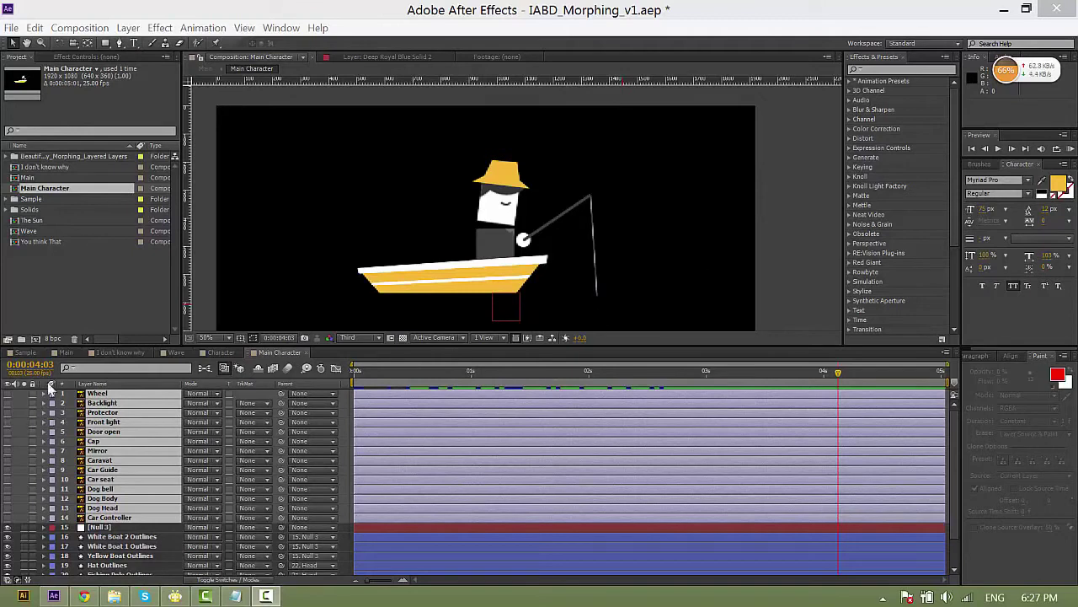
Examine the boat-to-car morph in the Sample composition up to 0:00:03:01, returning to the Main Character composition.
click(27, 352)
drag(587, 378, 711, 377)
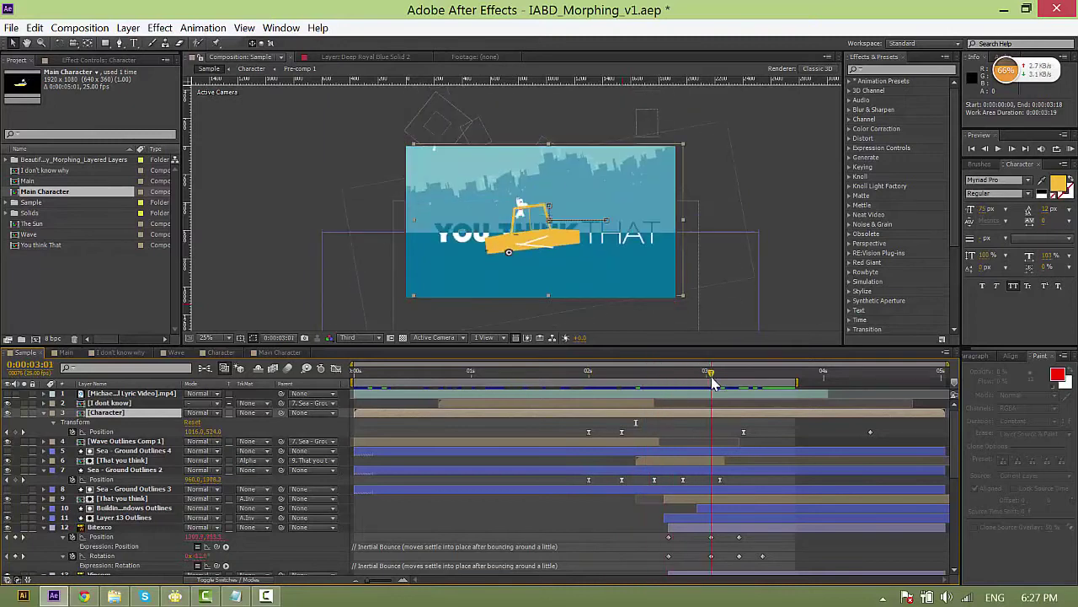
click(286, 353)
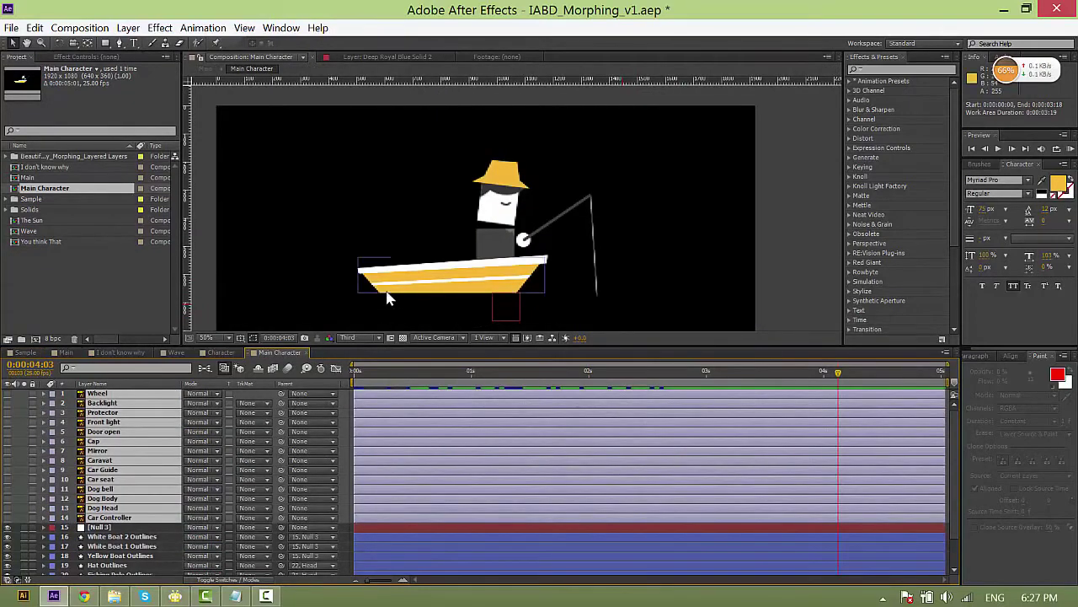
Make the 14 car layers from Wheel to Car Controller visible in the Main Character composition.
click(388, 293)
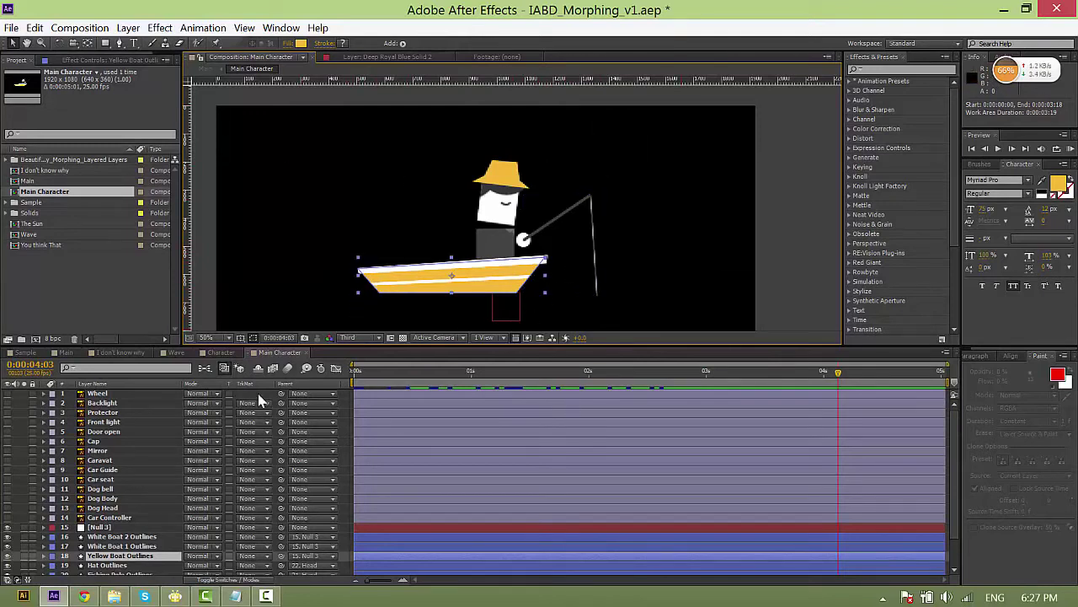
click(108, 517)
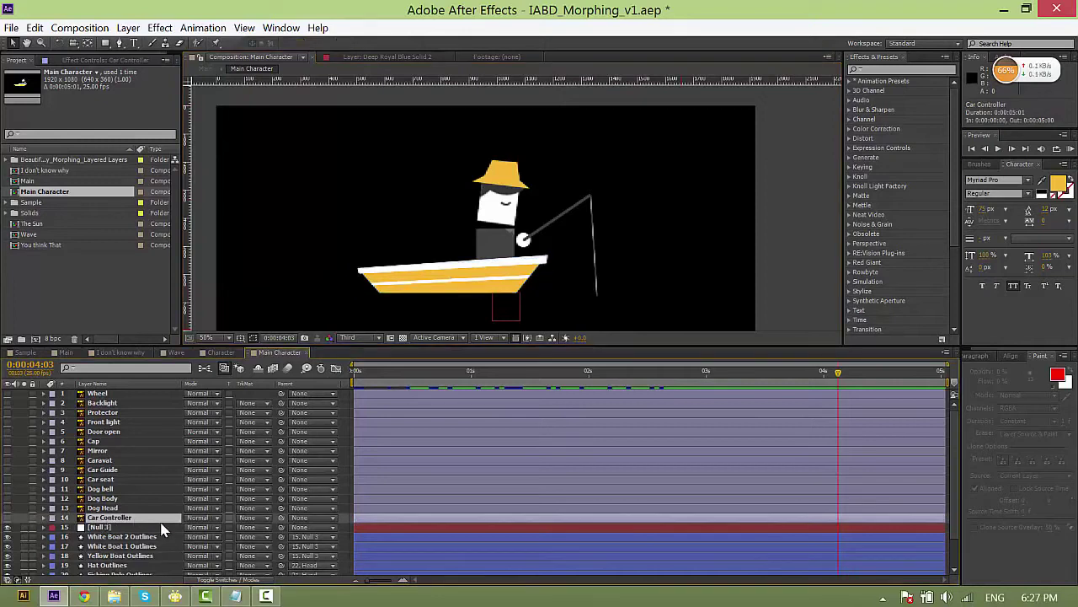
shift+click(94, 395)
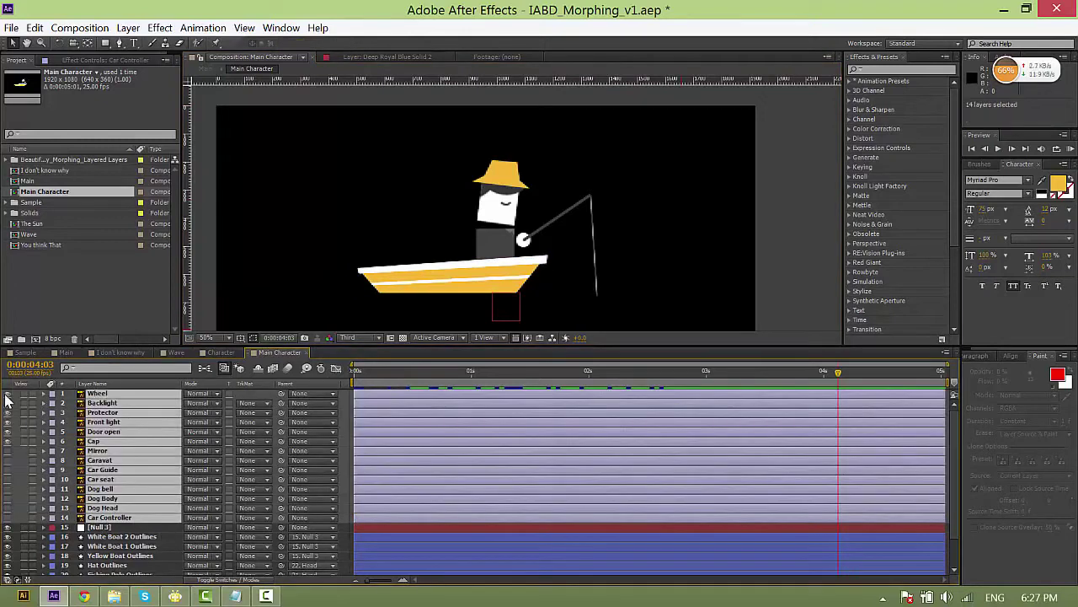
click(7, 393)
Isolate the Car Guide layer and try moving the car body on its own.
drag(483, 264, 499, 216)
click(766, 205)
click(544, 224)
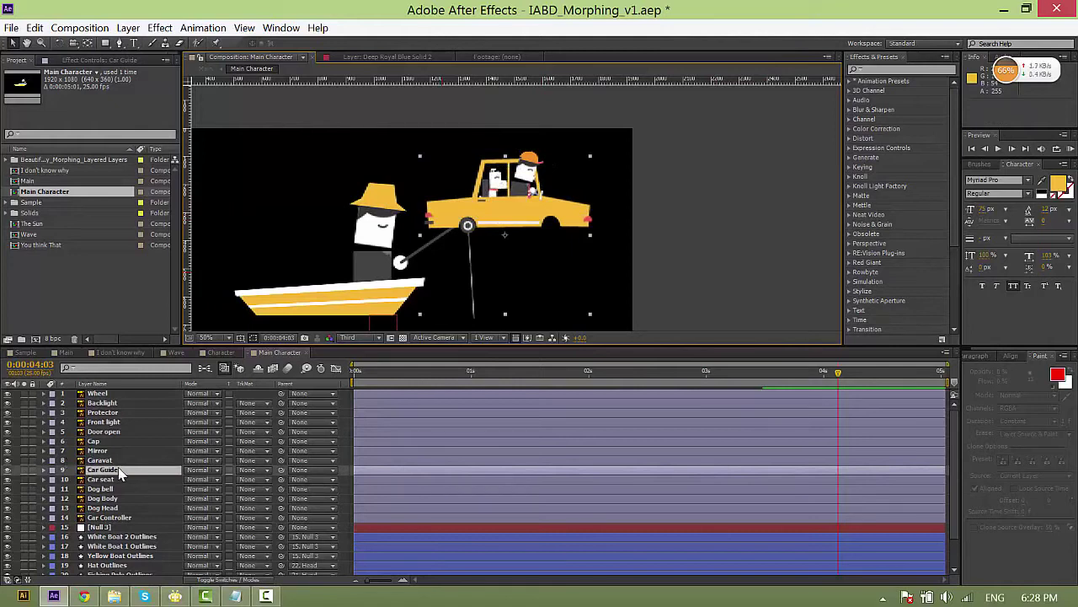
click(23, 469)
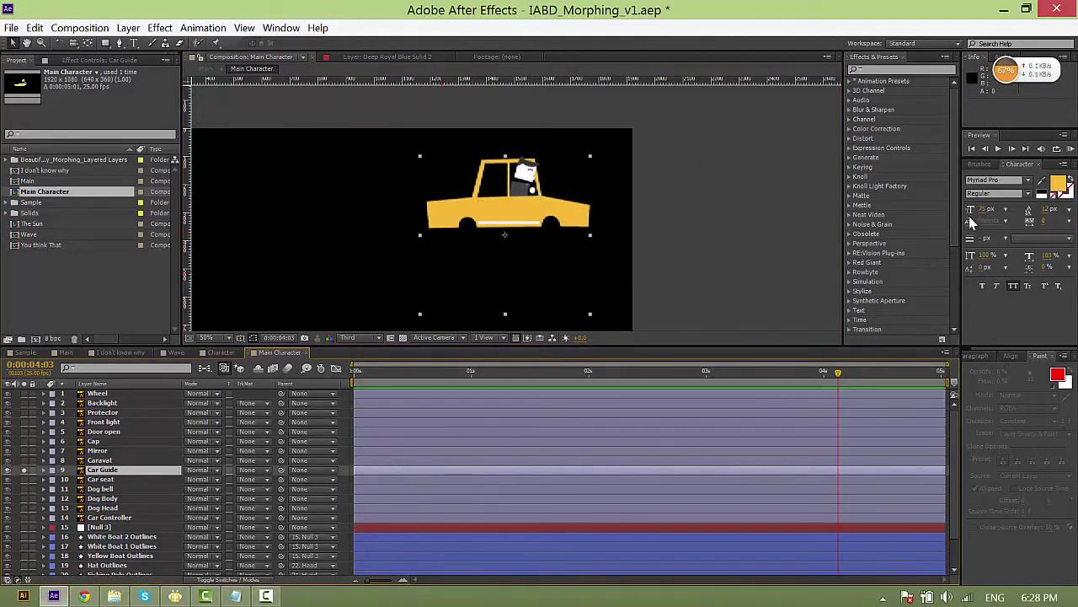
drag(555, 210, 635, 186)
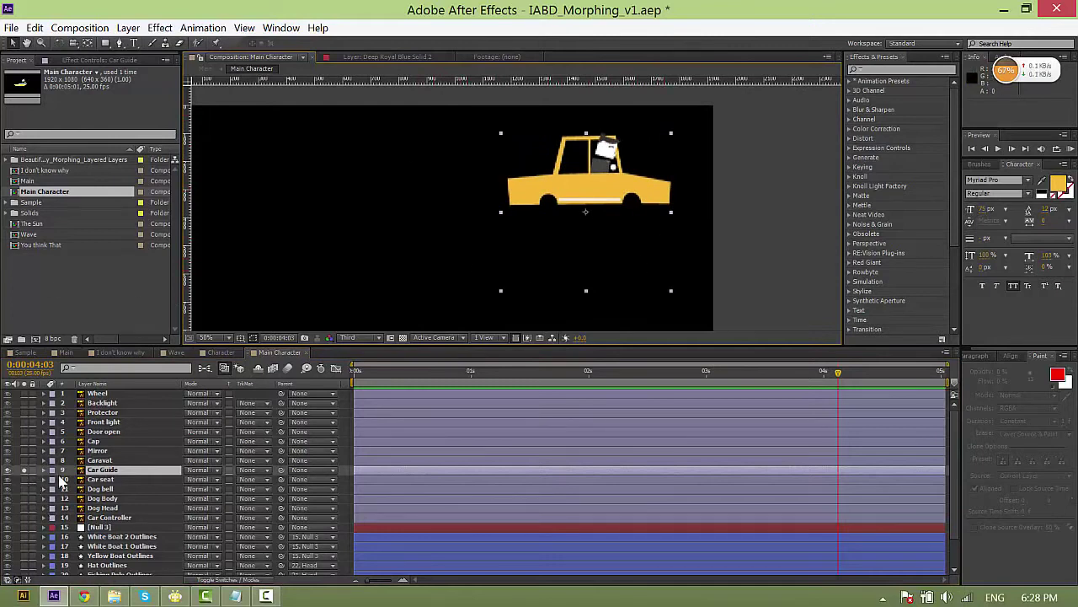
drag(576, 165, 510, 203)
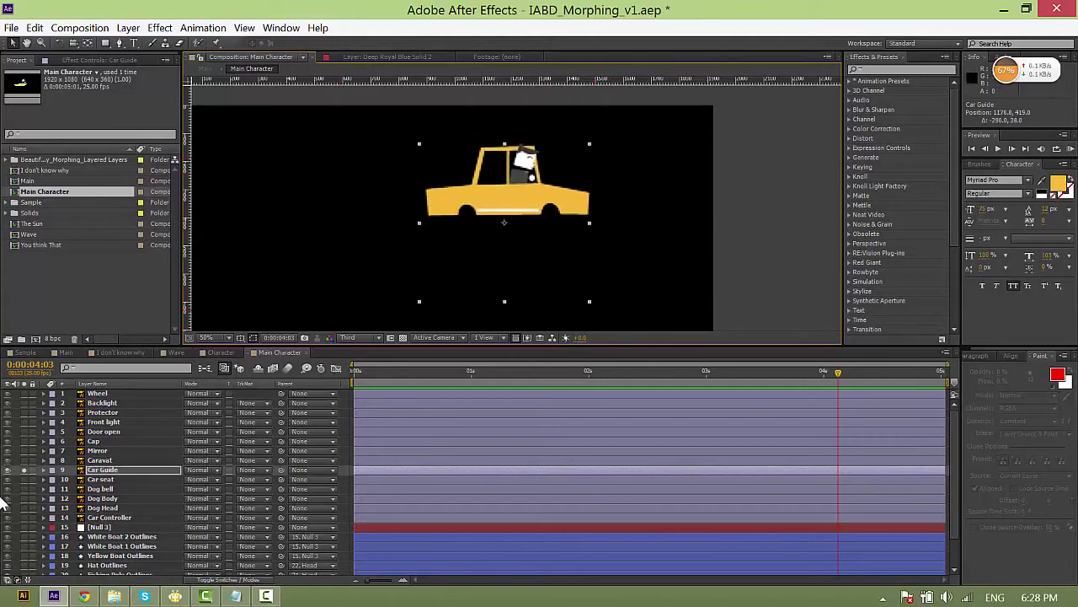
click(24, 469)
Parent every car layer from Wheel to Car Controller, except Car Guide itself, to the Car Guide layer.
click(98, 394)
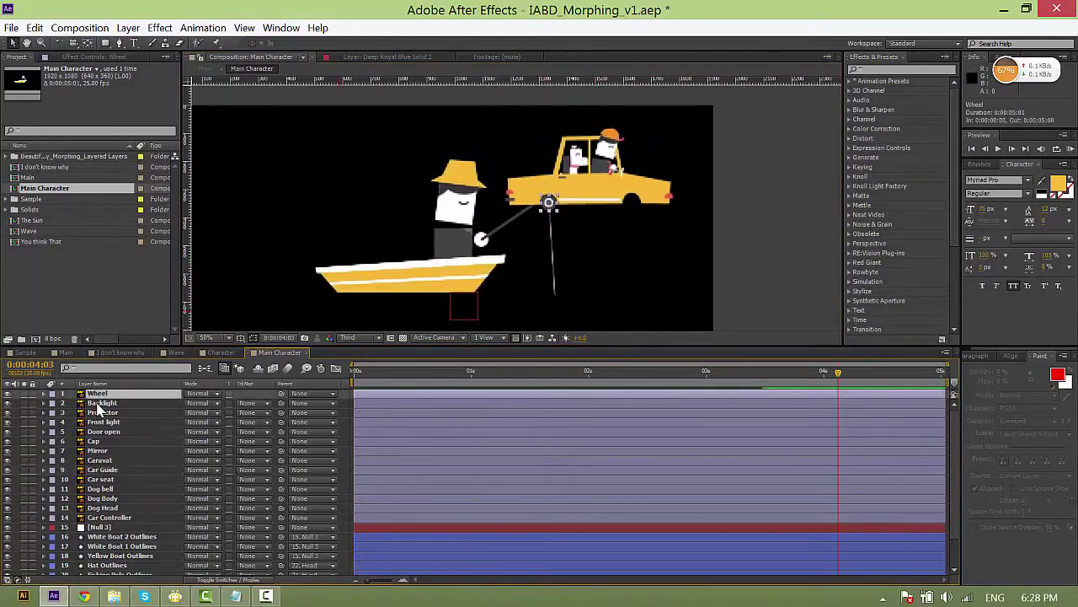
shift+click(107, 517)
ctrl+click(102, 470)
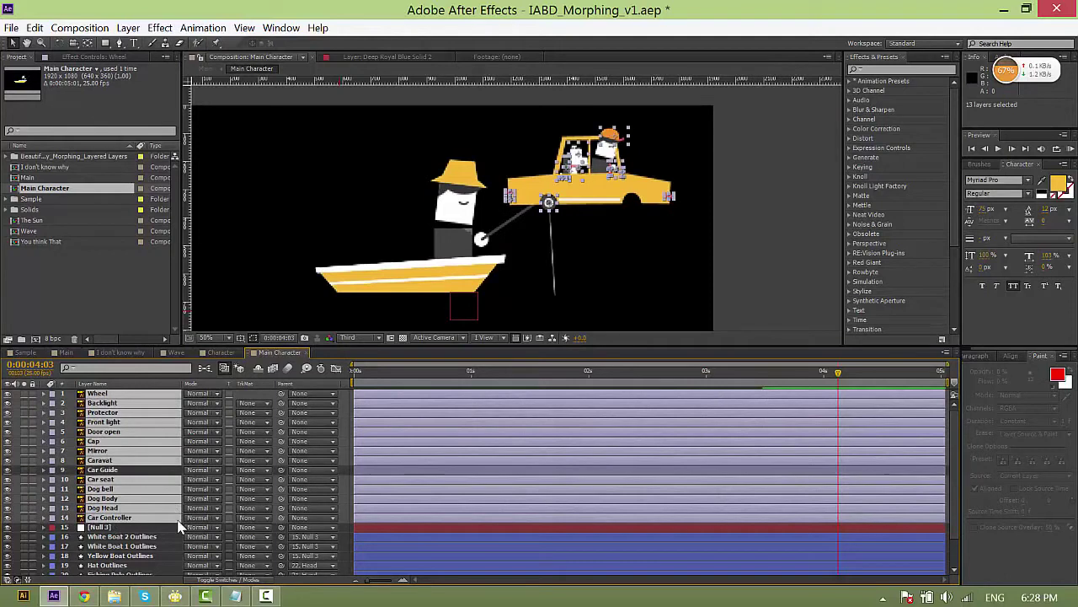
drag(282, 481, 110, 470)
Place the Car Guide over the boat, enlarge it and nudge it so the car's base lines up with the hull.
drag(682, 129, 522, 217)
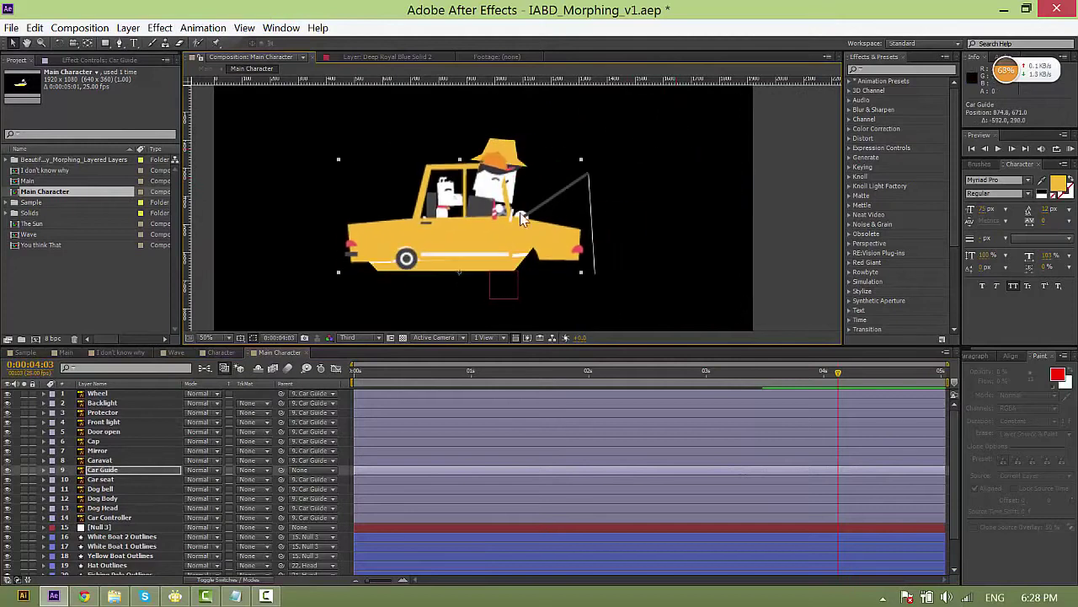
drag(580, 160, 585, 166)
key(ctrl+z)
key(shift+Down)
key(shift+Down)
key(shift+Down)
key(shift+Down)
key(Right)
key(Right)
key(Right)
key(Right)
key(Right)
key(Right)
key(Right)
key(Right)
Hide all the car part layers above and below Car Guide, leaving only Car Guide visible.
click(105, 460)
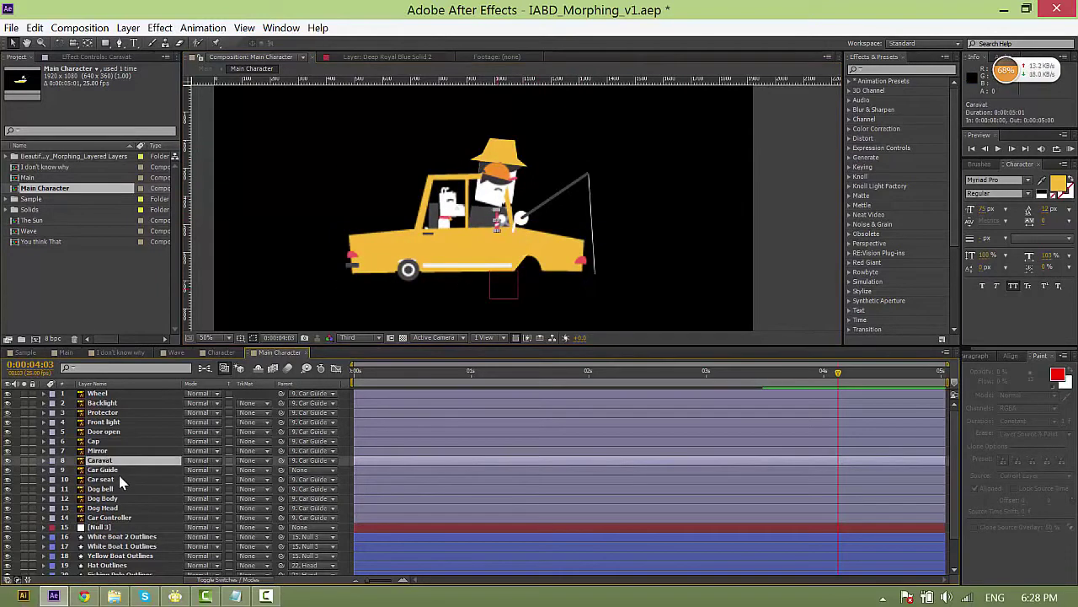
shift+click(96, 393)
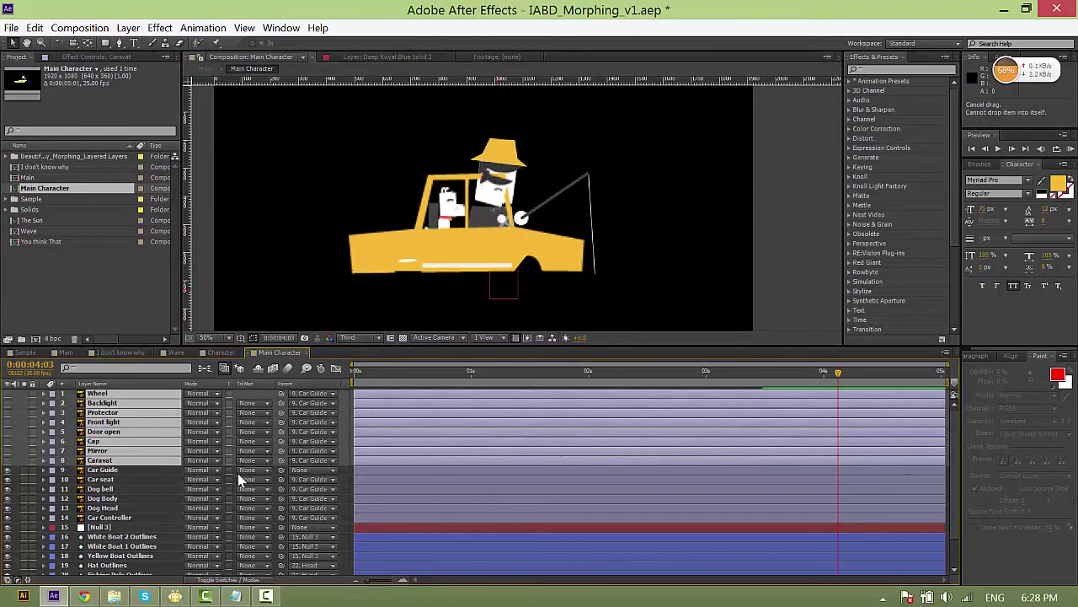
click(117, 479)
shift+click(106, 517)
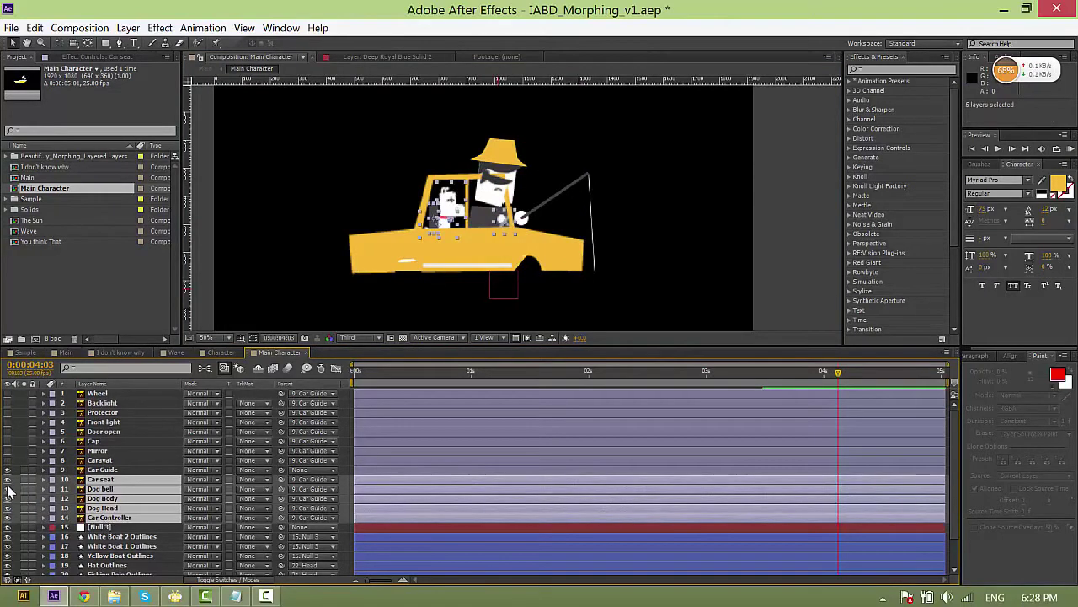
click(8, 480)
Lower the Car Guide layer's opacity to 31% and lock the layer.
click(99, 469)
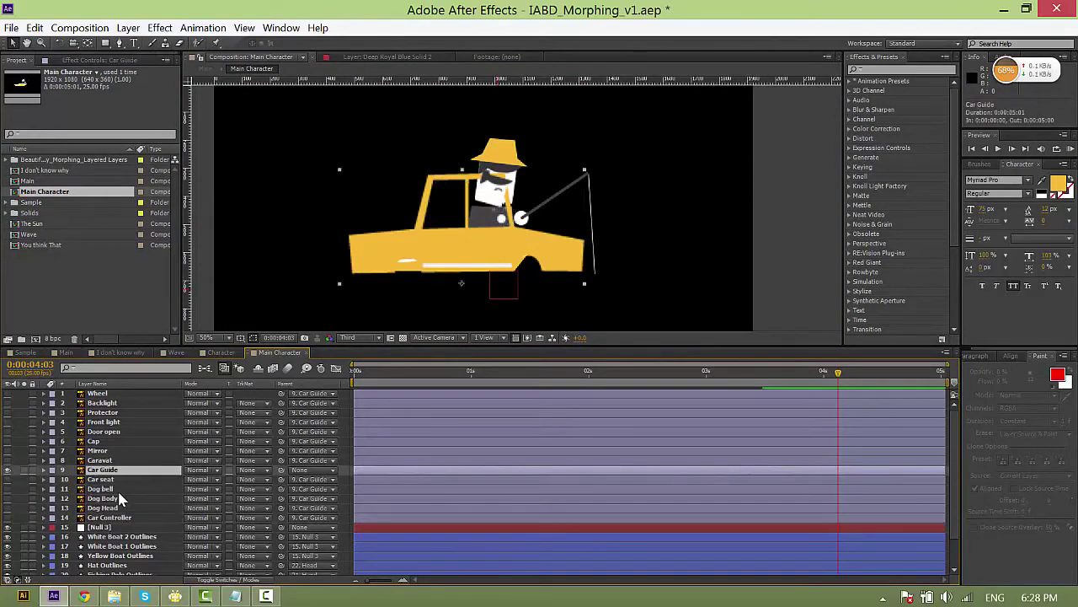
key(t)
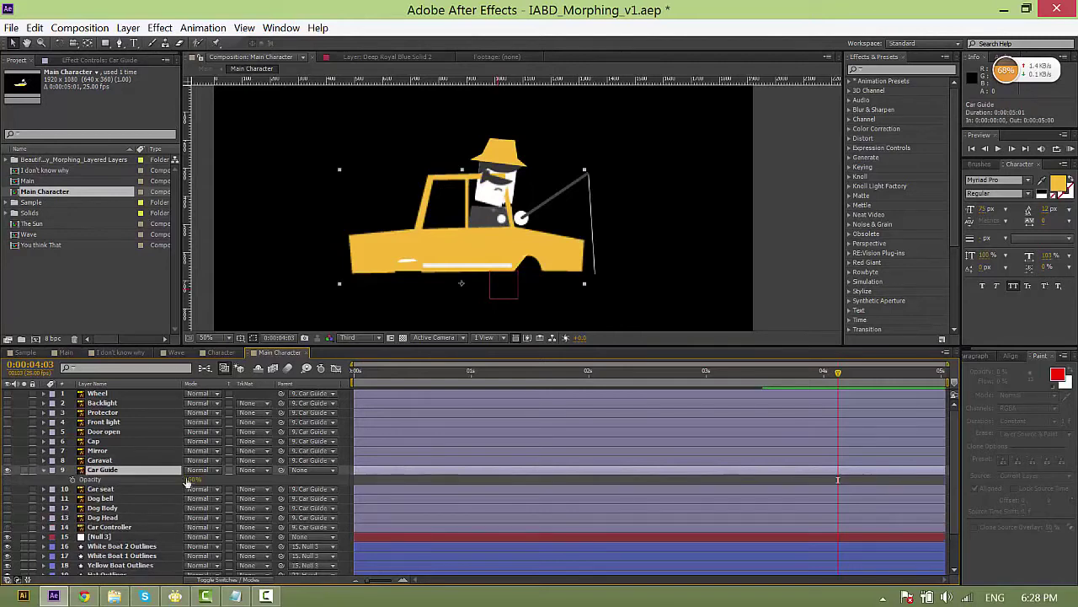
drag(187, 482, 157, 477)
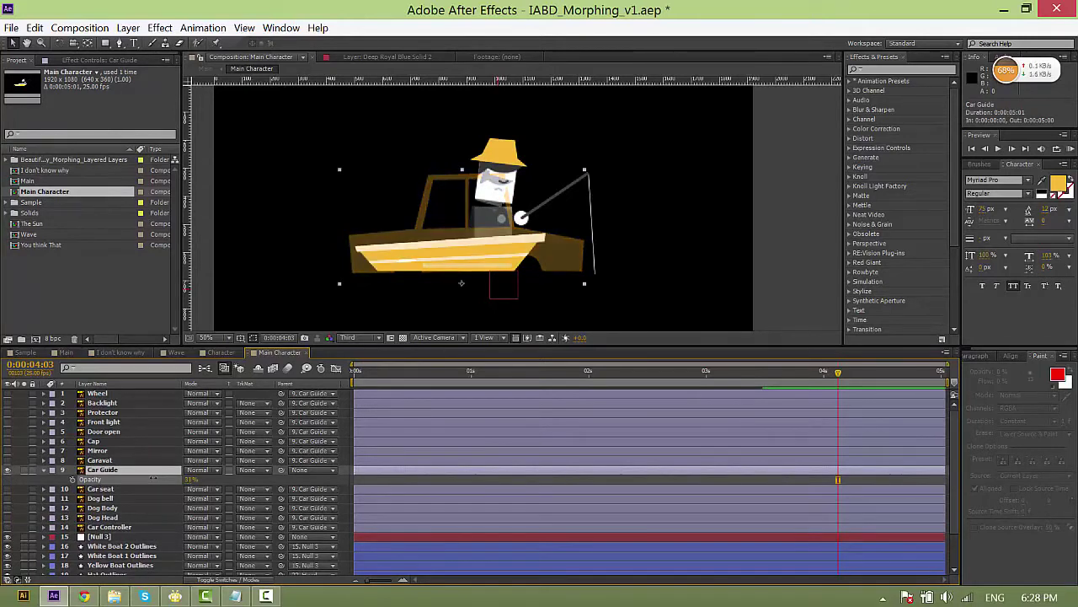
scroll(17, 421, down, 2)
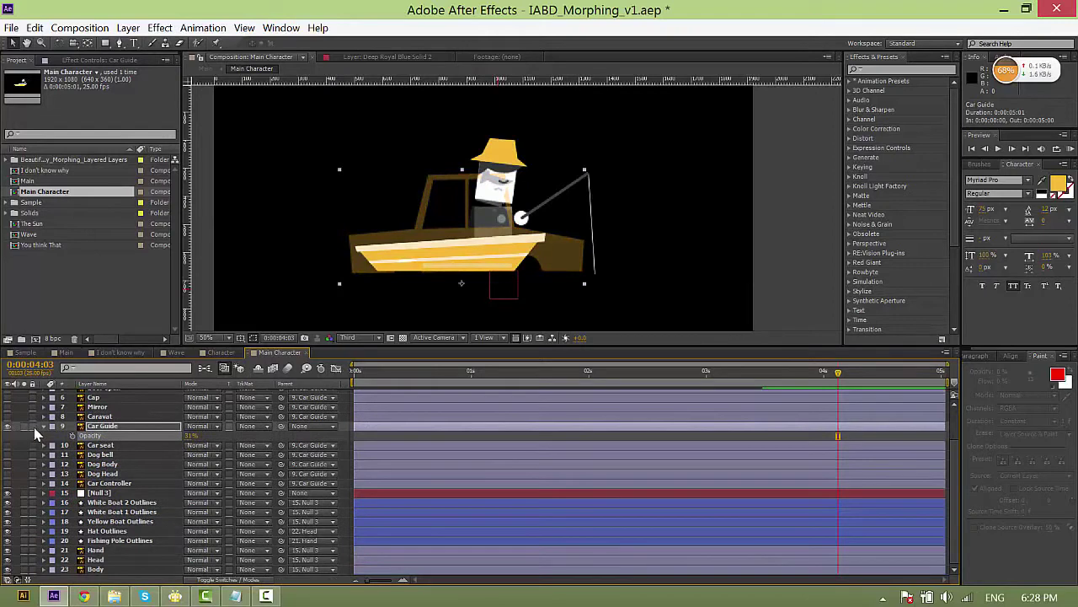
click(33, 426)
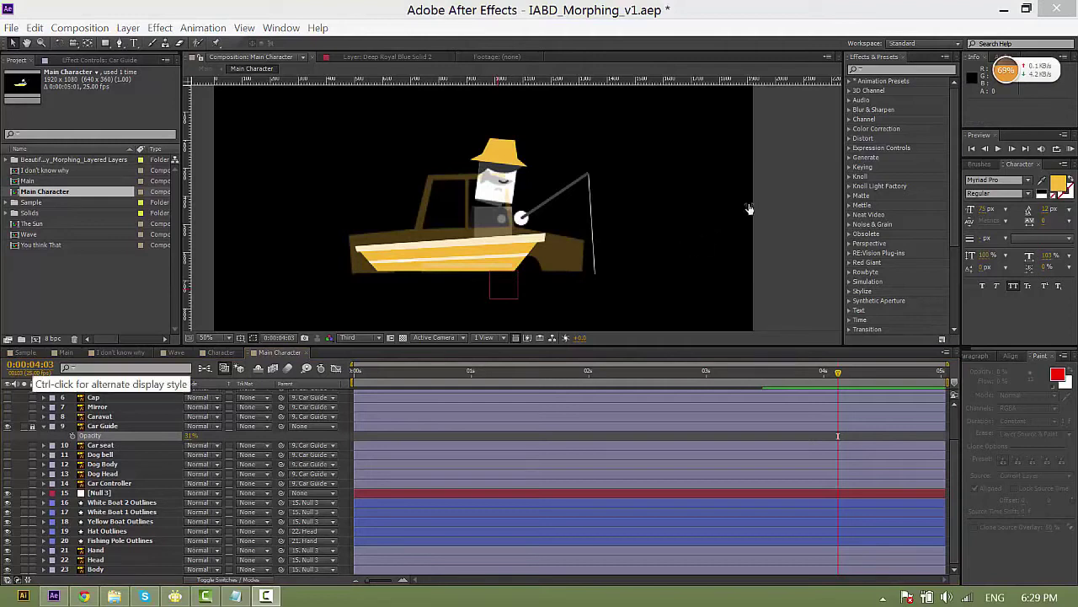
Find the morph's start at 0:00:02:10 in the Main composition and open the Main Character composition from that time.
click(69, 353)
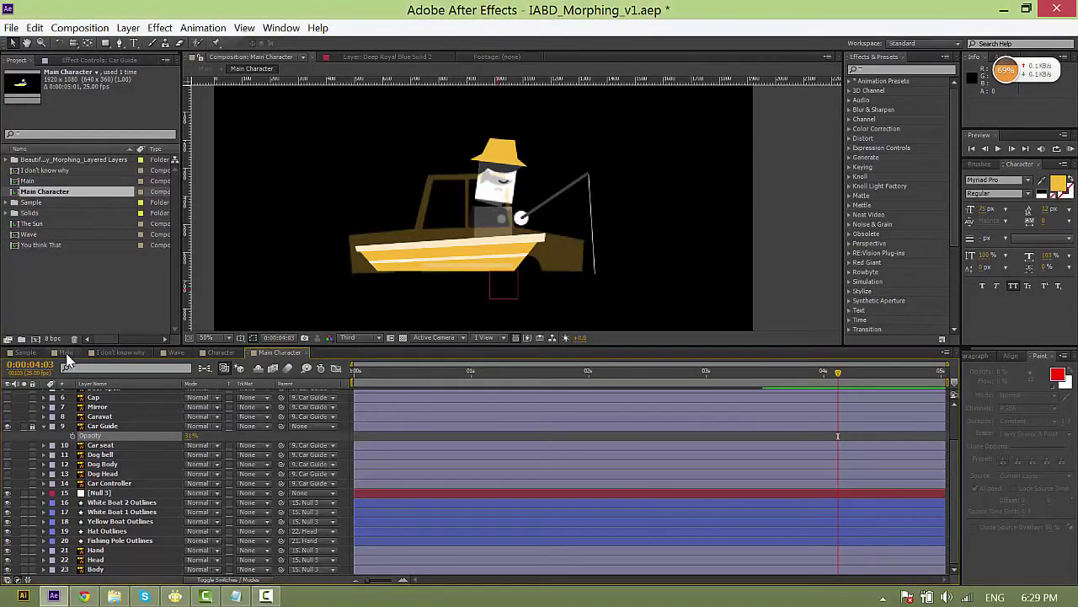
drag(596, 377, 637, 377)
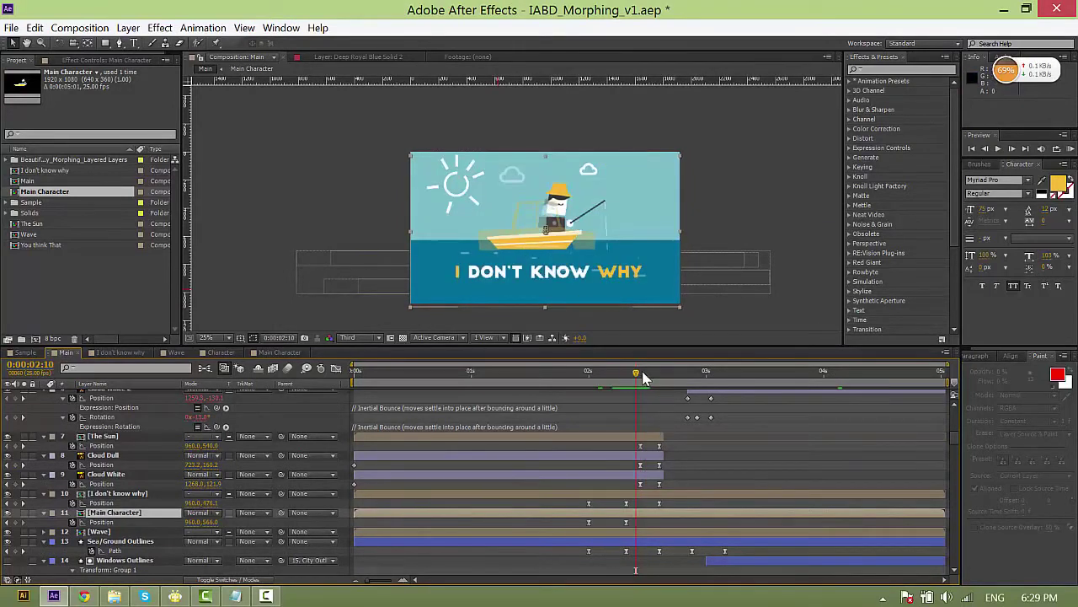
drag(636, 381, 631, 380)
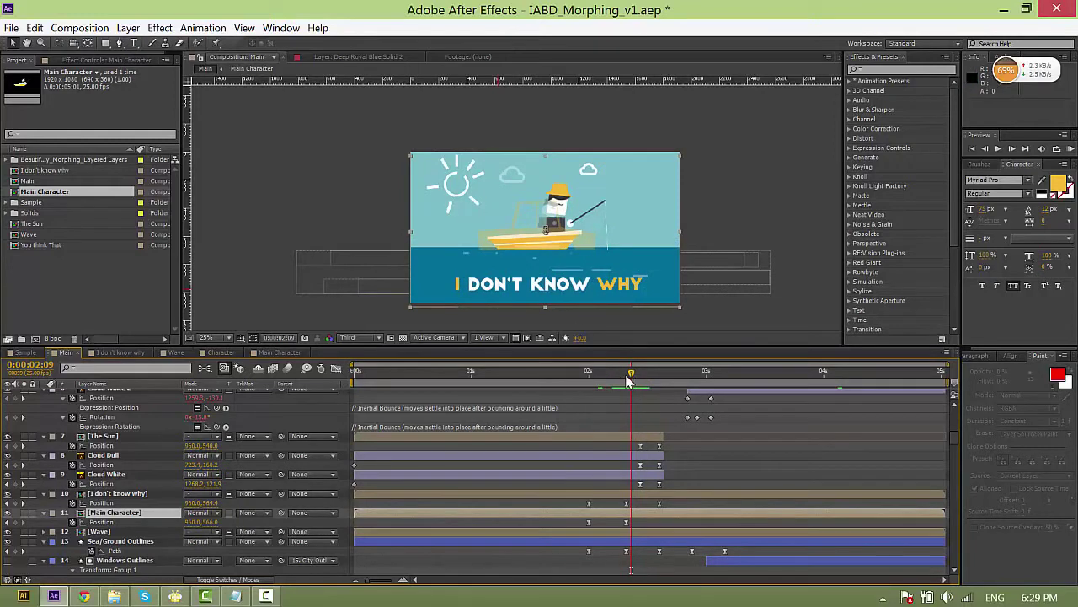
drag(633, 381, 637, 381)
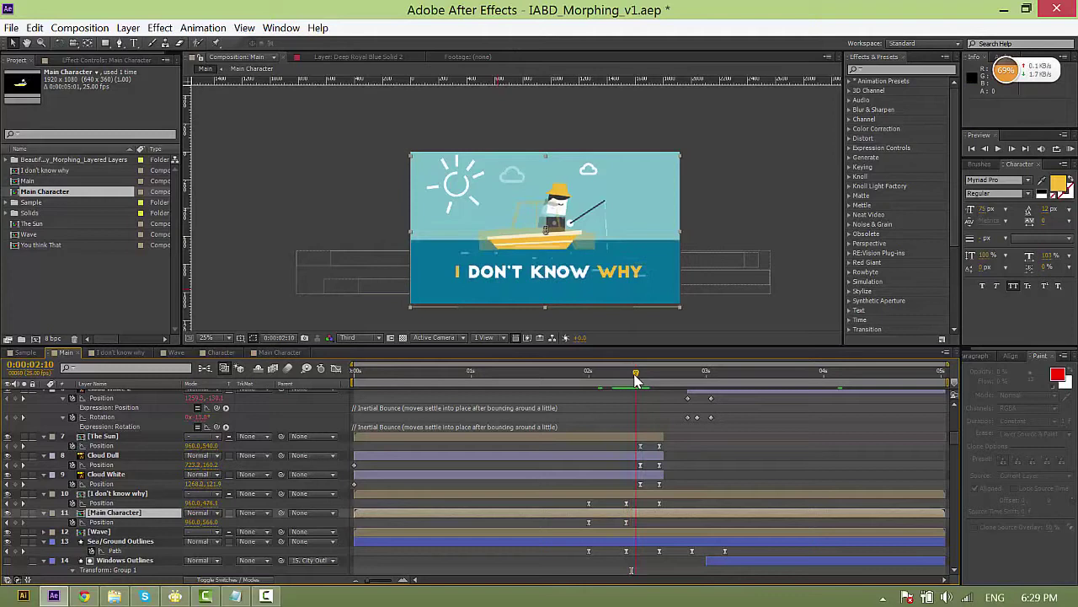
double_click(153, 513)
Expand the Yellow Boat Outlines layer down to its shape path and keyframe the Path at 0:00:02:10.
click(390, 268)
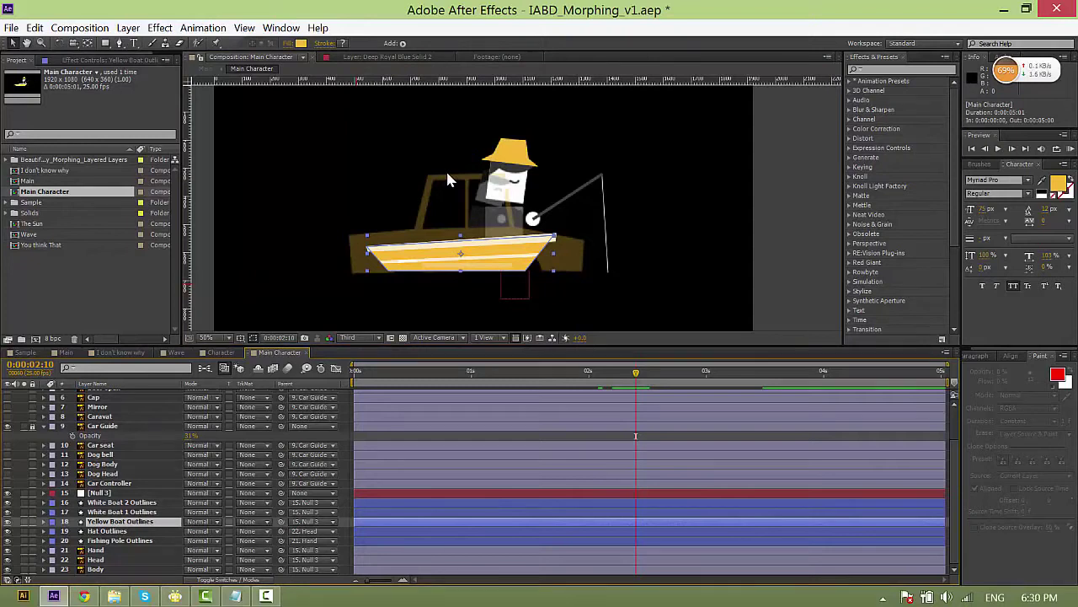
key(u)
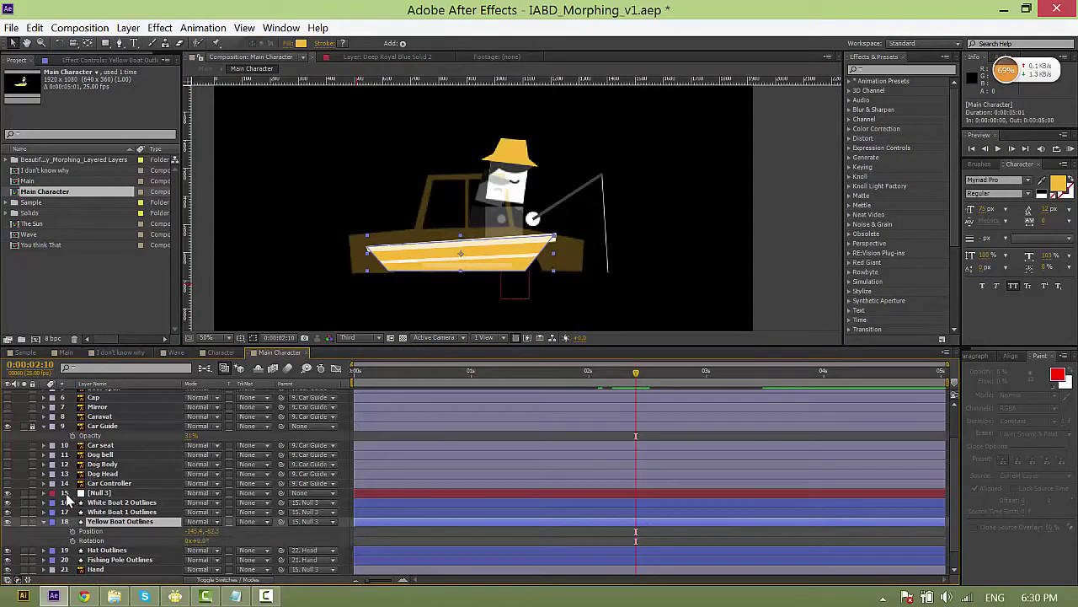
click(44, 520)
click(42, 521)
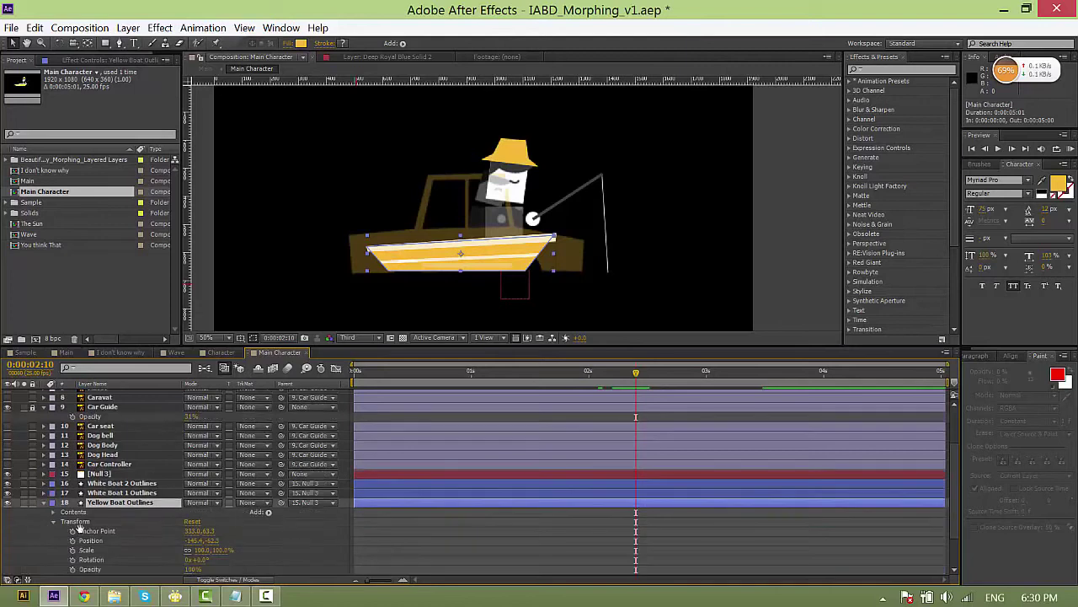
drag(88, 514, 106, 425)
key(v)
click(53, 464)
drag(59, 465, 110, 396)
click(62, 464)
click(73, 446)
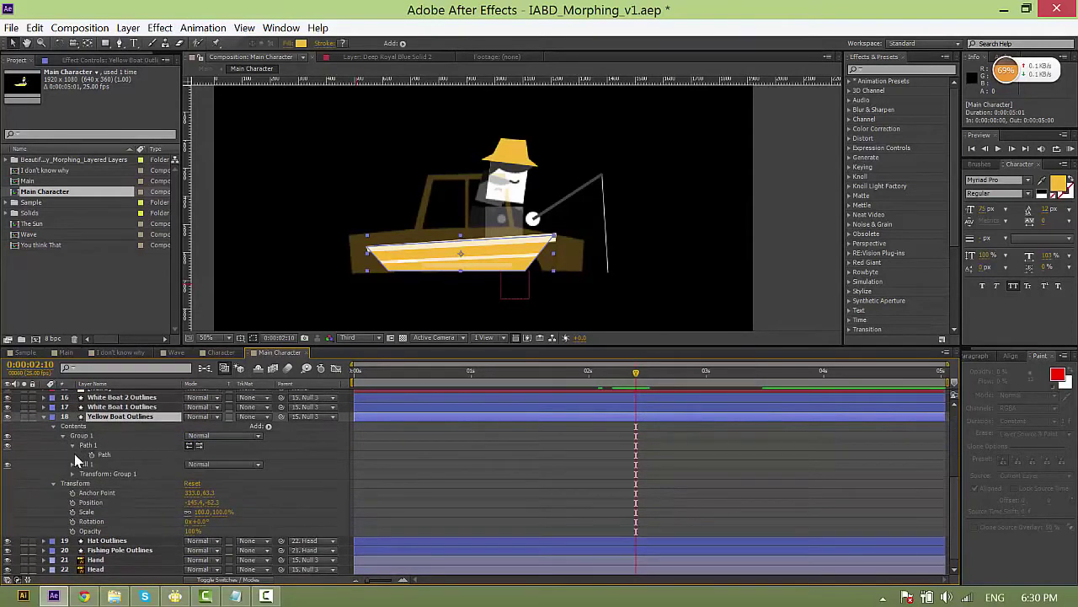
click(91, 454)
Add Rotation and Position keyframes to Yellow Boat Outlines at 0:00:02:10 and show only its keyframed properties.
scroll(75, 503, down, 1)
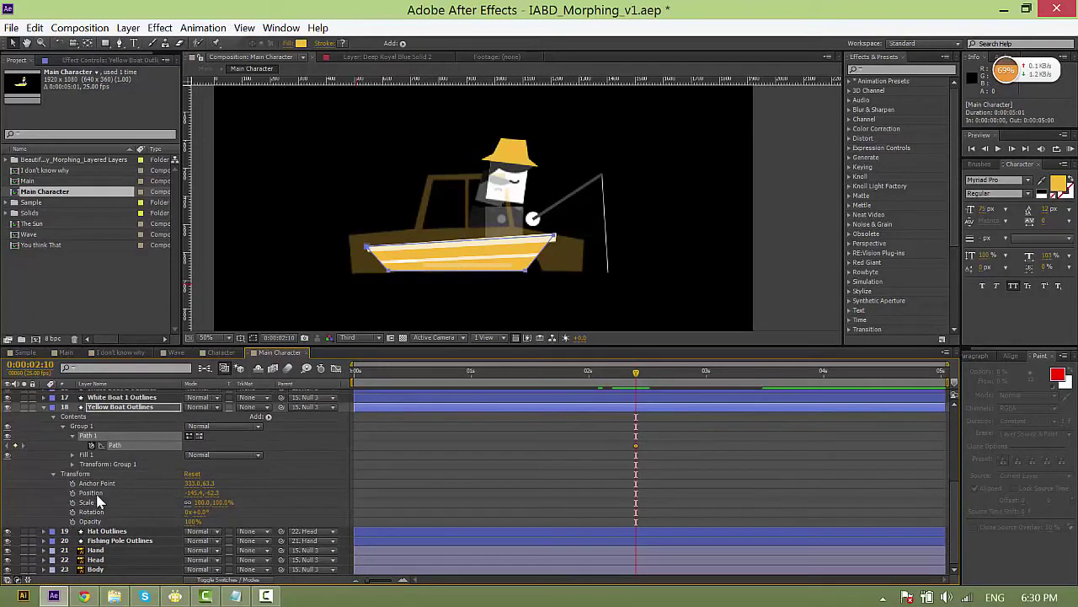
click(73, 511)
click(73, 492)
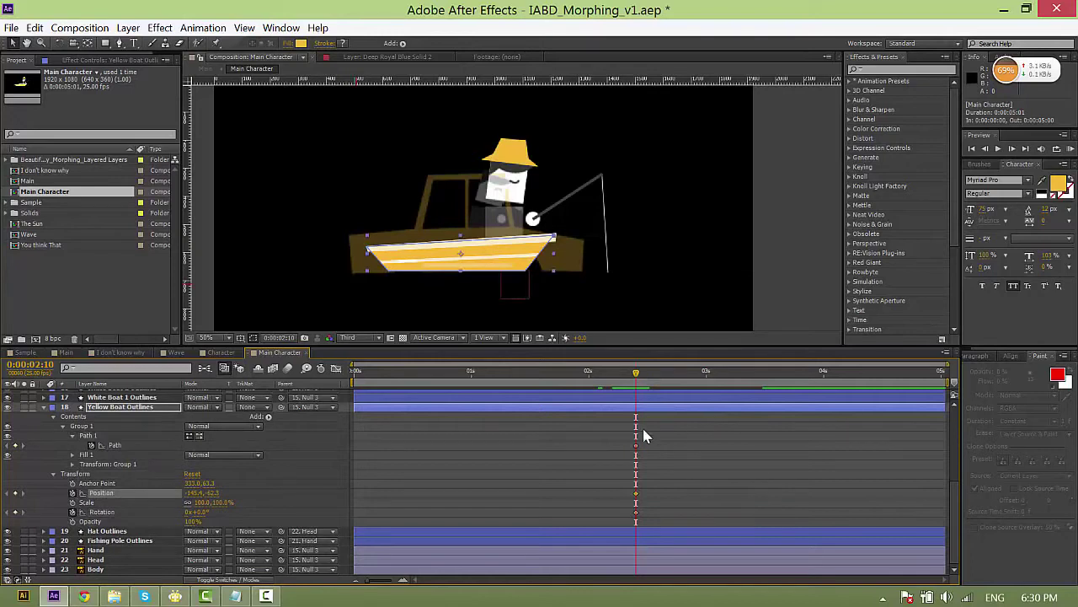
key(u)
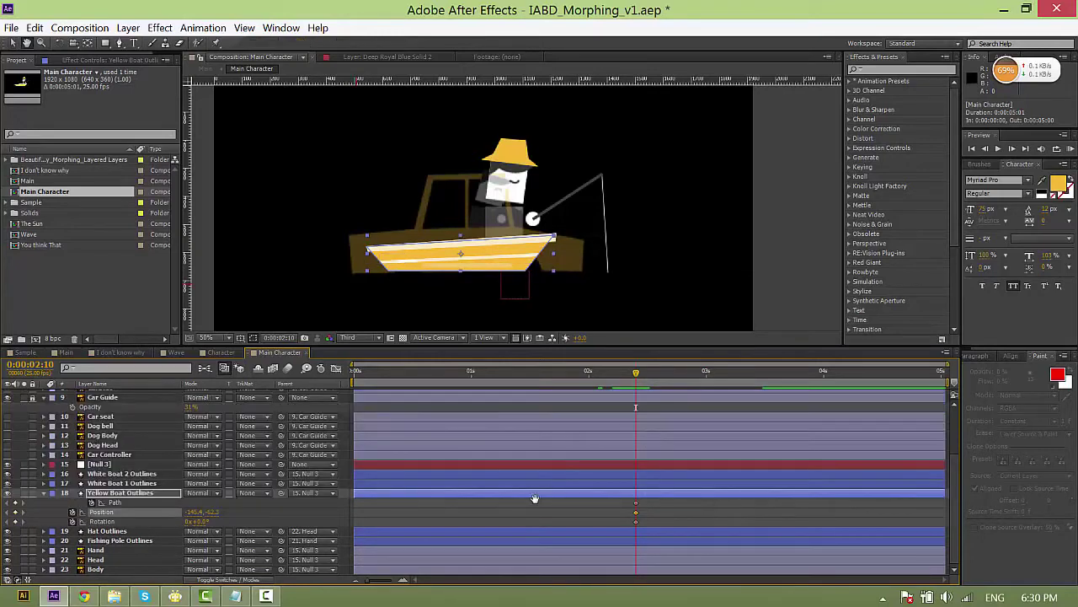
click(664, 512)
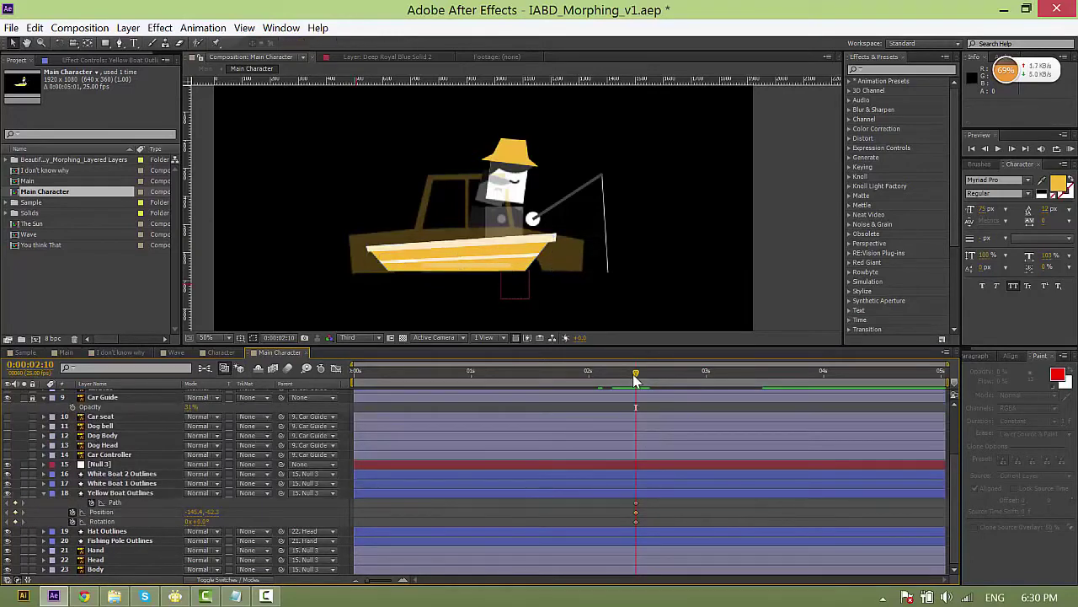
At 0:00:02:15, move the yellow boat shape straight up to a Y position of about -196.
drag(636, 376, 663, 384)
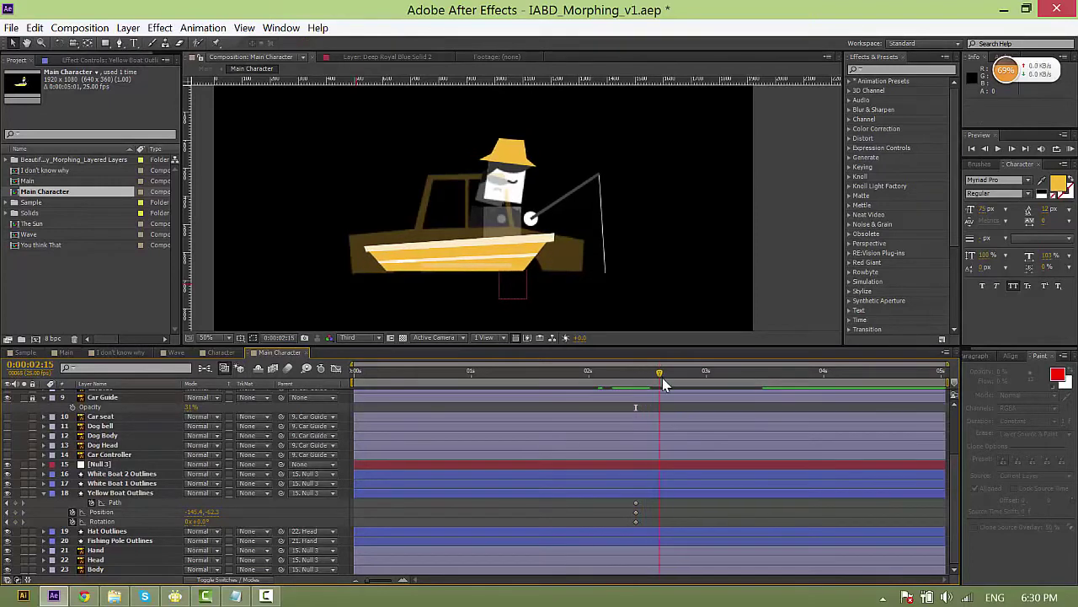
click(407, 274)
drag(407, 275, 501, 212)
At 0:00:02:22, set the Rotation of Yellow Boat Outlines to 180°.
drag(662, 371, 692, 371)
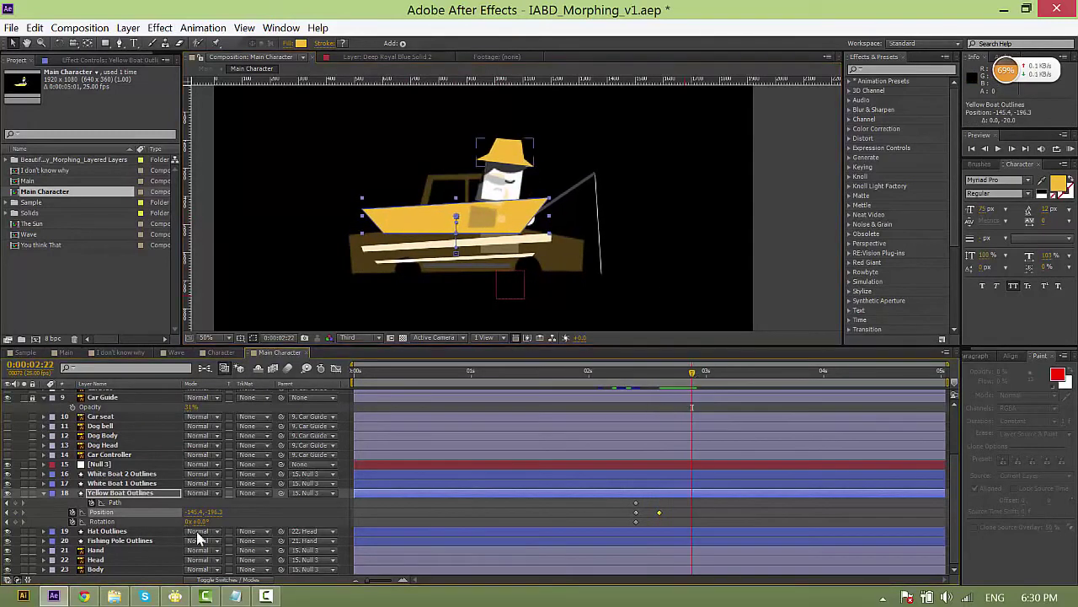
mouse_move(201, 524)
mouse_down()
mouse_move(314, 524)
mouse_move(200, 530)
mouse_up()
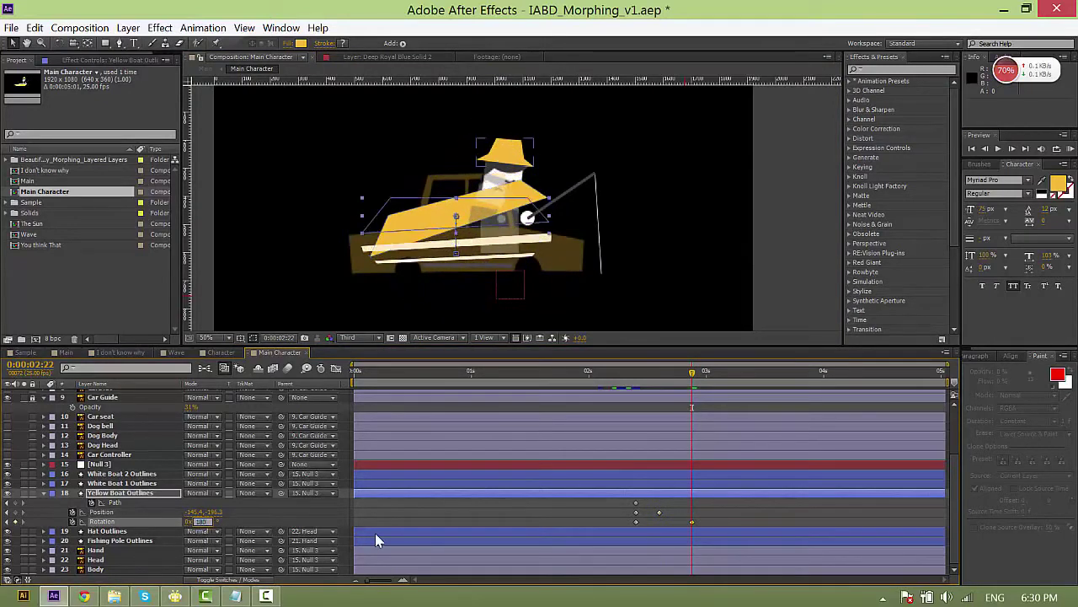
key(Return)
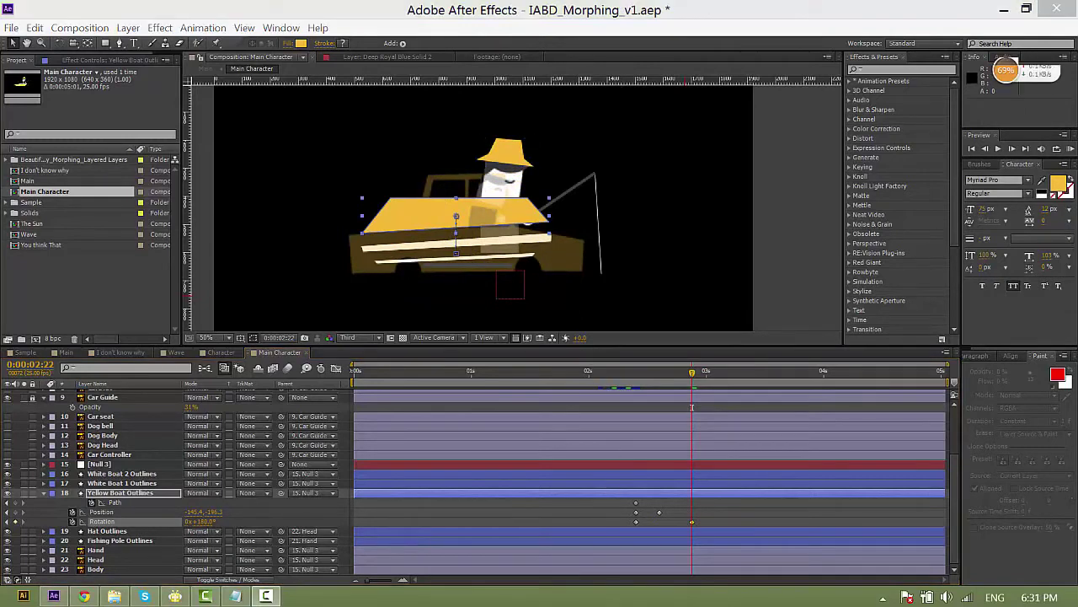
At 0:00:02:15, raise the yellow boat shape to a Y position of about -520 and preview the flip from 0:00:02:10.
click(637, 371)
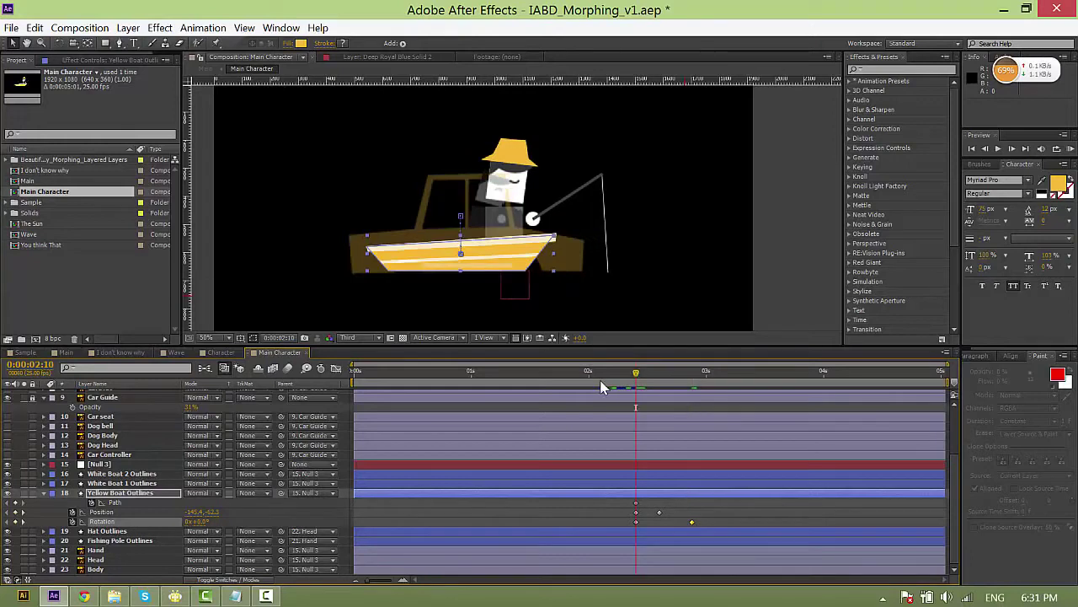
drag(636, 375, 657, 376)
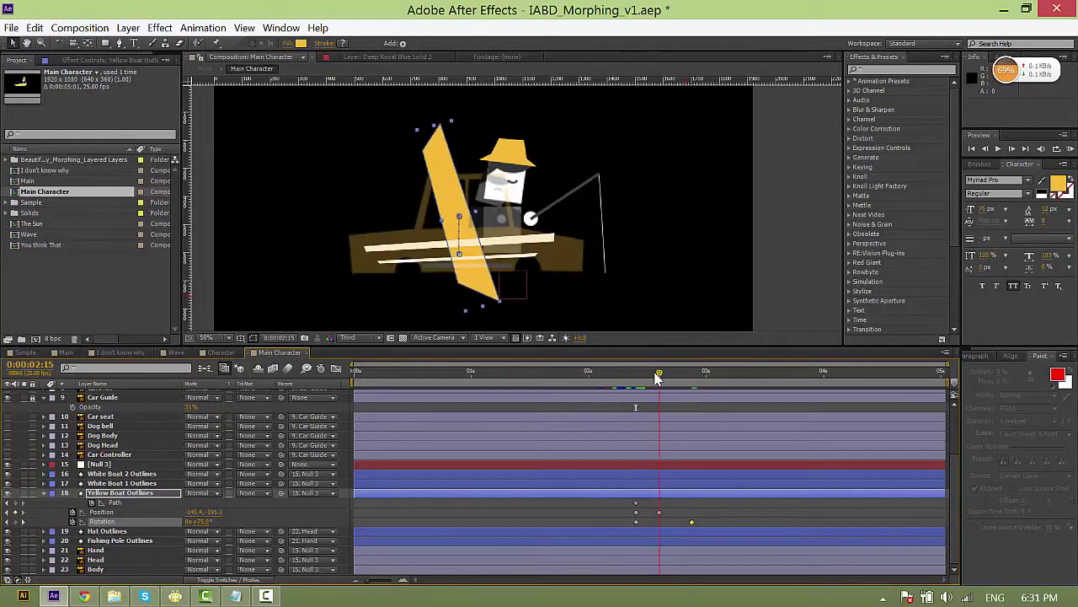
click(659, 512)
drag(491, 282, 502, 233)
scroll(499, 189, down, 1)
drag(661, 381, 638, 383)
key(space)
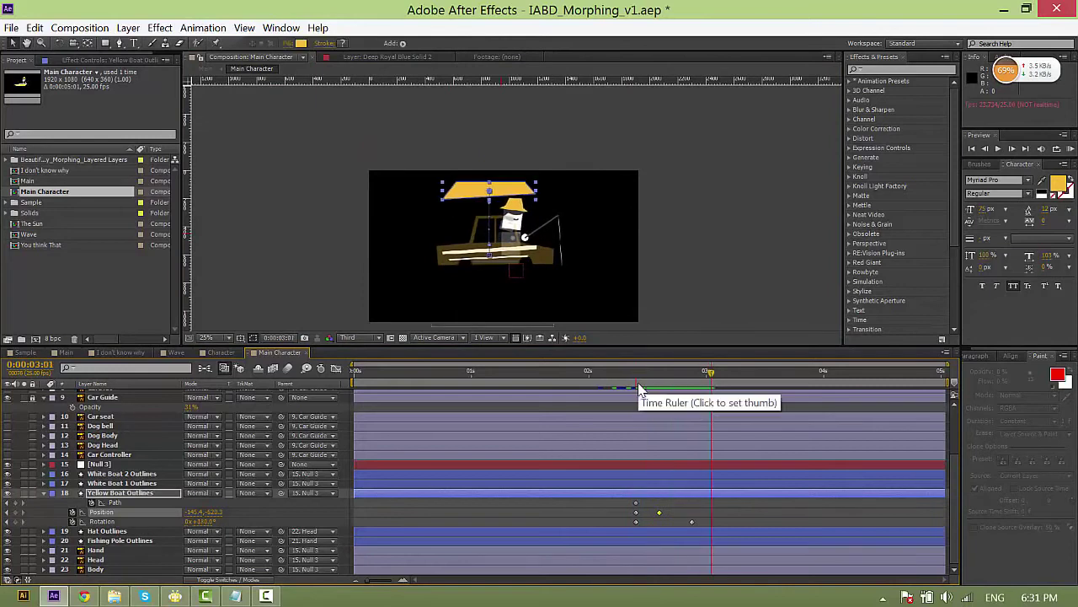
Copy the first Position keyframe of Yellow Boat Outlines to 0:00:03:03 so the boat lands at its starting height.
click(693, 387)
drag(692, 378, 720, 384)
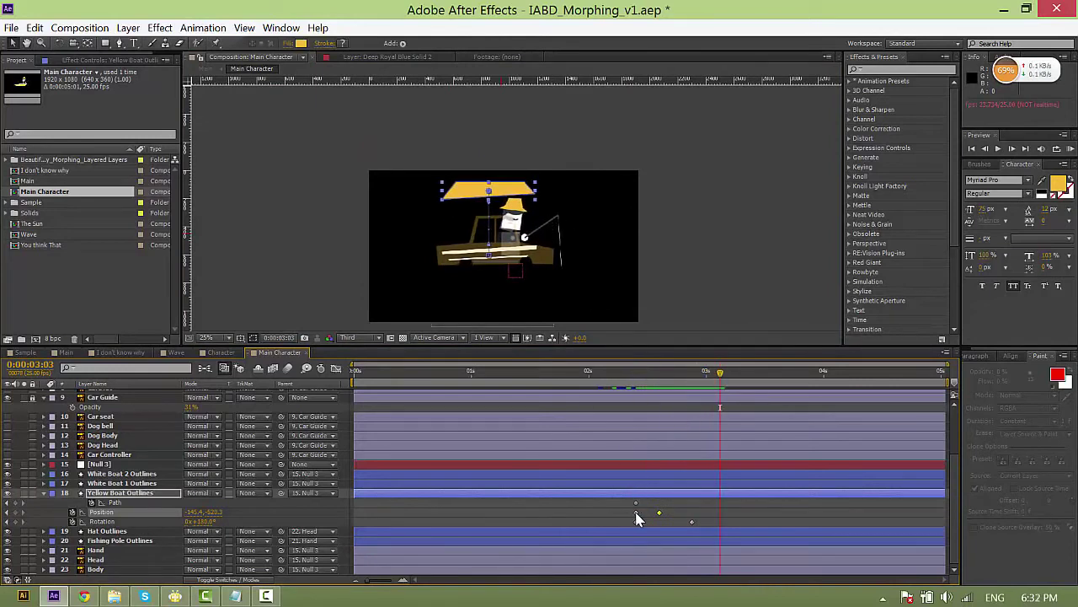
key(ctrl+v)
scroll(517, 208, up, 1)
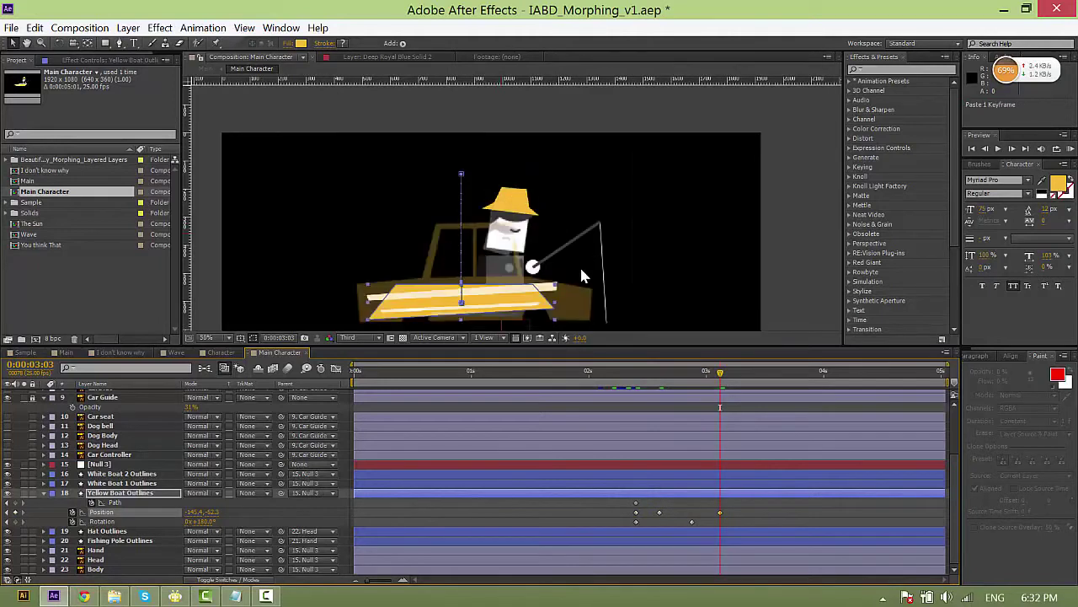
drag(580, 265, 642, 240)
drag(693, 382, 720, 381)
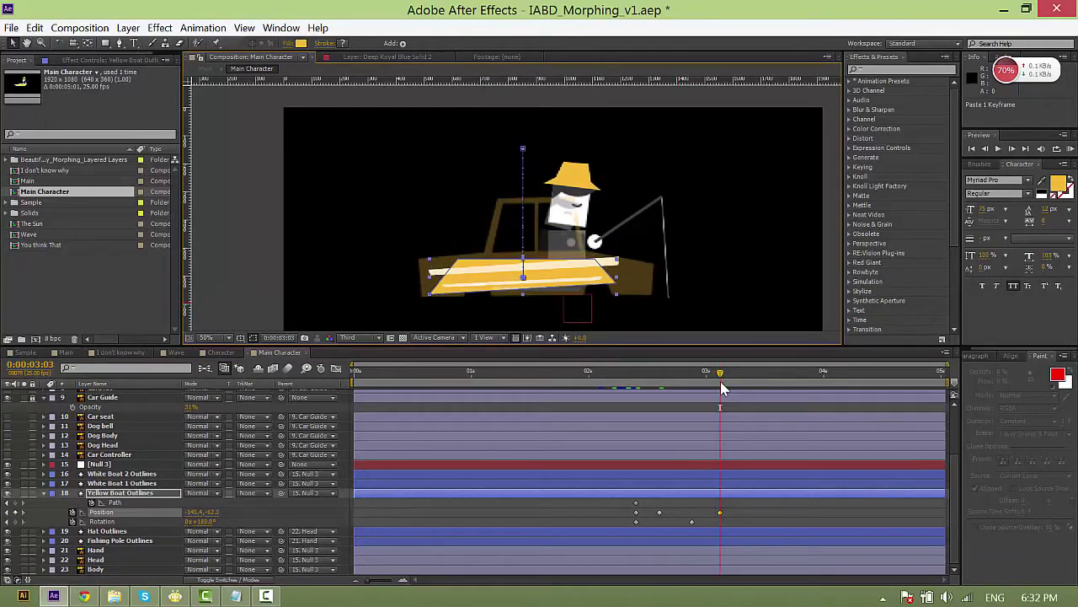
Add a small bounce by raising the yellow boat to about Y -98 at 0:00:03:06 and pasting the resting Position keyframe at 0:00:03:09.
drag(721, 381, 734, 384)
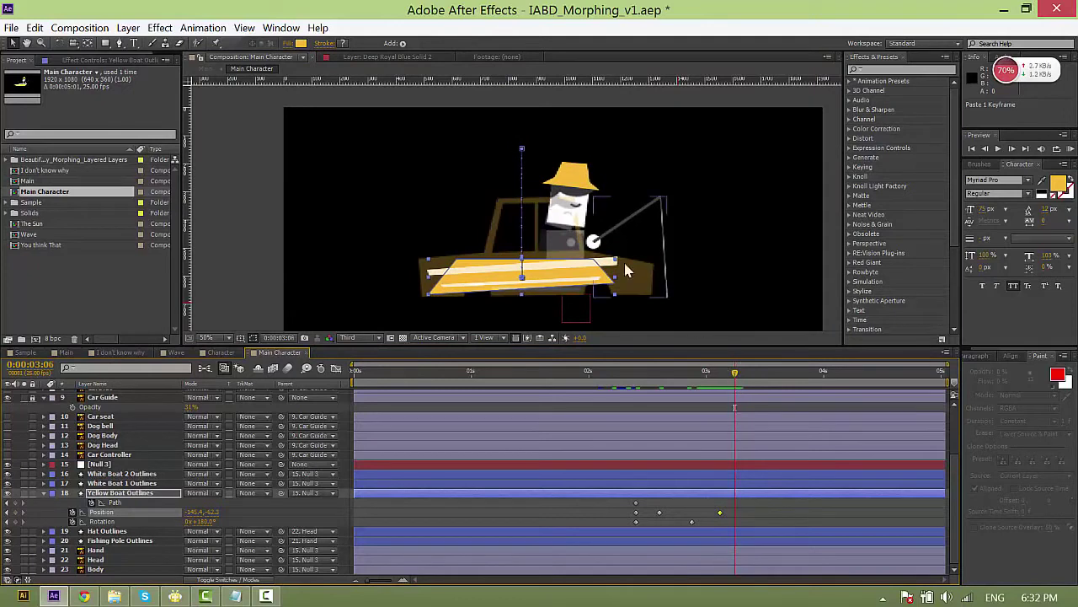
drag(599, 280, 600, 266)
drag(737, 374, 748, 377)
key(ctrl+v)
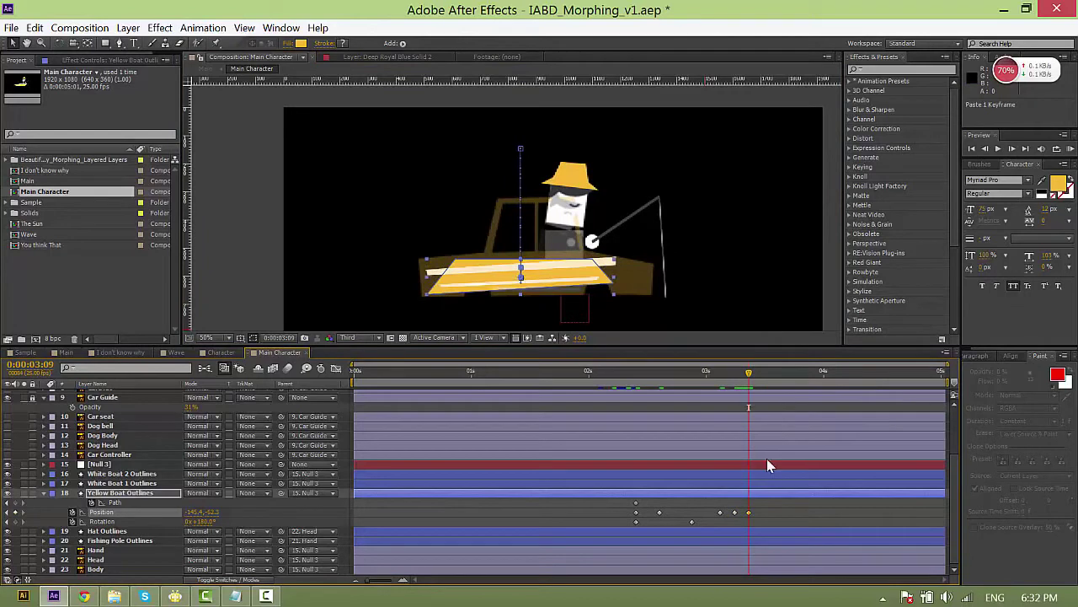
Preview the yellow boat's jump and bounce from 0:00:02:10.
click(620, 376)
drag(615, 379, 632, 379)
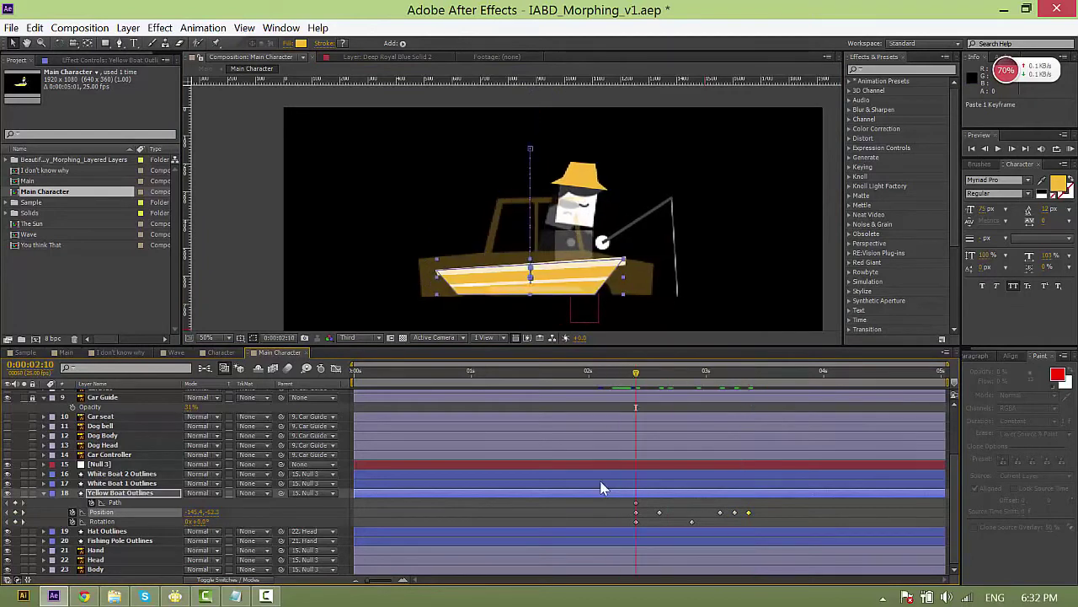
click(598, 501)
key(space)
Add a Rotation keyframe to the yellow boat at 0:00:03:01 and tilt the shape slightly past 180° at 0:00:03:03.
drag(637, 377, 705, 383)
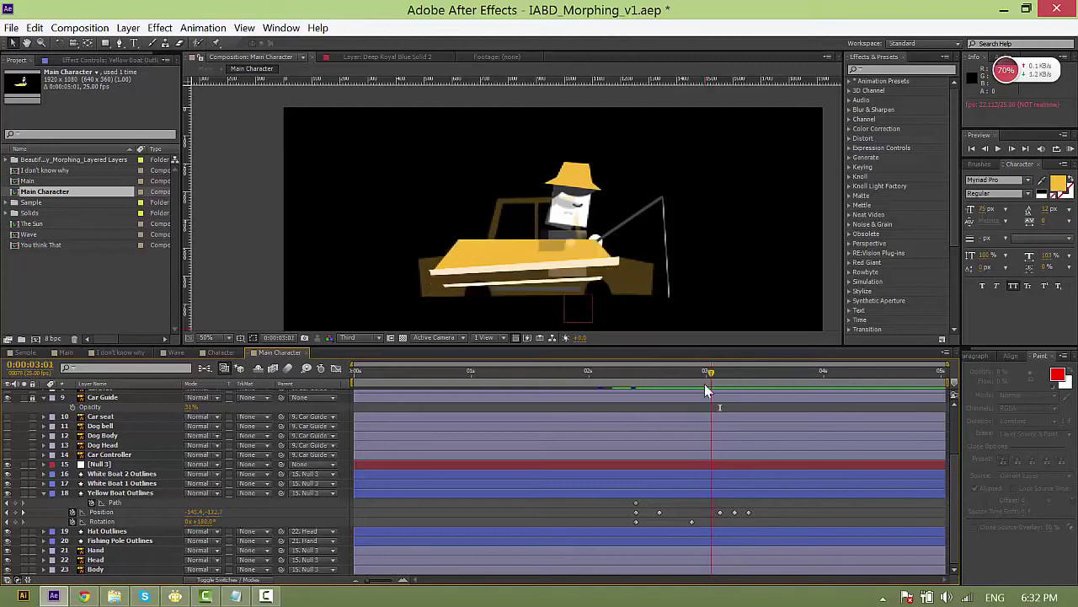
click(14, 521)
drag(713, 376, 722, 379)
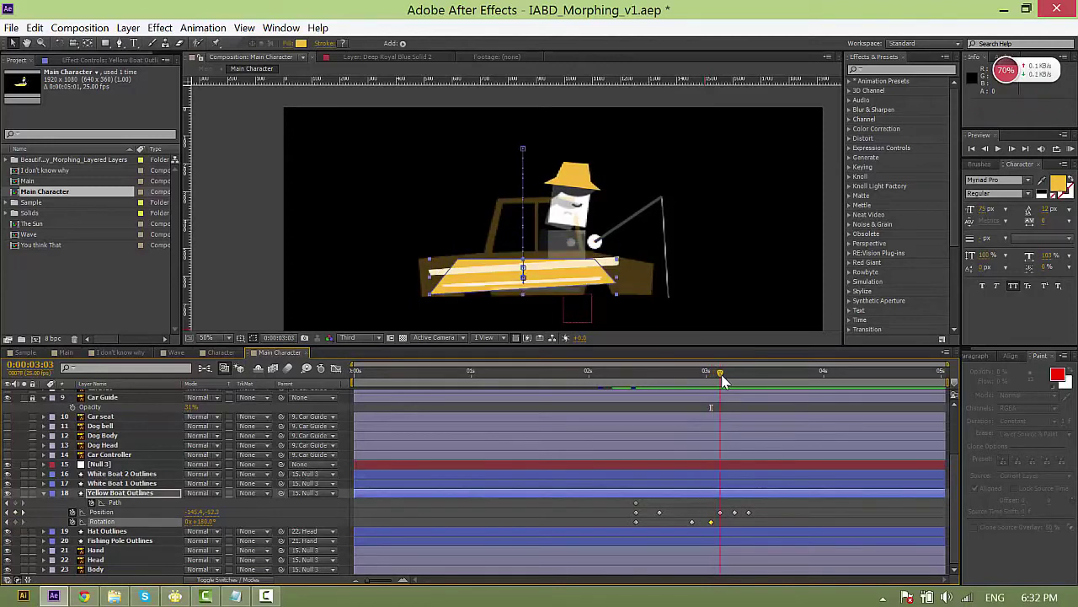
drag(204, 521, 210, 521)
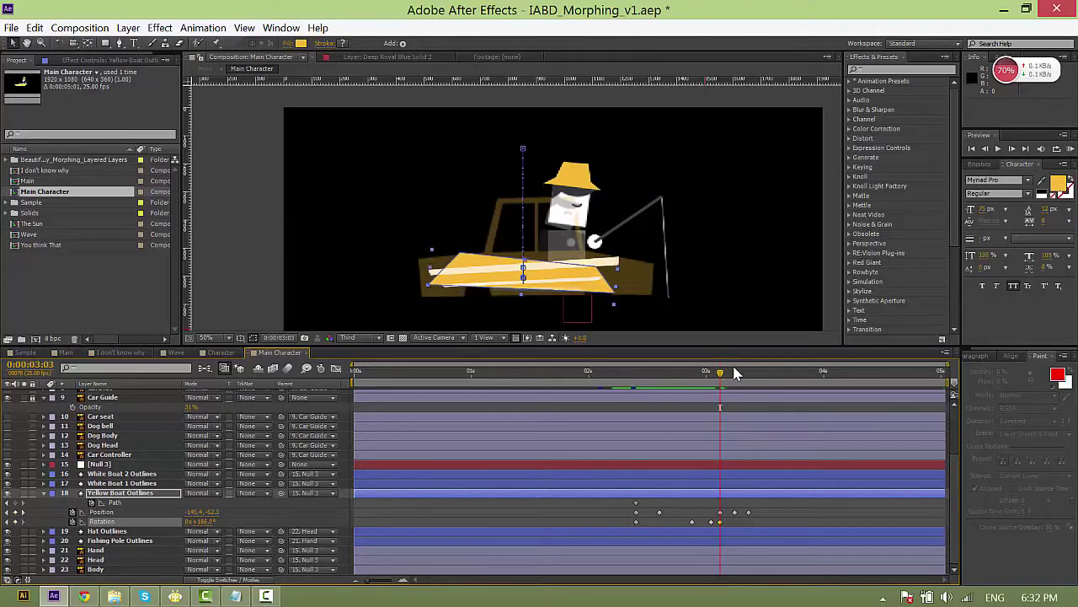
Set the yellow boat's Rotation to about 177° at 0:00:03:06 and to 180° at 0:00:03:09.
drag(722, 371, 735, 372)
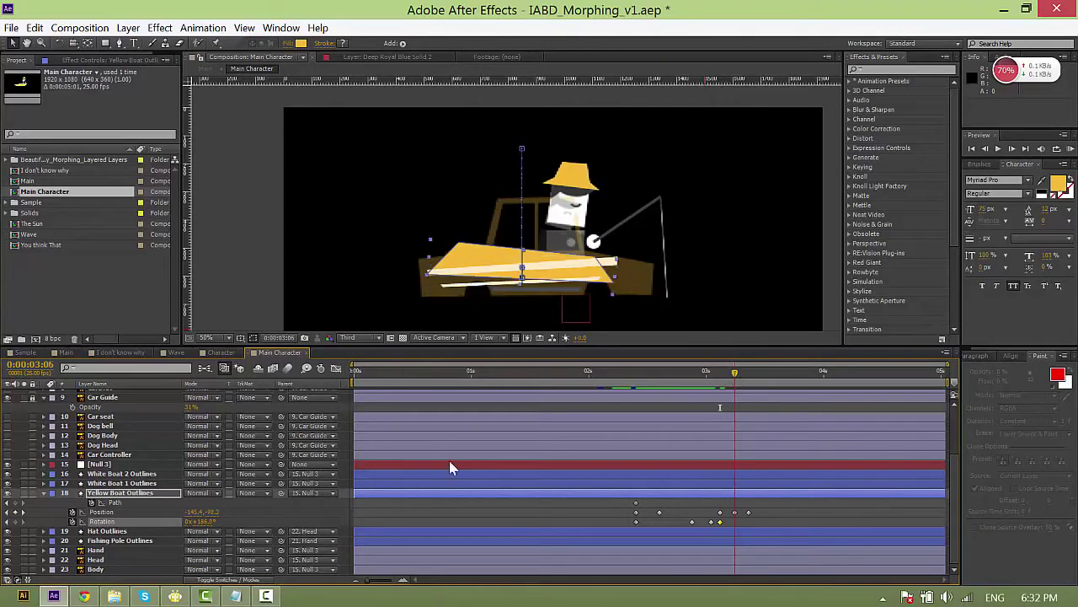
drag(202, 521, 194, 521)
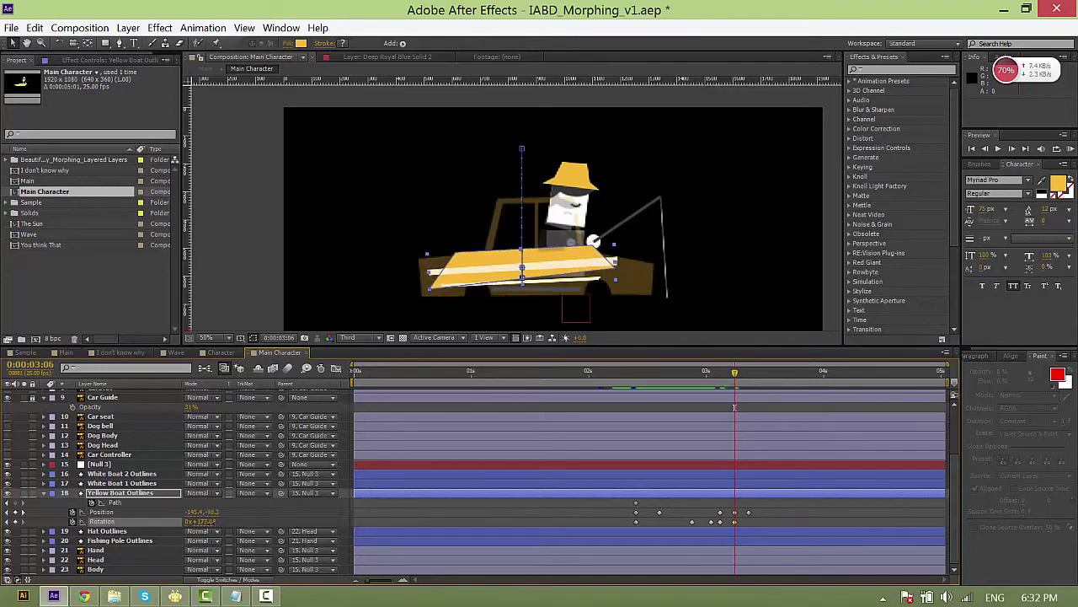
drag(741, 376, 748, 376)
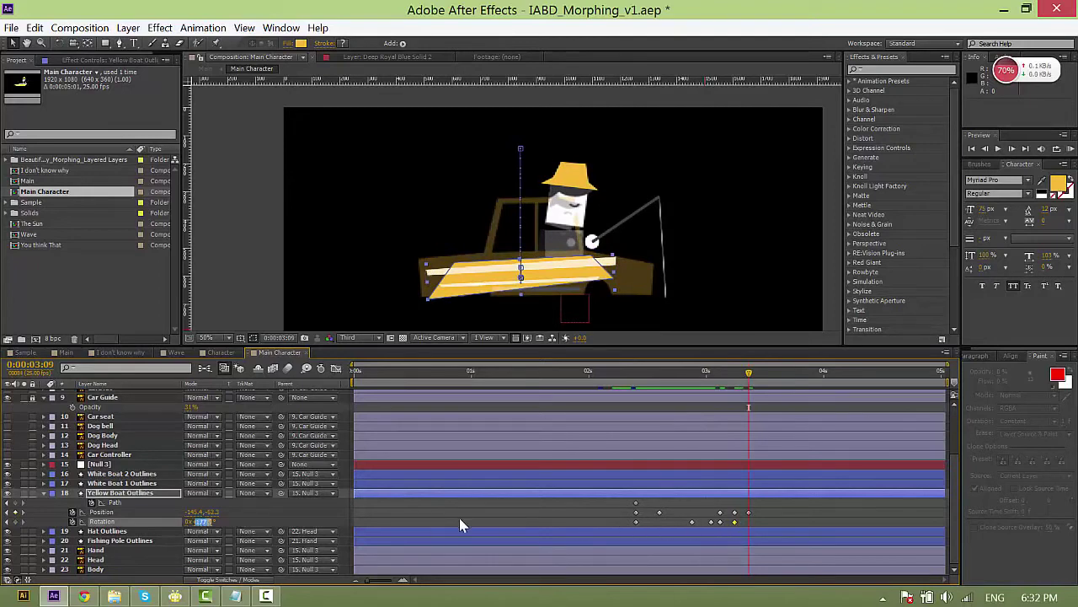
key(Return)
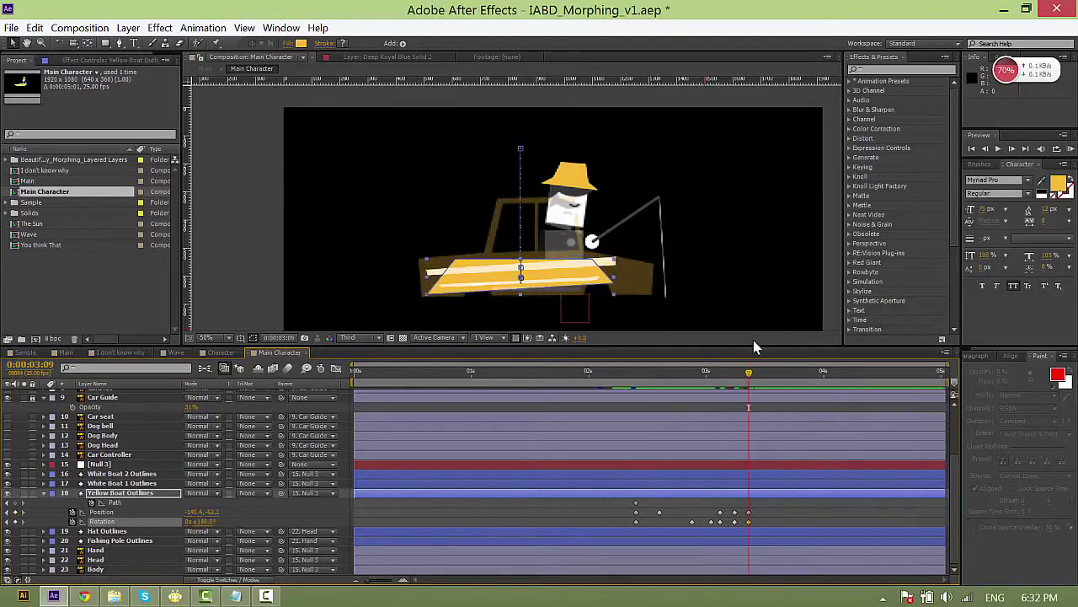
Preview the yellow boat's flip and landing wobble from 0:00:02:10.
drag(644, 379, 638, 378)
click(608, 504)
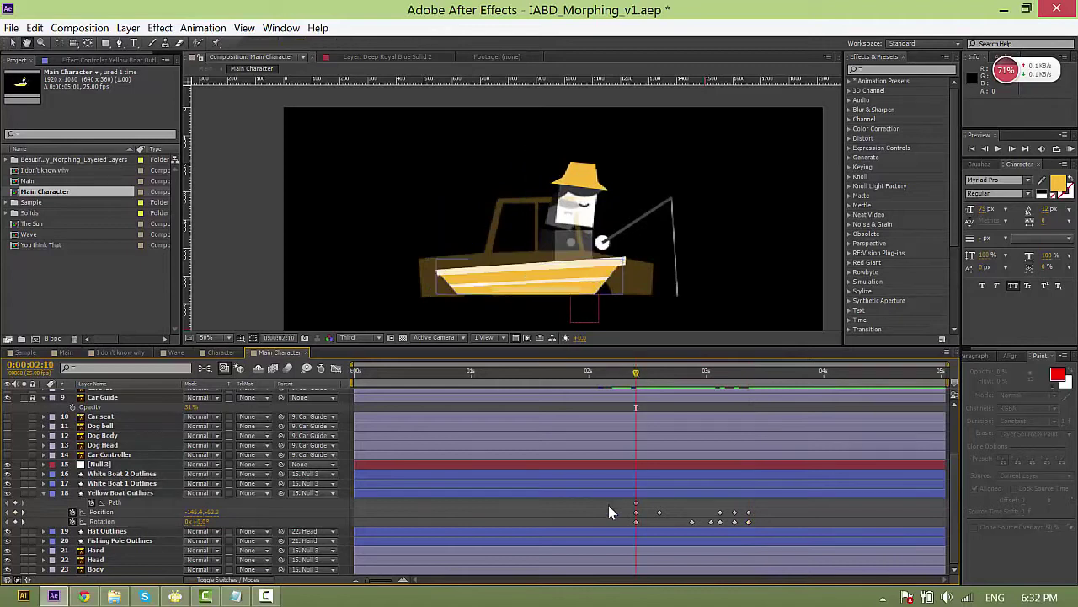
key(space)
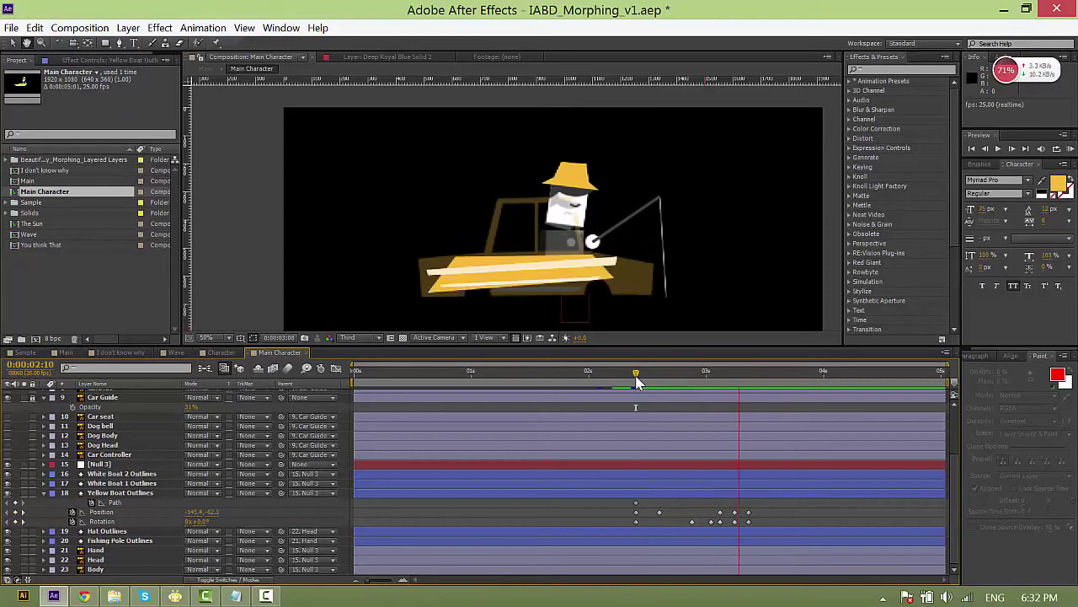
drag(636, 376, 635, 404)
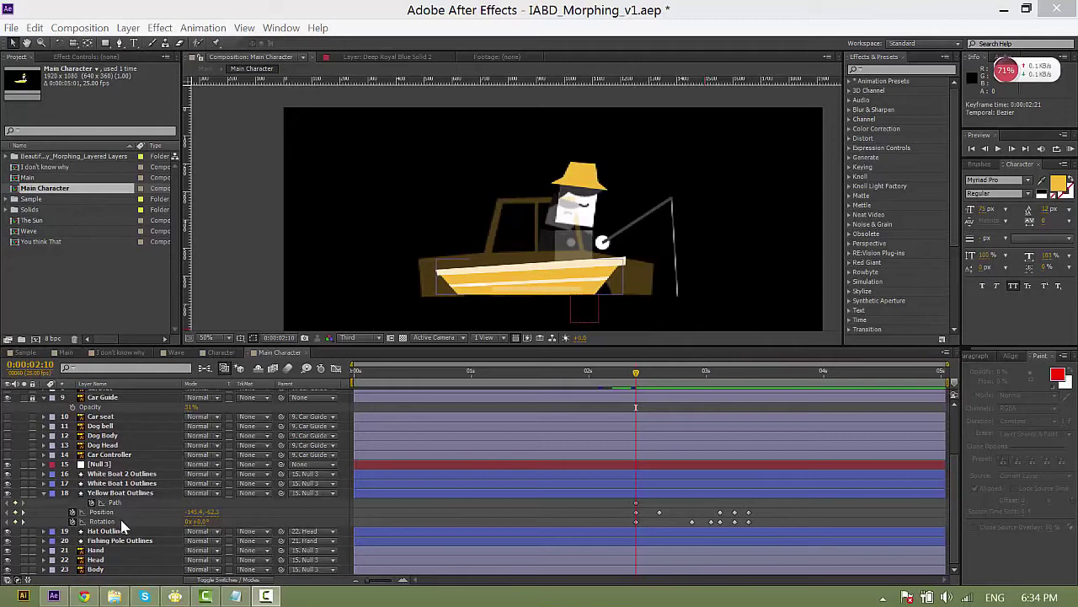
Delay the yellow boat's first two Rotation keyframes to 0:00:02:13 and 0:00:02:24, and delete the Rotation keyframe at 0:00:03:01.
click(637, 521)
drag(642, 524, 650, 524)
click(655, 500)
drag(639, 374, 693, 364)
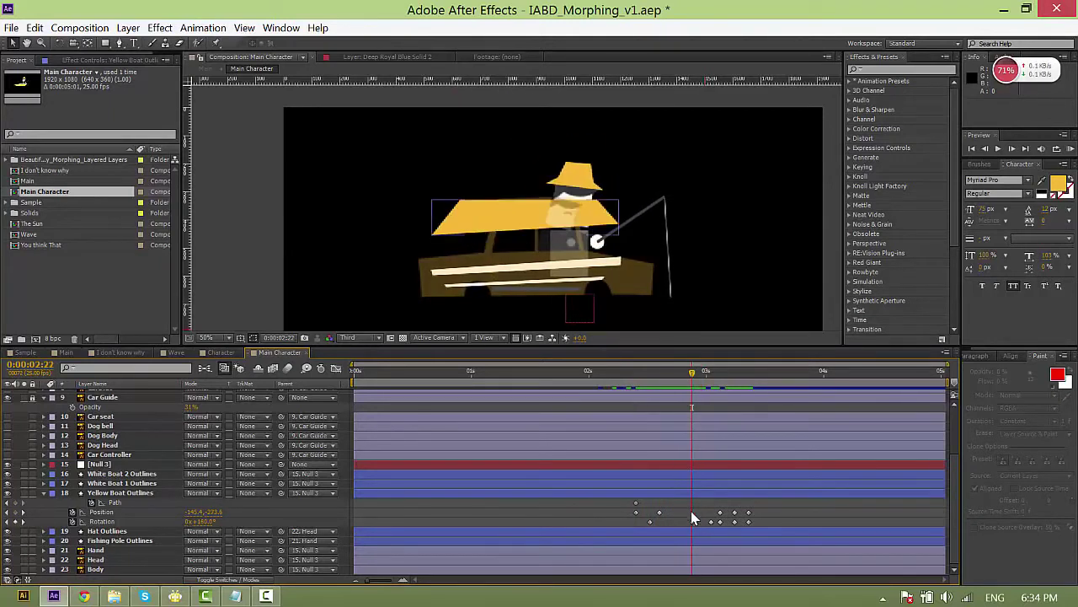
drag(692, 522, 701, 522)
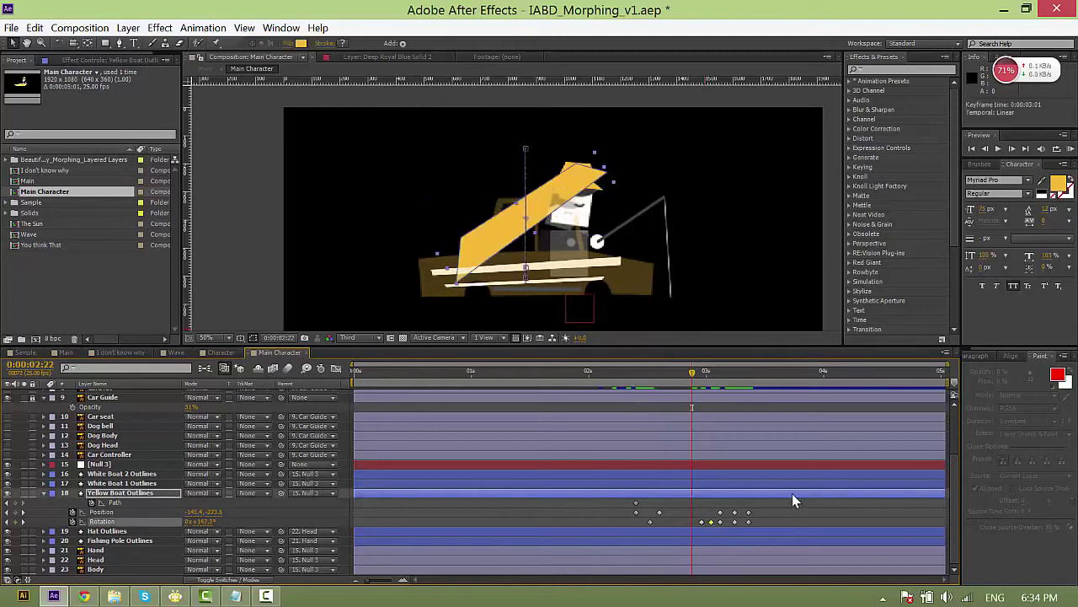
click(702, 521)
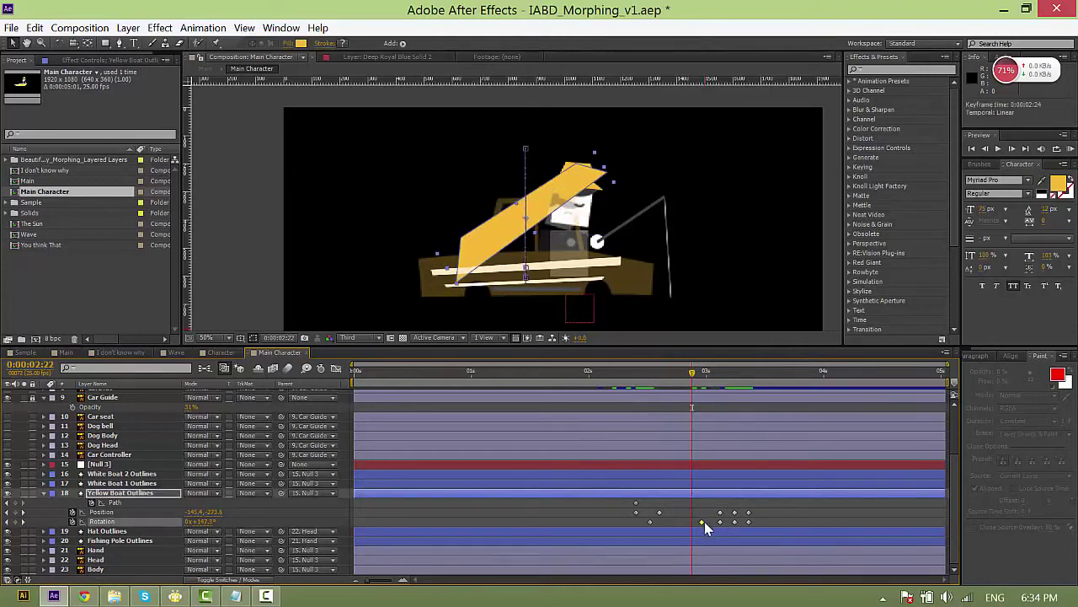
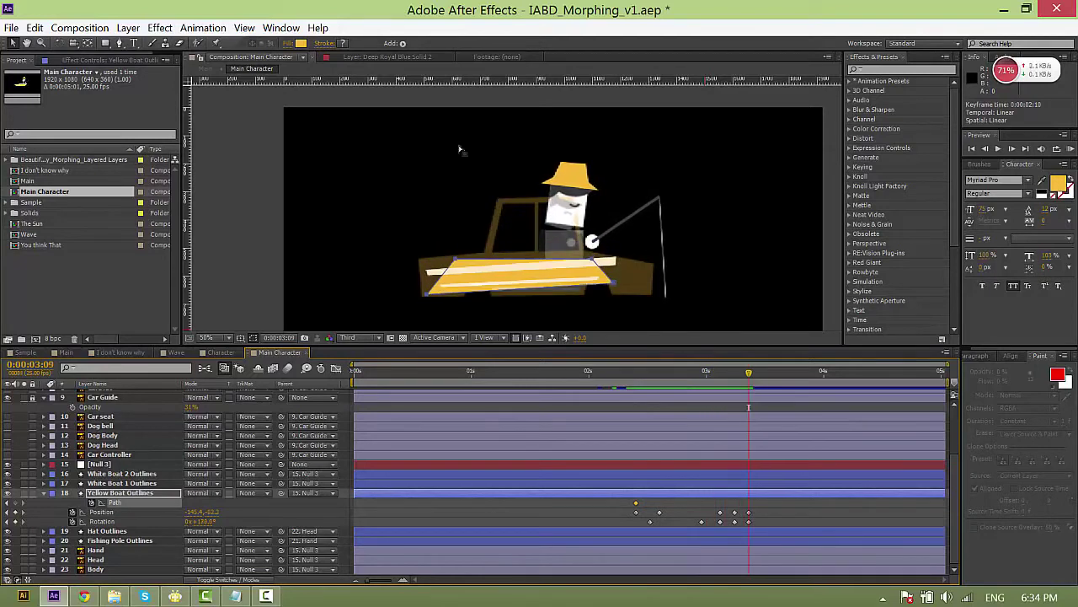
At 0:00:03:09, add two vertices along the top edge of the yellow boat's path, one near each end.
scroll(540, 240, up, 1)
drag(462, 166, 426, 90)
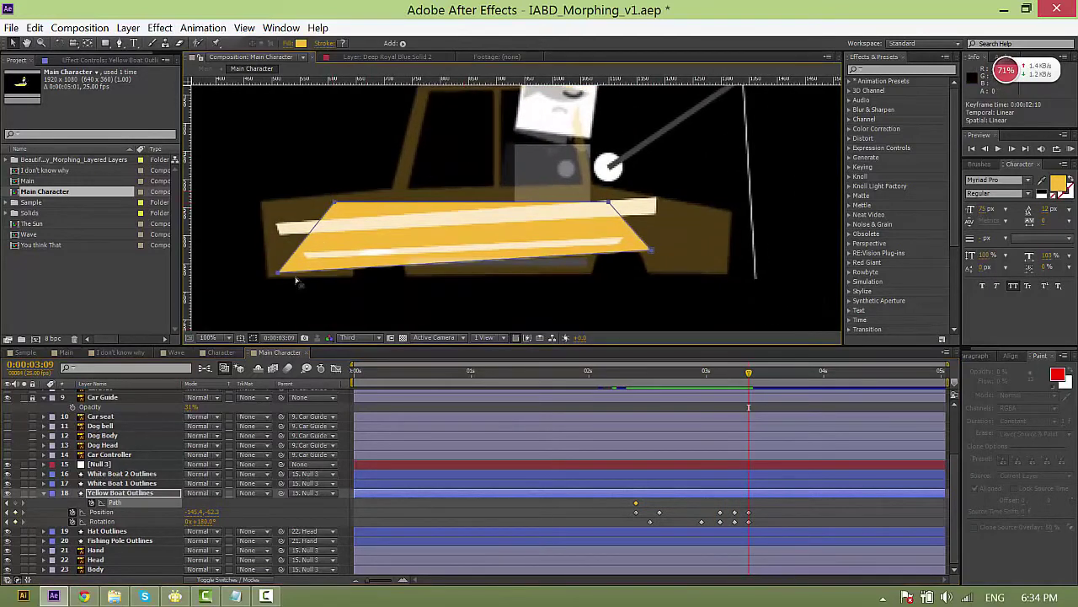
drag(318, 185, 362, 234)
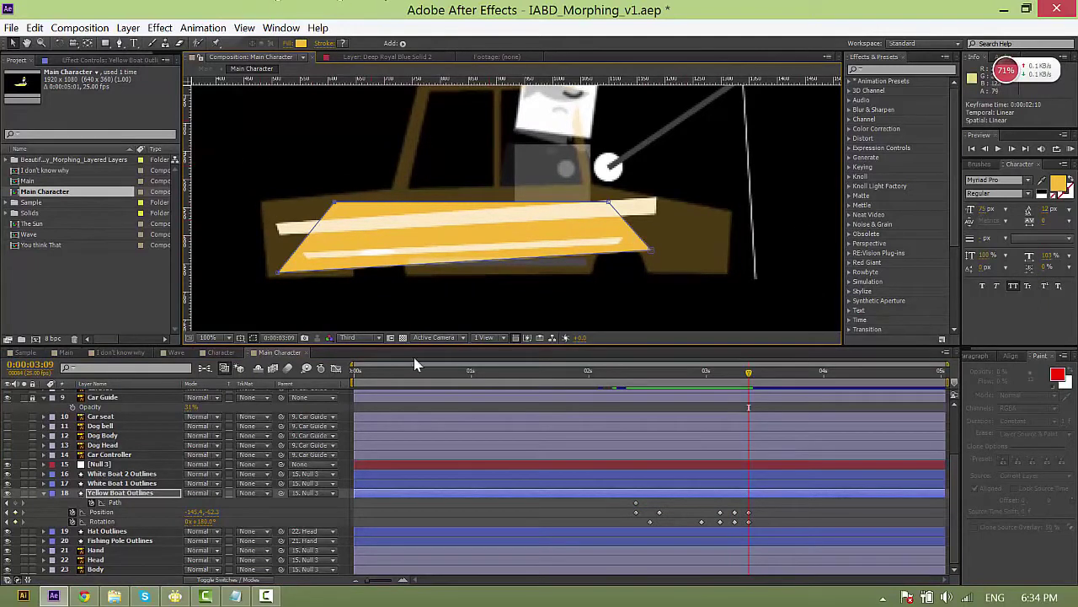
click(119, 43)
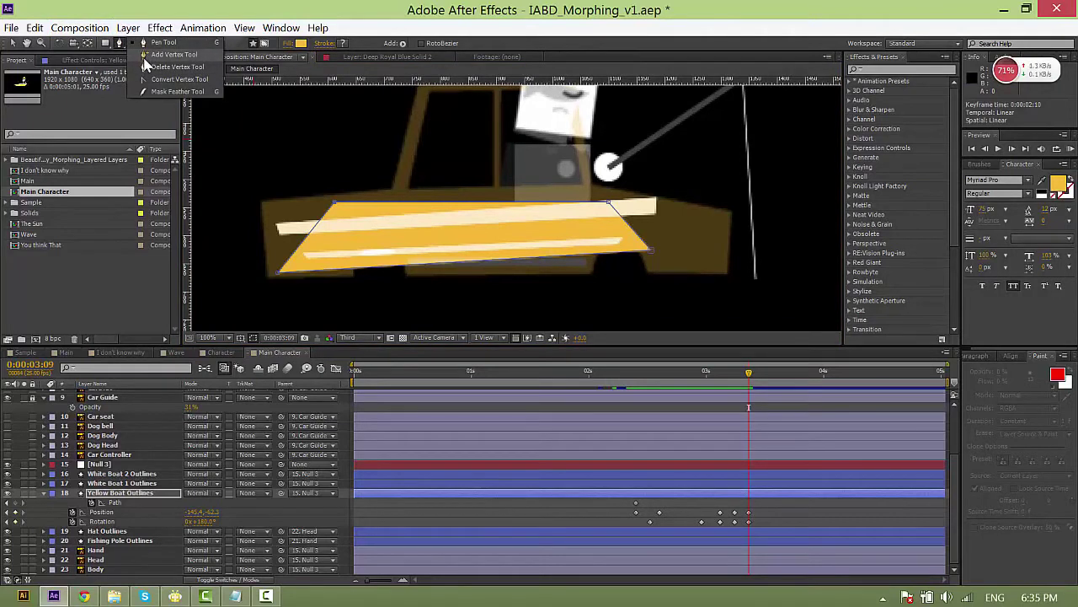
click(153, 61)
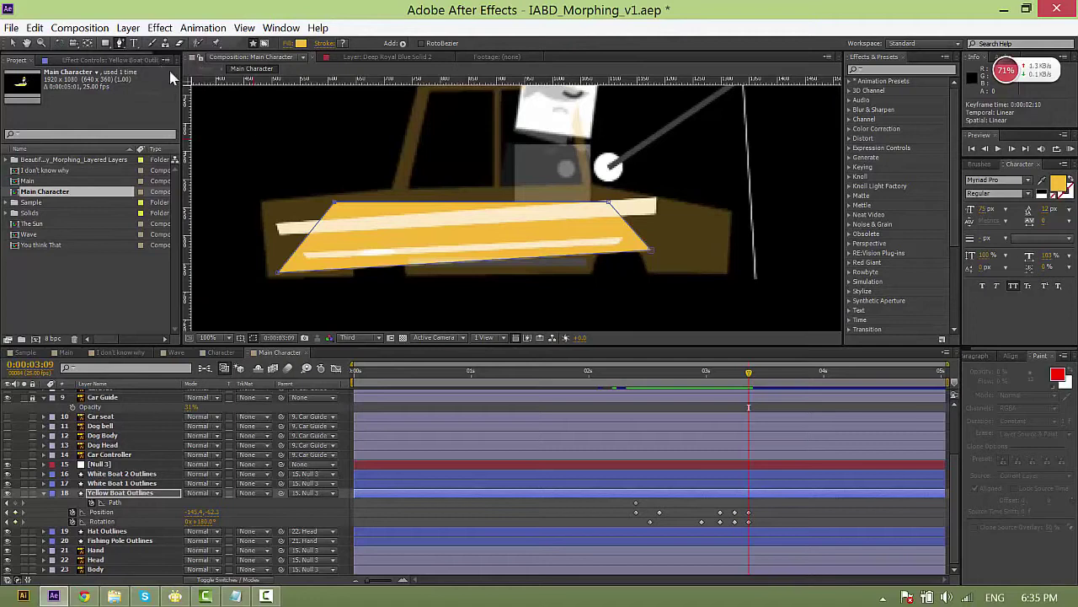
click(372, 205)
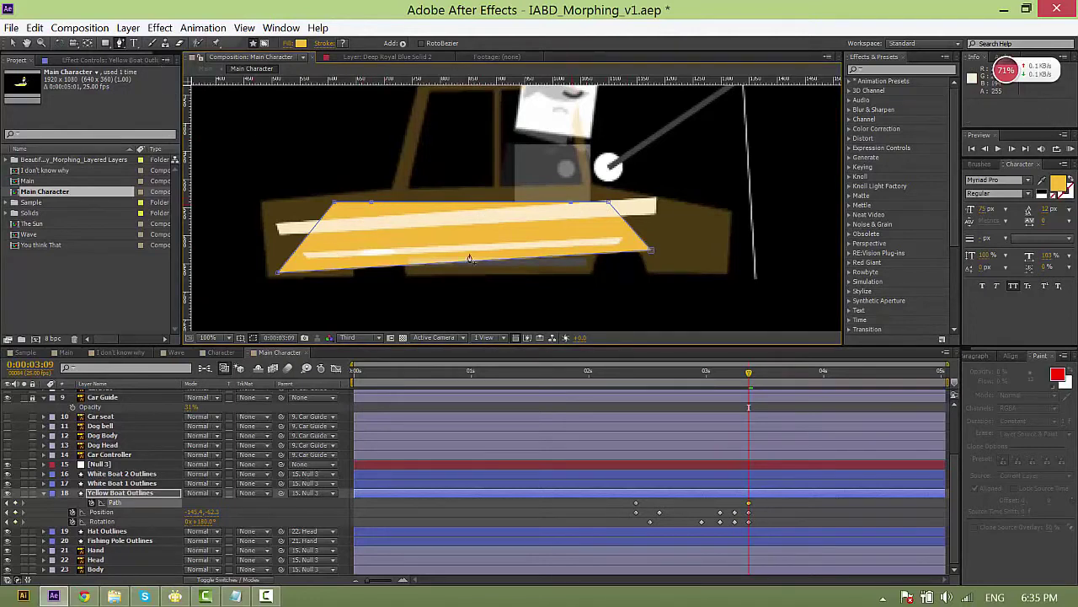
Move the four corners and two new top vertices of the yellow path to match the car guide's outer body outline.
key(v)
drag(335, 202, 263, 204)
drag(278, 273, 267, 277)
drag(651, 251, 726, 274)
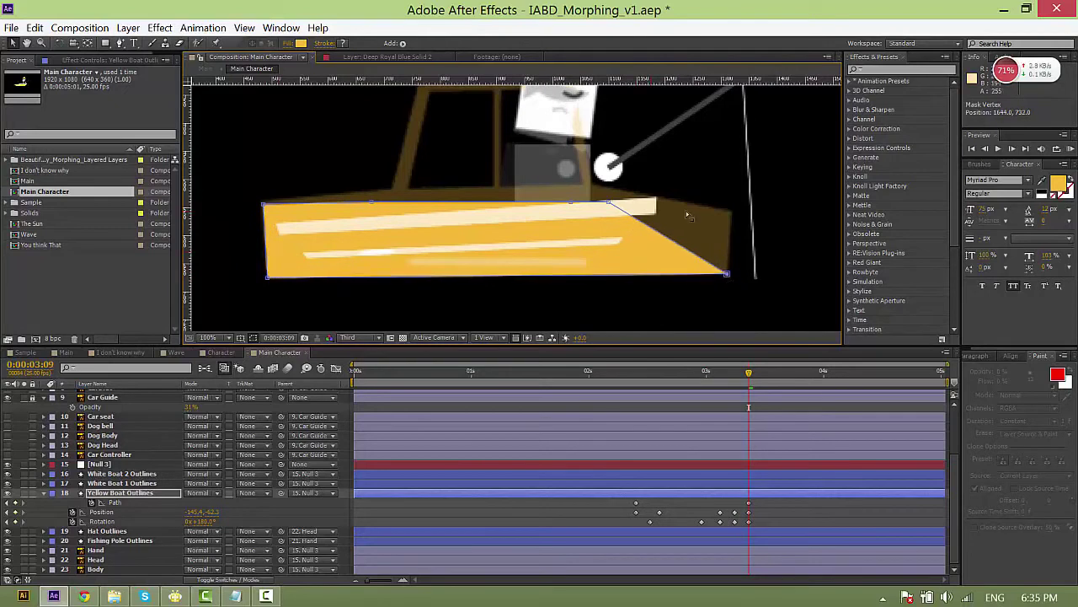
drag(616, 204, 728, 208)
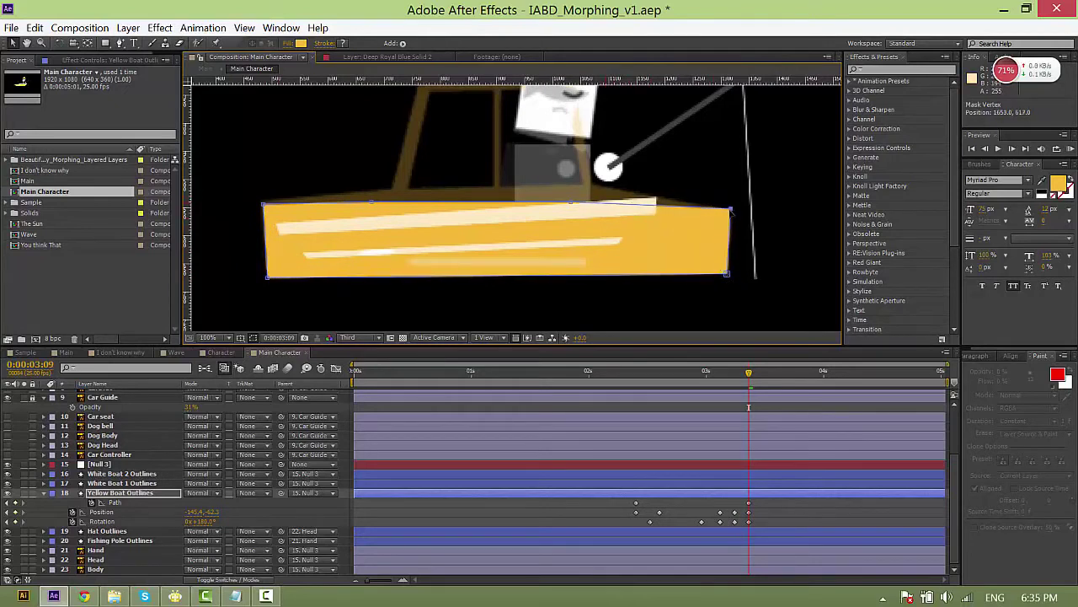
drag(581, 202, 590, 184)
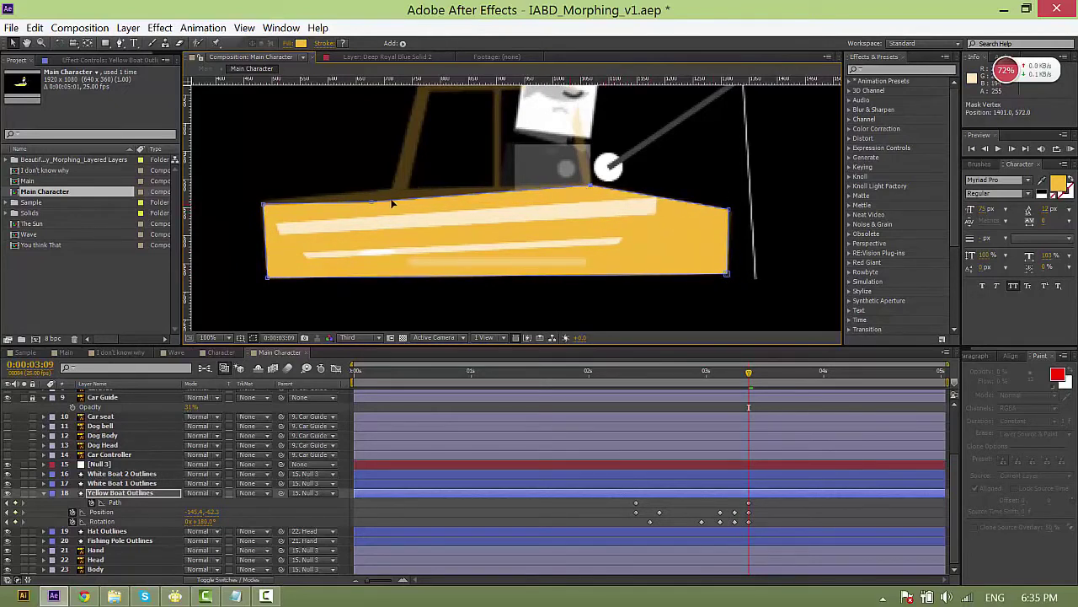
drag(373, 204, 391, 189)
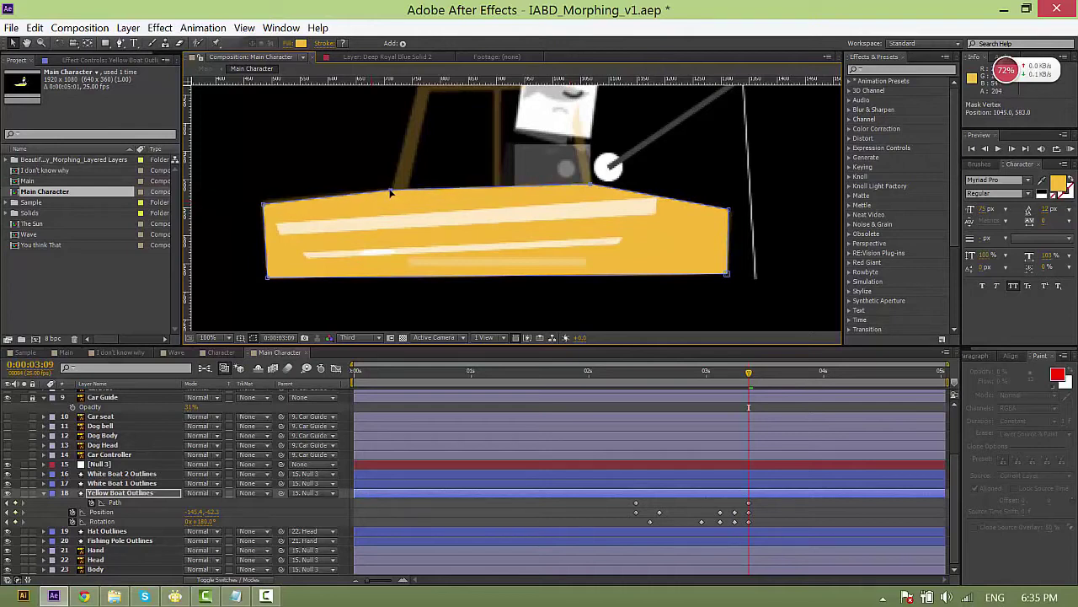
Preview the yellow boat's flip and path morph from 0:00:02:10.
click(636, 380)
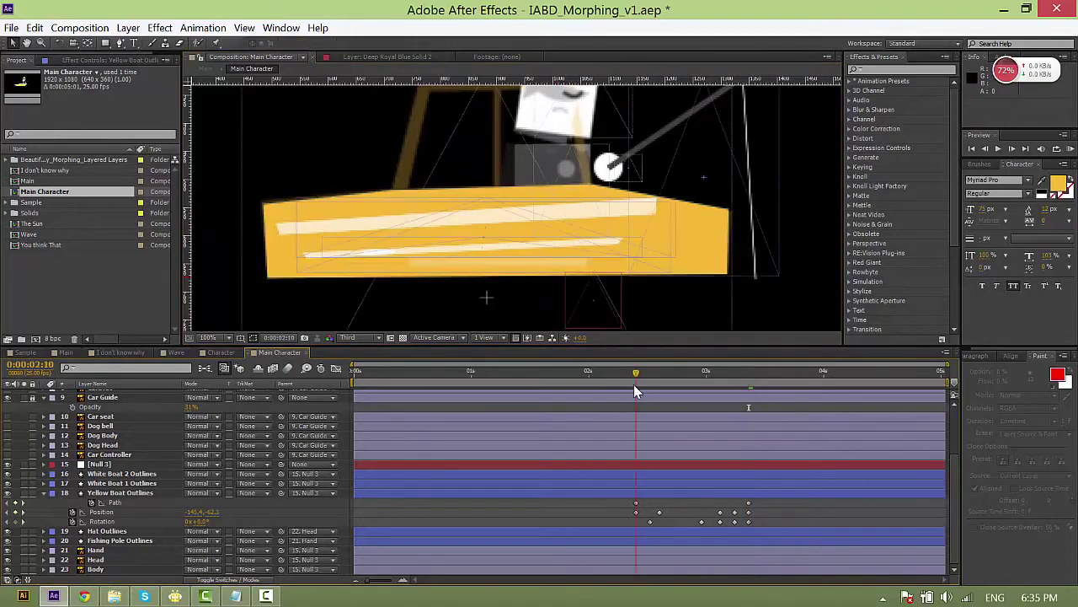
key(comma)
key(space)
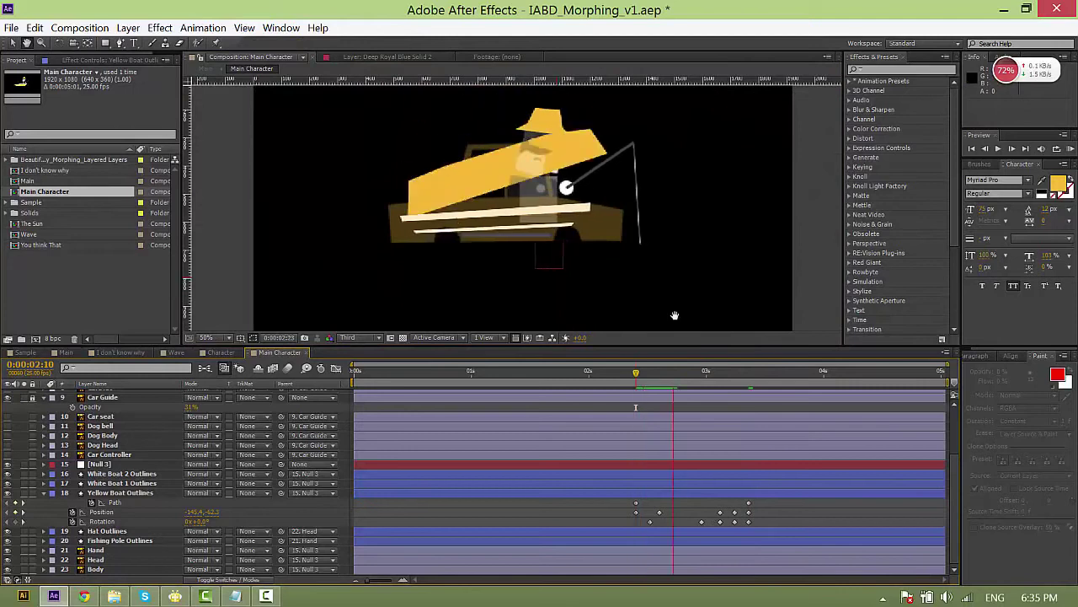
key(space)
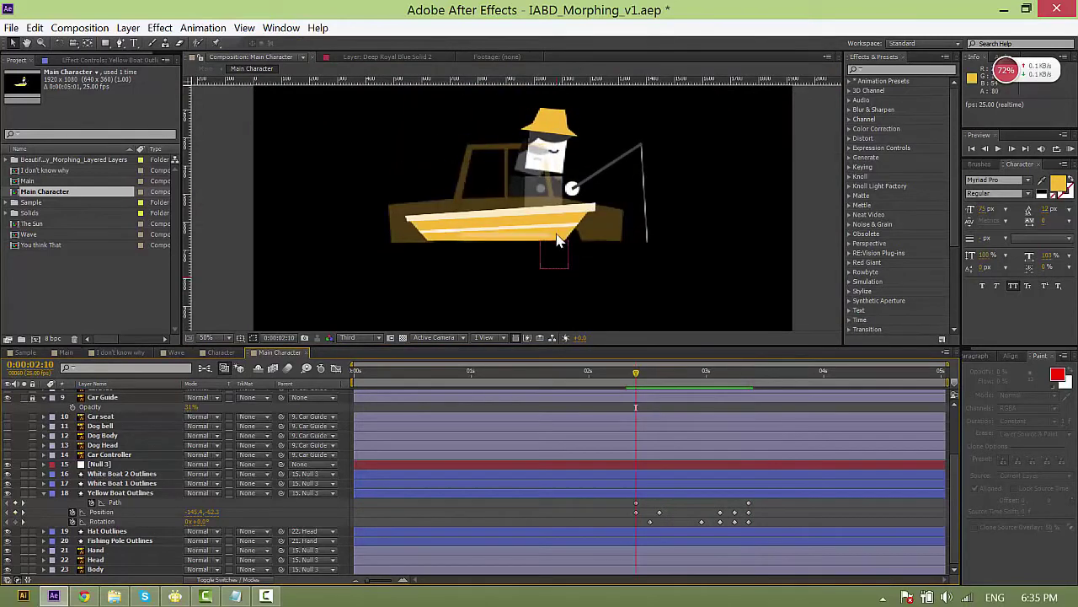
At 0:00:02:12, move the yellow boat path's two top corners inward and upward to form a tall box, keeping its top edge nearly level.
key(period)
drag(642, 376, 646, 371)
drag(450, 221, 468, 313)
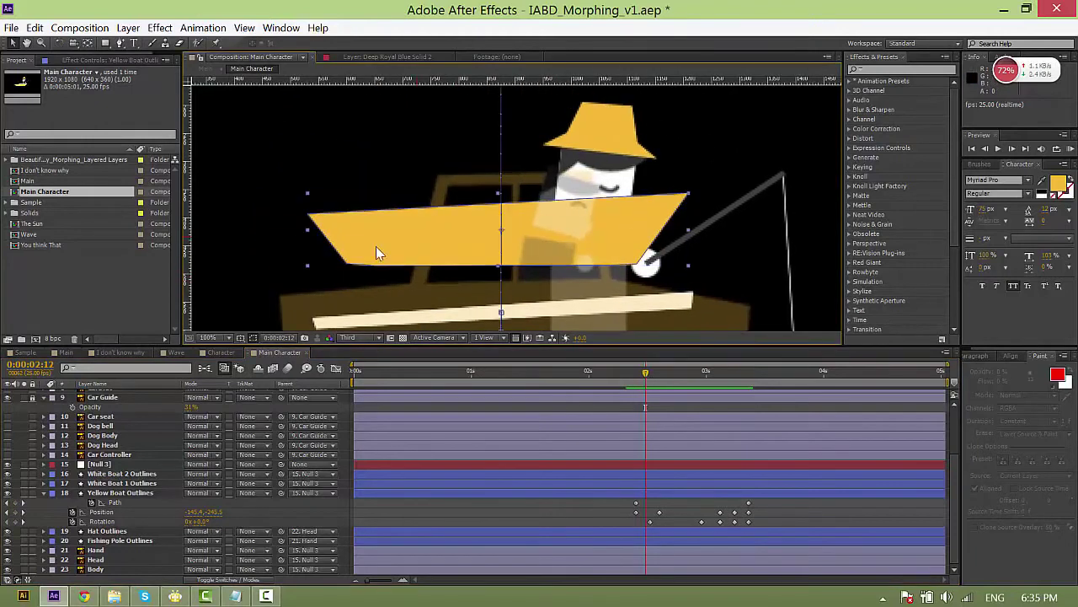
click(410, 244)
drag(639, 378, 645, 377)
click(115, 503)
drag(278, 187, 438, 162)
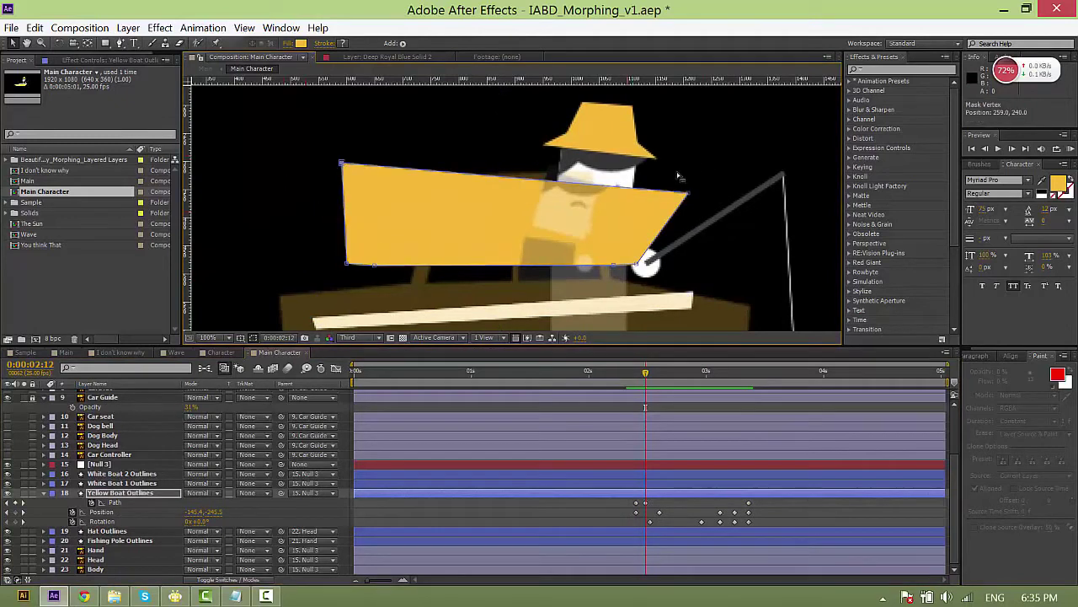
drag(689, 193, 627, 145)
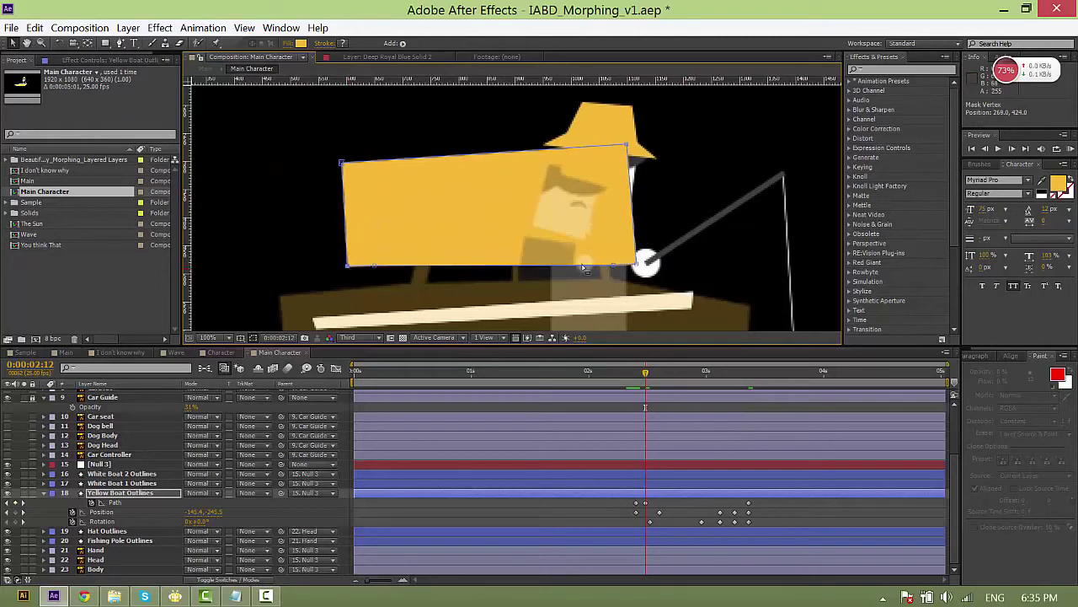
key(comma)
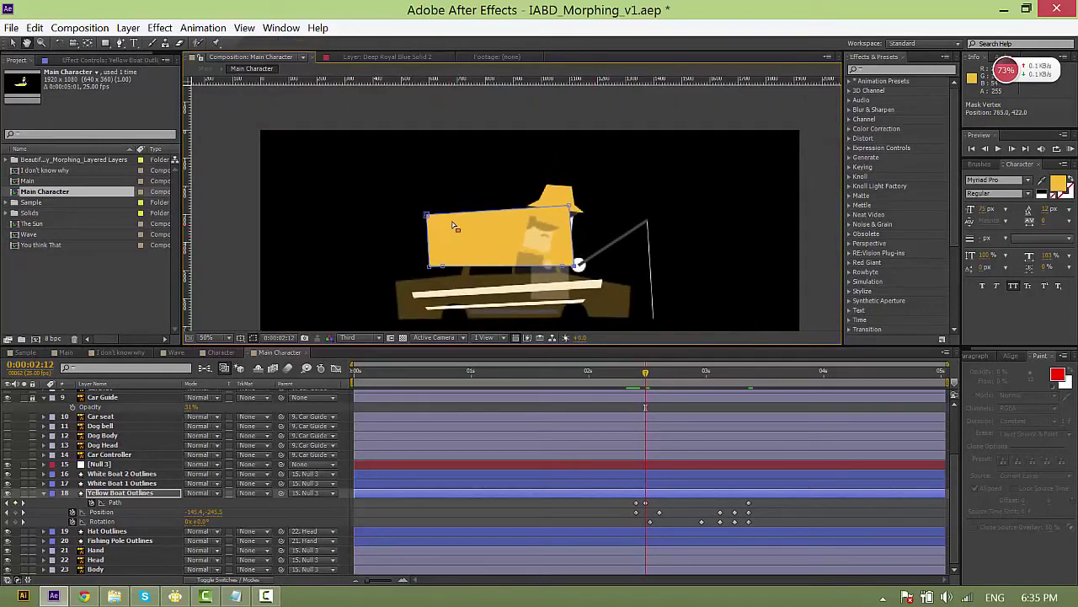
drag(428, 217, 429, 206)
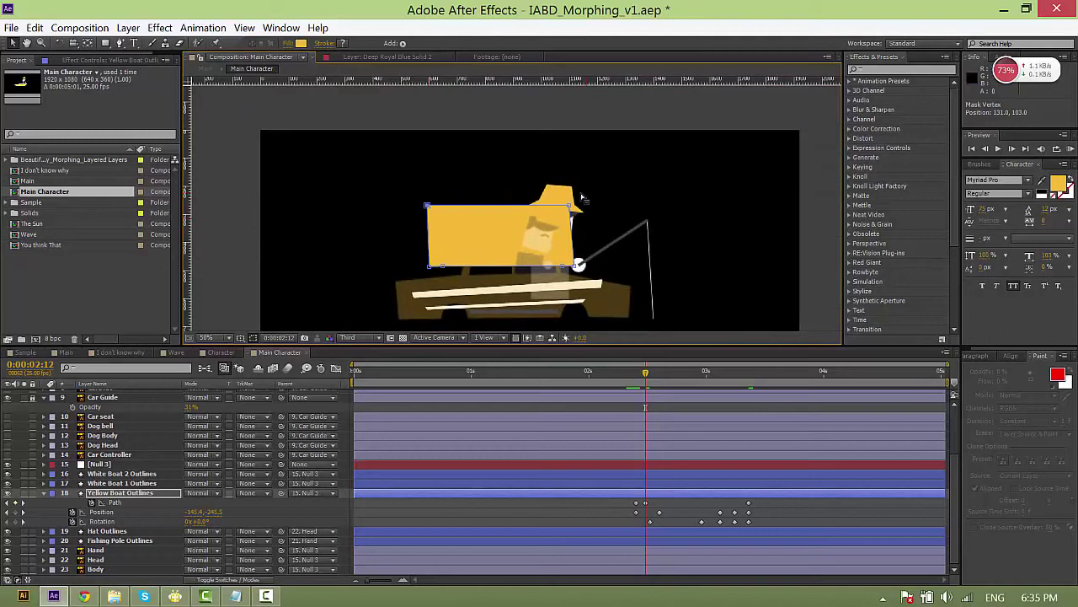
drag(571, 207, 571, 202)
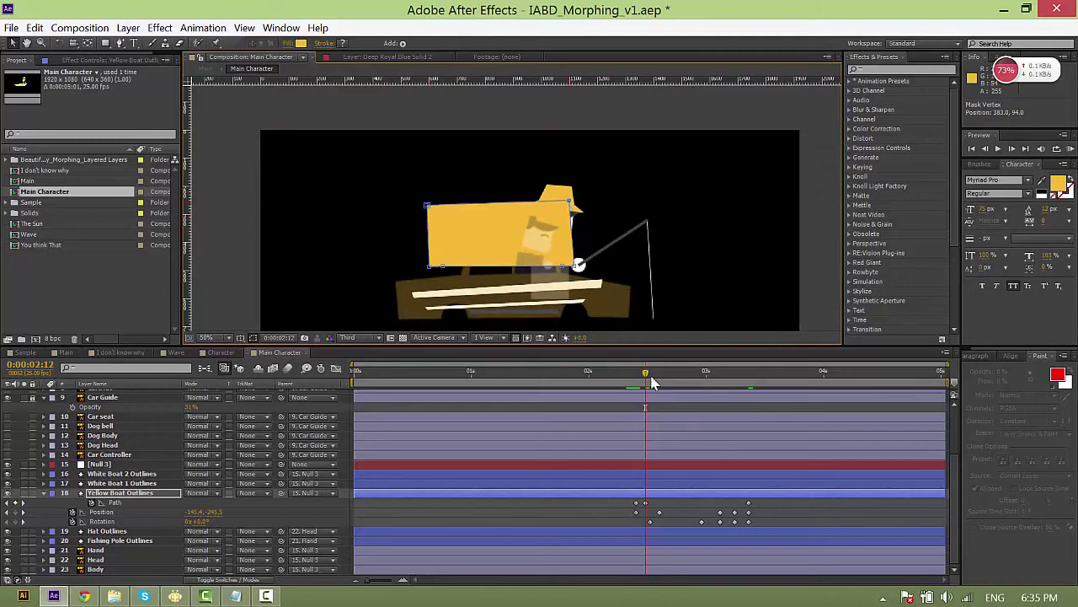
At 0:00:02:16, pull the tilted yellow path's two upper-right corners outward to thicken it into a wide rectangle.
drag(654, 381, 665, 379)
scroll(503, 160, up, 2)
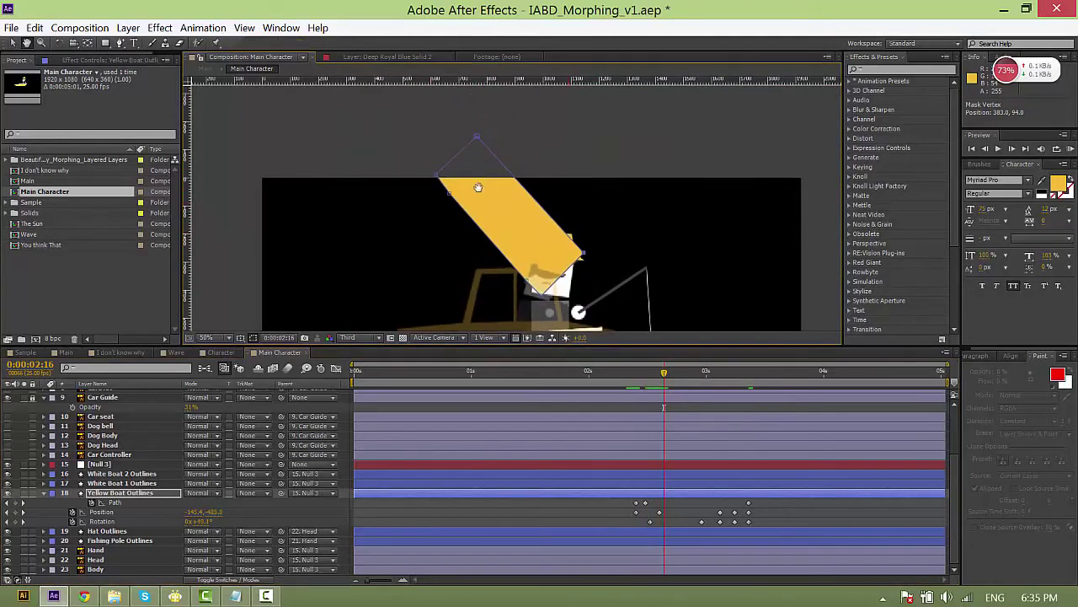
drag(484, 143, 512, 126)
drag(583, 256, 618, 217)
drag(499, 116, 525, 97)
drag(617, 217, 637, 219)
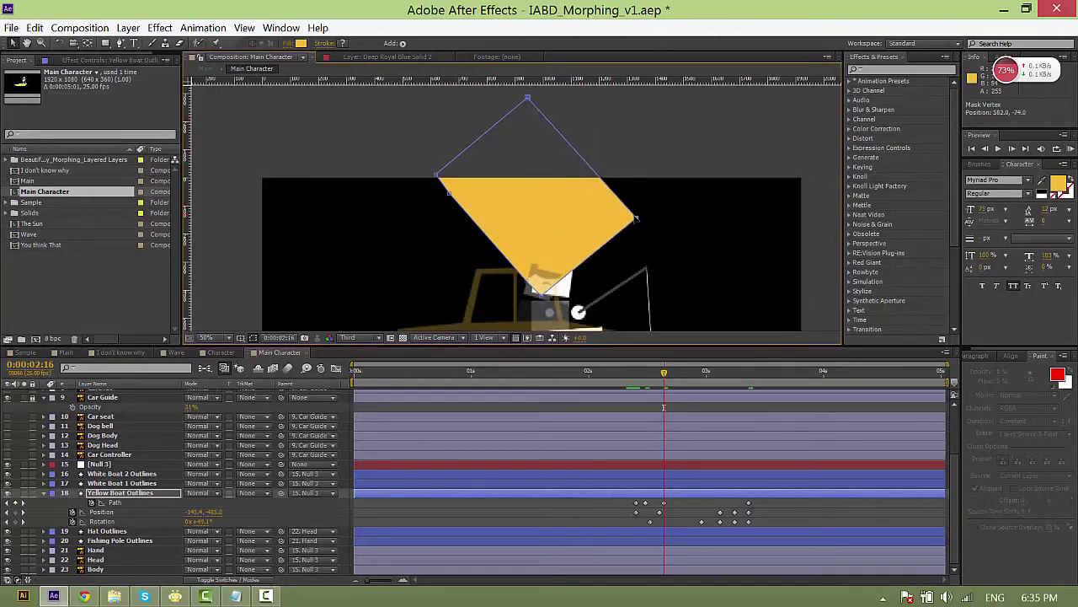
At 0:00:02:16, move the yellow path's upper and side vertices inward to shorten the tilted shape into a roughly square block.
drag(383, 107, 571, 206)
drag(528, 100, 588, 159)
scroll(612, 242, up, 1)
drag(688, 207, 676, 214)
drag(492, 251, 500, 221)
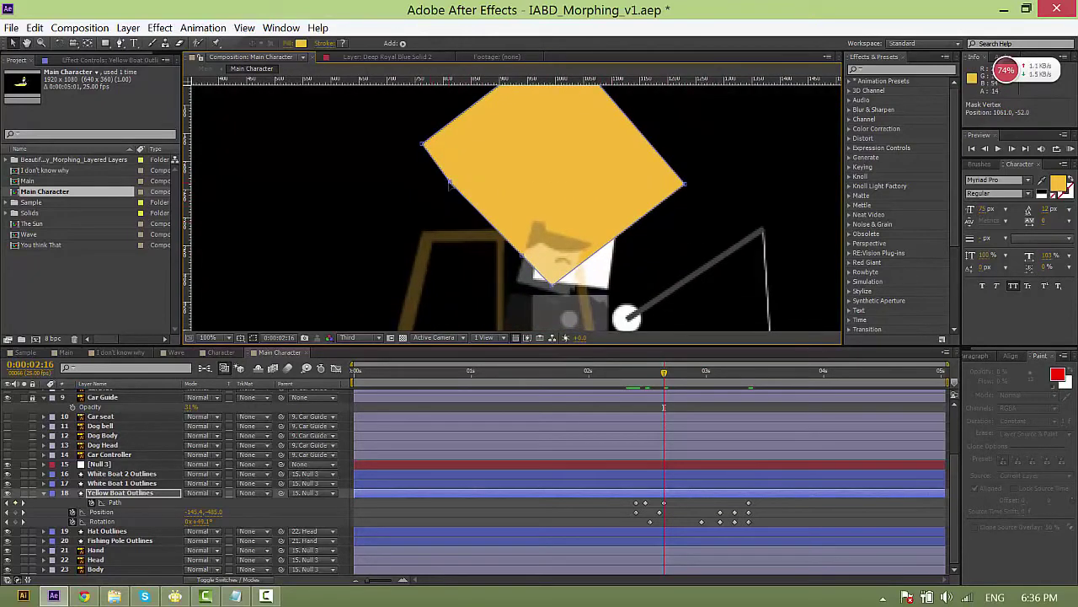
drag(449, 181, 454, 181)
scroll(630, 205, down, 1)
drag(615, 219, 616, 225)
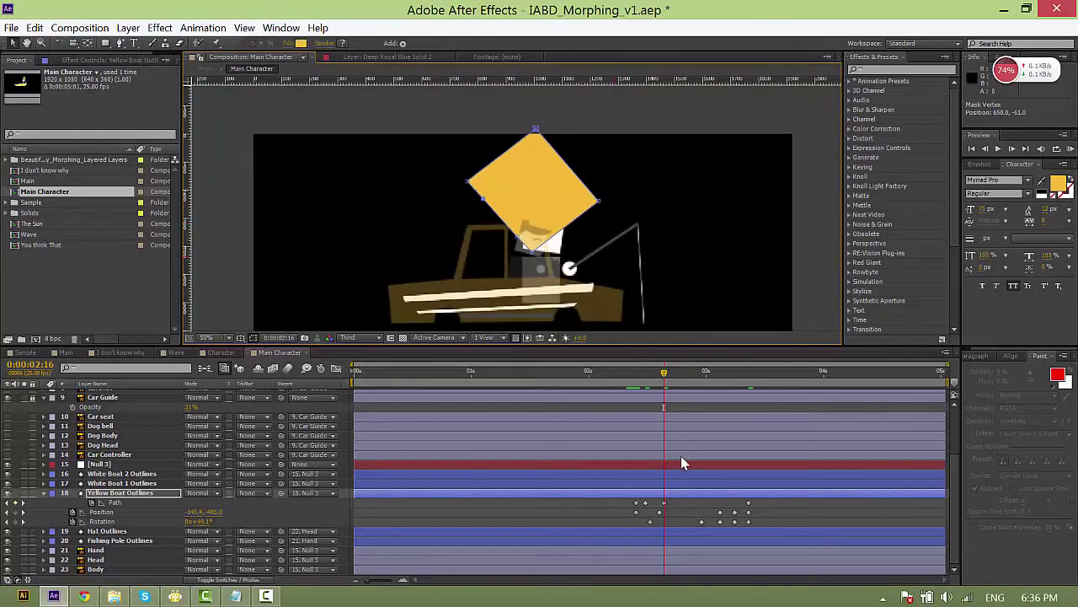
click(679, 501)
Copy the 0:00:02:16 Path keyframe to 0:00:02:23 and move its vertices to form a long tilted slab over the car guide.
drag(673, 376, 697, 377)
drag(623, 321, 626, 265)
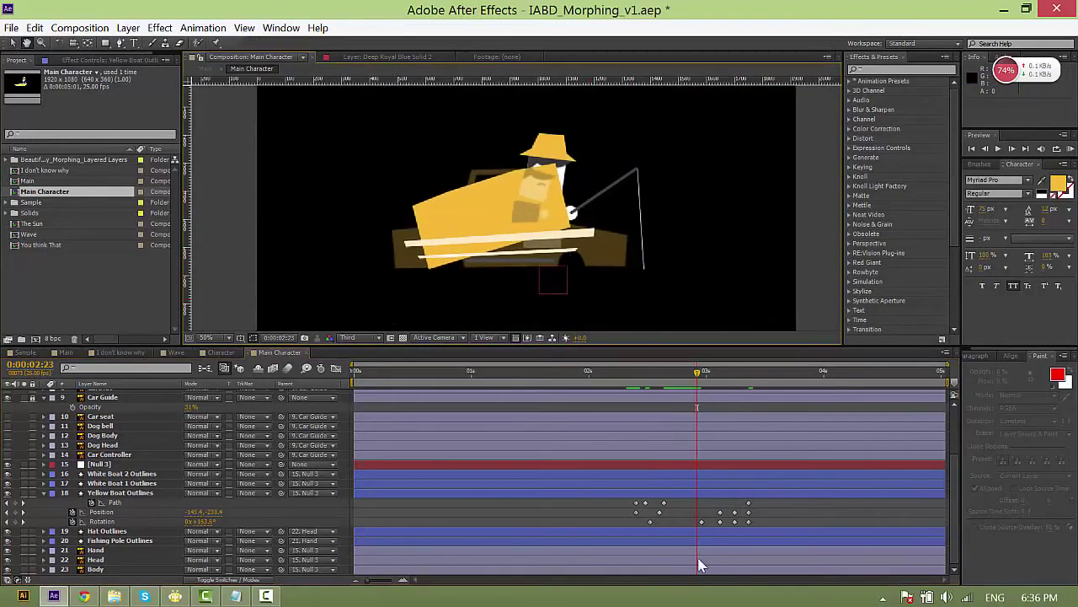
click(665, 504)
key(ctrl+v)
mouse_move(452, 202)
mouse_down()
mouse_move(434, 282)
mouse_move(434, 261)
mouse_up()
drag(536, 162, 568, 227)
mouse_move(509, 172)
mouse_down()
mouse_move(533, 190)
mouse_move(523, 186)
mouse_up()
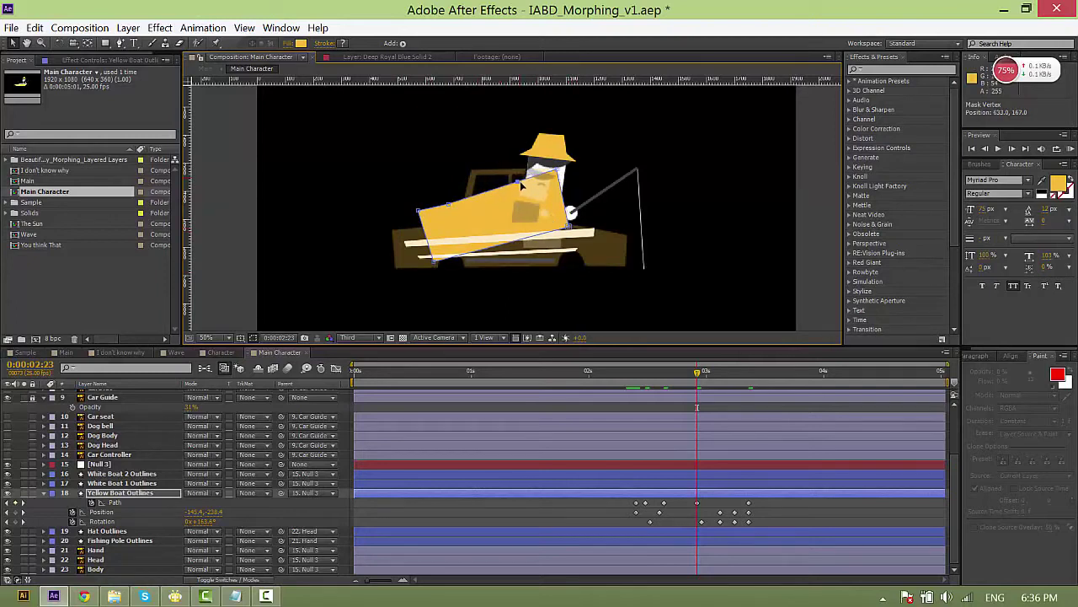
click(450, 207)
Preview the yellow boat's flip with the new in-between path shapes from 0:00:02:10.
click(628, 402)
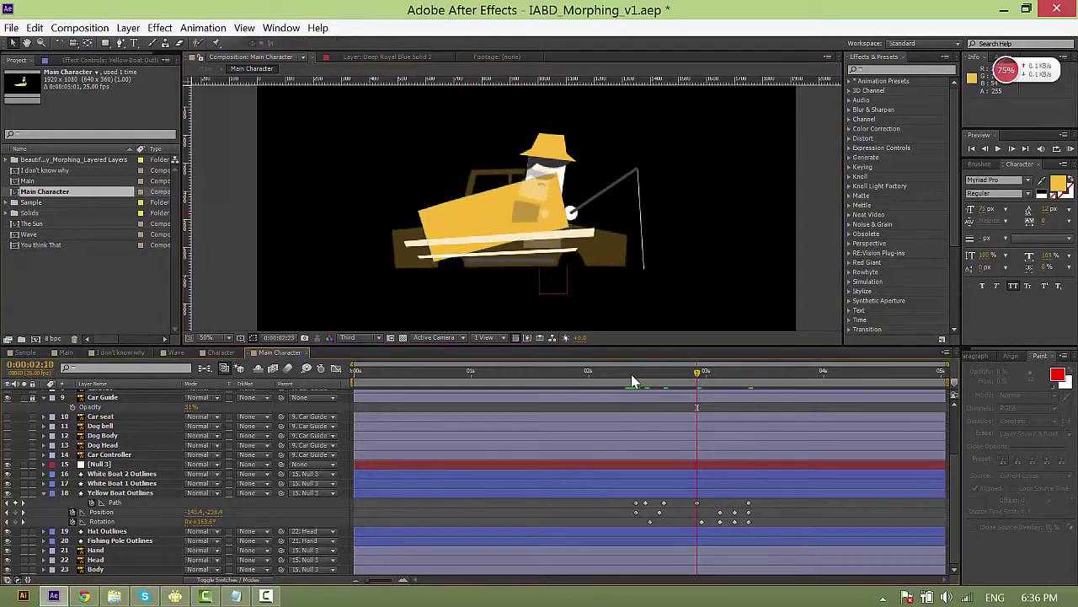
click(634, 374)
key(space)
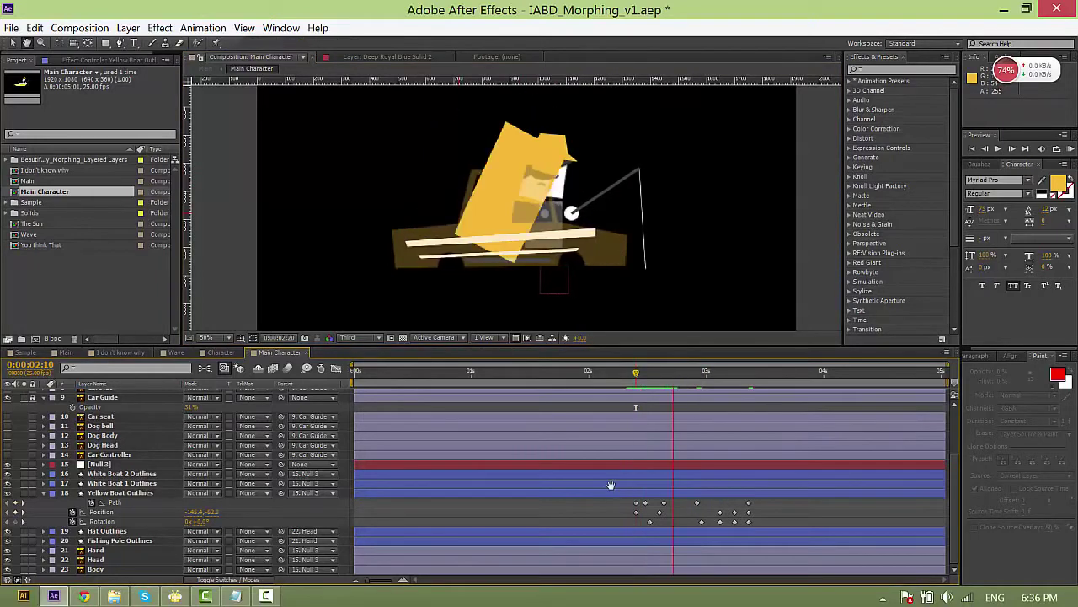
click(633, 376)
key(space)
key(space)
Move the yellow boat's last two Path keyframes earlier, to 0:00:02:21 and 0:00:02:24.
click(746, 503)
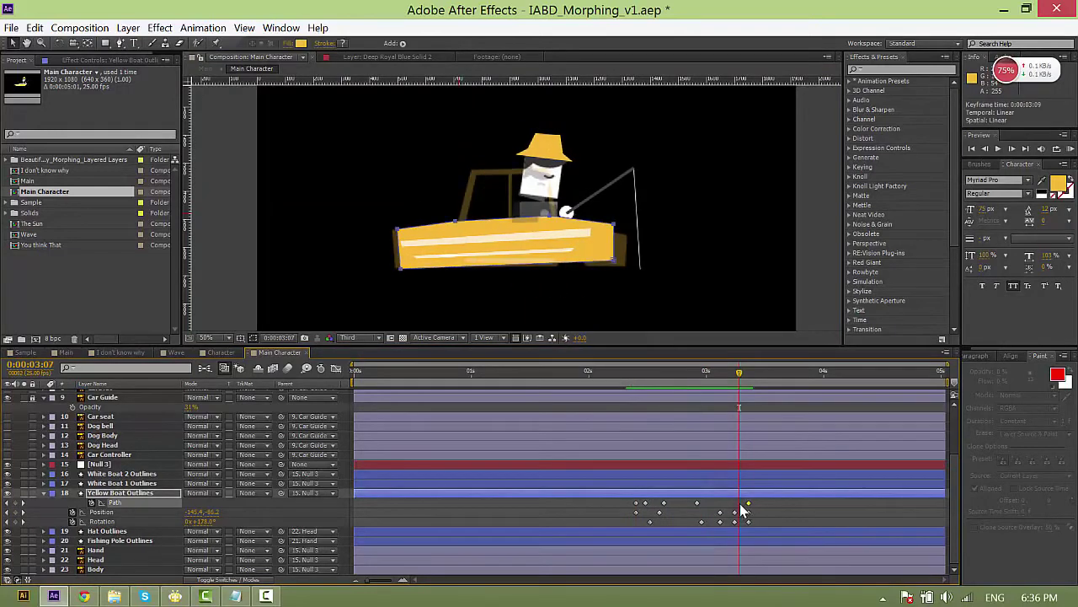
drag(740, 504, 718, 506)
key(alt+Left)
key(alt+Left)
key(alt+Left)
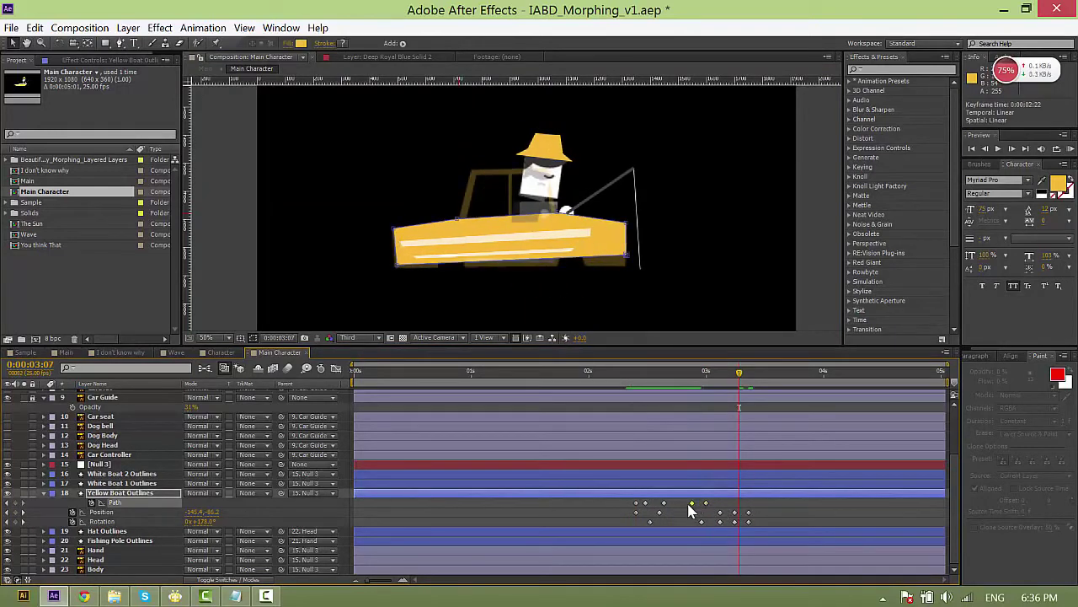
click(706, 511)
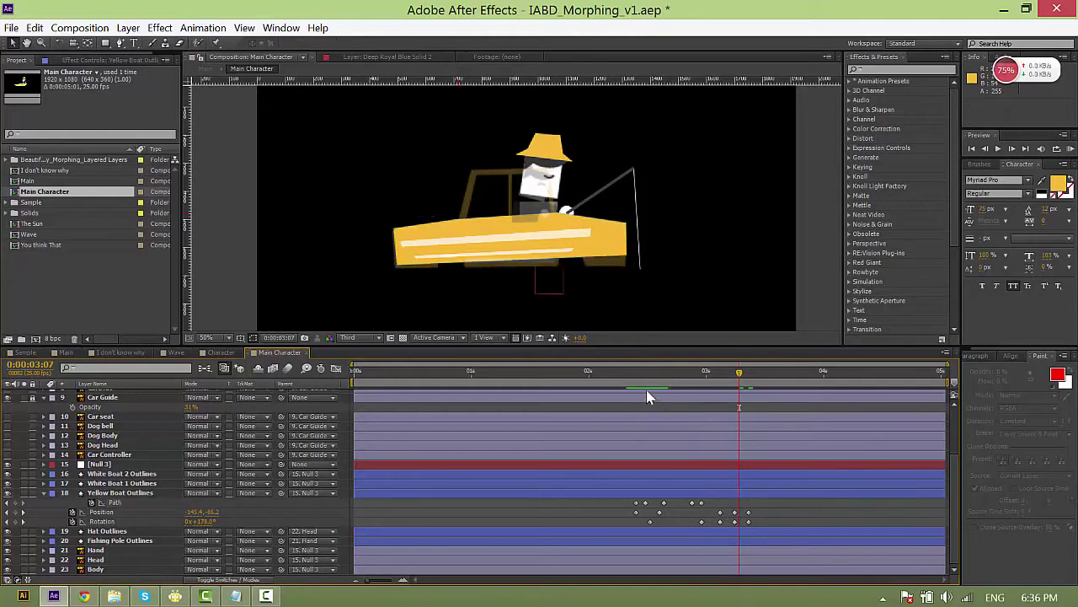
click(636, 388)
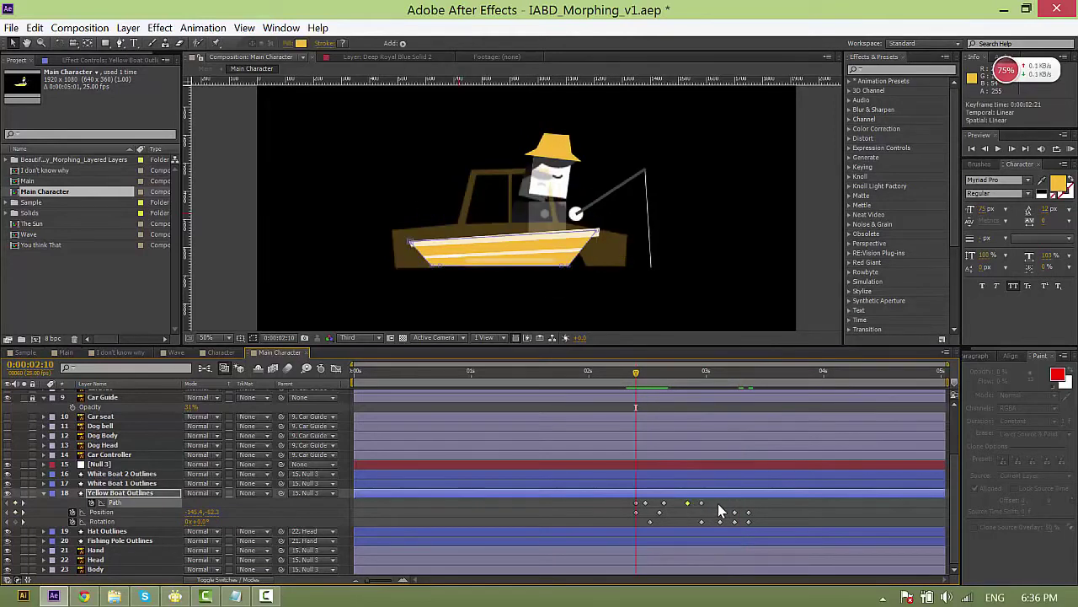
Replay the yellow boat's morph from 0:00:02:10 to check the earlier Path keyframes.
key(space)
mouse_move(633, 372)
mouse_down()
mouse_move(689, 377)
mouse_move(636, 389)
mouse_move(640, 379)
mouse_move(706, 379)
mouse_move(636, 371)
mouse_up()
key(space)
key(space)
click(636, 381)
Shift the yellow boat's landing Position and Rotation keyframes earlier so the last pair falls at 0:00:03:06, and preview the motion from 0:00:02:10.
drag(758, 535, 687, 525)
click(693, 517)
key(space)
key(space)
click(637, 374)
Move the yellow boat's fourth Path keyframe to 0:00:02:17 and preview the flip.
drag(638, 379, 673, 389)
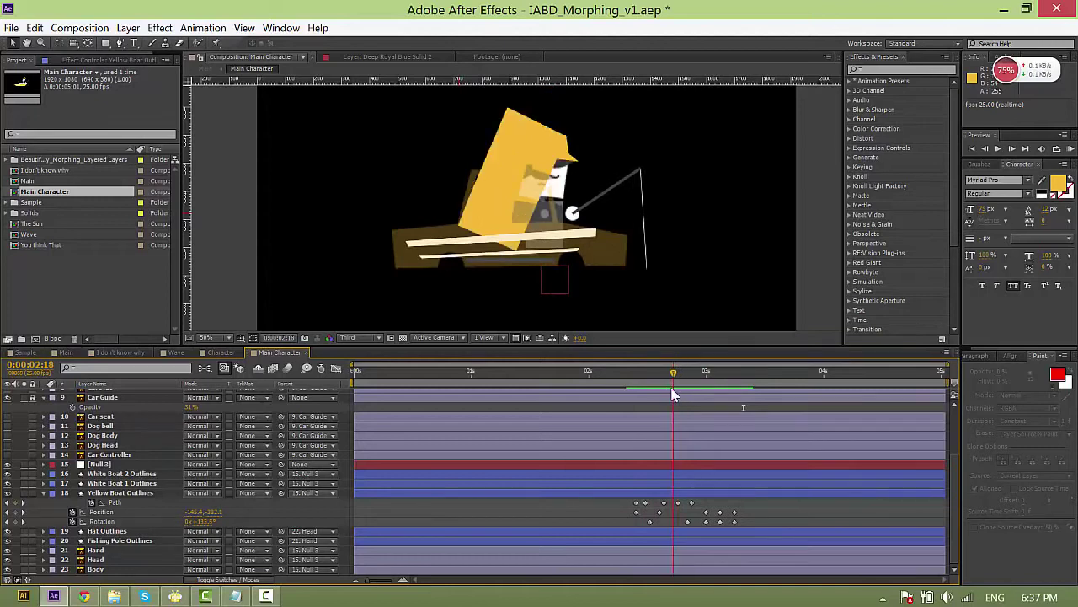
drag(678, 503, 666, 503)
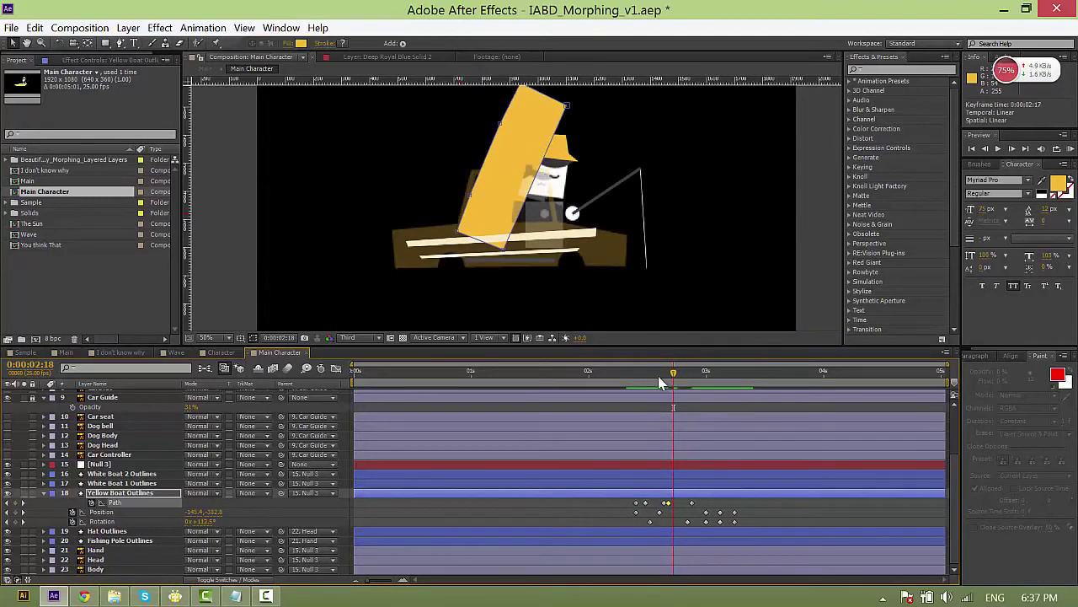
key(space)
key(space)
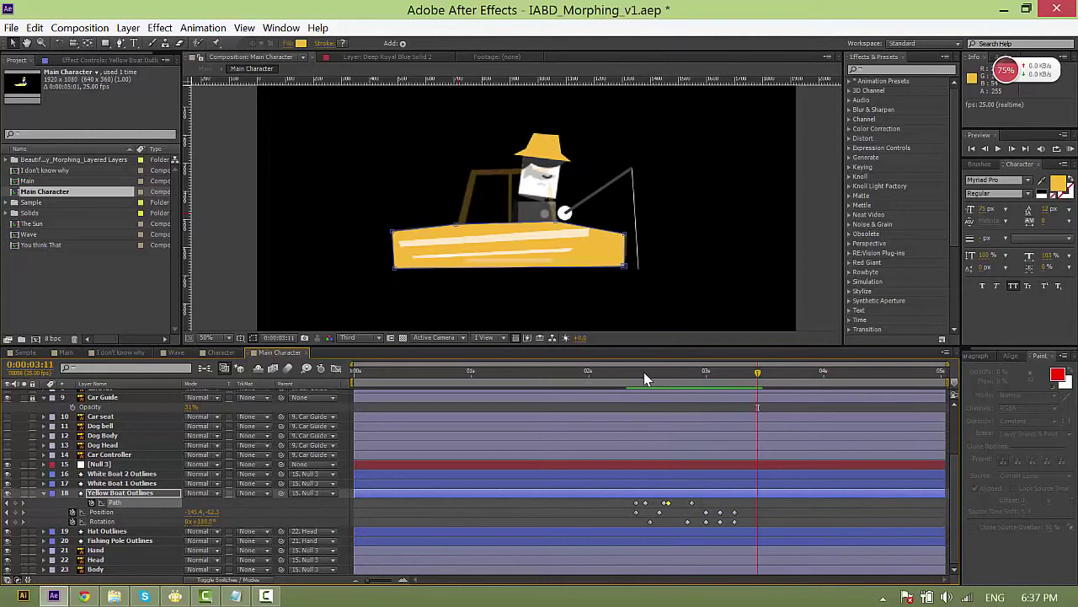
click(641, 372)
click(587, 513)
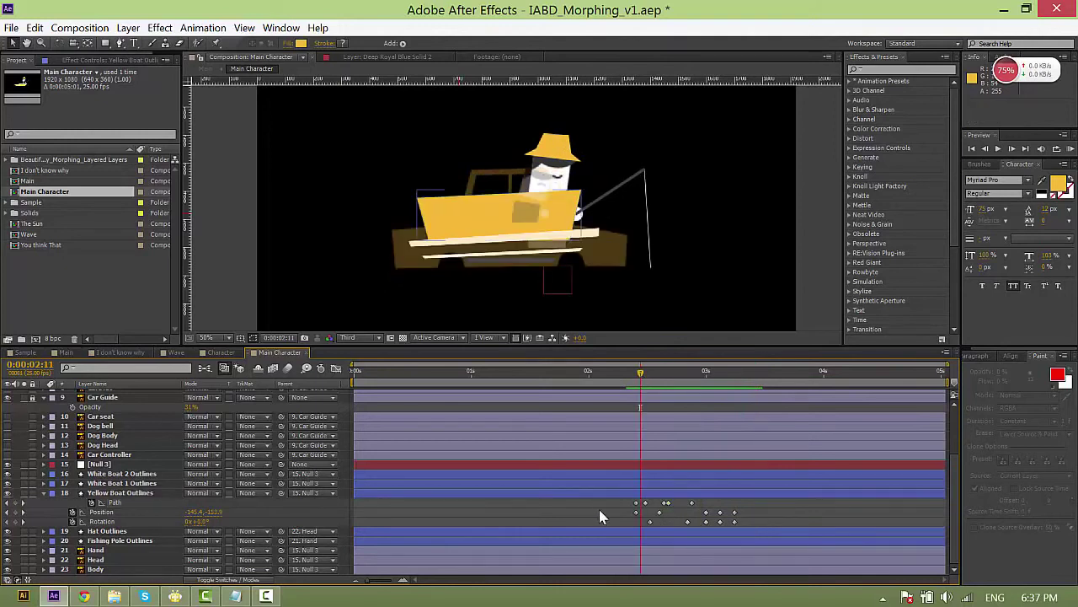
key(space)
key(space)
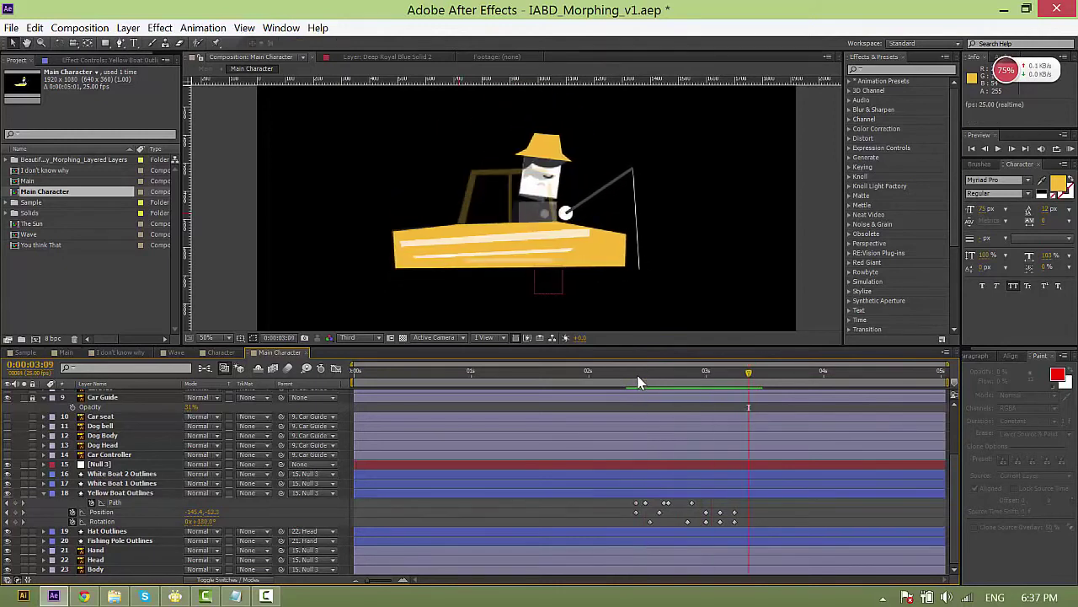
click(637, 373)
Move the yellow boat's third Path keyframe to 0:00:02:15 and replay the morph from 0:00:02:10.
drag(665, 502, 660, 503)
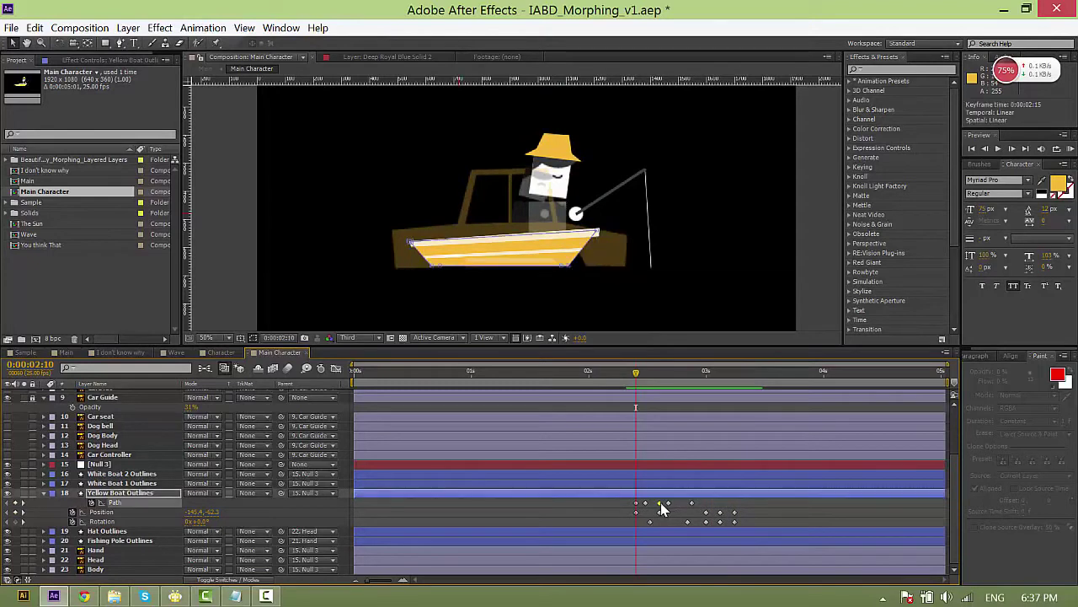
click(754, 503)
key(space)
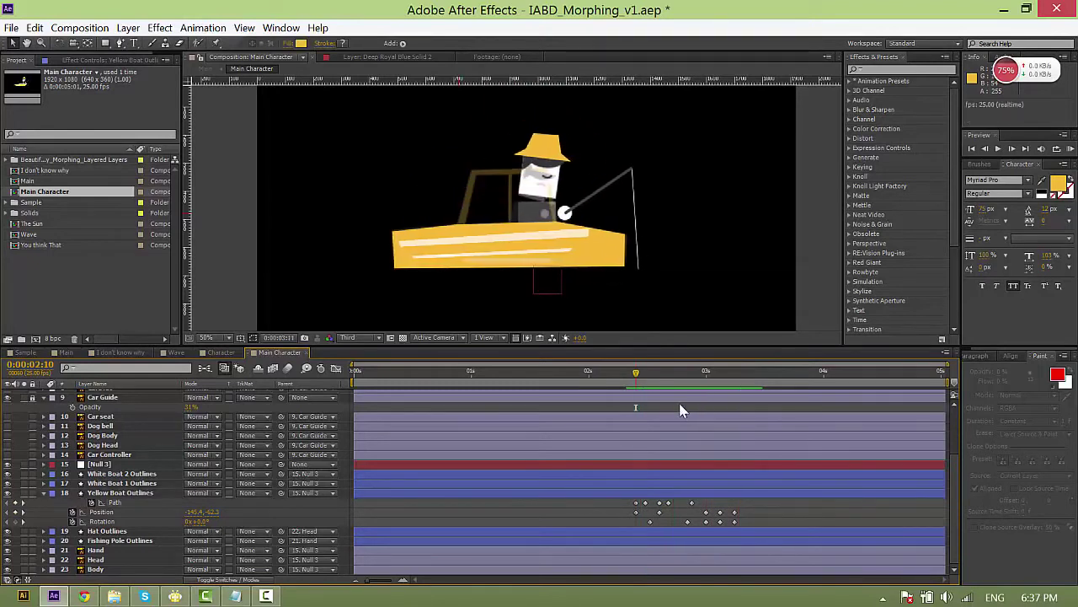
click(635, 379)
key(space)
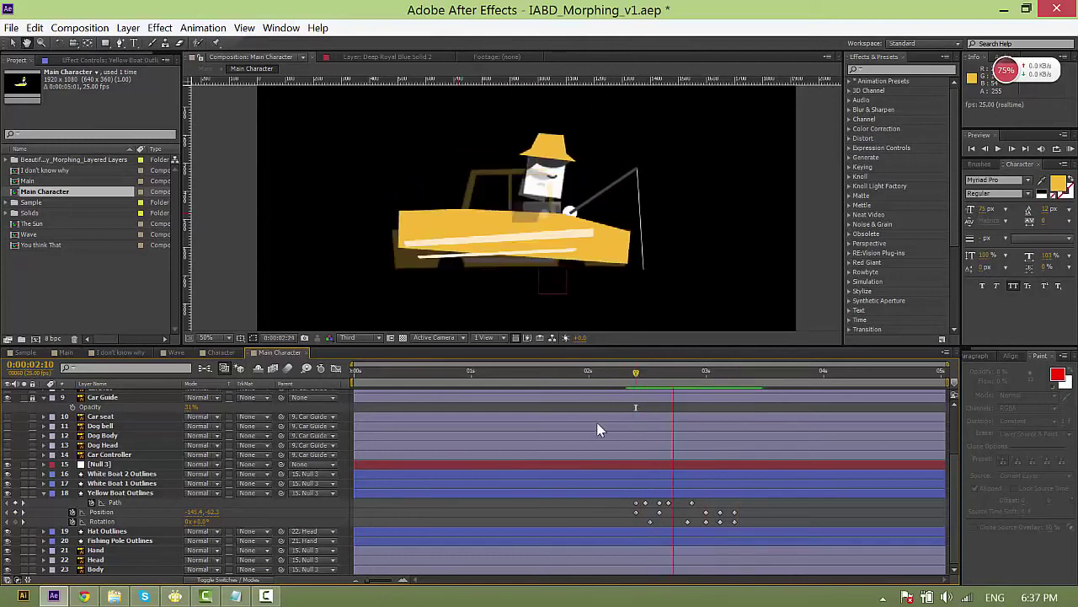
click(630, 376)
key(space)
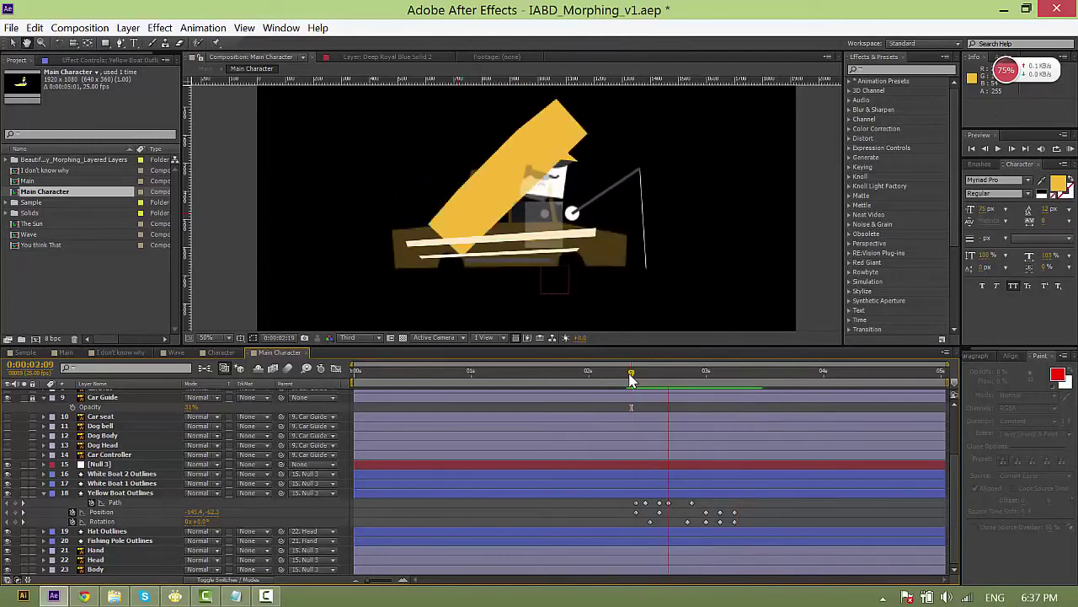
click(635, 378)
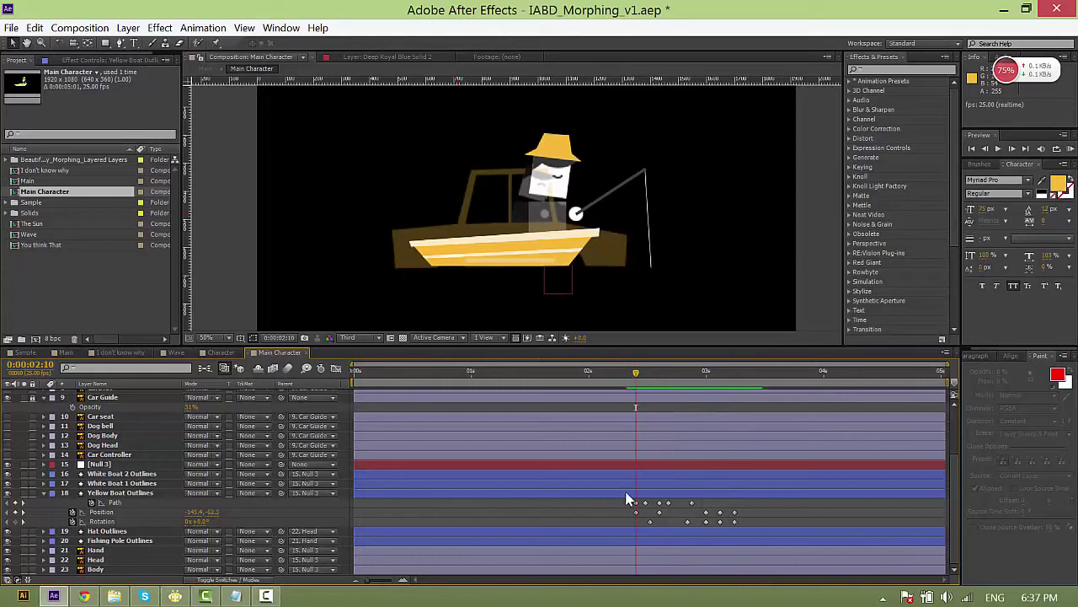
Apply Easy Ease to all of the yellow boat's Position keyframes.
drag(621, 509, 768, 528)
click(761, 524)
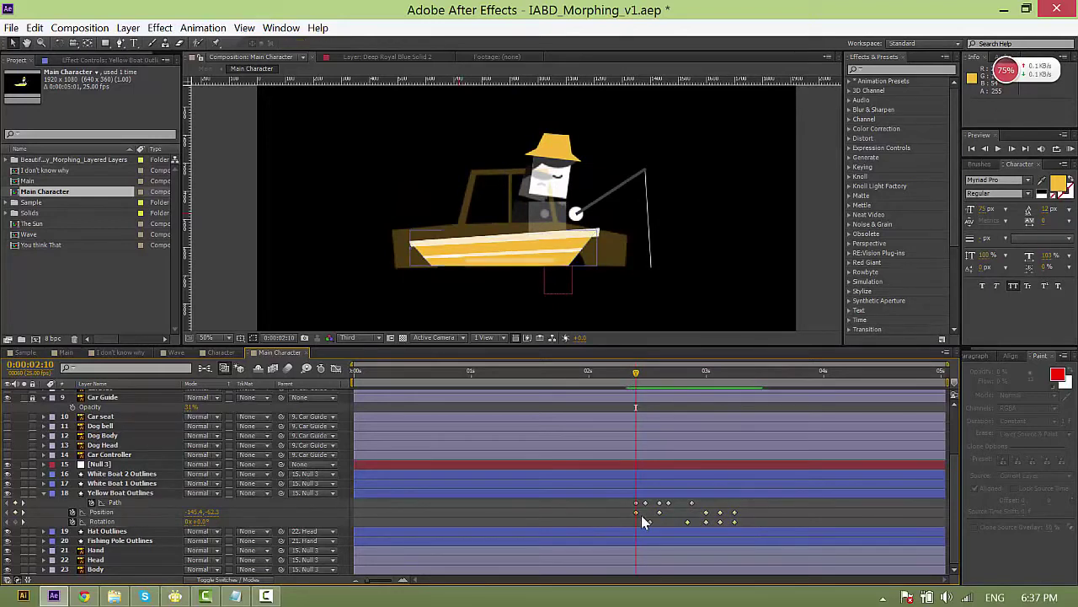
drag(609, 511, 746, 513)
right_click(735, 513)
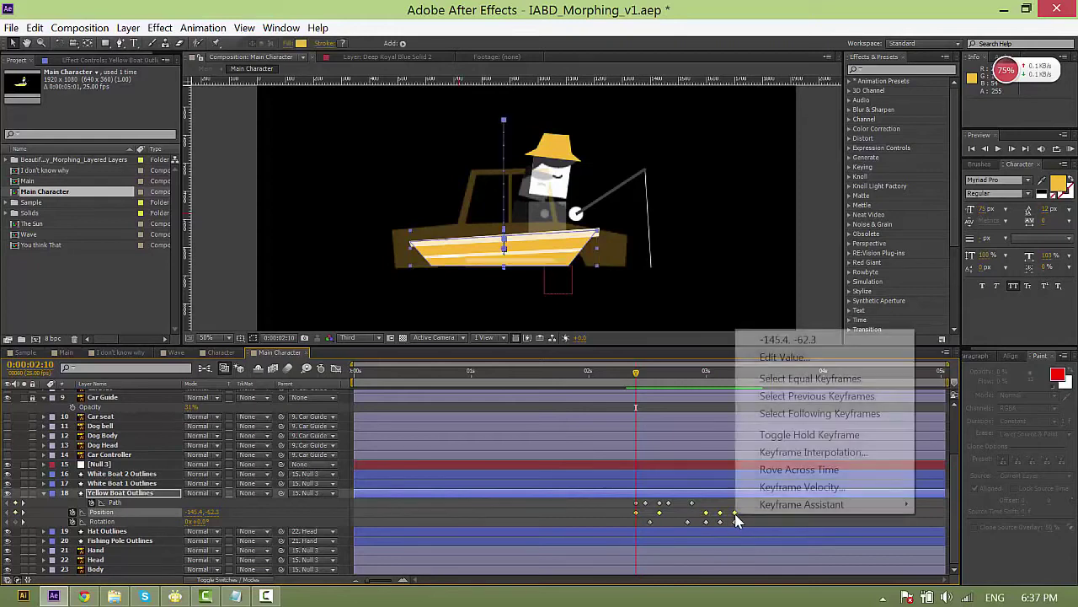
mouse_move(767, 504)
click(518, 399)
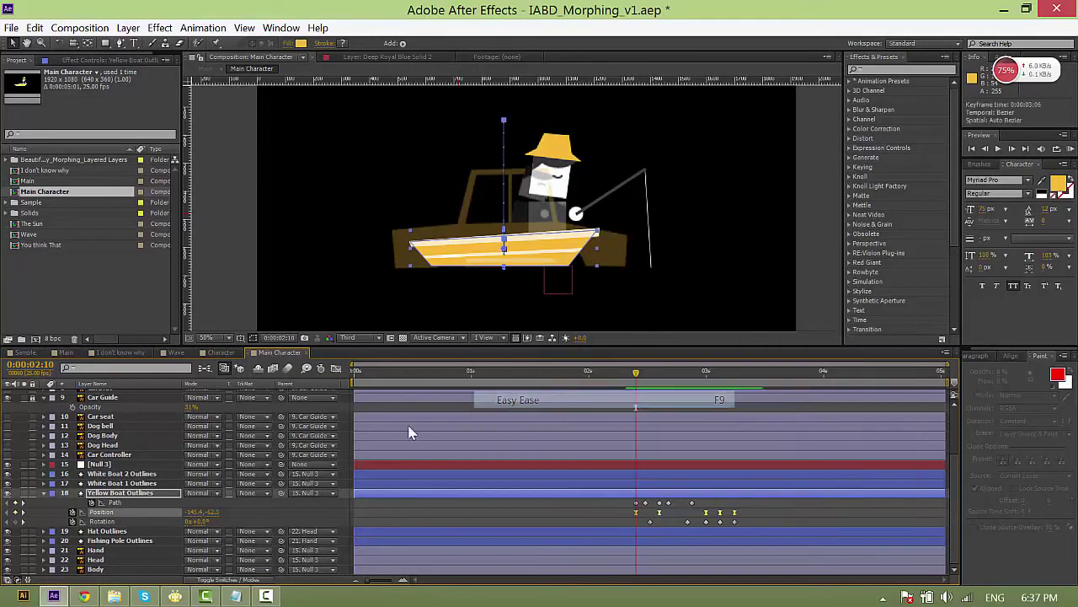
Strengthen the easing of the yellow boat's Position keyframes in the Graph Editor so the speed curves peak more sharply, and preview the motion.
click(336, 371)
drag(369, 580, 379, 581)
drag(630, 532, 700, 559)
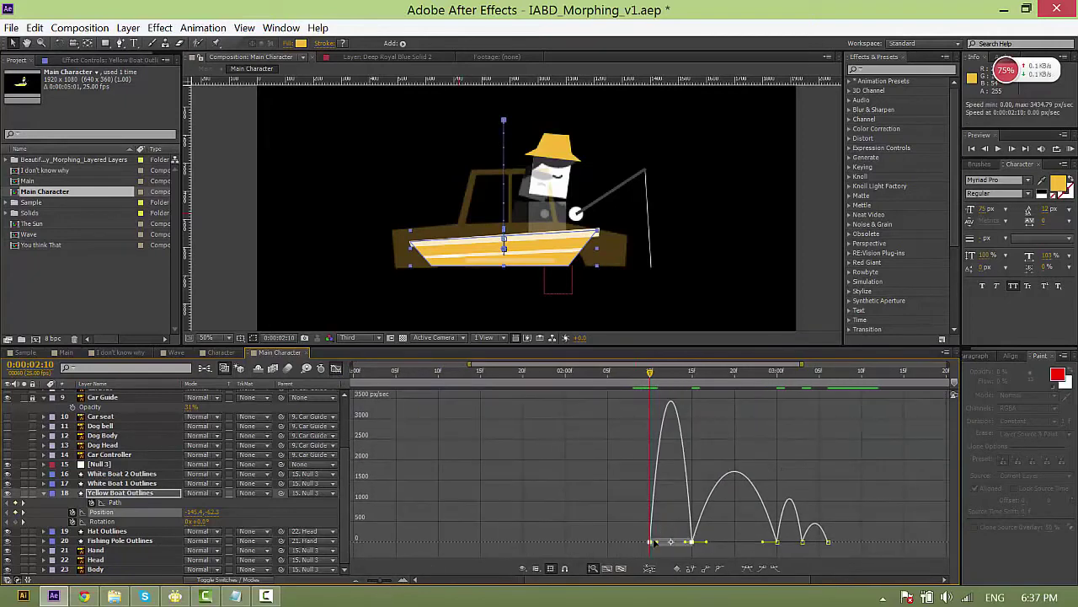
drag(809, 559, 679, 543)
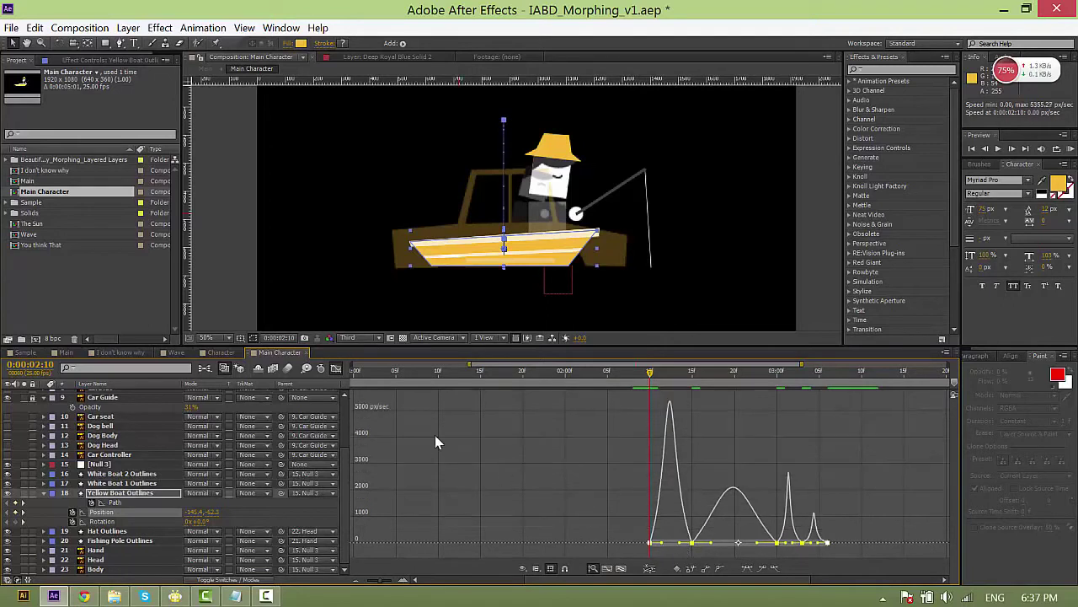
click(333, 370)
click(626, 513)
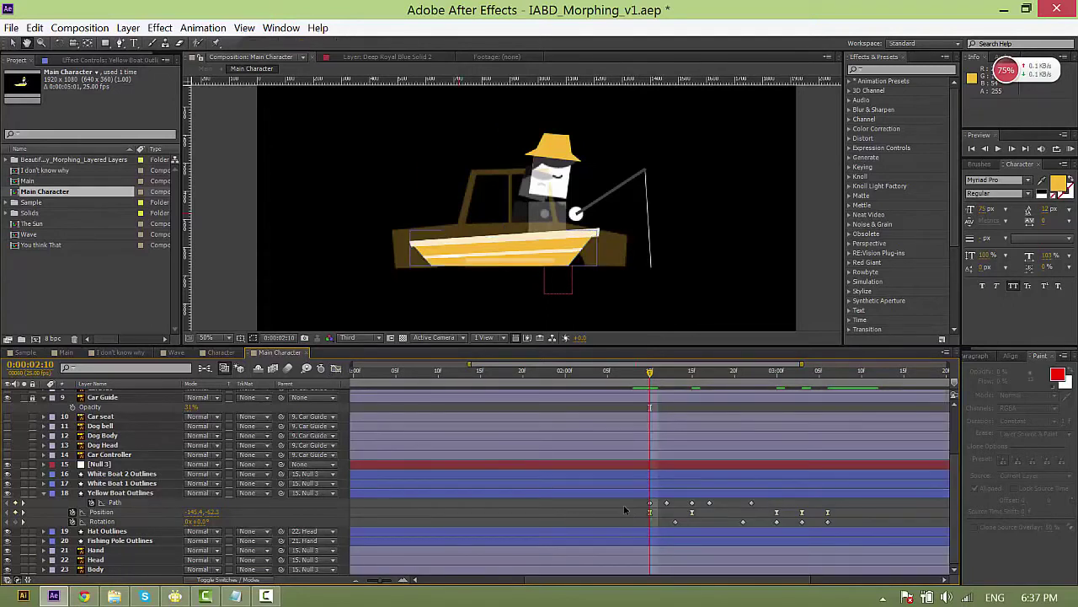
key(space)
Apply Easy Ease to the yellow boat's first three Rotation keyframes and strengthen their easing in the speed graph.
click(654, 373)
drag(665, 528, 784, 531)
right_click(776, 524)
mouse_move(839, 521)
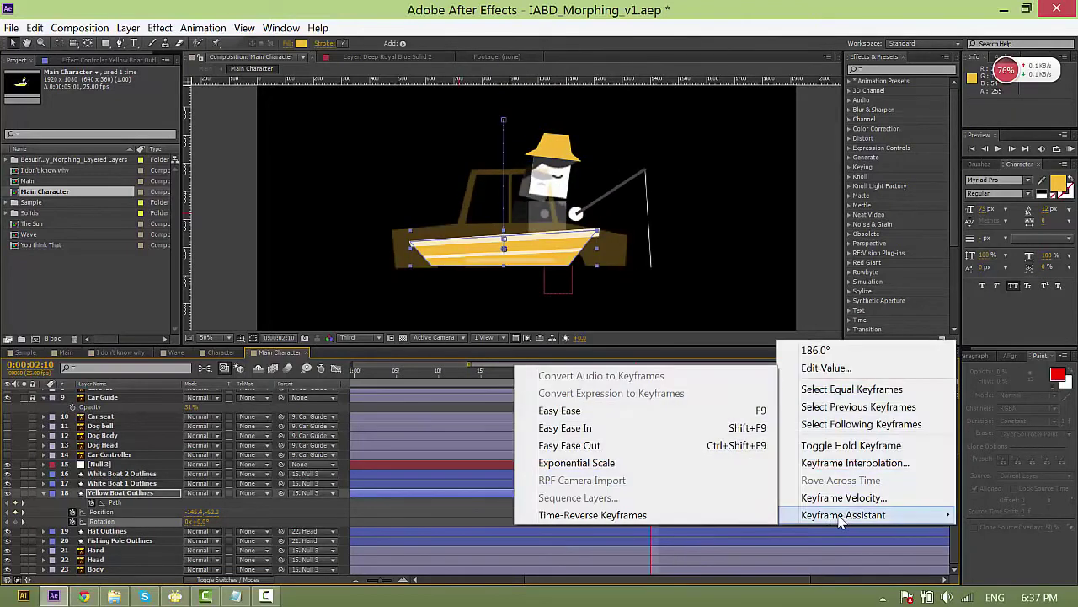
click(631, 410)
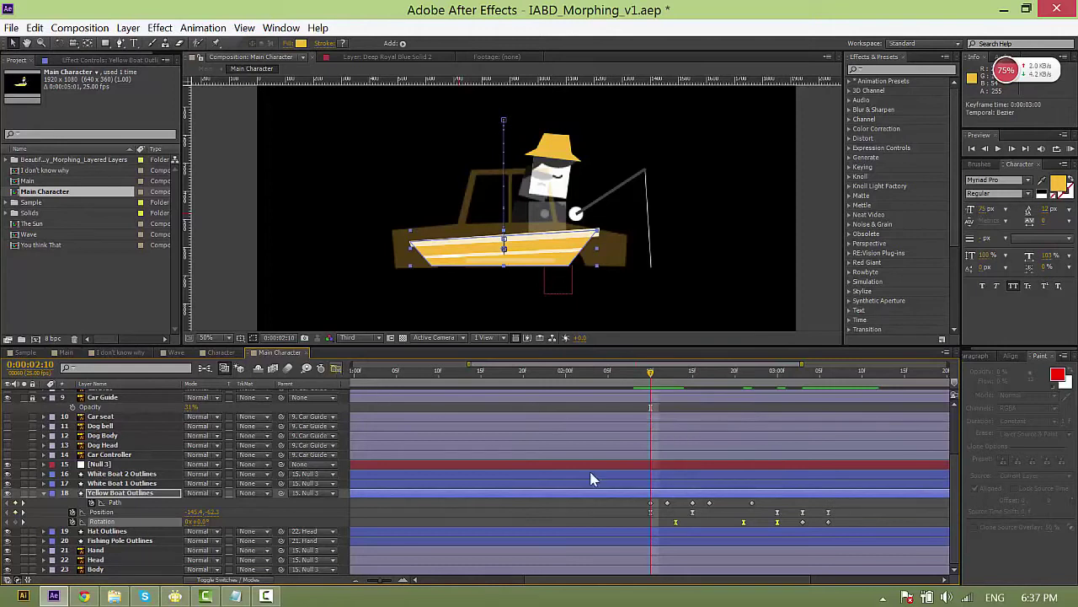
key(shift+F3)
drag(689, 522, 727, 520)
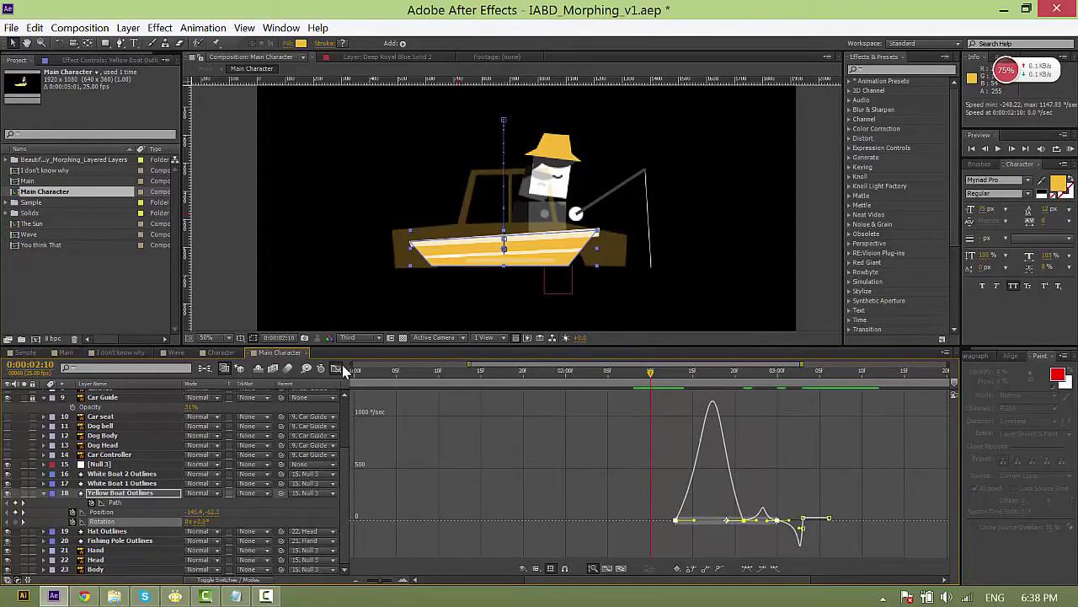
click(339, 369)
Copy the Inertial Bounce expression from the Kinetic Expression file in Notepad and apply it to the yellow boat's Rotation.
click(236, 596)
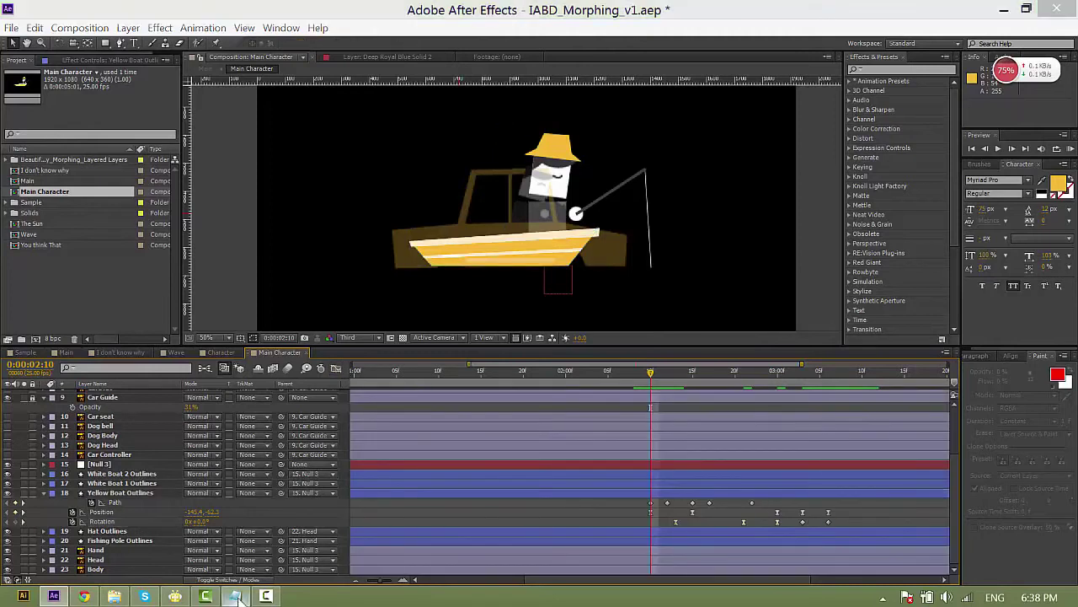
key(ctrl+a)
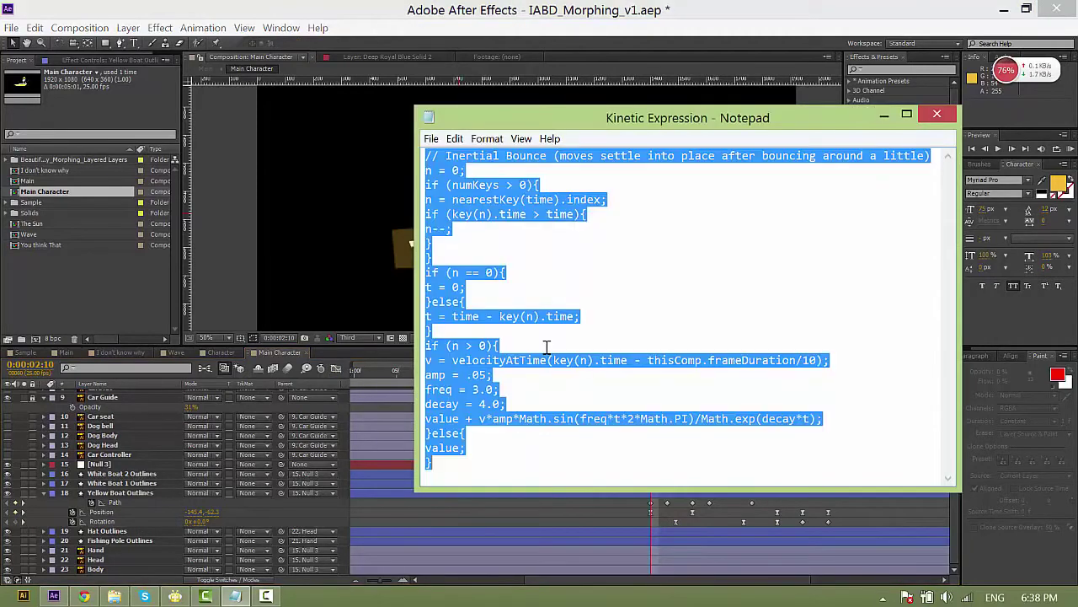
click(850, 534)
alt+click(72, 522)
key(ctrl+v)
click(650, 401)
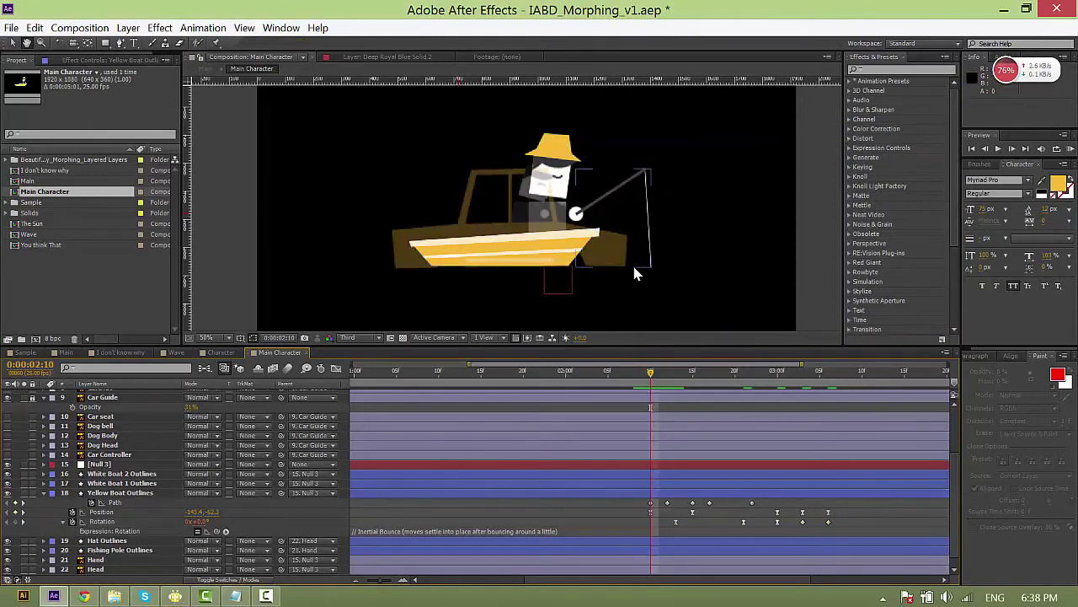
Preview the bouncing rotation from 0:00:02:10 and enlarge the Rotation expression field to examine its code.
key(space)
key(space)
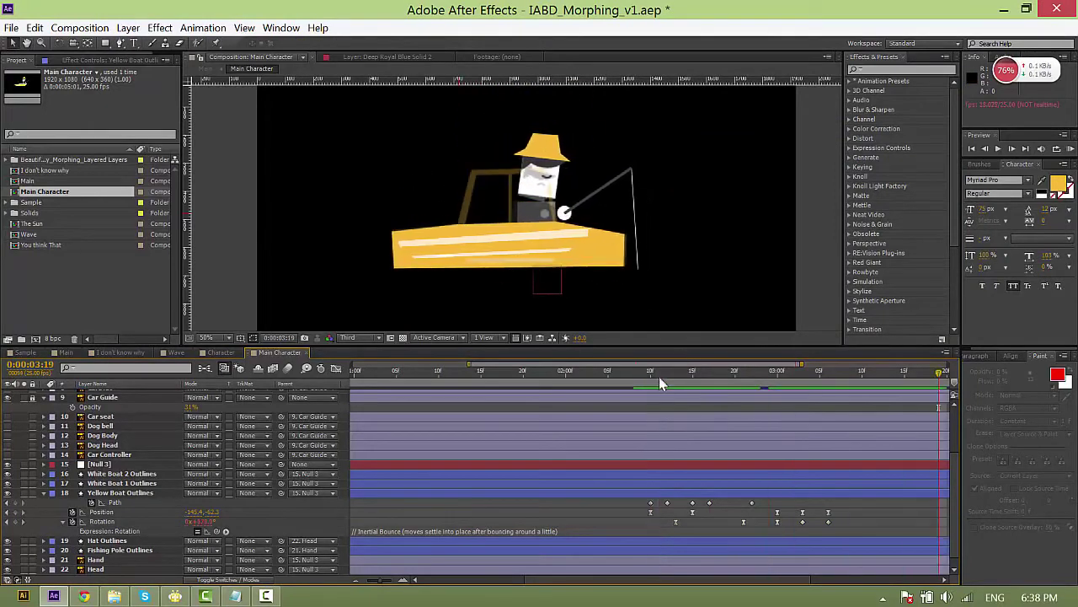
click(658, 372)
key(space)
drag(659, 376, 819, 385)
click(466, 531)
click(468, 531)
scroll(458, 539, down, 4)
click(619, 501)
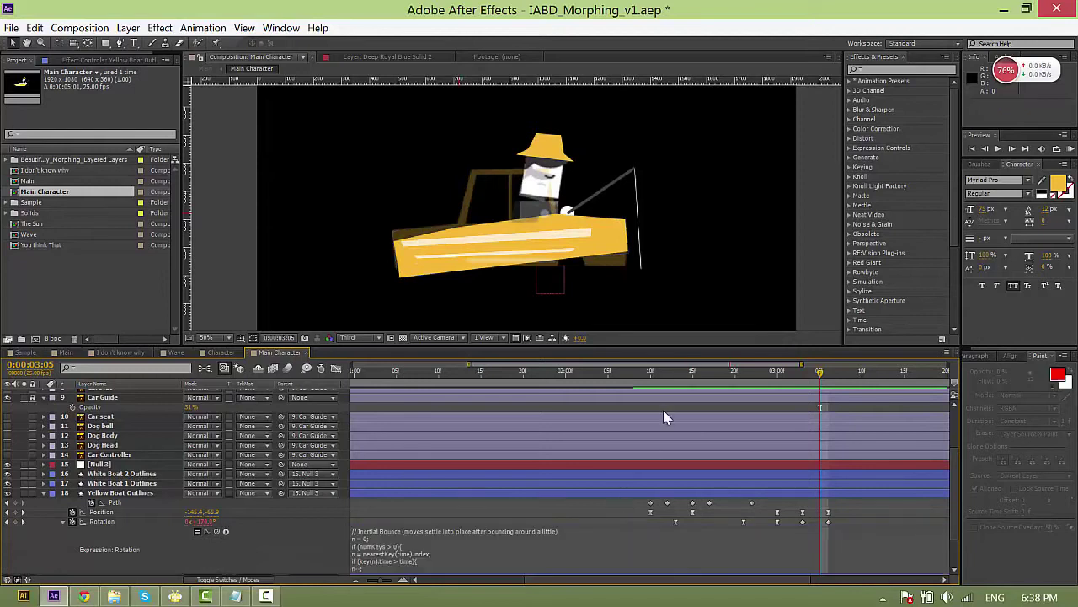
click(650, 375)
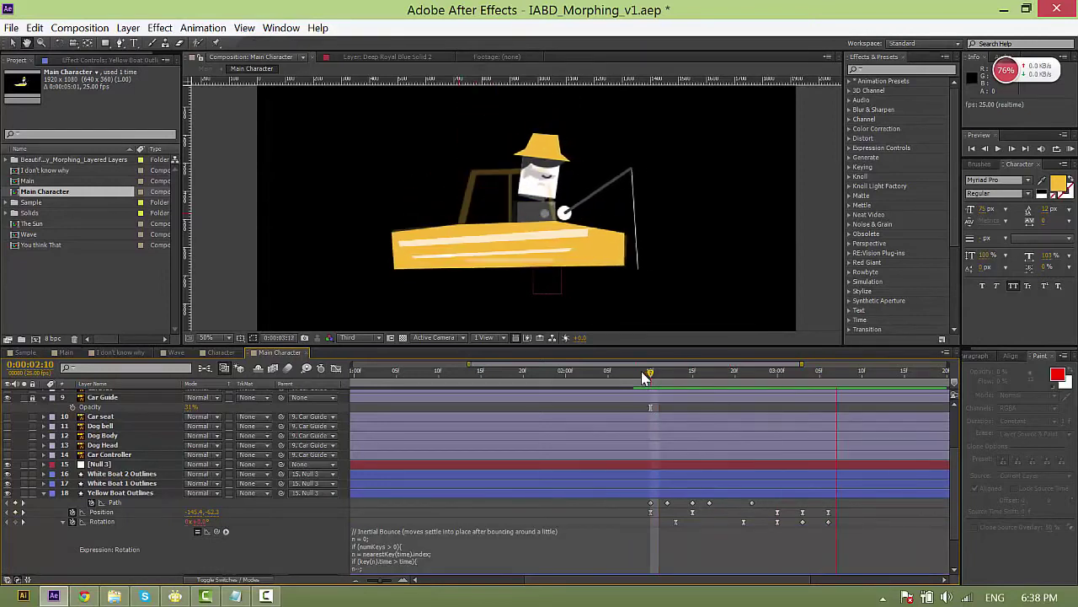
Solo the Yellow Boat Outlines layer and preview its motion on its own.
click(24, 492)
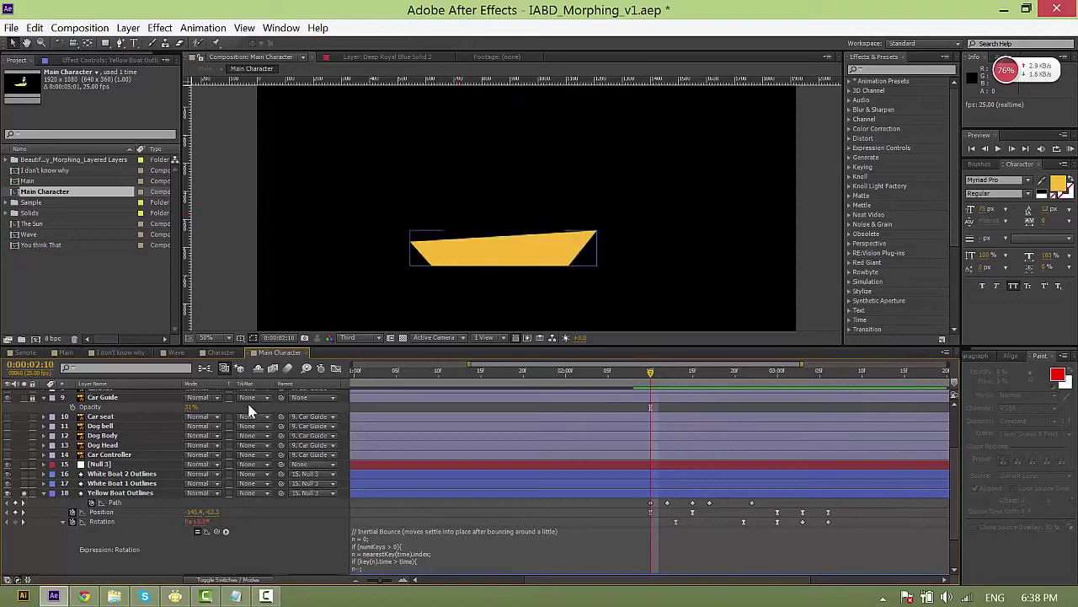
scroll(677, 291, down, 1)
key(space)
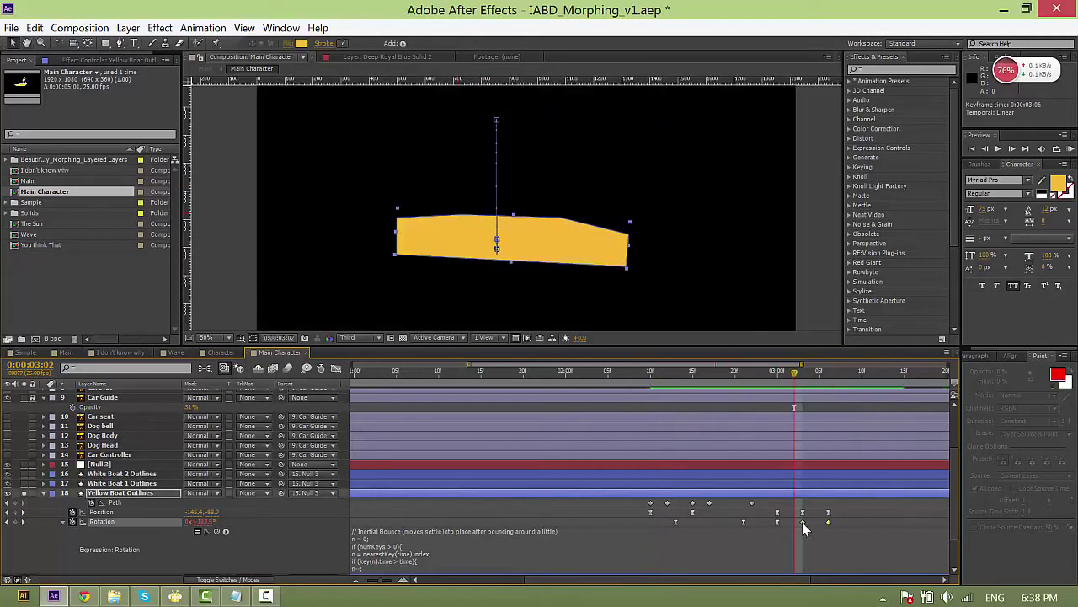
Apply Easy Ease to the yellow boat's Rotation keyframe at 0:00:03:03 and replay the landing from 0:00:02:10.
right_click(801, 522)
right_click(801, 523)
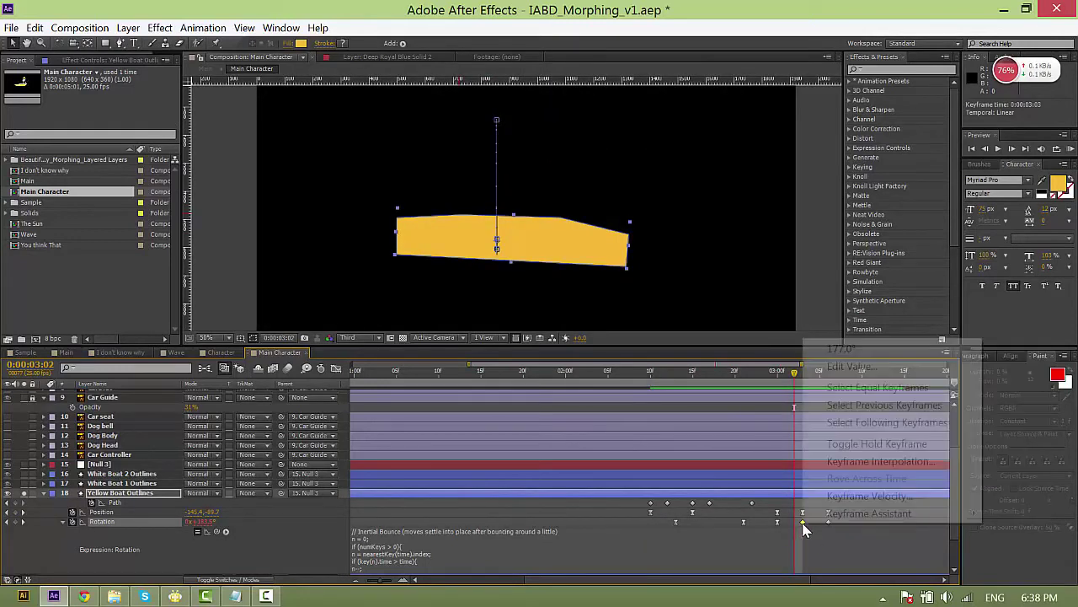
mouse_move(867, 513)
click(687, 425)
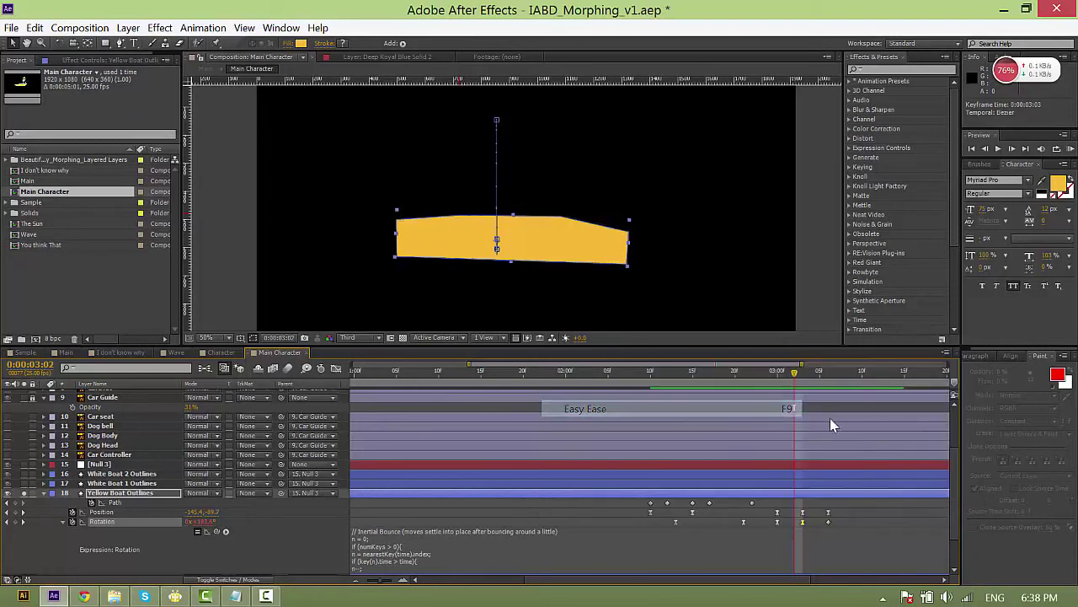
drag(790, 377, 795, 377)
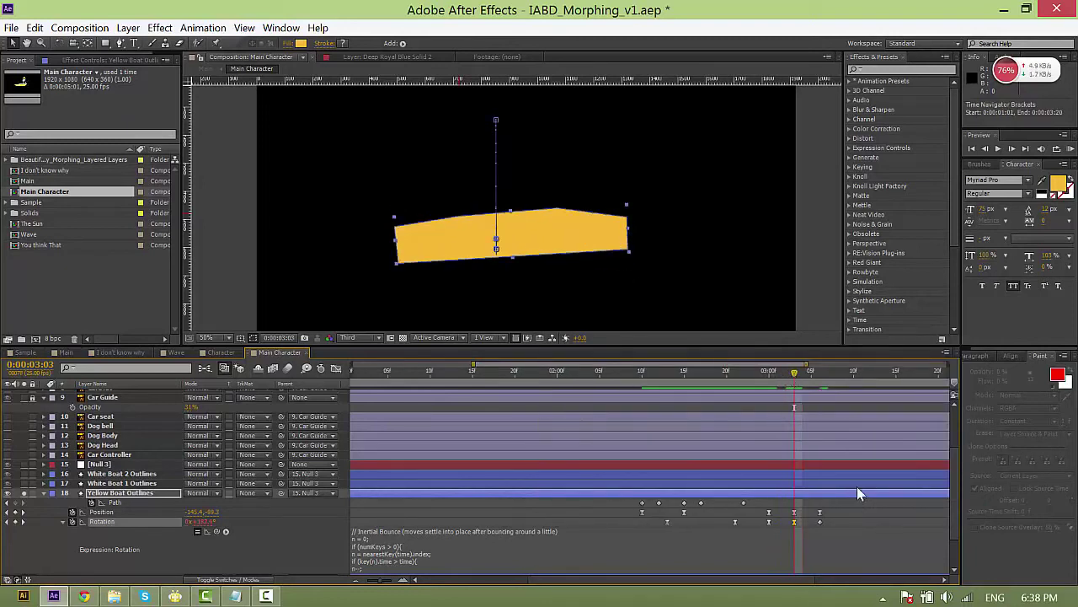
click(846, 503)
key(space)
key(space)
mouse_move(642, 379)
mouse_down()
mouse_move(621, 380)
mouse_move(638, 380)
mouse_up()
key(space)
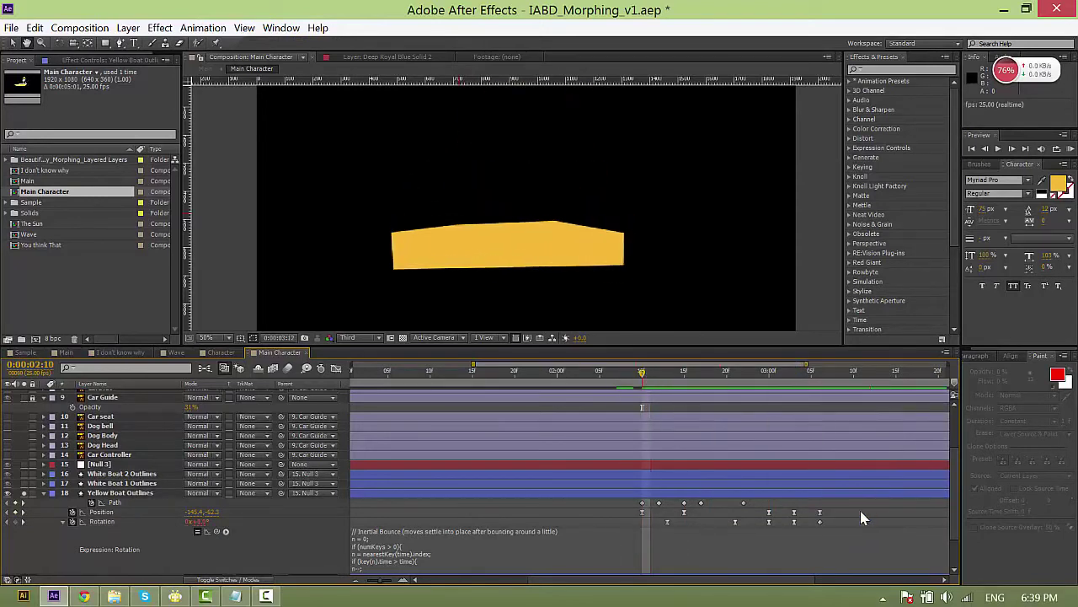
Set the spatial interpolation of all the yellow boat's Position keyframes to Linear and preview the jump from 0:00:02:10.
drag(837, 516, 632, 513)
right_click(642, 512)
click(716, 450)
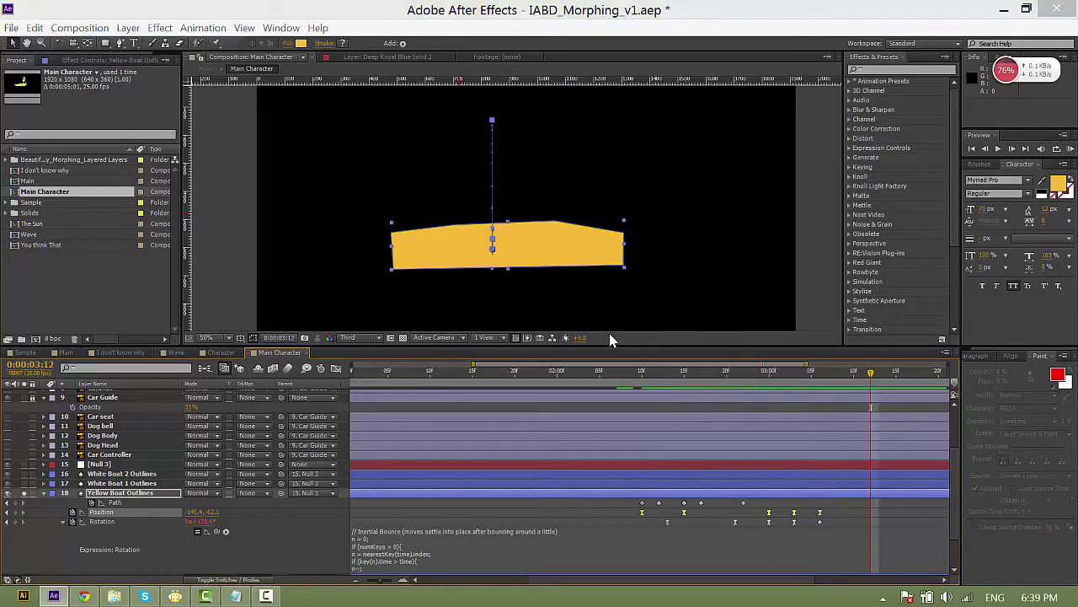
click(472, 263)
click(460, 302)
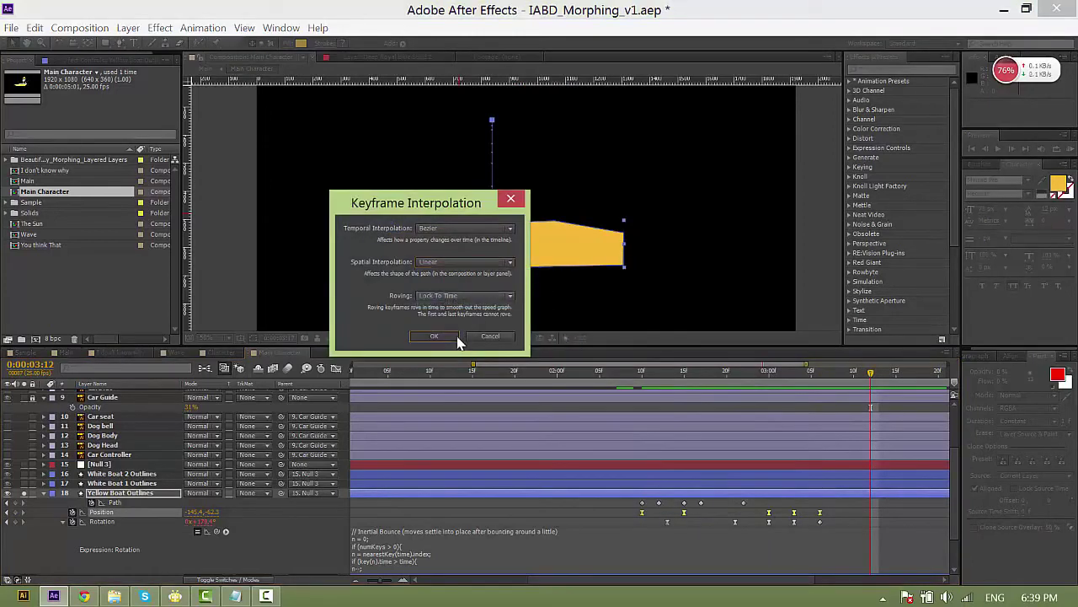
click(434, 335)
click(643, 371)
key(space)
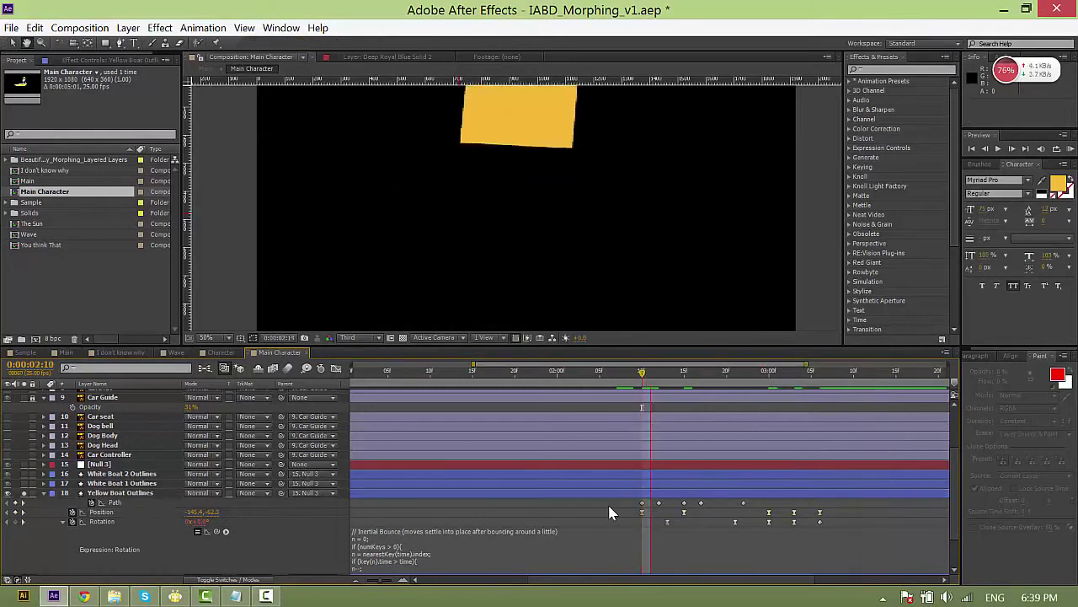
Save the project and replay the yellow boat's morph from 0:00:02:10.
key(ctrl+s)
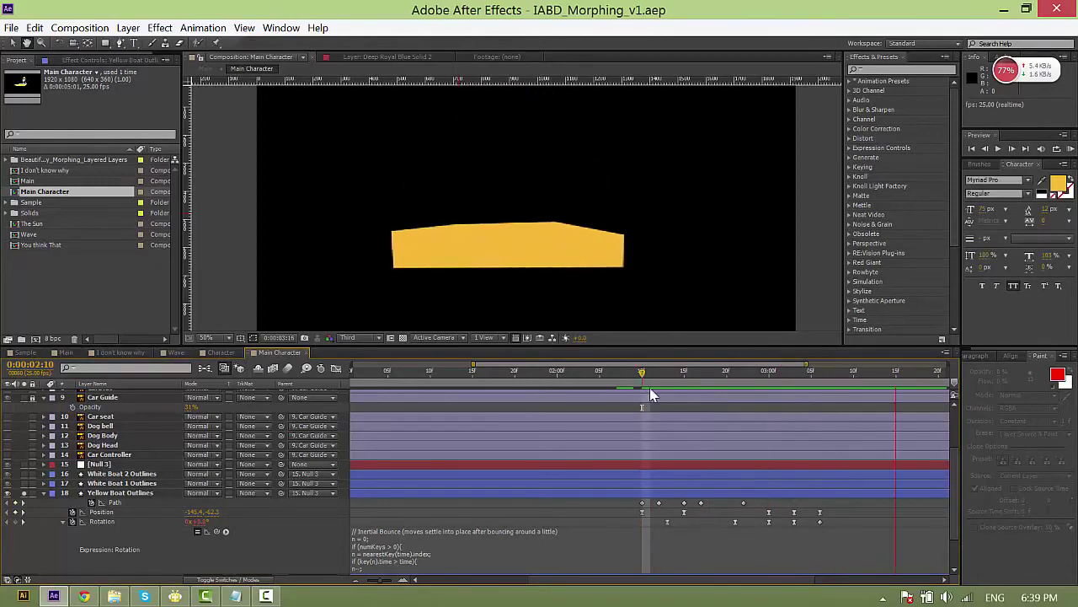
key(space)
drag(636, 376, 560, 381)
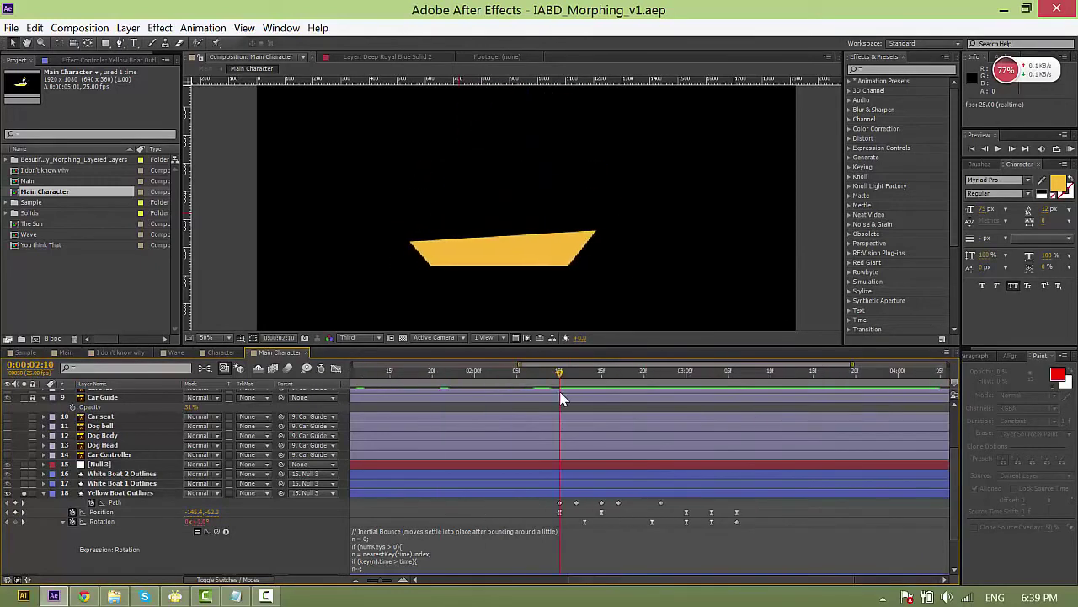
key(space)
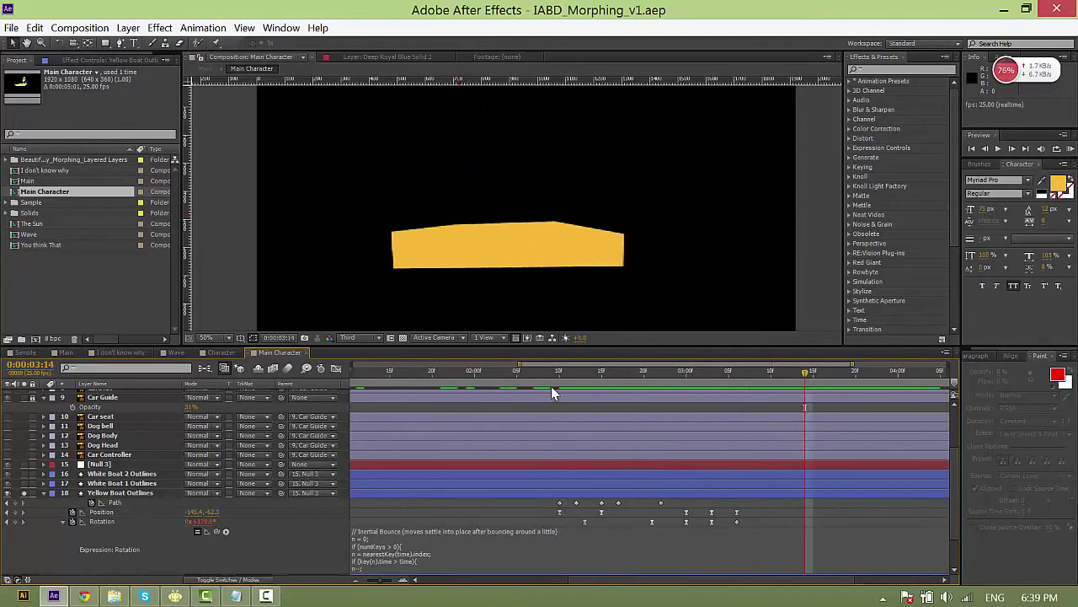
key(space)
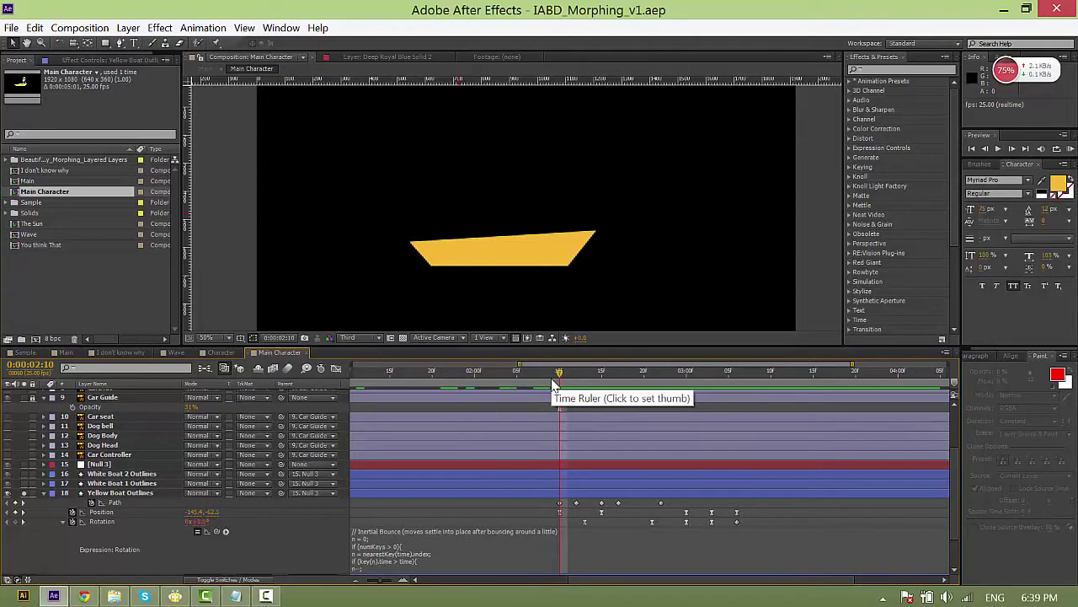
Add a Position keyframe to Null 3 at 0:00:02:10 and delete its last Position keyframe.
click(90, 496)
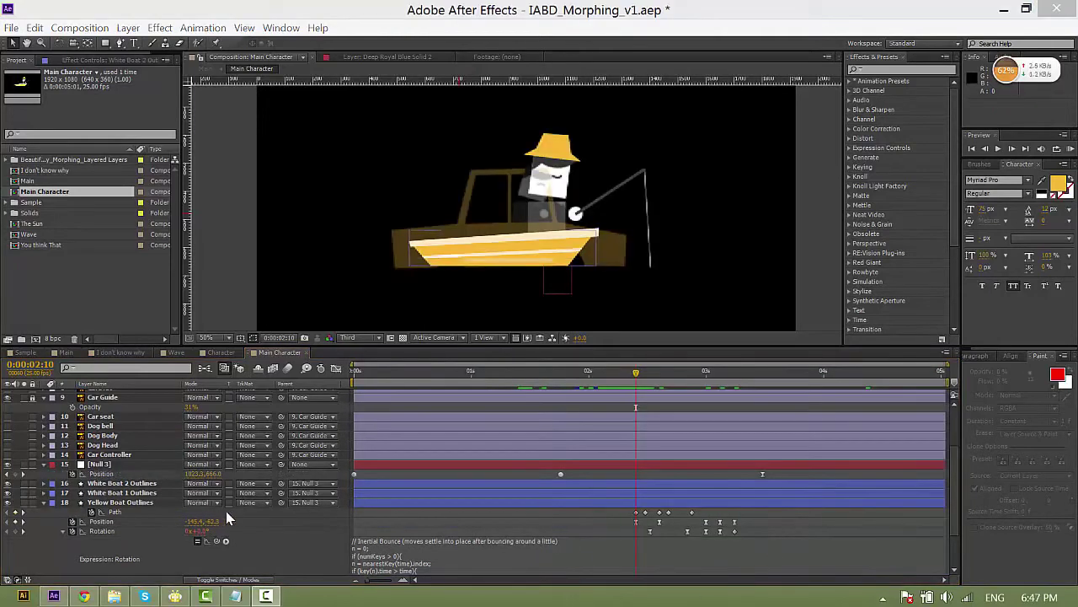
click(157, 503)
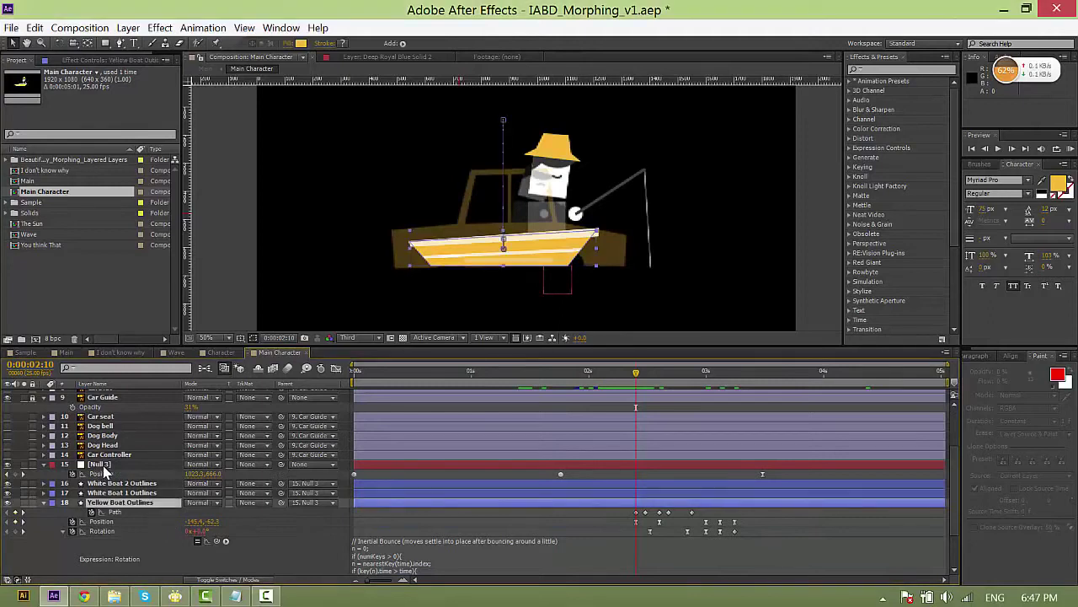
click(101, 464)
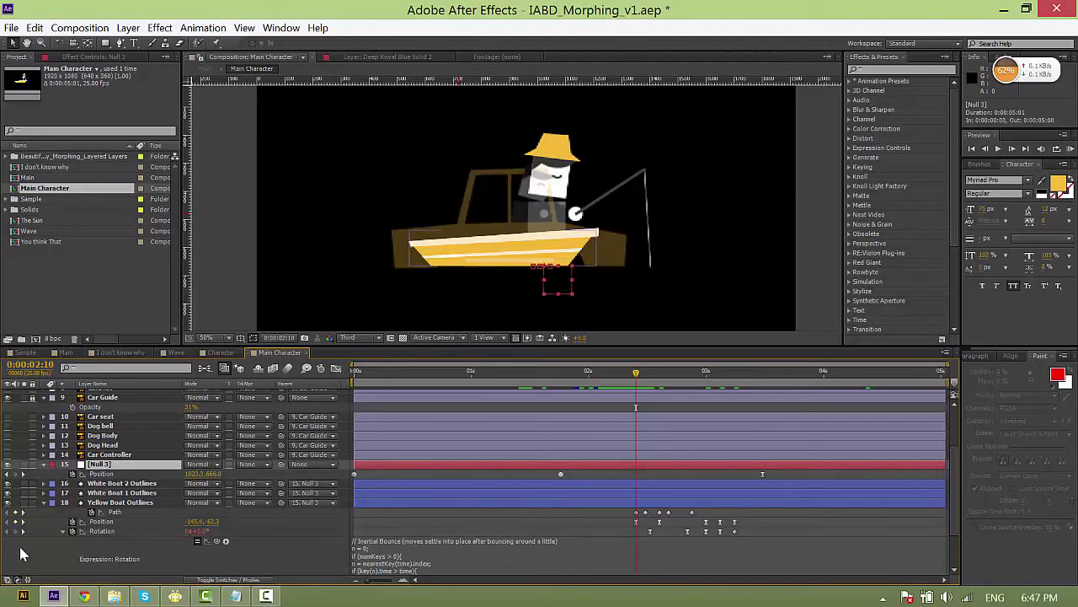
click(15, 474)
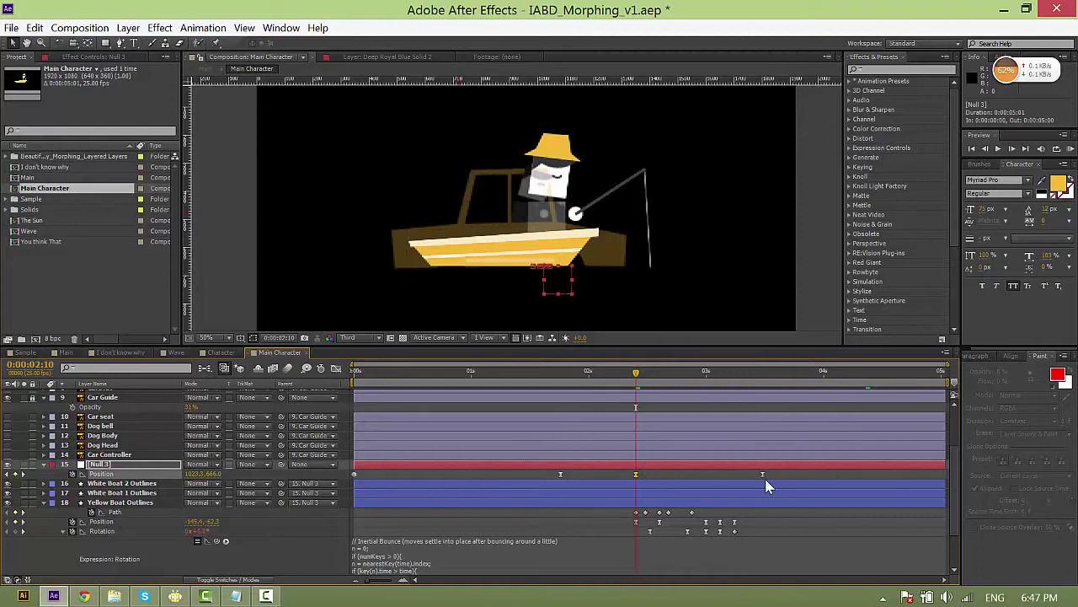
key(Delete)
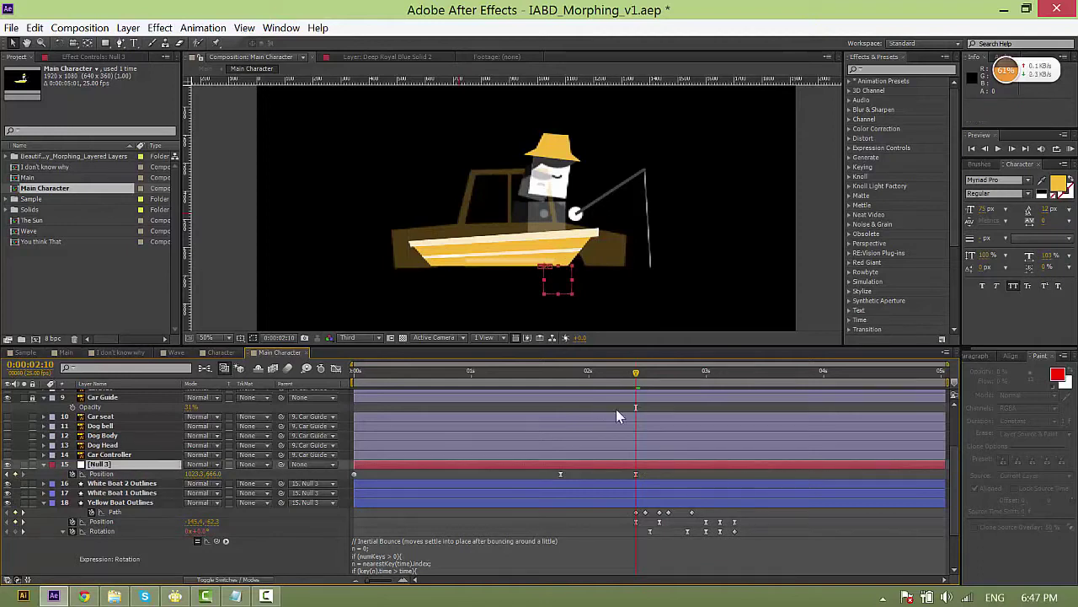
Solo the White Boat 2, White Boat 1 and Yellow Boat Outlines layers.
click(118, 482)
shift+click(118, 492)
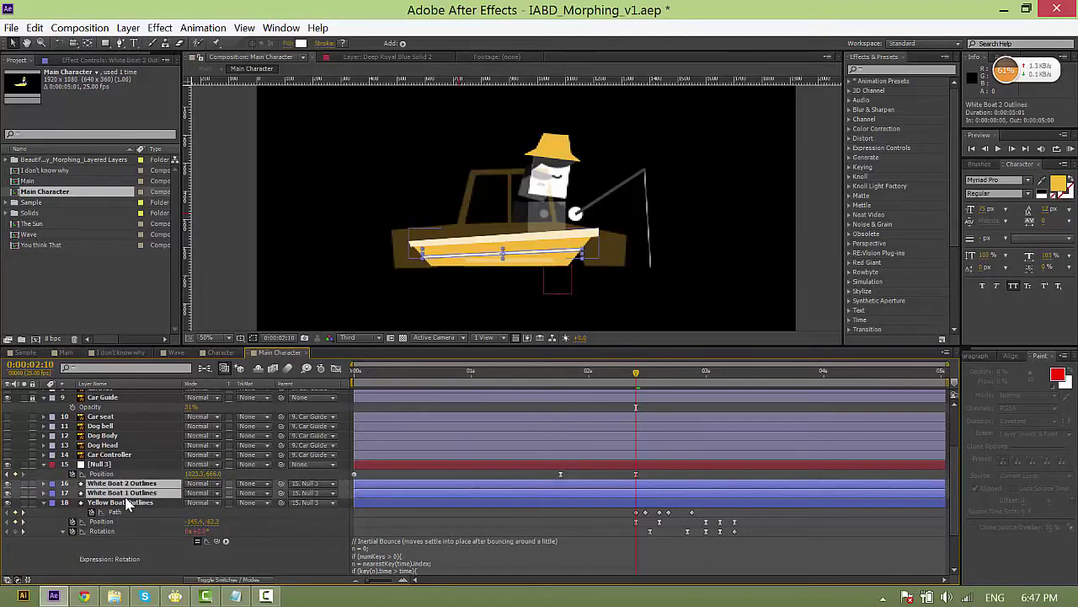
scroll(517, 281, up, 1)
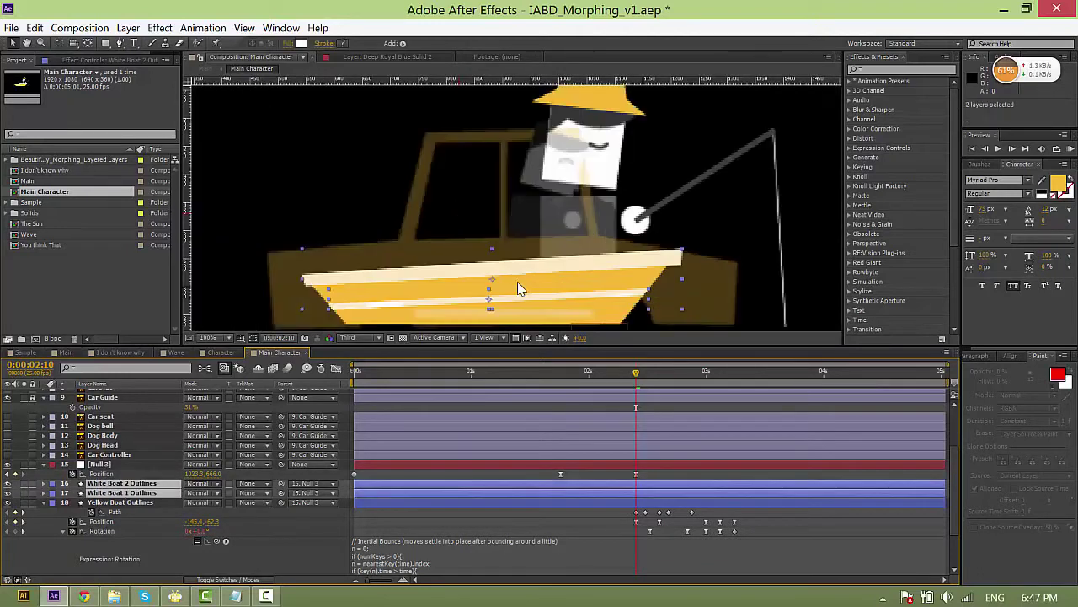
click(25, 492)
click(25, 502)
key(comma)
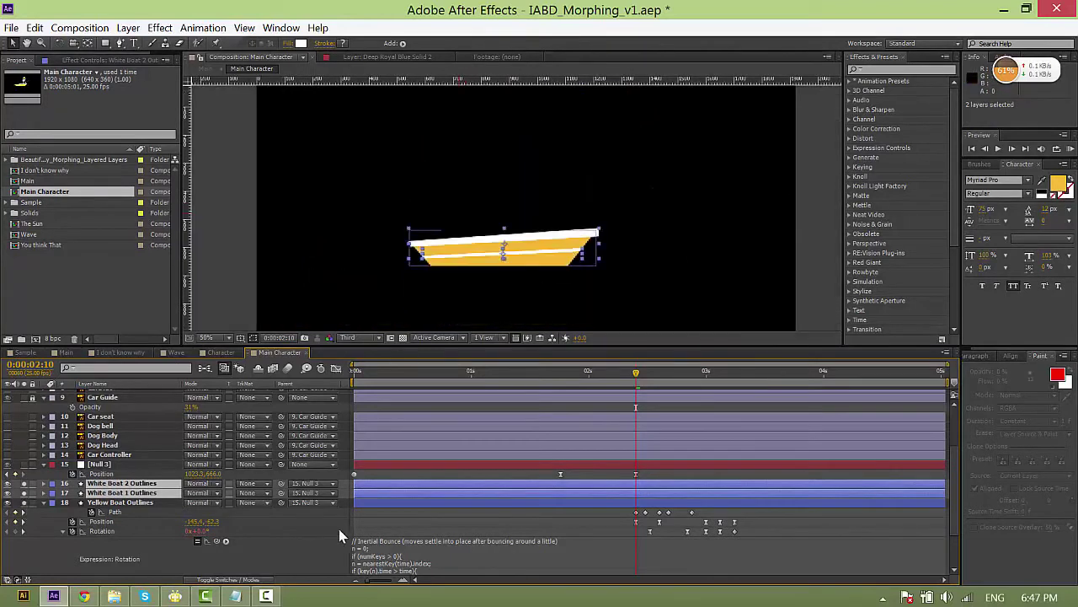
Parent both white boat layers to Yellow Boat Outlines and also solo the Car Guide layer.
drag(280, 492, 132, 505)
click(133, 493)
shift+click(108, 484)
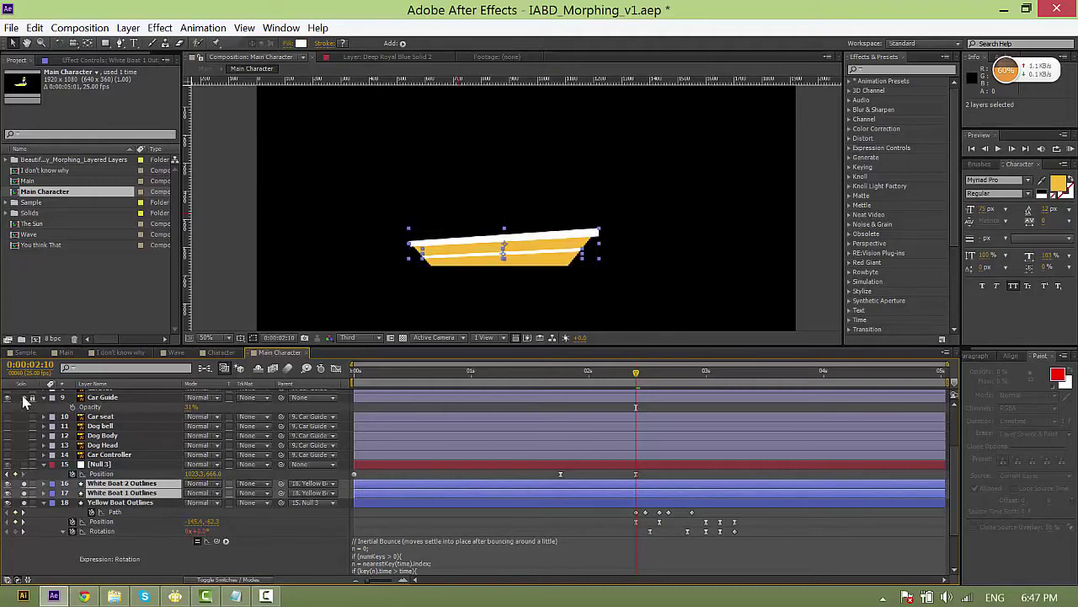
click(23, 400)
scroll(519, 285, up, 1)
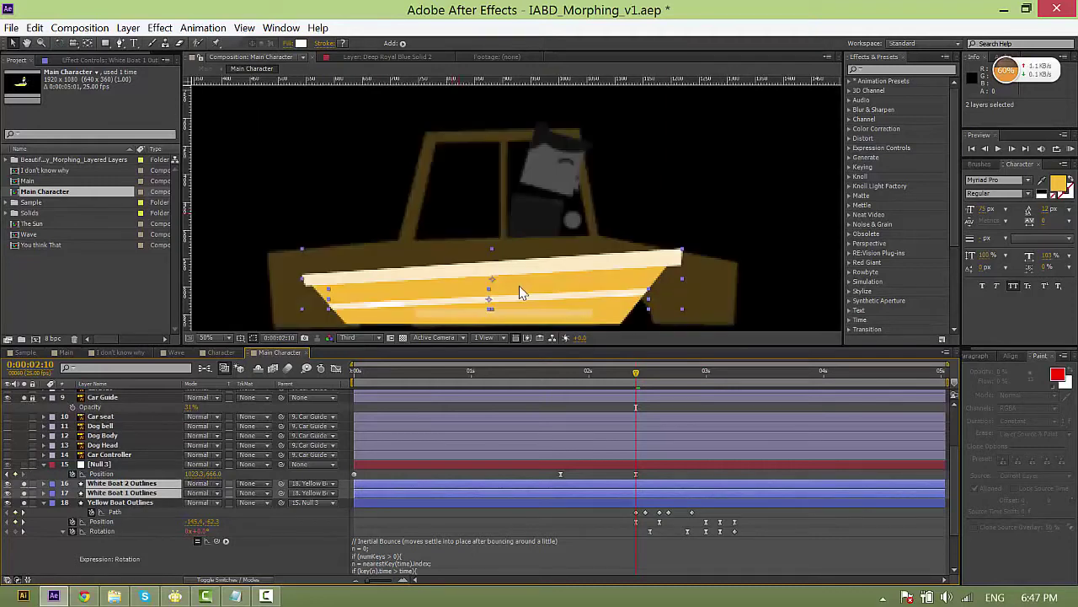
Unsolo the three boat layers and examine the Car Guide alone in the composition.
drag(22, 483, 23, 503)
click(23, 502)
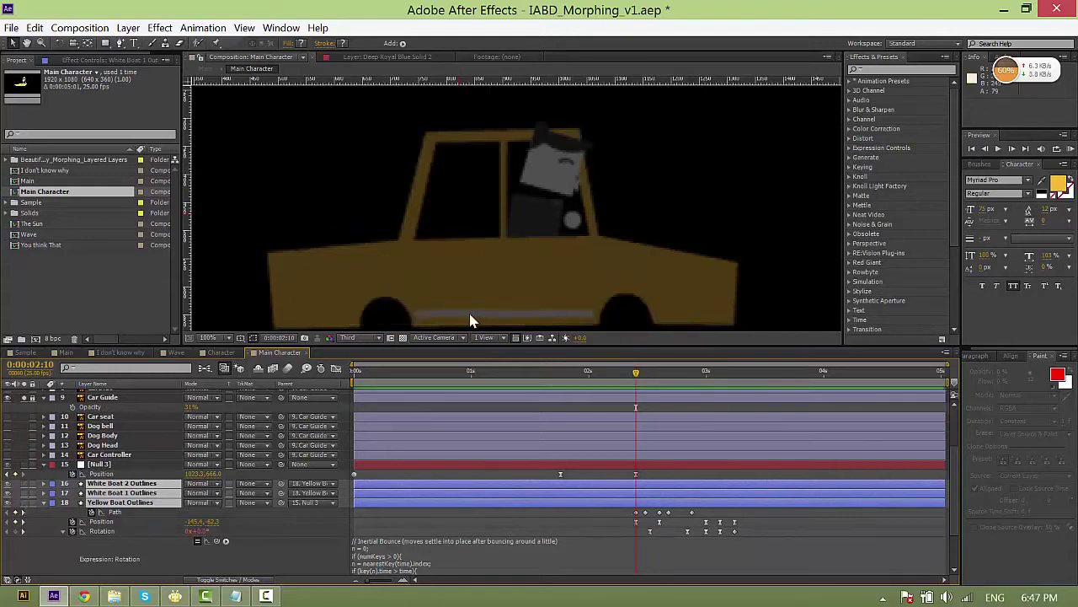
scroll(539, 299, down, 1)
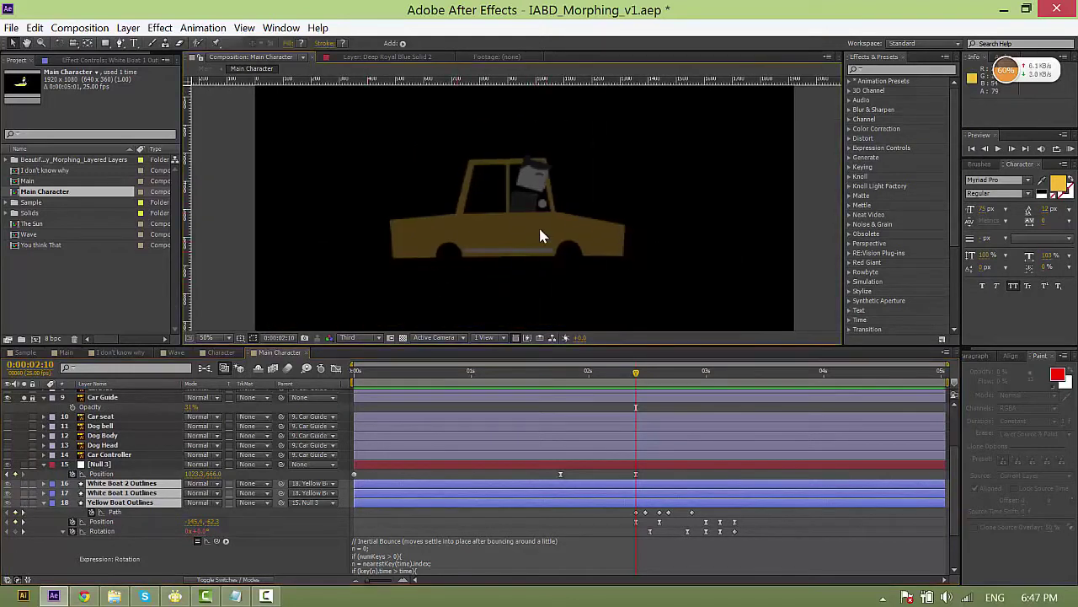
scroll(539, 234, up, 1)
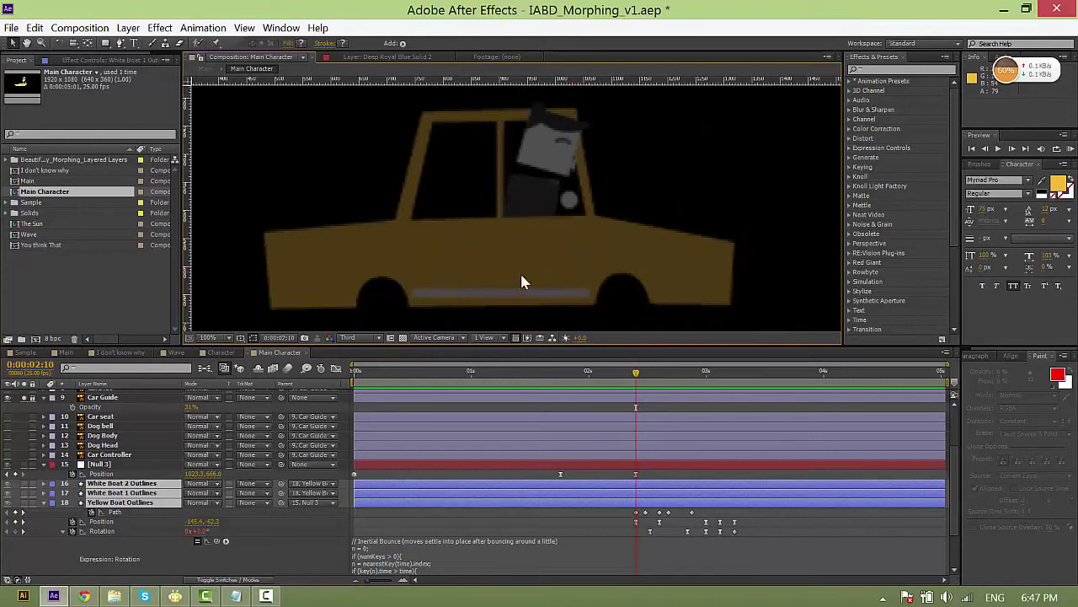
scroll(99, 437, up, 1)
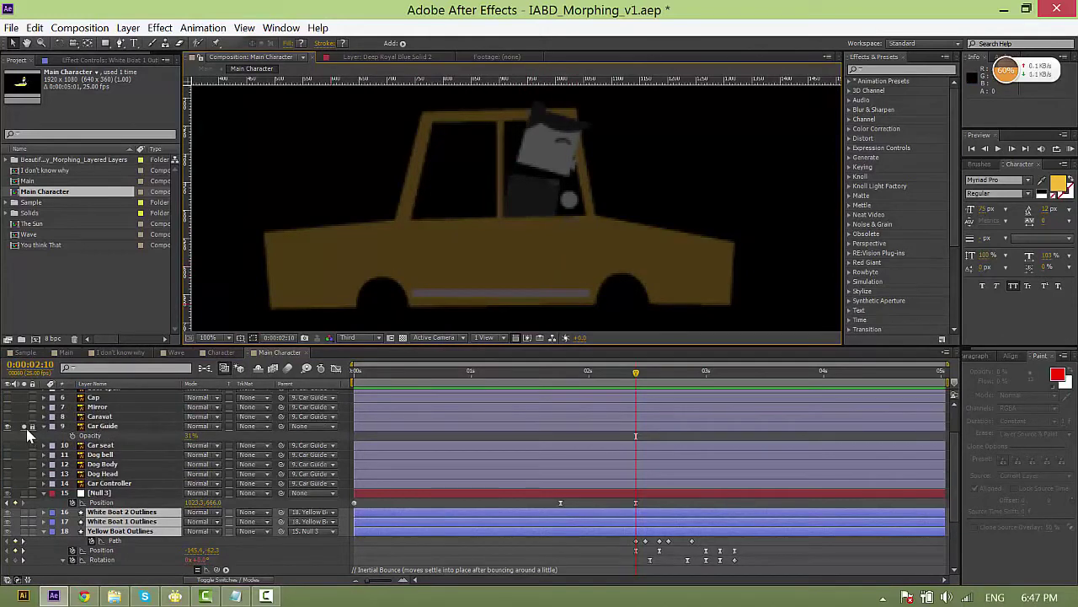
Unsolo the Car Guide layer and solo the White Boat 2, White Boat 1 and Yellow Boat Outlines layers again.
click(23, 427)
drag(23, 511, 23, 530)
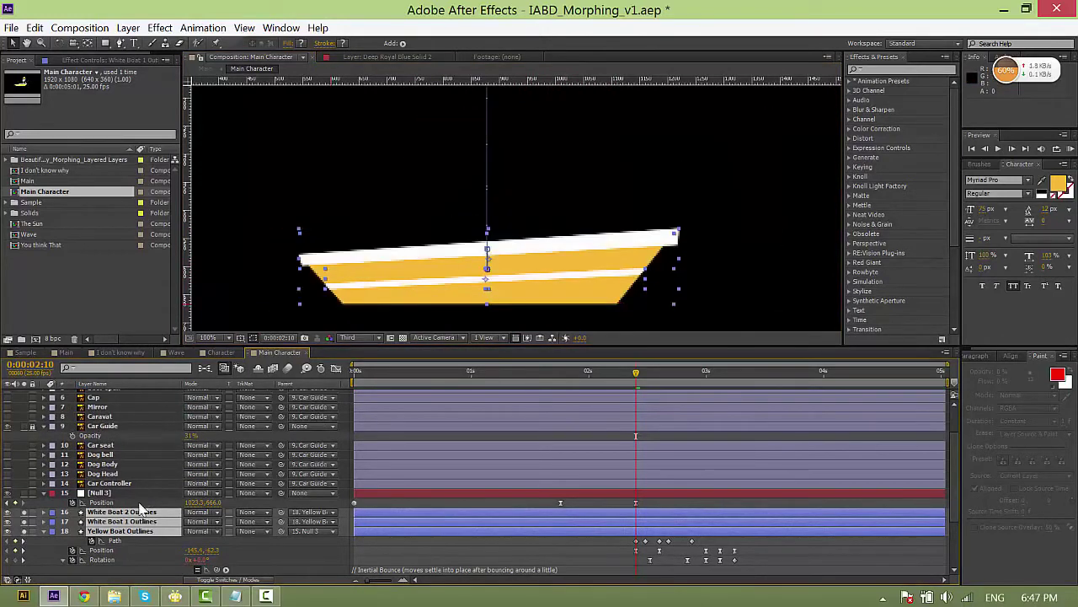
click(139, 540)
Add a Path keyframe to Path 1 in Group 1 of White Boat 2 Outlines at 0:00:02:10.
click(122, 511)
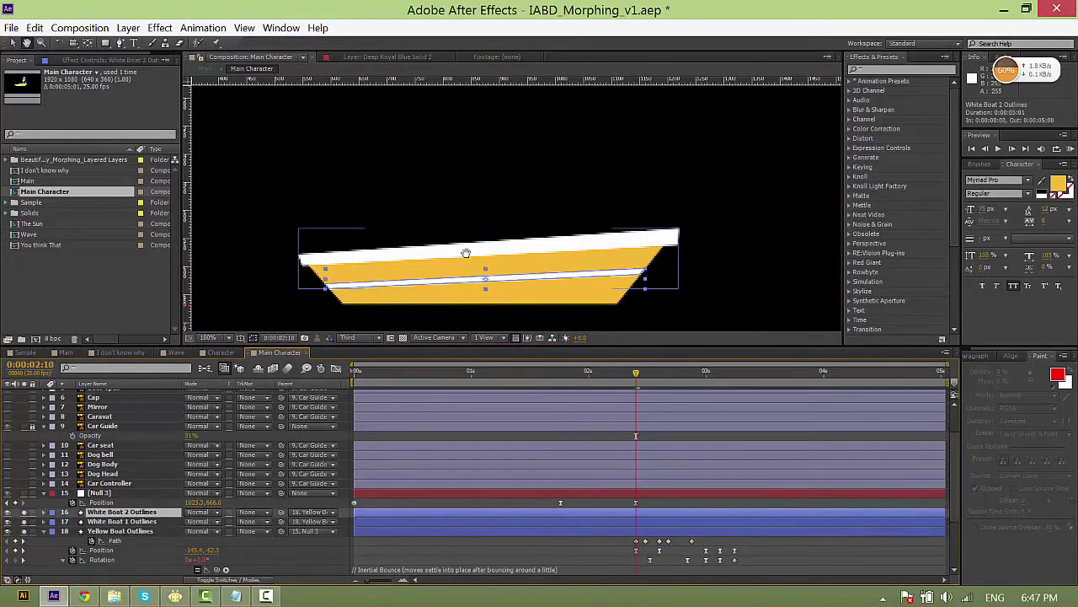
drag(501, 252, 449, 181)
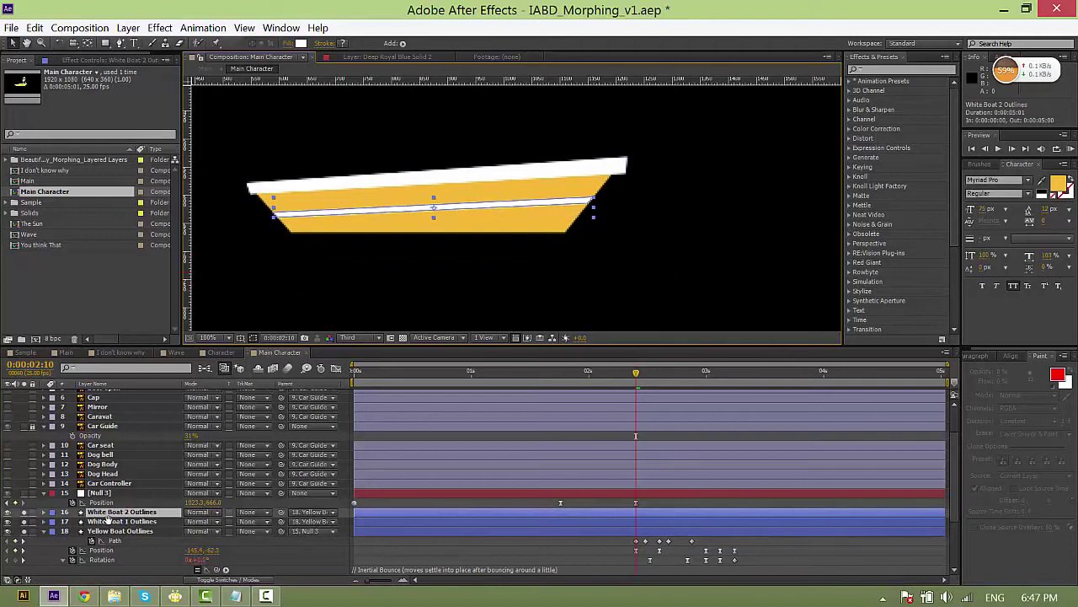
click(44, 512)
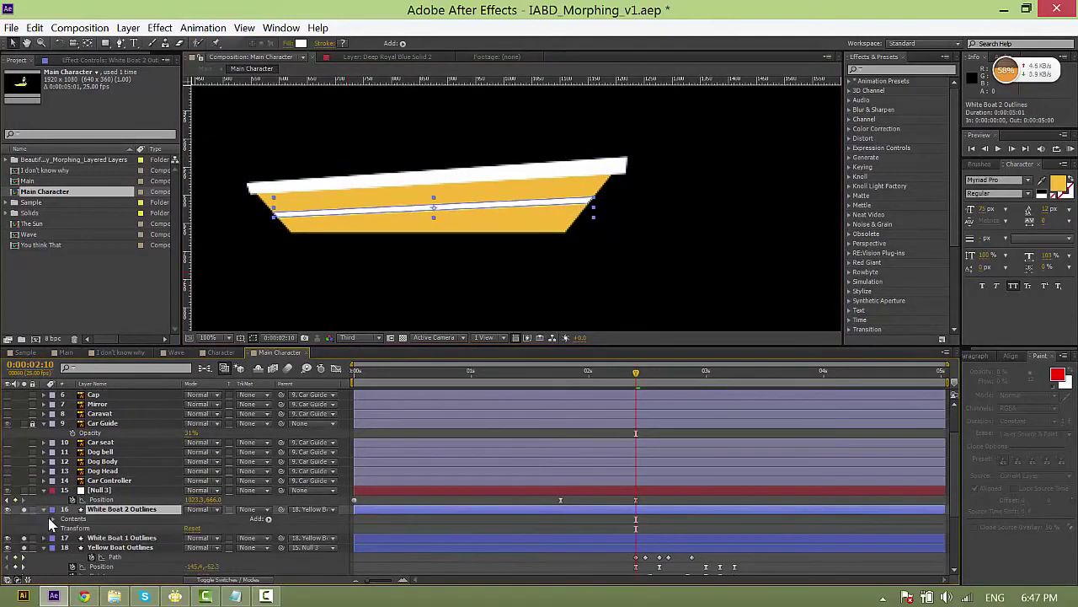
click(53, 518)
scroll(59, 505, down, 2)
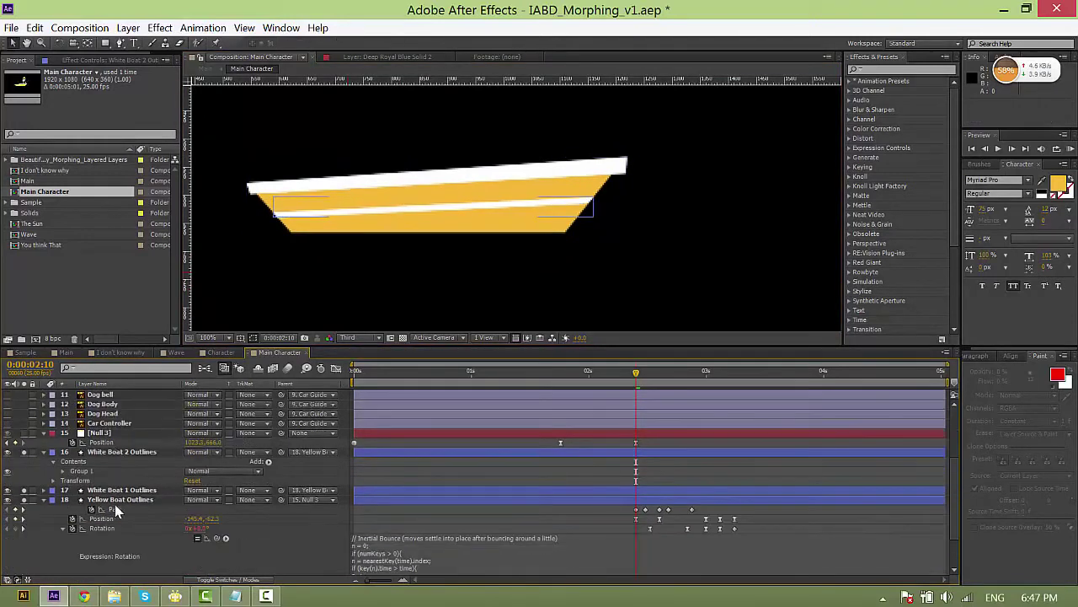
click(64, 472)
click(72, 480)
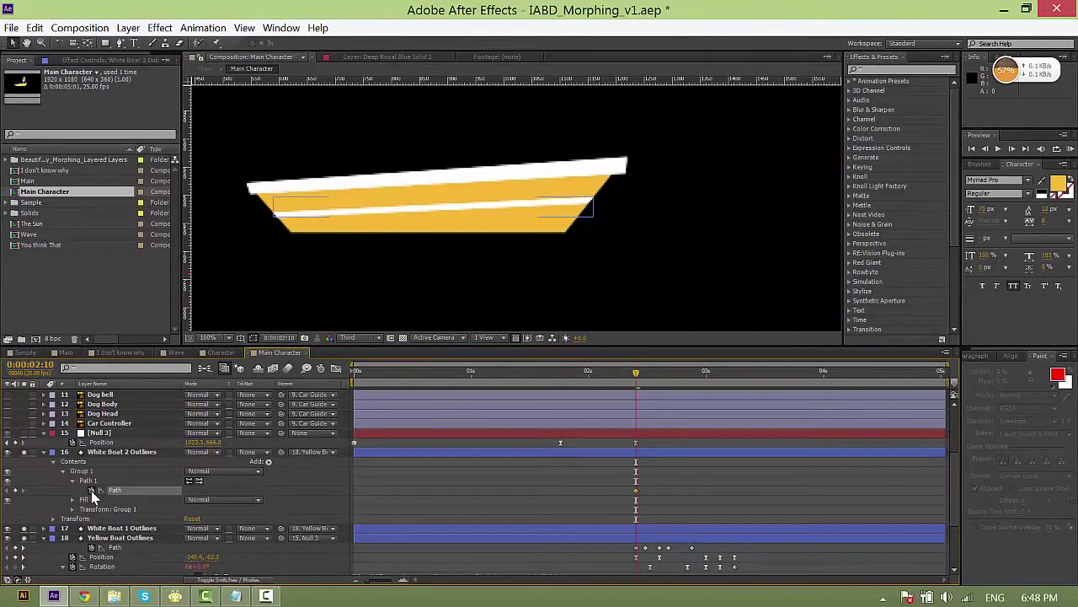
click(92, 492)
Add a layer Rotation keyframe to White Boat 2 Outlines at 0:00:02:10 and show only its keyframed properties.
scroll(93, 501, down, 1)
click(54, 489)
scroll(99, 493, down, 2)
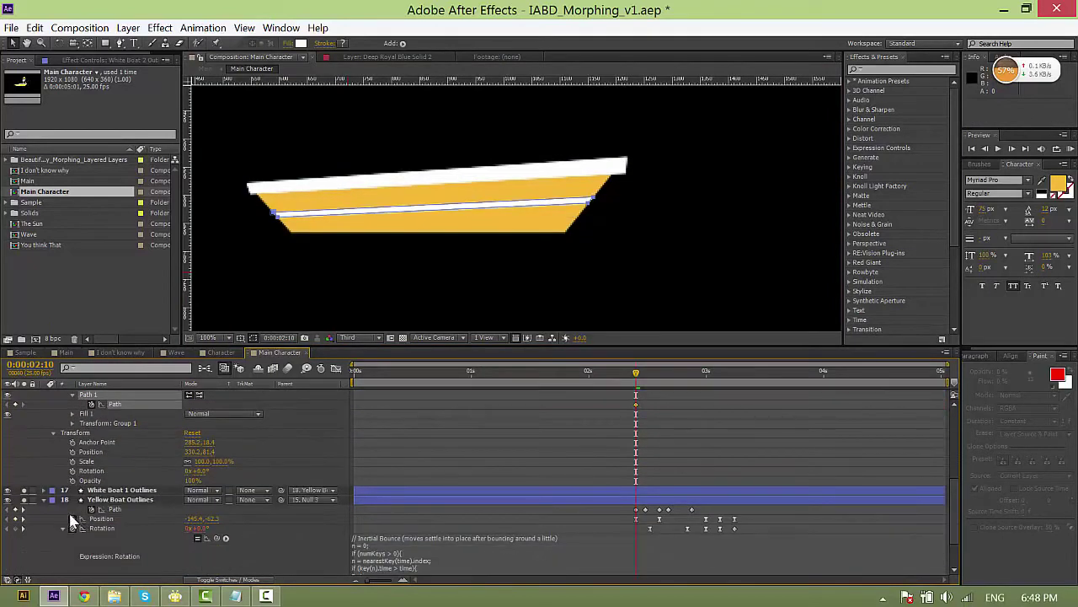
click(72, 471)
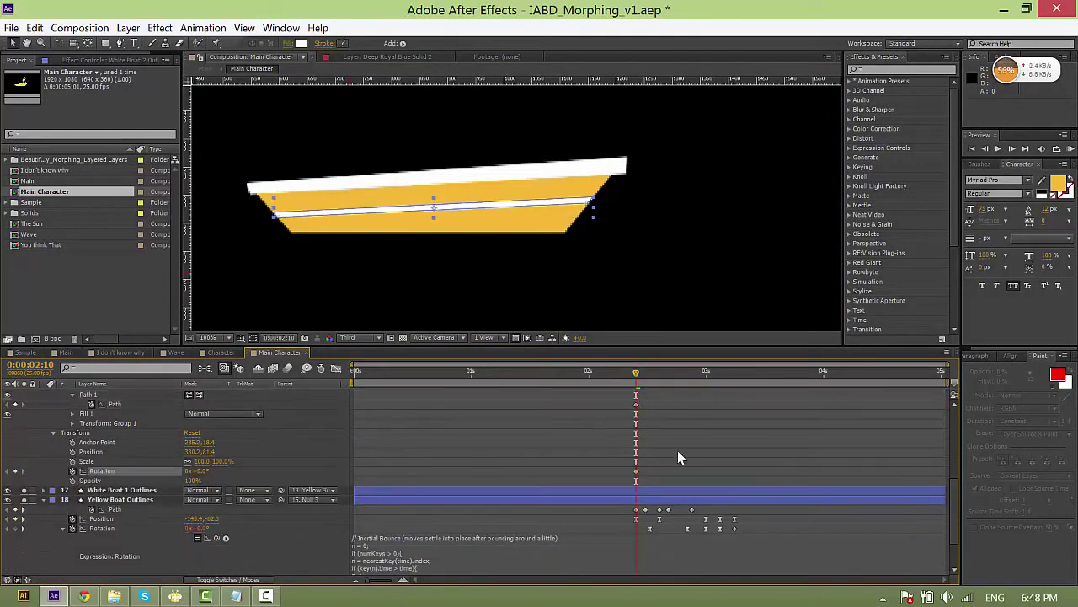
key(u)
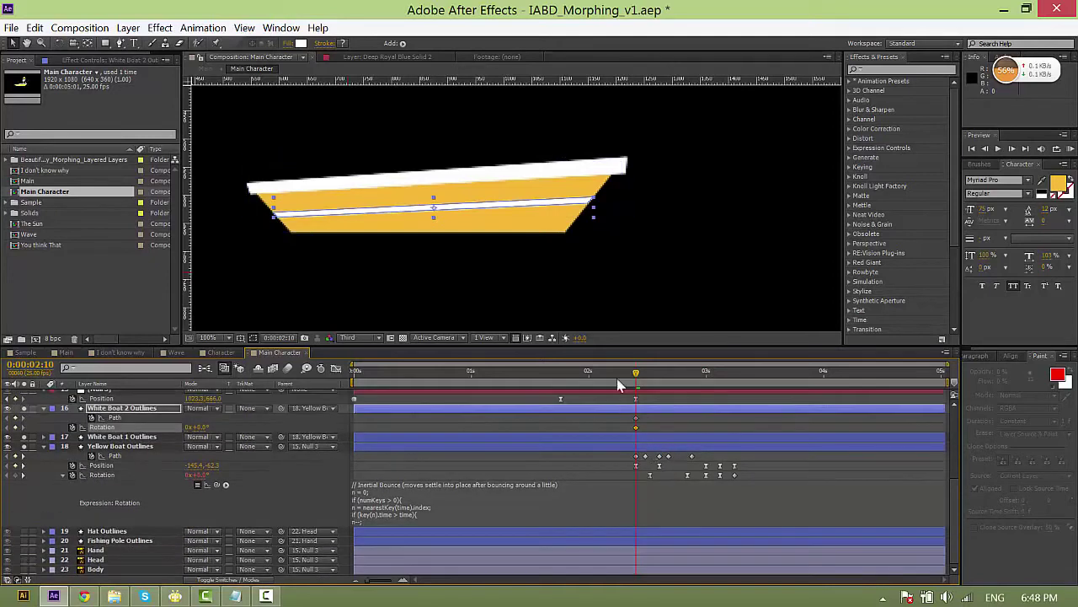
At 0:00:03:18, shorten the White Boat 2 stripe by moving its left path points well inward and its right end slightly inward.
click(112, 457)
drag(640, 379, 793, 385)
key(space)
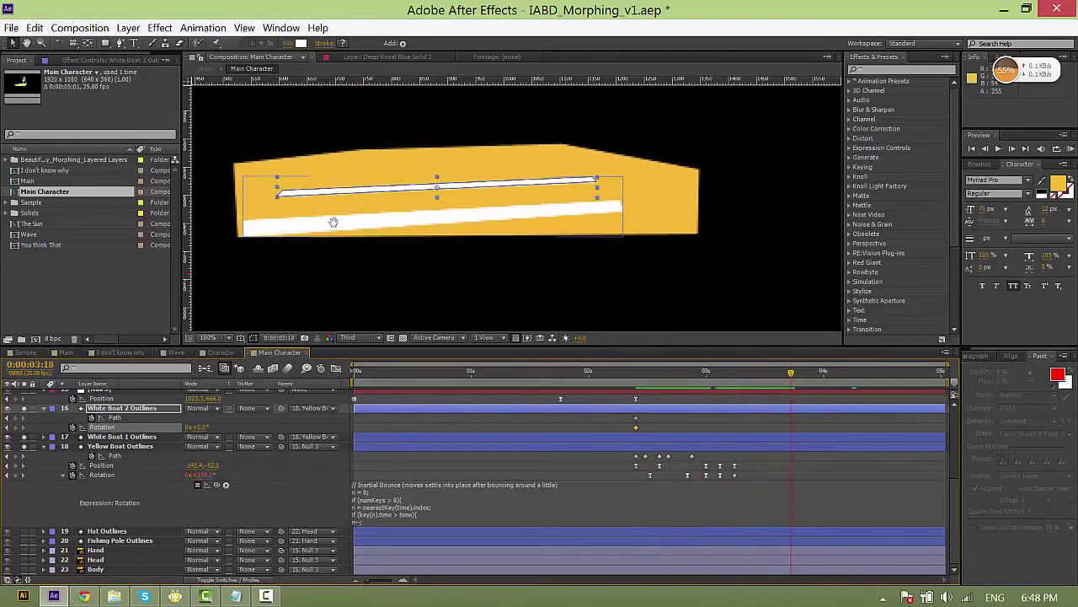
drag(324, 212, 325, 244)
key(v)
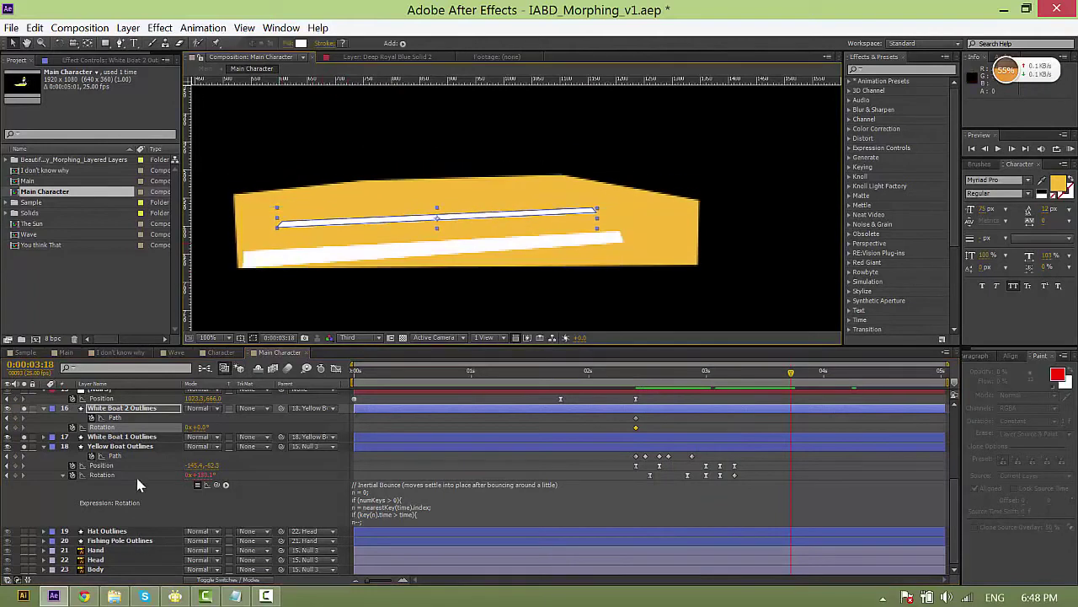
click(127, 418)
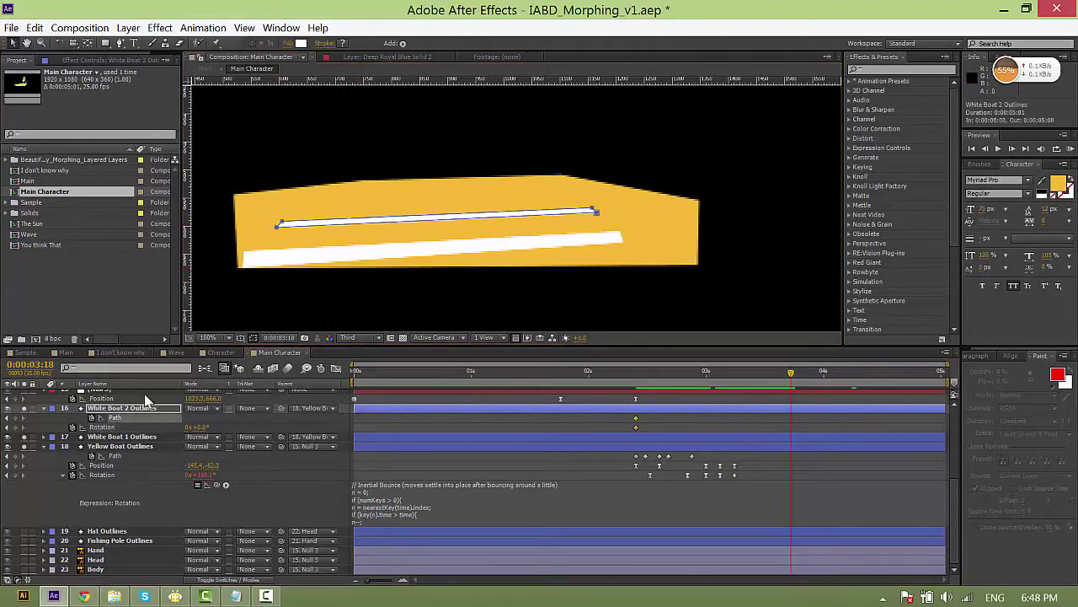
click(283, 222)
drag(283, 222, 367, 215)
drag(277, 227, 369, 224)
drag(590, 207, 583, 211)
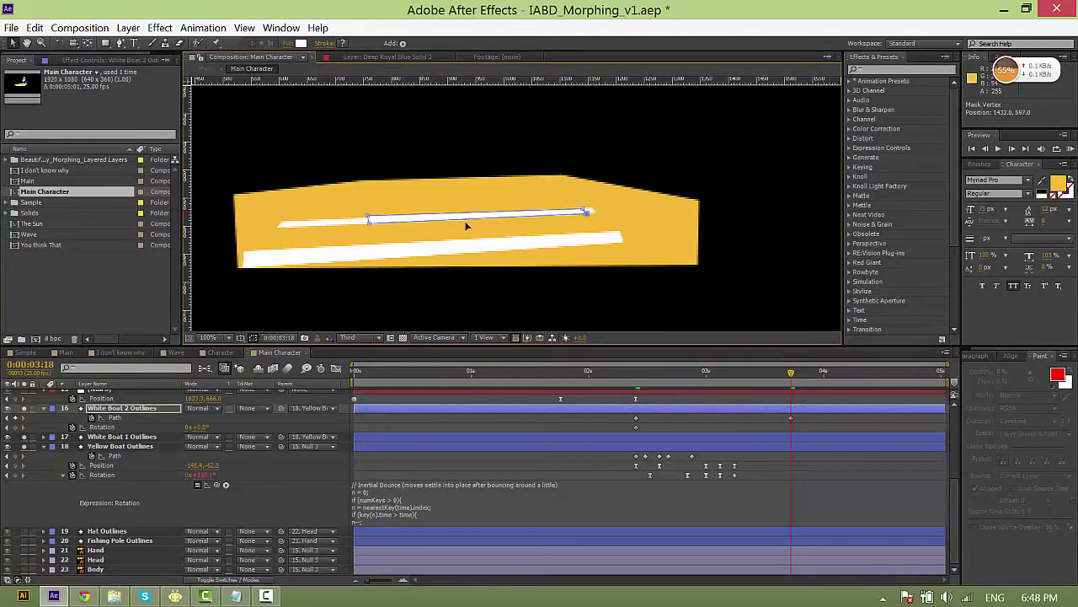
Toggle the solo state of the white boat layers to compare their stripes, and leave White Boat 2 Outlines unsoloed.
click(110, 438)
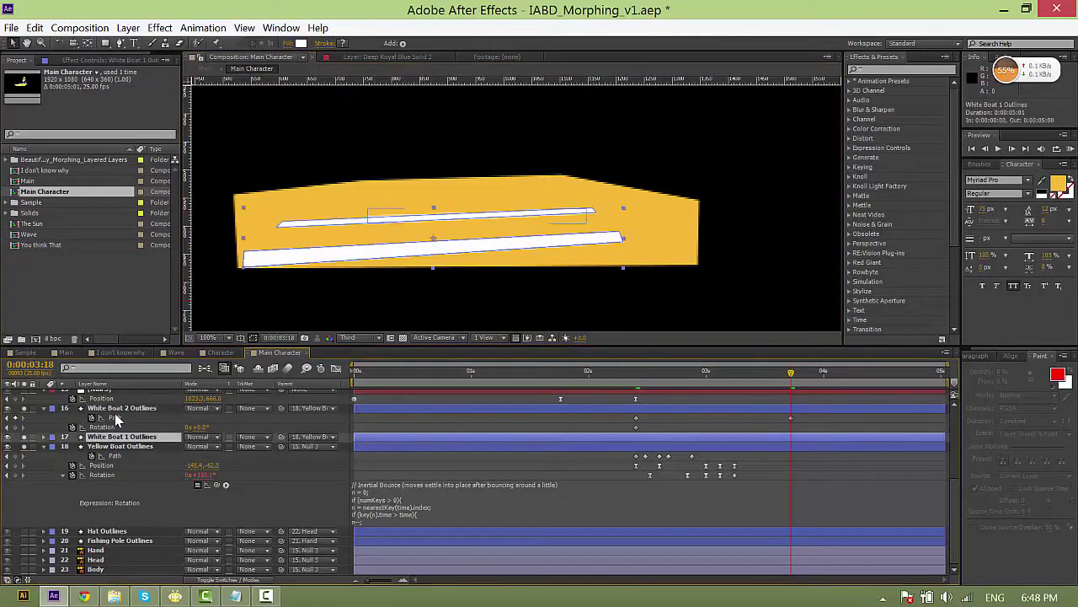
click(118, 410)
click(23, 409)
click(24, 408)
click(23, 437)
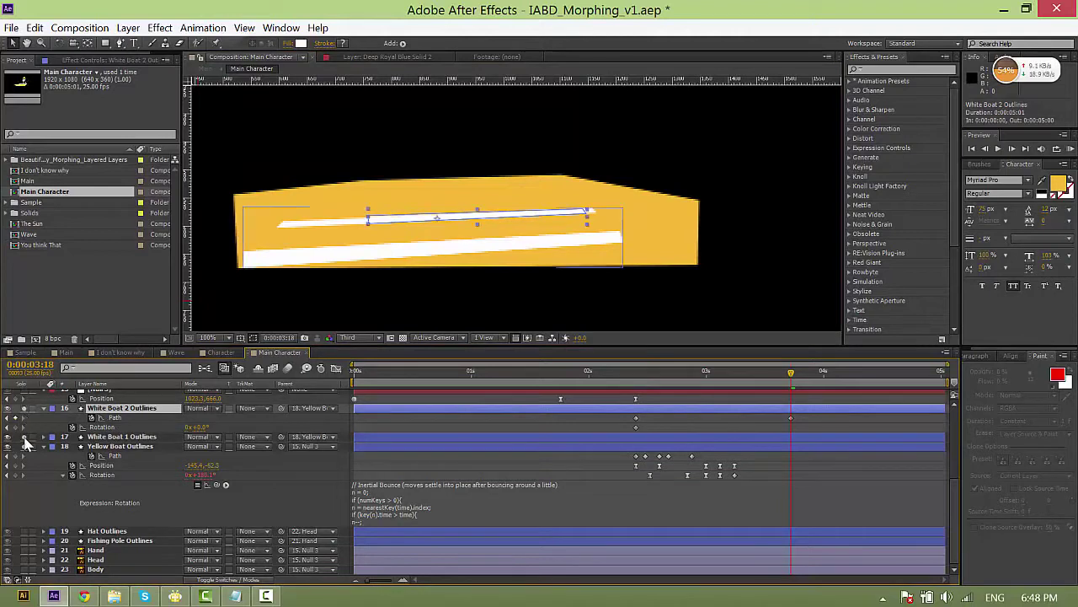
Delete the extra shapes Group 1 and Group 2 from White Boat 1 Outlines, keeping only Group 3.
click(139, 438)
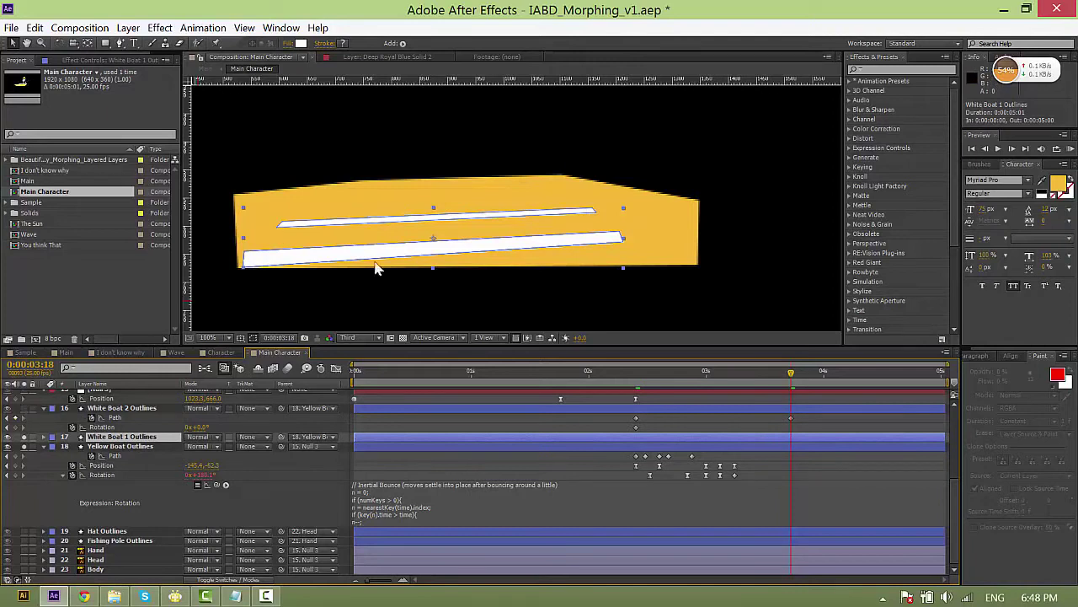
click(44, 436)
click(54, 446)
click(85, 476)
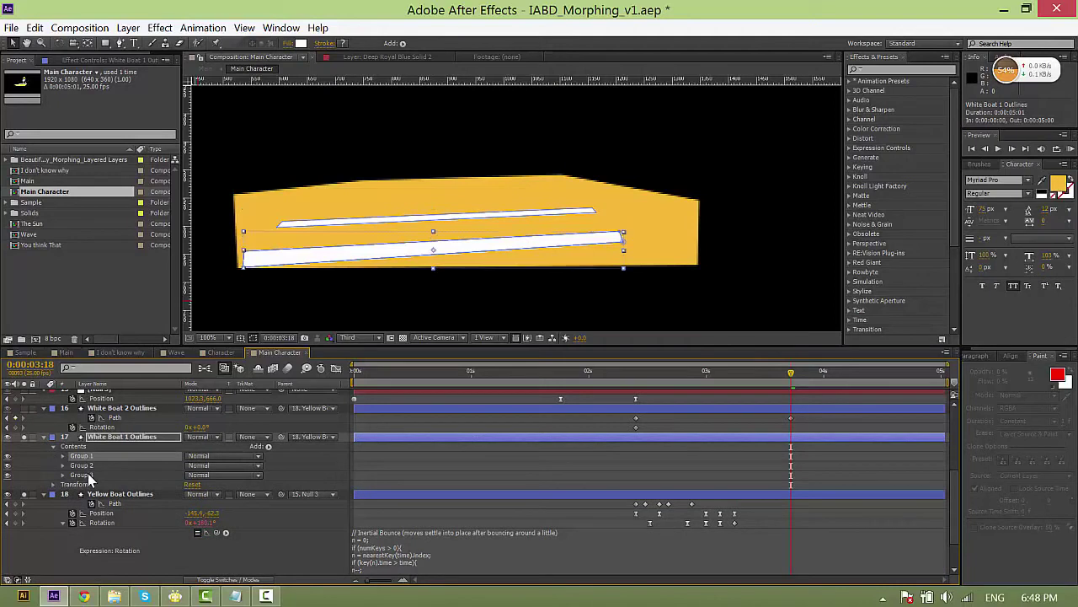
click(86, 465)
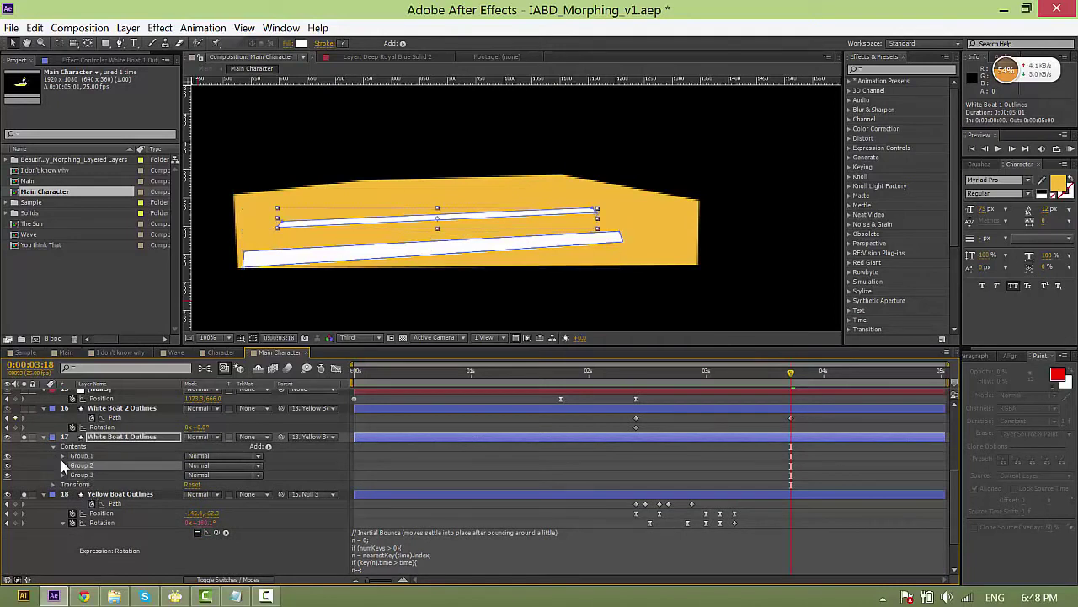
click(90, 476)
shift+click(92, 456)
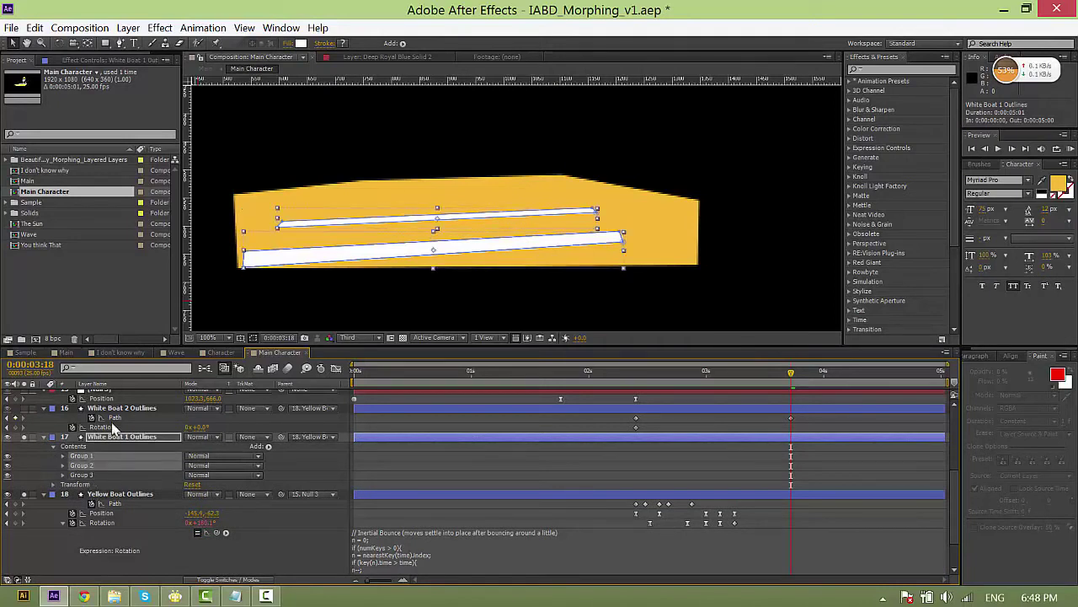
key(Delete)
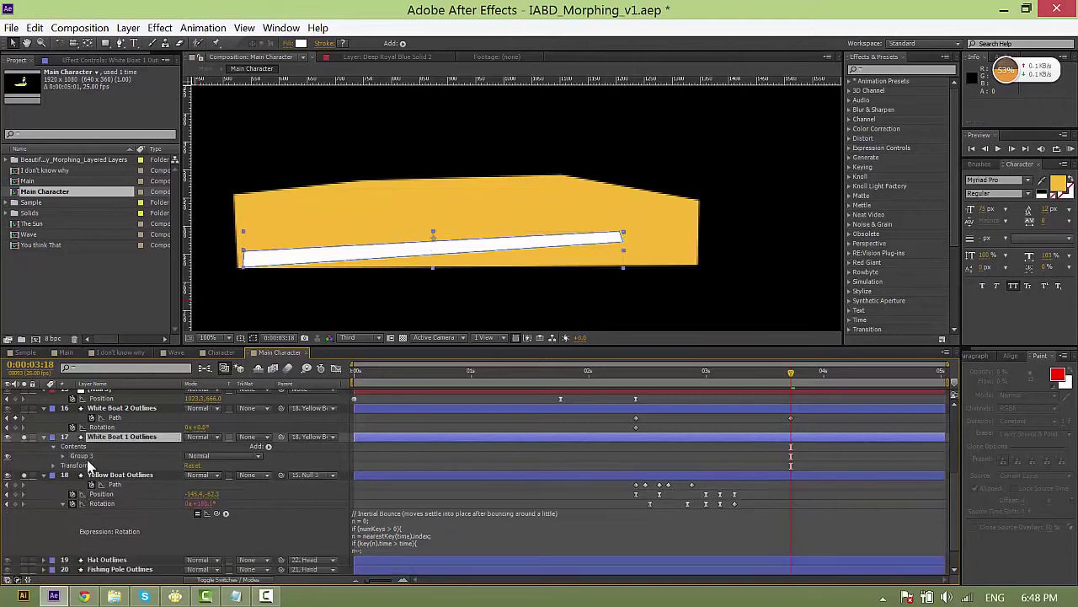
Add Path and Rotation keyframes to Group 3 of White Boat 1 Outlines at 0:00:02:10 and show only its keyframed properties.
drag(660, 379, 637, 384)
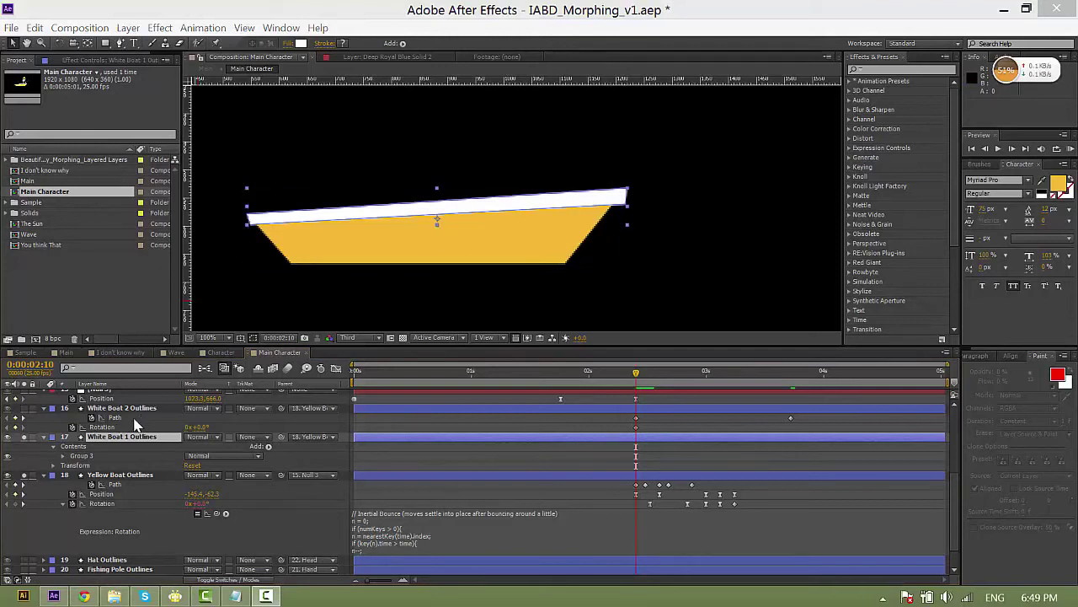
click(62, 455)
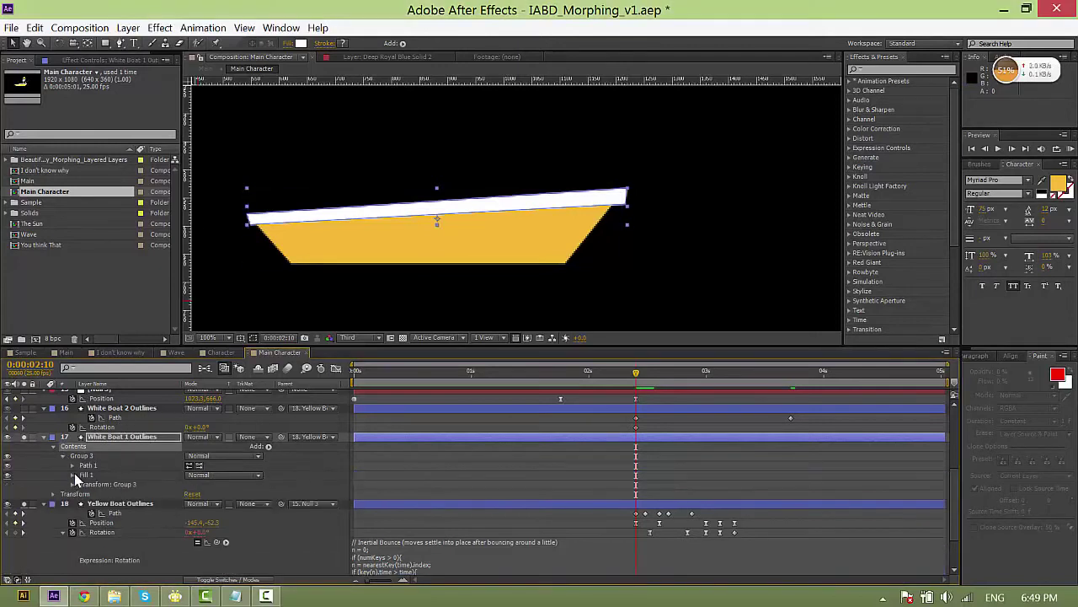
click(72, 465)
click(91, 474)
scroll(99, 479, down, 1)
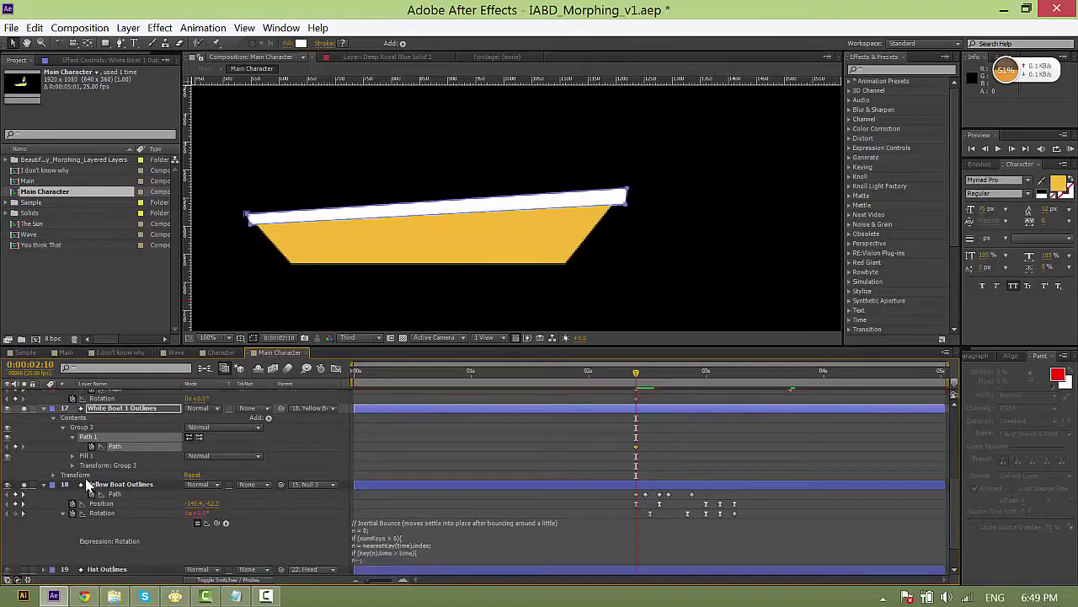
click(72, 466)
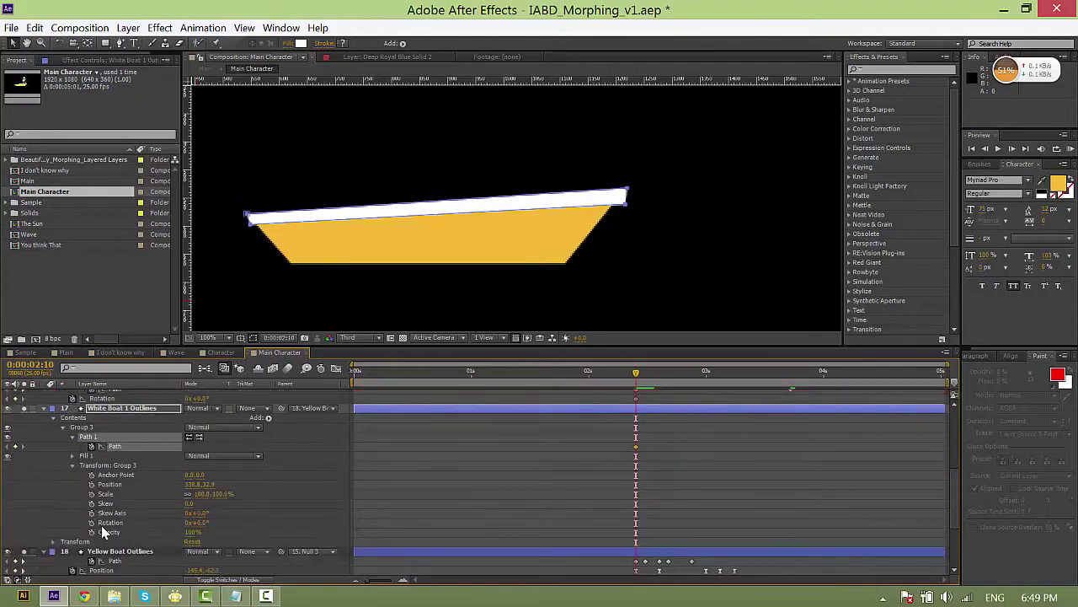
click(92, 522)
key(u)
At 0:00:03:18, reshape the White Boat 1 path into a shorter, level stripe along the car body's lower edge.
drag(683, 390, 792, 403)
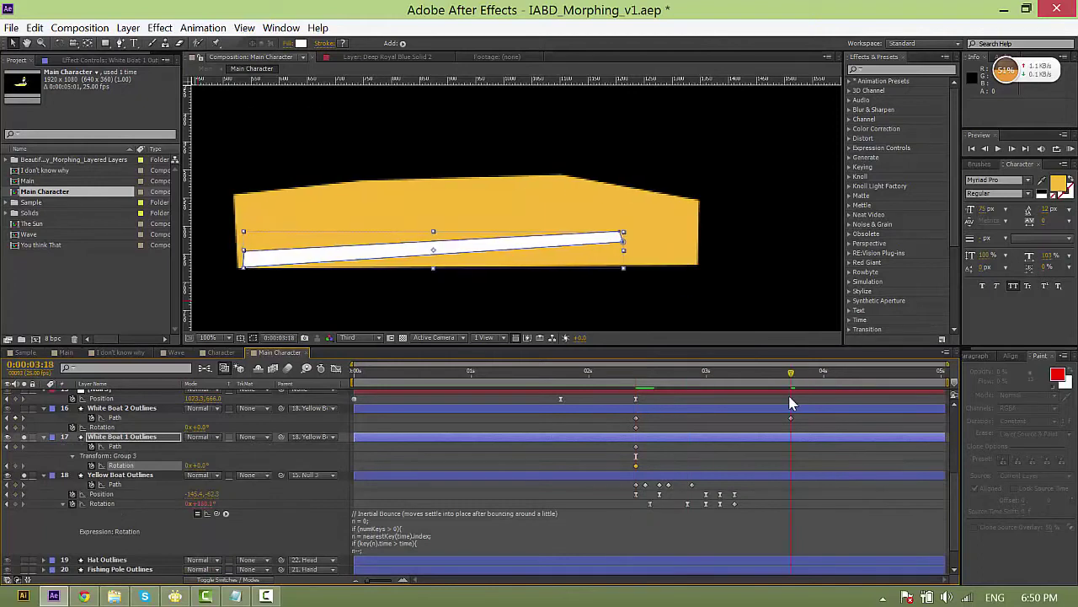
click(621, 241)
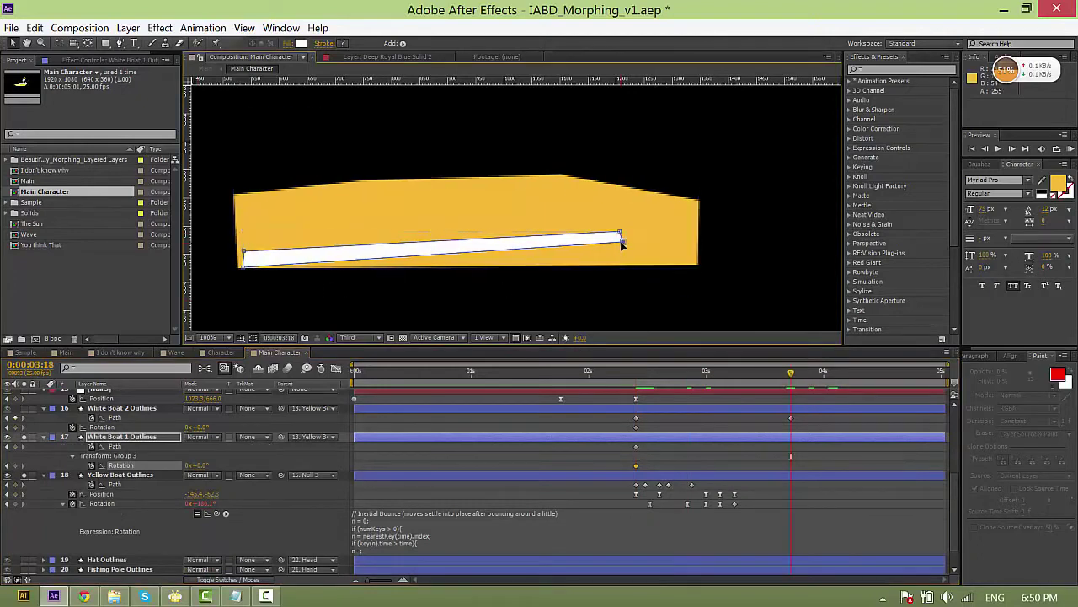
drag(624, 243, 603, 253)
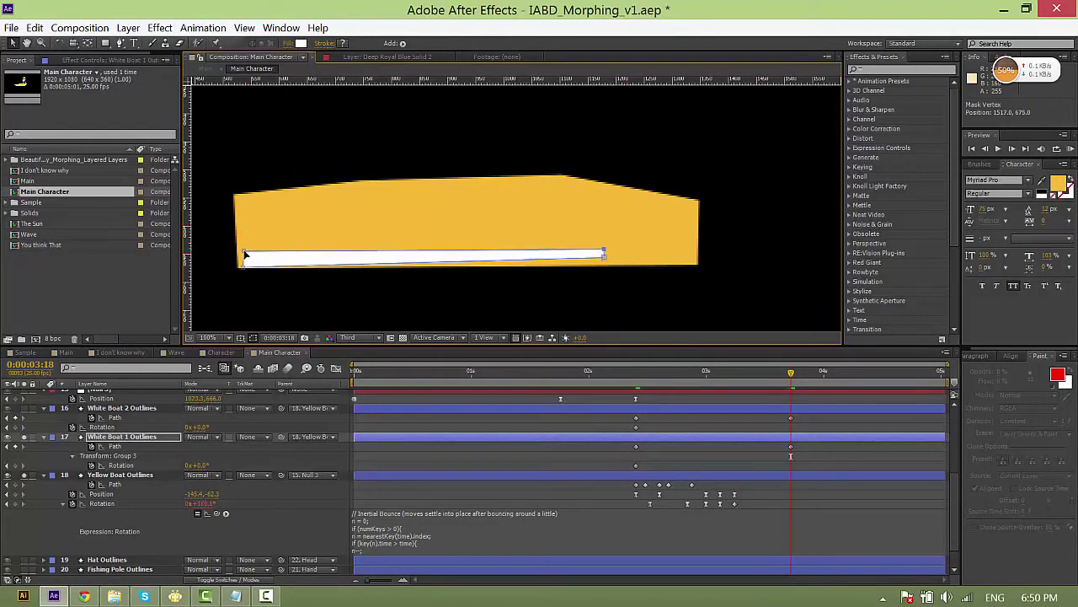
drag(245, 251, 365, 254)
drag(243, 266, 365, 264)
Move the last Path keyframes of both white boat layers to 0:00:02:22, aligned with the yellow boat's, and view the frame at 0:00:02:16.
drag(771, 414, 706, 450)
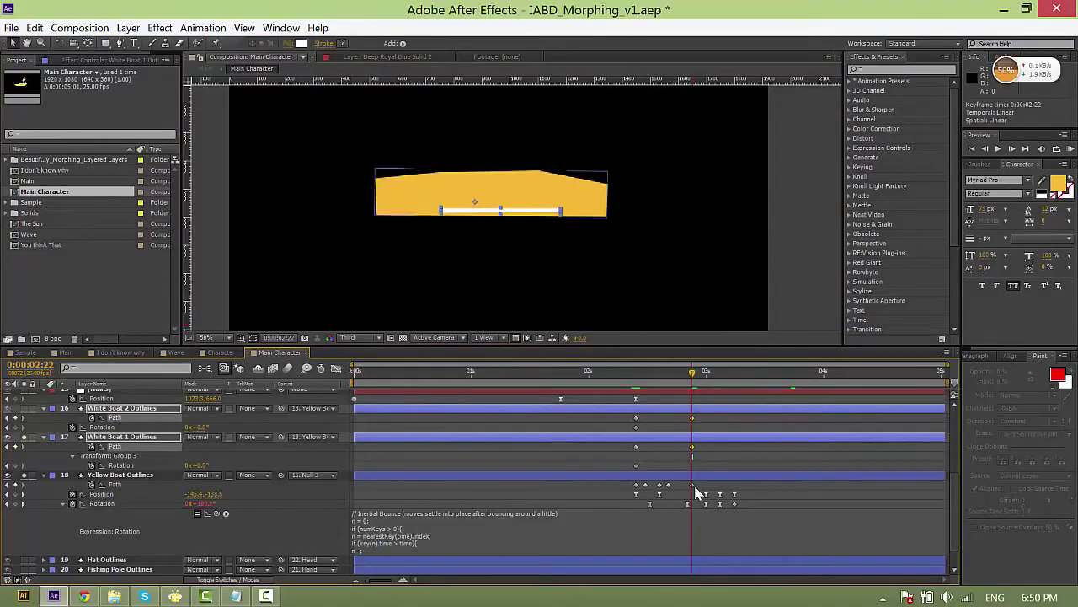
click(693, 475)
click(691, 485)
scroll(716, 438, up, 1)
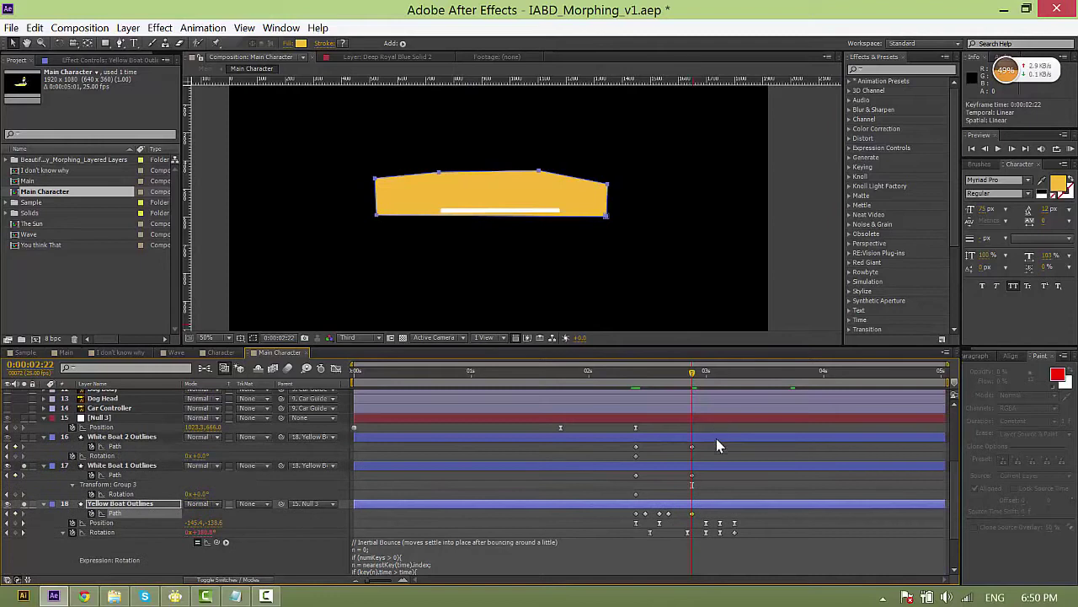
click(636, 456)
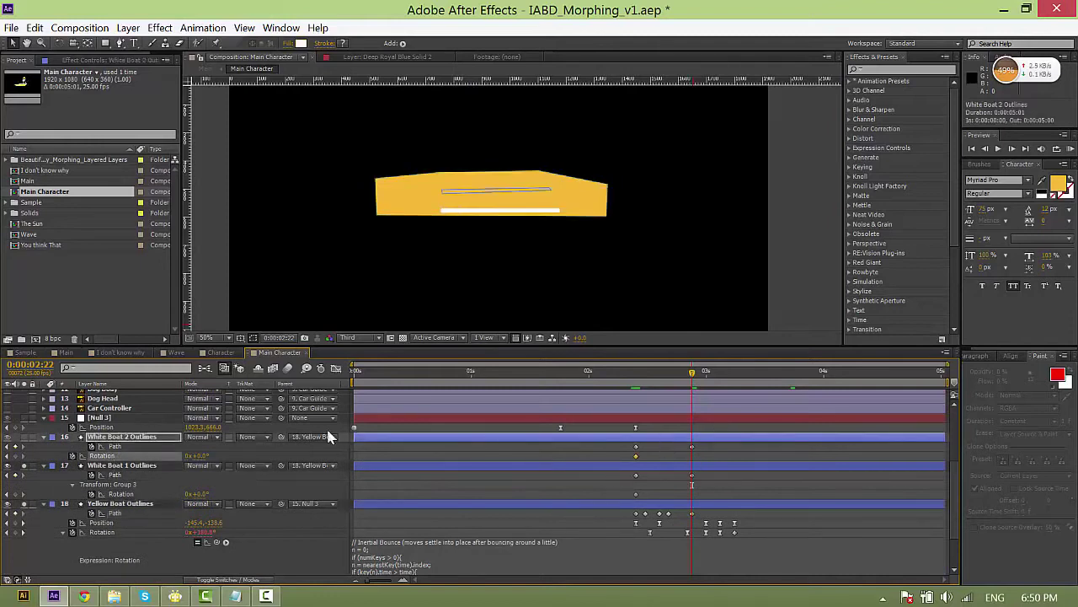
click(664, 372)
click(397, 495)
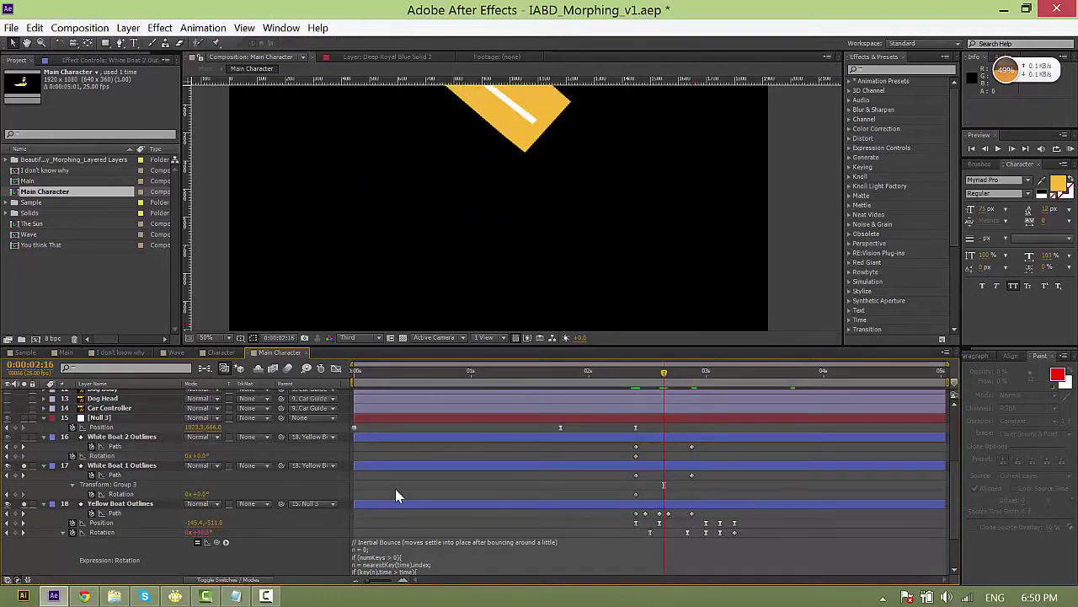
Set White Boat 1's Group 3 Rotation to 104° at 0:00:02:16 and paste its first Rotation keyframe at 0:00:02:22.
key(h)
drag(505, 158, 483, 284)
drag(201, 493, 602, 399)
drag(661, 381, 691, 383)
drag(640, 499, 642, 497)
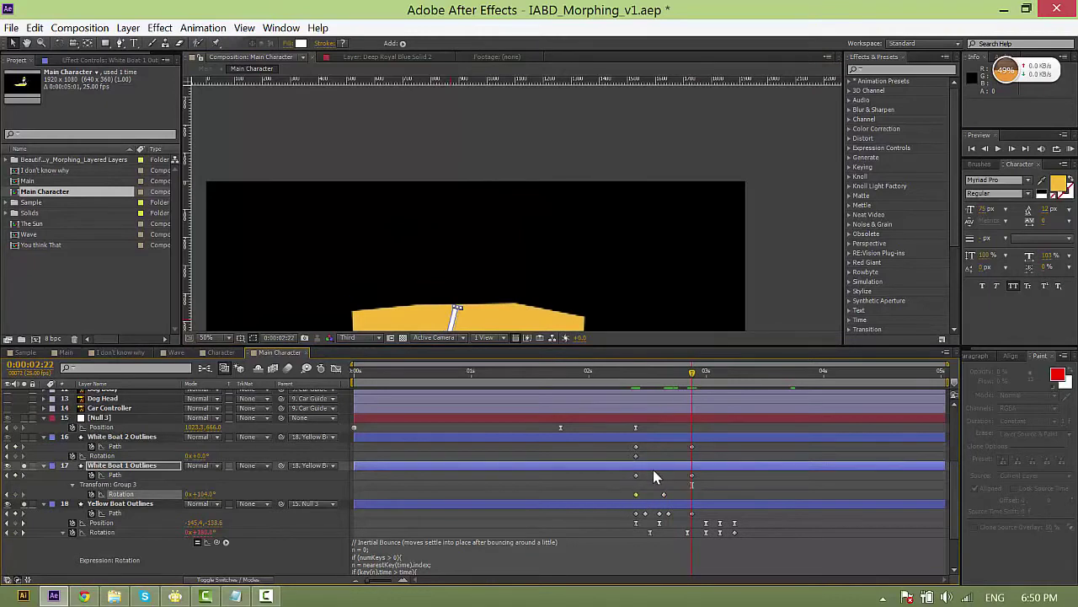
key(ctrl+v)
scroll(465, 474, down, 1)
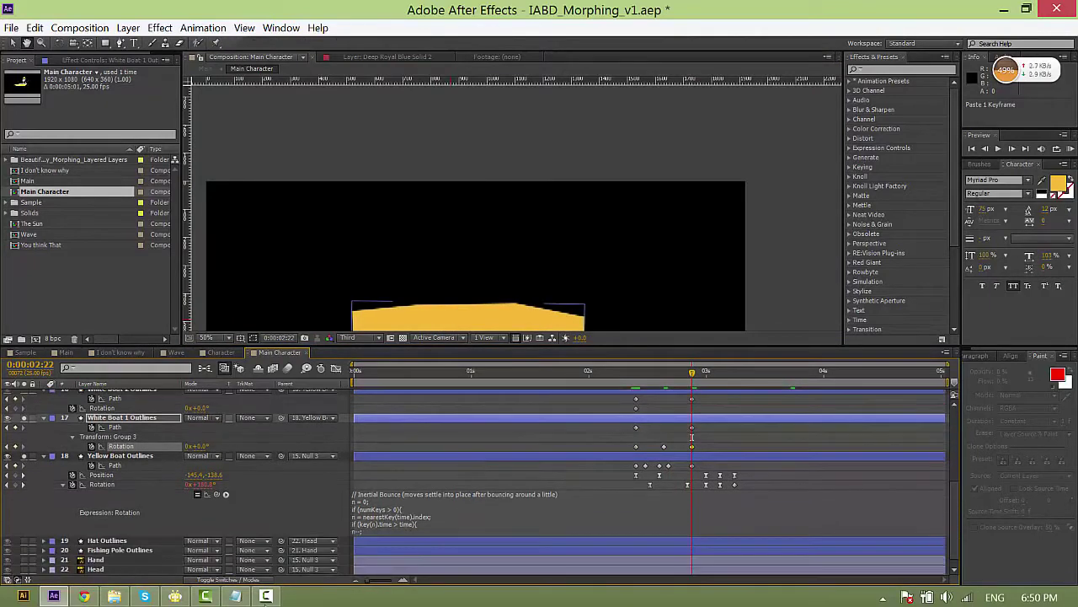
Try to use only the "if (n == 0){" line from the Kinetic Expression note as White Boat 1's Group 3 Rotation expression.
click(235, 596)
drag(606, 263, 595, 270)
key(ctrl+c)
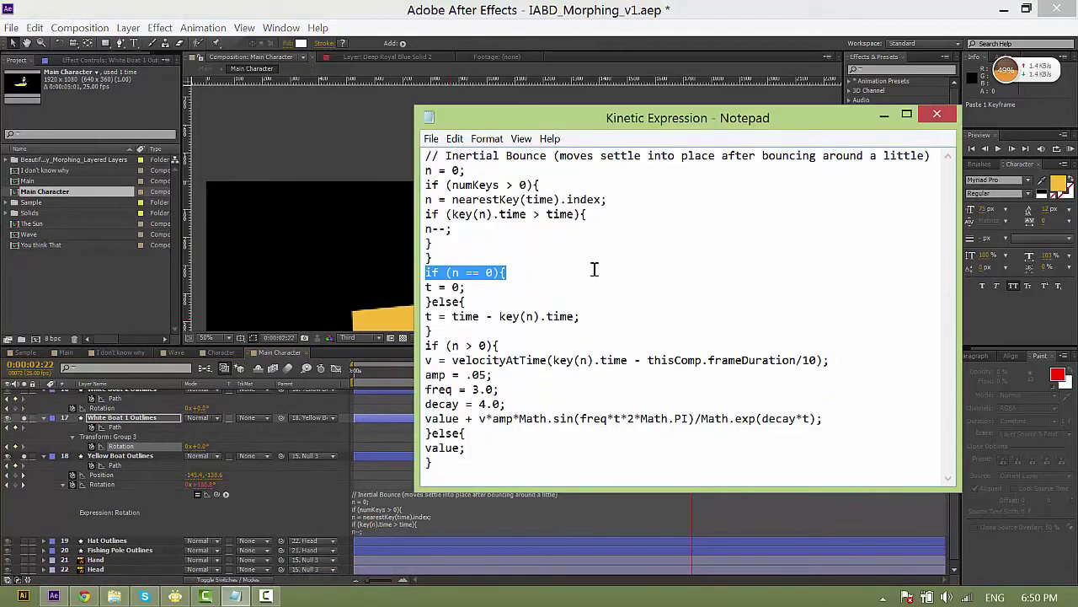
click(119, 447)
alt+click(92, 446)
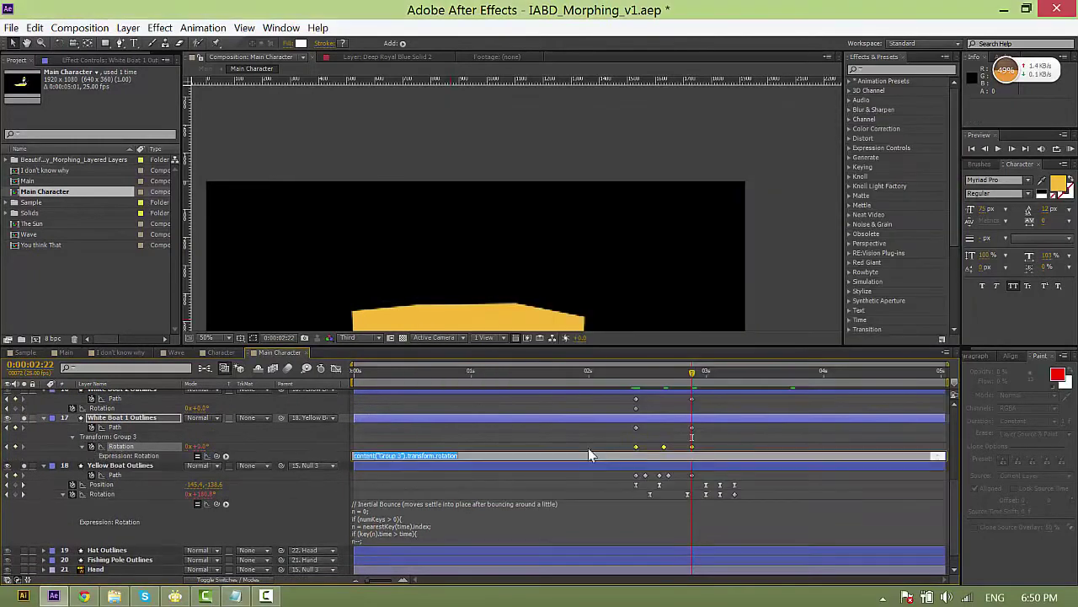
key(ctrl+v)
click(636, 376)
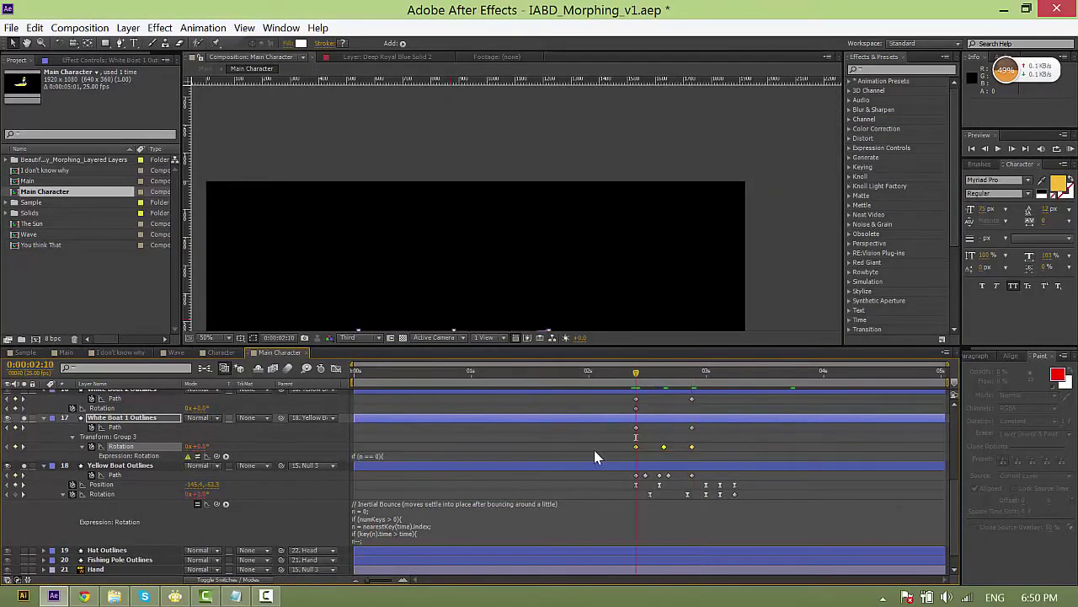
click(616, 336)
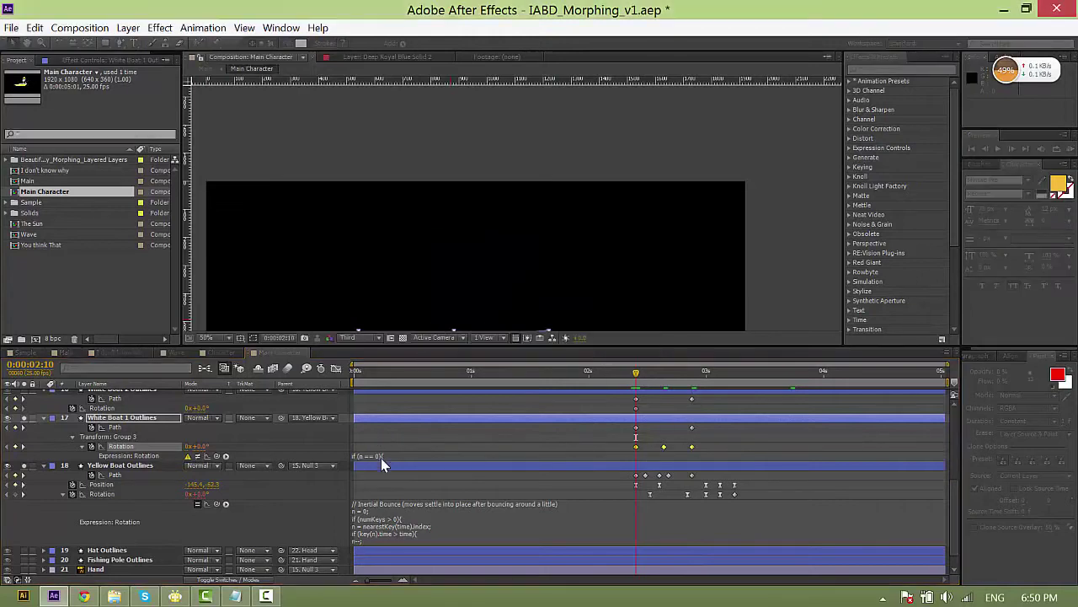
click(382, 457)
click(400, 434)
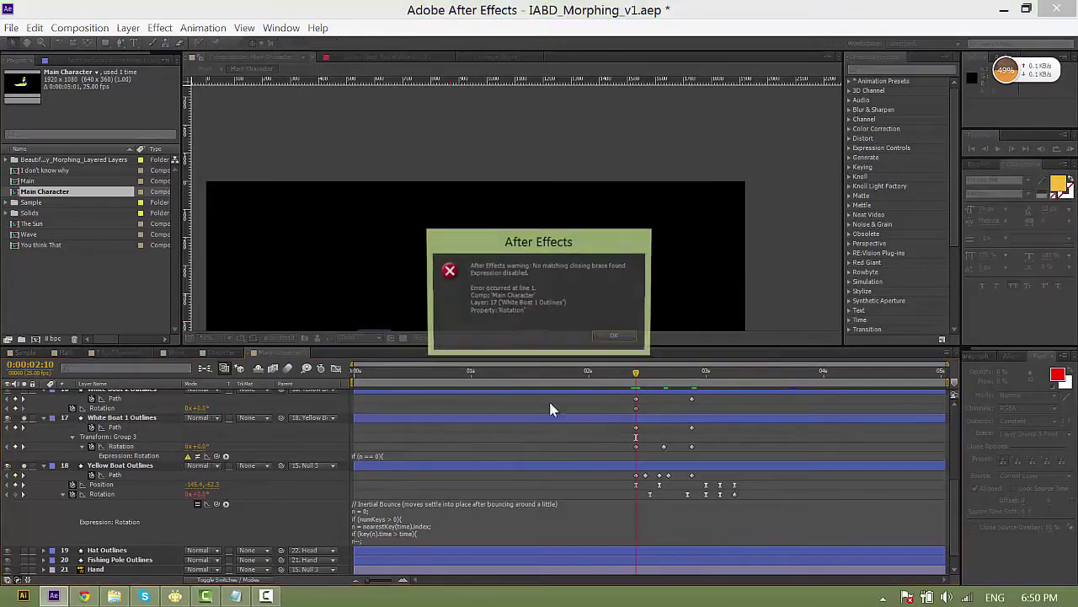
click(618, 342)
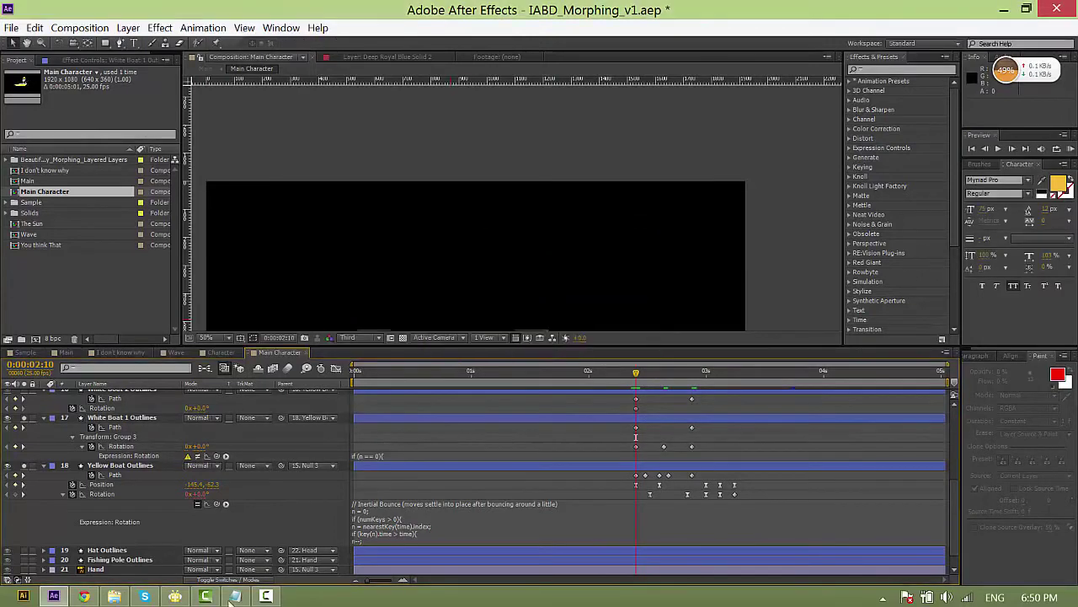
Replace White Boat 1's Rotation expression with the full Inertial Bounce text from the Kinetic Expression note and preview the motion from 0:00:02:10.
click(122, 445)
click(236, 596)
key(ctrl+a)
key(ctrl+c)
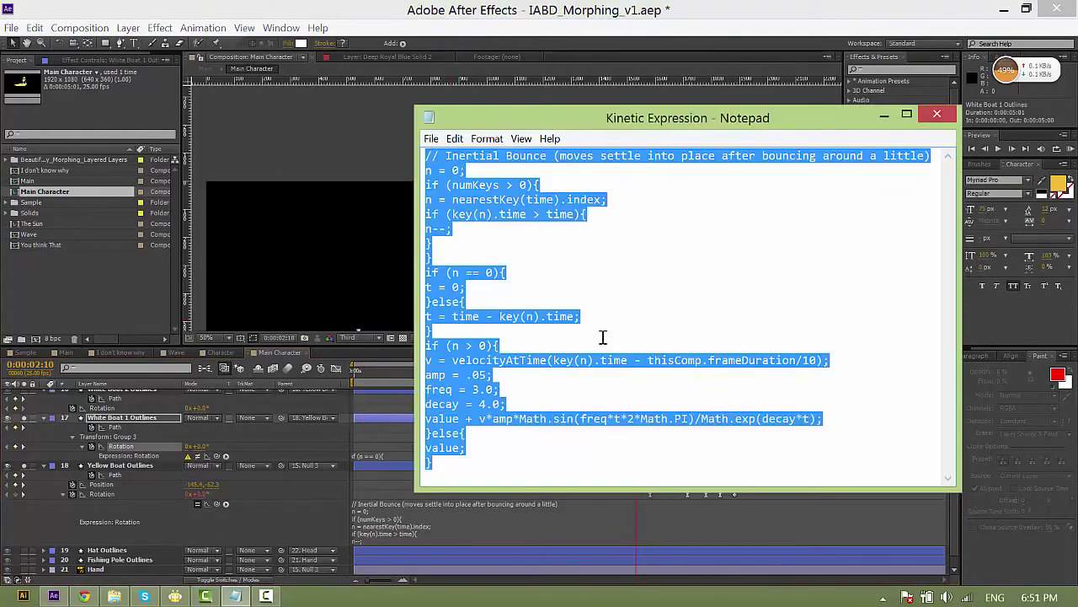
click(370, 456)
key(ctrl+v)
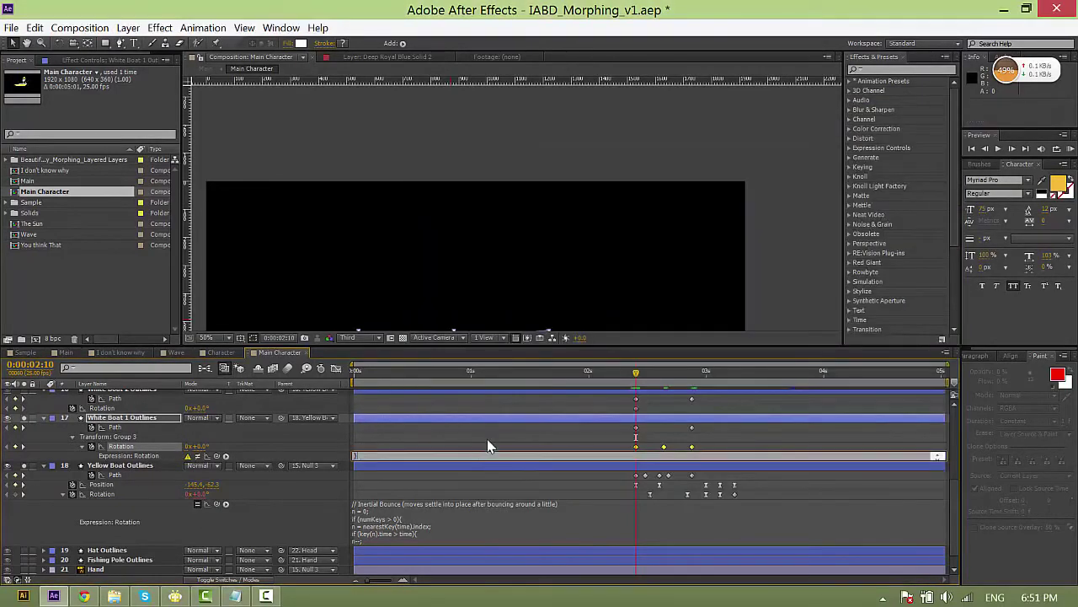
click(490, 443)
drag(539, 268, 621, 152)
key(space)
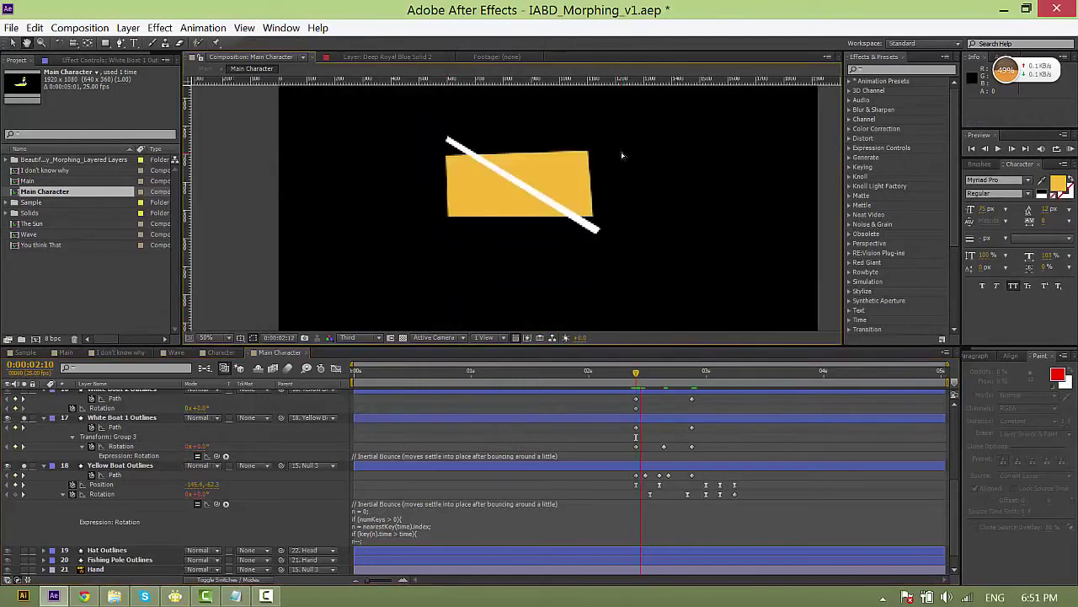
drag(638, 389, 706, 389)
Keyframe White Boat 2's Rotation at 156° on 0:00:02:16 and 0° on 0:00:02:22.
click(661, 375)
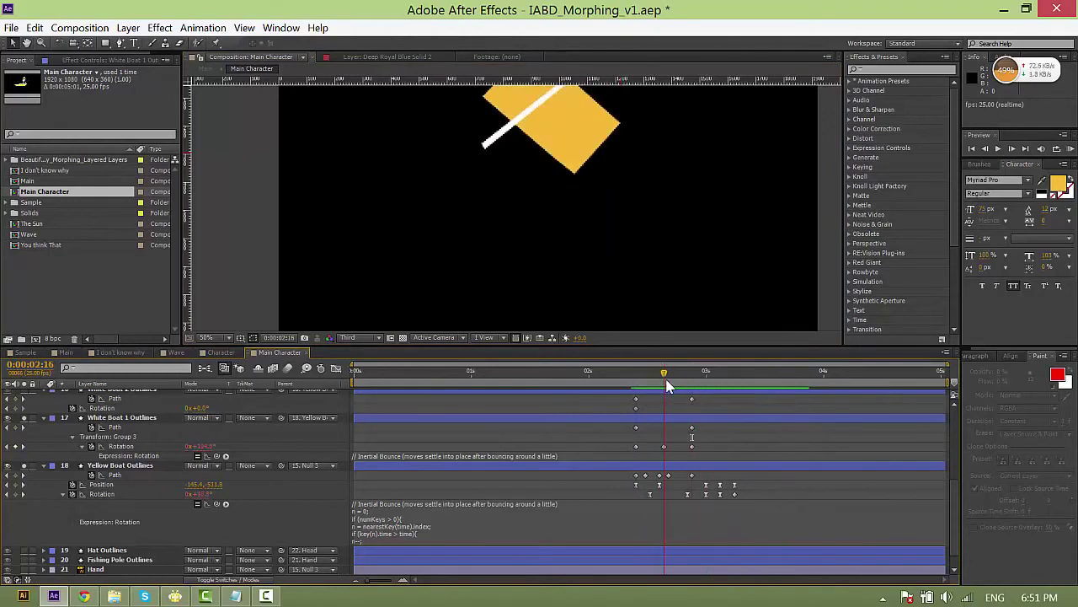
click(636, 408)
scroll(465, 411, up, 1)
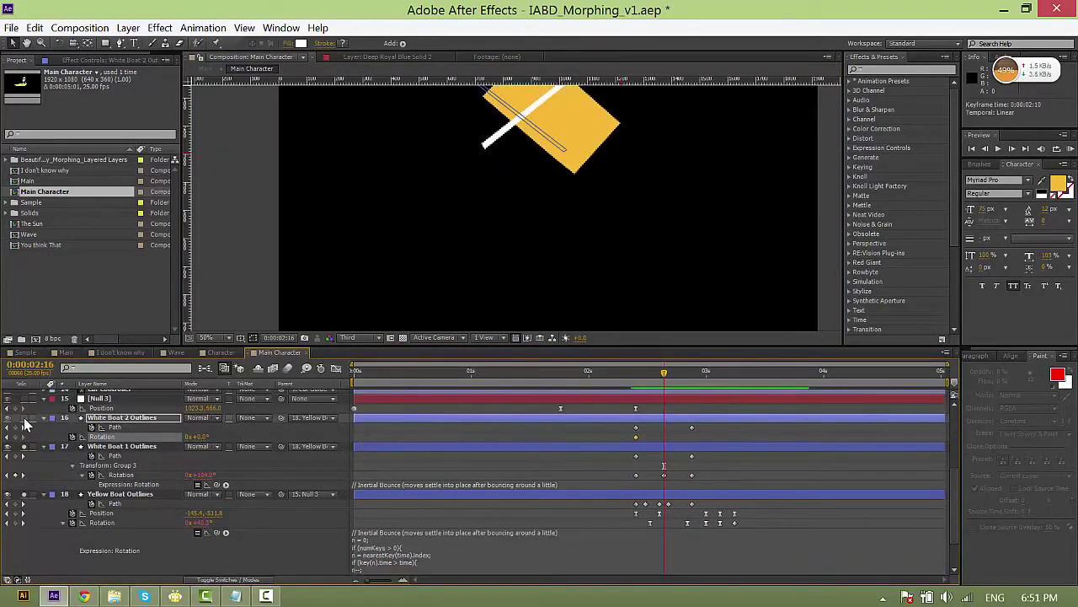
drag(201, 439, 332, 426)
drag(665, 372, 690, 379)
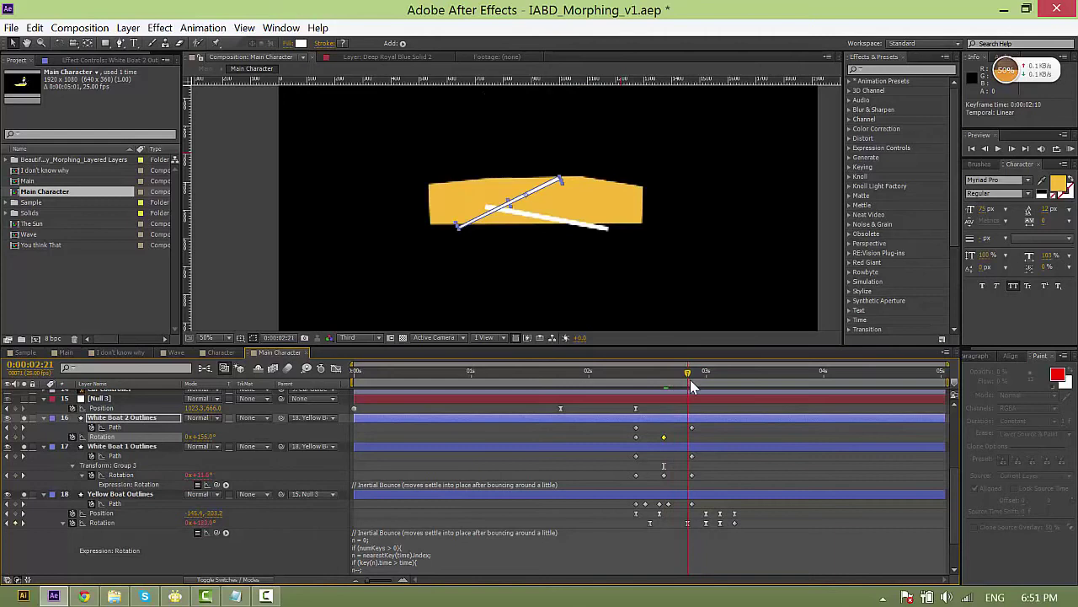
click(198, 437)
text(0)
key(Return)
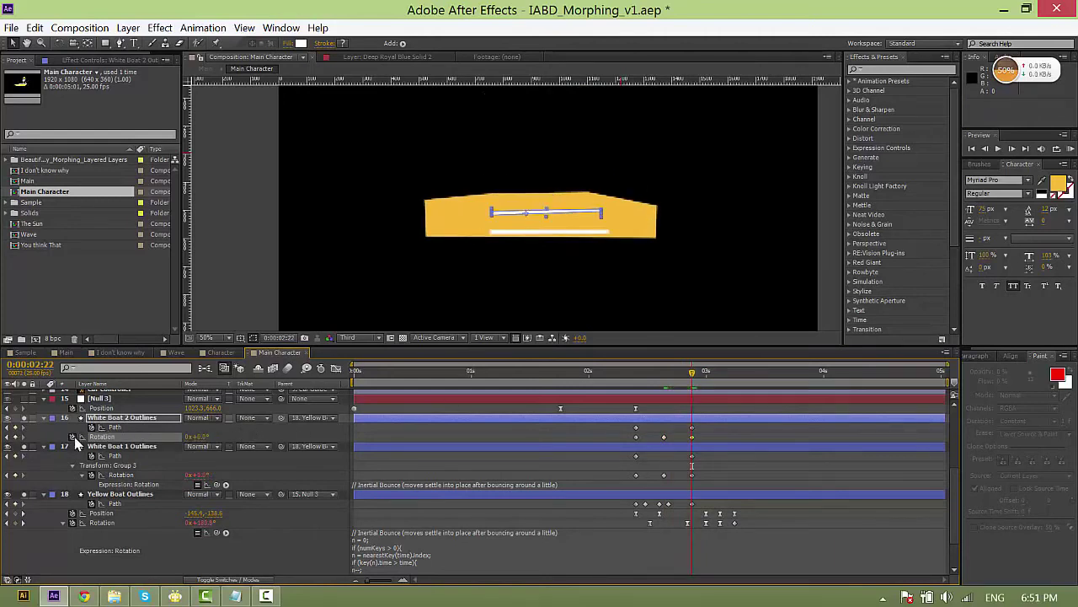
Apply the same Inertial Bounce expression to White Boat 2's Rotation and preview the morph from 0:00:02:10.
alt+click(72, 436)
click(603, 428)
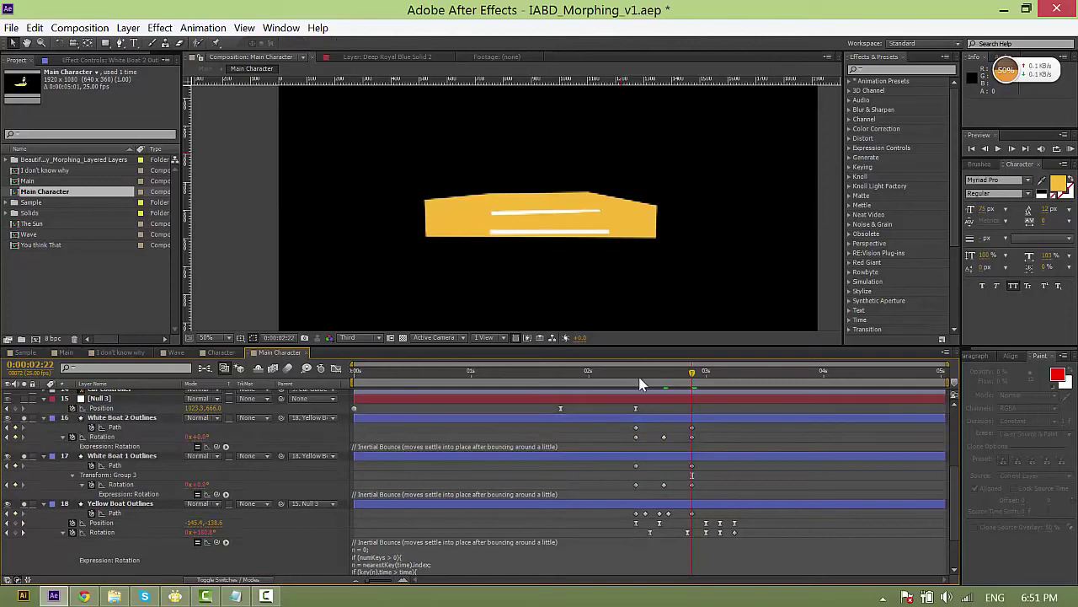
click(638, 378)
key(space)
key(space)
At 0:00:02:22, reshape the White Boat 2 path into a slightly shorter stripe placed lower on the car body.
scroll(629, 232, up, 1)
click(690, 376)
click(692, 380)
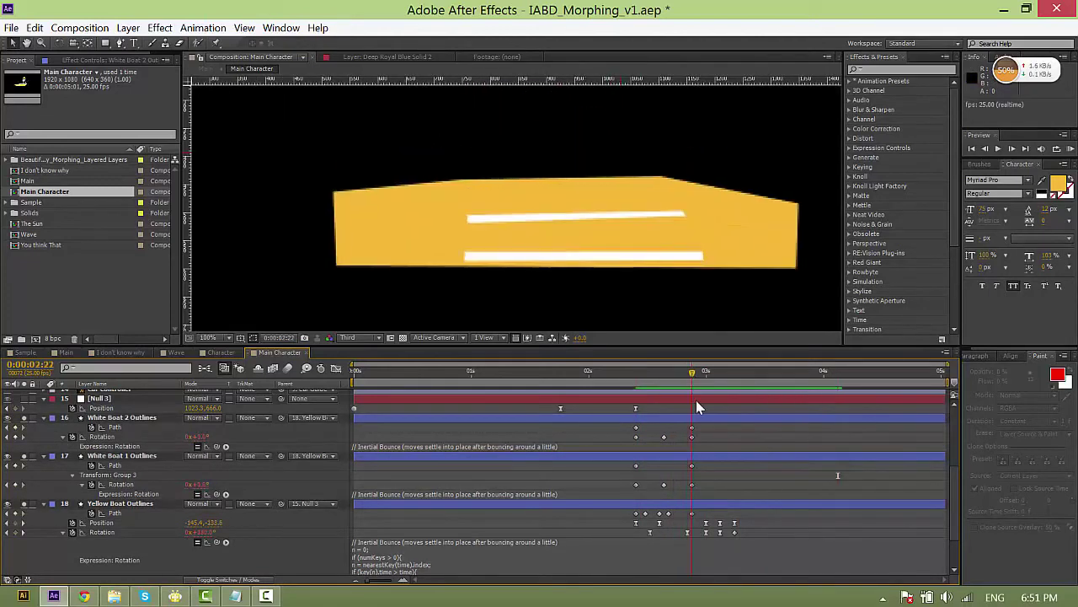
click(691, 427)
drag(683, 223, 679, 220)
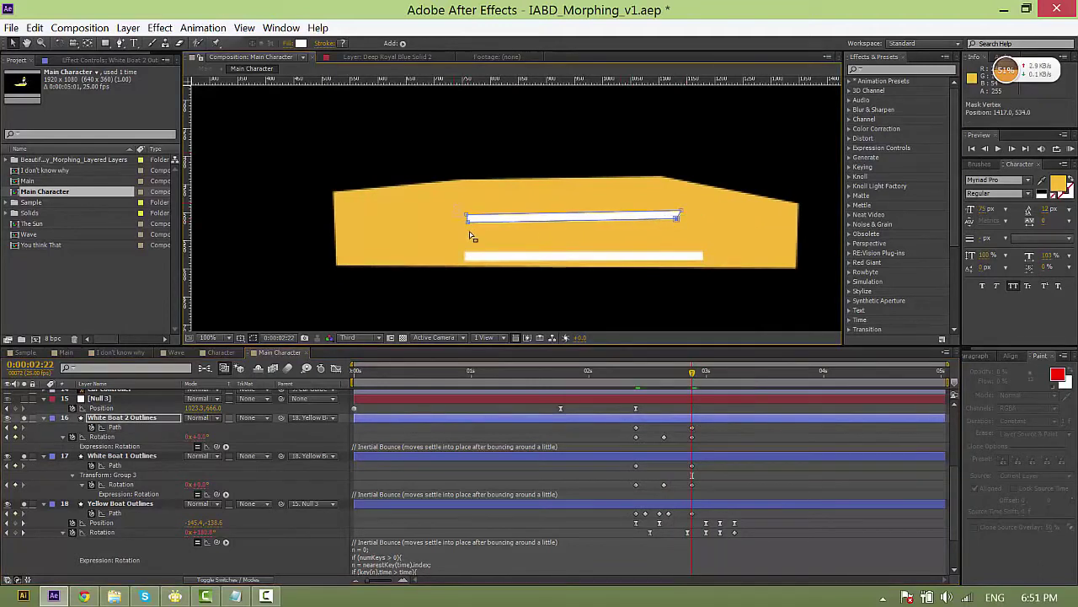
drag(469, 223, 485, 230)
drag(670, 217, 675, 225)
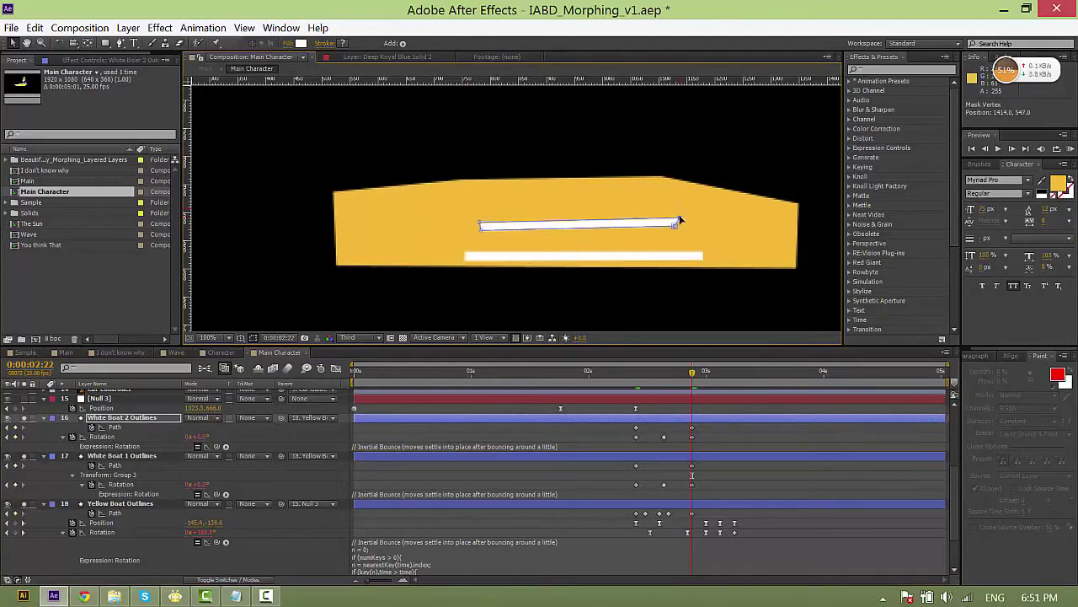
At 0:00:02:22, raise both ends of the White Boat 1 stripe slightly, pull in its right end, and save the project.
click(692, 465)
mouse_move(698, 249)
mouse_down()
mouse_move(718, 273)
mouse_move(700, 248)
mouse_move(705, 255)
mouse_move(692, 257)
mouse_up()
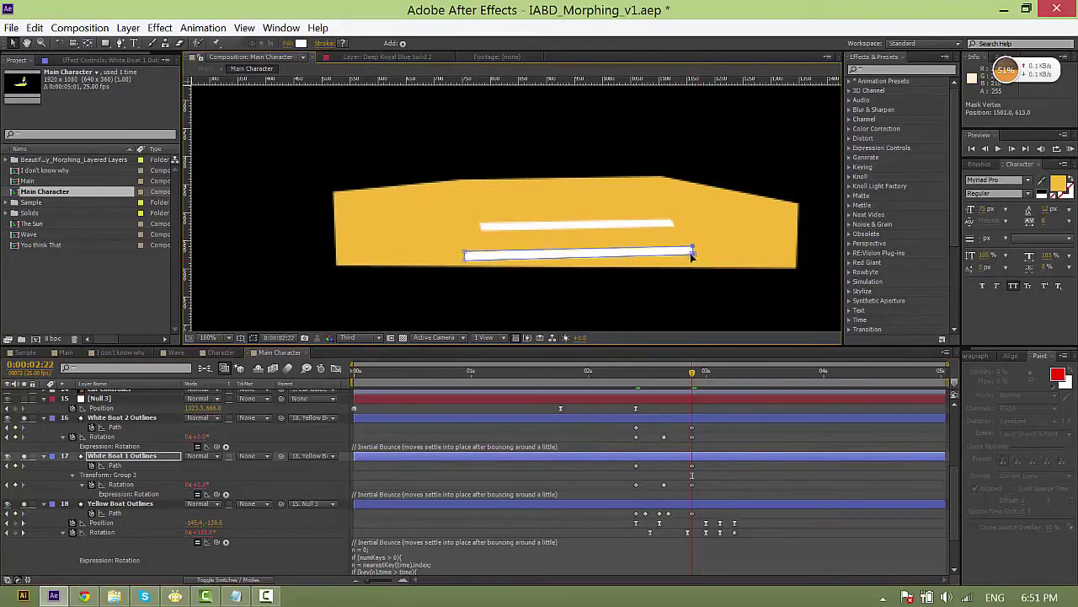
drag(464, 262, 457, 255)
click(670, 467)
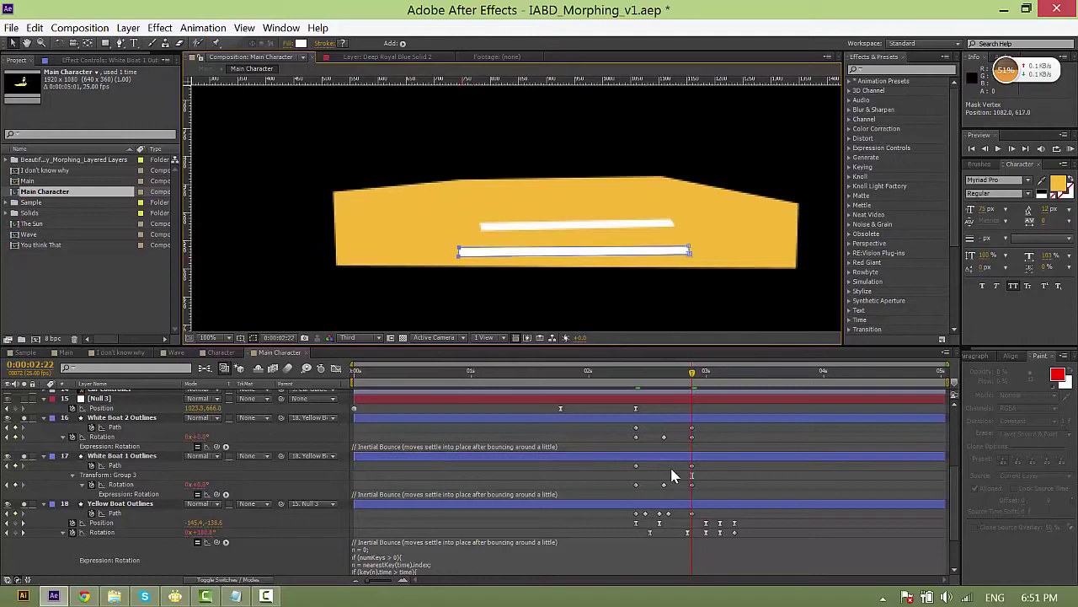
key(ctrl+s)
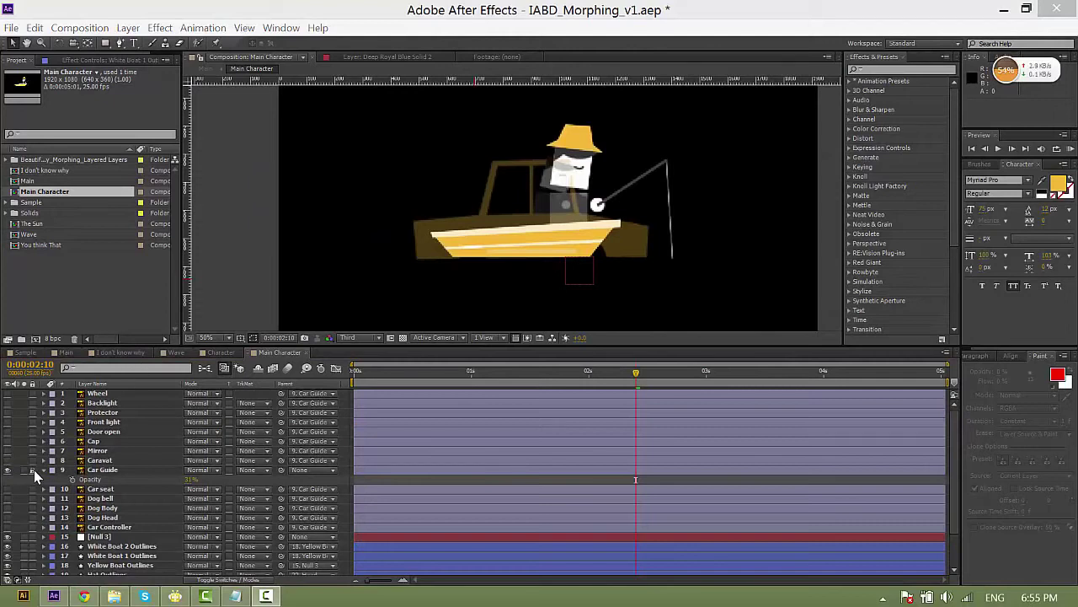
Delete the Car Guide layer and show the Backlight, Protector, Front light, Door open, Mirror, Car seat and Car Controller layers.
click(89, 470)
key(Delete)
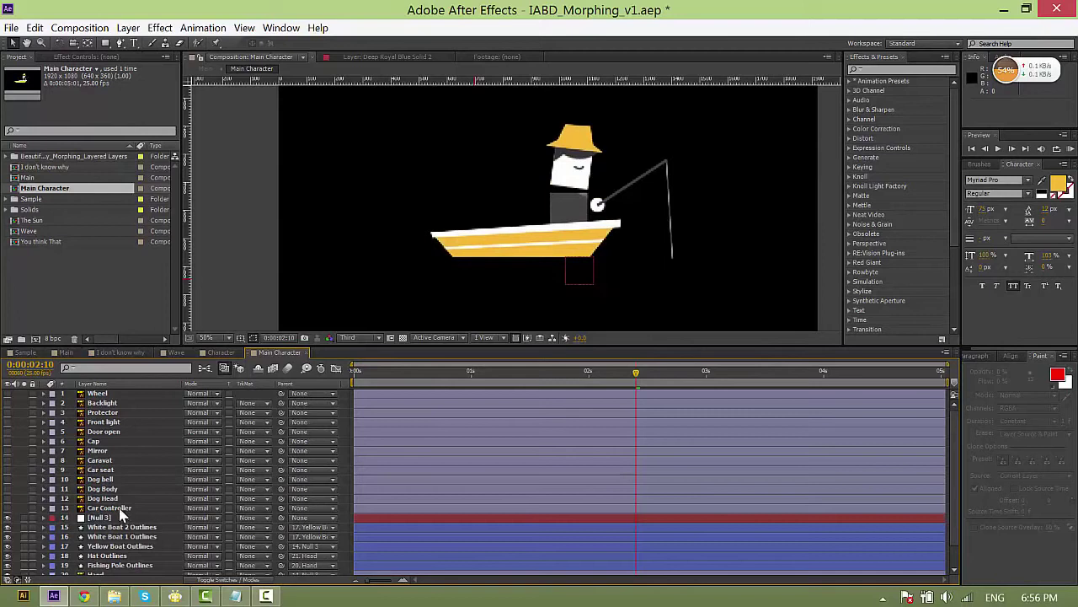
click(7, 403)
click(103, 405)
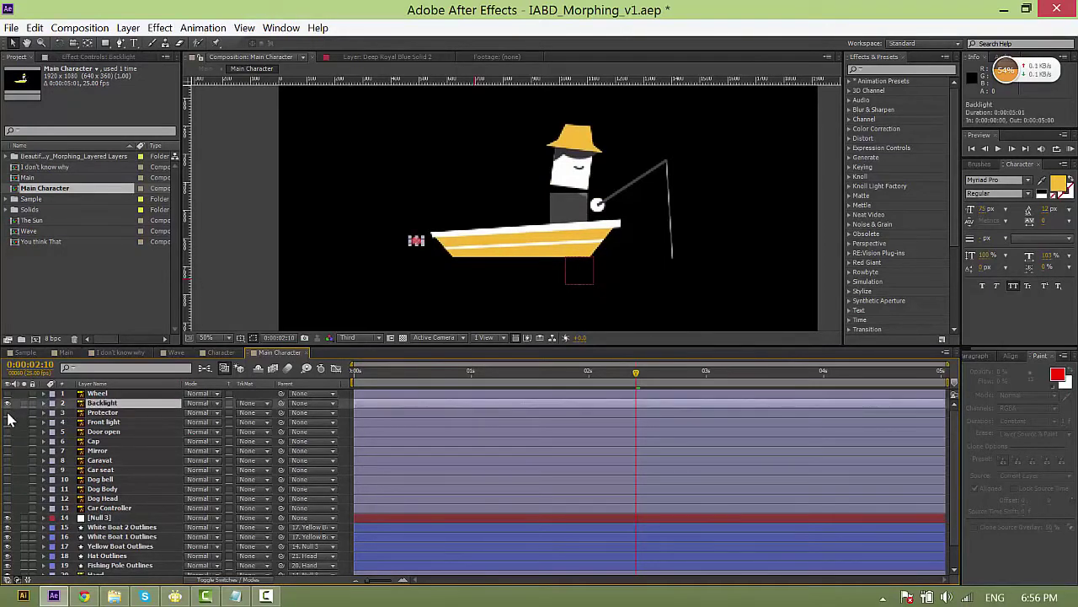
click(7, 431)
click(8, 451)
click(76, 469)
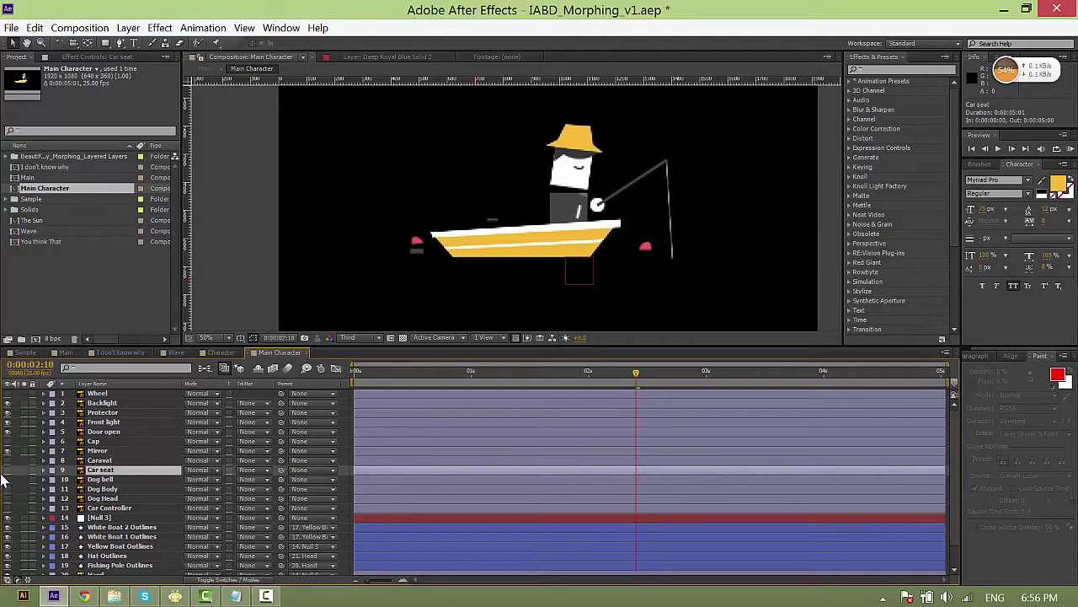
click(8, 470)
click(118, 478)
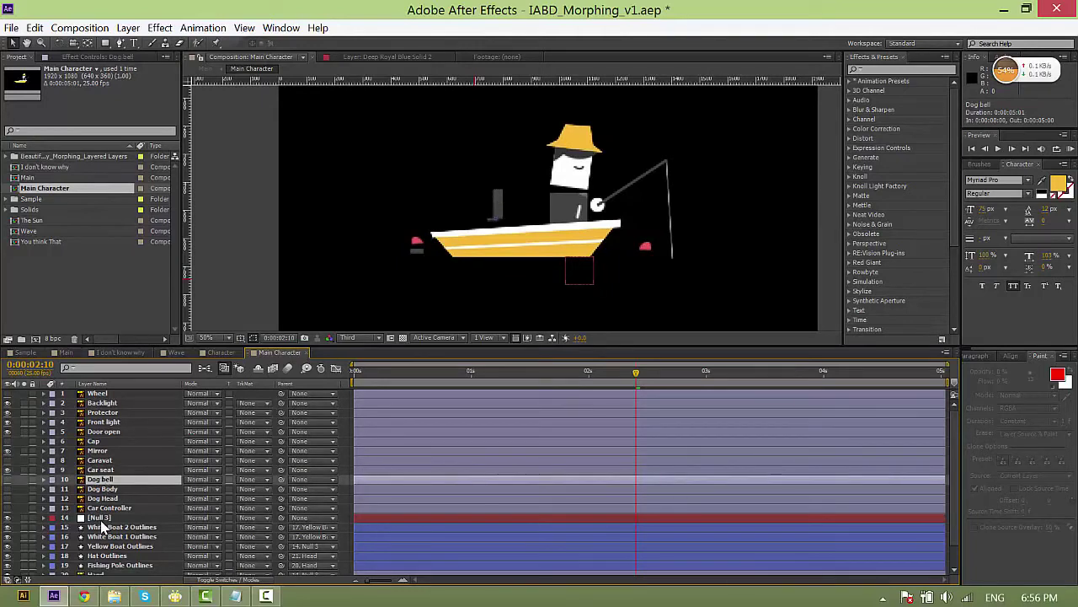
click(98, 509)
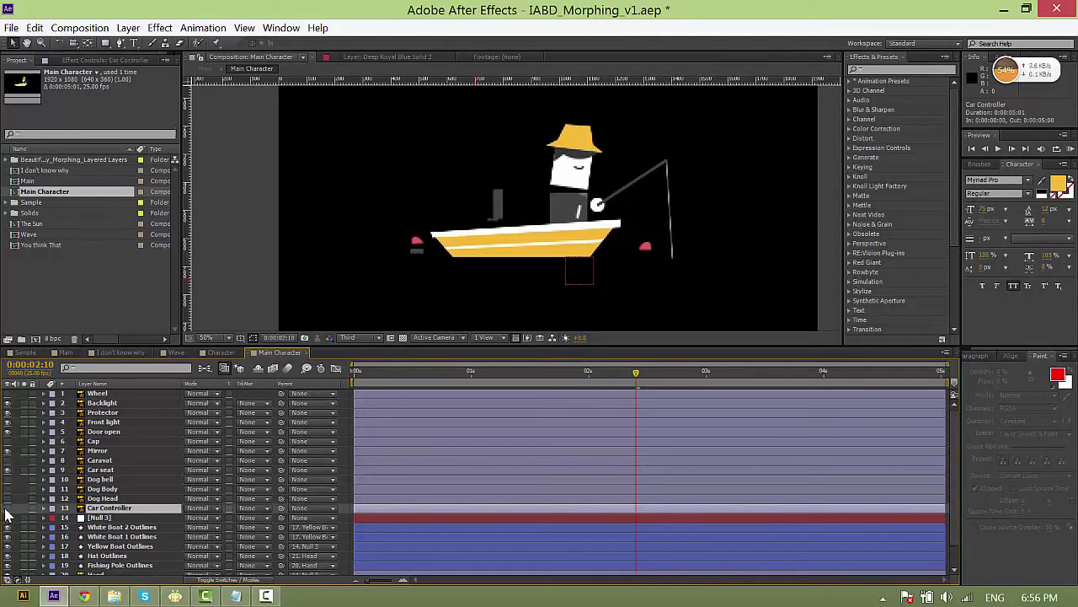
Move the three dog layers and the Cap layer above Wheel in the layer stack, and make Wheel visible.
click(110, 478)
shift+click(106, 498)
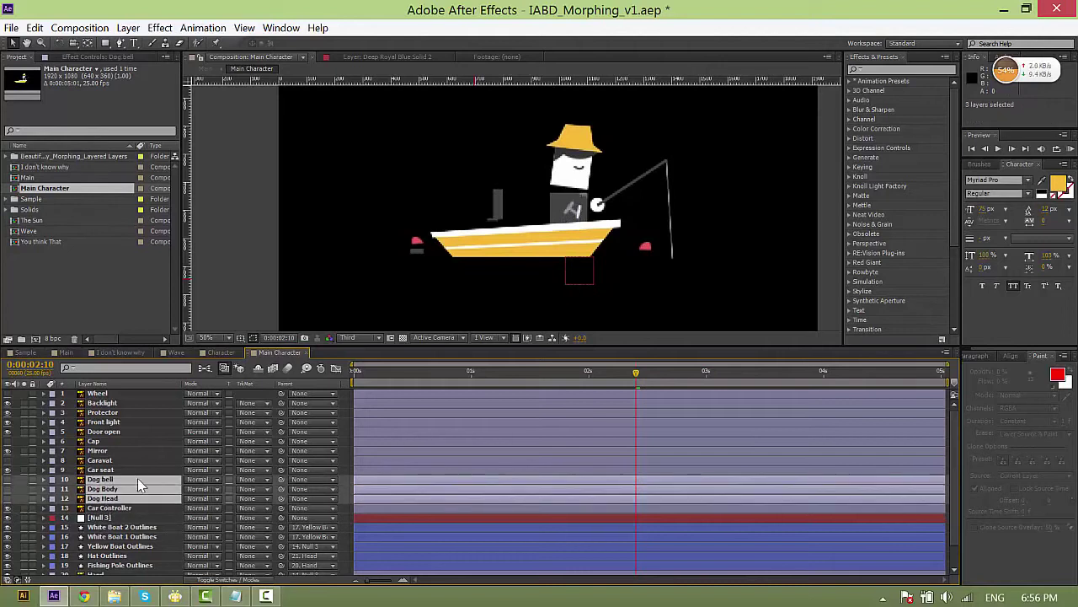
drag(114, 485, 107, 393)
click(97, 422)
click(8, 422)
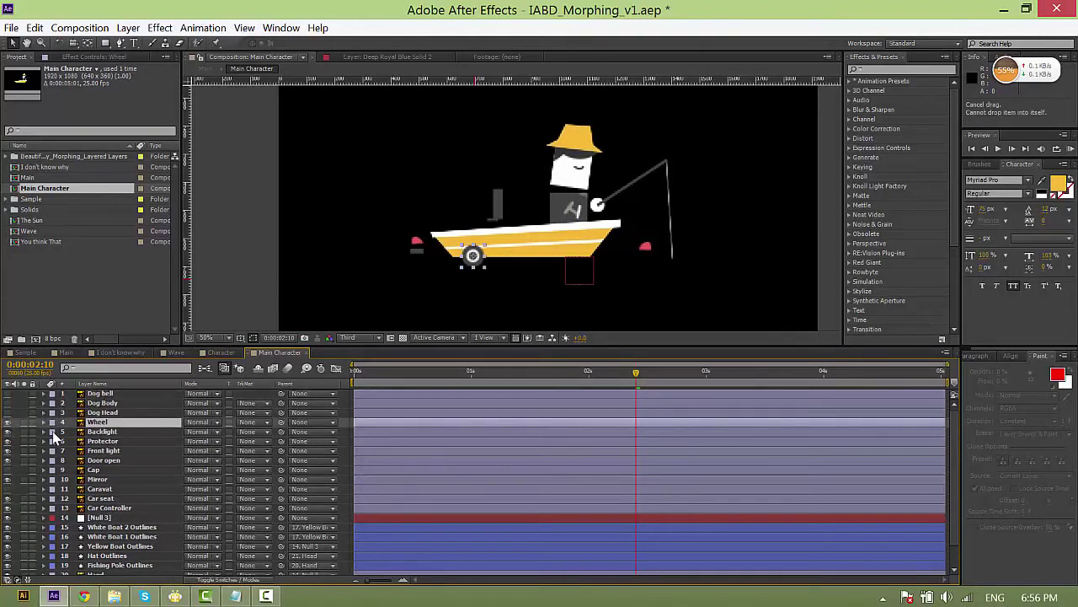
drag(98, 472, 116, 424)
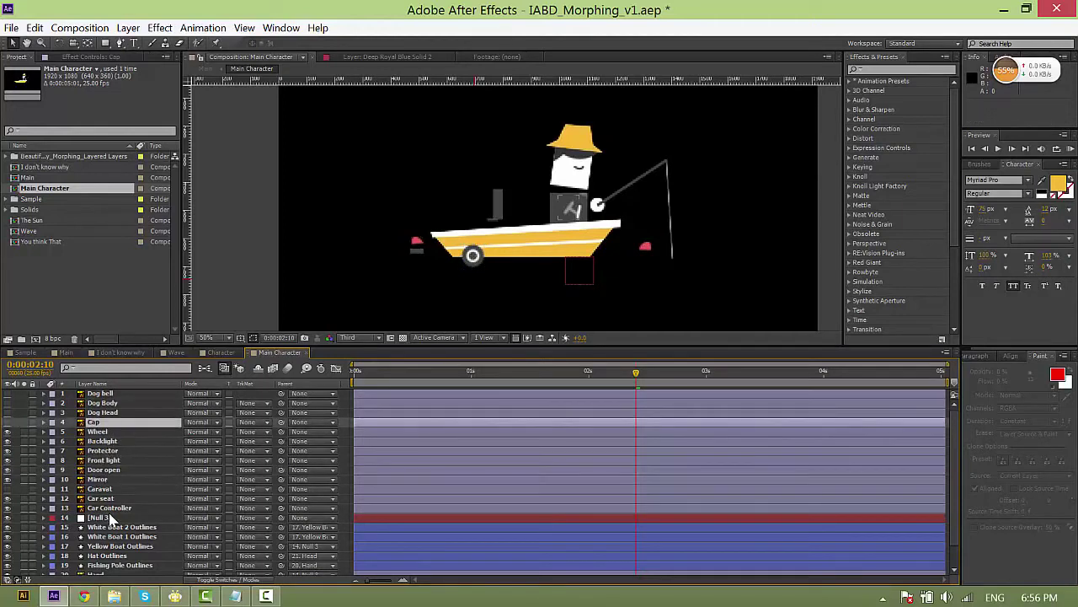
Solo the White Boat 2, White Boat 1 and Yellow Boat Outlines layers, and select the Mirror layer.
scroll(156, 482, down, 2)
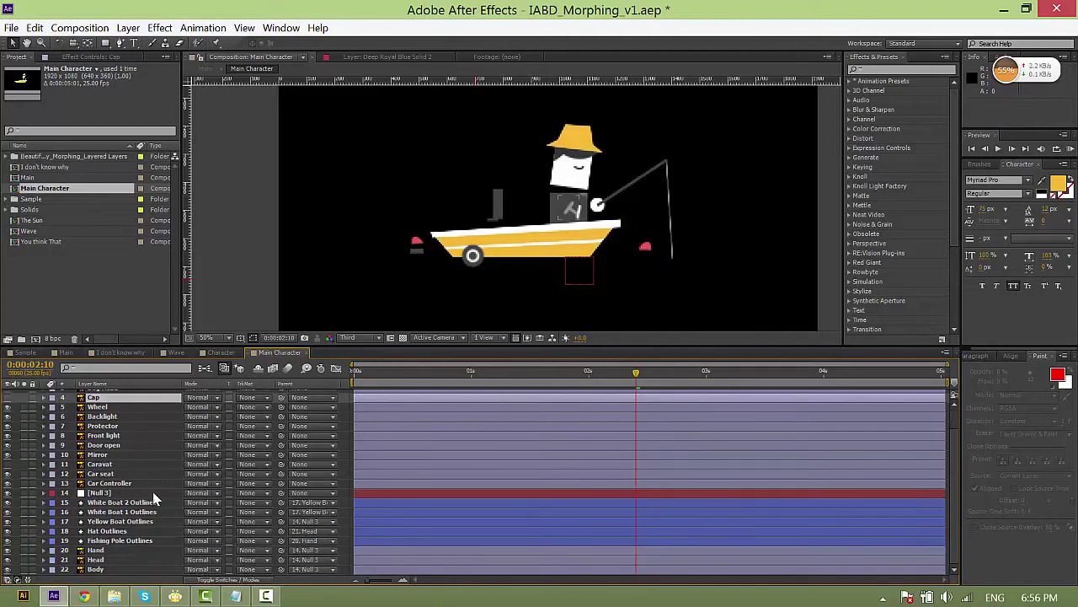
click(106, 540)
click(112, 503)
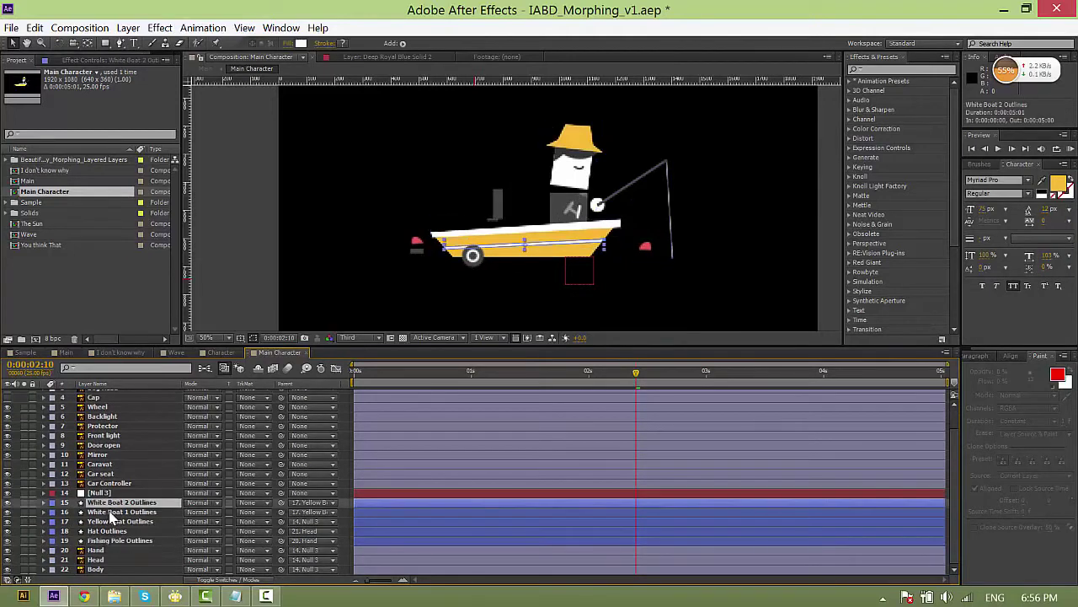
shift+click(107, 521)
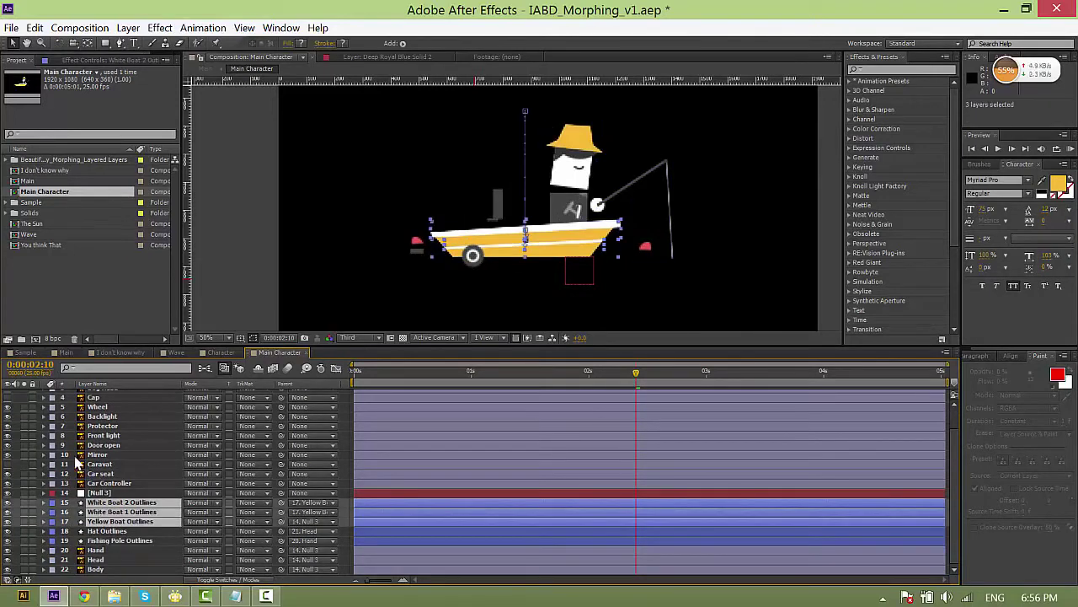
click(24, 503)
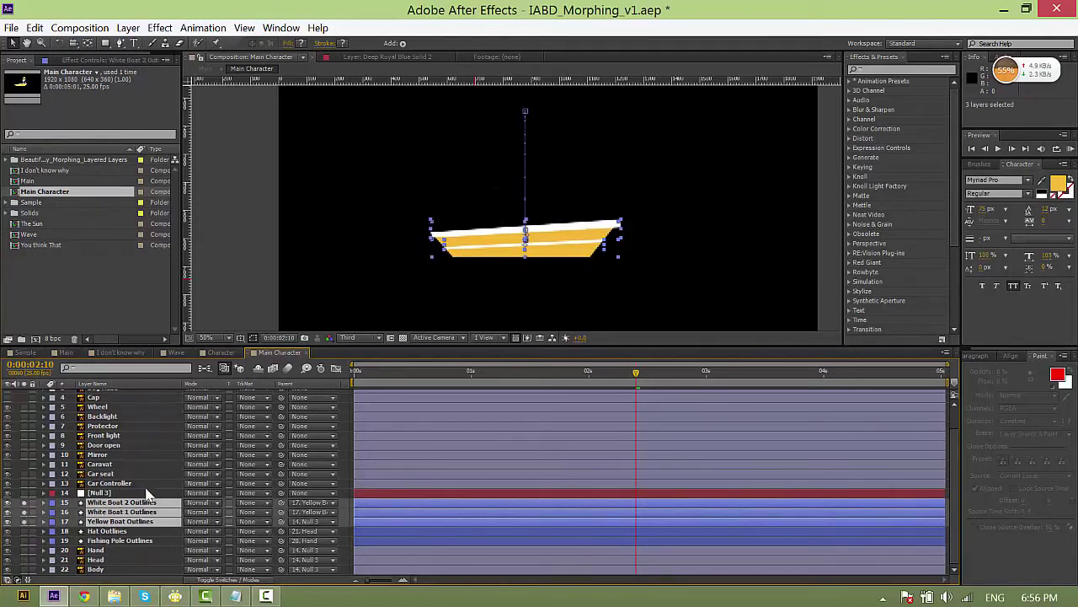
scroll(194, 493, up, 2)
click(97, 478)
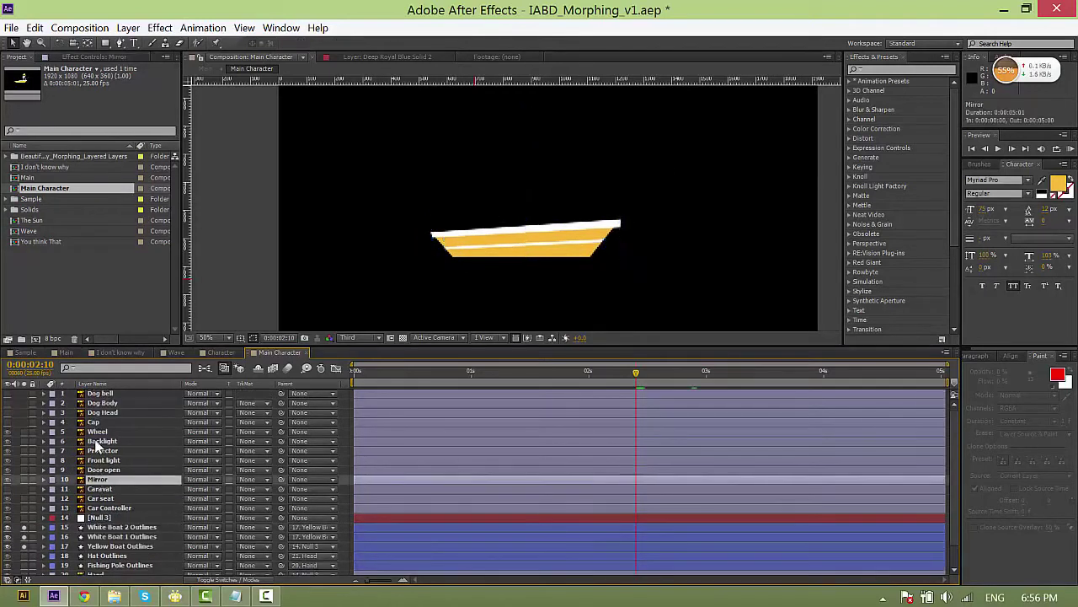
Solo the car part layers from Wheel through Mirror together with the boat outlines.
shift+click(97, 431)
click(24, 432)
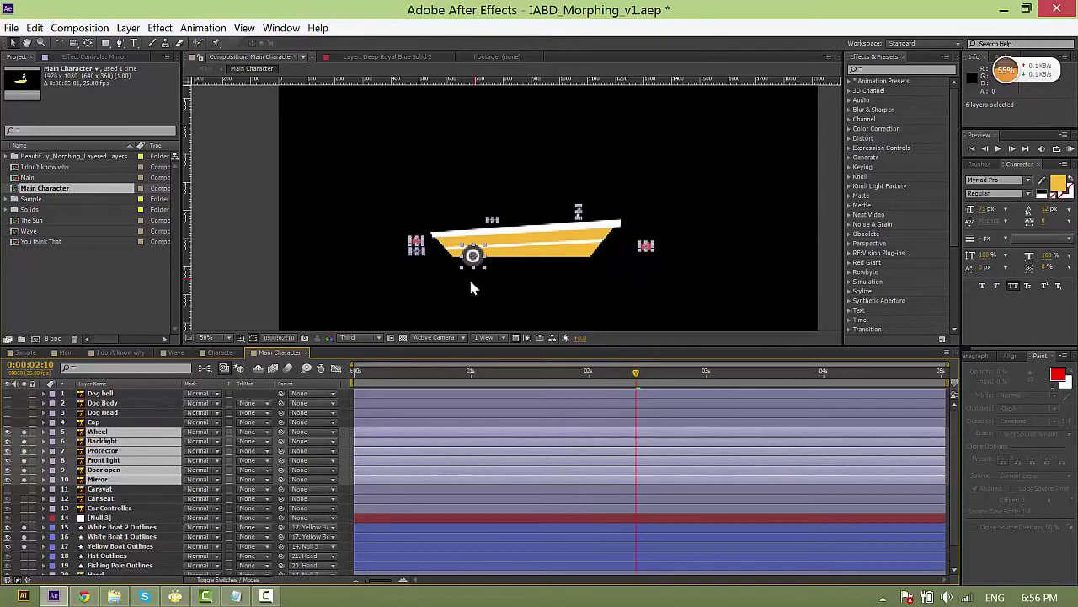
scroll(553, 243, up, 2)
key(space)
drag(515, 260, 502, 214)
scroll(647, 508, down, 1)
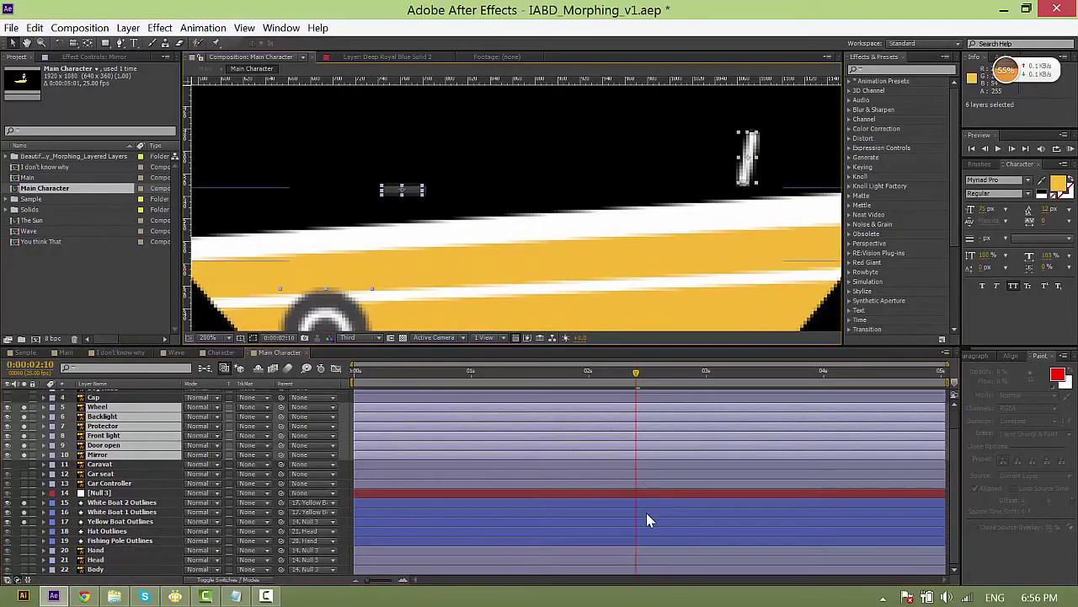
Reveal the keyframes of the three boat outline layers and play the car shape from 0:00:02:22 to about 0:00:04:12.
click(120, 504)
shift+click(144, 522)
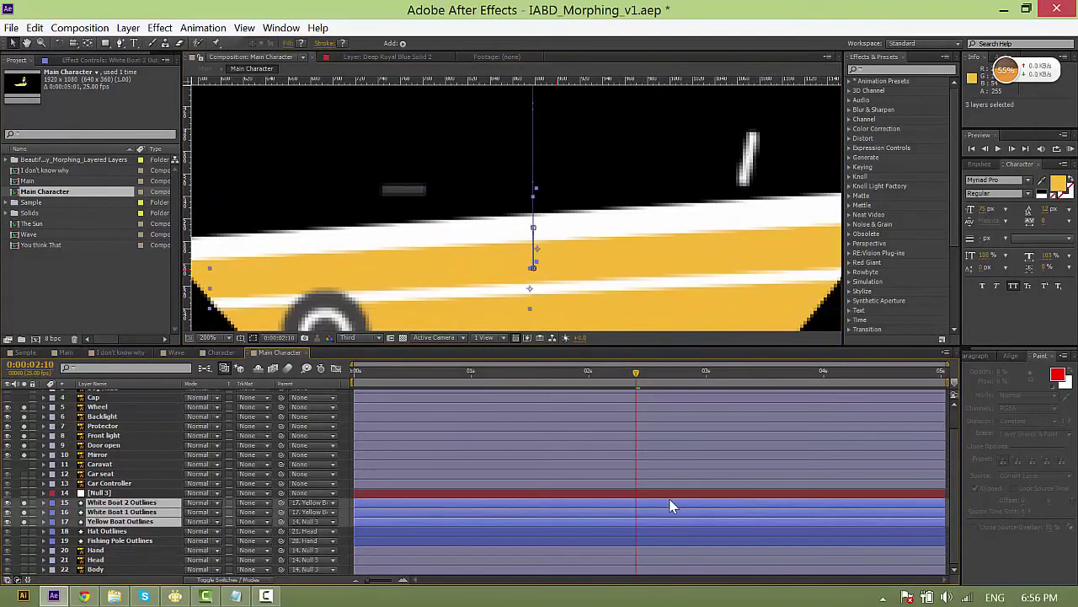
key(u)
drag(639, 387, 683, 386)
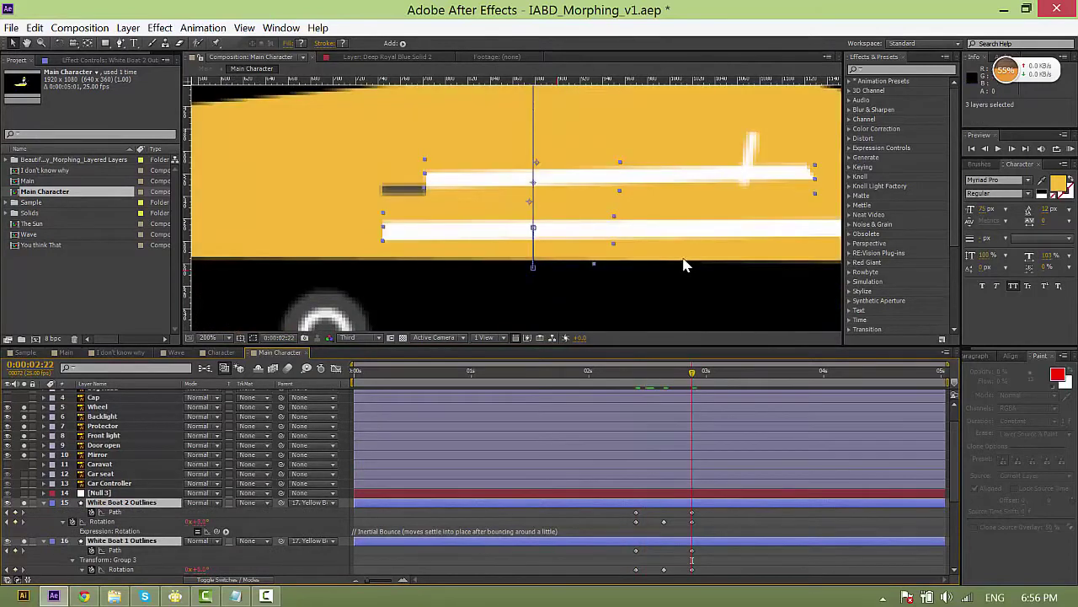
scroll(683, 262, down, 2)
key(space)
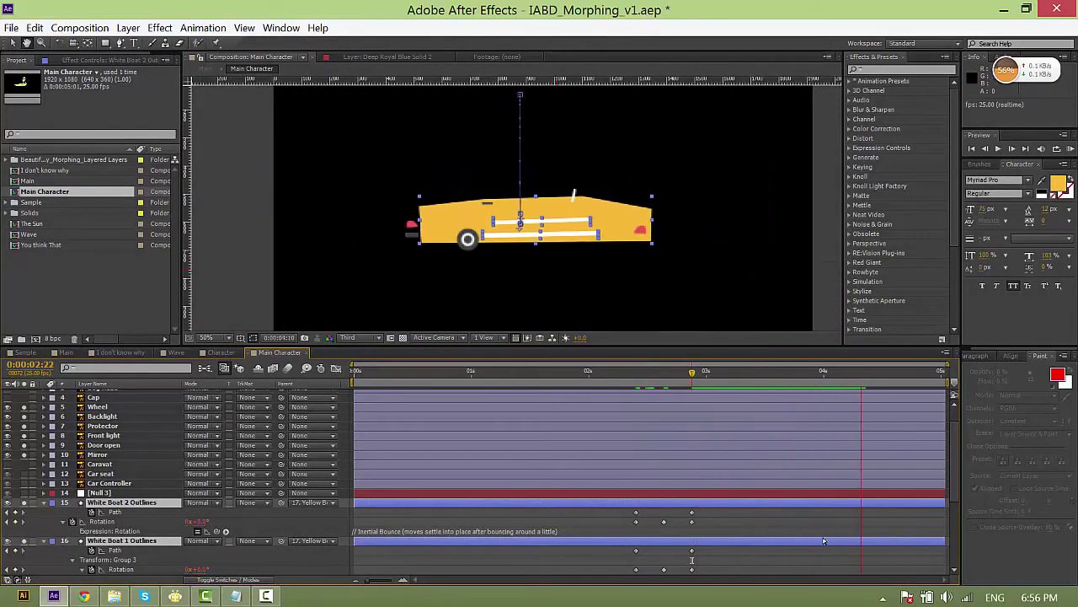
click(780, 519)
scroll(503, 234, up, 1)
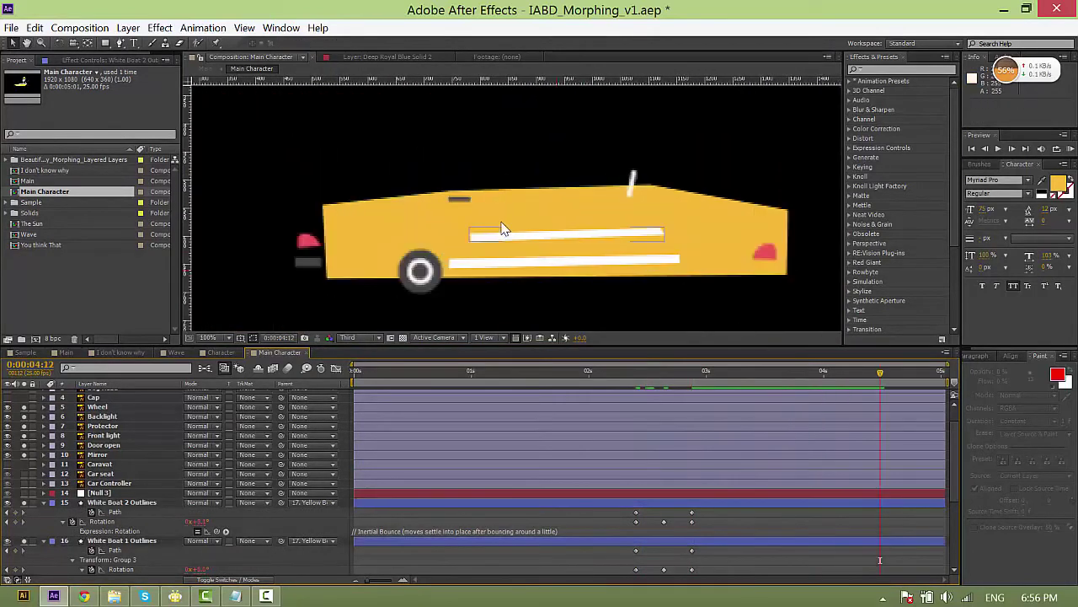
Move the Backlight and Protector together 34 px horizontally onto the car's rear edge.
click(310, 243)
shift+click(307, 264)
drag(306, 264, 326, 264)
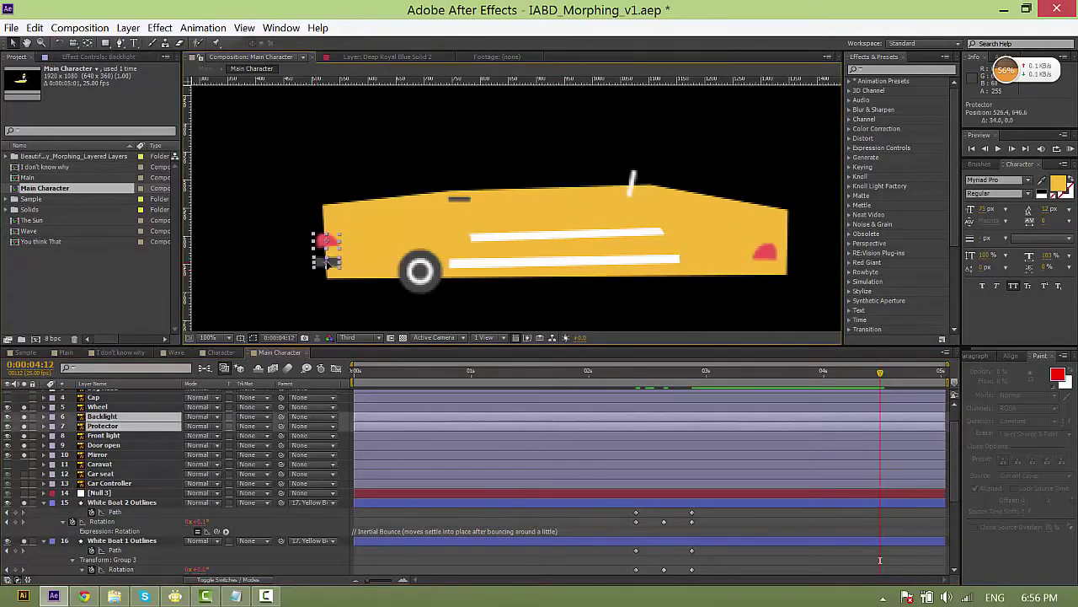
Move the Front light onto the car's front edge and shift the Mirror and Door open handle toward the front, the handle by 65 px.
drag(775, 252, 703, 271)
drag(534, 193, 560, 193)
drag(363, 212, 400, 211)
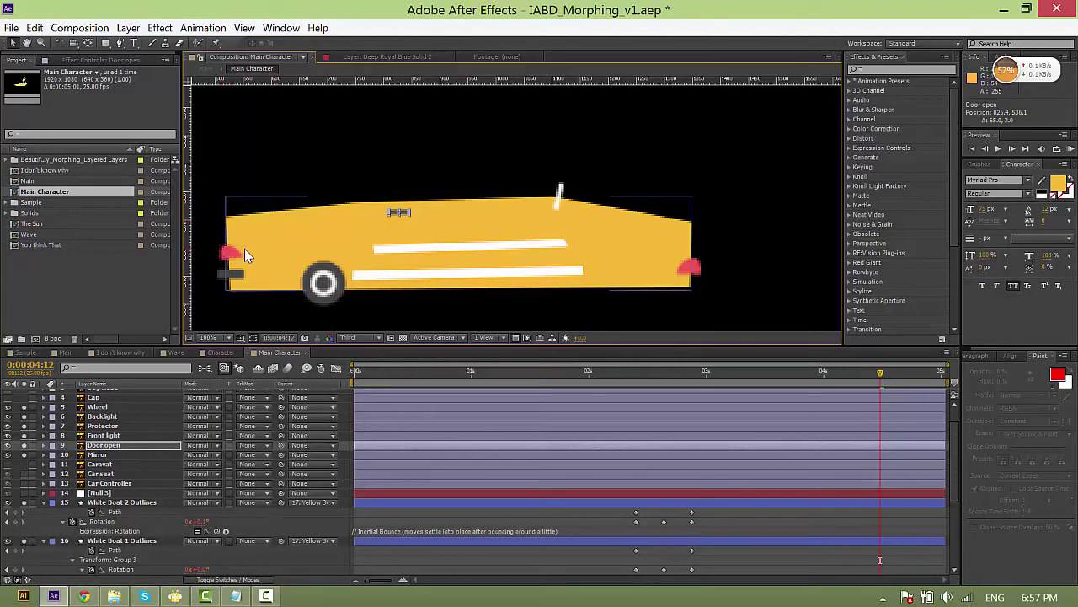
scroll(522, 207, down, 2)
scroll(523, 217, up, 2)
drag(503, 222, 542, 224)
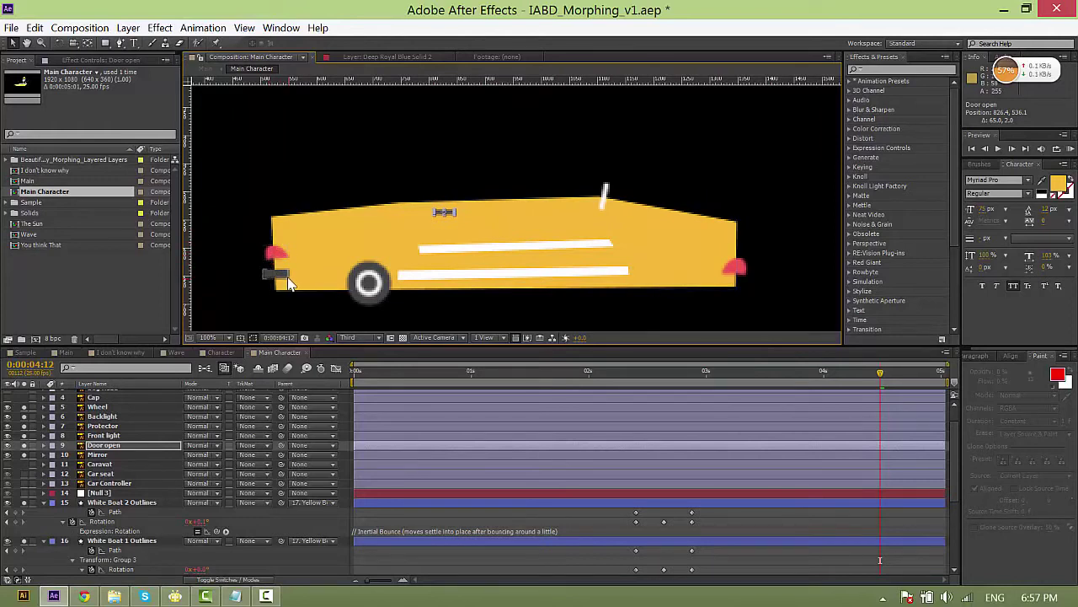
Make the six layers from Wheel through Mirror start at 0:00:04:05.
click(99, 416)
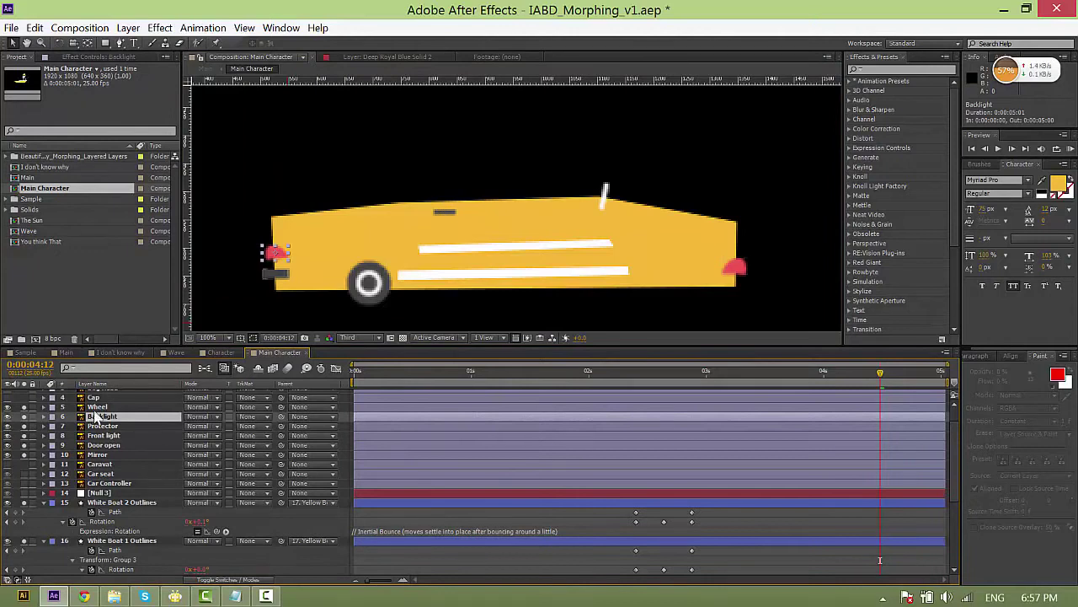
click(99, 408)
shift+click(98, 456)
drag(354, 416, 848, 417)
drag(881, 373, 861, 385)
key(i)
click(773, 450)
Add Rotation and Scale keyframes to the Wheel layer and place both at 0:00:04:12.
click(271, 252)
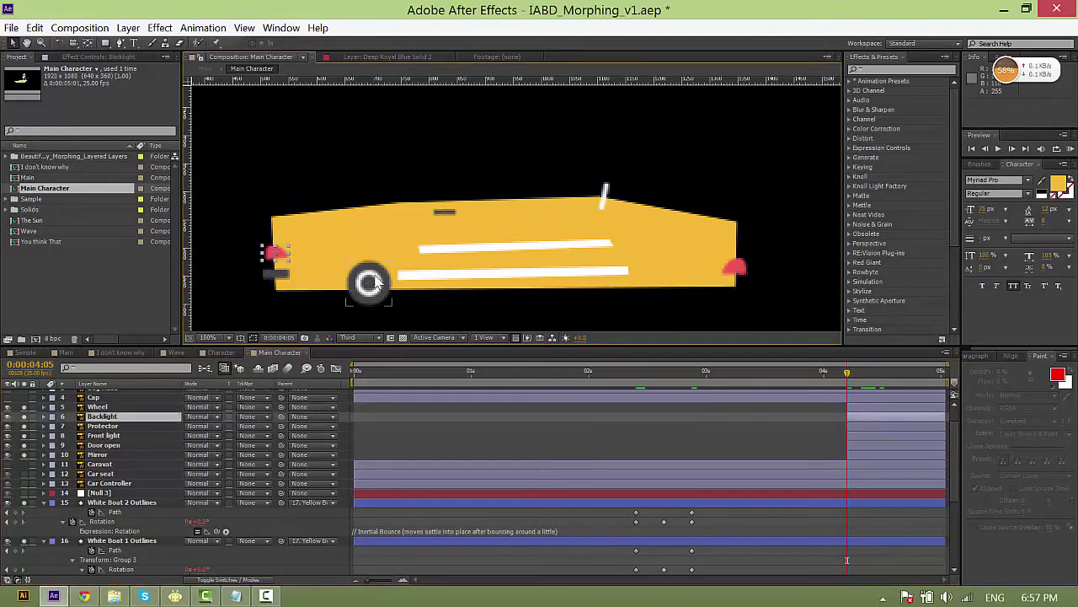
click(371, 282)
key(r)
click(73, 416)
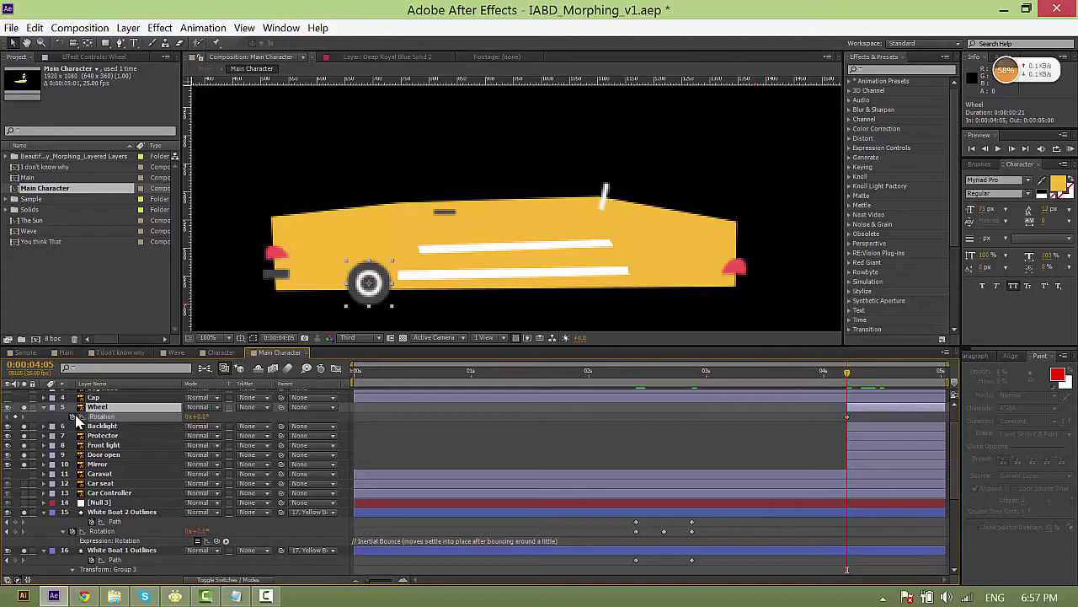
key(shift+s)
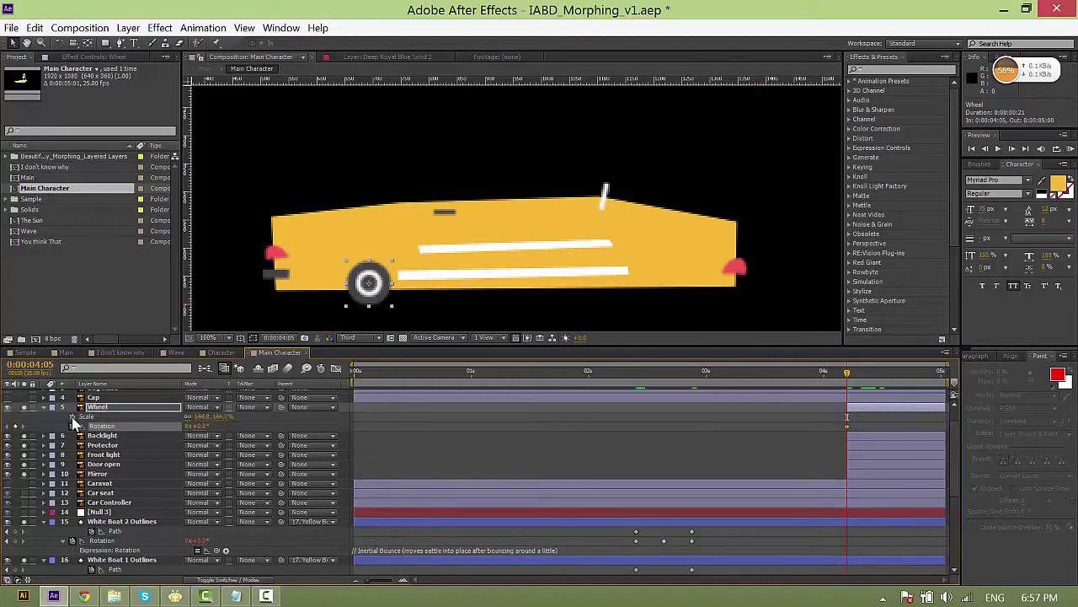
click(72, 416)
drag(827, 437, 872, 426)
click(919, 429)
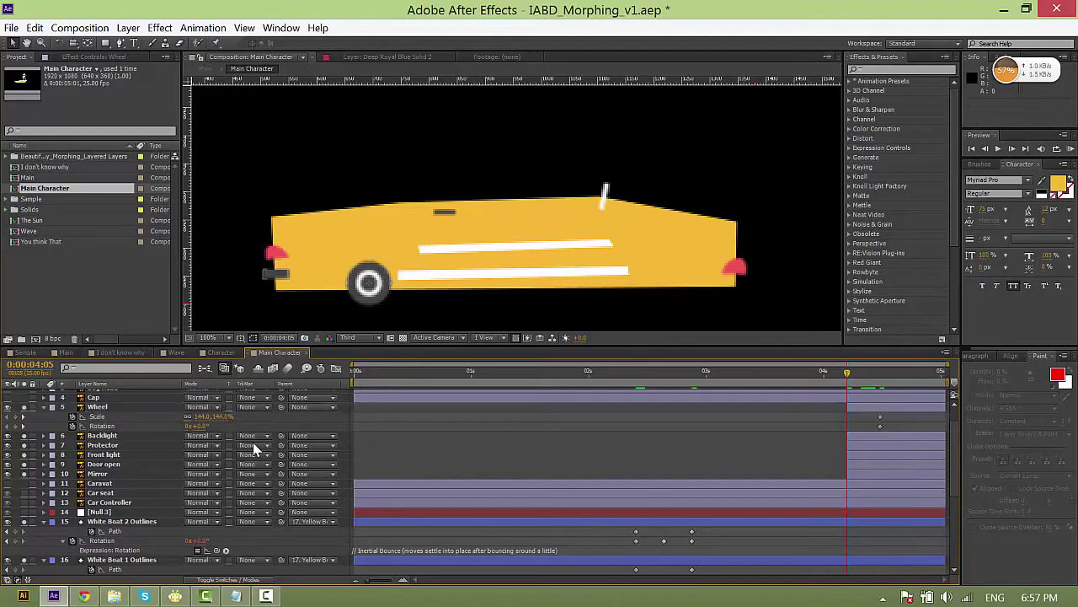
At 0:00:04:05, set the Wheel's Scale to 0% and its Rotation to -110°.
click(219, 416)
text(0)
key(Return)
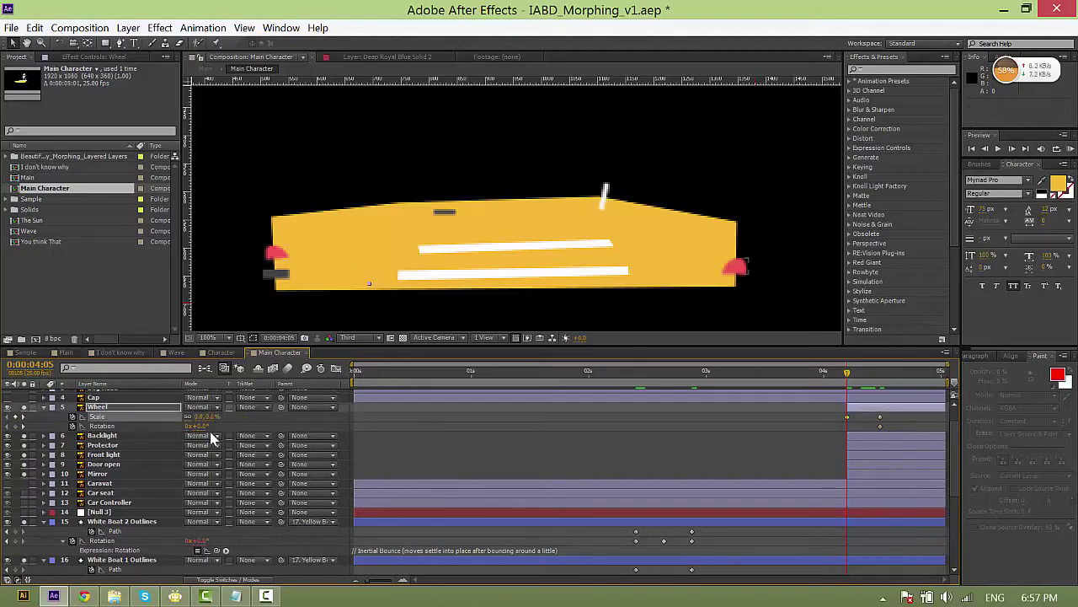
drag(171, 418, 158, 417)
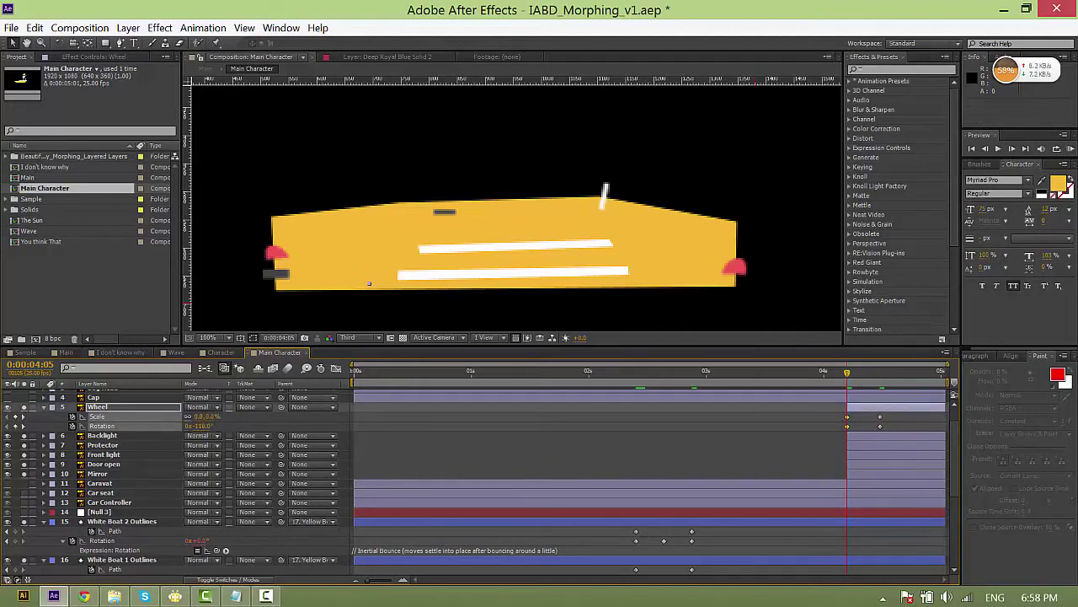
Apply the Inertial Bounce expression from the Kinetic Expression Notepad file to the Wheel's Rotation and preview the animation.
click(265, 595)
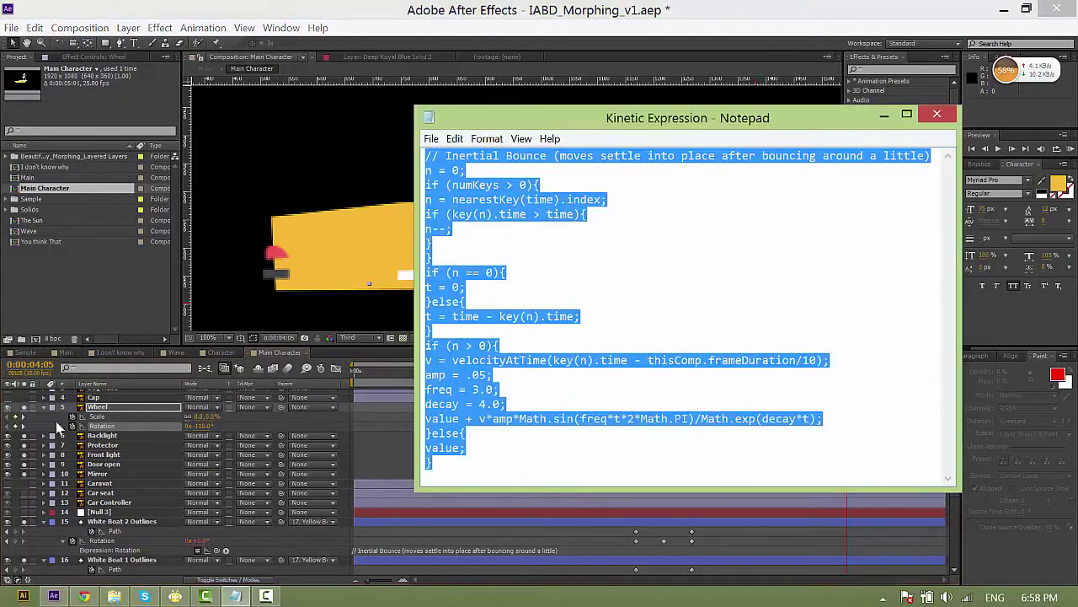
click(277, 413)
alt+click(73, 425)
text(// Inertial Bounce (moves settle into place after bouncing around a little) n = 0; if (numKeys > 0){ n = nearestKey(time).index; if (key(n).time > time){ n--; } } if (n == 0){ t = 0; }else{ t = time - key(n).time; } if (n > 0){ v = velocityAtTime(key(n).time - thisComp.frameDuration/10); amp = .05; freq = 3.0; decay = 4.0; value + v*amp*Math.sin(freq*t*2*Math.PI)/Math.exp(decay*t); }else{ value; })
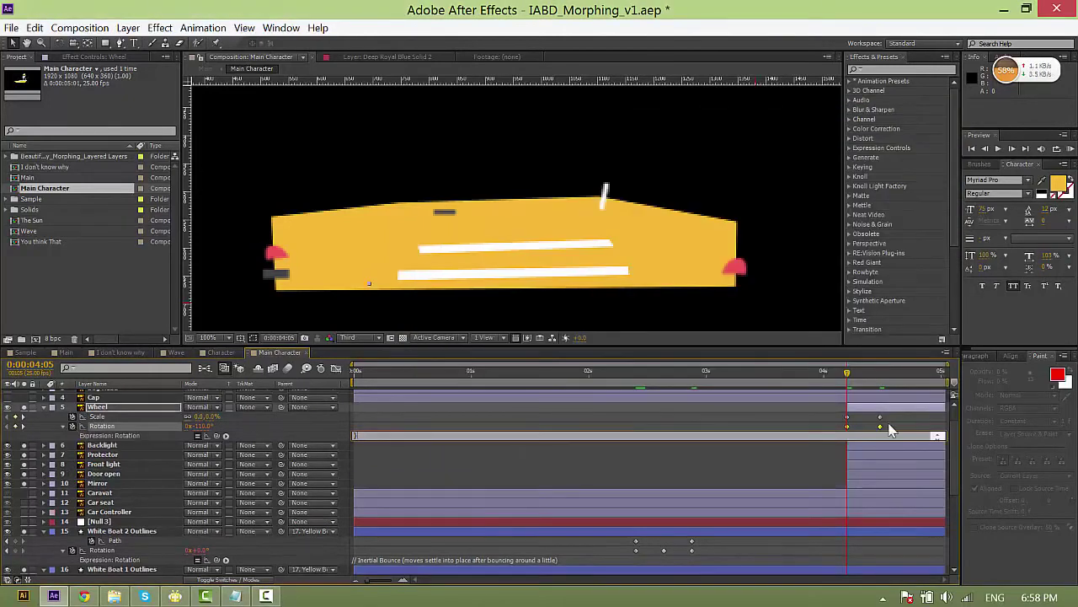
click(832, 425)
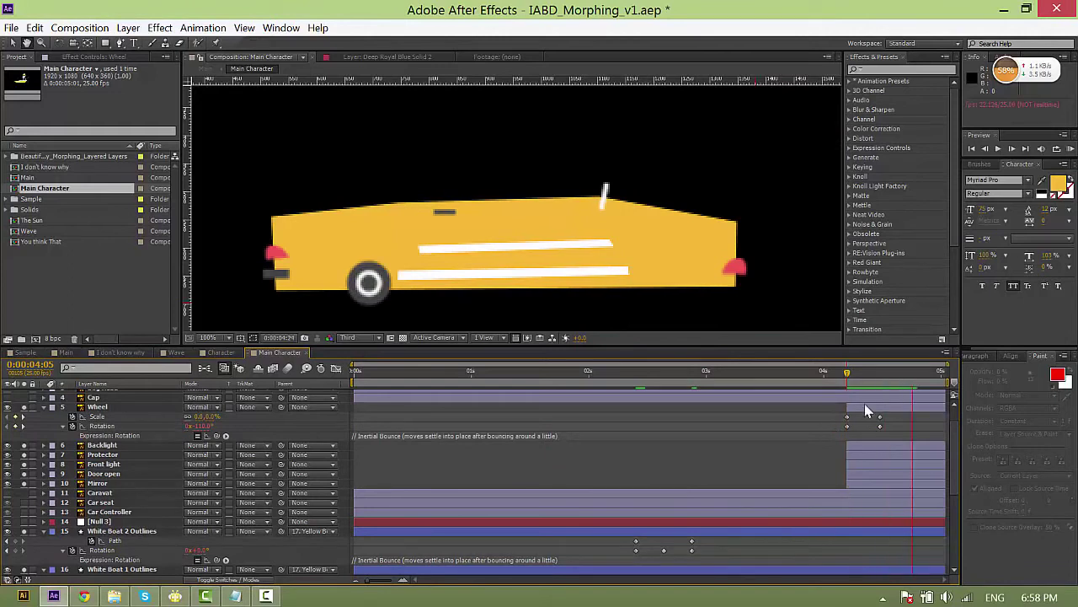
click(863, 405)
click(847, 373)
click(901, 433)
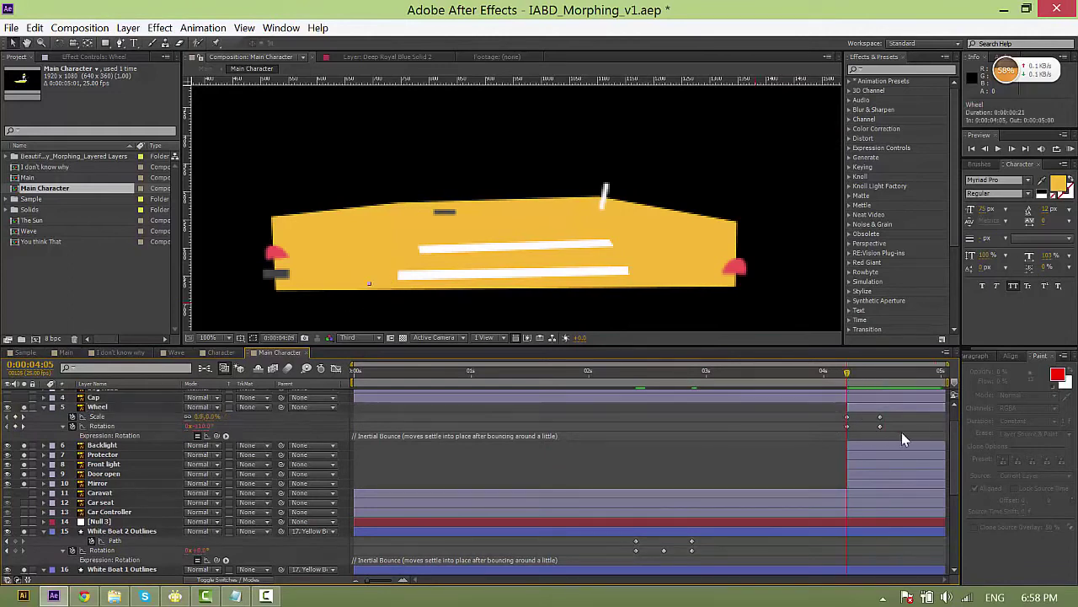
Go to 0:00:04:12 and remove the Wheel's Scale and Rotation keyframes.
click(862, 447)
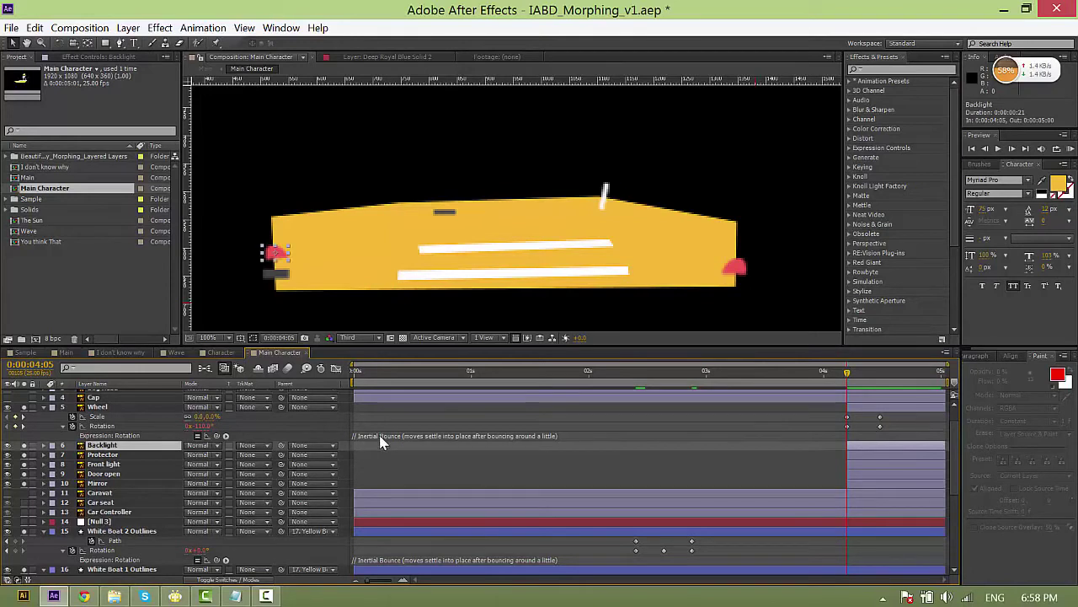
click(880, 372)
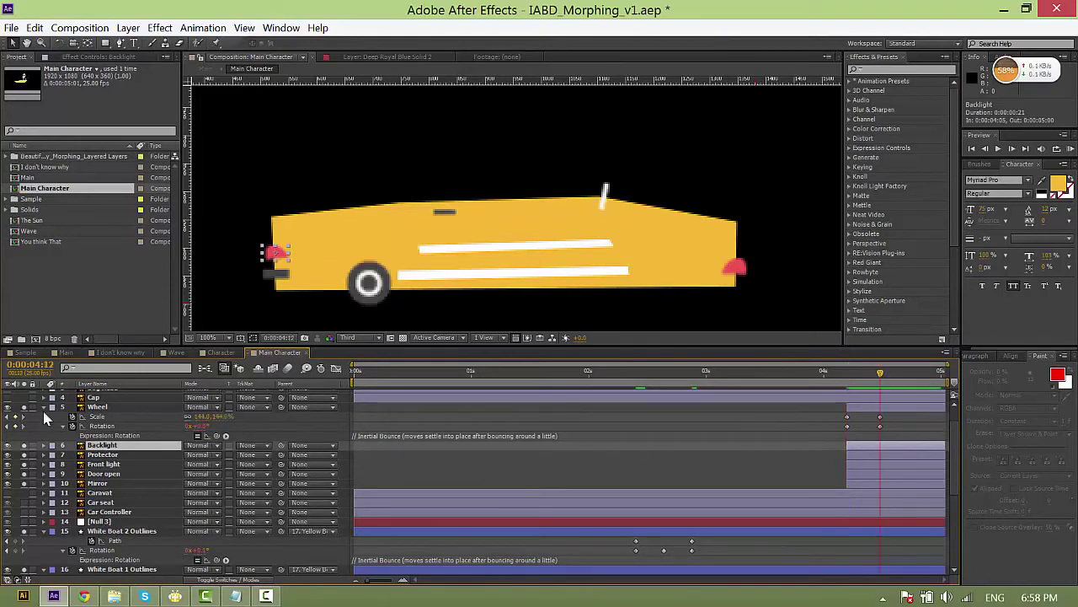
click(74, 426)
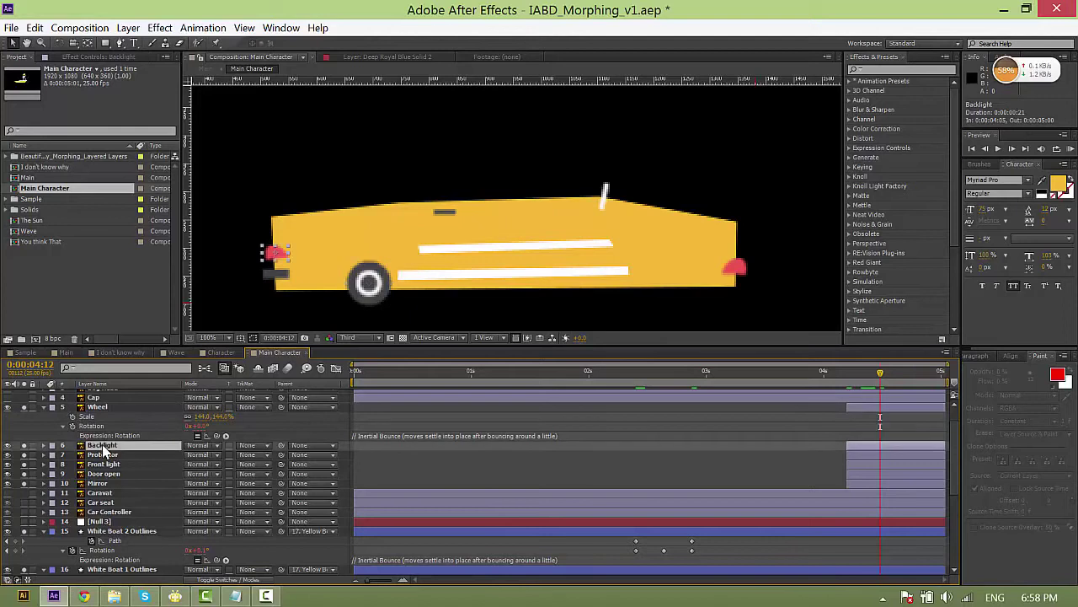
Keyframe the Backlight's current Scale and Rotation at 0:00:04:12, and set Scale 0% and Rotation 69° at 0:00:04:05.
key(r)
key(shift+s)
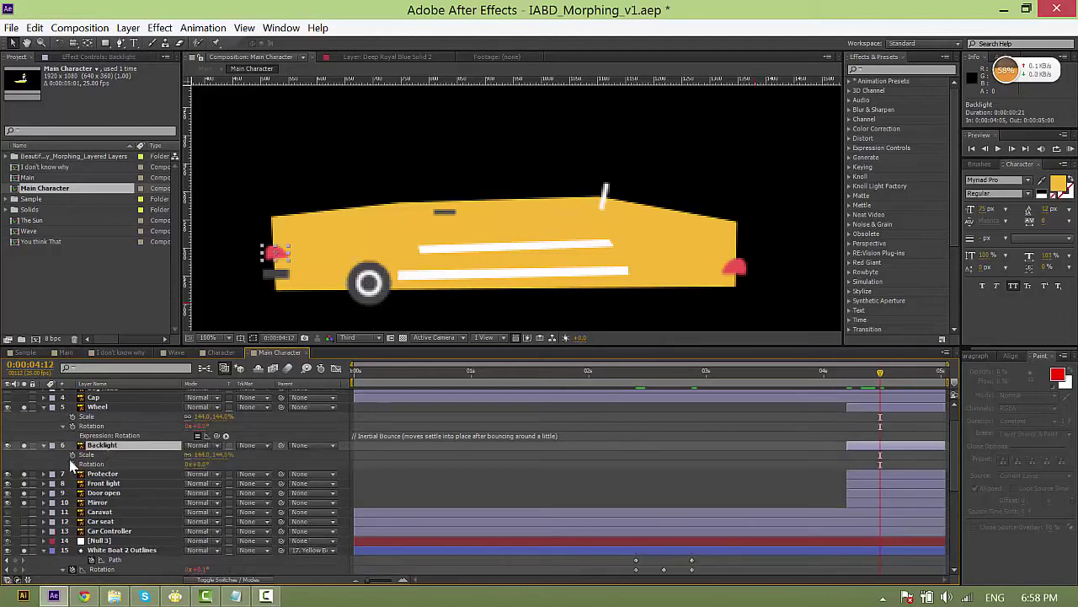
drag(73, 454, 72, 464)
click(847, 380)
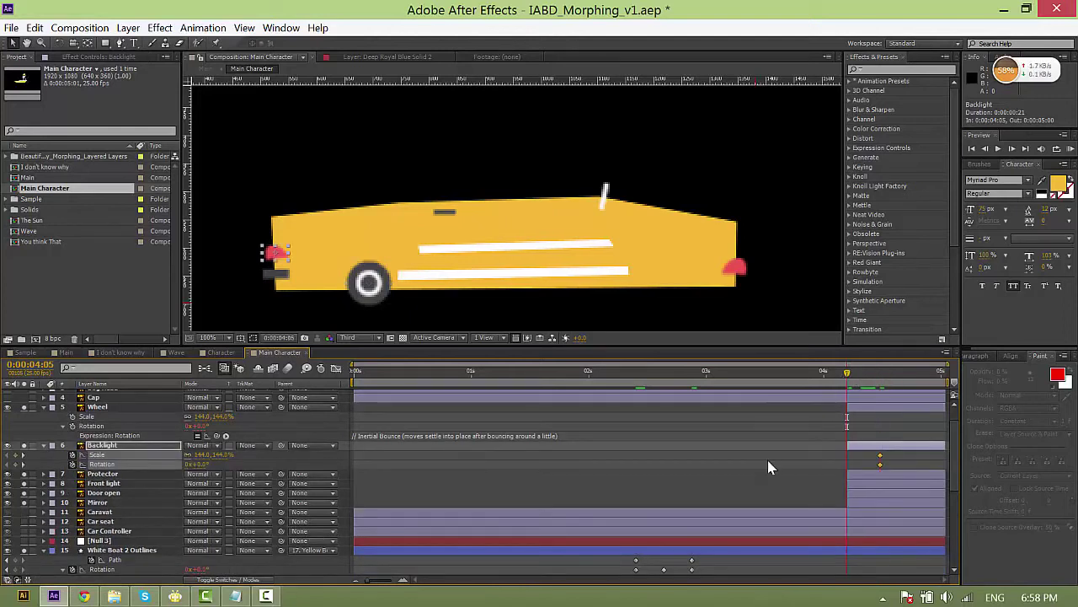
click(770, 464)
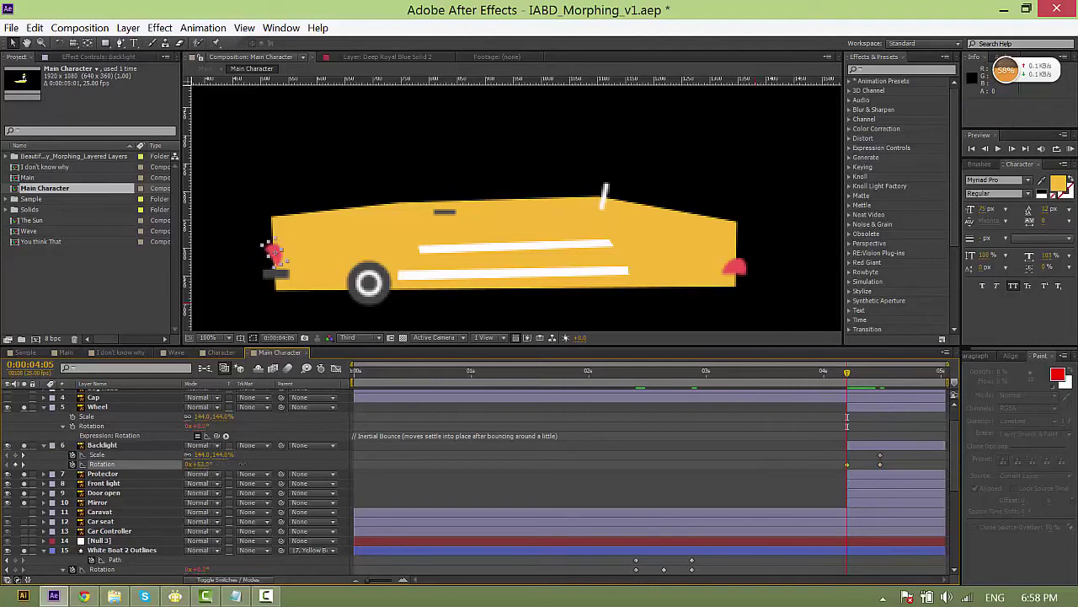
text(0)
key(Return)
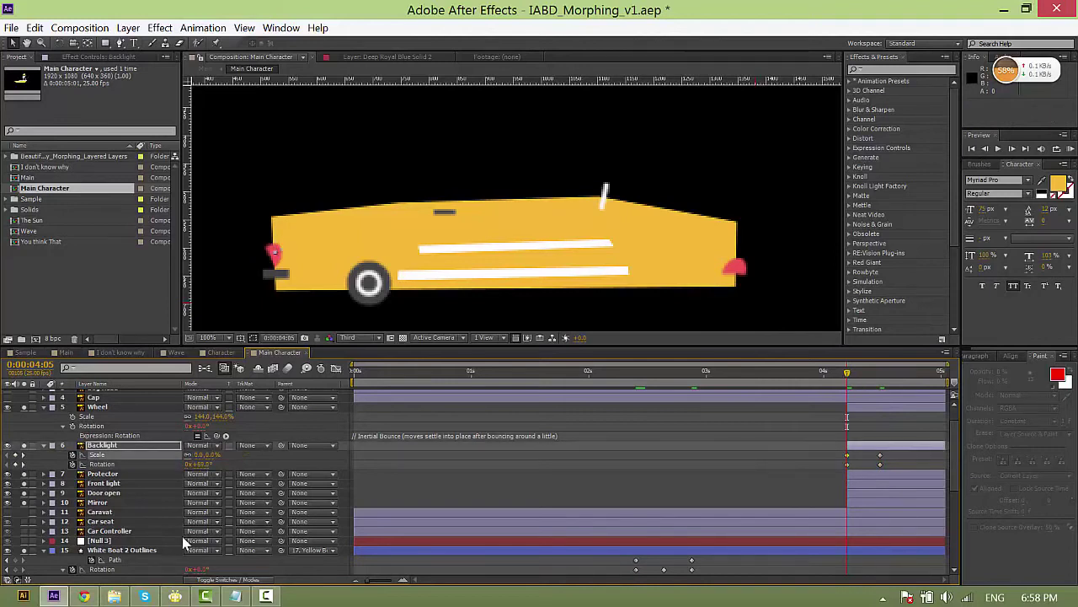
Copy the Inertial Bounce expression from the Kinetic Expression Notepad file and apply it to the Backlight's Rotation.
click(235, 595)
key(ctrl+a)
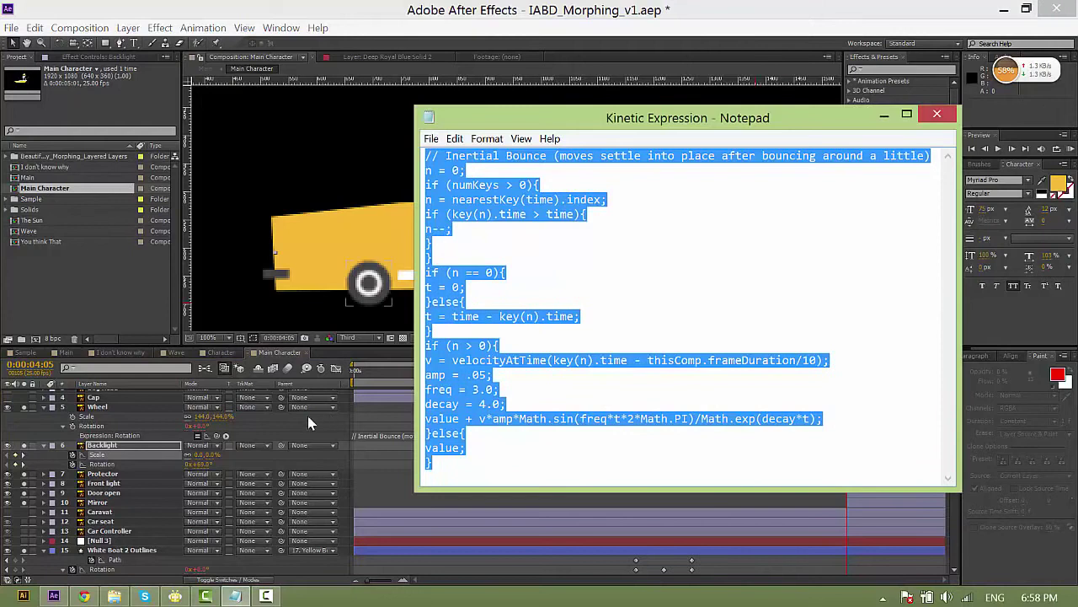
click(307, 415)
alt+click(72, 464)
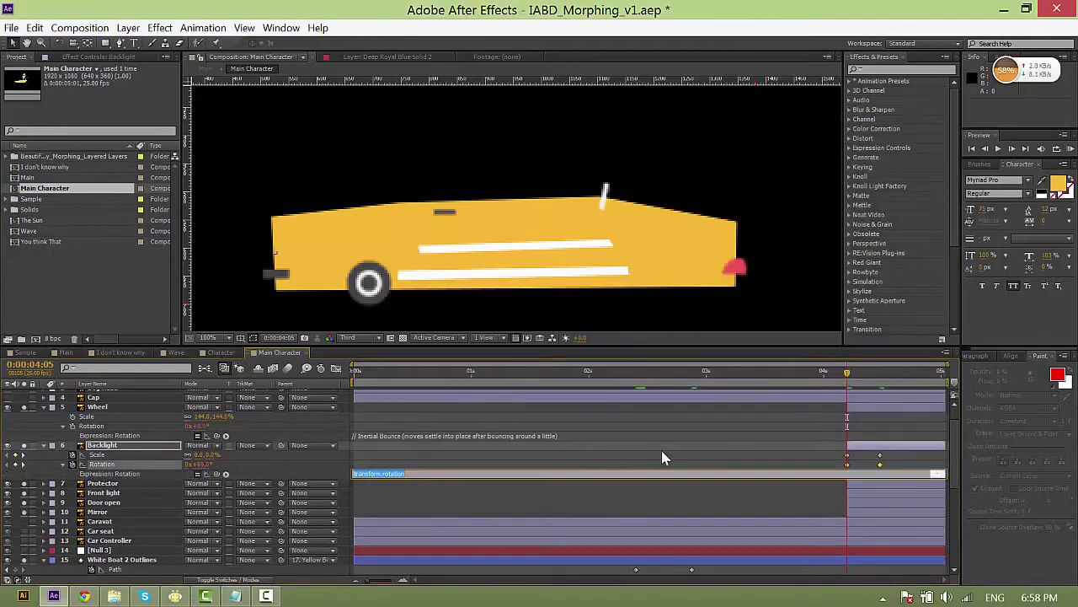
key(ctrl+v)
click(827, 461)
Apply Easy Ease to the Backlight's Scale keyframes and preview its appearance.
click(881, 455)
right_click(879, 452)
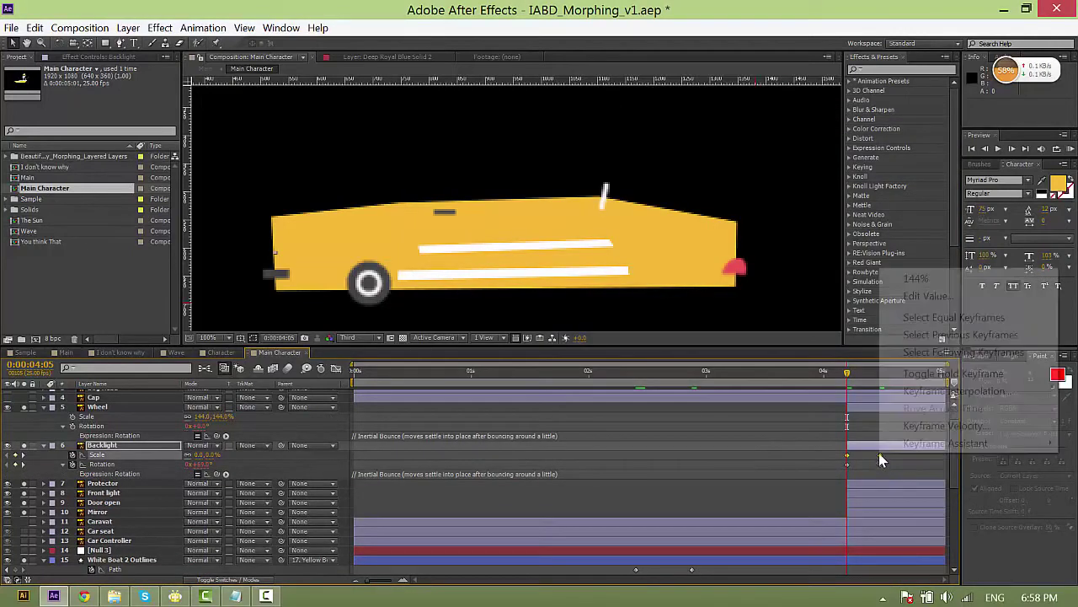
mouse_move(935, 443)
click(714, 478)
key(space)
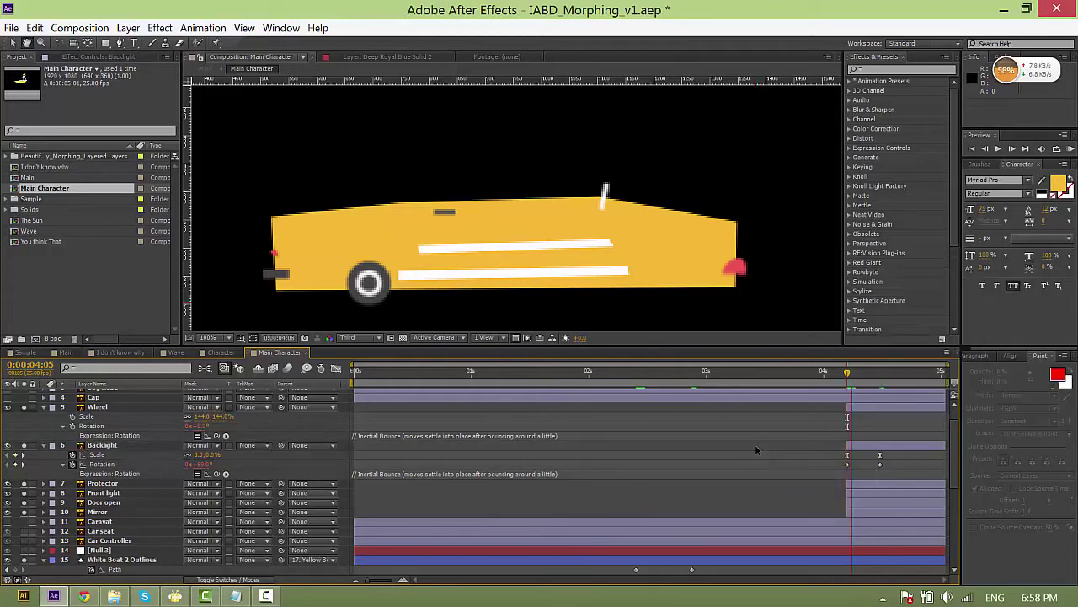
Move the Backlight's ending Scale and Rotation keyframes to 0:00:04:09 and preview the faster animation.
drag(879, 464, 866, 465)
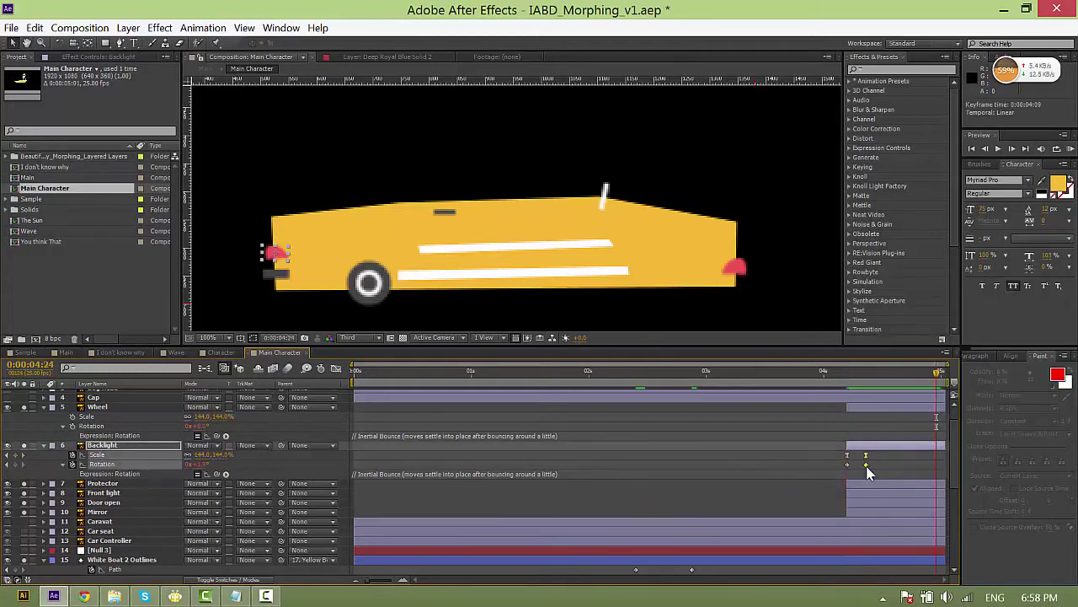
click(801, 450)
key(space)
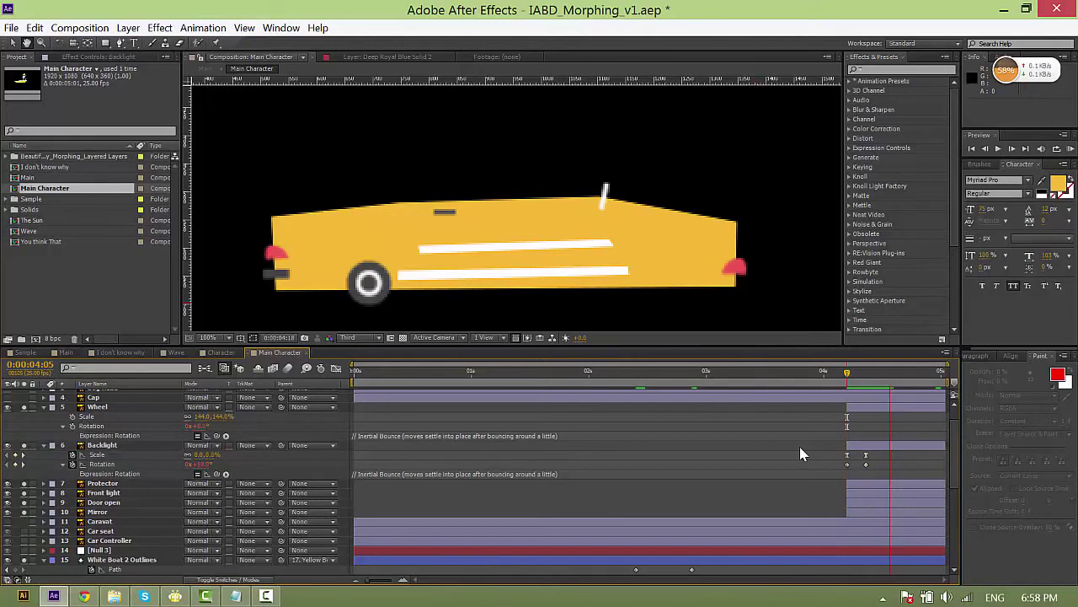
key(space)
Copy the Backlight's Scale and Rotation keyframes and paste them onto the Protector, Front light, Mirror and Door open layers.
drag(828, 457, 873, 465)
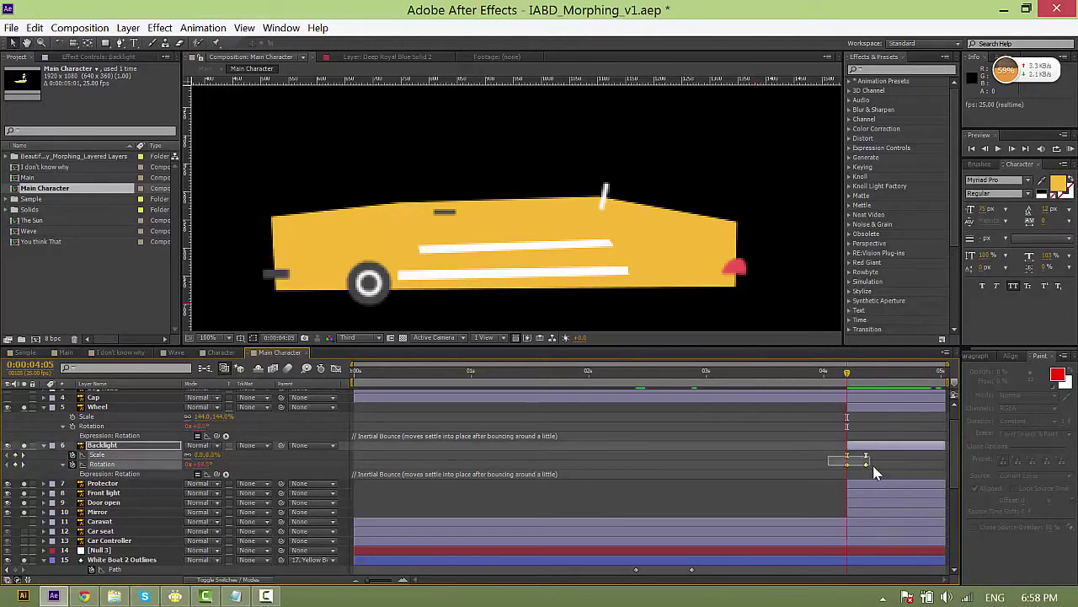
click(273, 276)
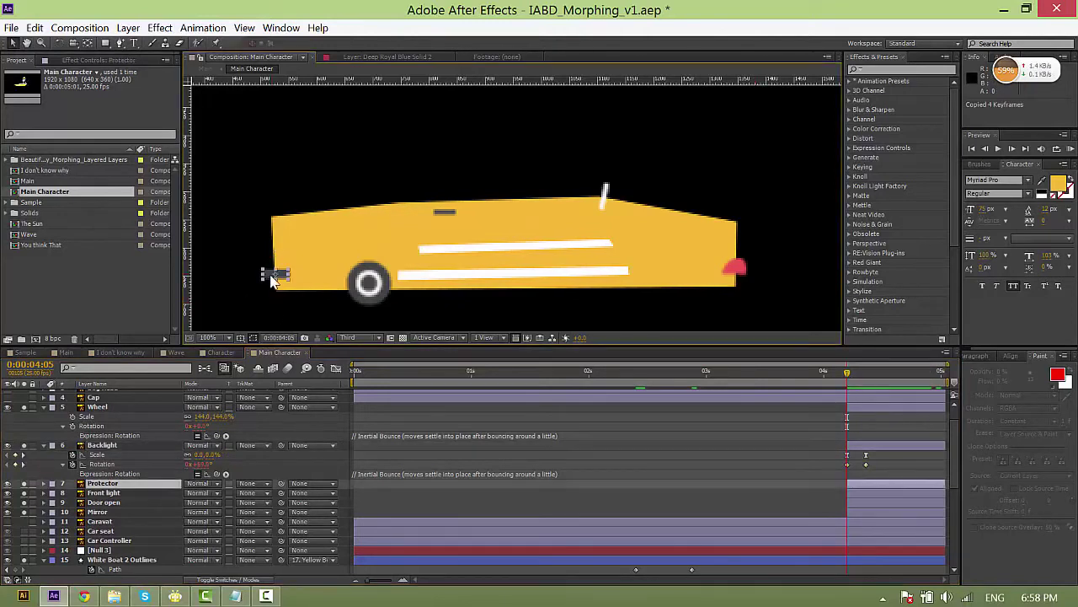
key(ctrl+v)
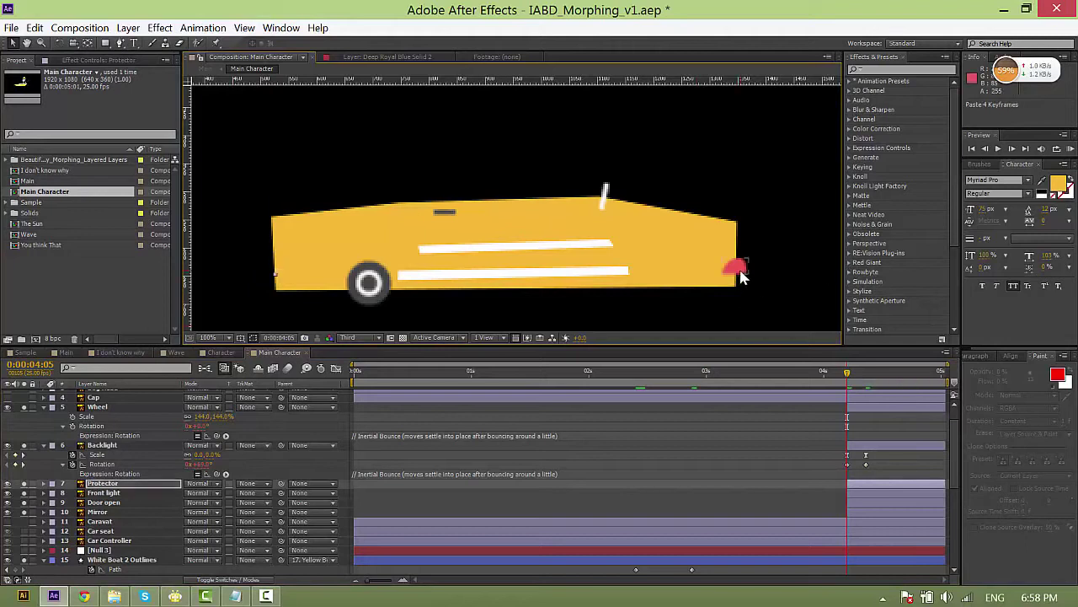
click(736, 269)
key(ctrl+v)
click(605, 197)
key(ctrl+v)
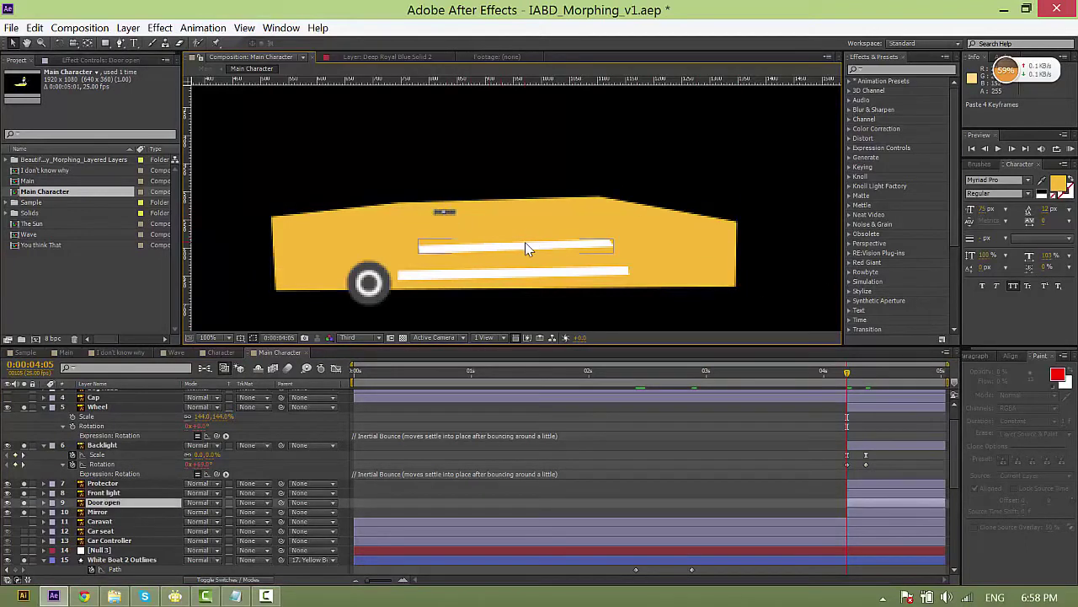
click(682, 499)
Duplicate the Door open layer, place the copy level with the original nearer the car's front, and preview the animation.
click(127, 503)
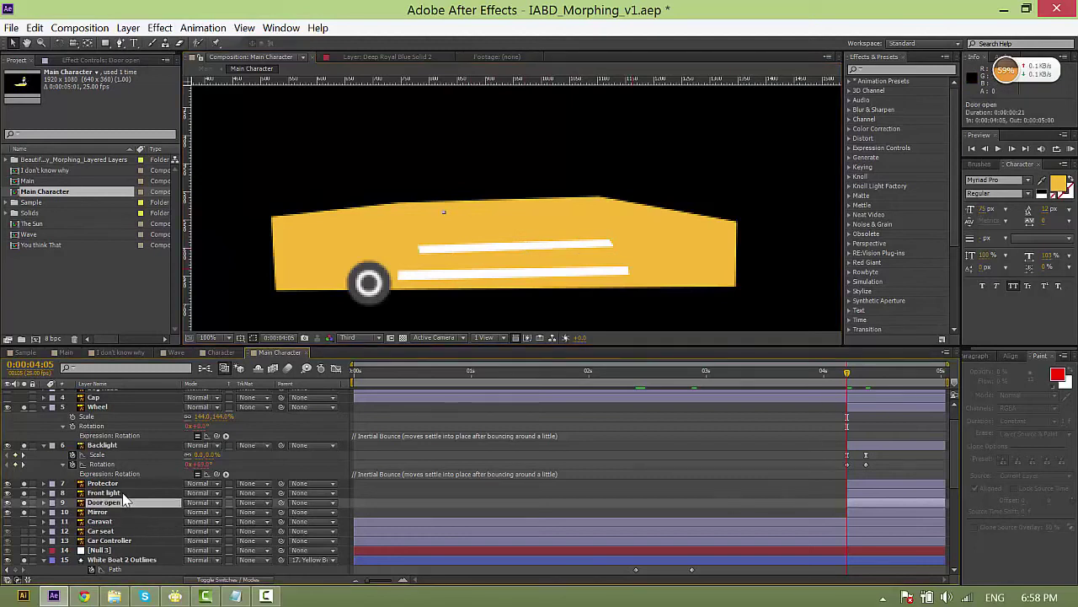
key(ctrl+d)
drag(853, 381, 889, 377)
drag(477, 215, 556, 214)
drag(854, 378, 941, 379)
key(space)
Parent all the car part layers from Wheel through Mirror to the Yellow Boat Outlines layer at 0:00:05:00.
click(915, 411)
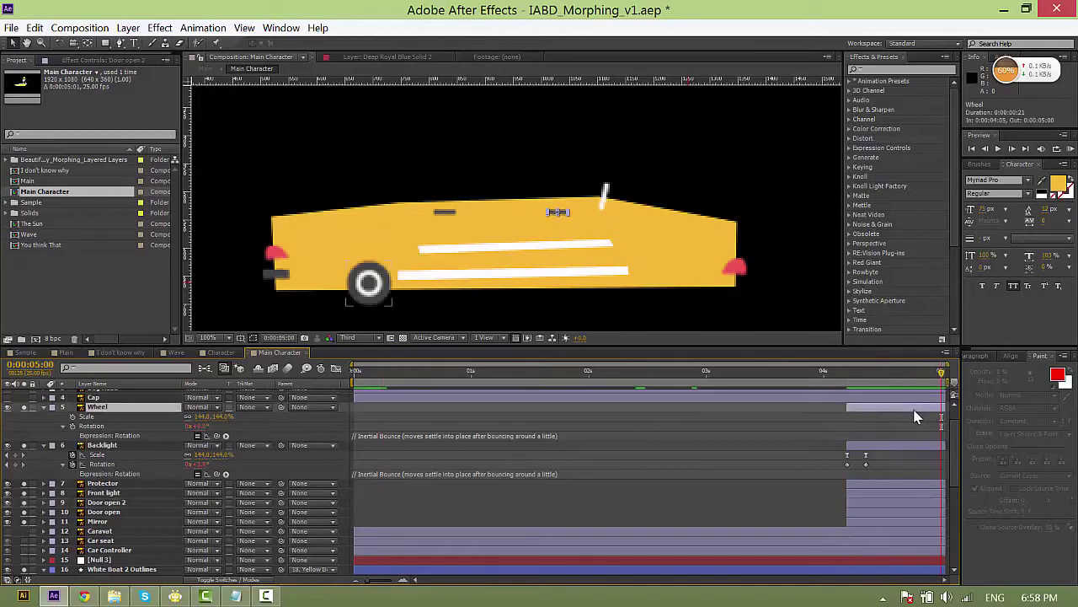
shift+click(873, 519)
scroll(131, 475, down, 4)
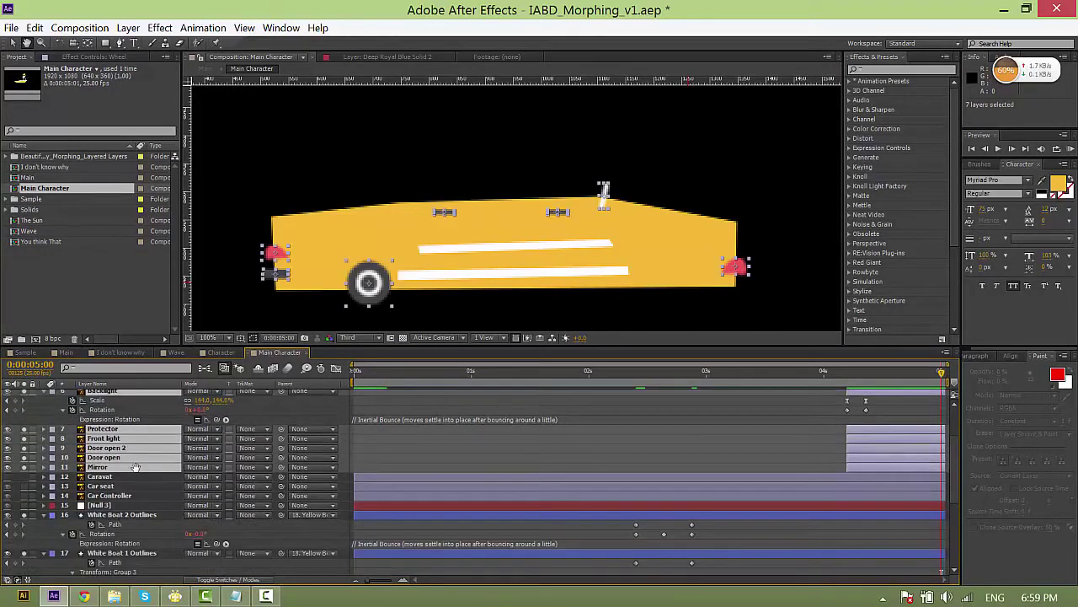
drag(281, 455, 139, 562)
scroll(853, 444, up, 3)
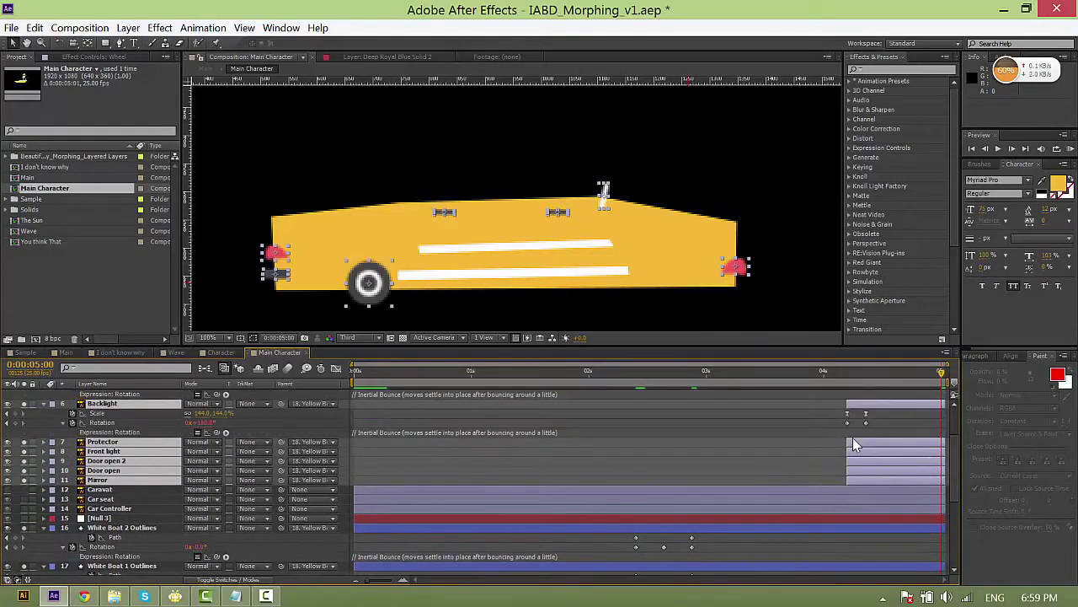
Shift the car part layers to start at 0:00:02:22, extend them to the composition's end, and preview the morph.
drag(873, 456, 677, 452)
drag(762, 405, 943, 405)
drag(645, 379, 704, 392)
drag(710, 457, 738, 460)
click(684, 378)
click(667, 407)
key(space)
click(646, 371)
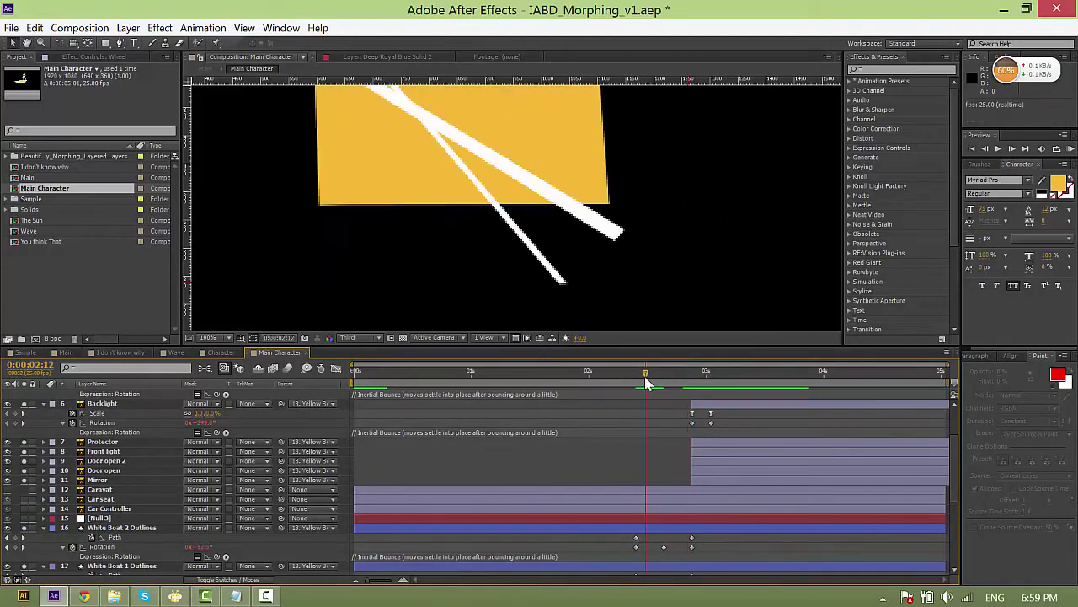
key(space)
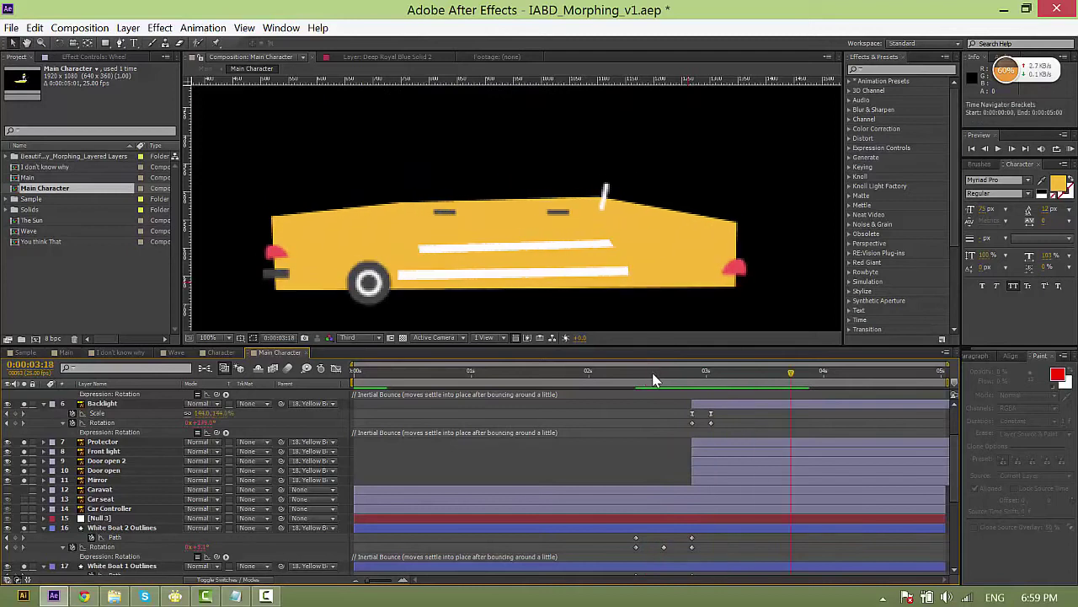
Set the Wheel layer's parent to None at 0:00:05:00 so it is detached from the Yellow Boat Outlines.
drag(780, 377, 971, 404)
scroll(914, 455, up, 3)
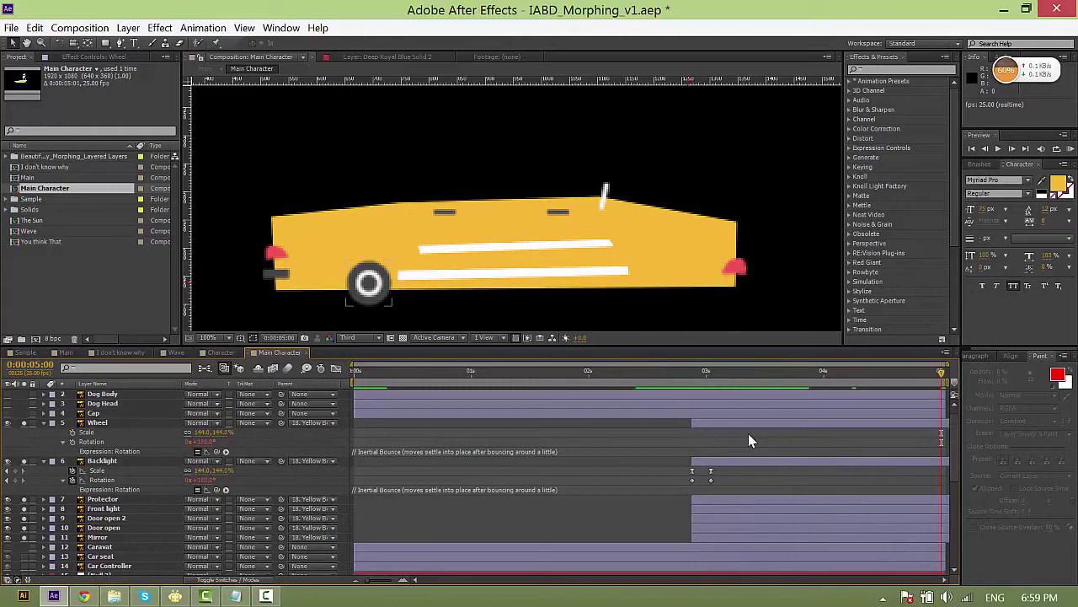
drag(706, 383, 958, 389)
click(313, 393)
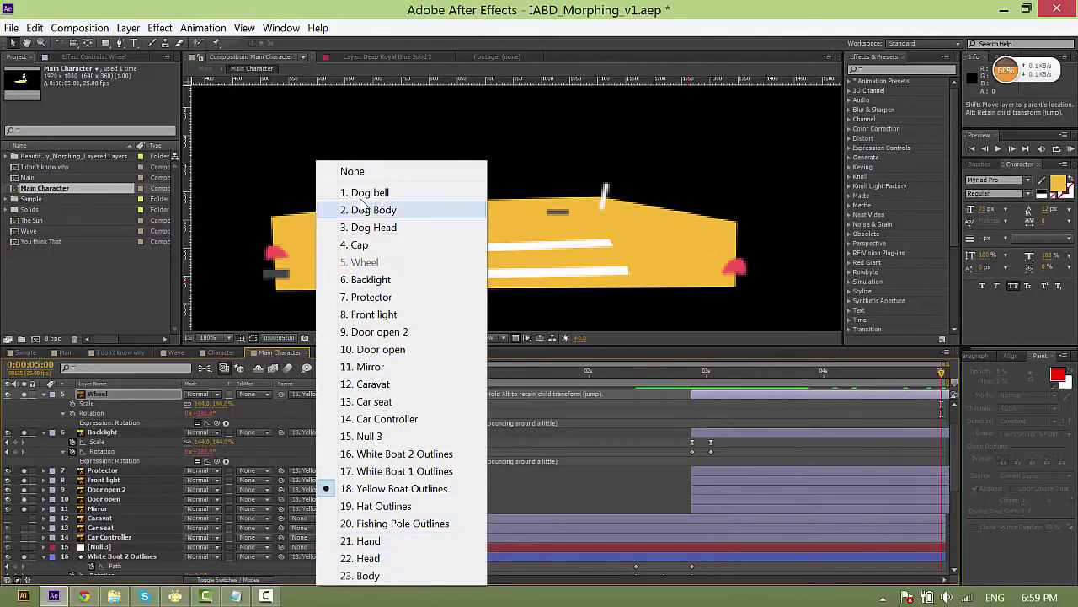
click(407, 496)
click(305, 396)
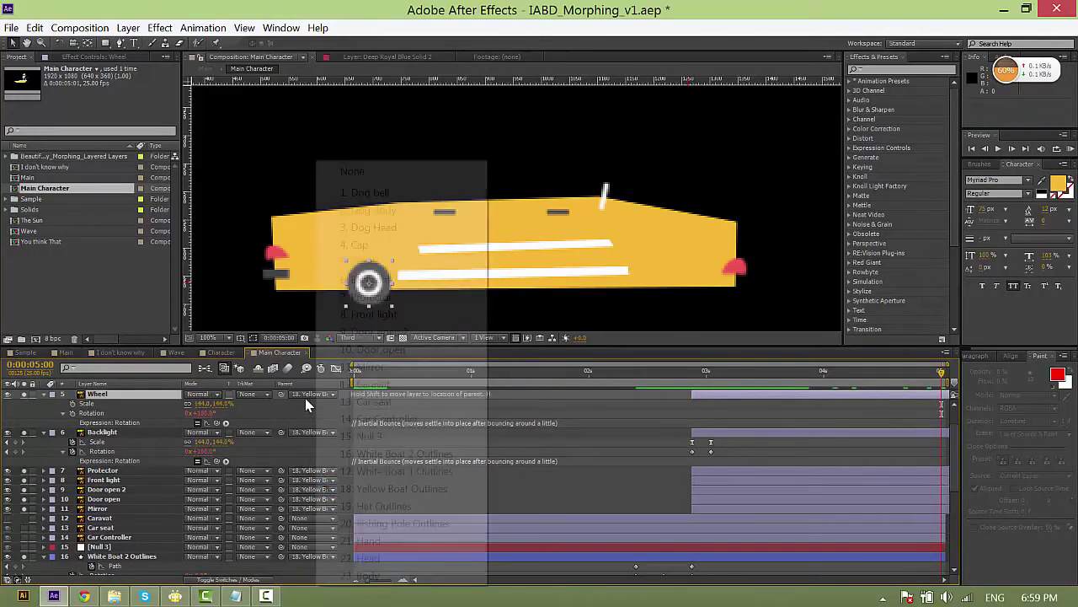
click(362, 172)
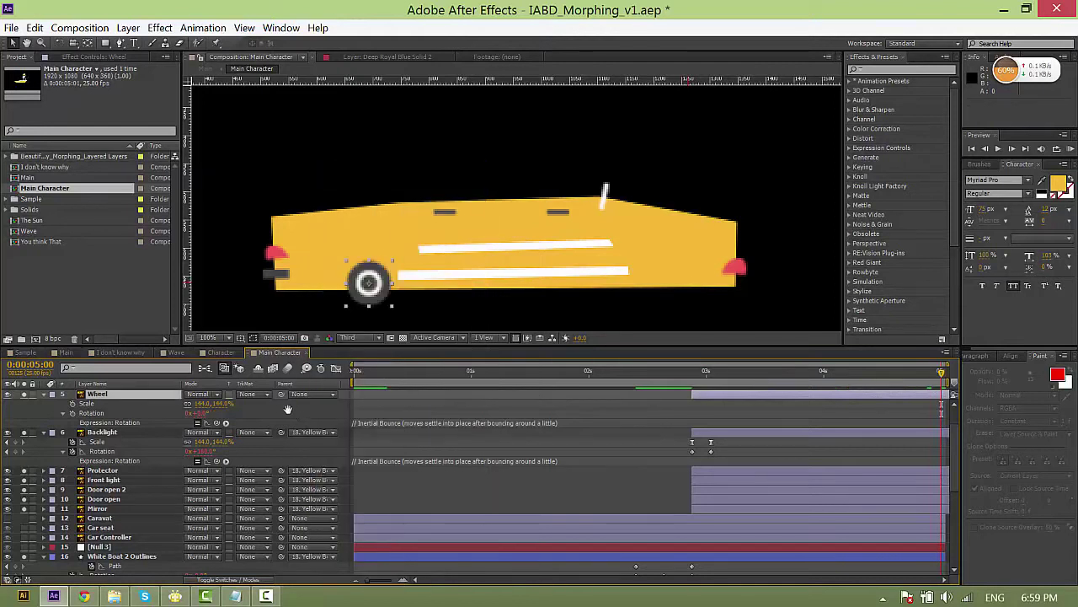
scroll(521, 401, up, 2)
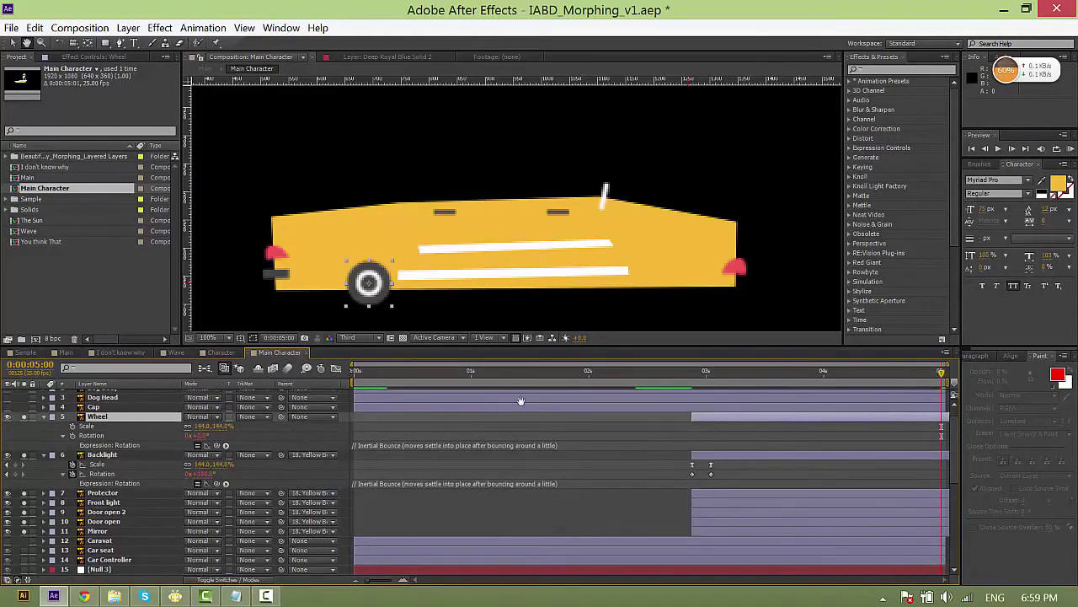
Keyframe the Wheel's current Scale at 0:00:03:08 and move its anchor point to the wheel's bottom edge.
click(88, 427)
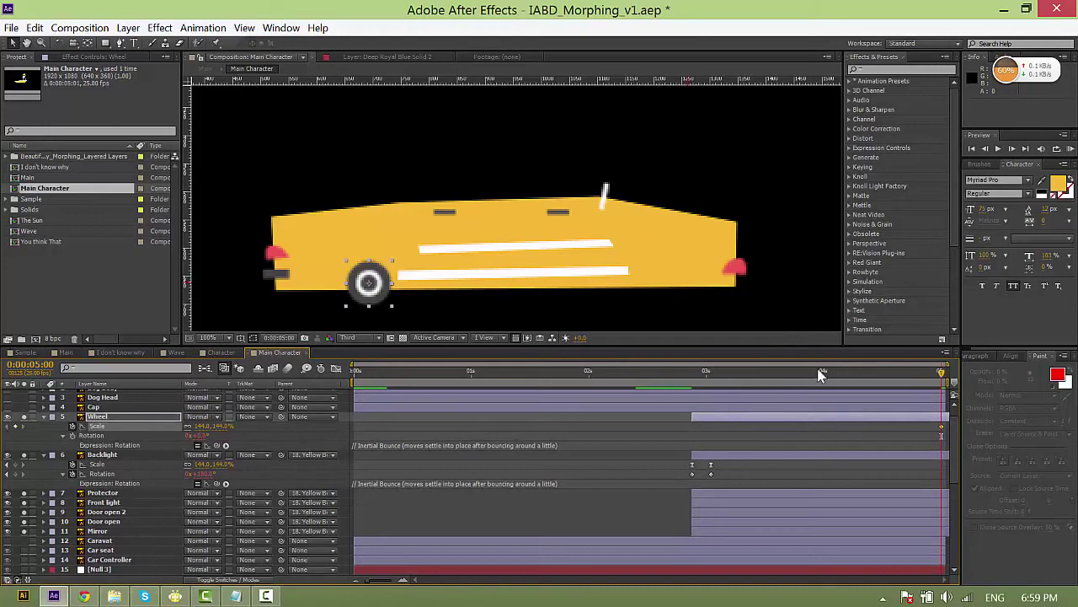
drag(942, 432, 782, 435)
drag(706, 376, 695, 377)
key(y)
key(space)
drag(376, 291, 383, 269)
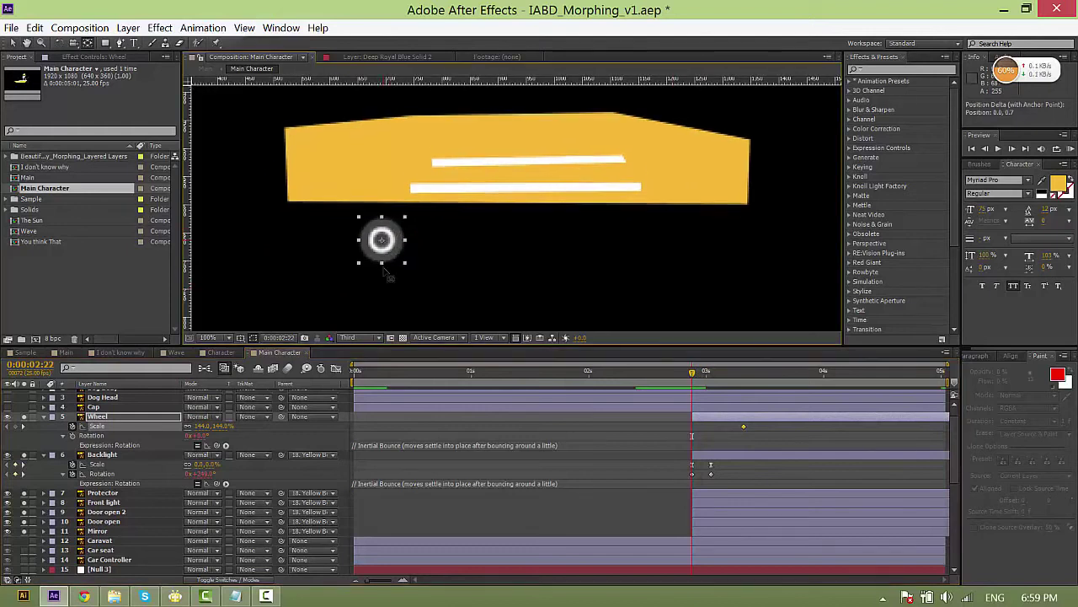
key(v)
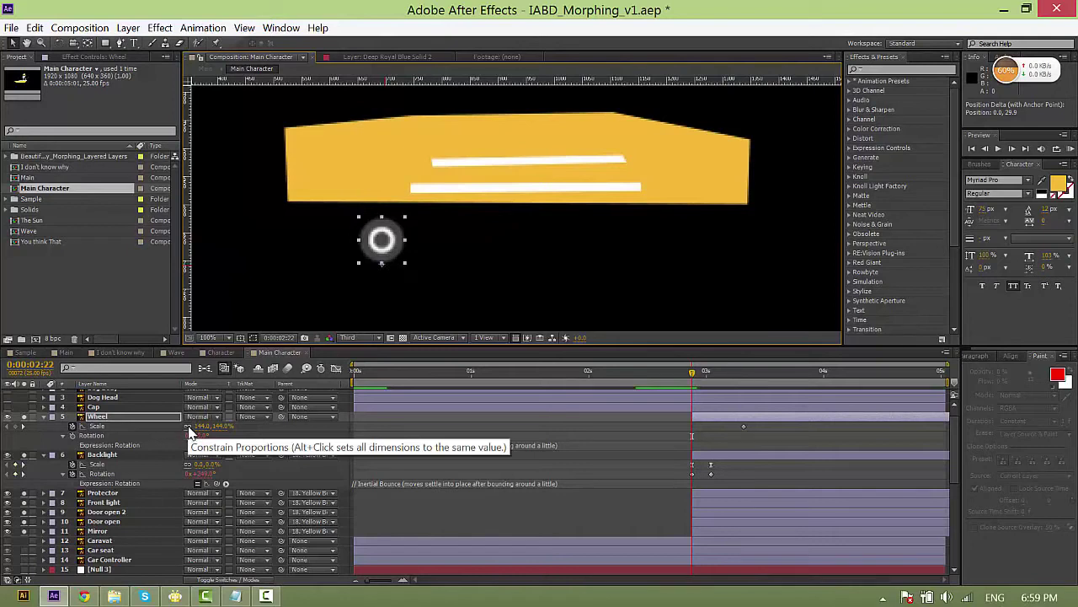
Unlink the Wheel's Scale proportions and set only its vertical Scale to 0% at 0:00:02:22.
drag(193, 426, 120, 420)
key(ctrl+z)
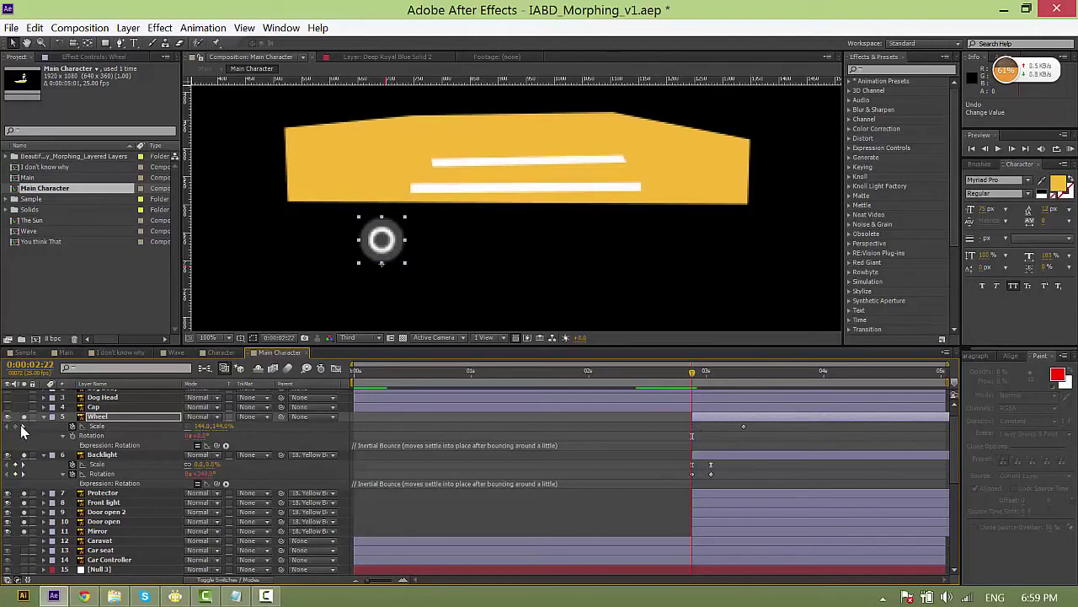
click(202, 426)
click(348, 443)
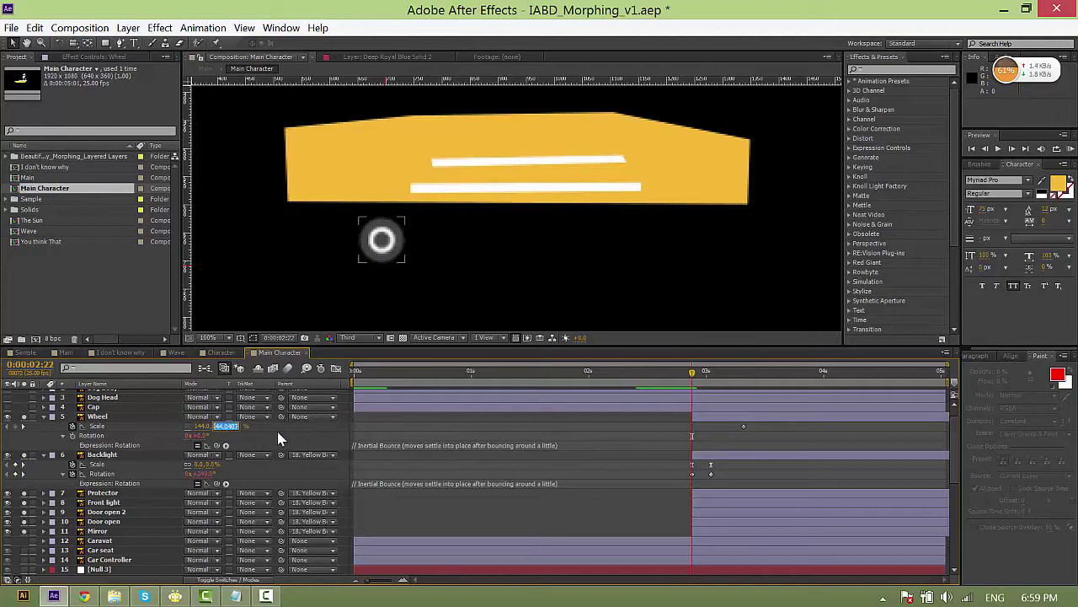
text(0)
key(Return)
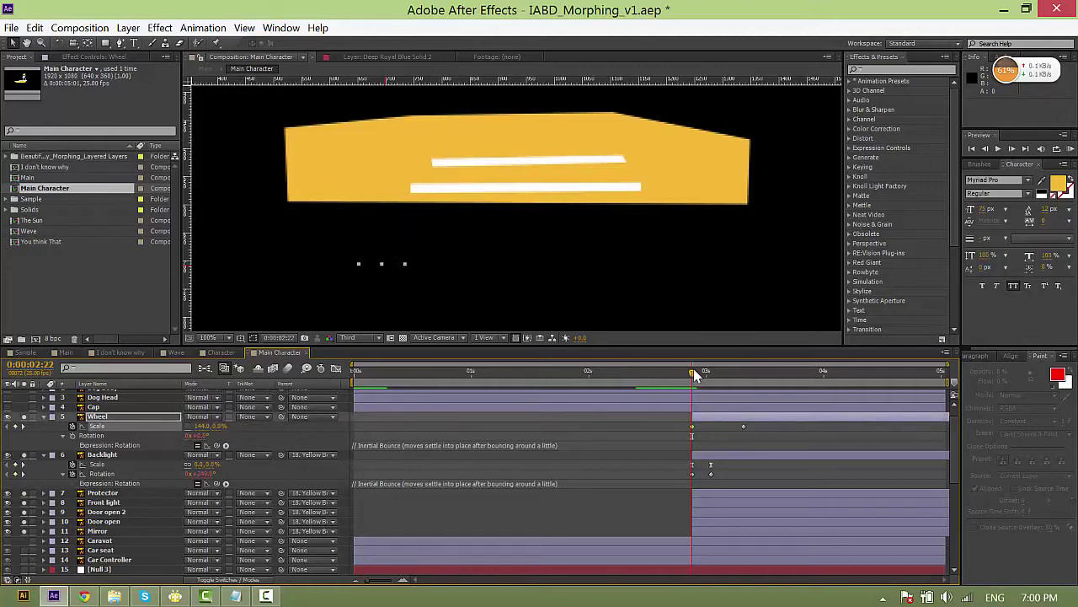
Stretch the Wheel's vertical Scale to 221.4% at 0:00:03:01 and move its final Scale keyframe to 0:00:03:05.
drag(694, 372, 711, 383)
drag(219, 425, 271, 423)
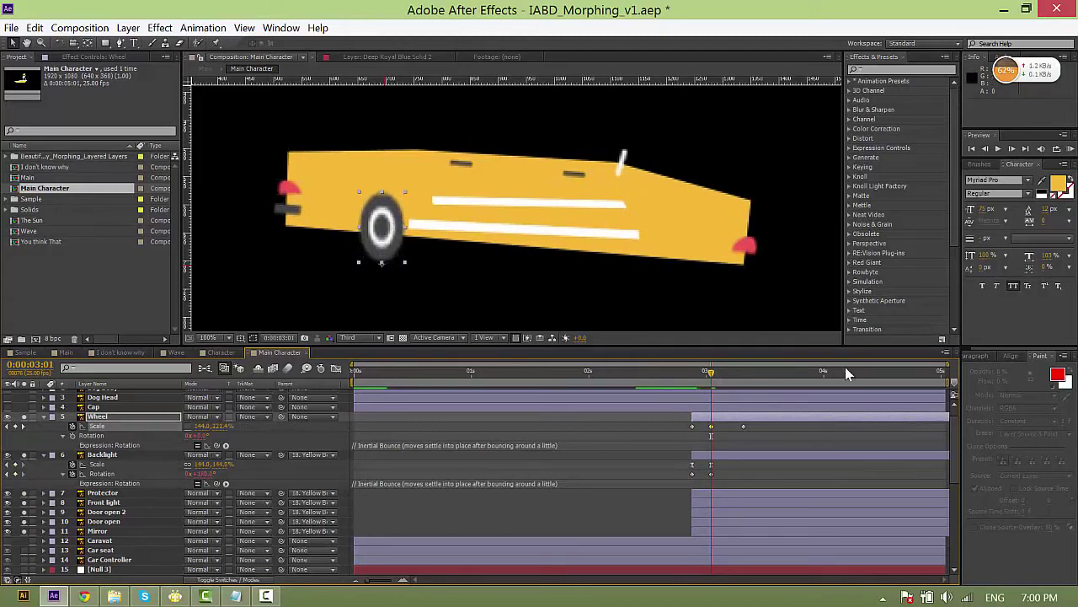
drag(709, 375, 741, 384)
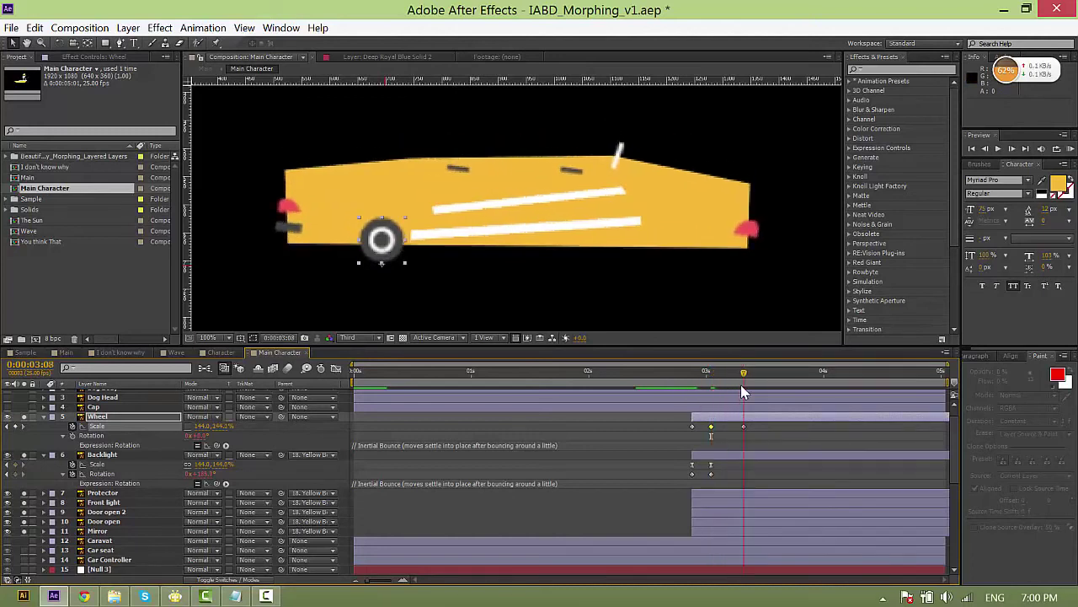
drag(743, 427, 727, 430)
Apply the Inertial Bounce expression to the Wheel's Scale and preview the wheel popping in.
click(414, 446)
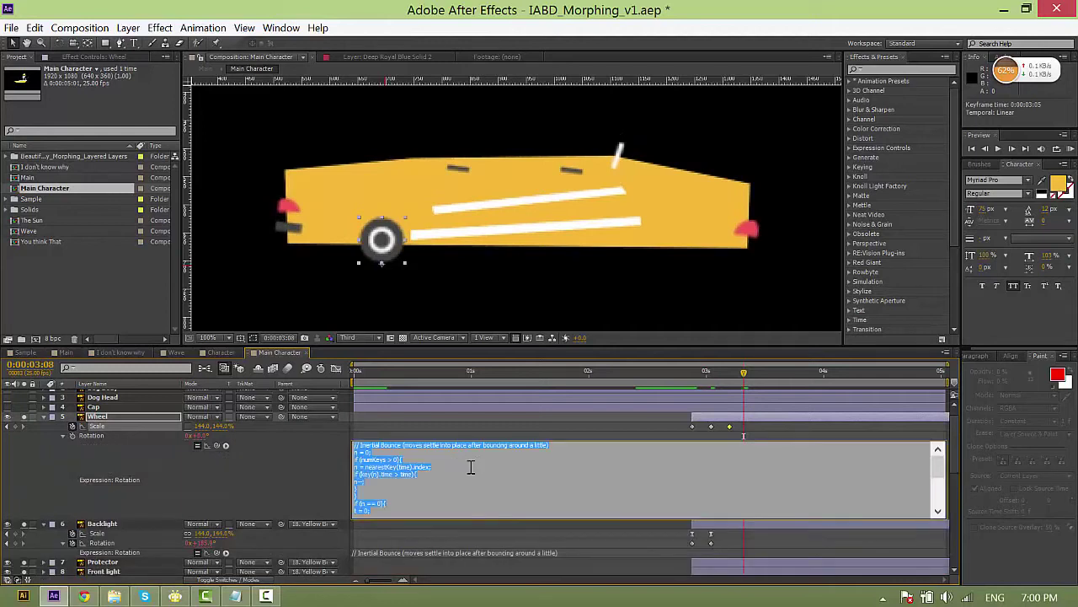
right_click(236, 596)
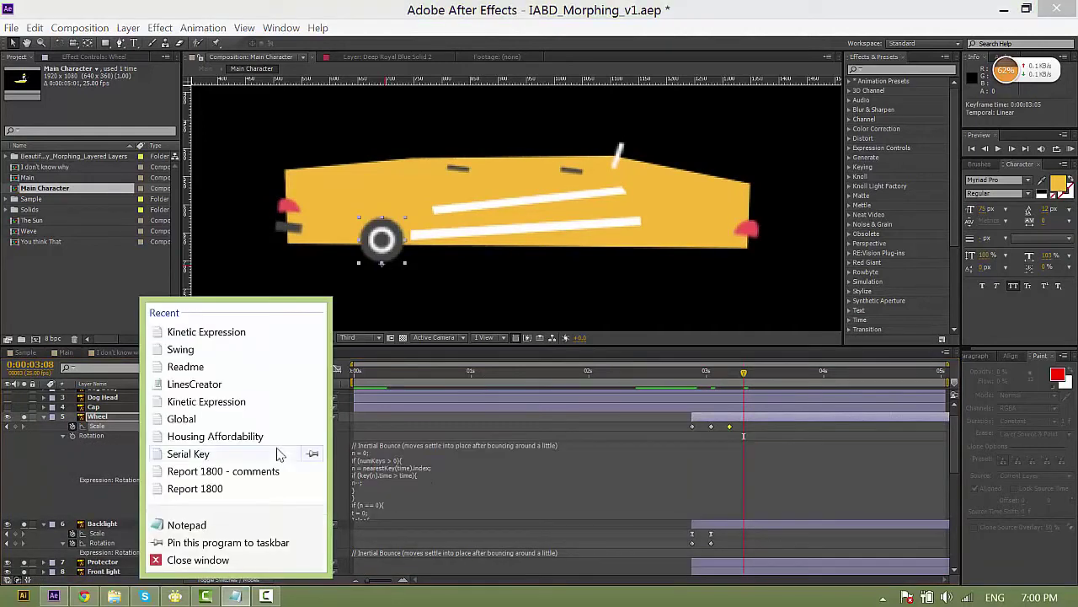
click(415, 461)
click(236, 595)
click(556, 446)
key(ctrl+a)
click(89, 435)
alt+click(72, 425)
click(692, 373)
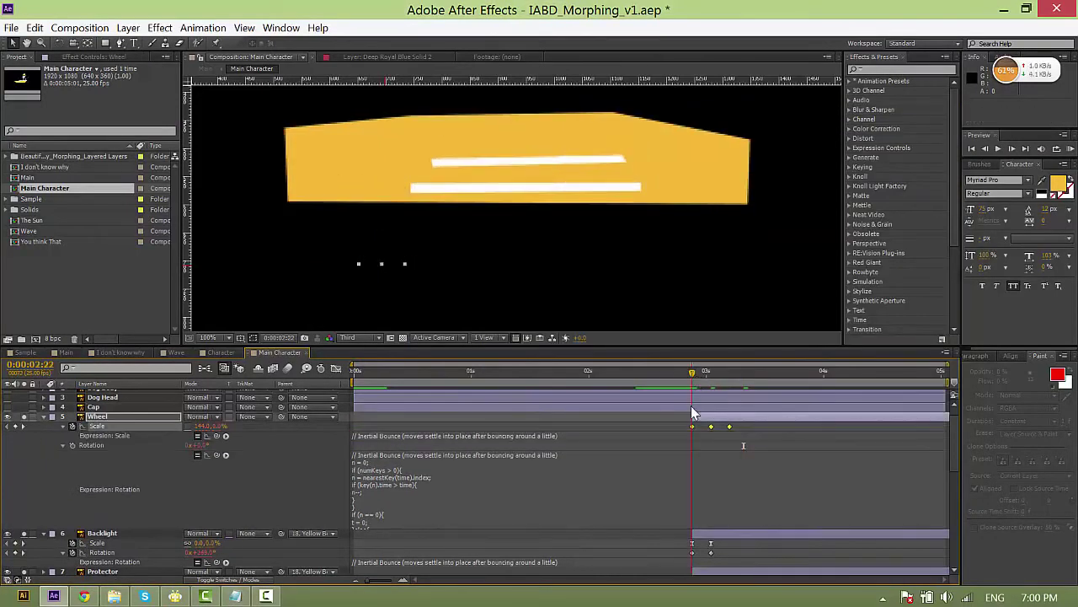
click(680, 417)
key(space)
click(692, 374)
Duplicate the Wheel layer at 0:00:03:05 and place the copy level with it under the car's front end.
drag(693, 374, 731, 384)
click(749, 418)
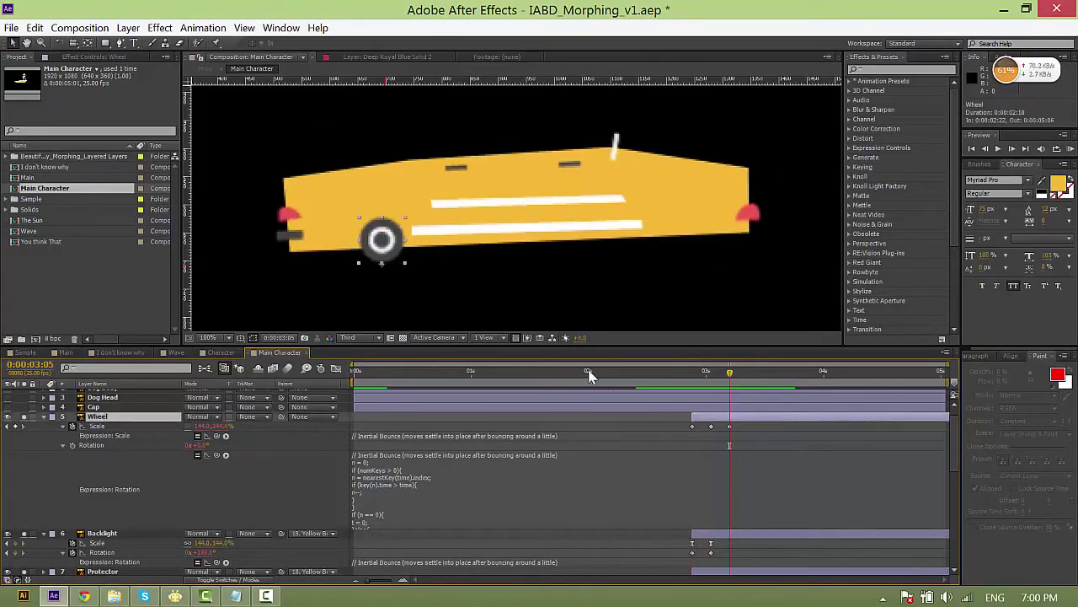
key(ctrl+d)
drag(382, 253, 673, 253)
Offset the Wheel 2 layer to start at 0:00:02:24 and preview the staggered wheels.
drag(715, 418, 747, 416)
mouse_move(704, 375)
mouse_down()
mouse_move(667, 373)
mouse_move(721, 383)
mouse_up()
drag(753, 415, 734, 421)
drag(705, 376, 801, 378)
click(676, 415)
key(space)
key(space)
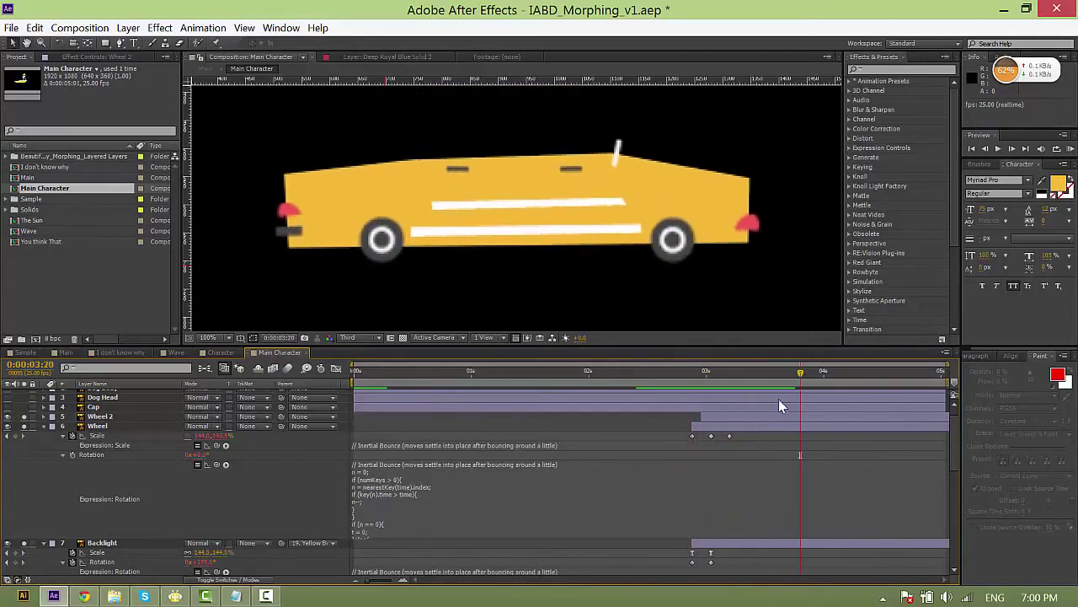
Show the layer switches in place of the blending modes and preview the whole boat-to-car morph.
click(733, 416)
shift+click(399, 234)
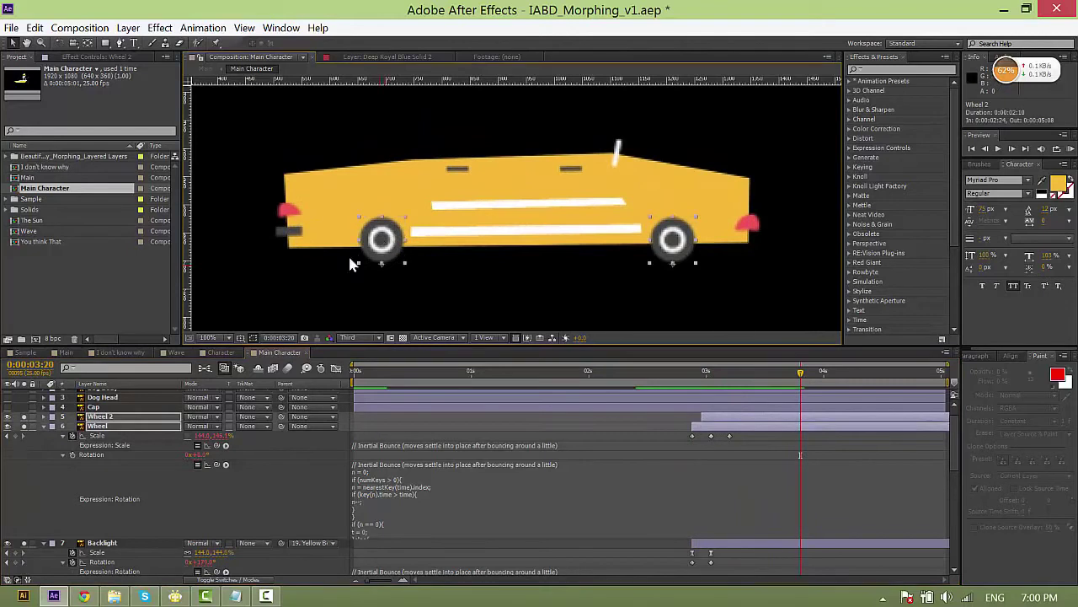
click(243, 581)
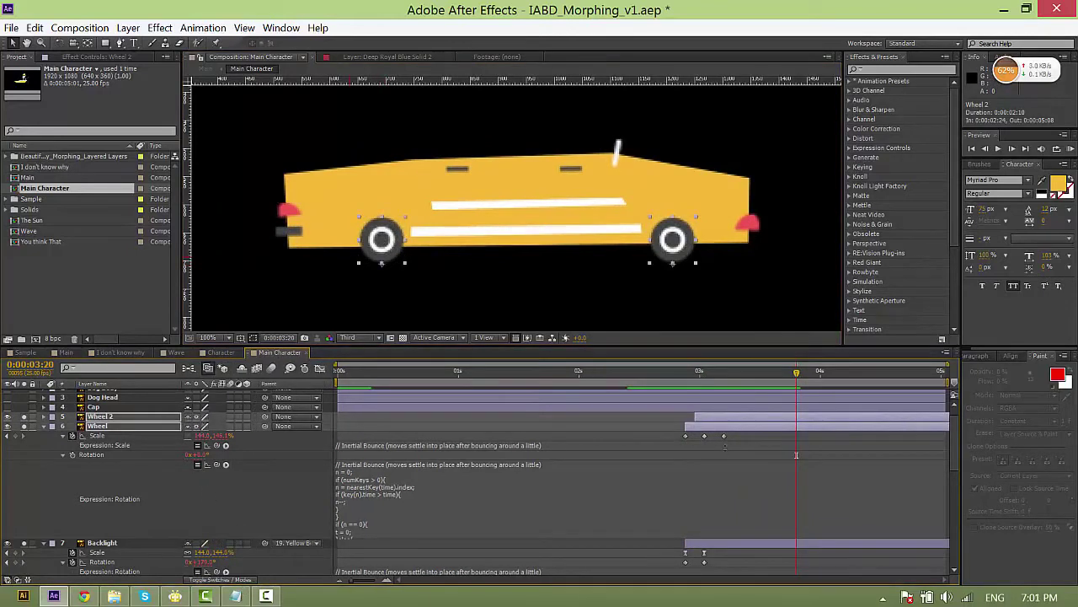
drag(689, 373, 661, 381)
click(646, 422)
scroll(613, 256, down, 1)
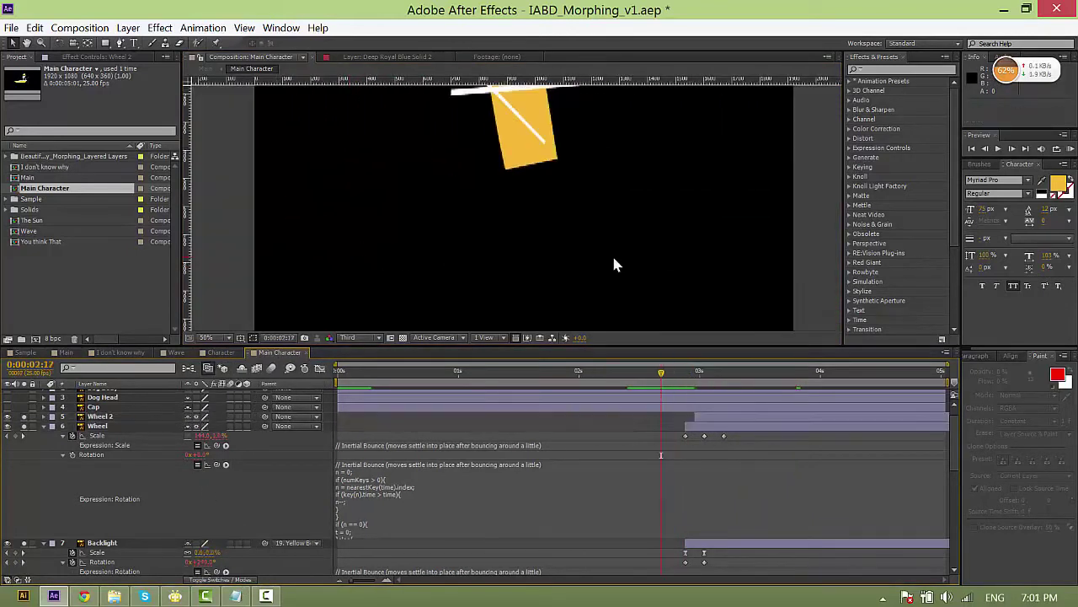
key(space)
key(space)
scroll(740, 492, down, 3)
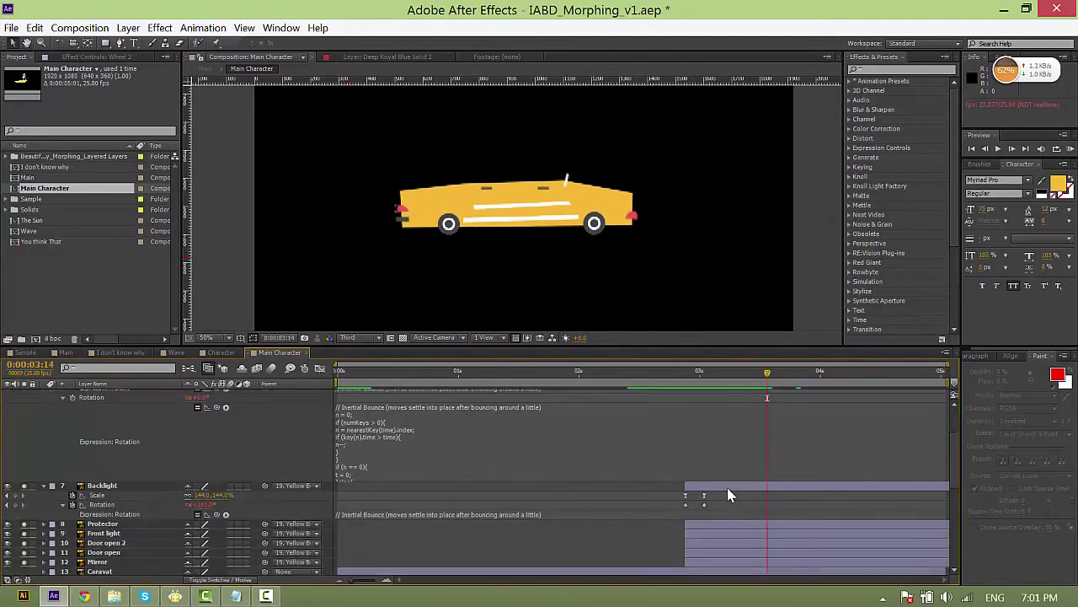
Select all layers in the Main Character composition and reveal their keyframed properties.
click(727, 487)
shift+click(723, 560)
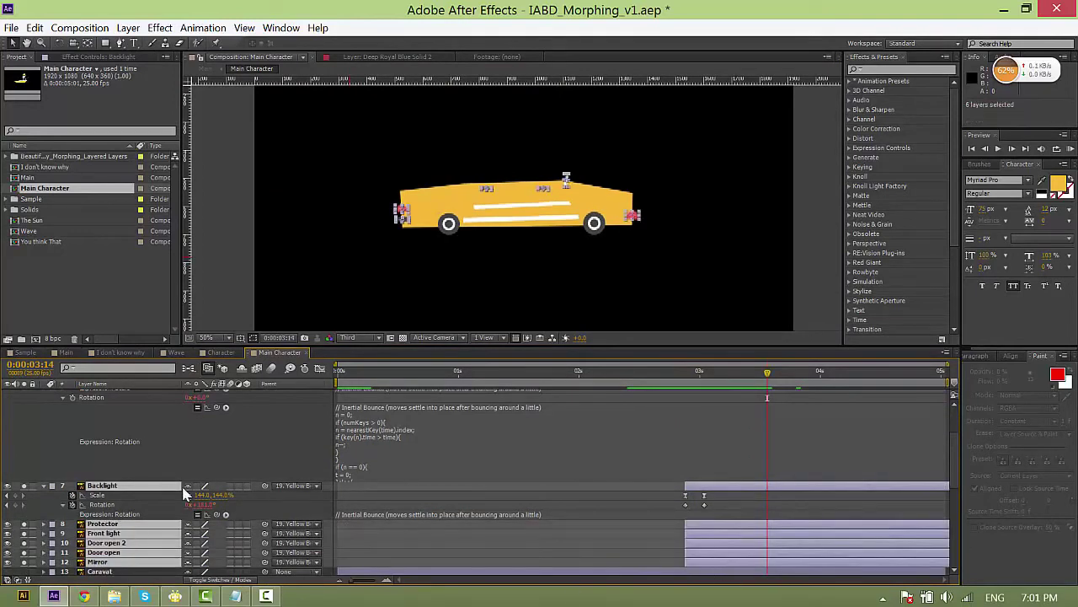
scroll(257, 494, down, 2)
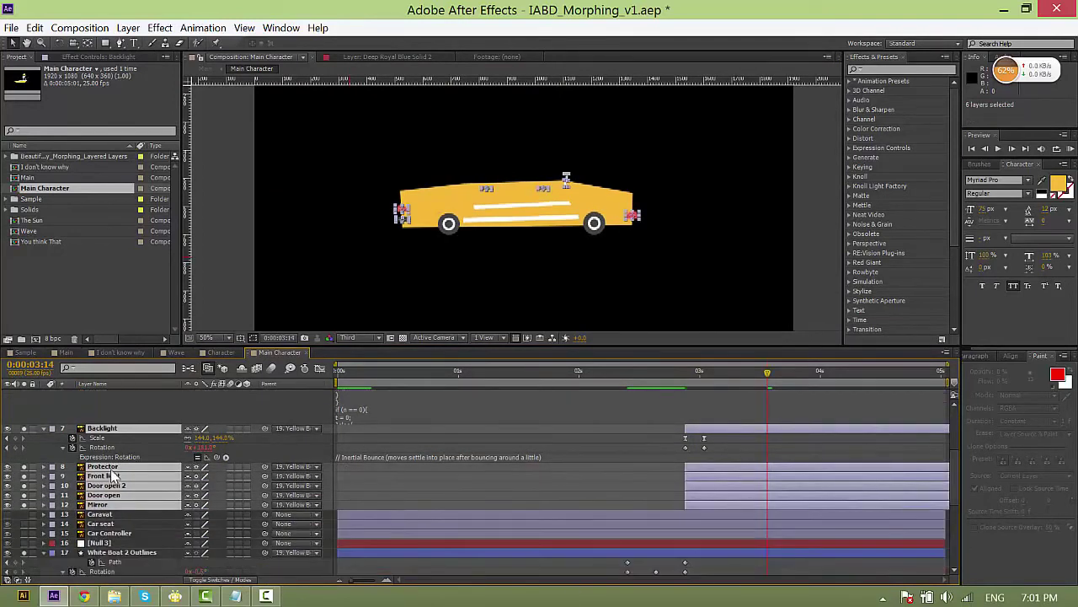
click(647, 435)
key(ctrl+a)
key(u)
scroll(700, 401, up, 4)
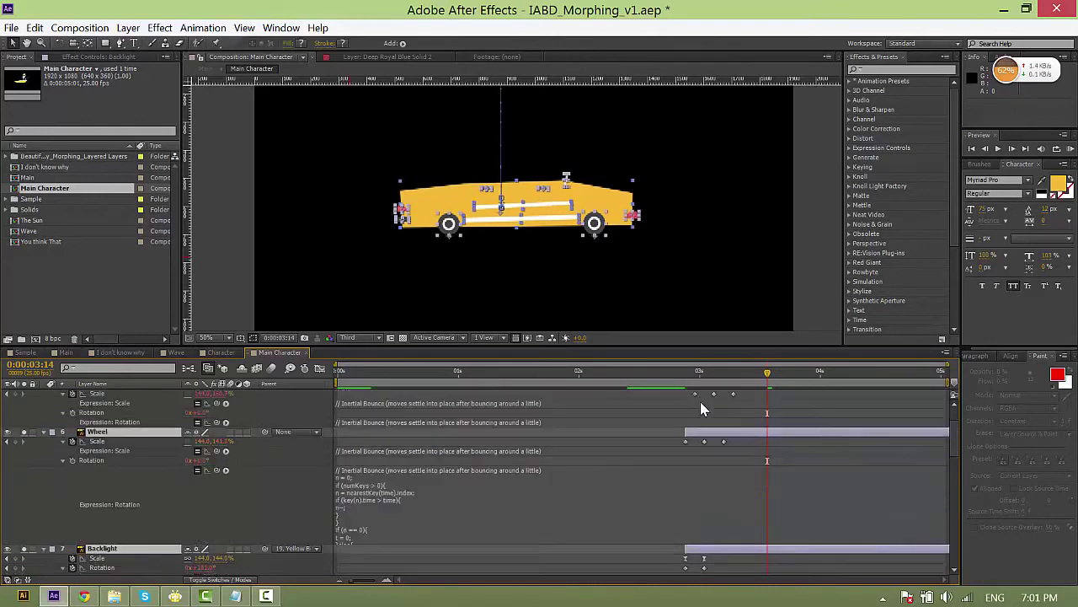
Collapse the layers' keyframed properties and preview the car parts popping in from 0:00:02:22.
key(u)
click(685, 373)
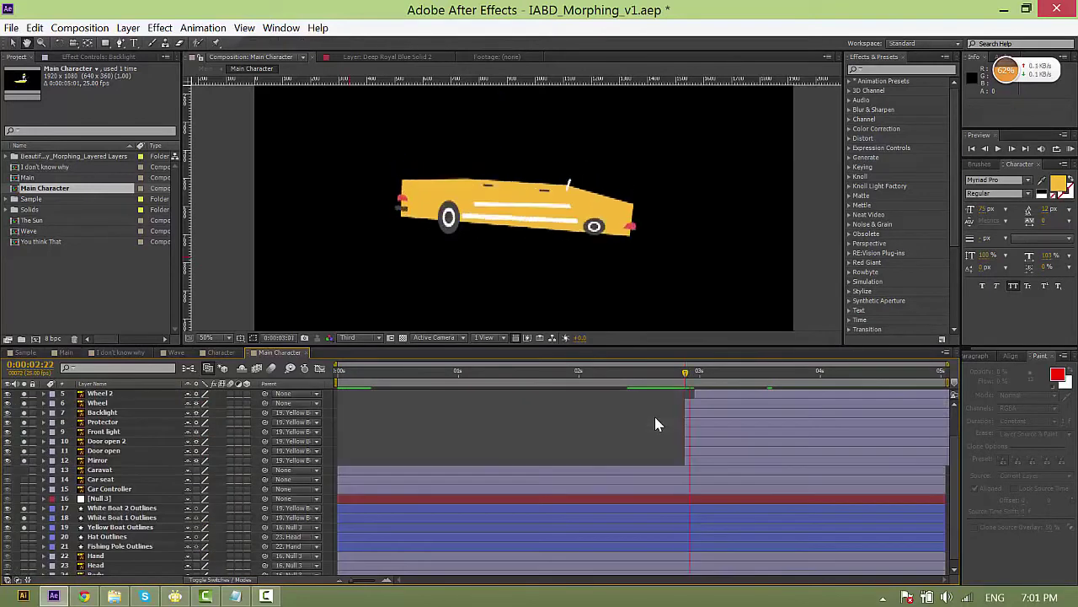
key(space)
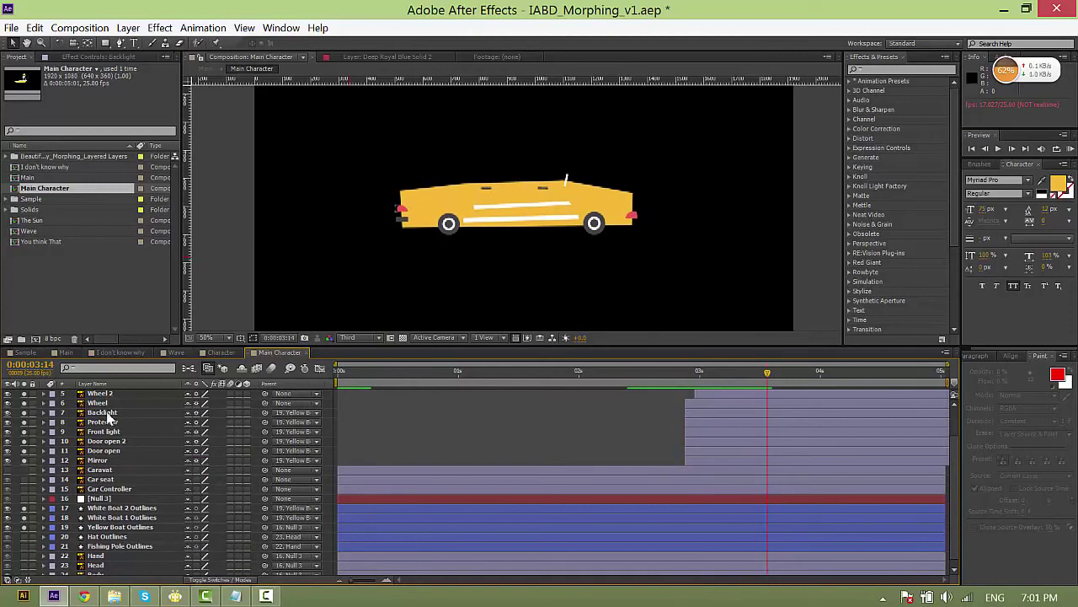
Move the Car seat and Car Controller layers beneath Yellow Boat Outlines, show the seat, and parent both layers to Yellow Boat Outlines.
scroll(156, 432, up, 2)
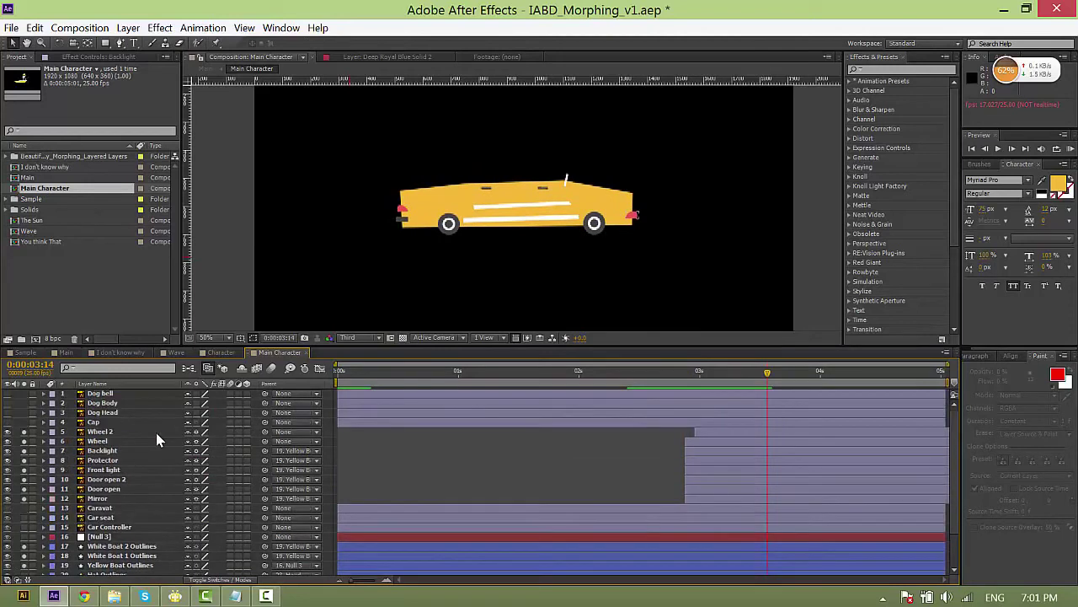
click(109, 517)
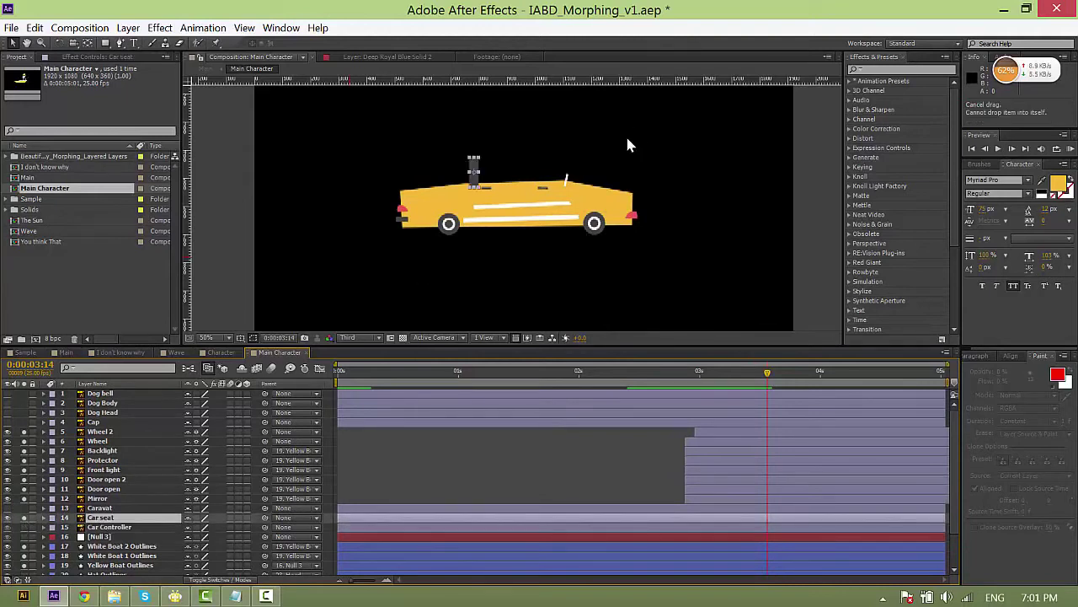
scroll(625, 134, up, 2)
scroll(128, 514, down, 2)
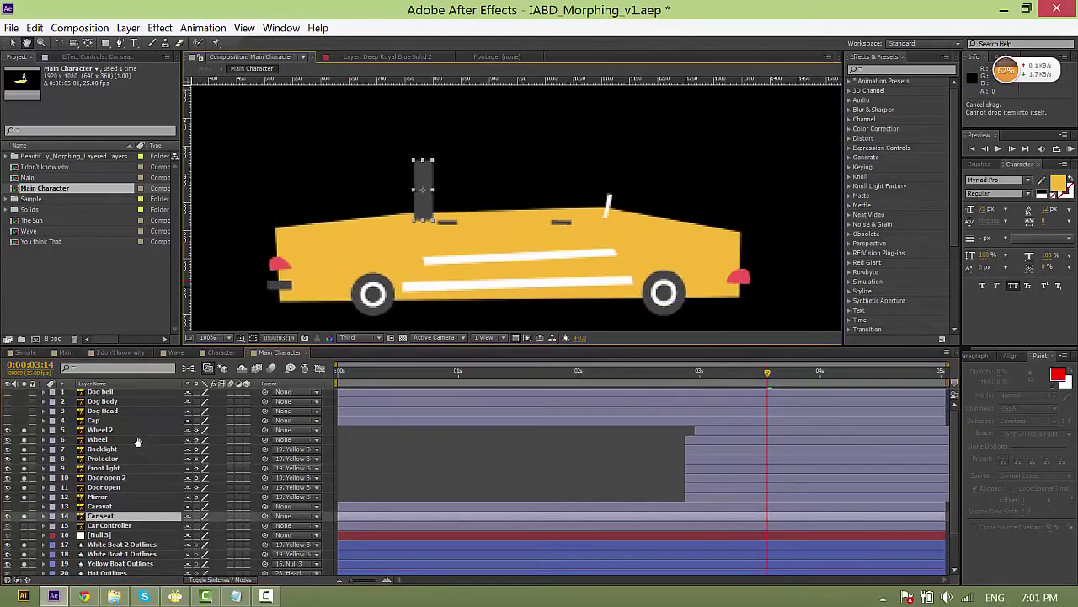
shift+click(108, 482)
drag(128, 478, 112, 526)
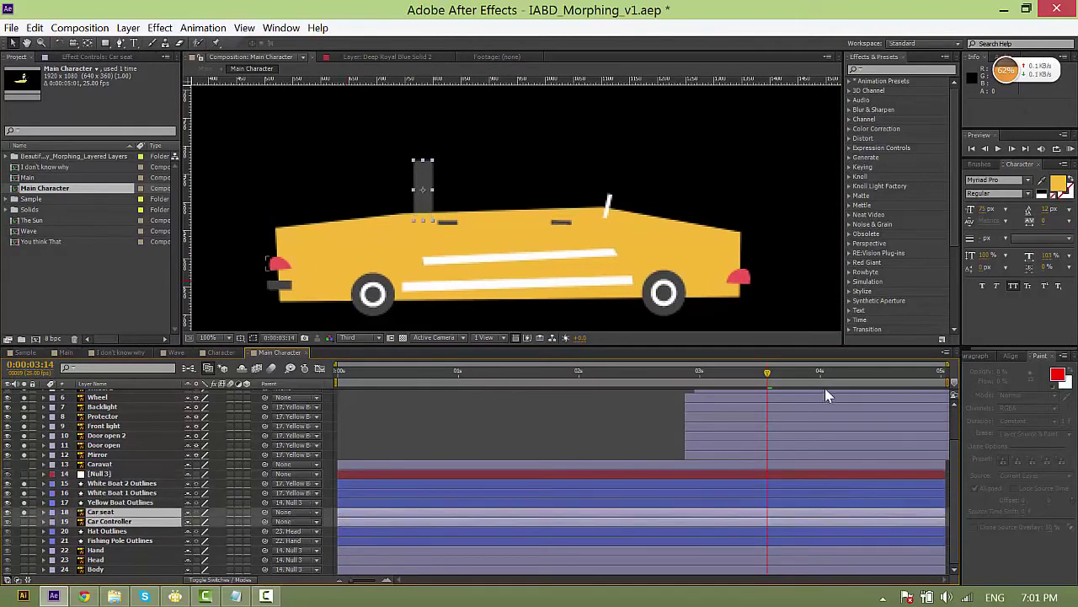
drag(783, 373, 833, 380)
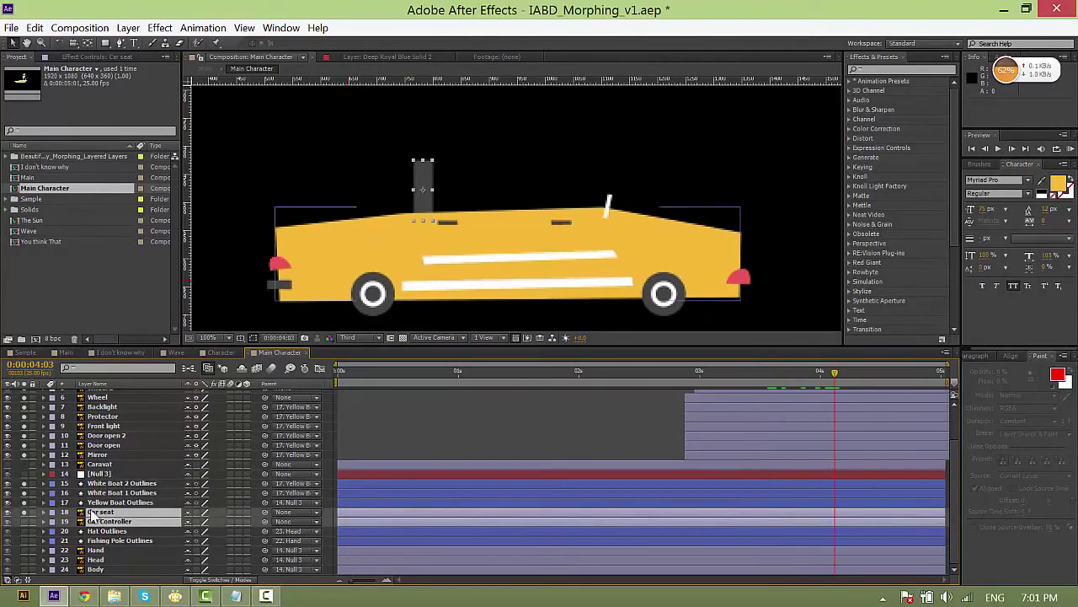
drag(265, 522, 117, 504)
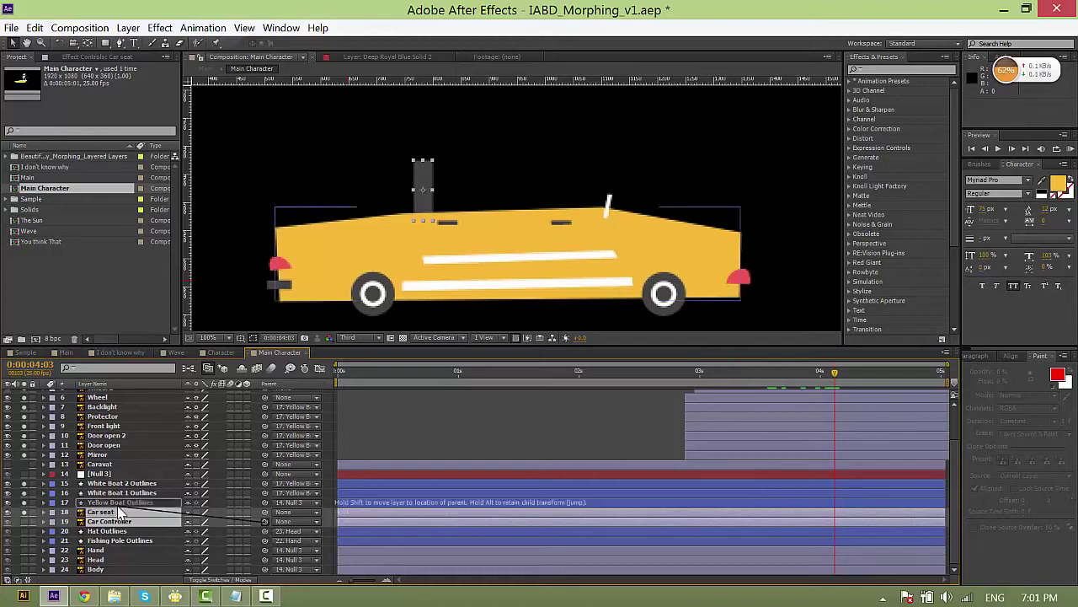
Move the Car seat's anchor point to its base, show the Car Controller layer and move its anchor point to the steering wheel's foot.
click(488, 321)
click(423, 172)
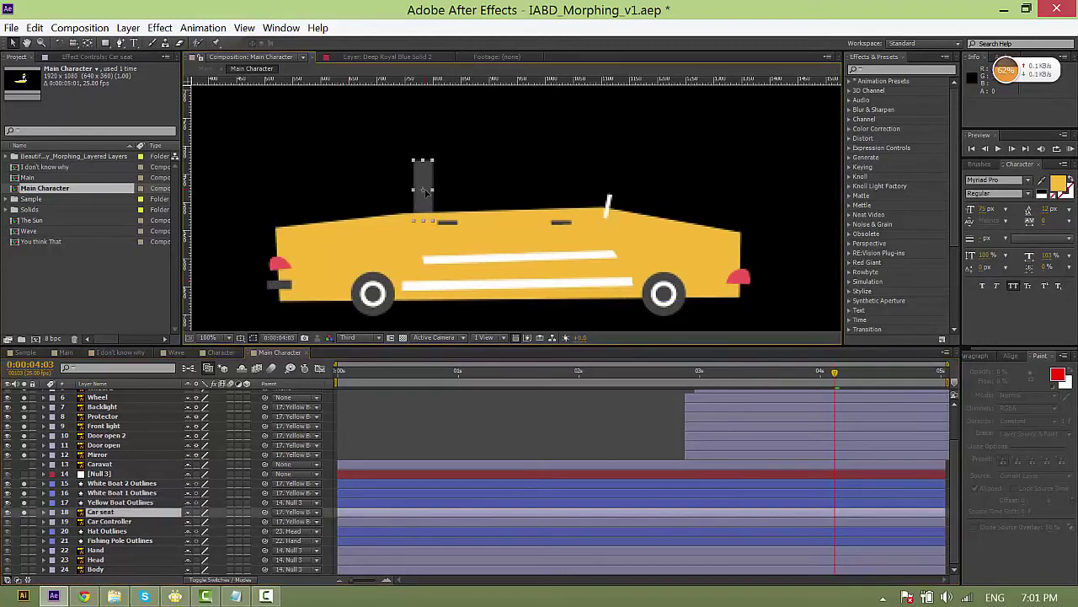
drag(428, 196, 428, 221)
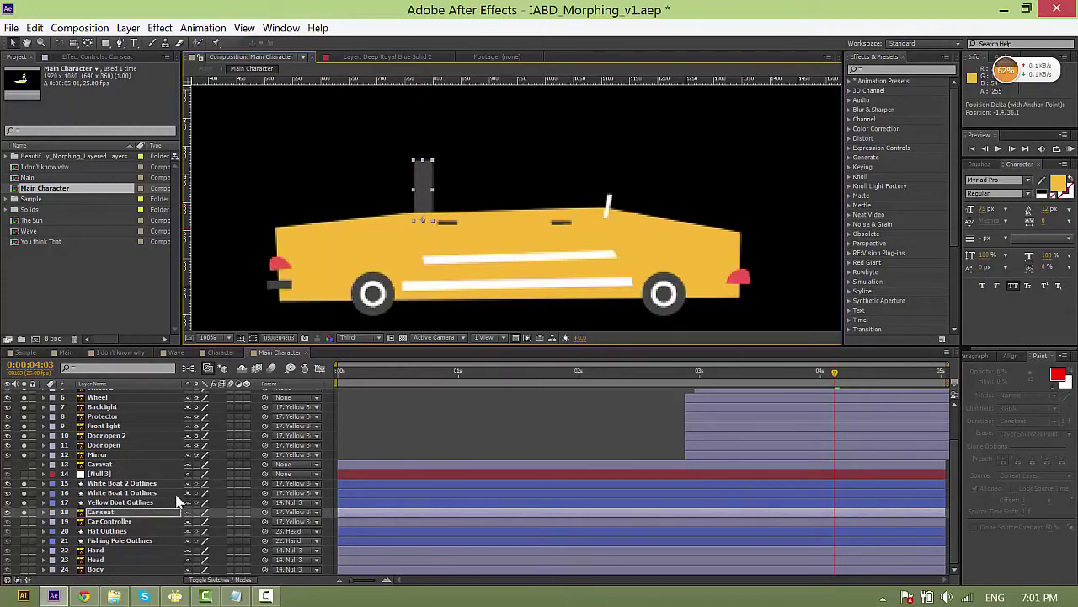
click(111, 521)
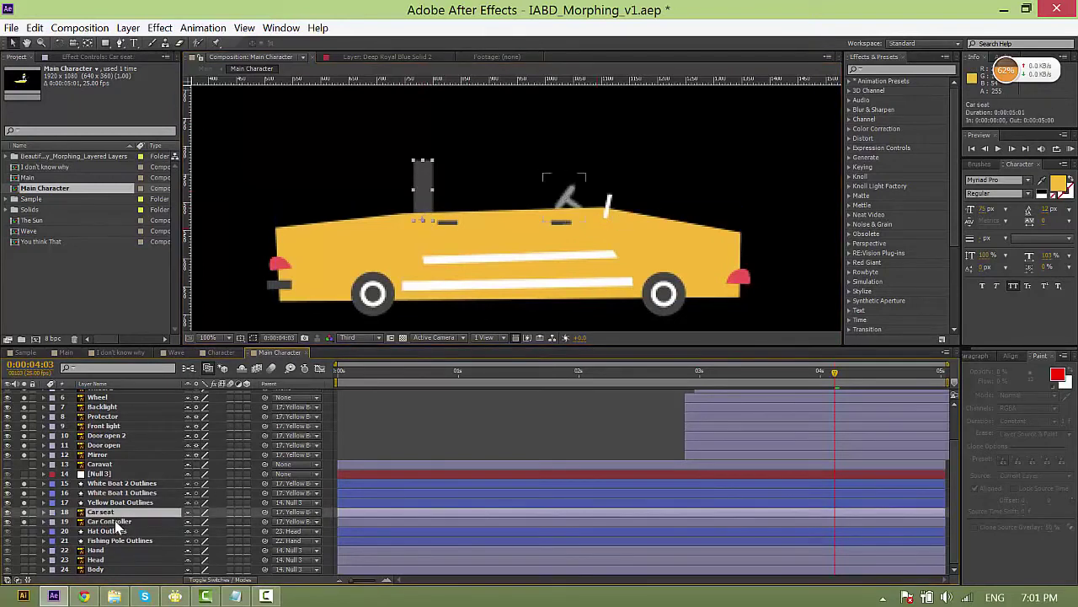
key(t)
key(y)
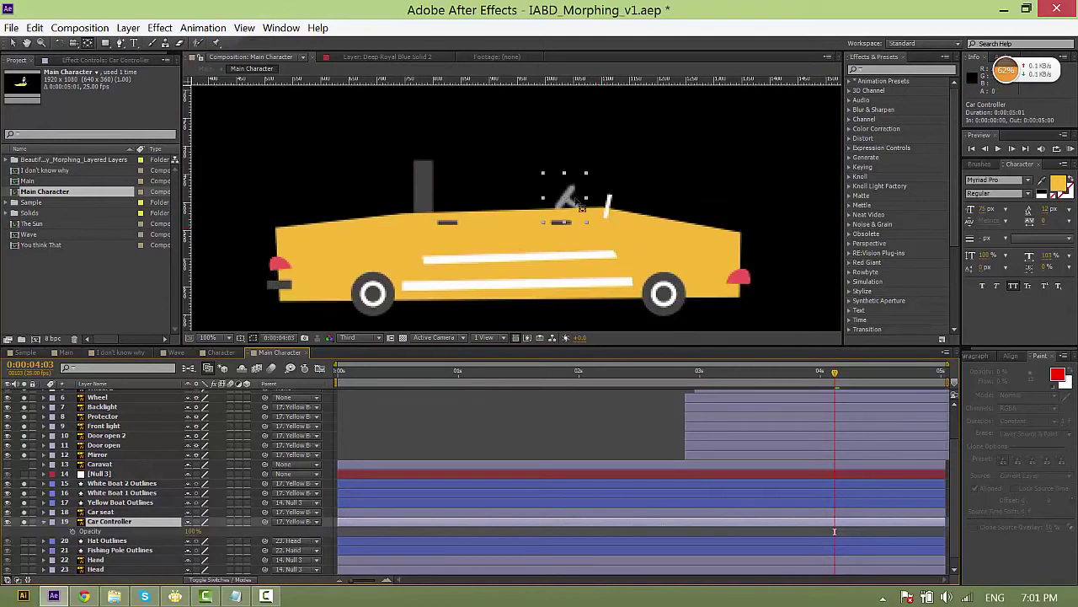
drag(576, 207, 589, 224)
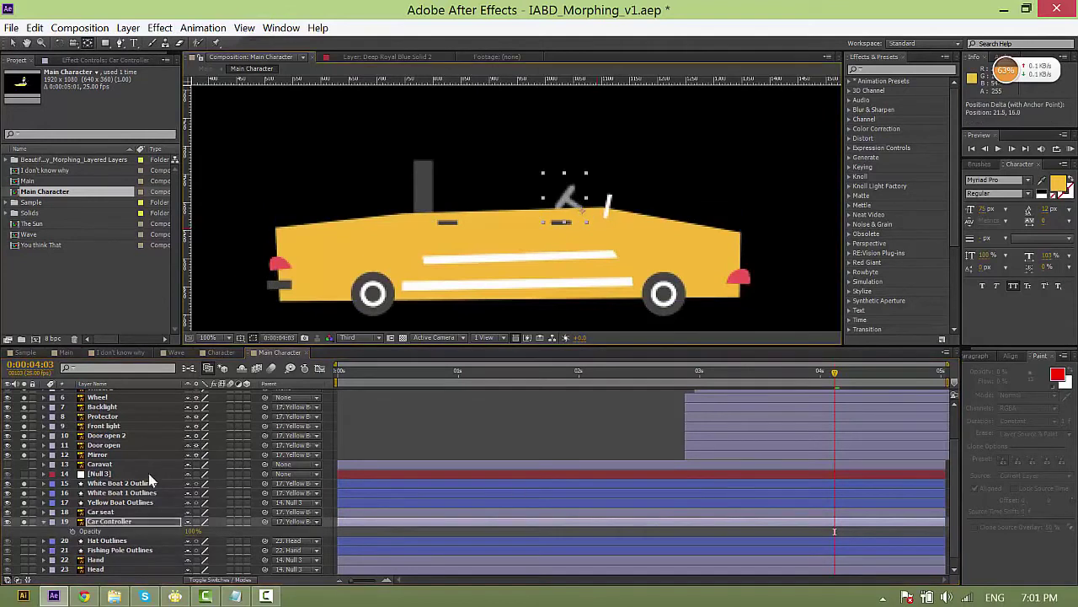
Copy the scale and rotation keyframes of the Front light layer.
click(114, 427)
key(u)
drag(669, 428, 725, 452)
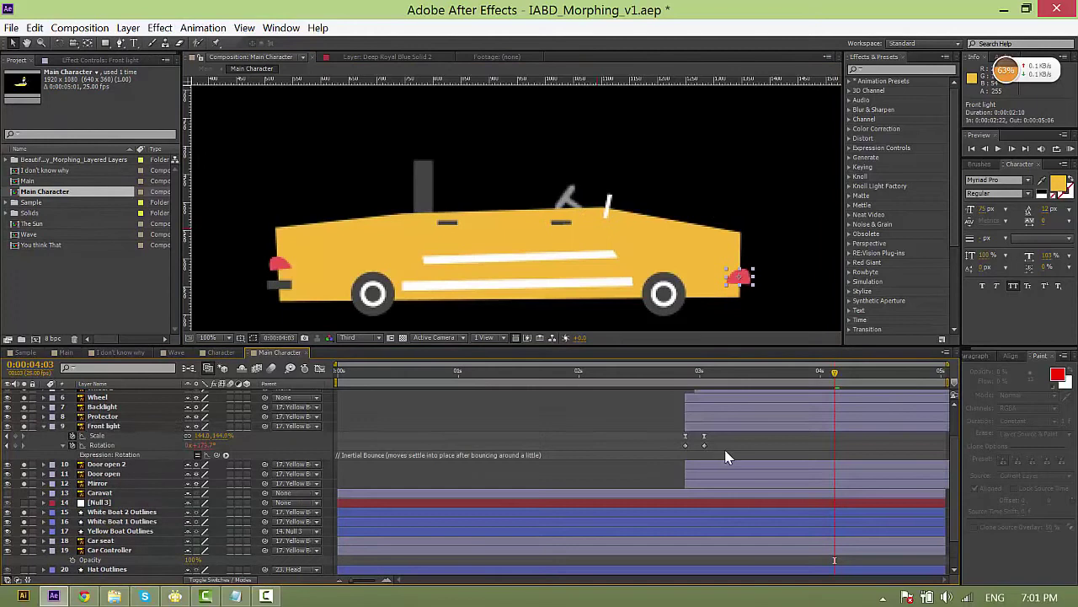
key(ctrl+c)
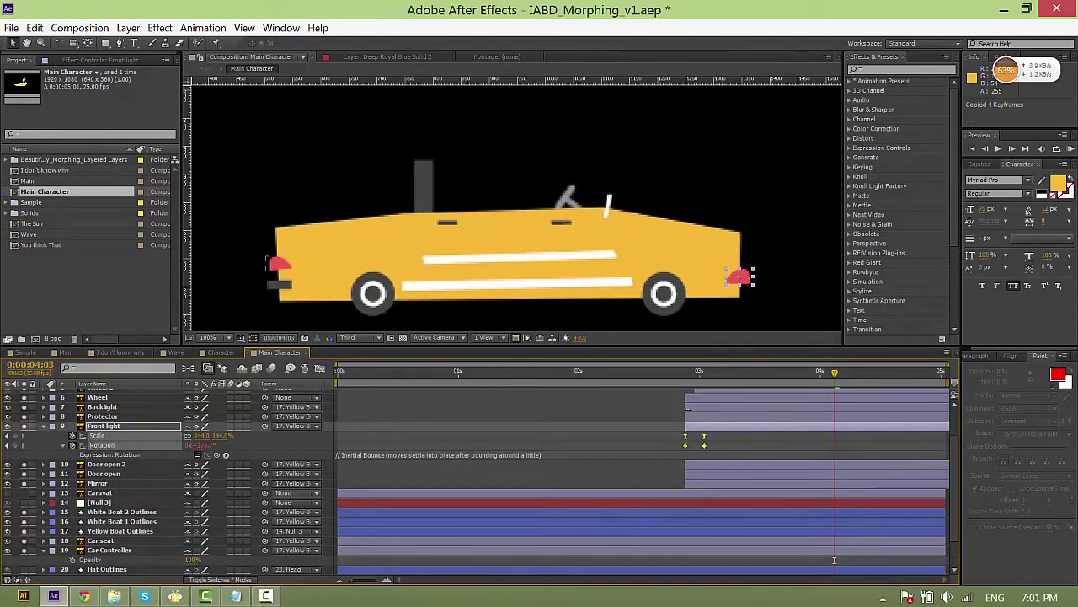
Trim Car seat and Car Controller to start at 0:00:02:22, paste the copied keyframes onto both and preview the animation.
key(u)
drag(692, 379, 685, 379)
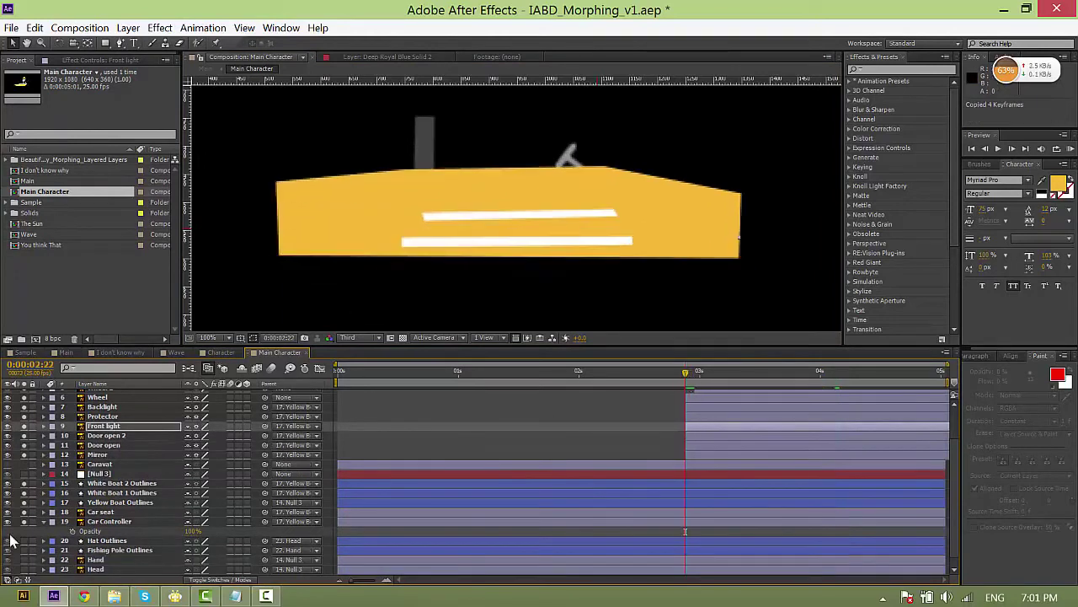
click(101, 511)
shift+click(109, 521)
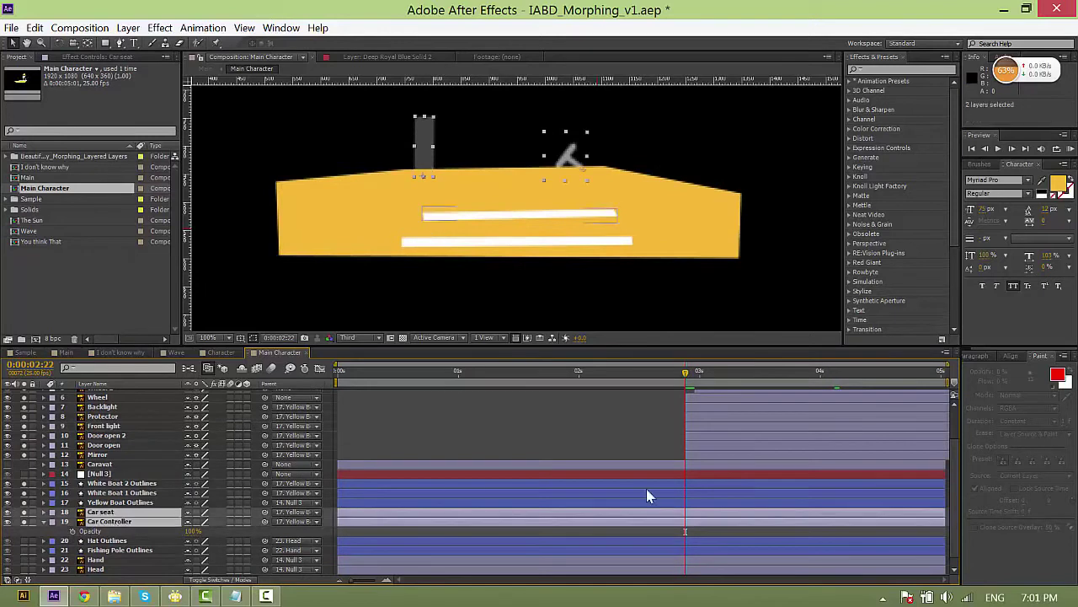
key(alt+bracketleft)
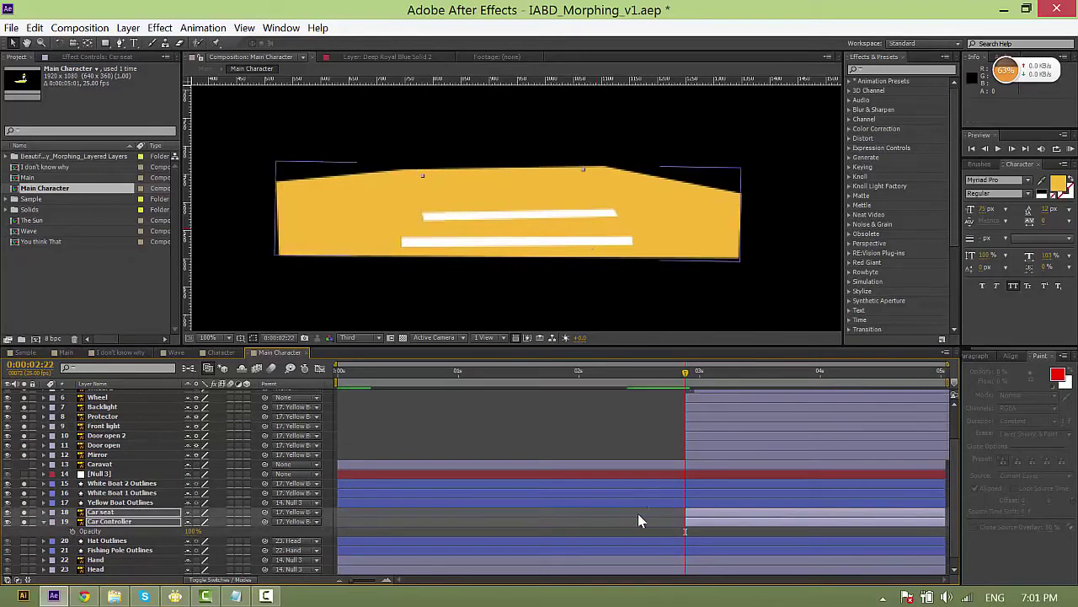
key(ctrl+z)
key(space)
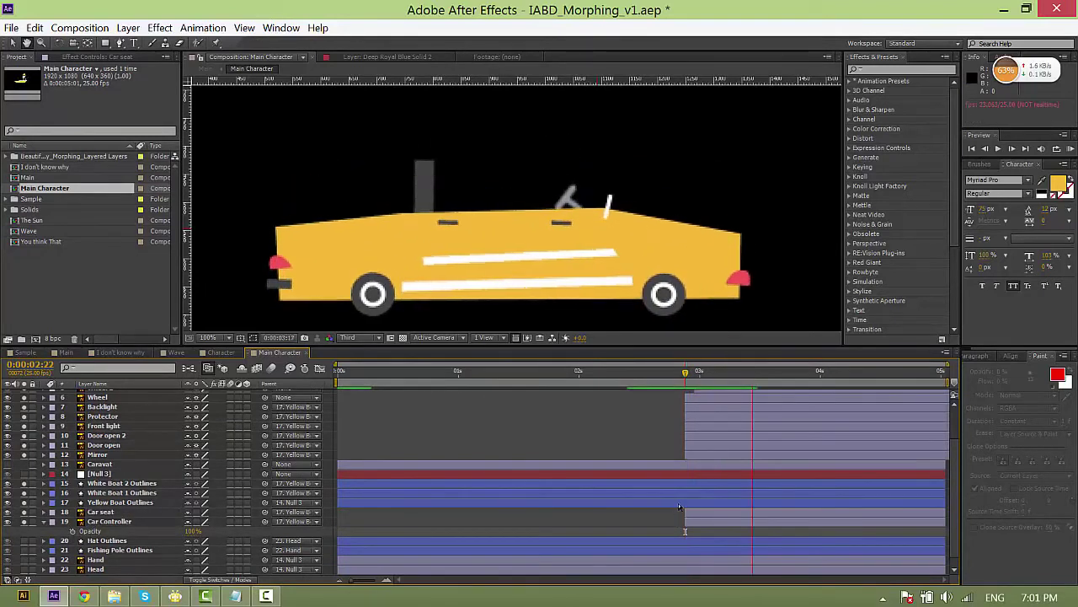
Stagger the start times of the Car seat, Car Controller, Protector, light and door layers, keeping the Wheel layer's original timing.
click(719, 513)
drag(724, 521, 757, 512)
click(707, 453)
drag(705, 445, 733, 399)
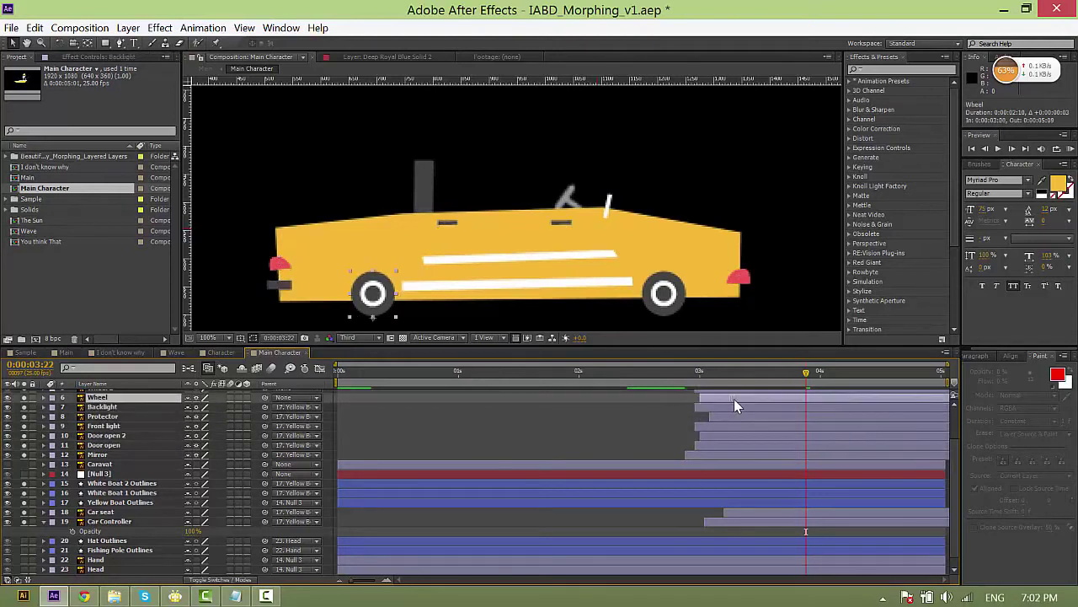
key(ctrl+z)
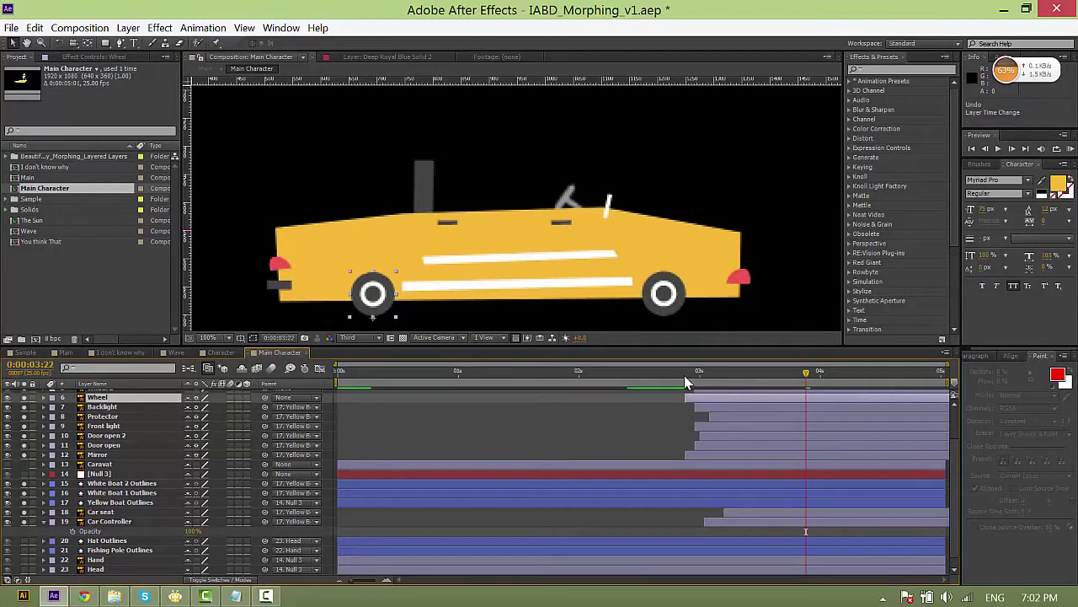
Preview the staggered pop-in of the car parts and save the project.
click(676, 373)
key(space)
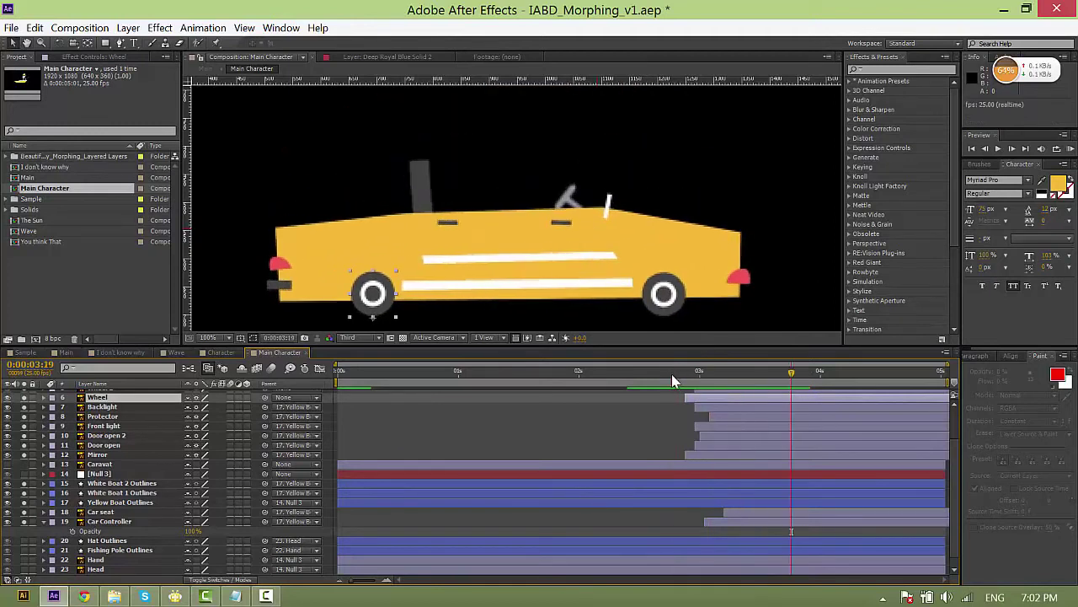
key(ctrl+s)
Examine the car's cabin frame at 0:00:03:04 in the Sample composition as a reference for the Caravat part.
scroll(809, 502, up, 2)
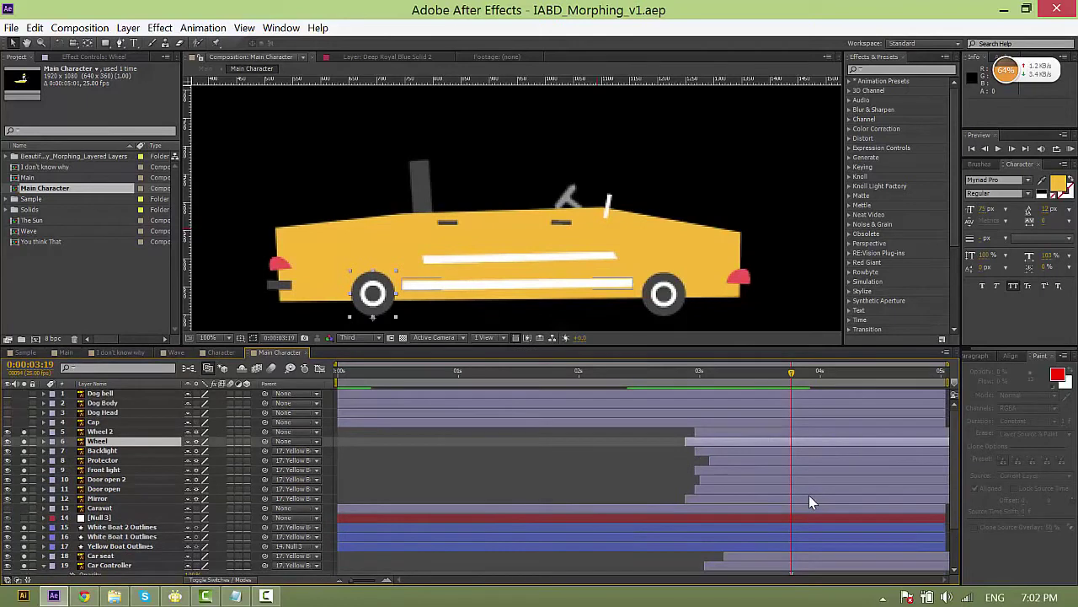
click(114, 508)
scroll(143, 502, down, 3)
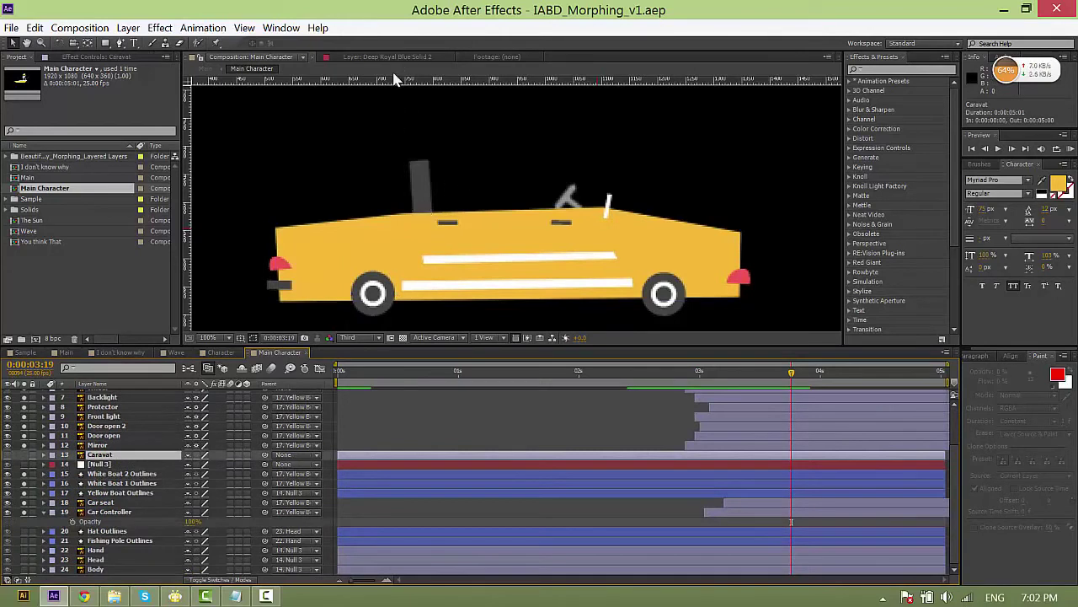
drag(539, 233, 529, 308)
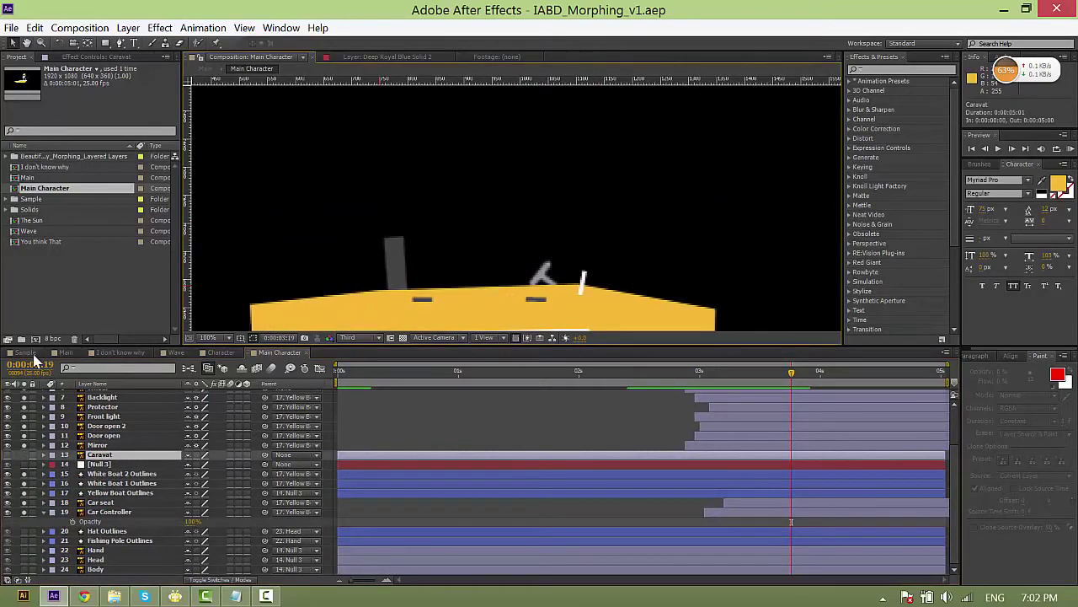
click(29, 353)
click(618, 373)
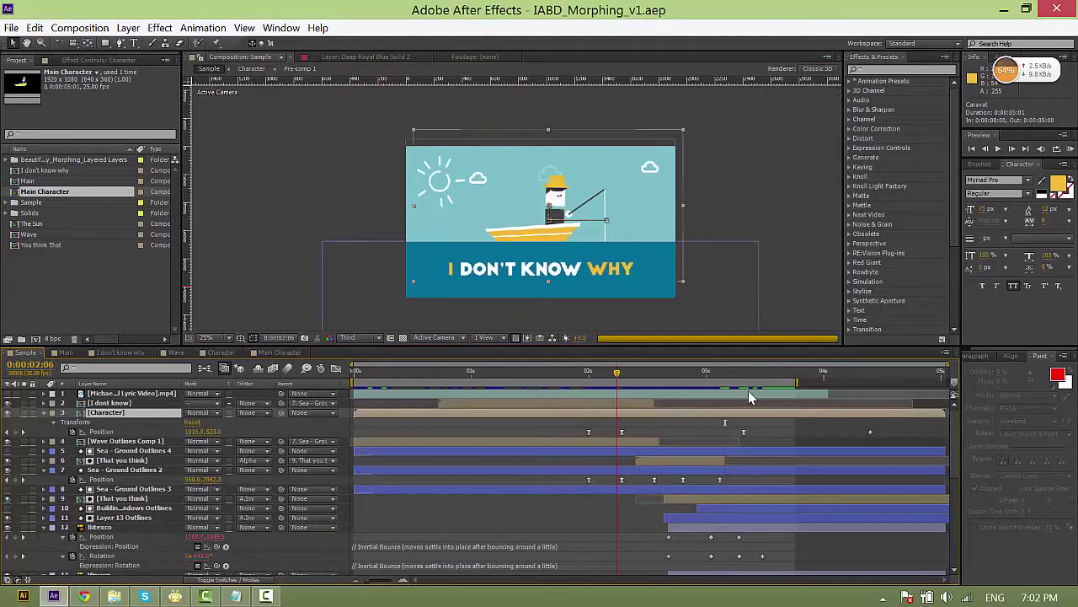
click(725, 373)
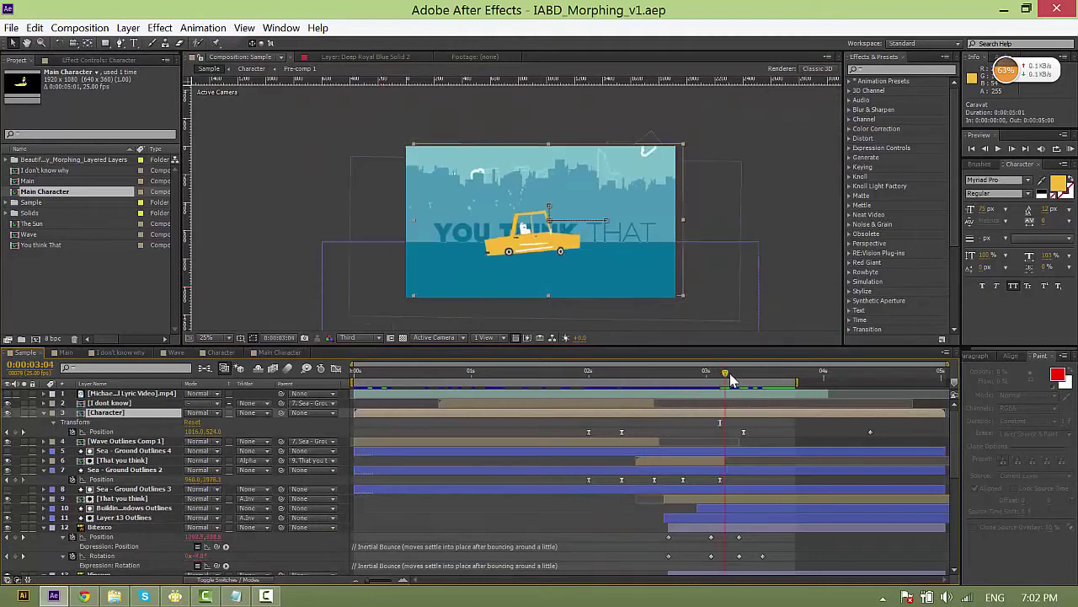
scroll(613, 253, up, 2)
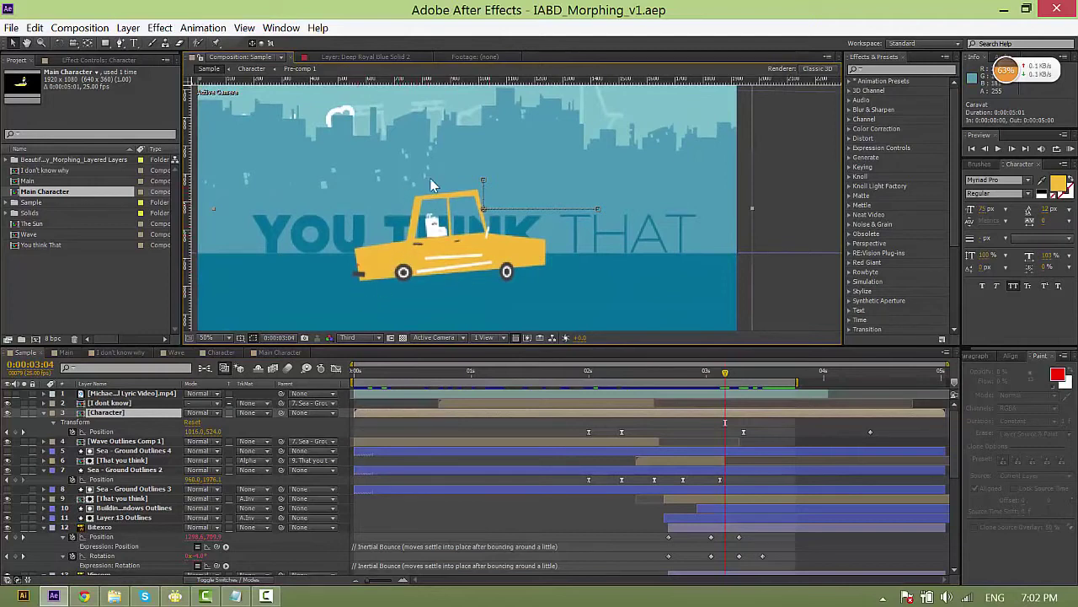
In the Main Character composition at 0:00:04:16, draw a closed yellow trapezoidal cabin on top of the car body with the Pen tool.
click(294, 353)
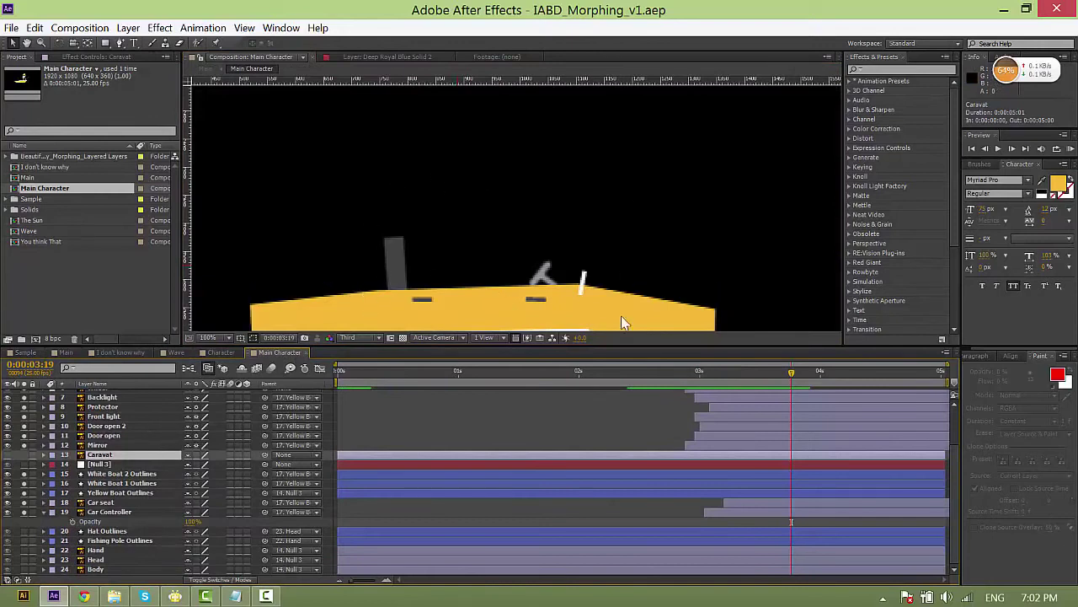
click(590, 507)
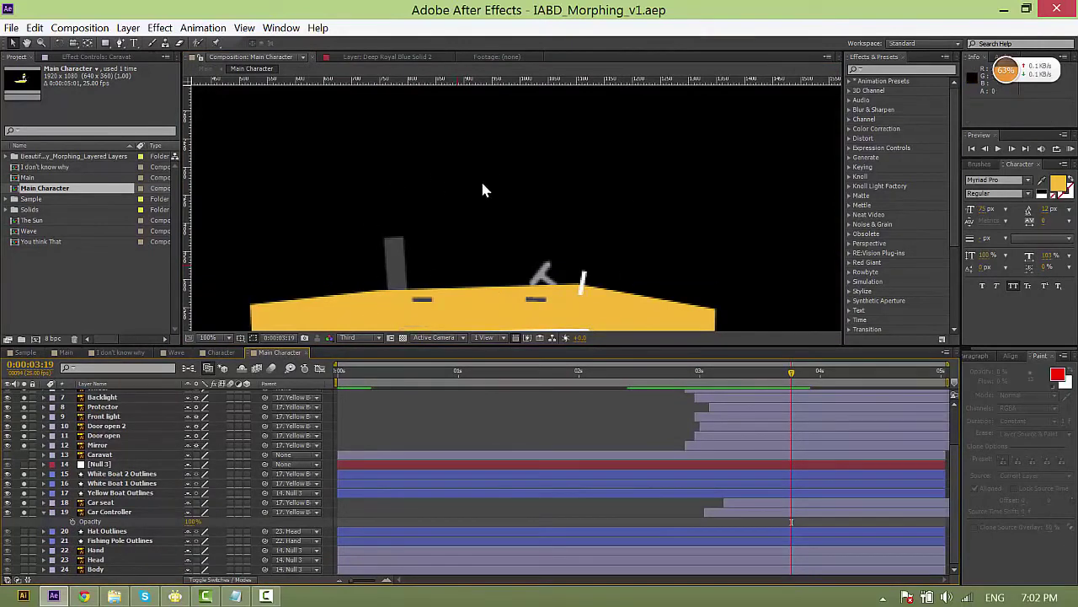
scroll(522, 211, down, 2)
click(897, 374)
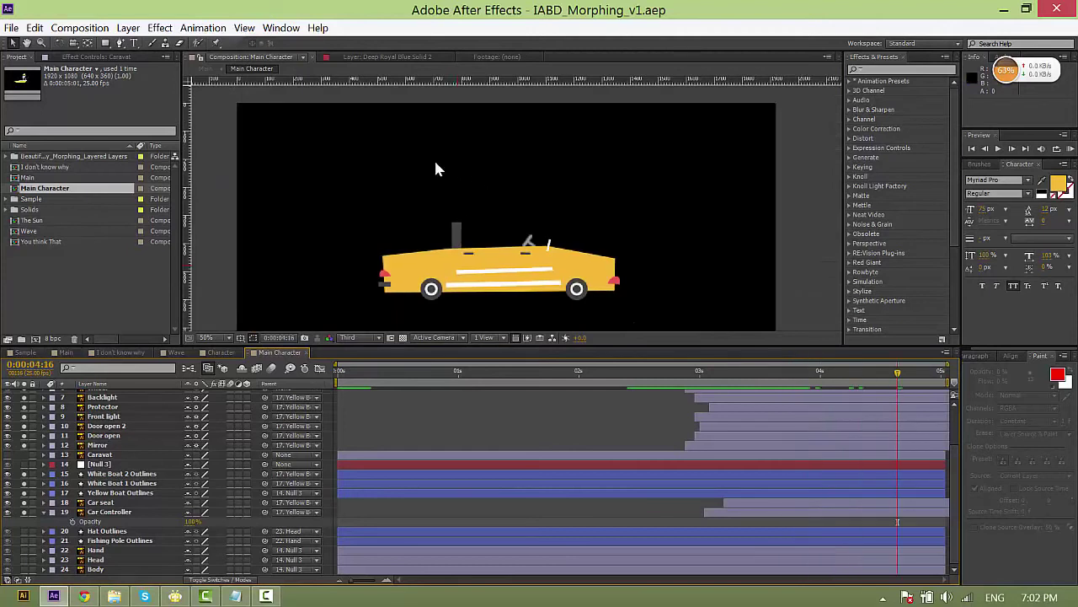
drag(119, 44, 156, 45)
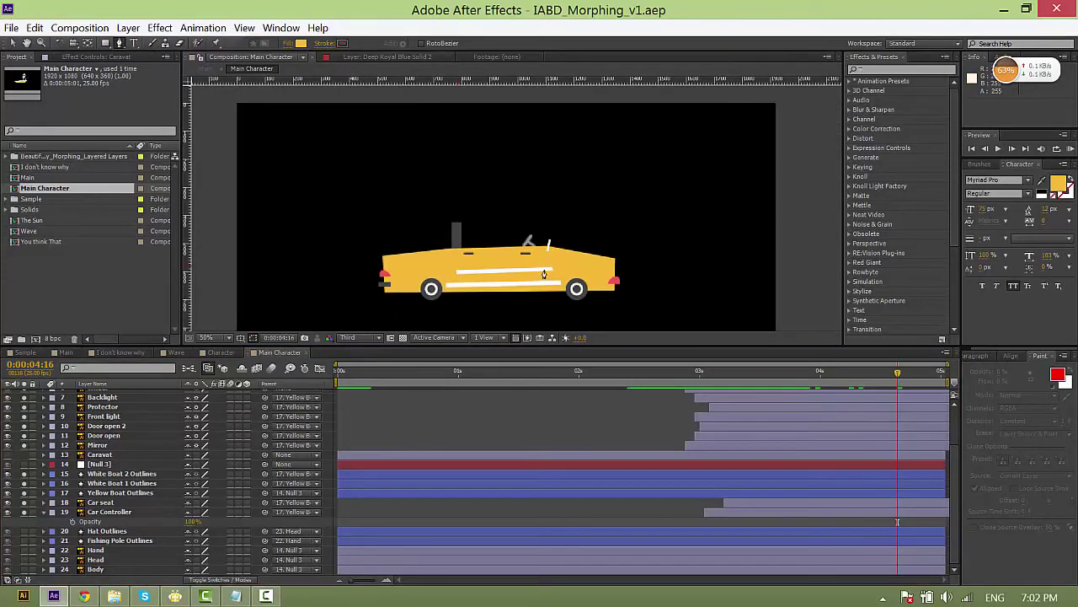
key(period)
click(369, 294)
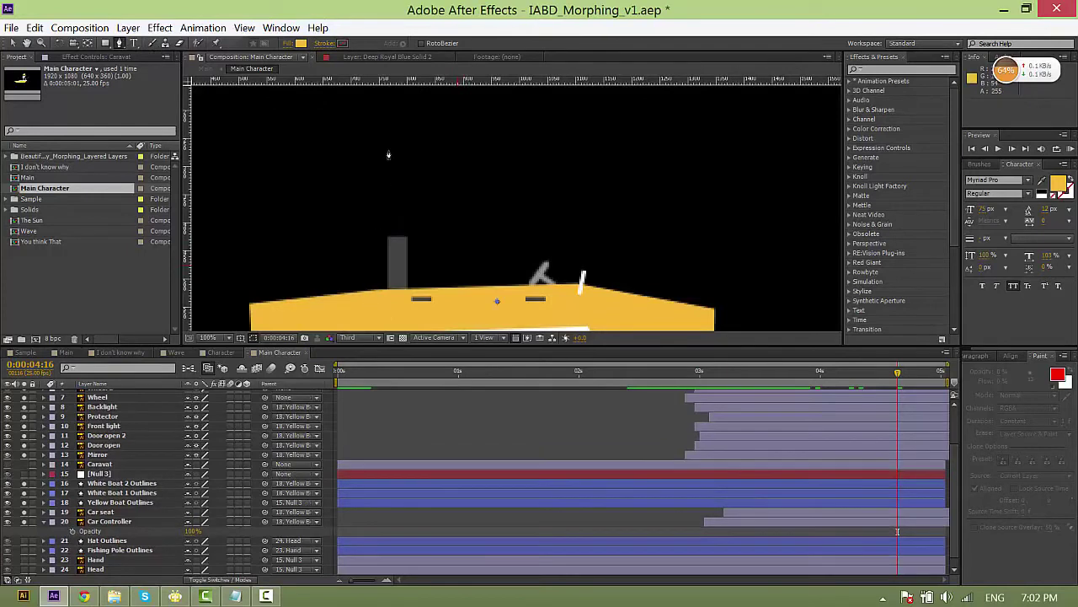
click(388, 150)
click(606, 150)
click(619, 295)
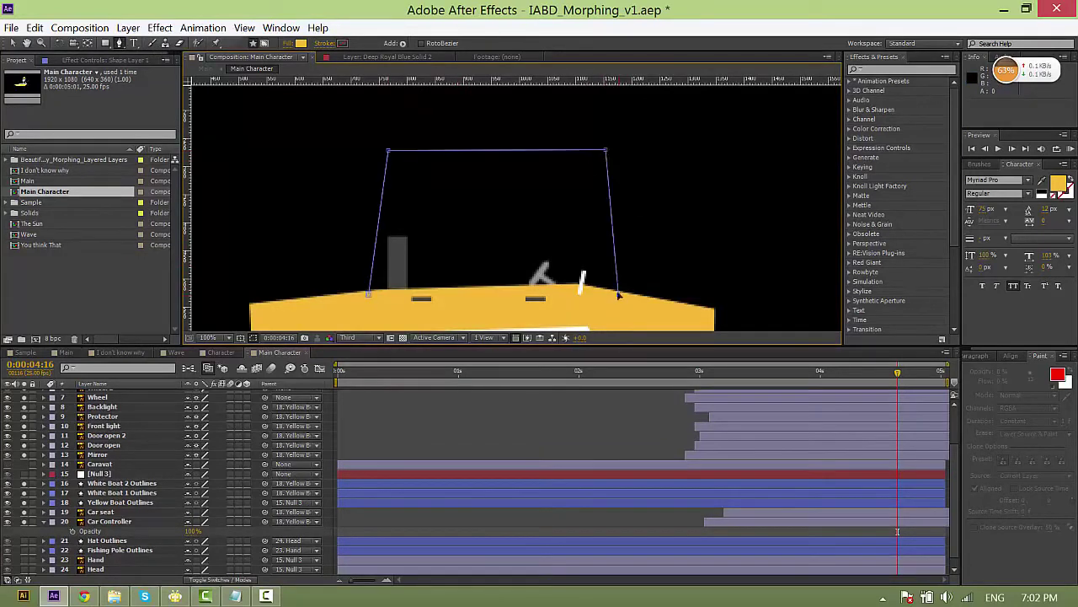
click(369, 294)
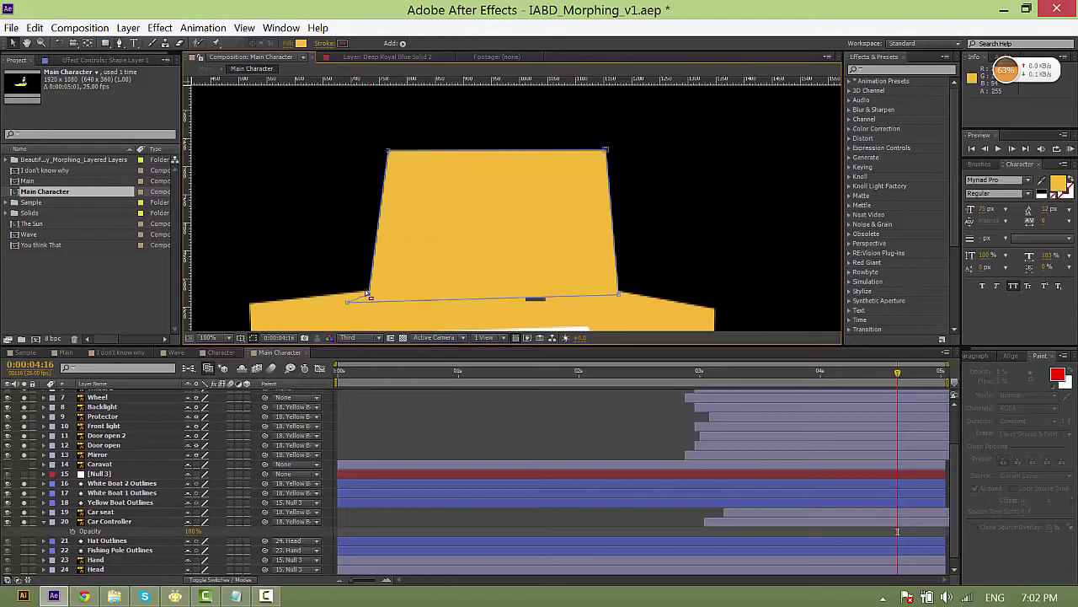
Remove the surplus vertex from the bottom edge of the yellow cabin shape, leaving a four-cornered outline.
drag(351, 303, 424, 299)
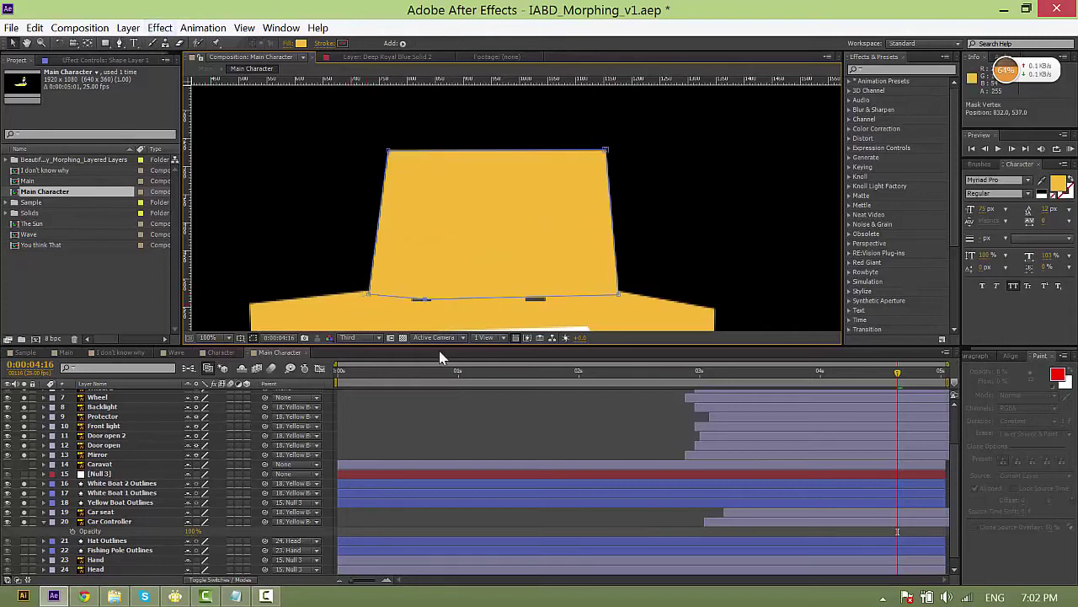
drag(119, 44, 160, 66)
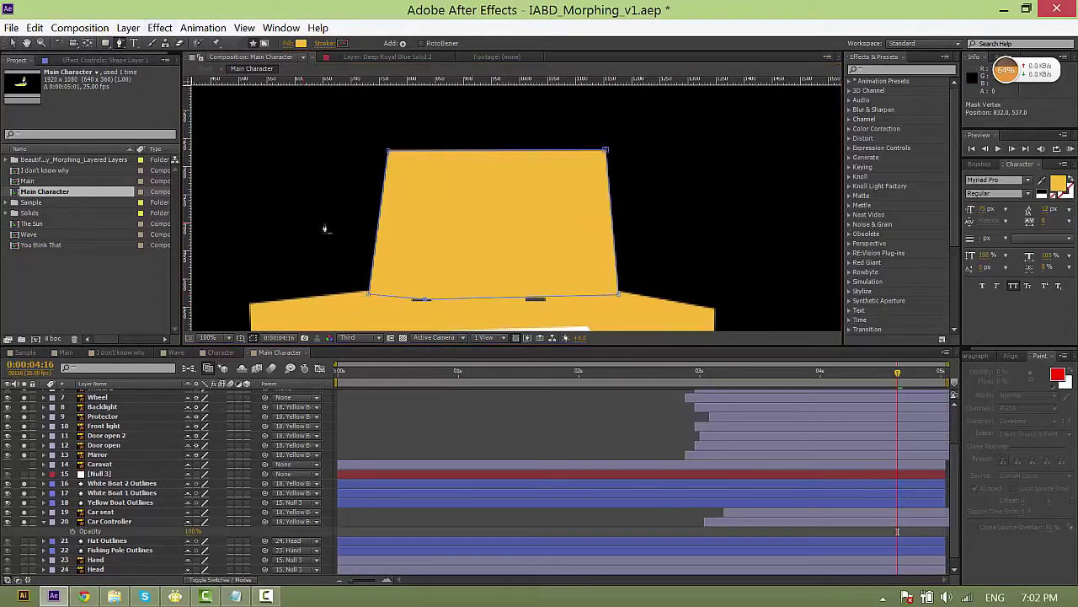
click(425, 299)
key(v)
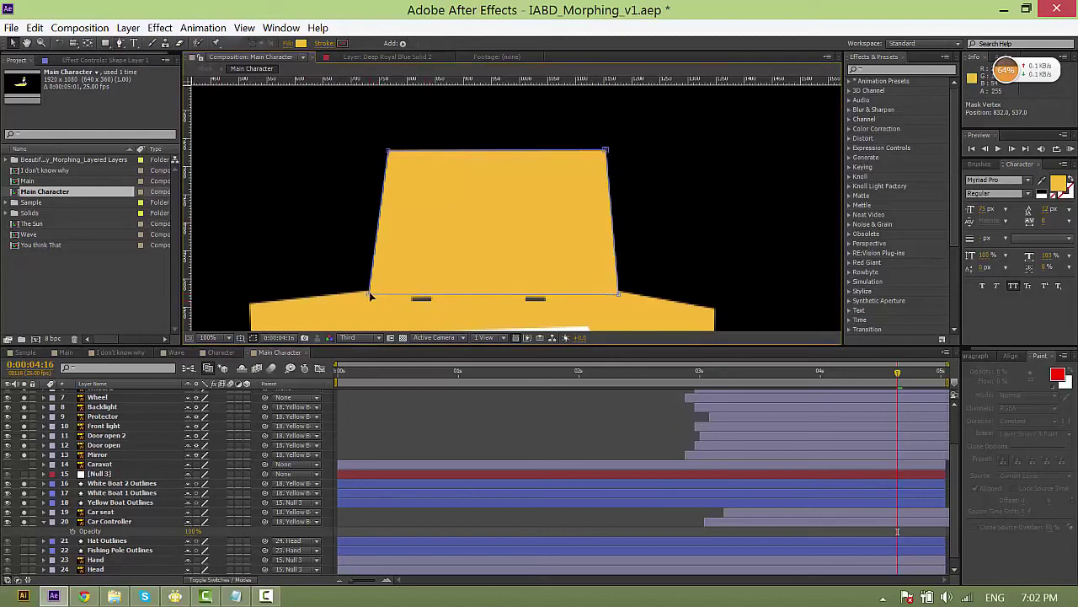
Narrow the cabin by moving its two front corners inward, and lower its roof edge.
drag(605, 150, 552, 151)
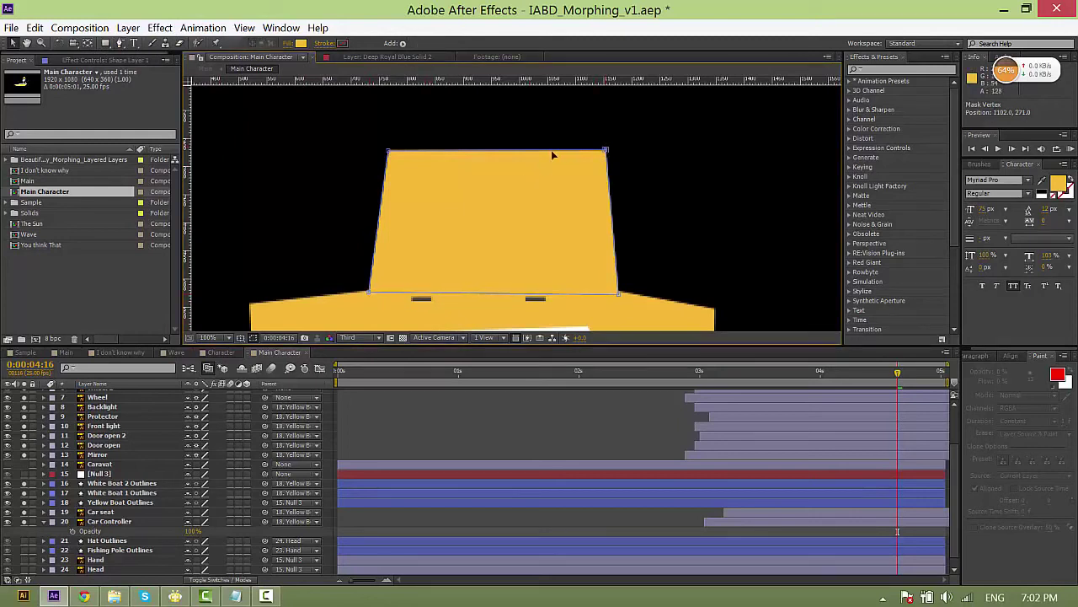
drag(619, 294, 583, 288)
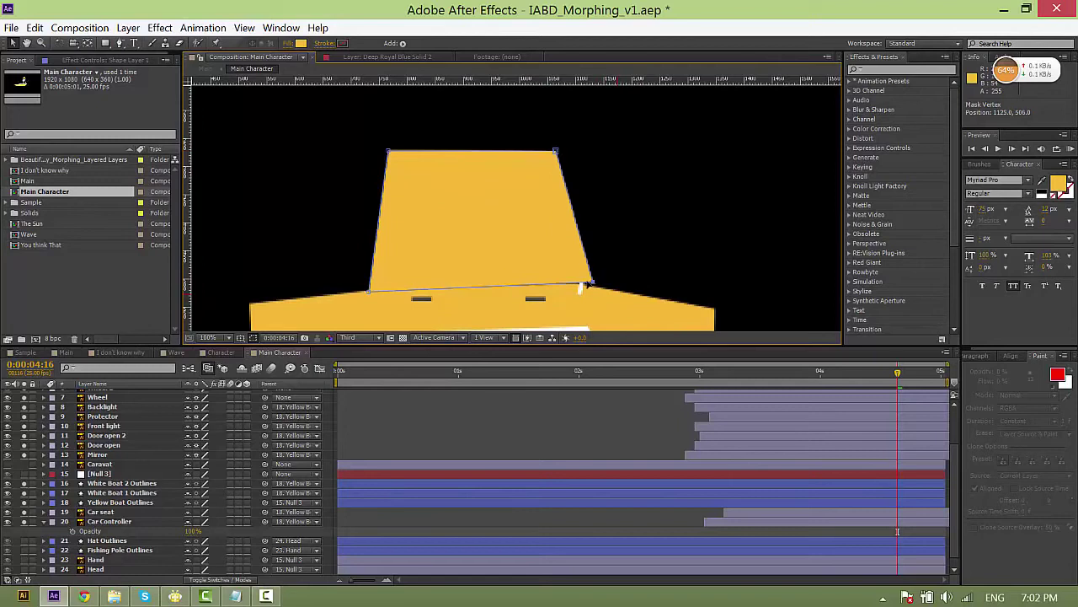
drag(377, 141, 571, 187)
drag(553, 151, 554, 176)
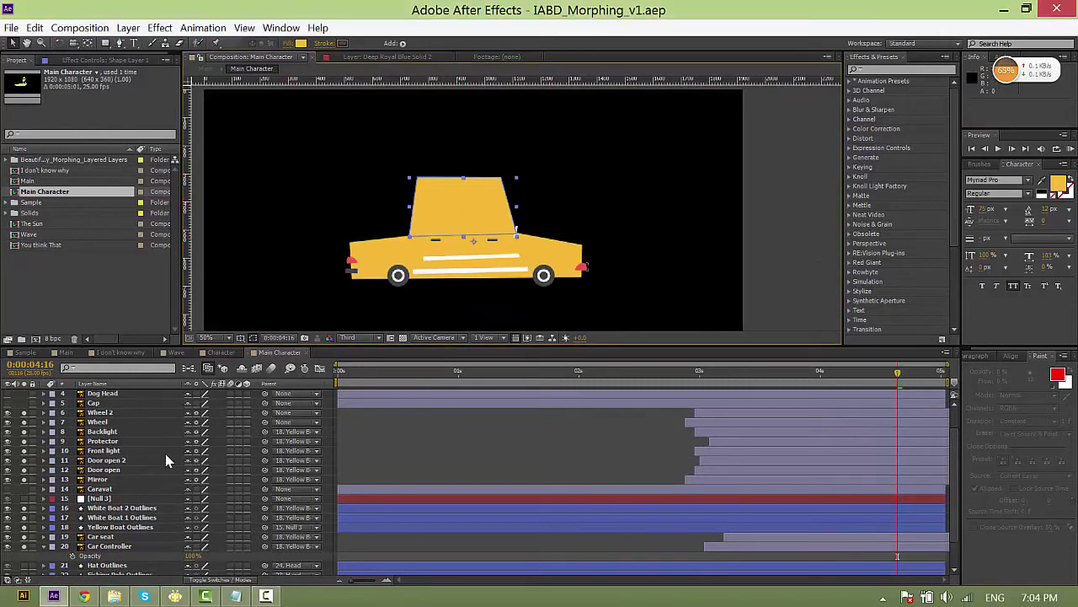
Place Shape Layer 1 directly above Yellow Boat Outlines and shift its start to 0:00:02:20.
scroll(165, 453, up, 3)
drag(118, 394, 133, 549)
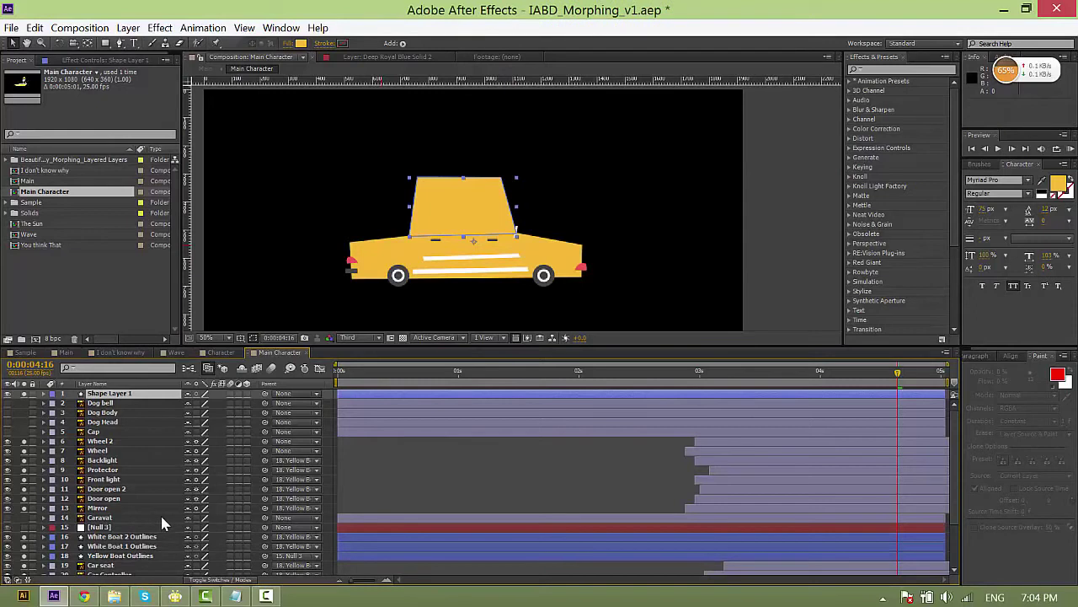
scroll(599, 286, up, 1)
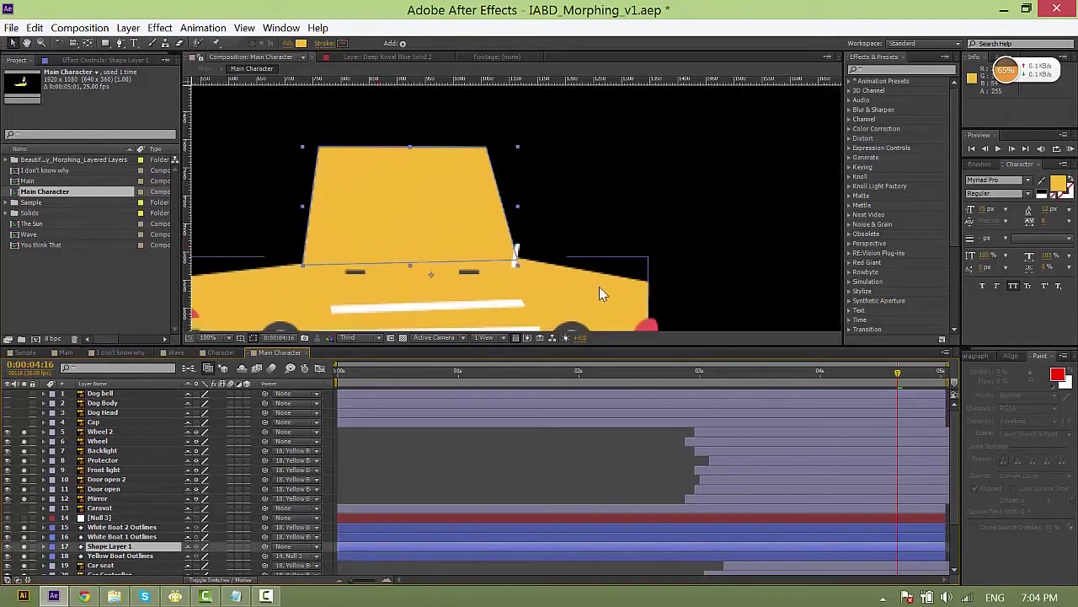
drag(468, 268, 556, 253)
scroll(686, 480, down, 2)
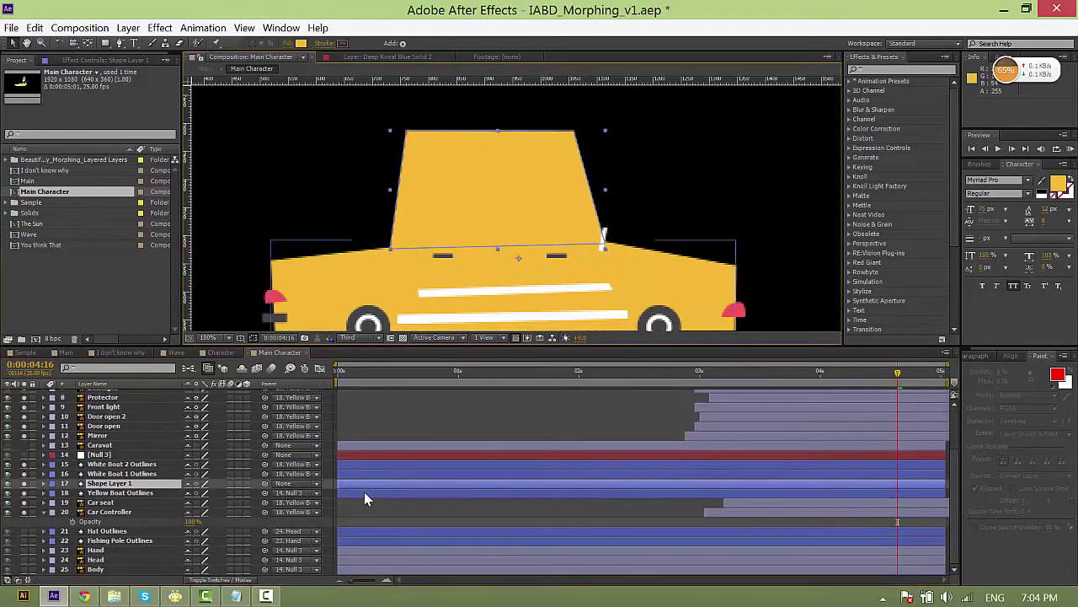
drag(351, 485, 676, 484)
At 0:00:05:00, draw a closed four-cornered rear window inside the cabin with the Pen tool on a new shape layer.
drag(666, 379, 968, 411)
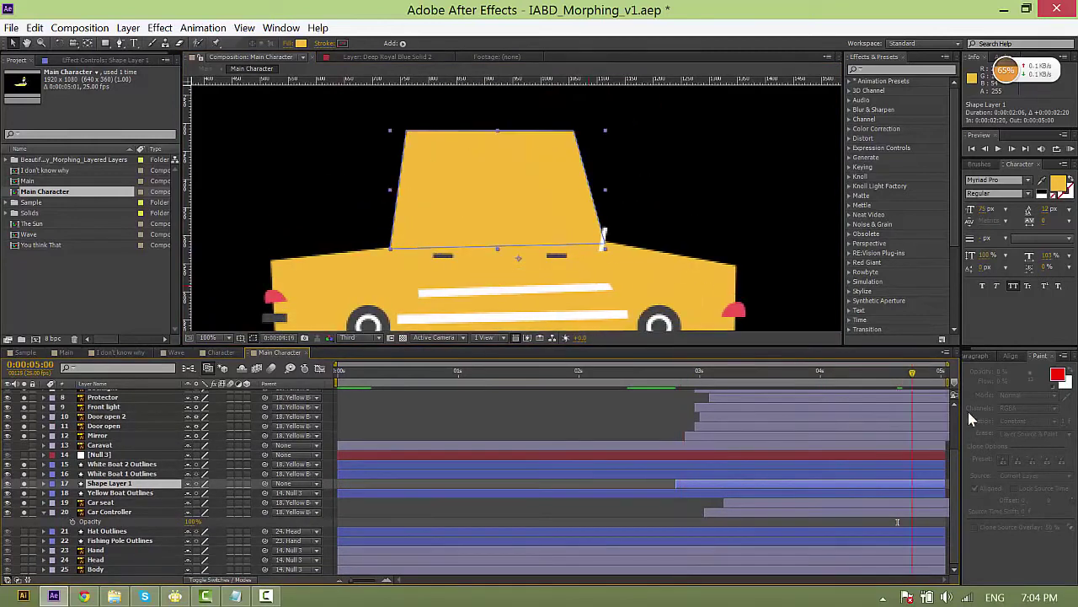
click(409, 432)
click(127, 483)
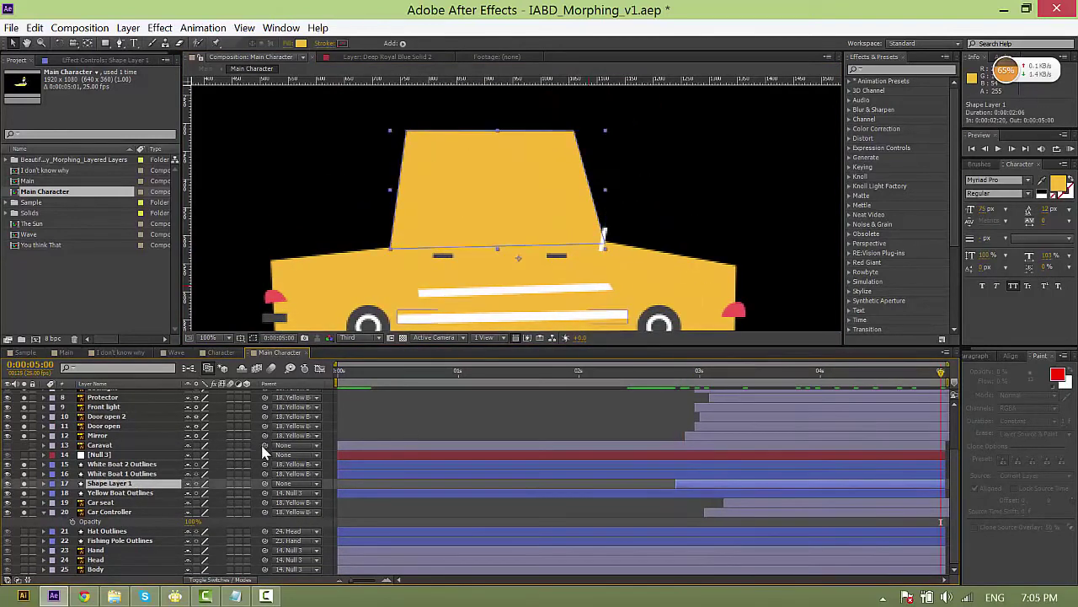
click(399, 511)
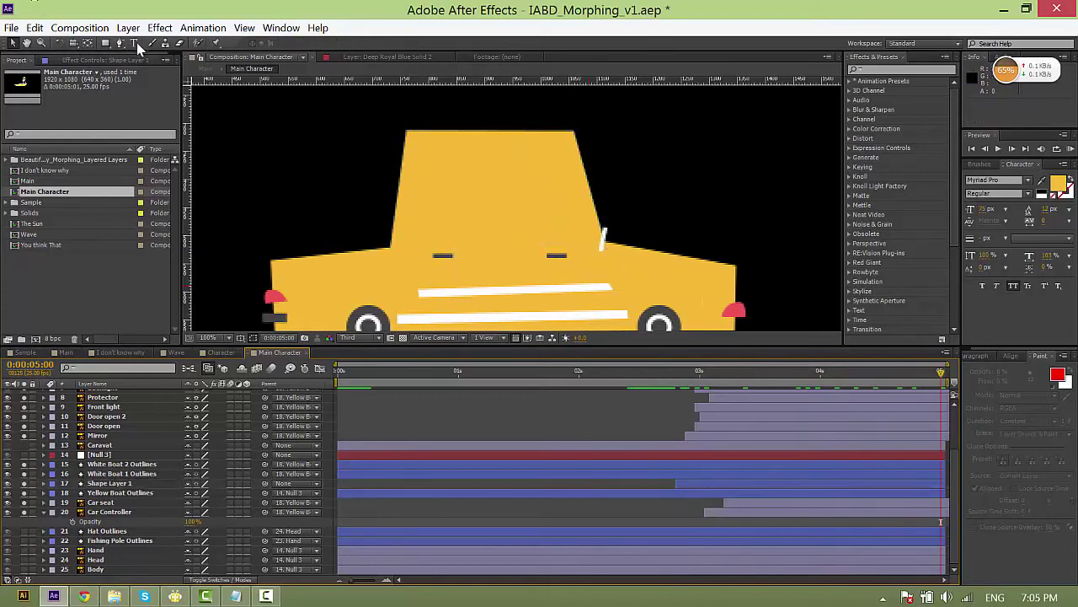
drag(120, 43, 161, 49)
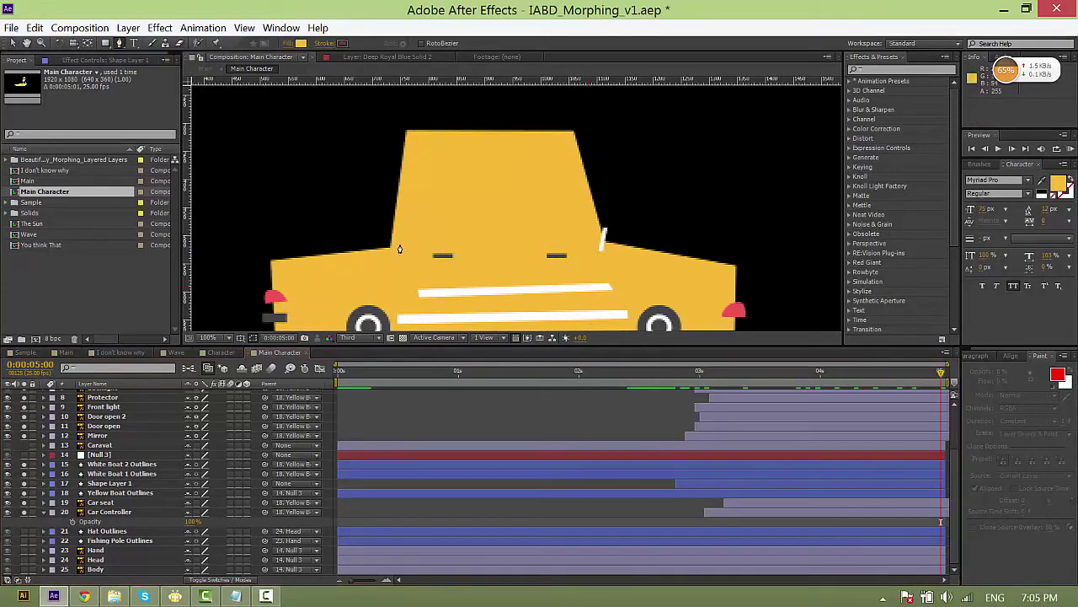
click(399, 246)
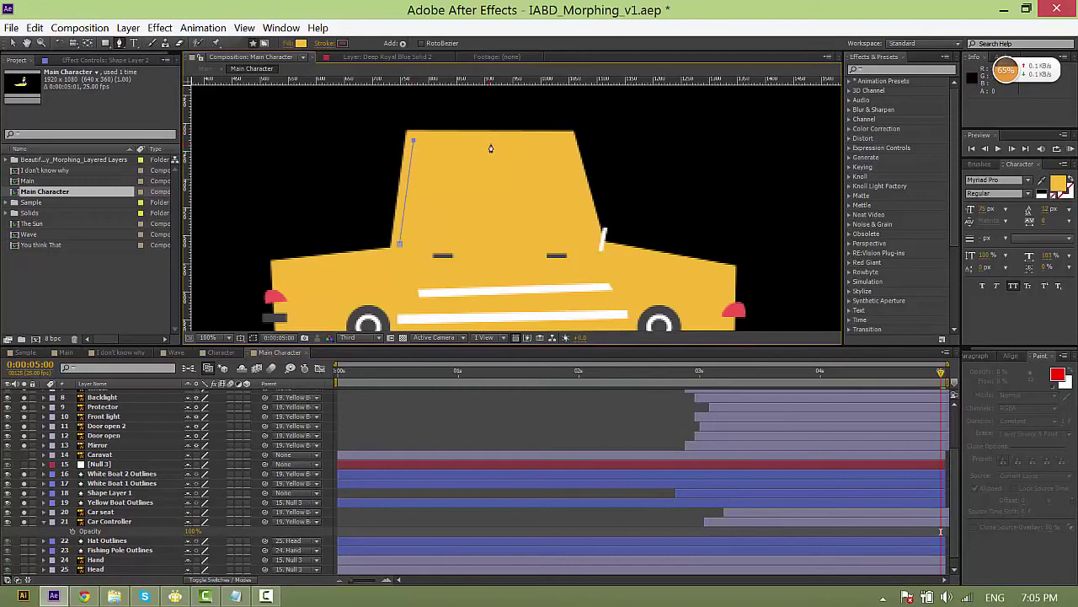
click(499, 245)
click(401, 243)
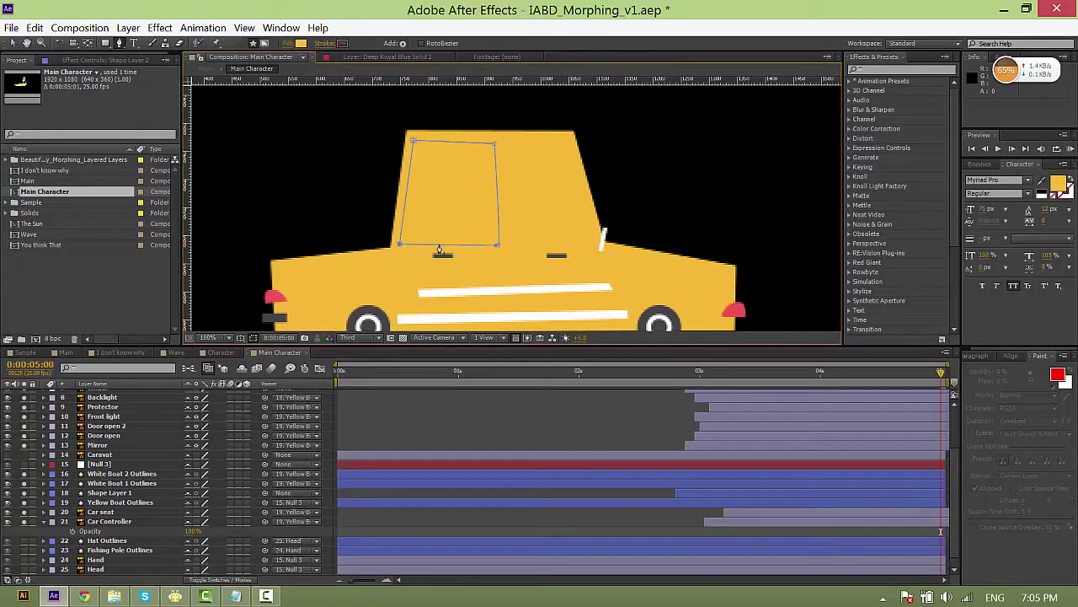
key(ctrl+z)
click(498, 246)
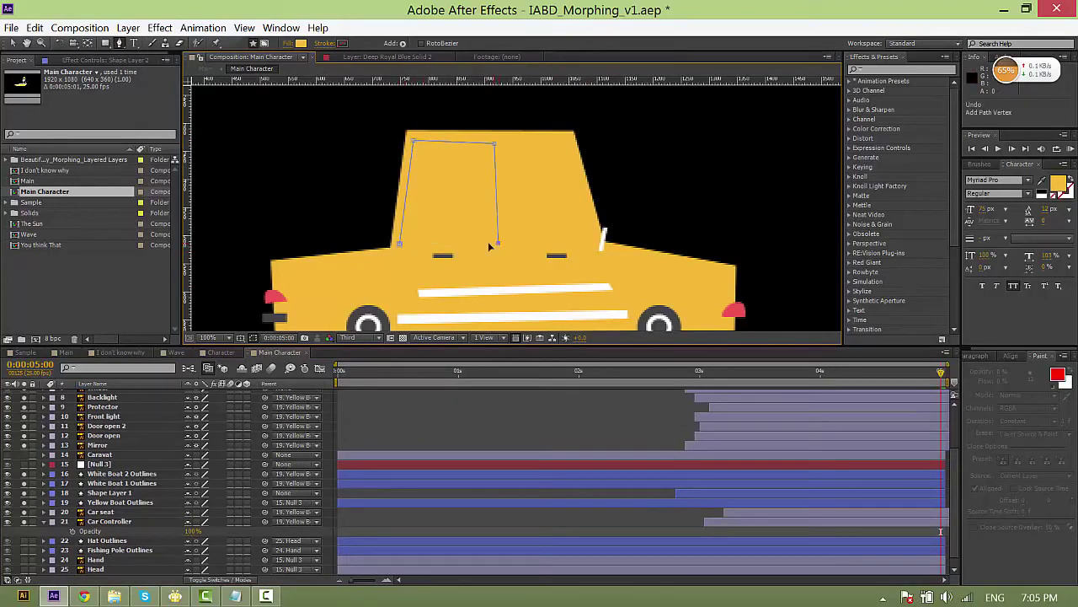
click(399, 246)
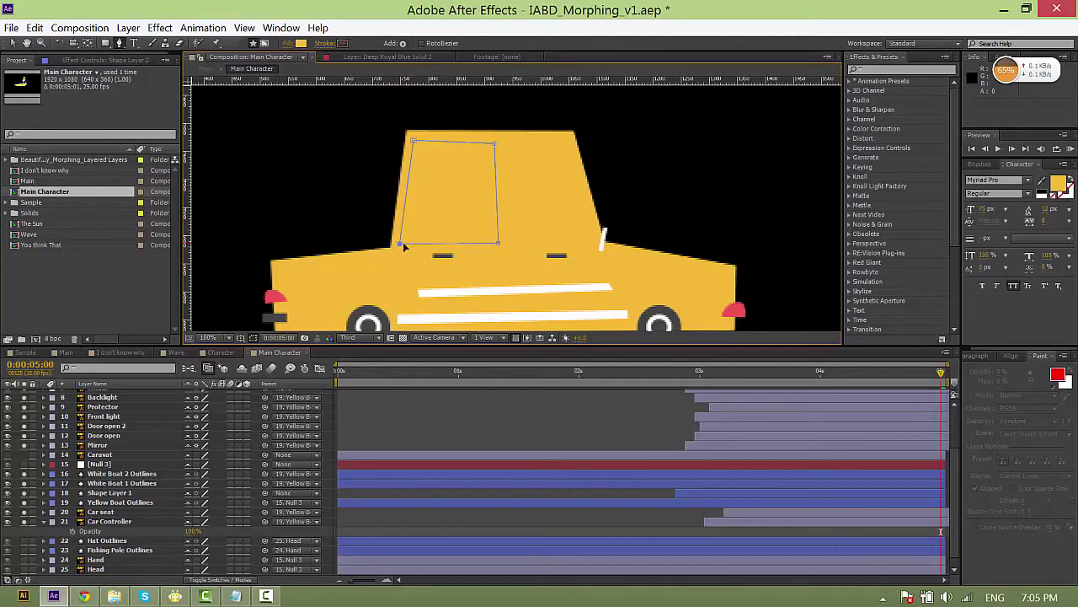
Draw a closed front window beside the rear one on Shape Layer 2 and even out their adjoining top corners.
click(503, 142)
click(571, 137)
click(503, 143)
key(v)
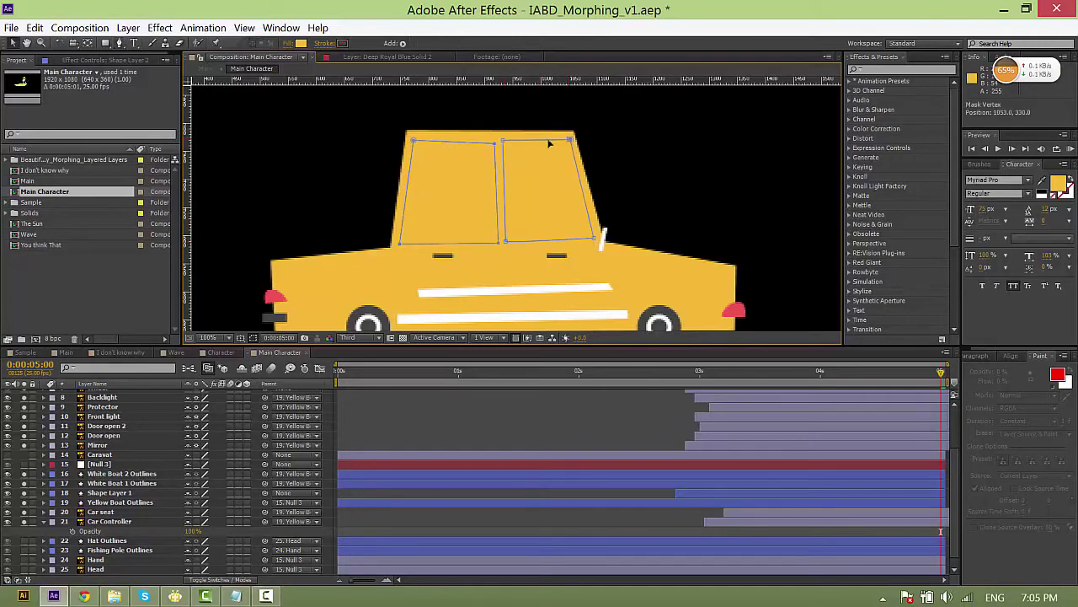
drag(496, 147, 501, 141)
Place Shape Layer 2 directly above Shape Layer 1 and set Shape Layer 1's track matte to Alpha Inverted Matte "Shape Layer 2".
scroll(253, 438, up, 3)
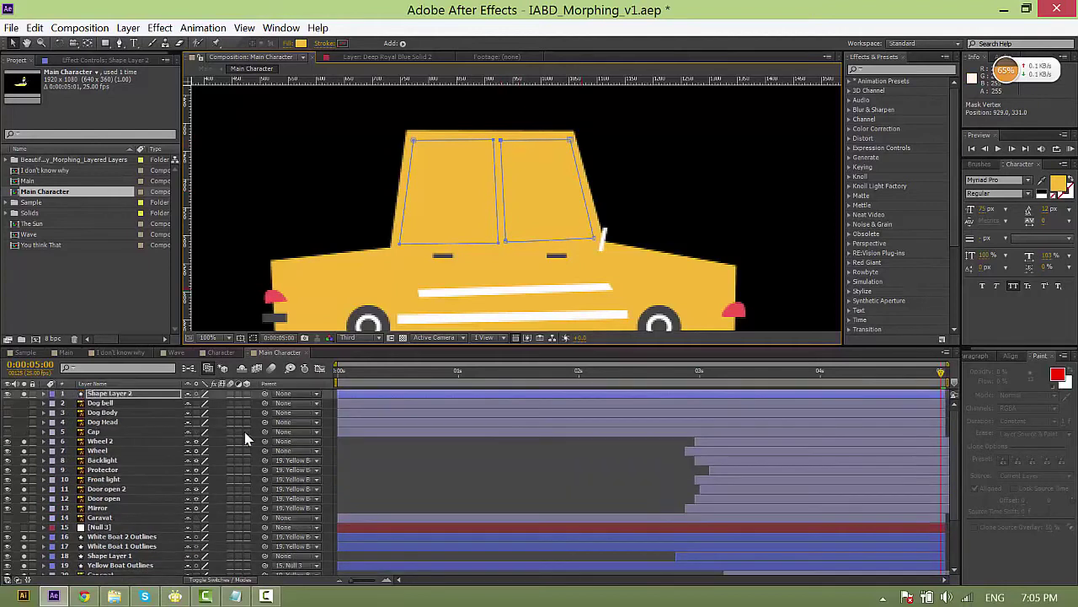
drag(129, 397, 135, 472)
click(110, 482)
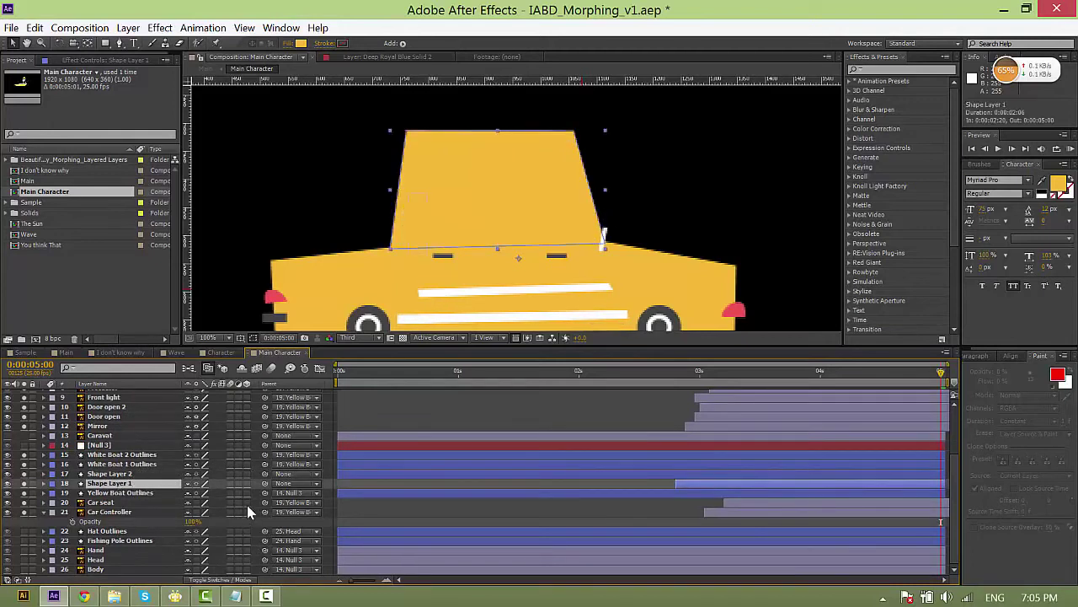
click(238, 581)
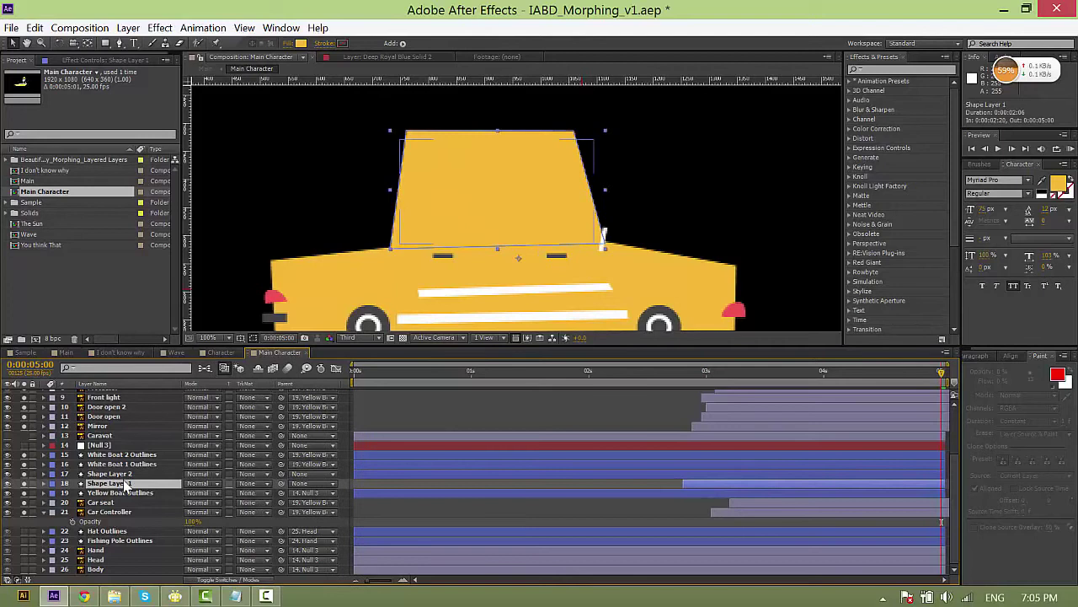
click(166, 486)
click(261, 487)
click(269, 534)
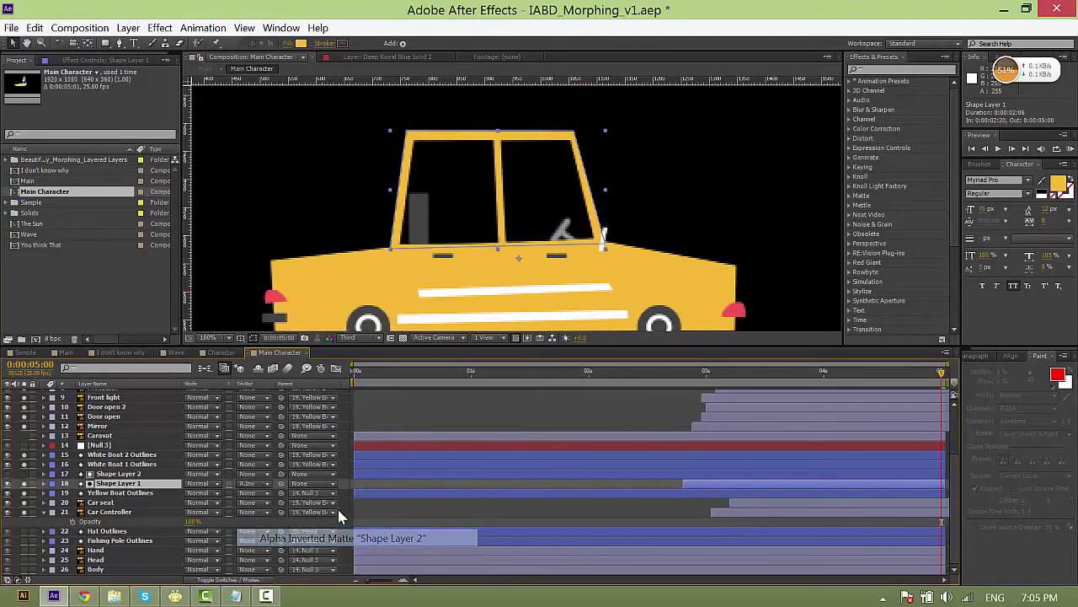
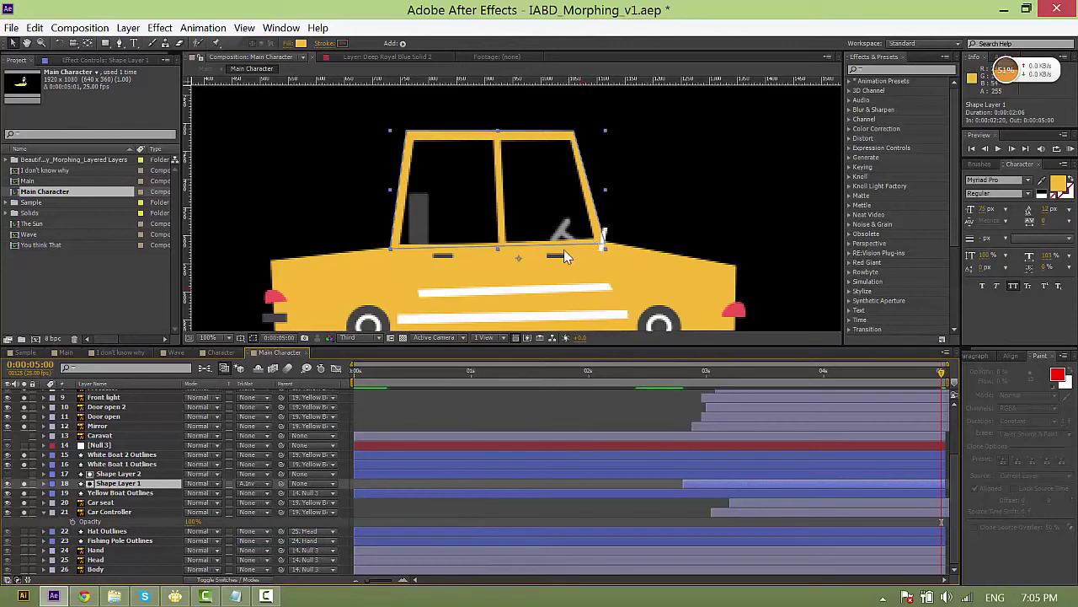
Move the Car Controller steering wheel forward and slightly up, close to the windshield.
click(123, 513)
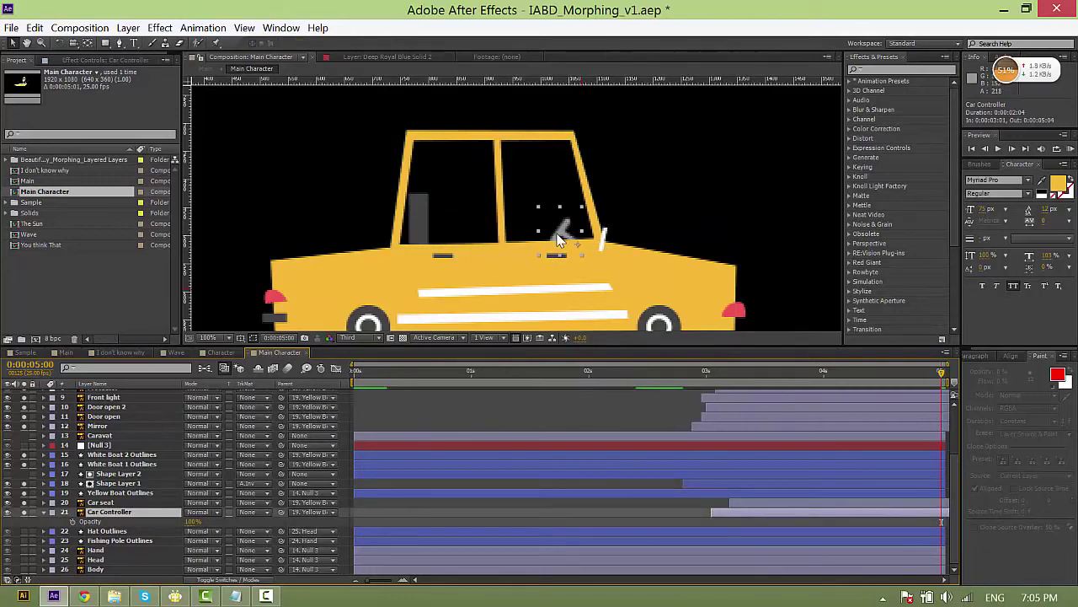
drag(557, 240, 583, 227)
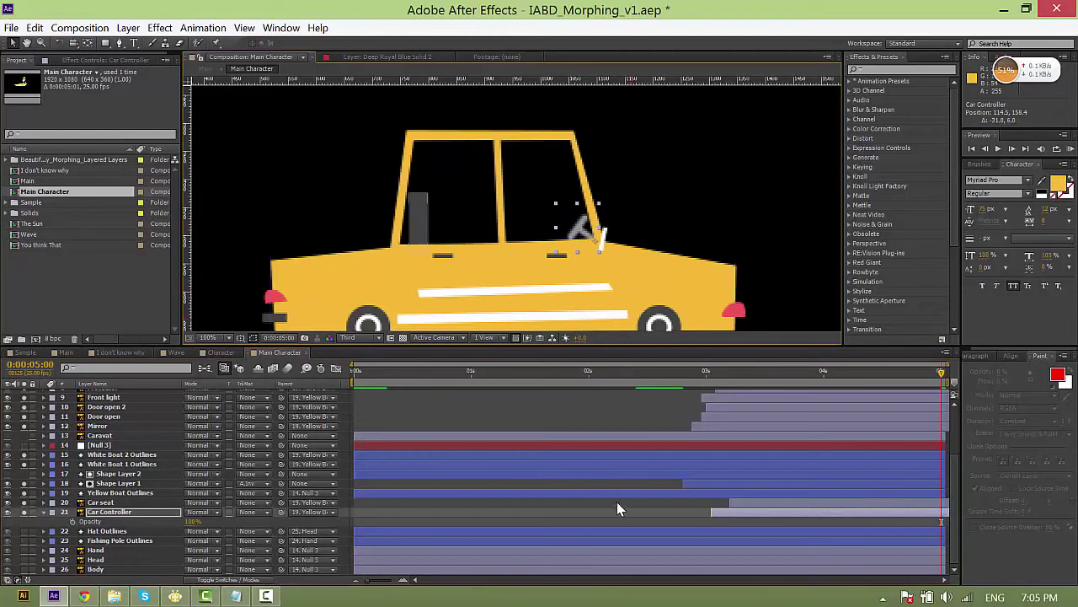
Parent Shape Layer 2 to Shape Layer 1 and Shape Layer 1 to Yellow Boat Outlines, undoing the accidental layer reorder.
click(118, 484)
click(241, 474)
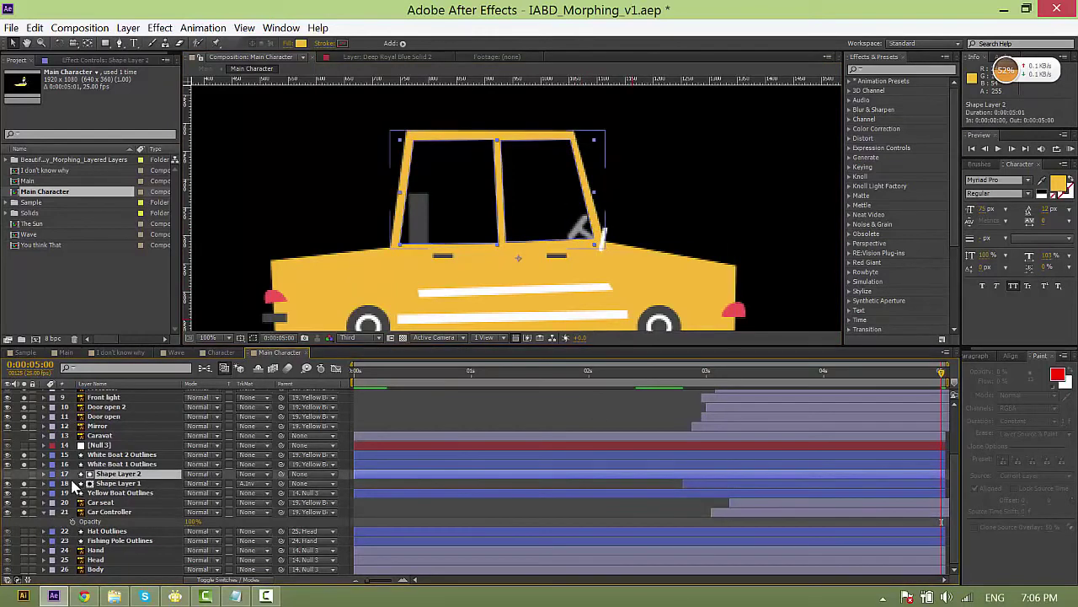
drag(281, 474, 111, 484)
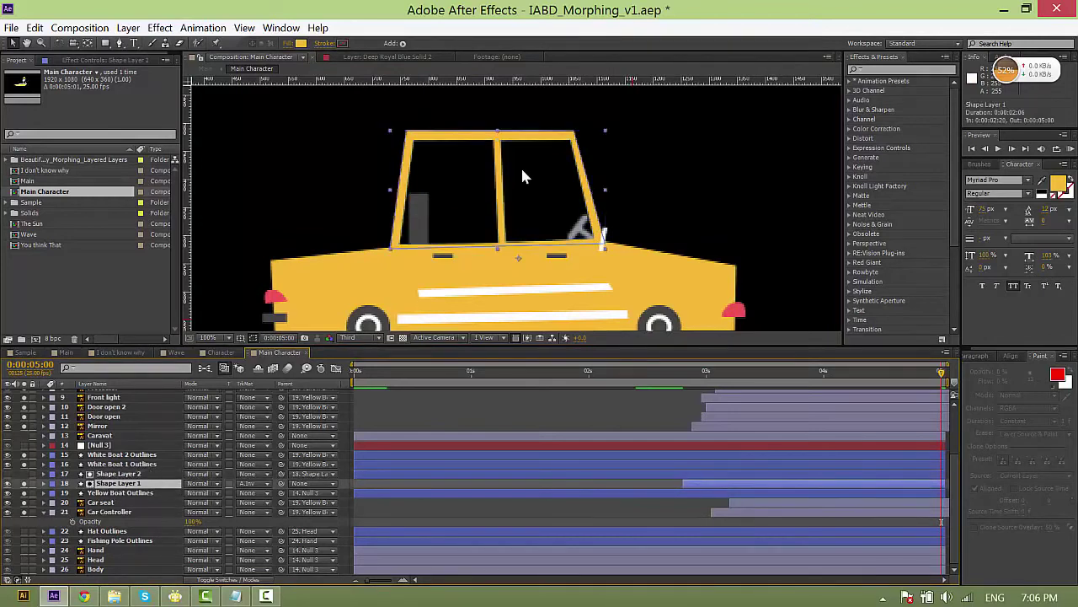
drag(281, 485, 135, 479)
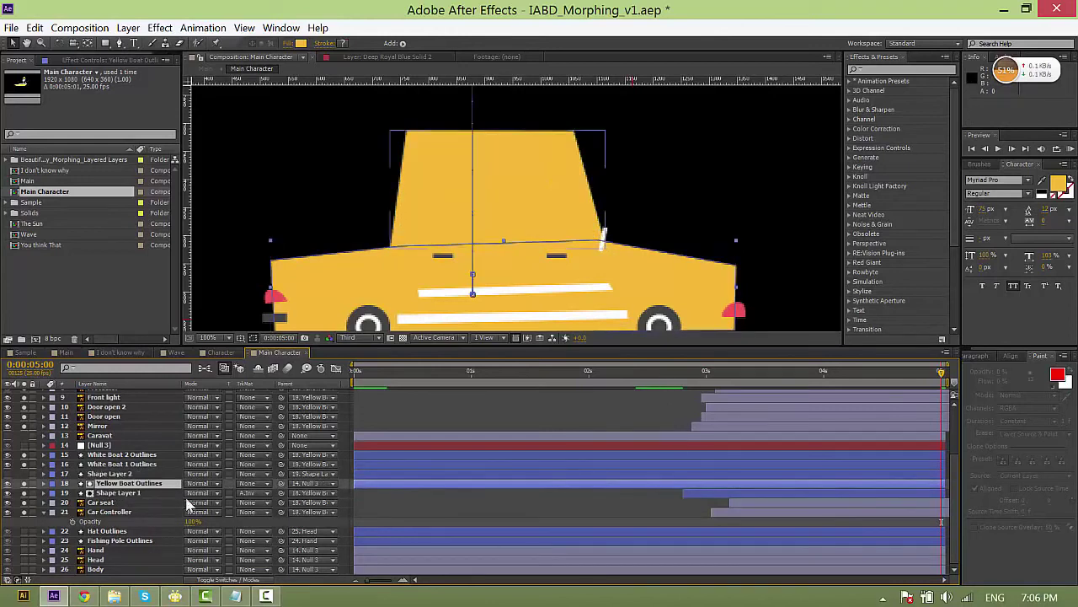
key(ctrl+z)
At 0:00:03:00, enable keyframing on the Path of Shape Layer 1's Shape 1 and shift the keyframe to 0:00:03:06.
click(662, 373)
drag(662, 373, 706, 379)
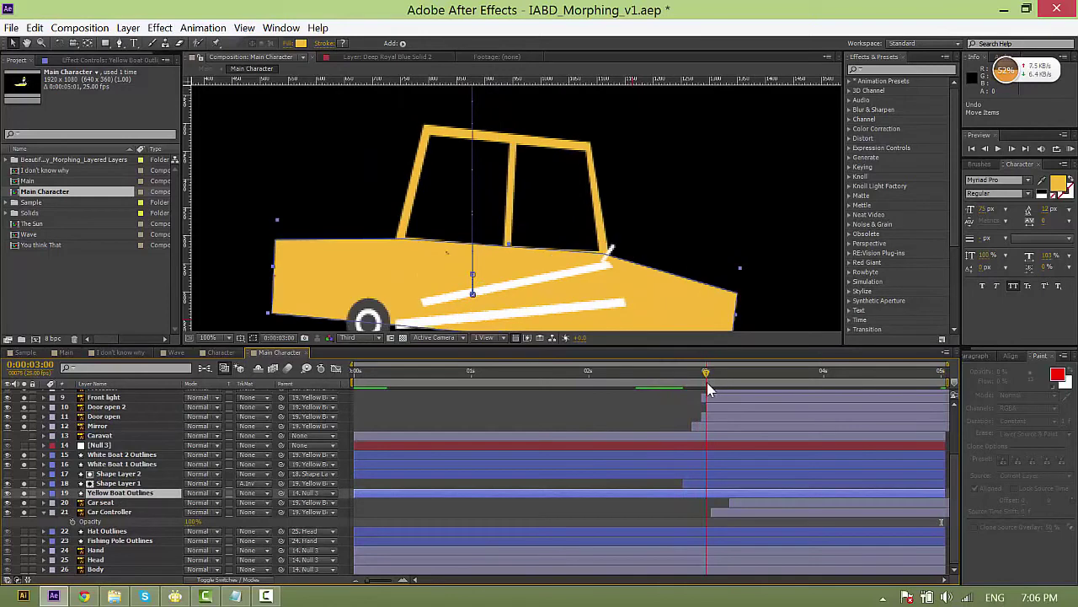
click(120, 483)
click(44, 483)
click(53, 493)
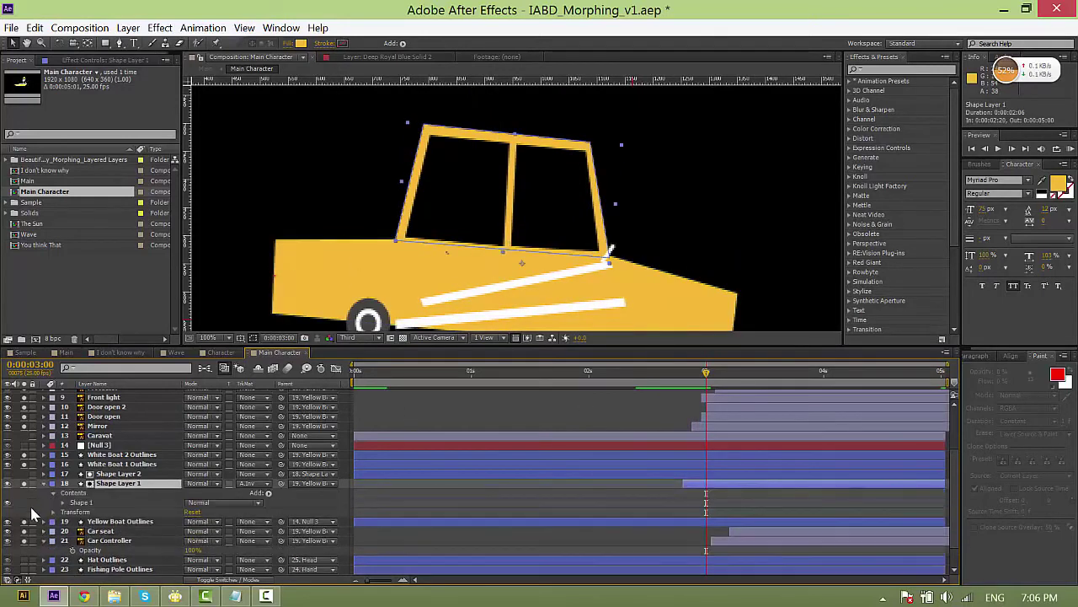
click(63, 502)
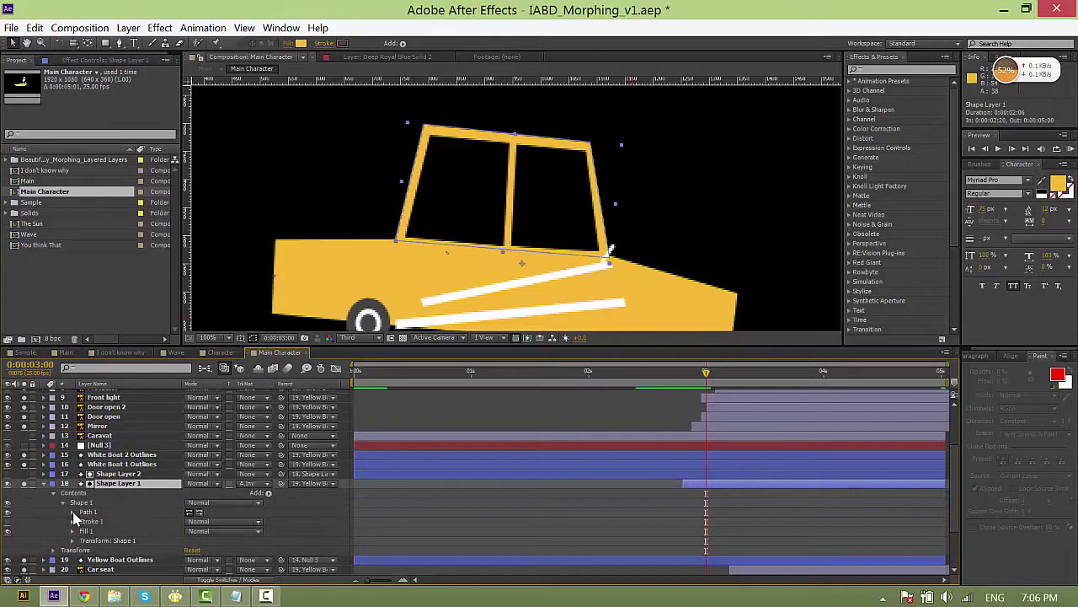
click(72, 511)
click(91, 521)
scroll(752, 479, down, 1)
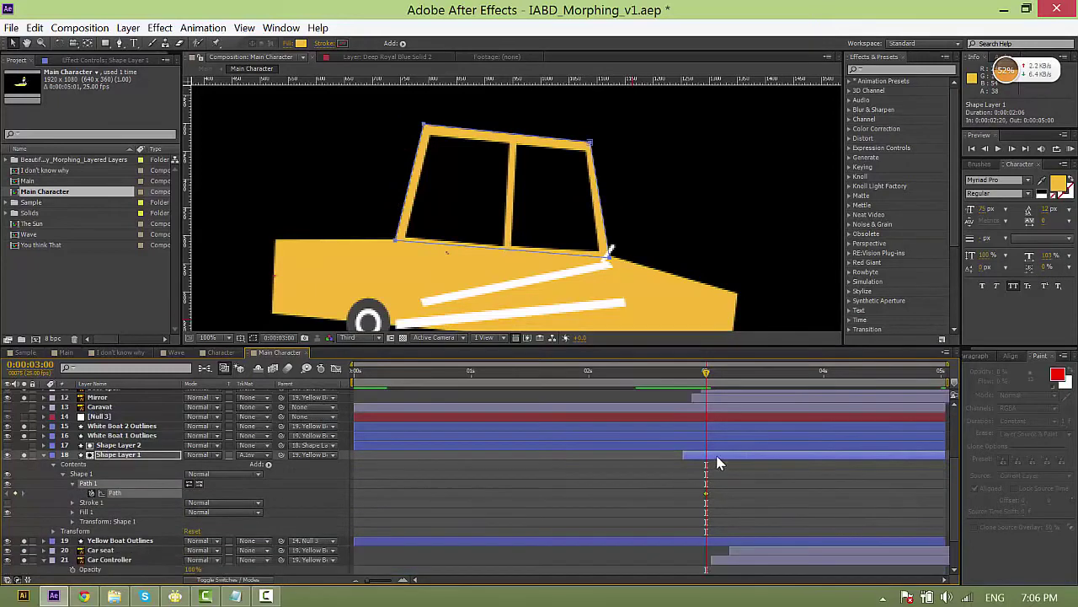
click(711, 496)
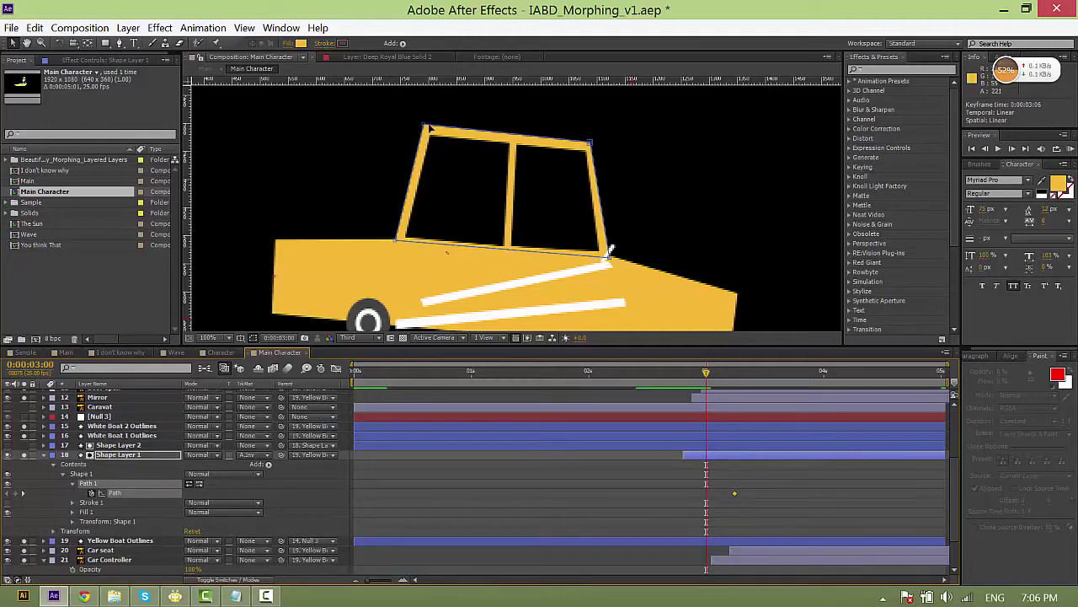
At 0:00:03:00, collapse the cabin path by moving its top corners down onto the car body's upper edge.
drag(428, 127, 595, 167)
drag(598, 216, 611, 259)
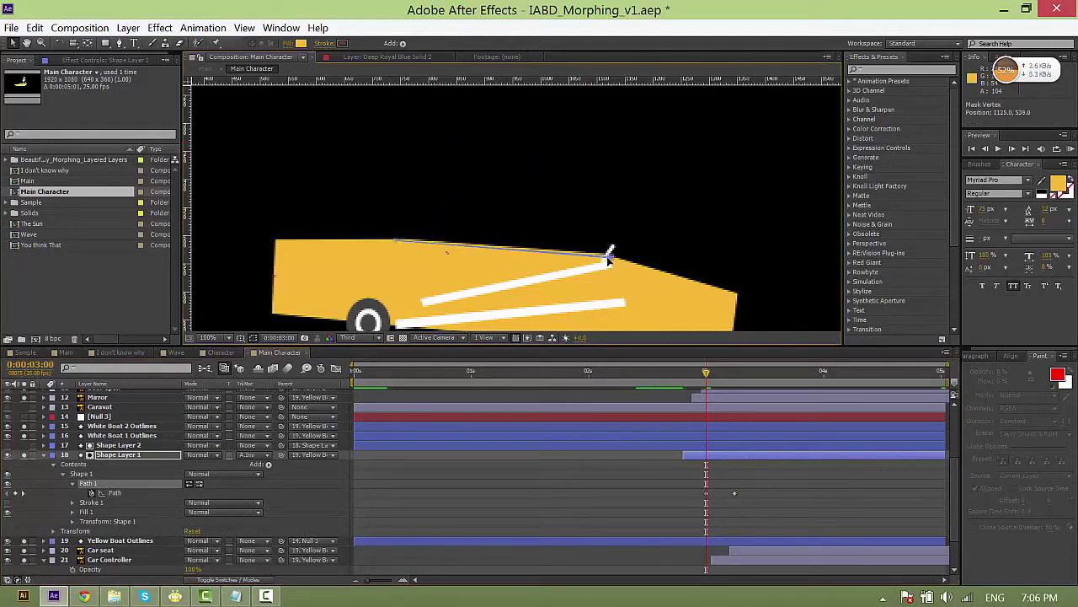
Preview the roof morph and apply Easy Ease to both Path keyframes of Shape Layer 1.
click(734, 471)
key(space)
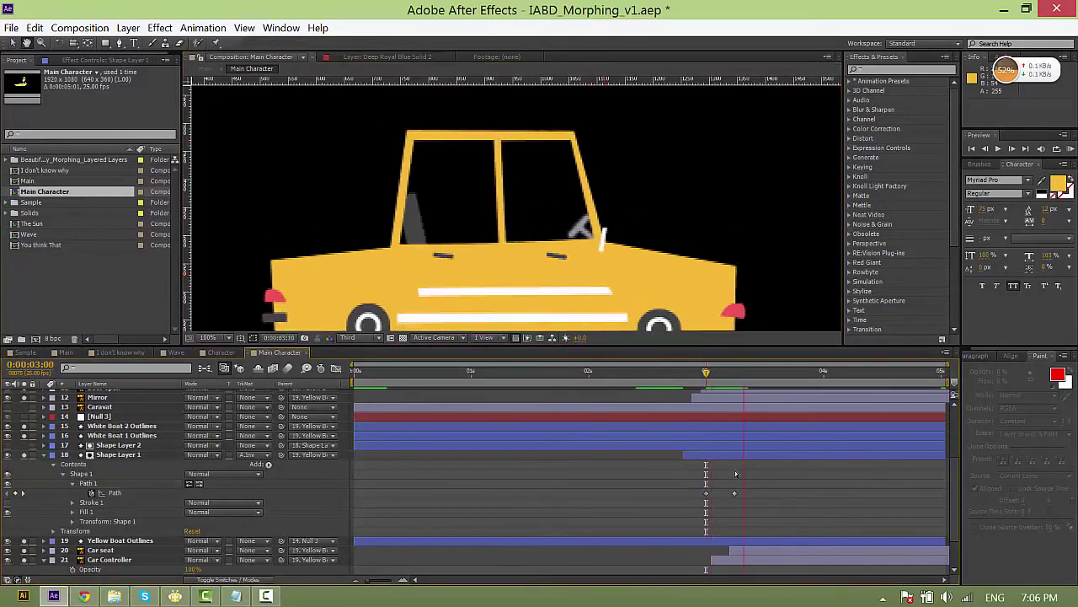
click(707, 373)
drag(708, 373, 734, 373)
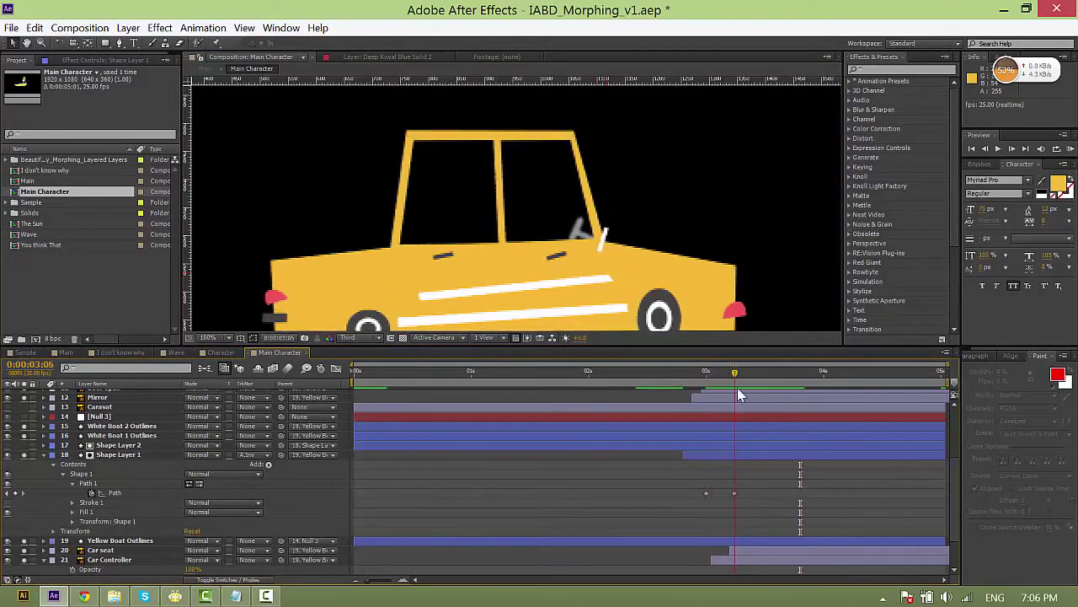
click(783, 493)
right_click(705, 493)
mouse_move(795, 481)
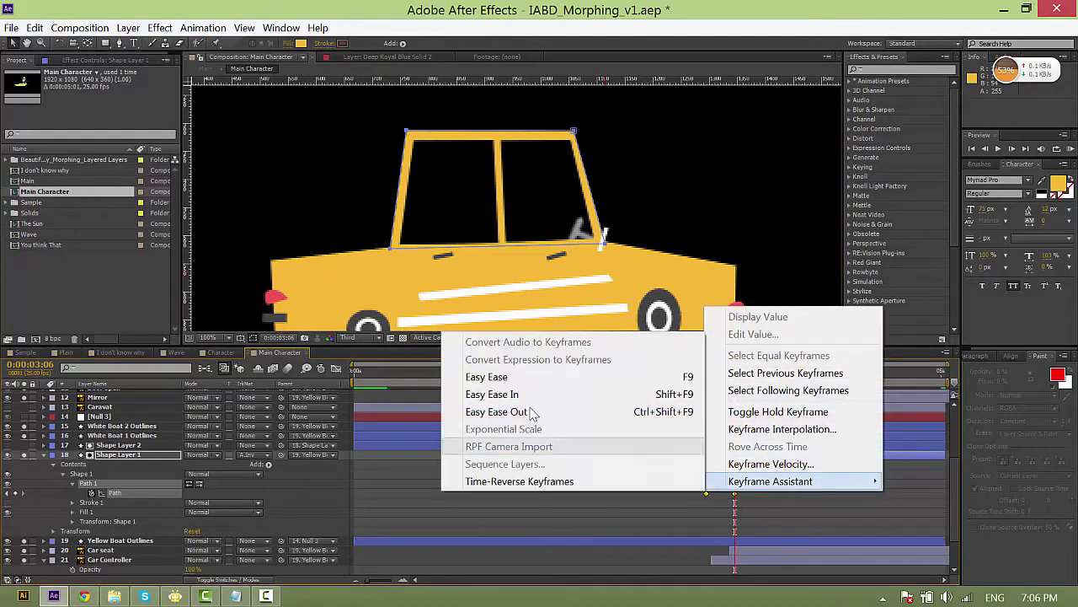
click(699, 376)
Add Scale keyframes at 0:00:03:00 to the transforms of Shape 2 and Shape 1 in Shape Layer 2.
click(708, 373)
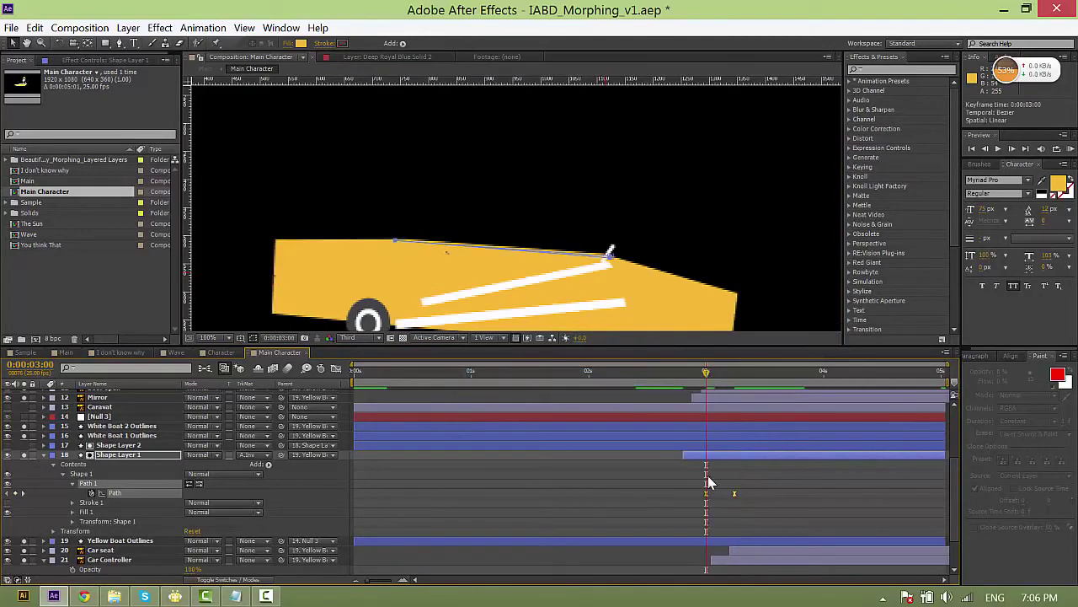
click(109, 443)
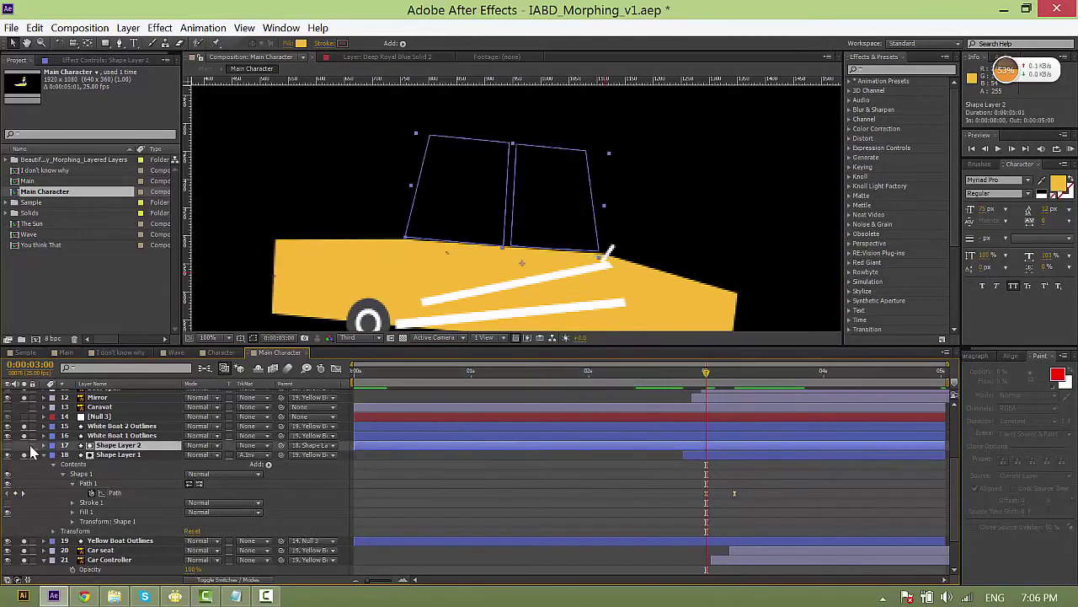
click(44, 445)
click(54, 456)
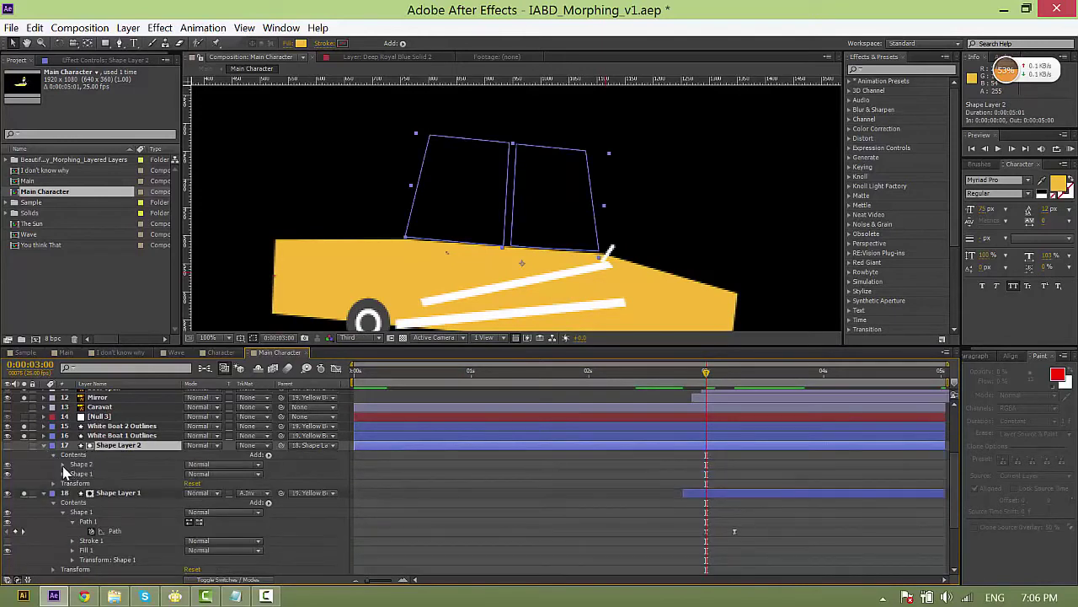
click(63, 465)
click(72, 474)
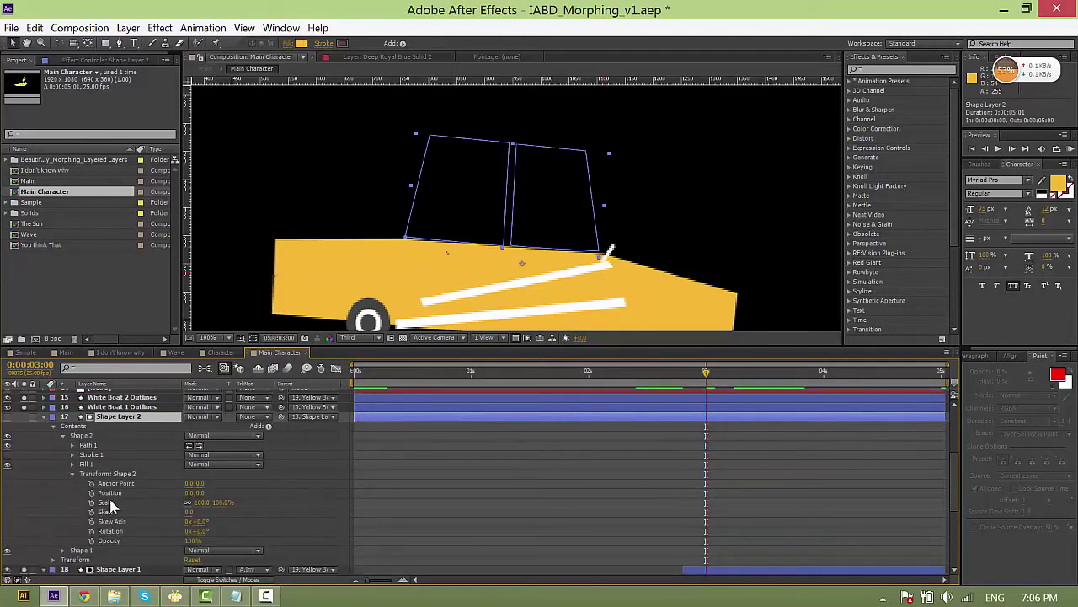
click(92, 503)
scroll(78, 521, down, 1)
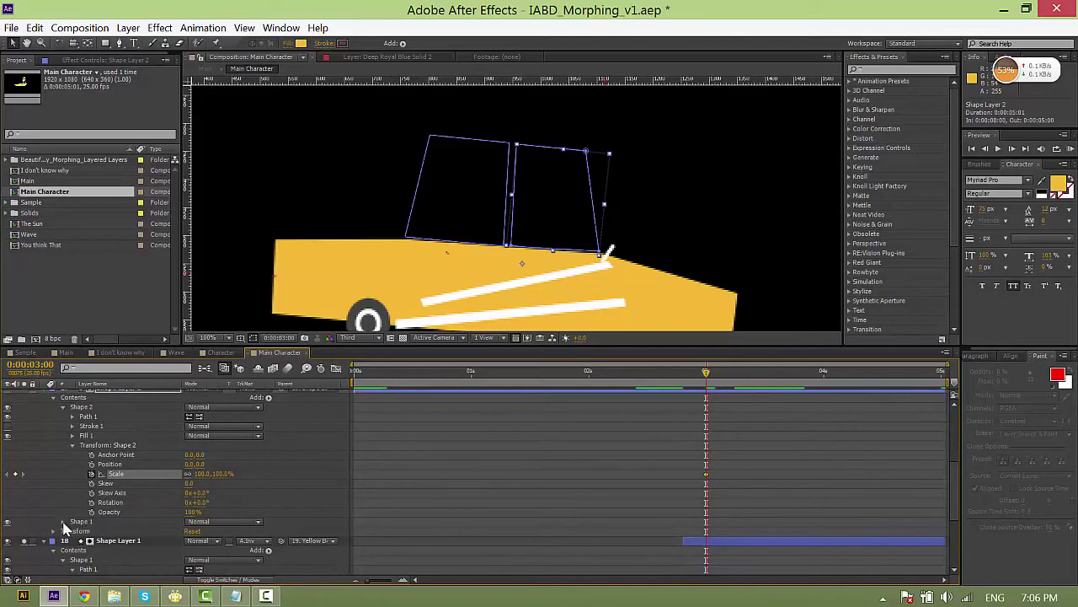
click(63, 522)
click(73, 561)
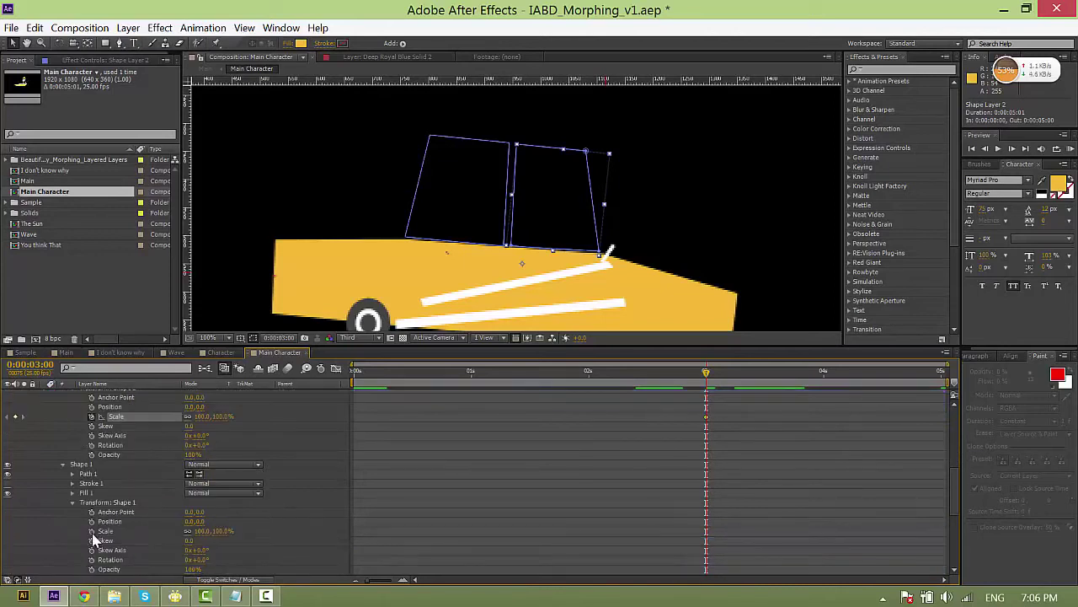
click(92, 531)
Move the anchor points of both car window shapes to the middle of their bottom edges.
key(y)
drag(523, 264, 455, 242)
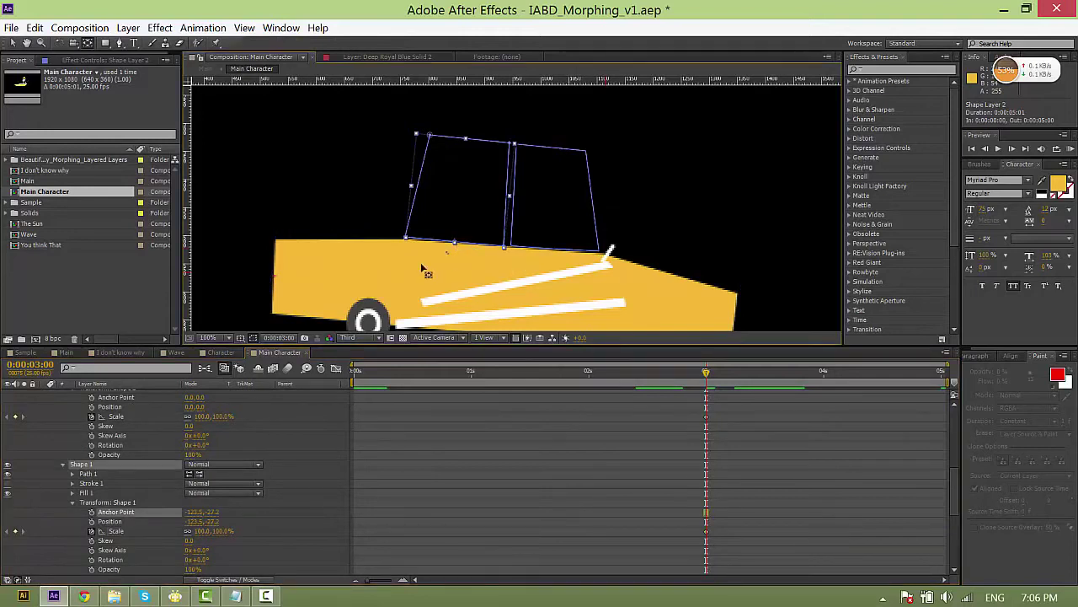
scroll(133, 470, up, 1)
click(115, 416)
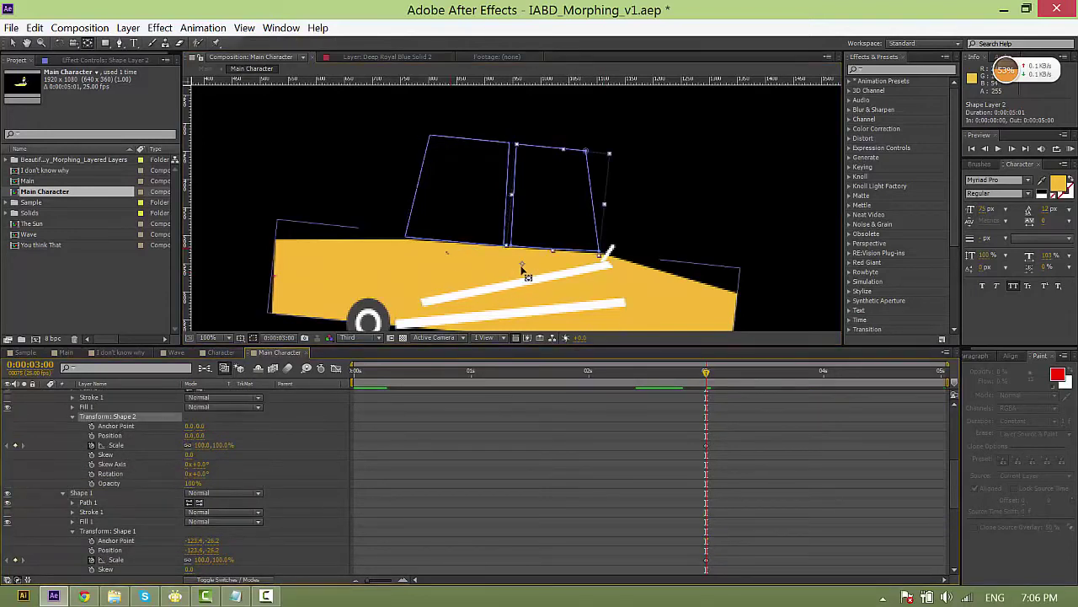
drag(522, 268, 554, 251)
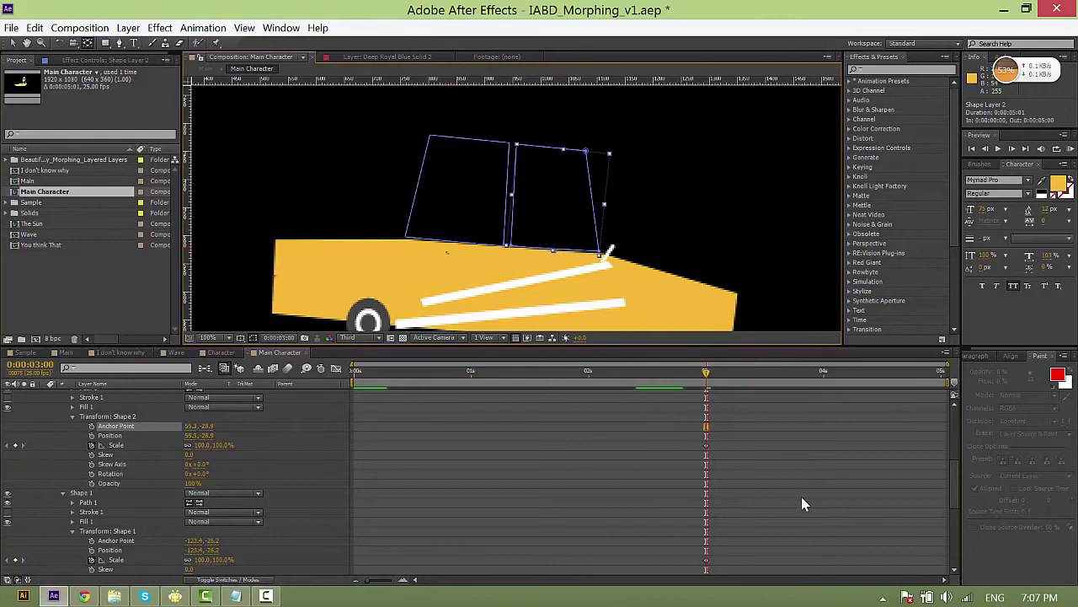
Shift both windows' Scale keyframes to about 0:00:03:04 and set both scales to 0% at 0:00:03:00.
scroll(767, 451, up, 1)
key(u)
drag(700, 408, 724, 432)
click(204, 412)
key(Return)
key(])
key(ctrl+z)
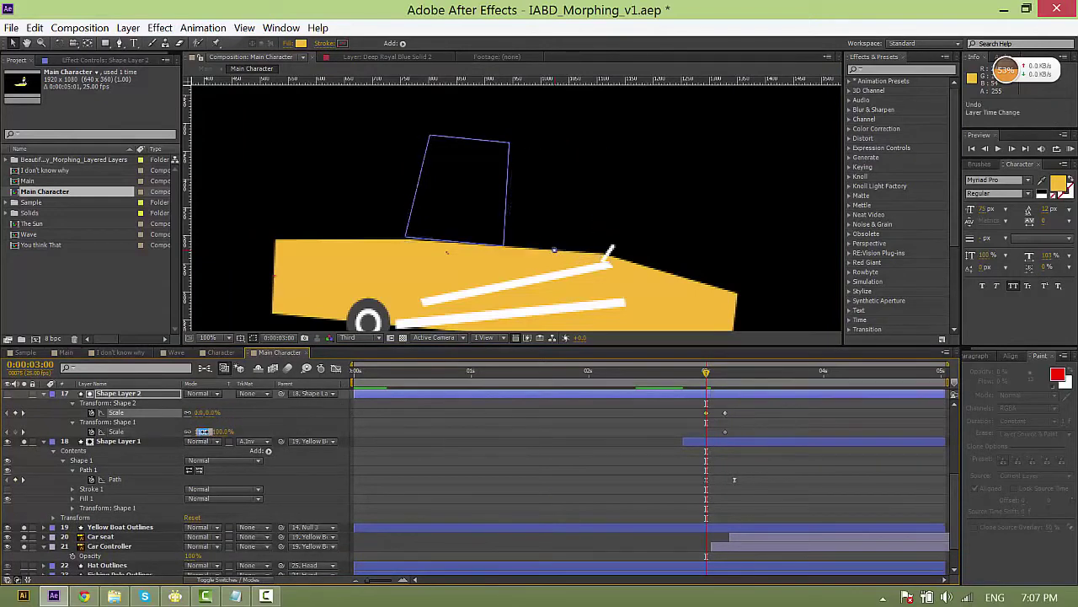
text(0)
key(Return)
Copy the Inertial Bounce expression from the text file and apply it to the Scale of Shape 2 and Shape 1.
click(236, 595)
click(539, 404)
key(ctrl+a)
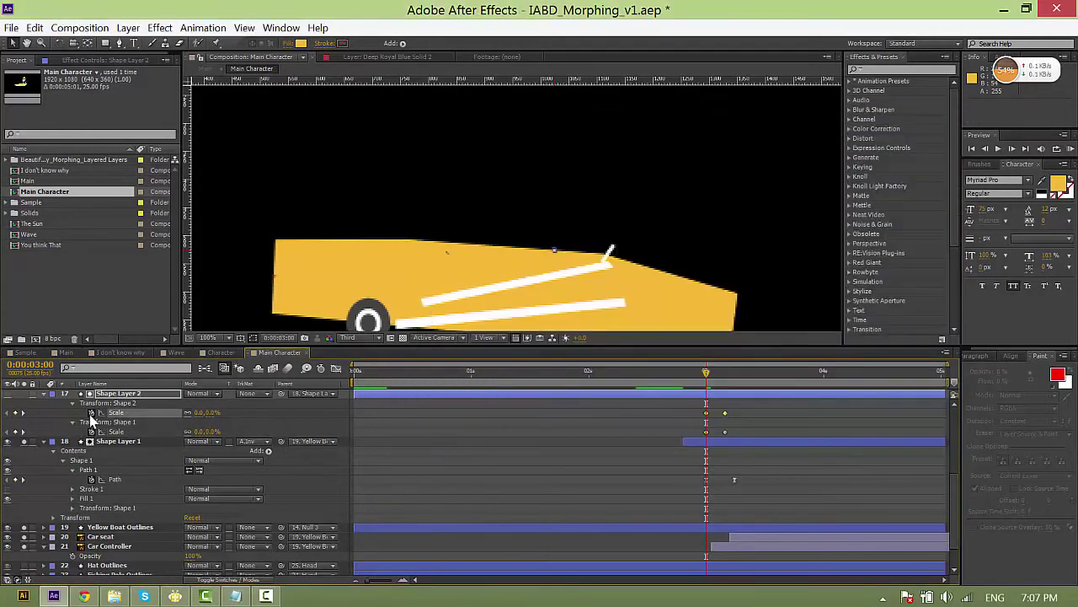
alt+click(91, 412)
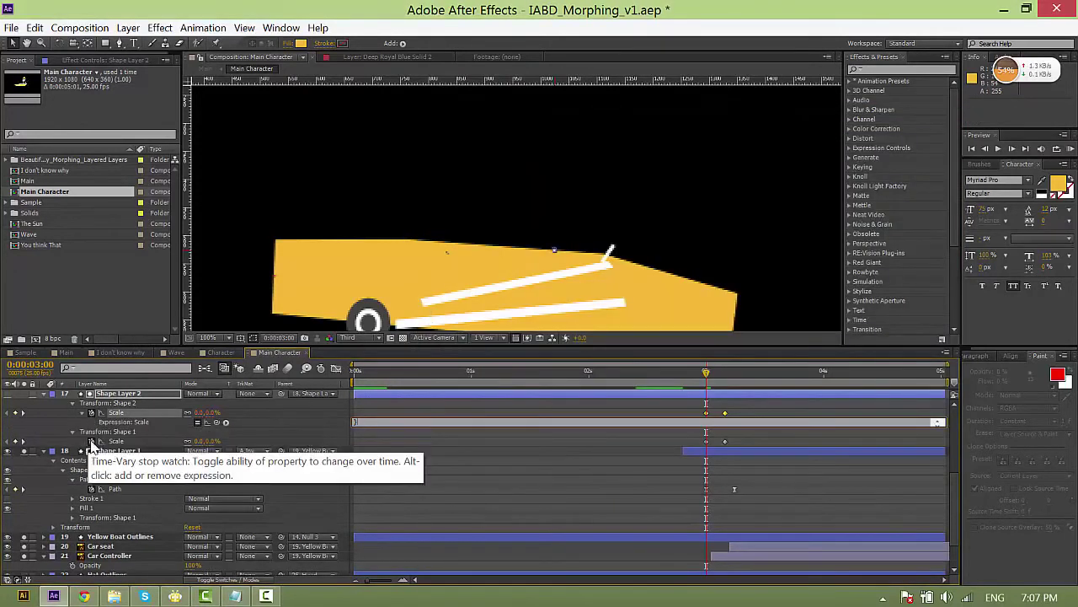
alt+click(91, 440)
click(651, 444)
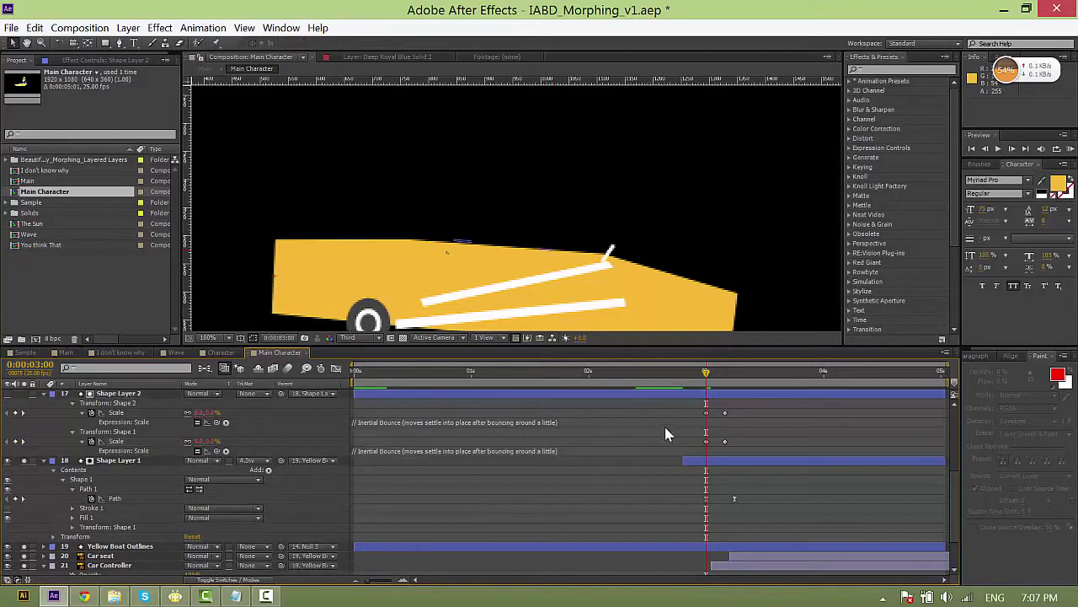
Trim the starts of Shape Layer 2 and Shape Layer 1 to 0:00:03:00, and shift Shape Layer 2 to begin at 0:00:03:03.
scroll(674, 434, up, 1)
click(723, 424)
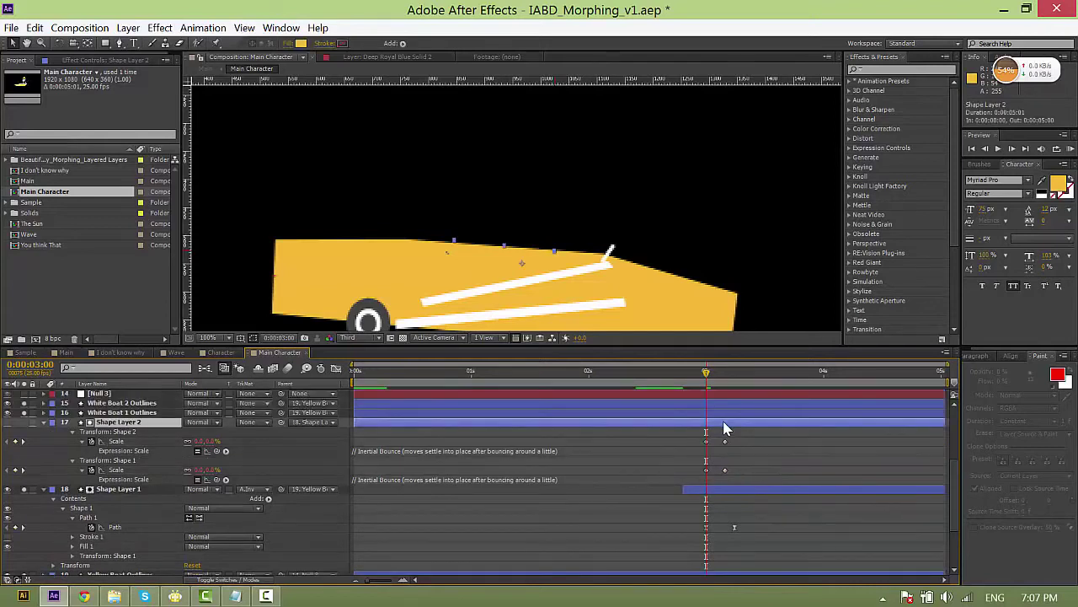
key(alt+bracketleft)
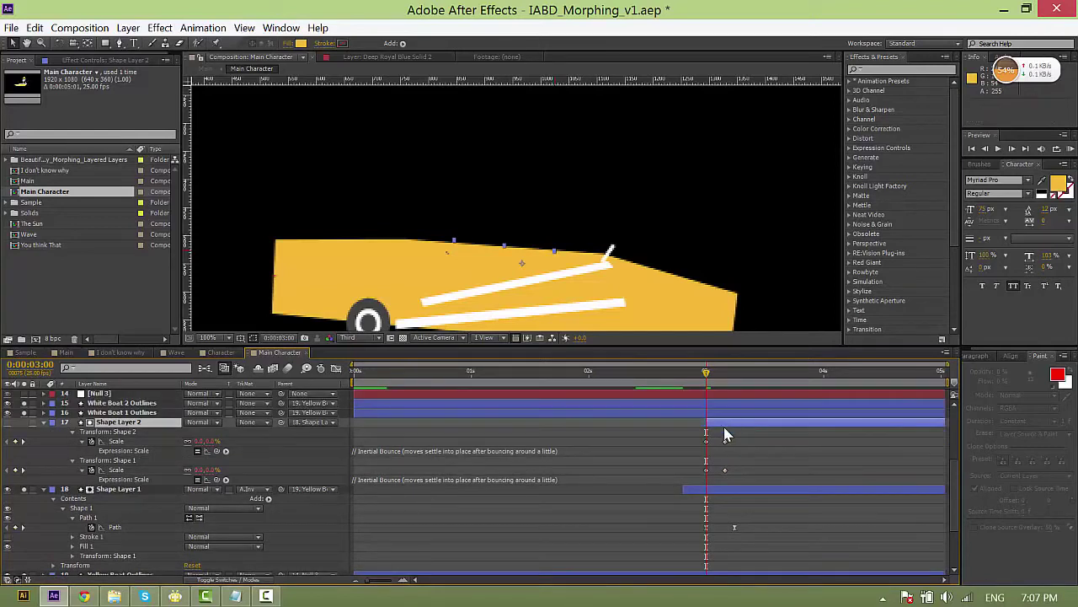
drag(684, 491, 696, 494)
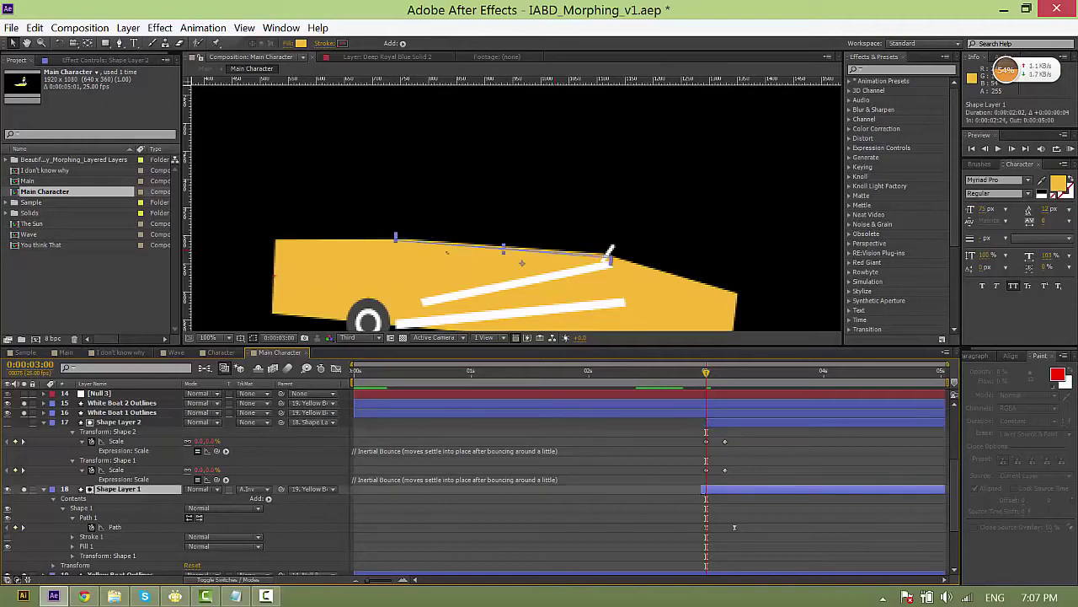
drag(735, 424, 747, 423)
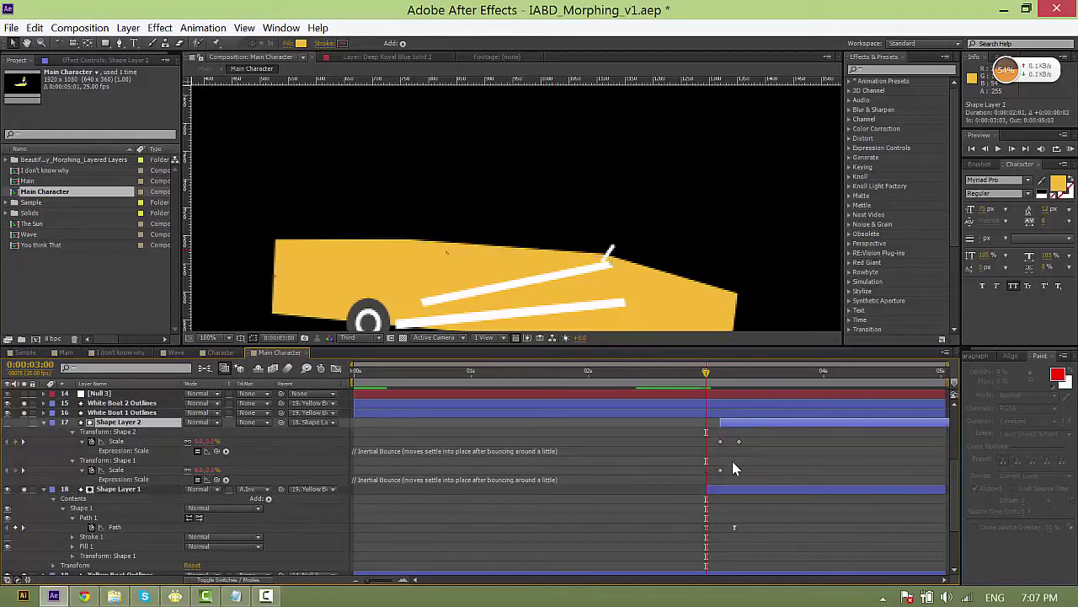
Delay Shape 2's Scale keyframes by about two frames relative to Shape 1's, and shift Shape Layer 2 to start one frame earlier.
key(space)
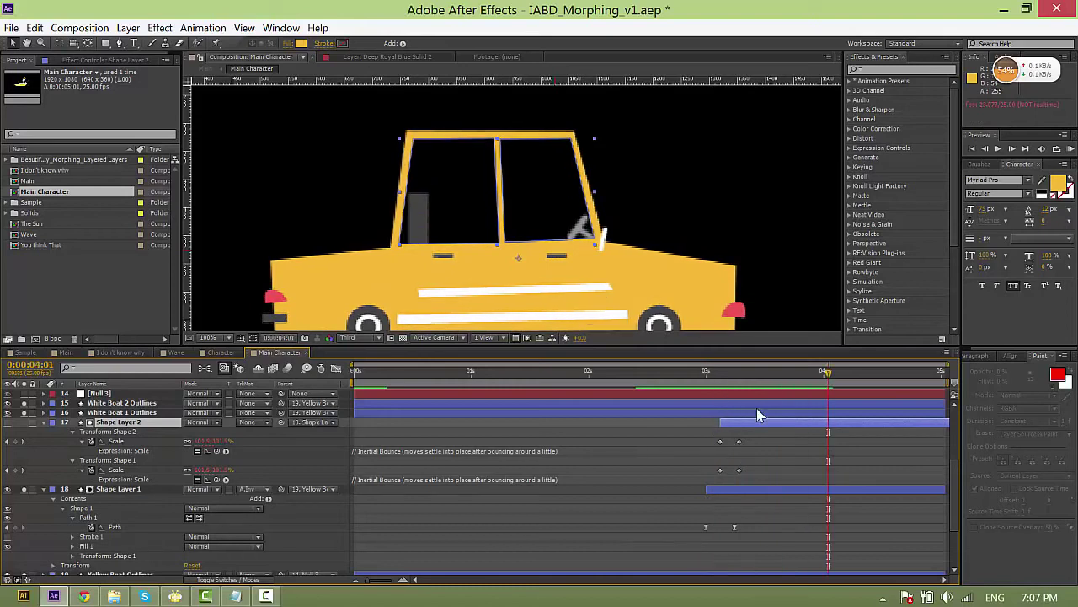
mouse_move(757, 449)
mouse_down()
mouse_move(713, 437)
mouse_move(747, 442)
mouse_up()
drag(715, 372, 702, 371)
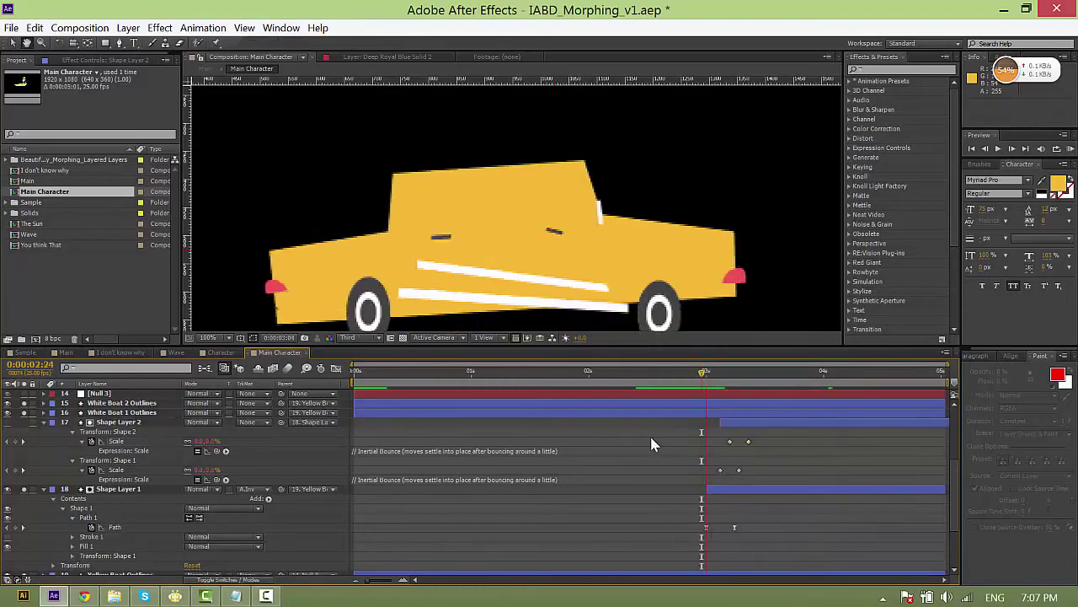
key(space)
drag(742, 419, 747, 477)
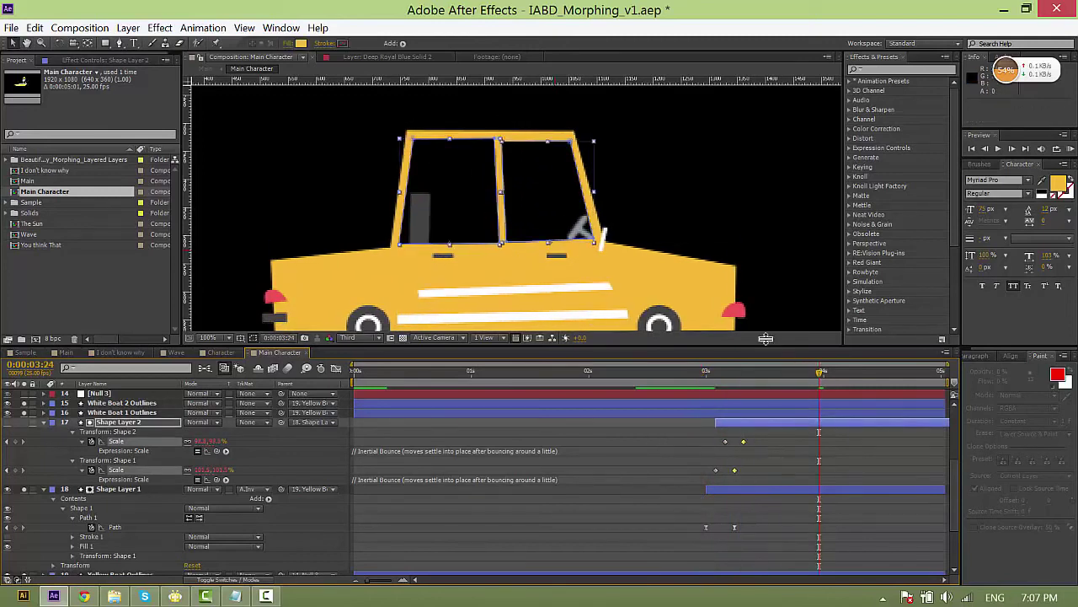
Set amp to .02 in the Inertial Bounce expressions on the Scale of Shape 2 and Shape 1.
drag(734, 376, 744, 384)
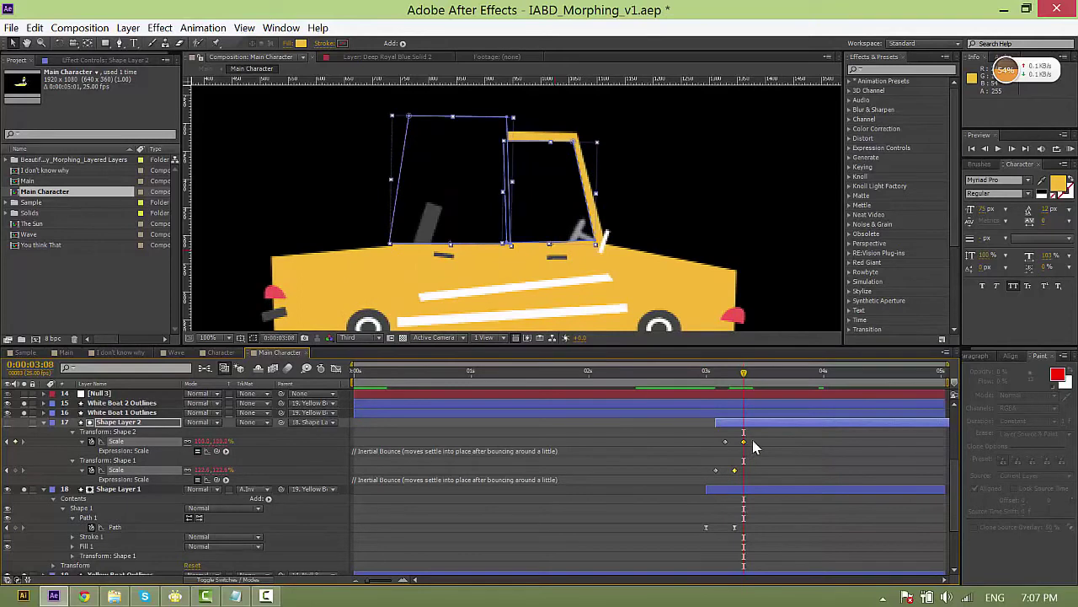
click(755, 450)
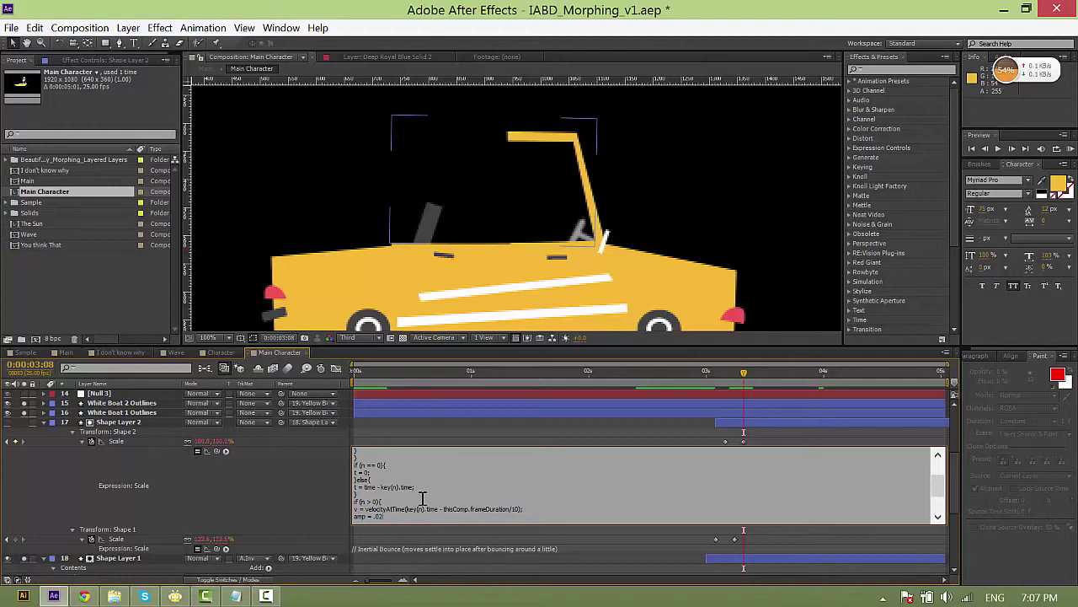
click(506, 552)
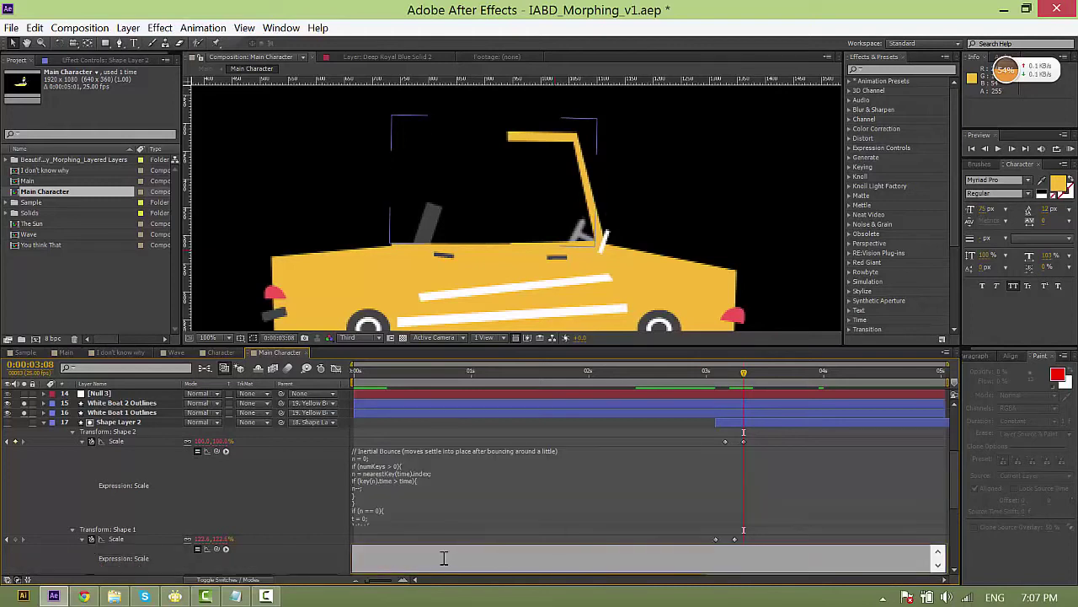
scroll(405, 559, down, 2)
scroll(393, 556, down, 3)
scroll(381, 554, up, 1)
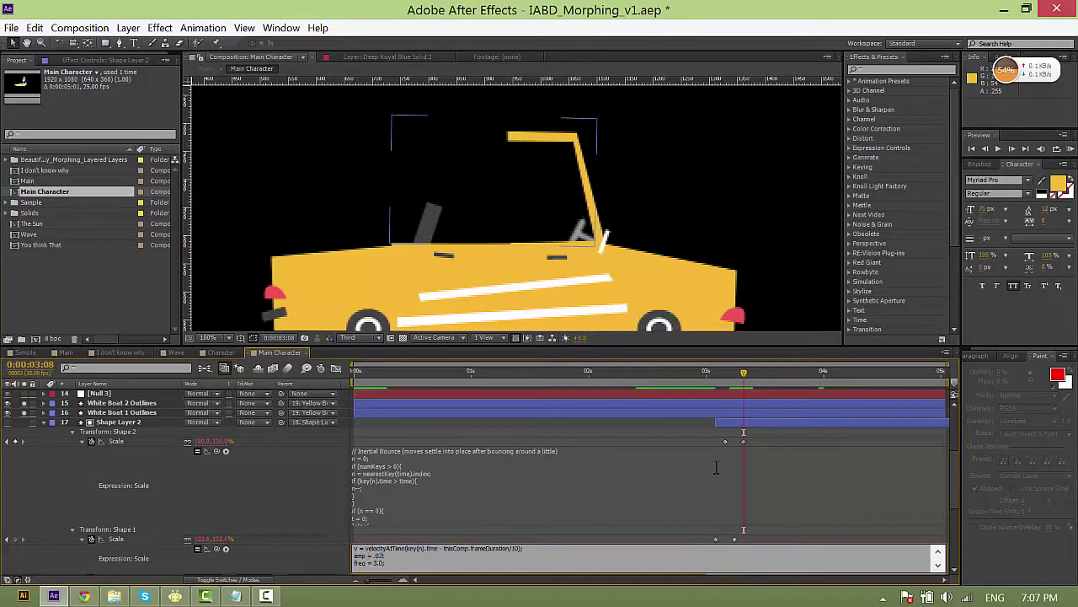
click(705, 432)
Preview the window bounce from around 0:00:03:02 and collapse the properties of all layers.
drag(713, 371, 716, 368)
key(space)
click(711, 377)
key(ctrl+a)
key(u)
key(u)
Play back the whole boat-to-car morph from 0:00:02:01 and save the project.
click(594, 373)
scroll(692, 199, down, 1)
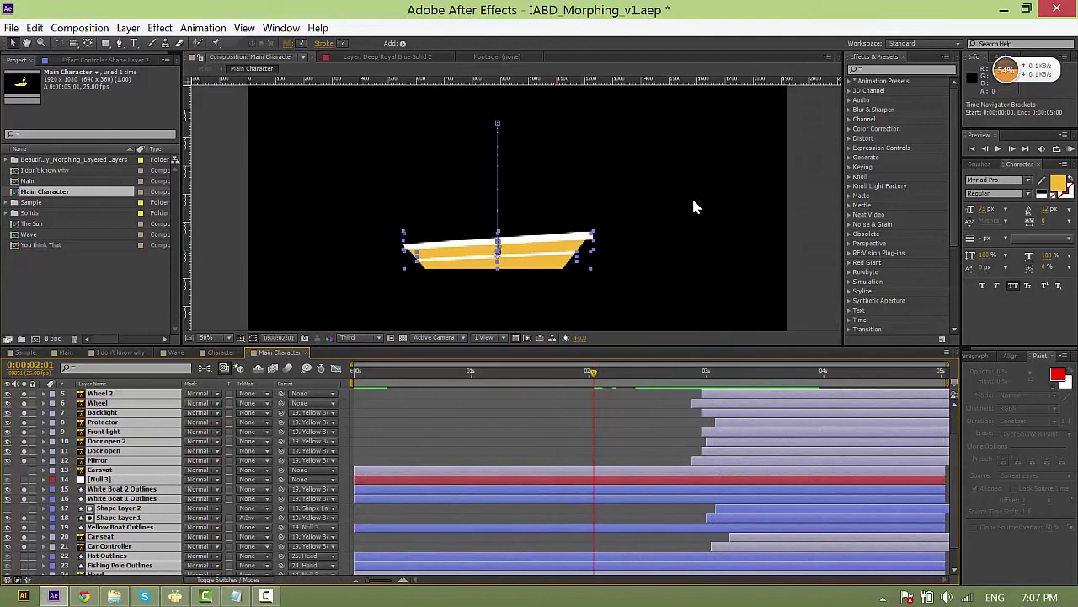
key(space)
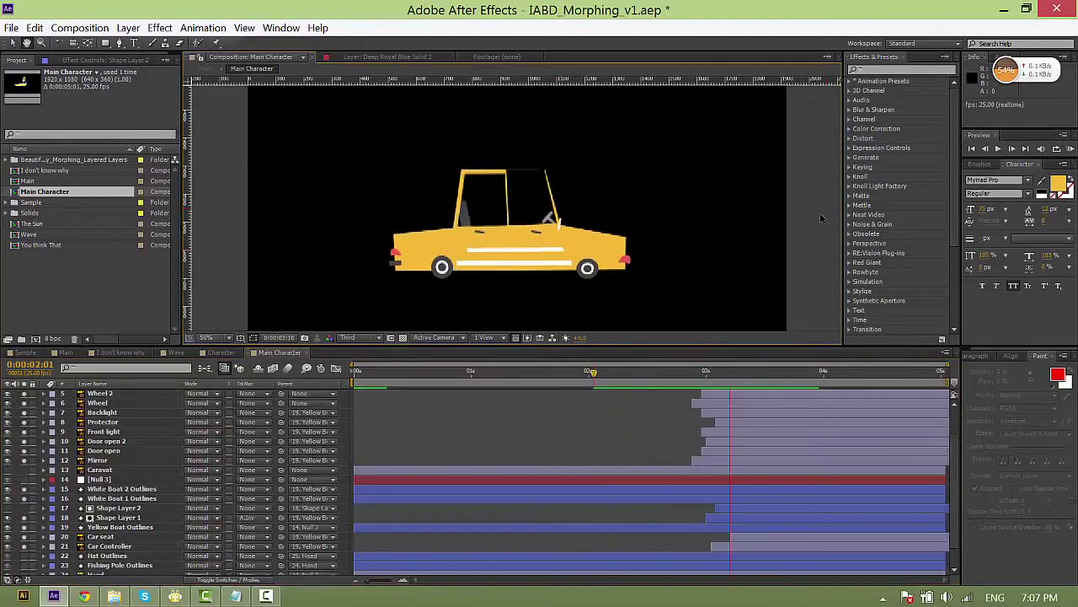
key(ctrl+s)
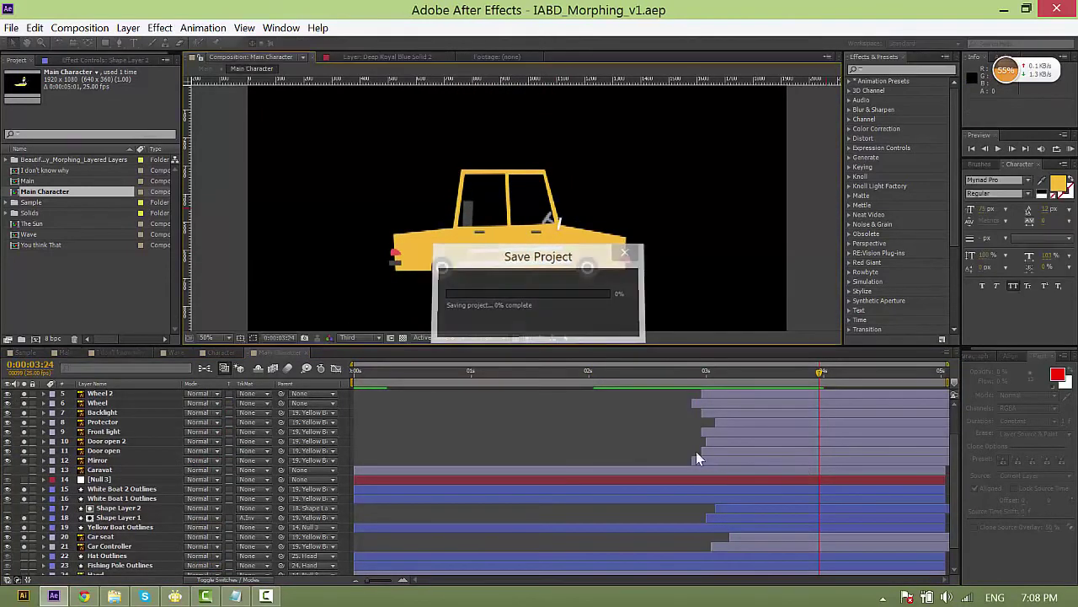
key(space)
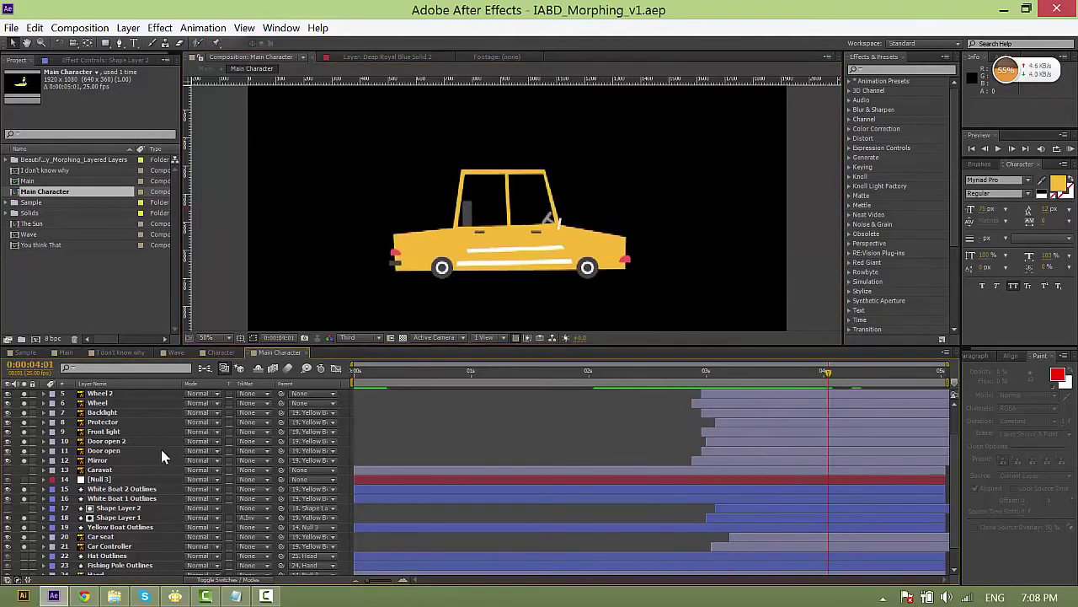
Turn off solo for all layers in the Main Character composition.
scroll(161, 456, up, 2)
key(ctrl+a)
click(25, 432)
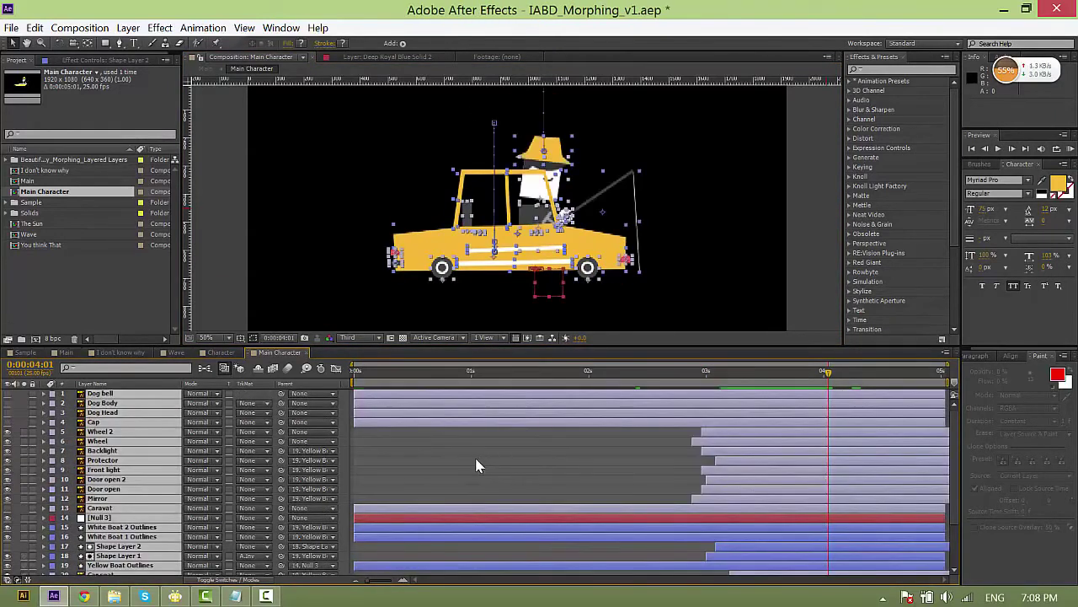
click(476, 466)
Pre-compose the Dog bell, Dog Body and Dog Head layers into a composition named Dog.
click(98, 394)
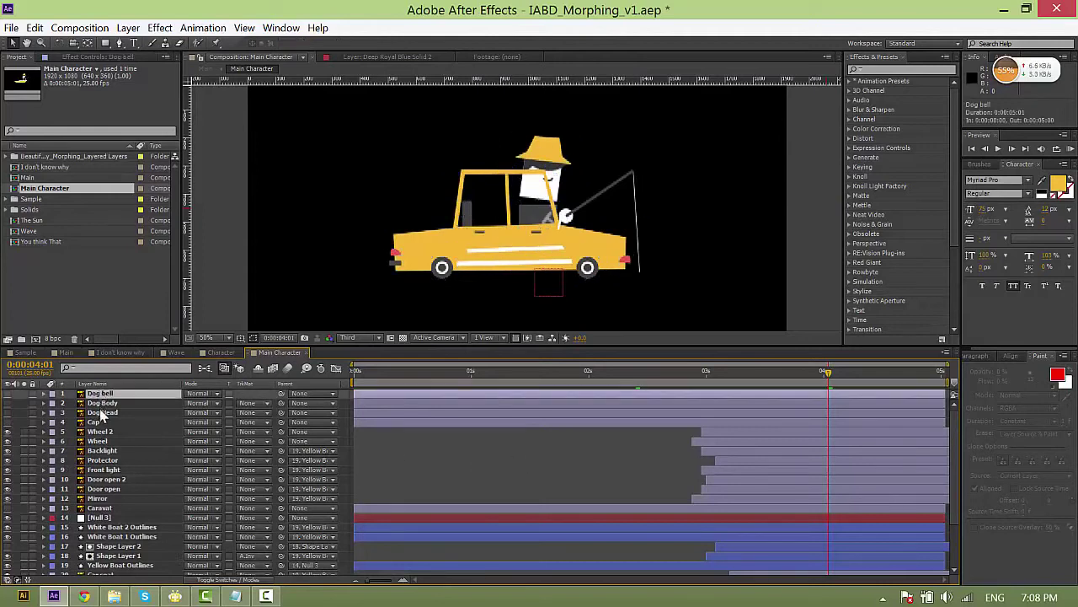
shift+click(102, 412)
right_click(135, 408)
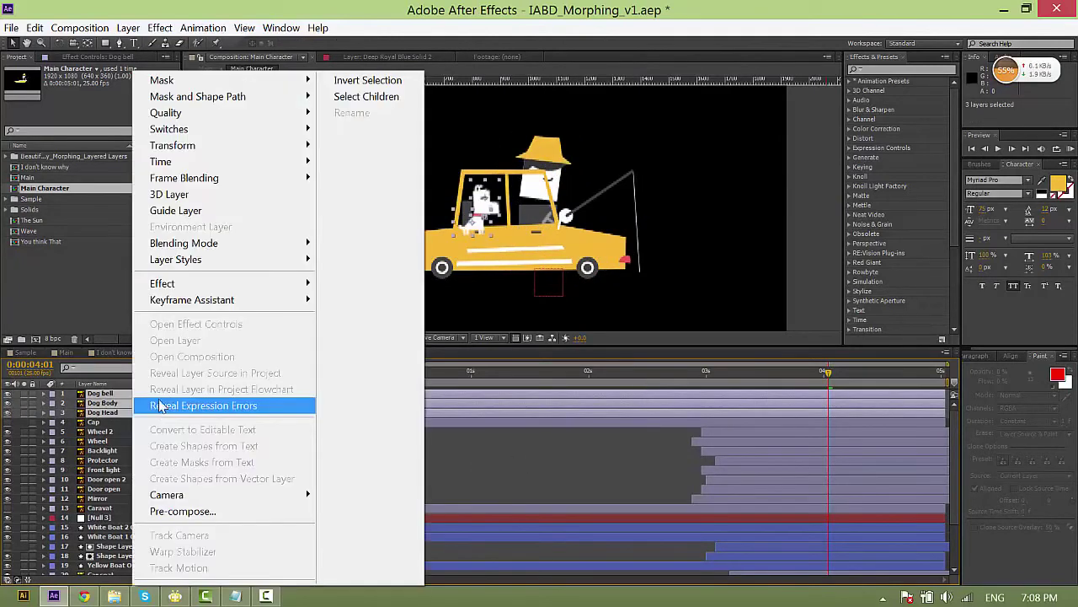
click(439, 449)
key(ctrl+shift+c)
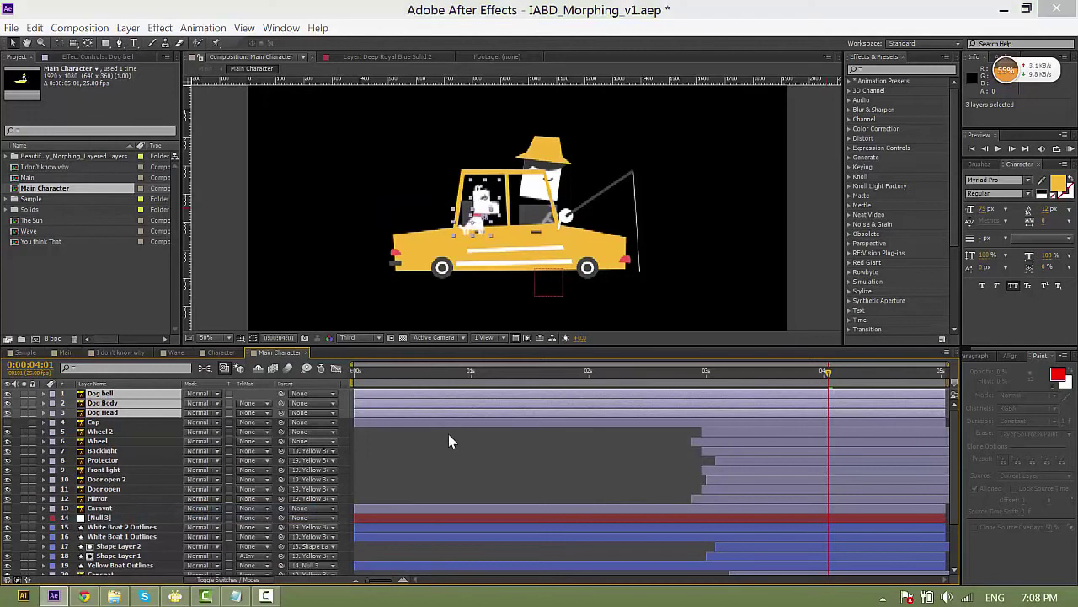
text(Dog)
key(Return)
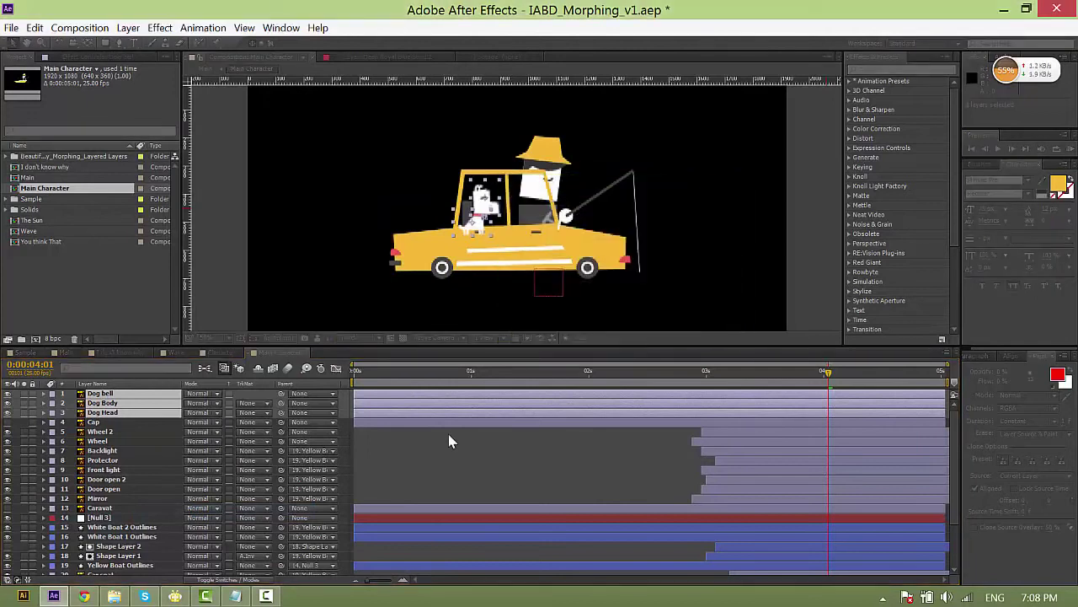
Hide the Dog pre-composition and move the Caravat layer up to directly below the Cap layer.
click(7, 393)
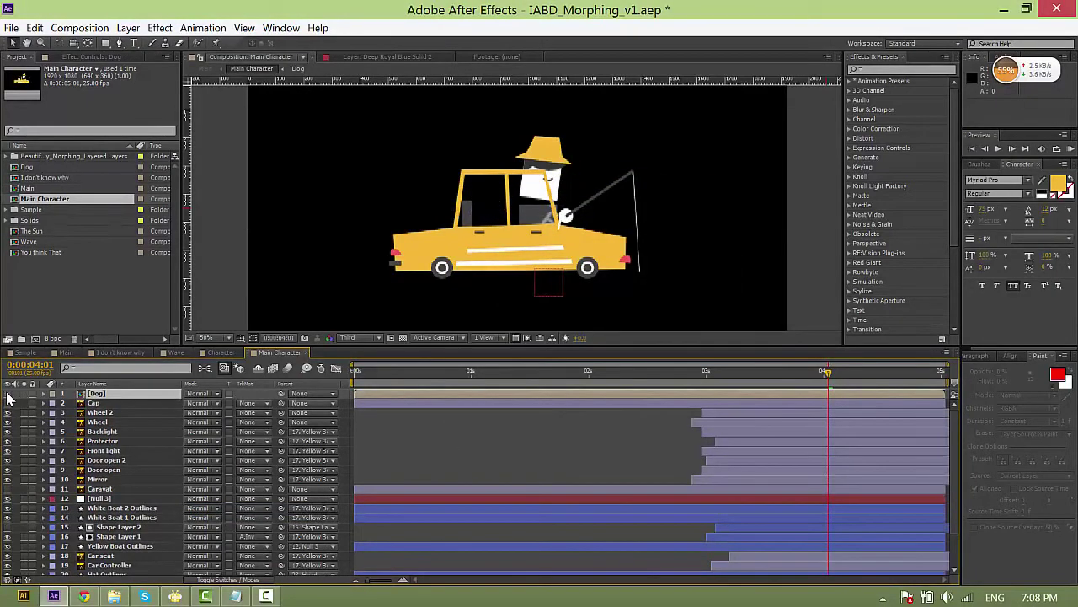
click(103, 488)
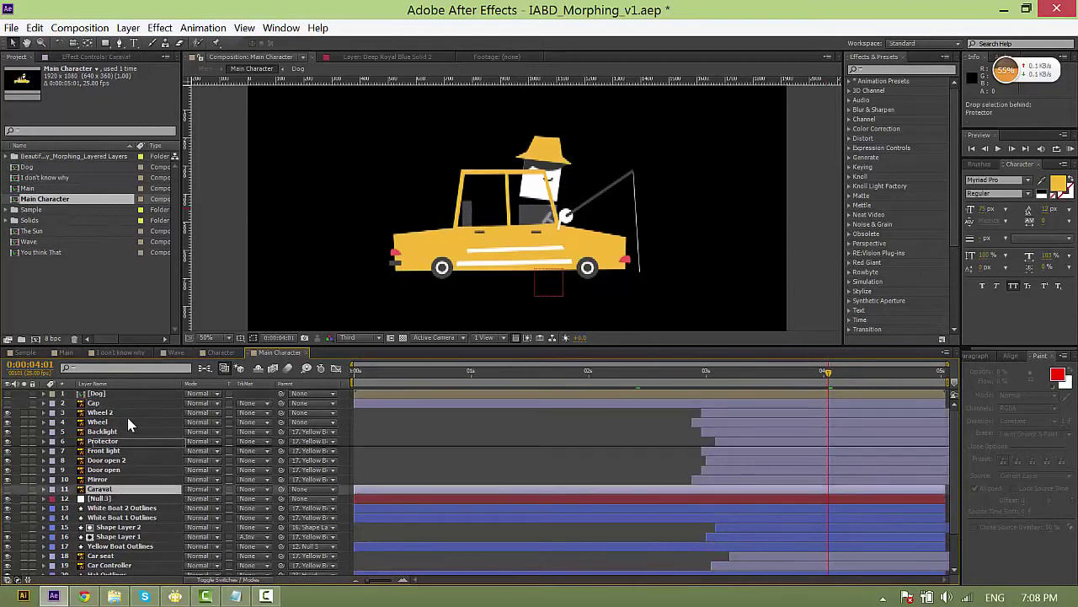
scroll(165, 492, down, 2)
Solo the Hand, Head, Body, Fishing Pole Outlines and Hat Outlines layers.
click(130, 484)
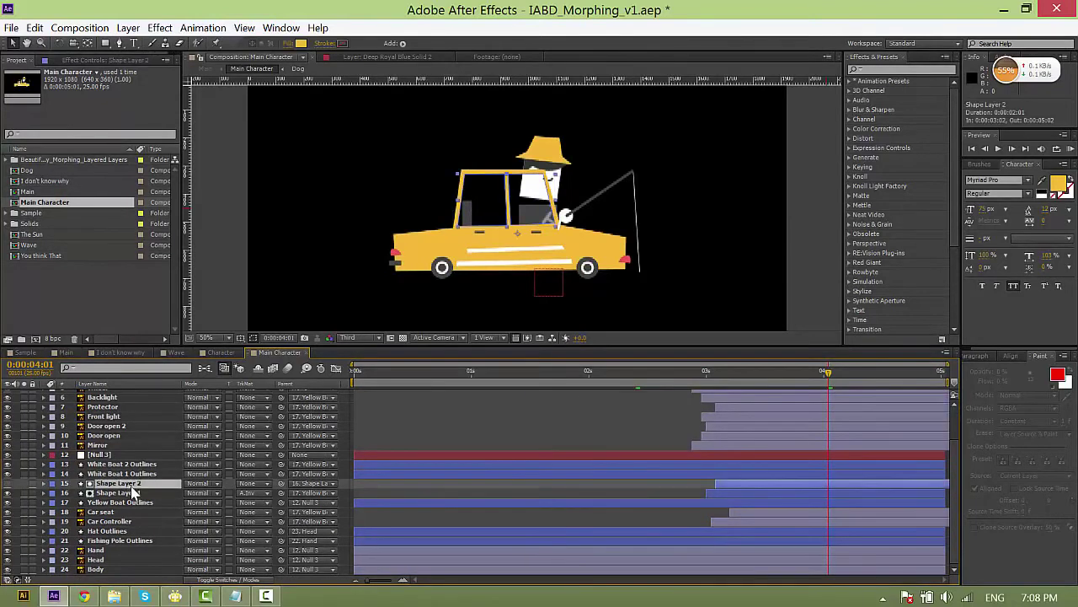
click(118, 554)
shift+click(105, 571)
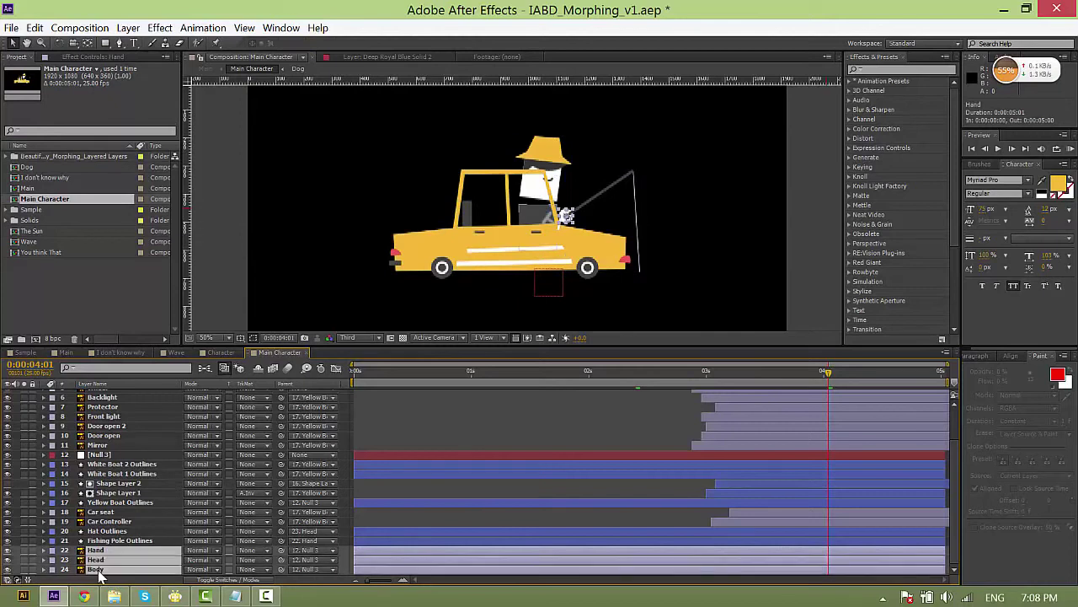
click(24, 550)
click(577, 401)
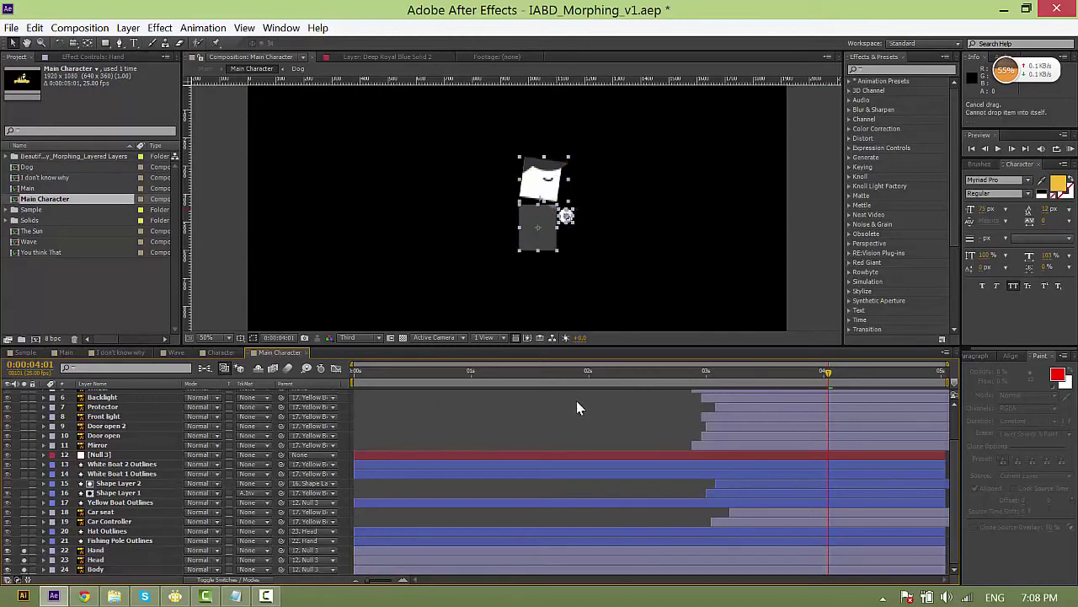
click(23, 541)
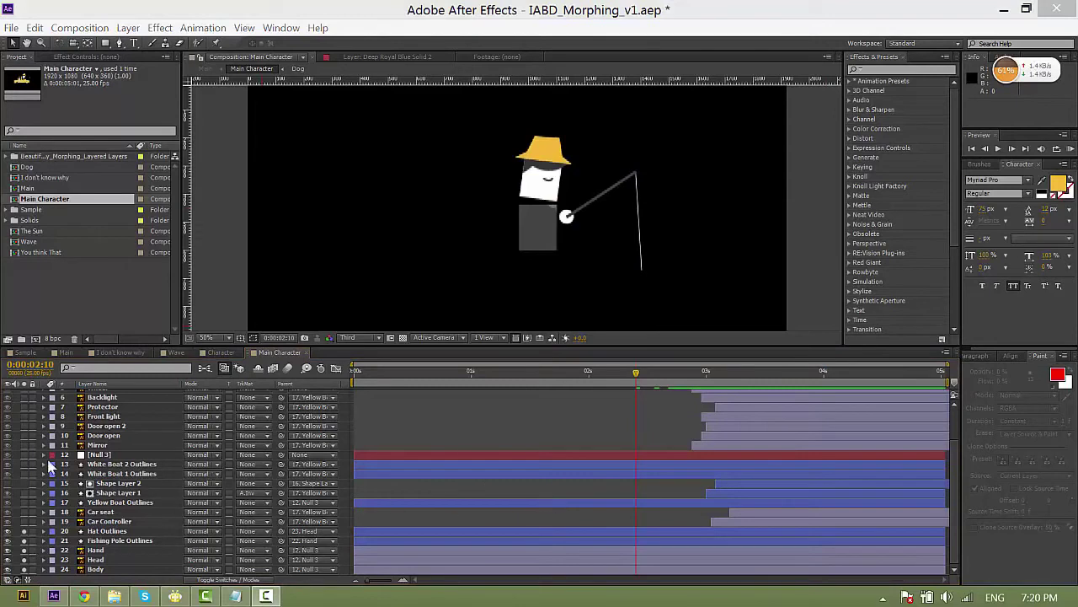
Make the Cap layer visible, solo it and move it directly above Hat Outlines in the layer order.
click(104, 416)
scroll(112, 428, up, 2)
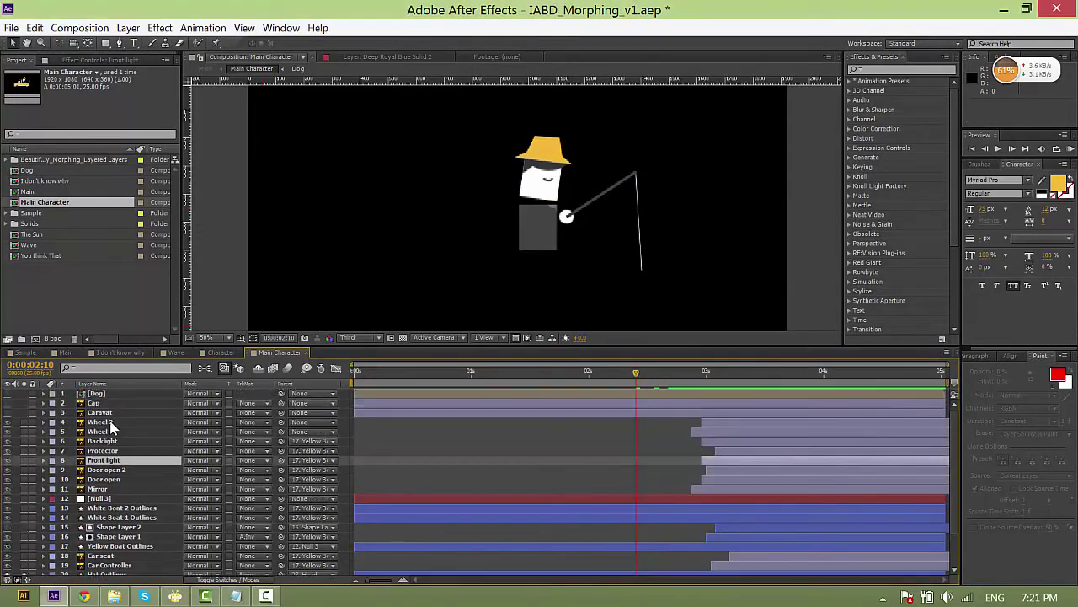
click(91, 403)
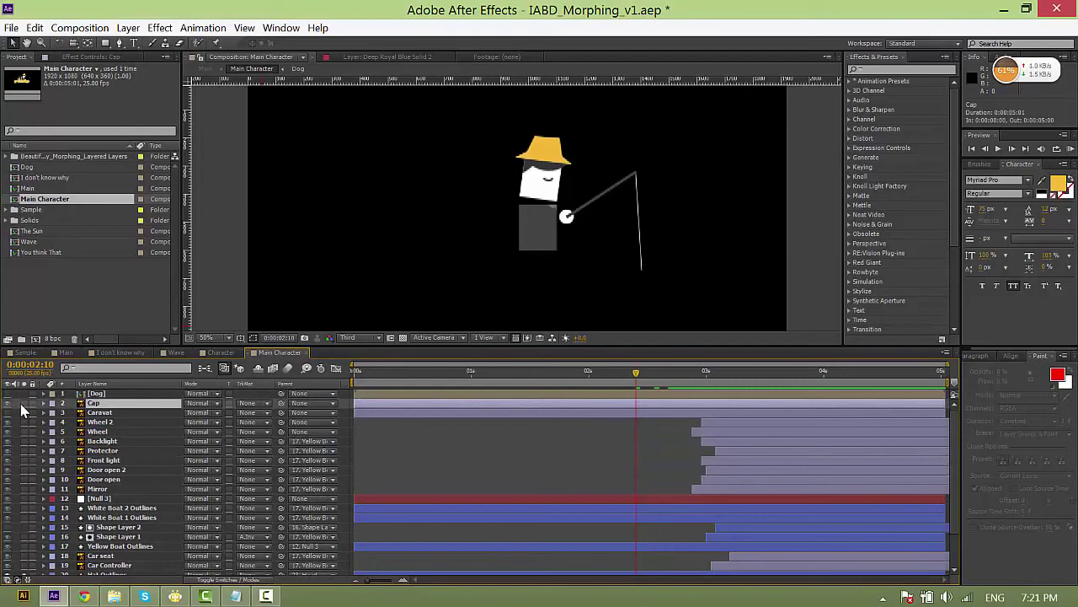
drag(91, 404, 124, 537)
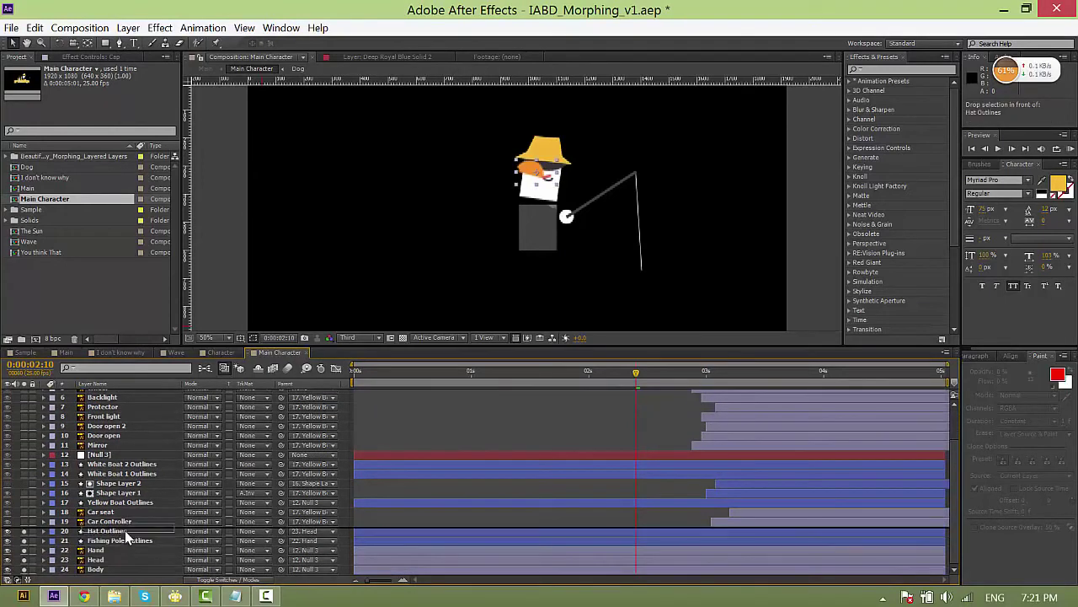
Fit the cap over the yellow hat by scaling it to about 214%, rotating it to -8° and placing it at about 1089, 264.7.
scroll(572, 172, up, 1)
drag(578, 128, 514, 216)
click(232, 580)
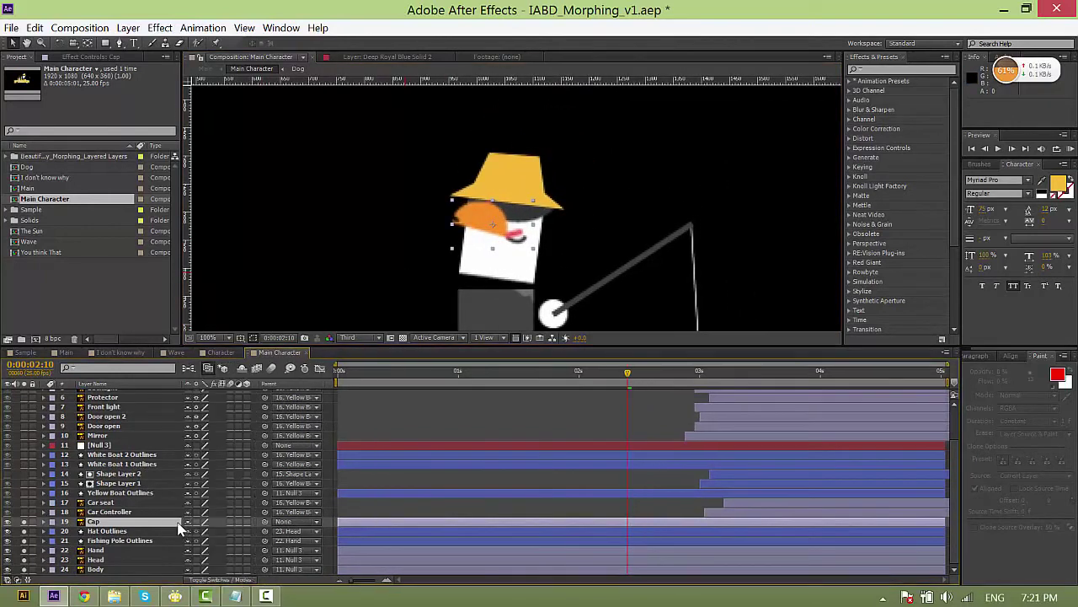
drag(534, 200, 591, 162)
key(r)
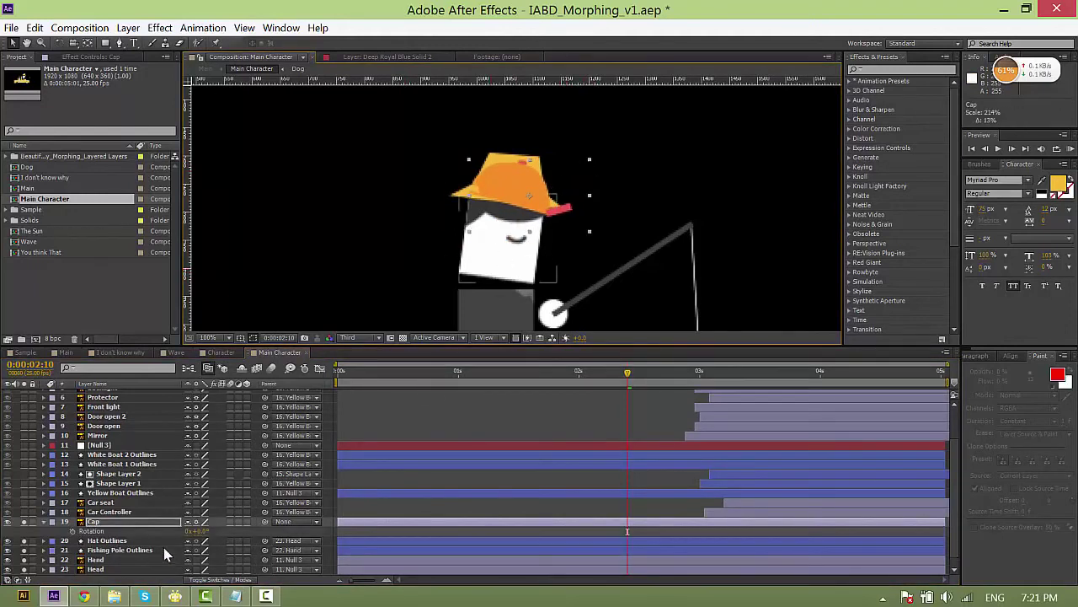
drag(201, 532, 194, 533)
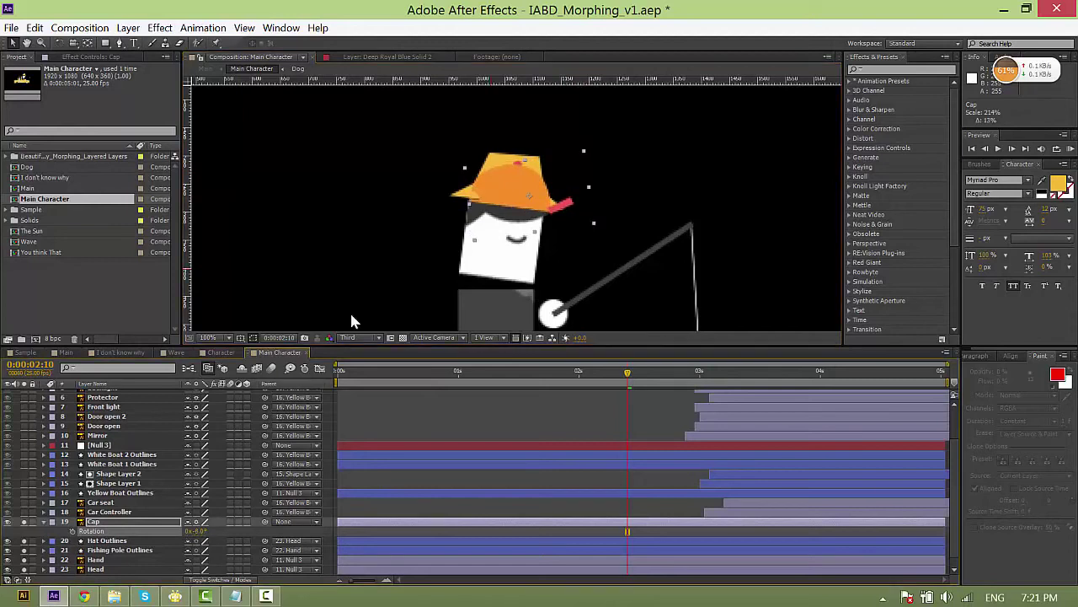
drag(524, 193, 522, 189)
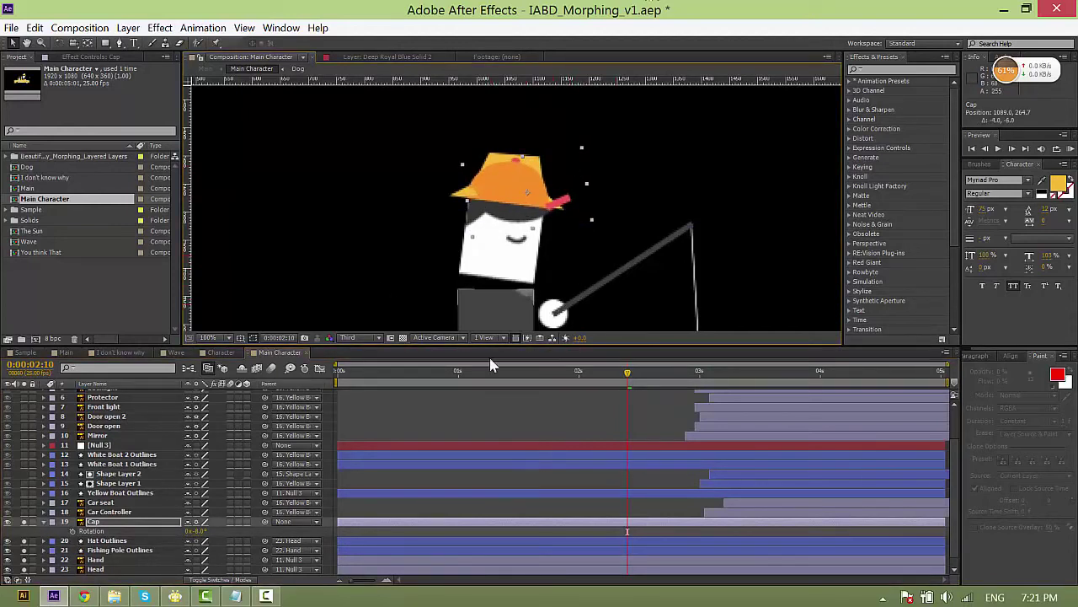
Turn off solo for the Cap layer and parent it to the Head layer.
click(24, 521)
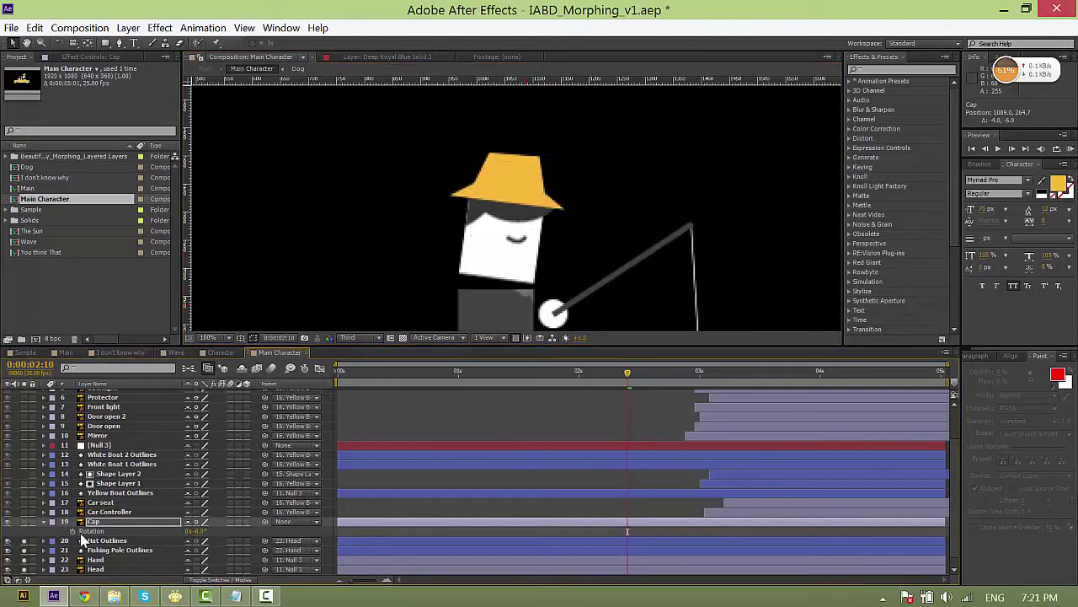
scroll(140, 511, down, 1)
click(113, 515)
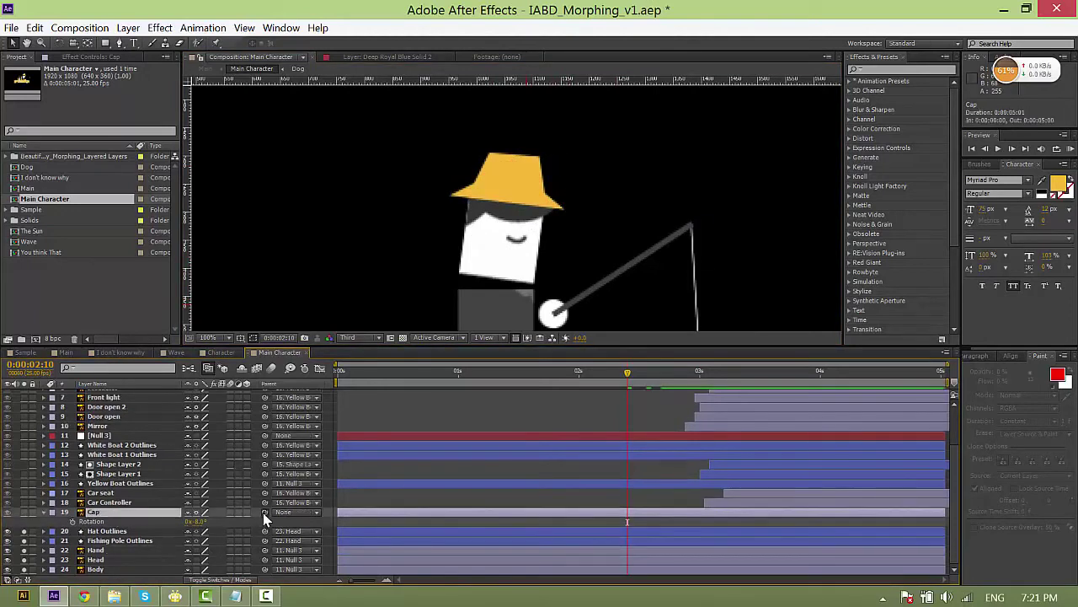
drag(263, 512, 121, 561)
Parent the Head layer to the Body layer.
key(comma)
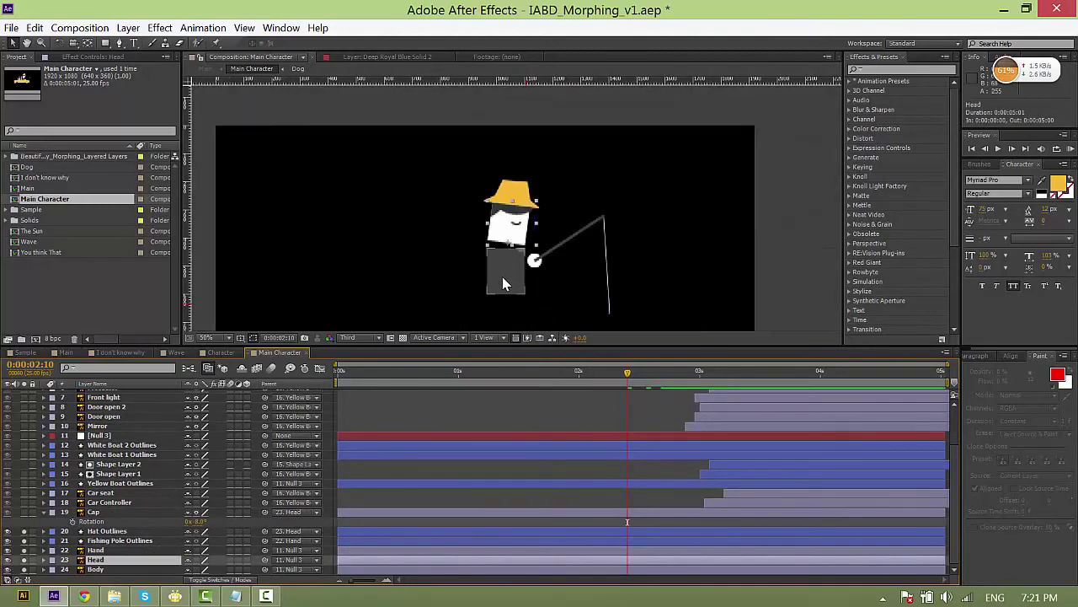
click(502, 278)
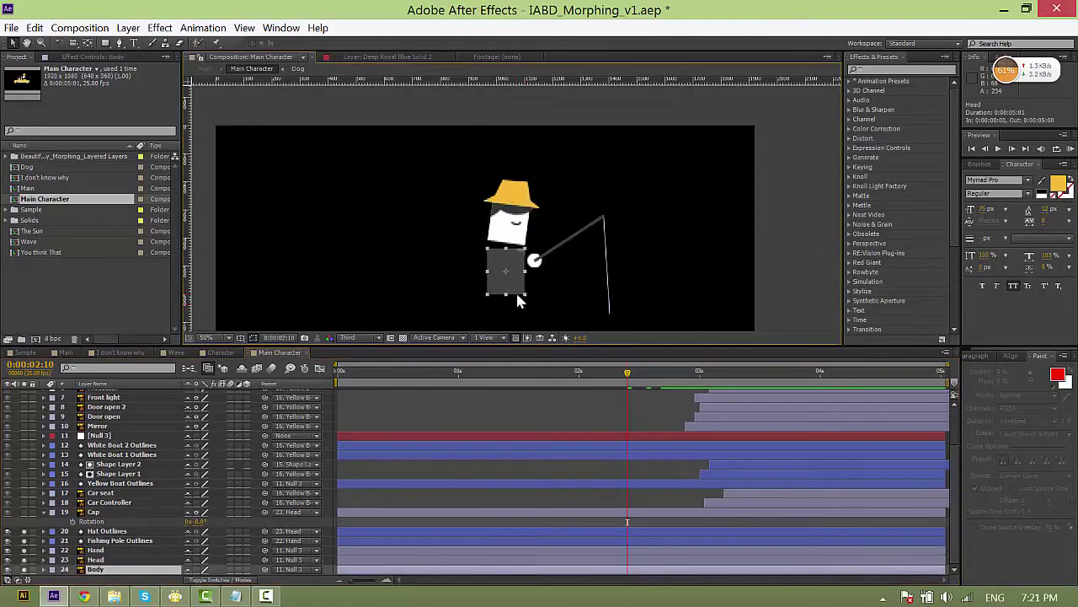
click(116, 561)
click(99, 569)
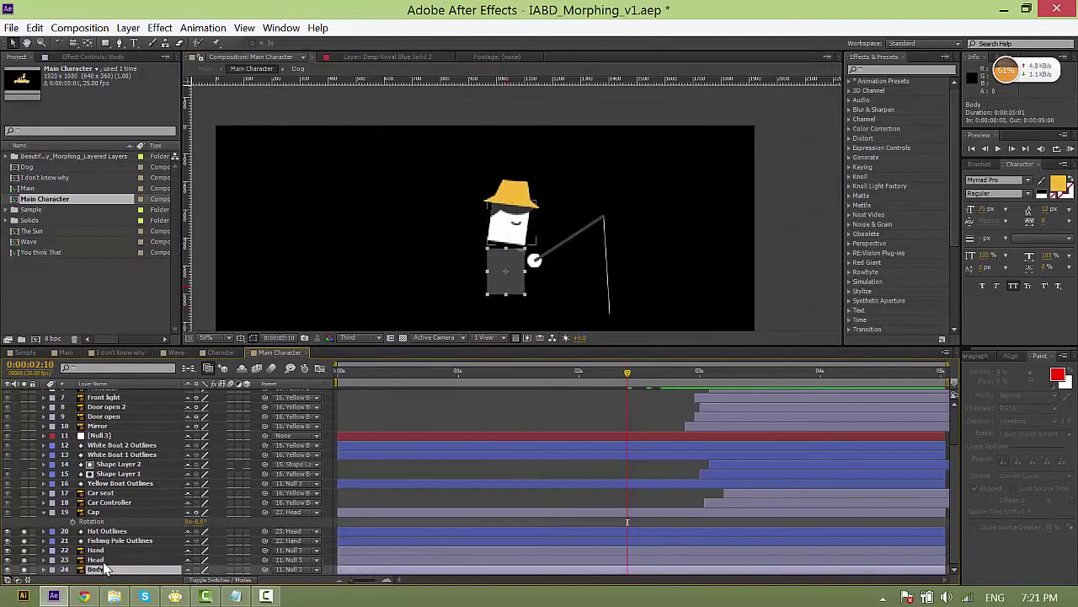
click(103, 561)
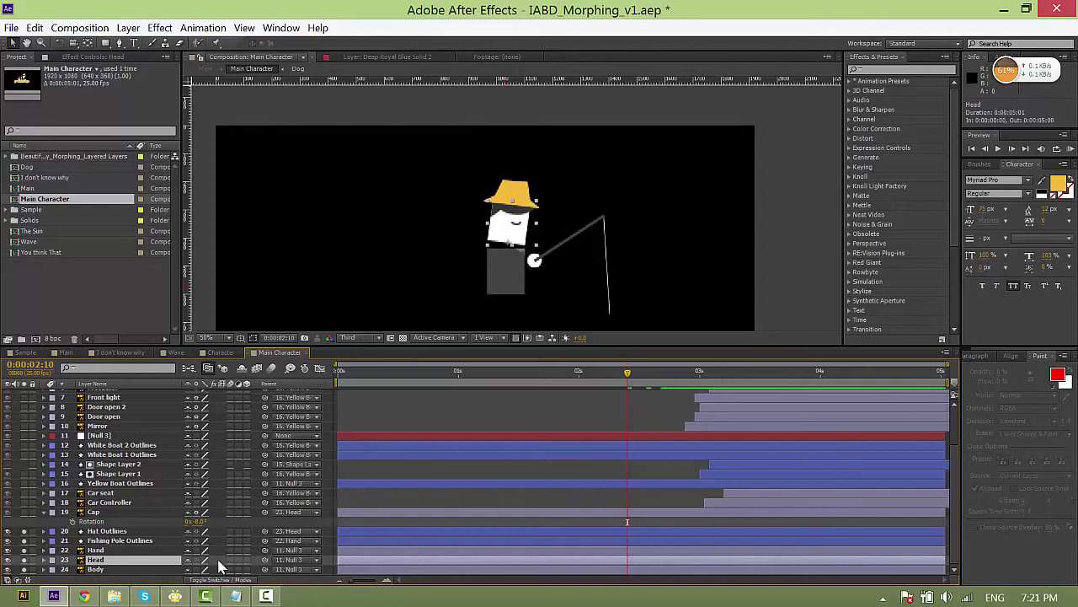
drag(265, 559, 95, 570)
Test the parenting at 0:00:02:07 by moving the body up and to the left, and undo the move.
mouse_move(616, 379)
mouse_down()
mouse_move(585, 381)
mouse_move(613, 383)
mouse_up()
drag(503, 283, 489, 259)
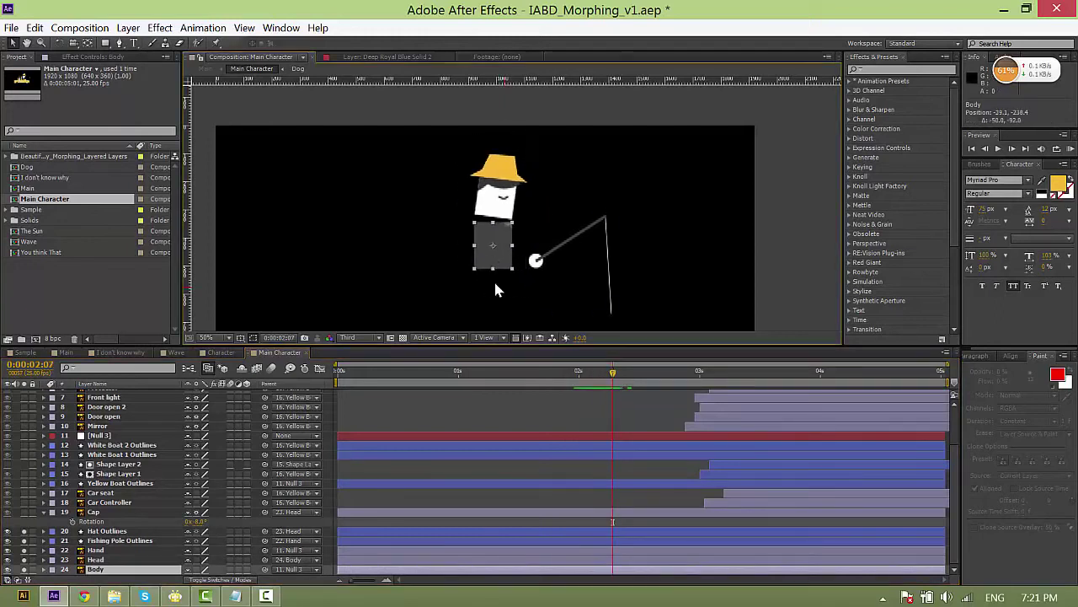
key(ctrl+z)
Parent the Hand layer to the Body layer.
click(110, 531)
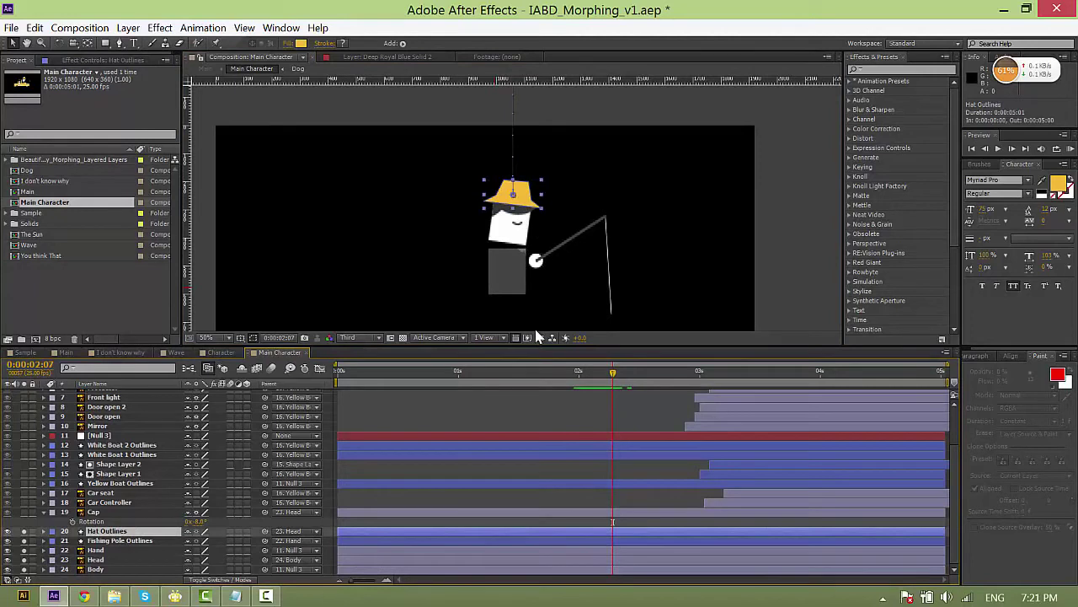
click(536, 262)
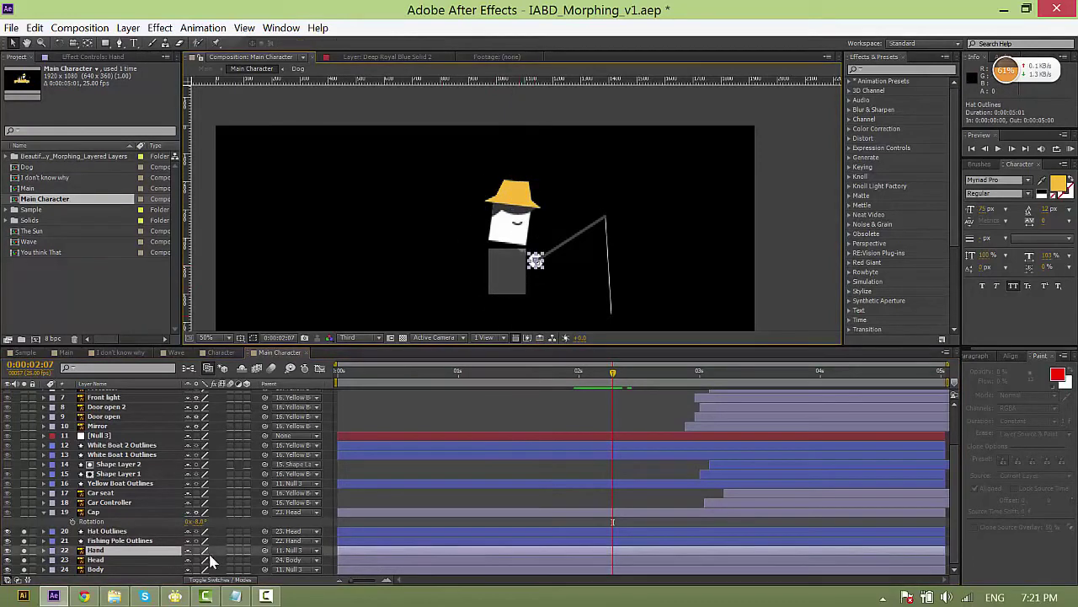
drag(264, 550, 131, 575)
click(132, 573)
Go to 0:00:02:18 and turn off solo for all character layers so the whole scene is shown.
drag(614, 376, 666, 374)
scroll(474, 444, up, 2)
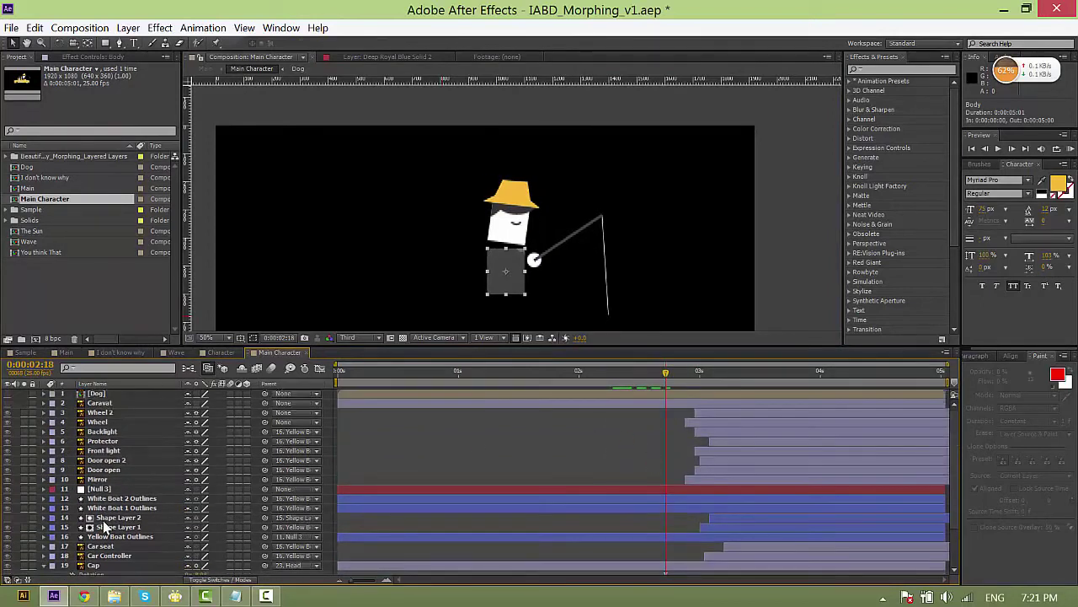
scroll(103, 525, down, 2)
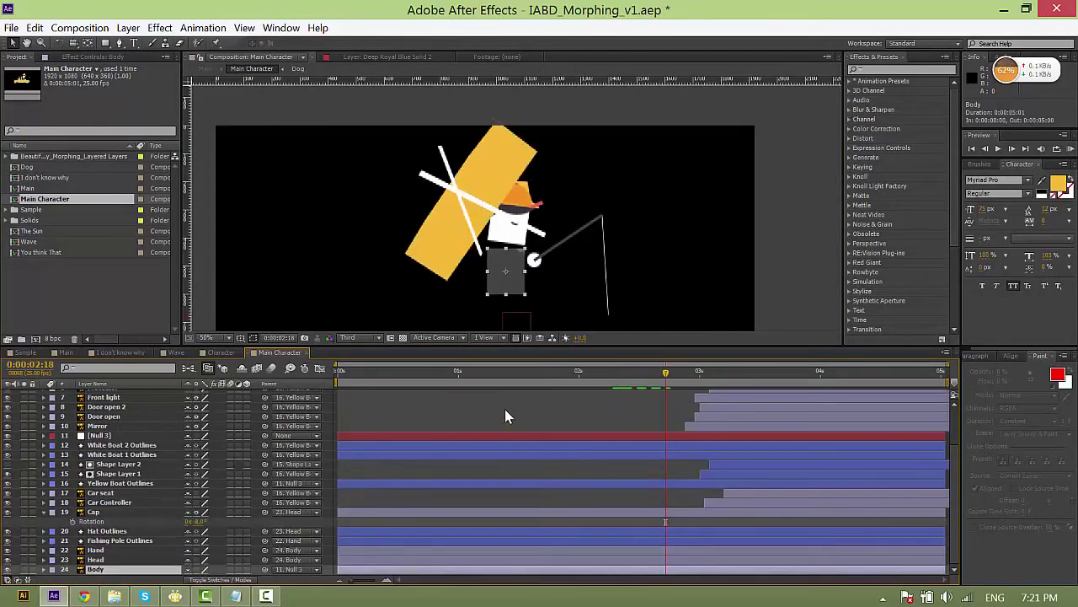
At 0:00:02:10, add a Position keyframe to the Body layer and a Rotation keyframe to the Head layer.
drag(549, 373, 627, 378)
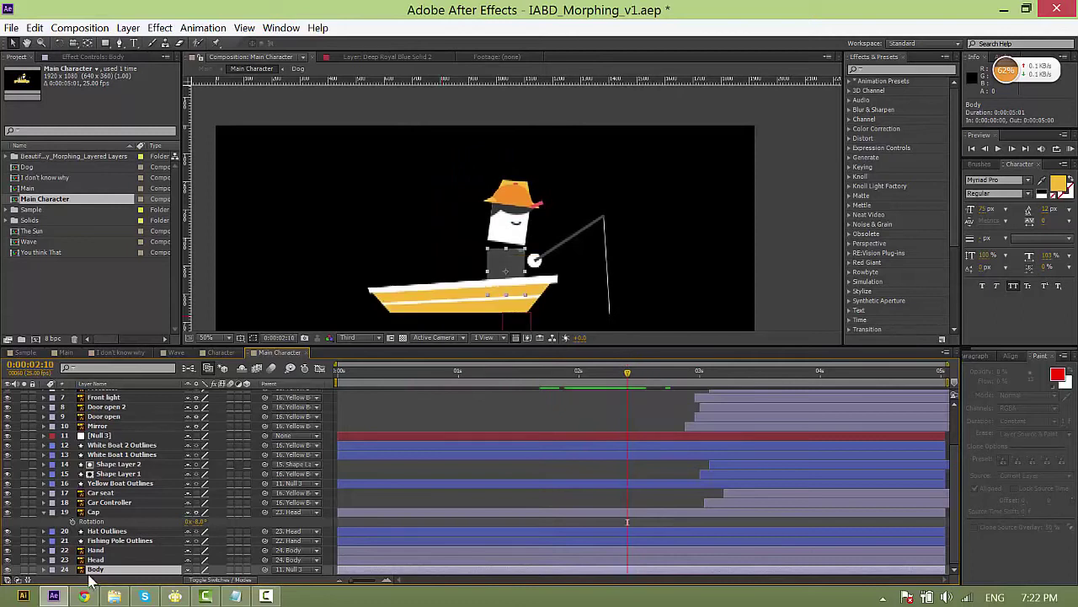
key(alt+shift+p)
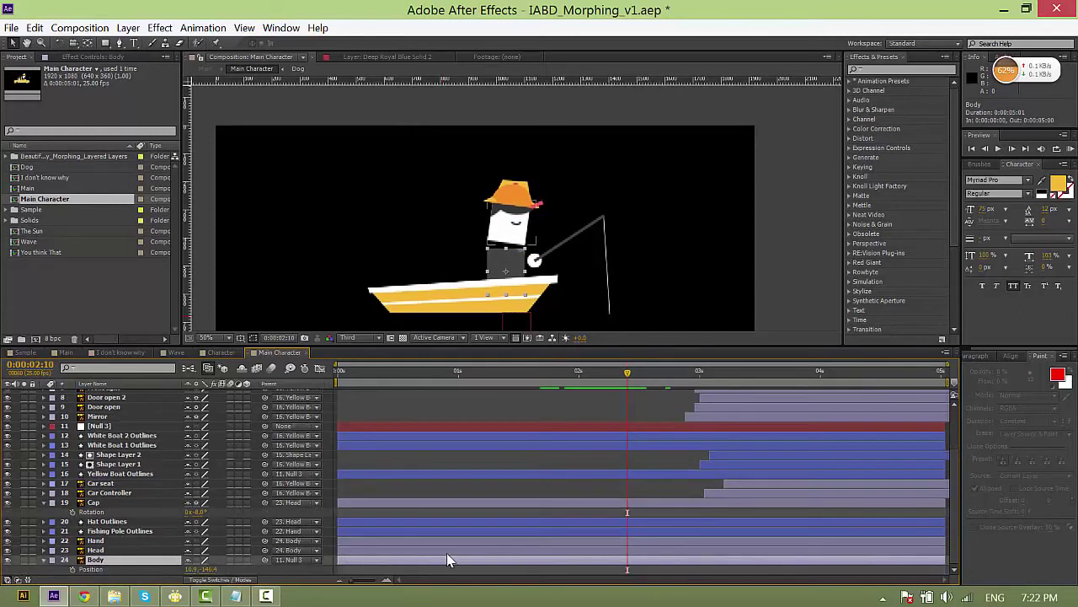
click(99, 550)
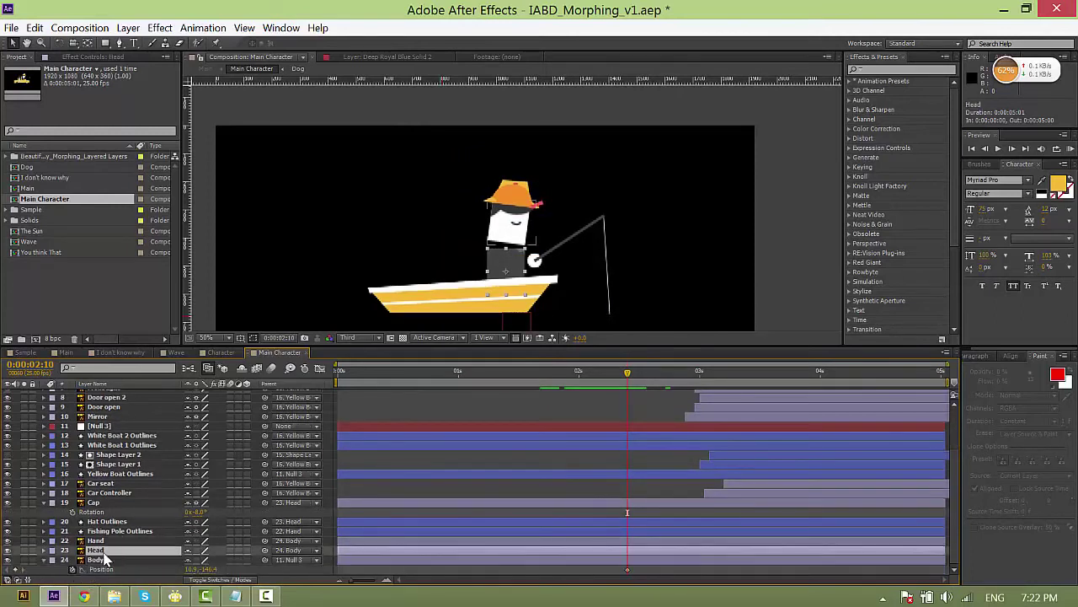
key(r)
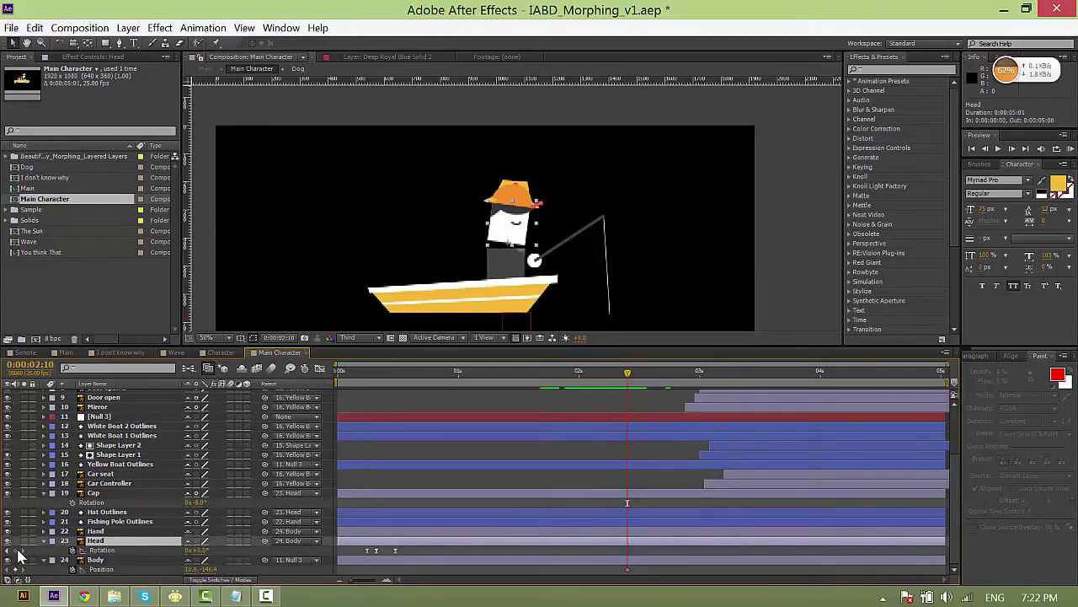
click(15, 550)
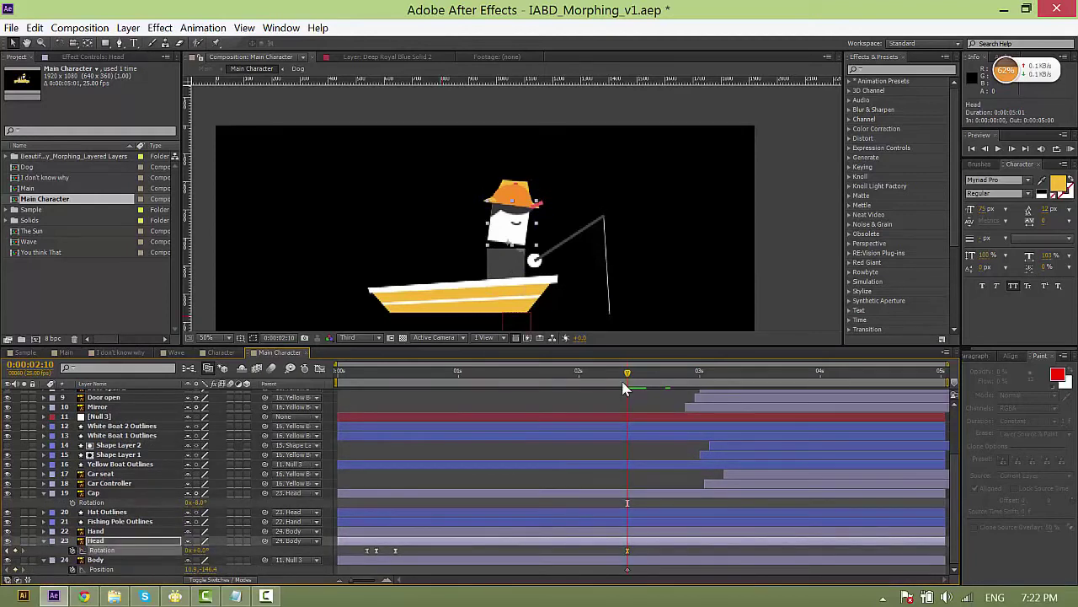
At 0:00:02:18, move the body straight up out of the frame to about 10.9, -854.4 as a new Position keyframe.
drag(633, 372, 665, 373)
scroll(535, 250, down, 2)
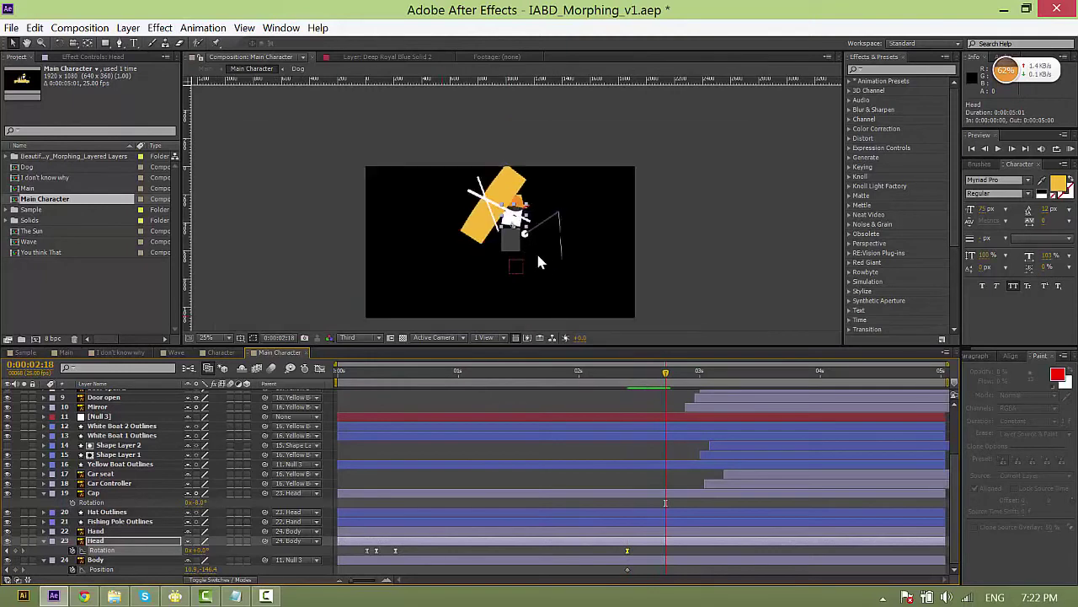
drag(516, 253, 516, 104)
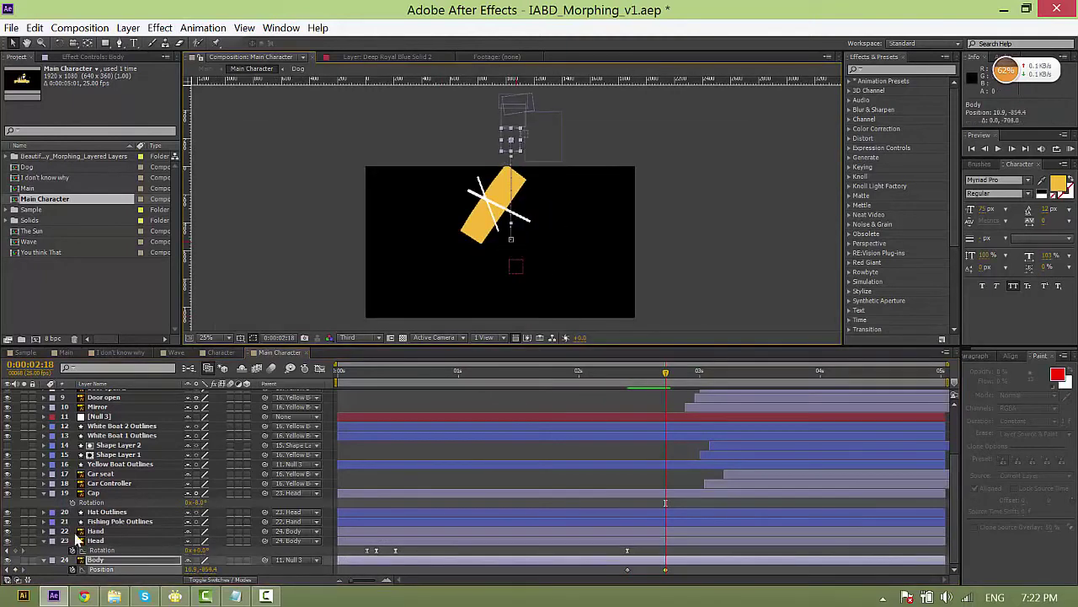
At 0:00:02:18, rotate the Body layer to -44° and the Head layer to -30°, with a 0° starting Body Rotation keyframe at 0:00:02:10.
key(shift+r)
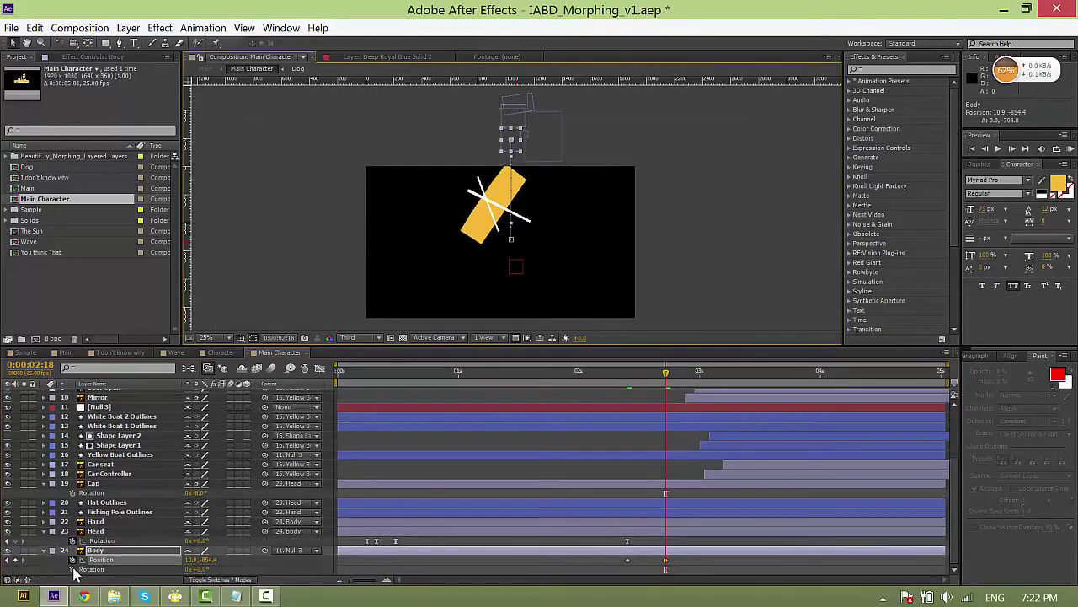
drag(665, 569, 627, 569)
drag(202, 575, 188, 544)
click(115, 532)
Examine the fisherman's jump and rotation frame by frame between 0:00:02:10 and 0:00:02:18.
drag(645, 377, 636, 377)
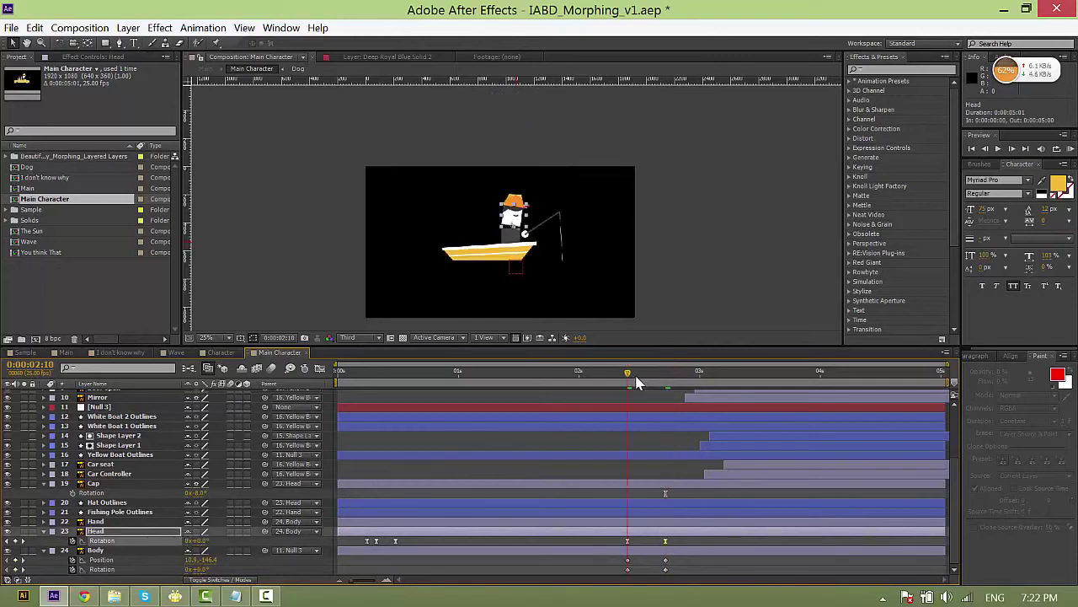
key(Page_Down)
key(Page_Down)
key(Page_Down)
key(Page_Down)
key(Page_Down)
key(Page_Down)
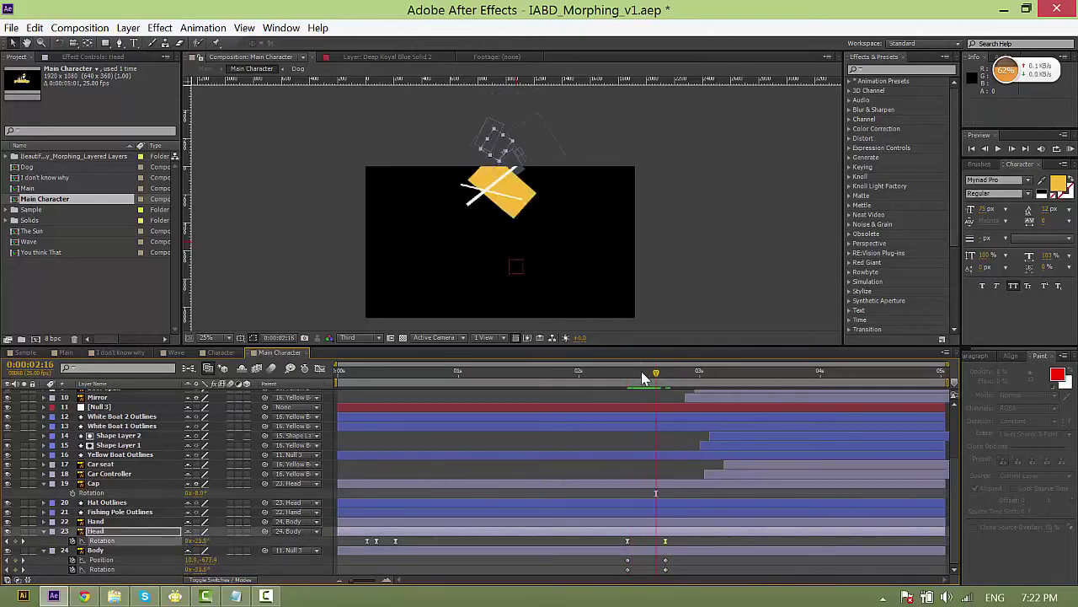
key(Page_Up)
key(Page_Up)
key(Page_Up)
key(Page_Up)
key(Page_Up)
key(Page_Up)
scroll(628, 238, up, 2)
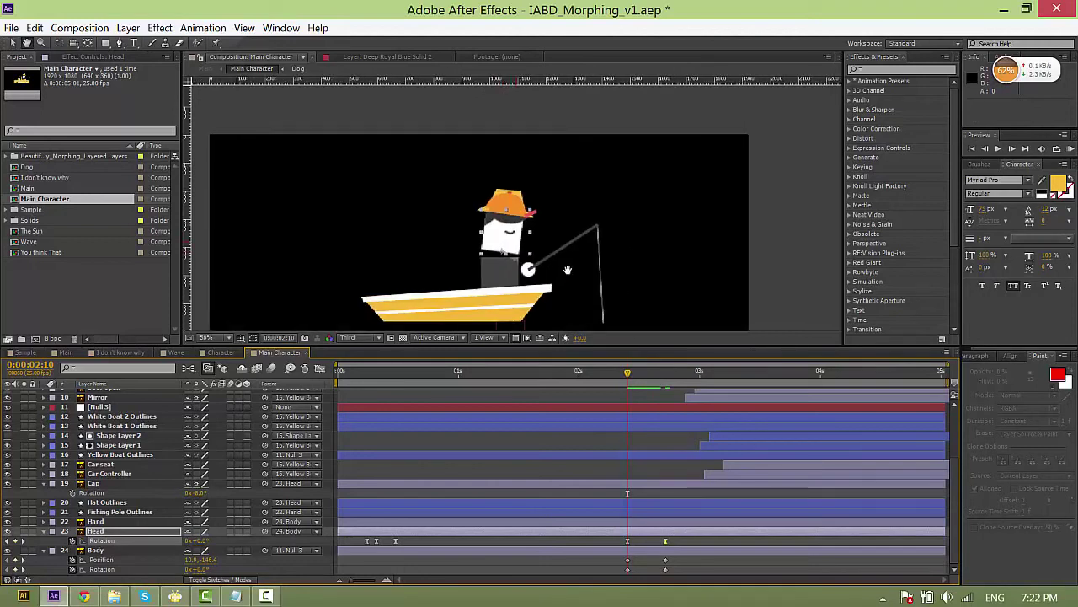
click(632, 375)
drag(632, 376, 666, 379)
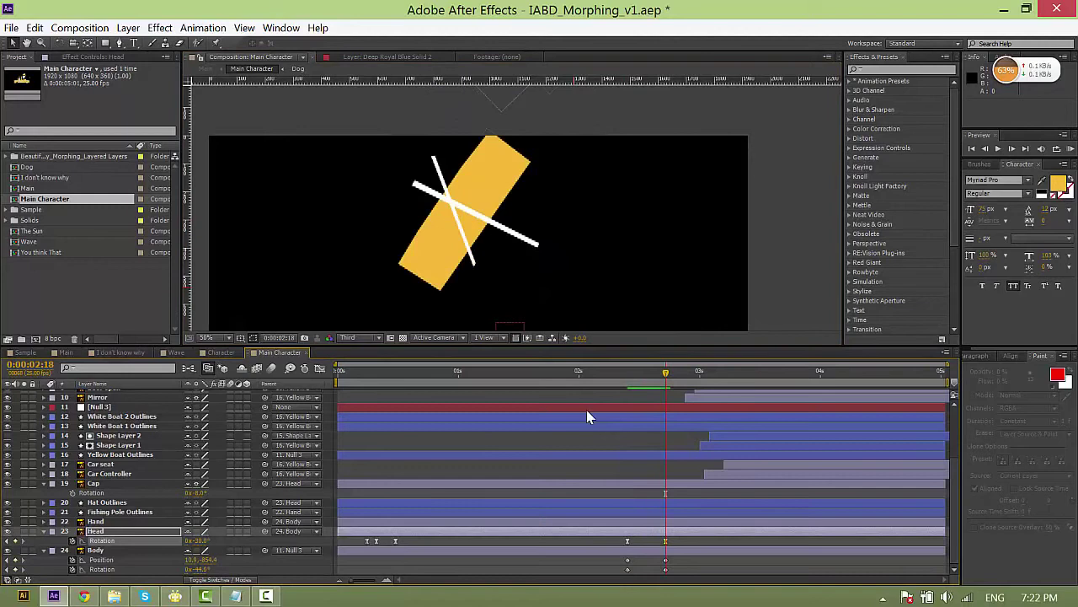
scroll(575, 143, down, 2)
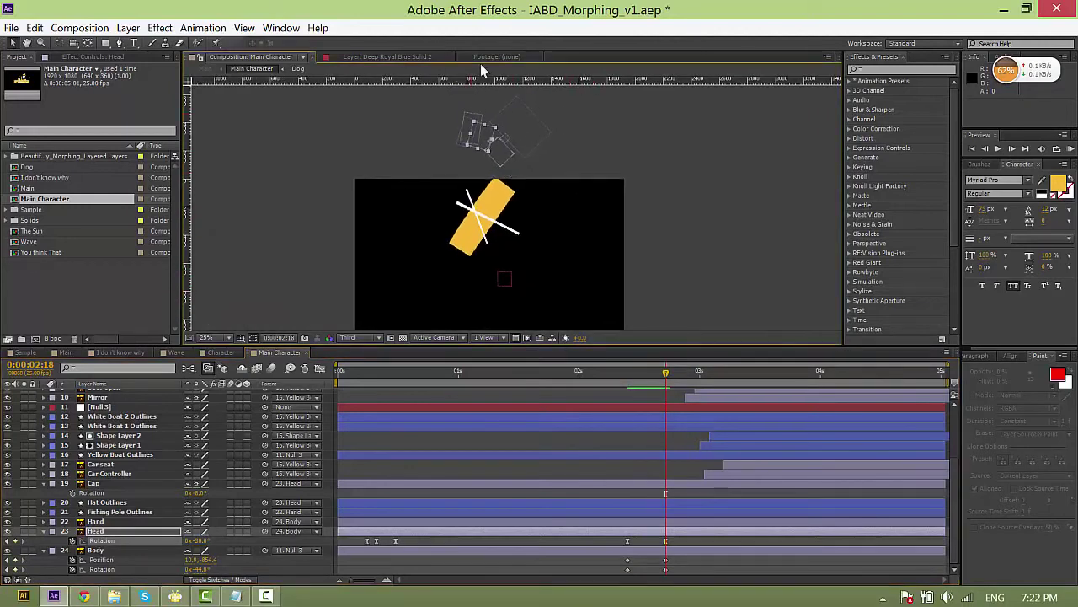
At 0:00:03:05, add hold-value keyframes for the Head's Rotation and the Body's Position and Rotation.
drag(667, 376, 724, 380)
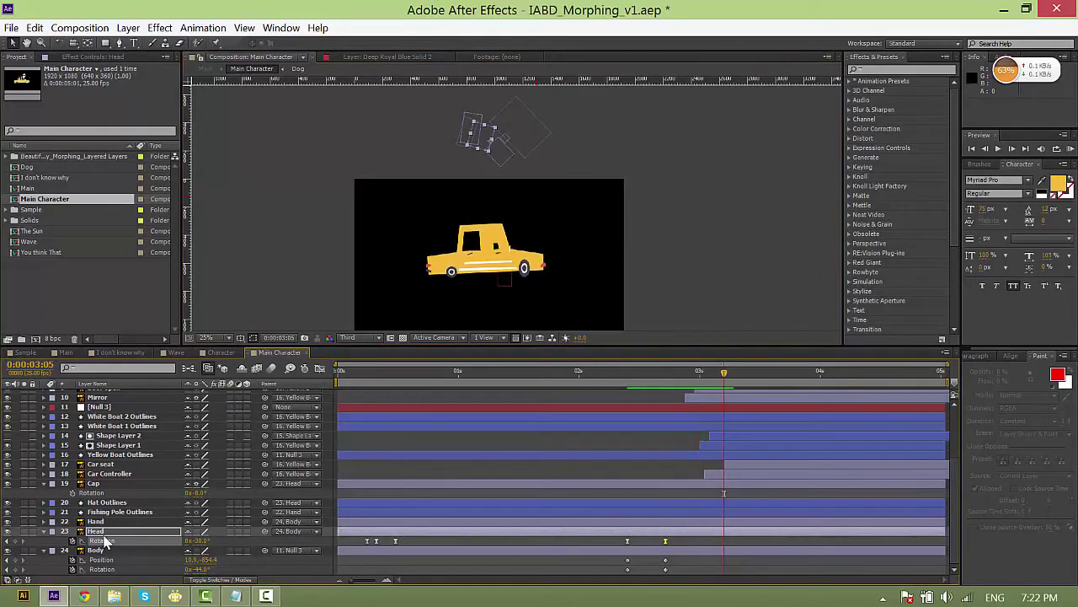
click(16, 540)
click(15, 560)
click(15, 568)
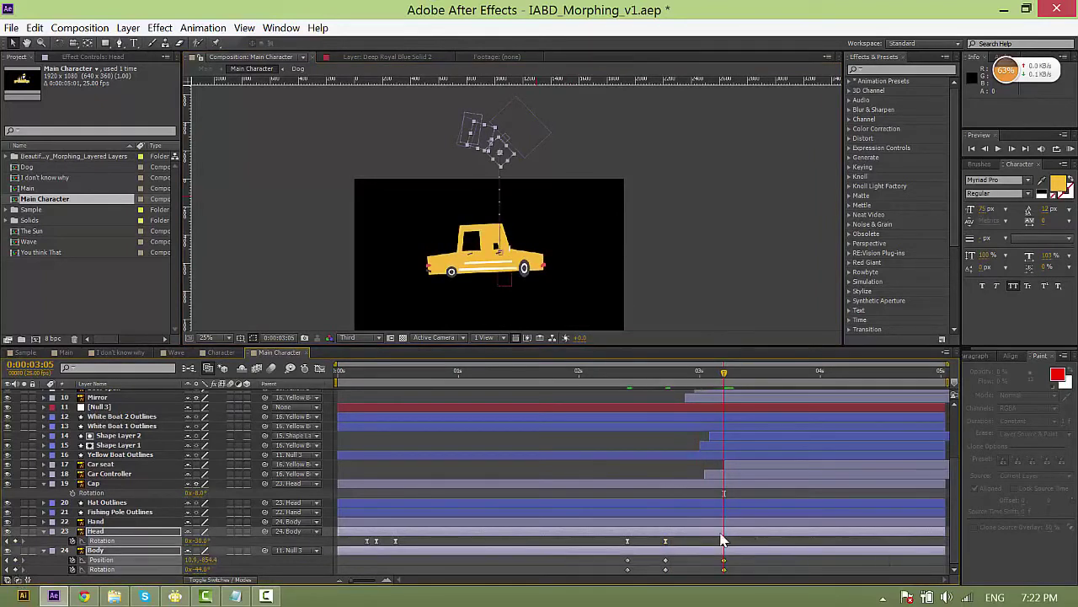
Trim the Cap layer to start at 0:00:03:05 and the Hat Outlines layer to end at about 0:00:02:23.
click(122, 503)
click(481, 486)
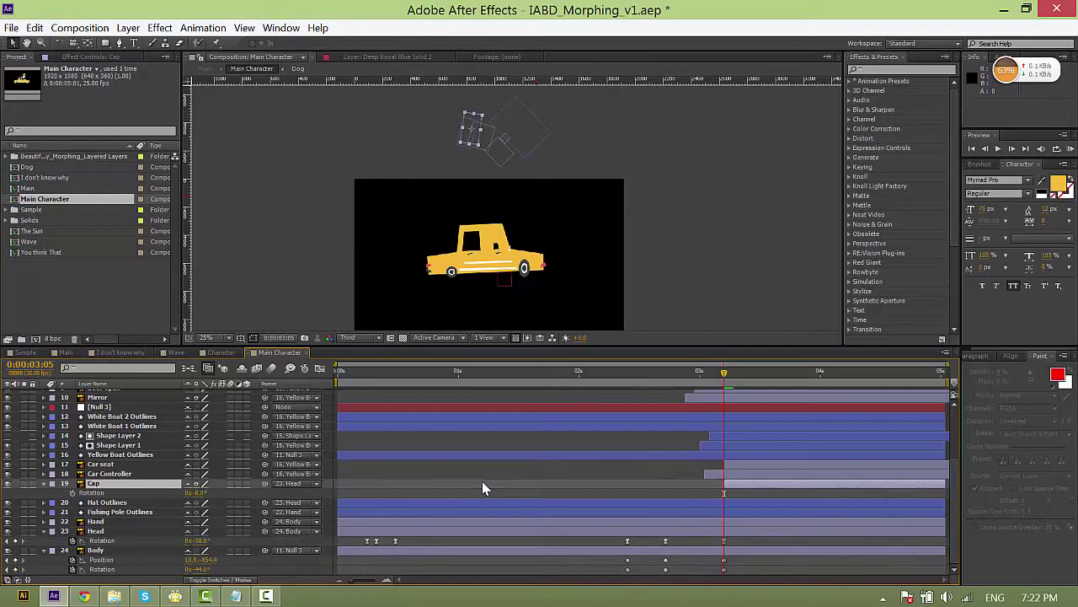
click(109, 503)
key(alt+bracketright)
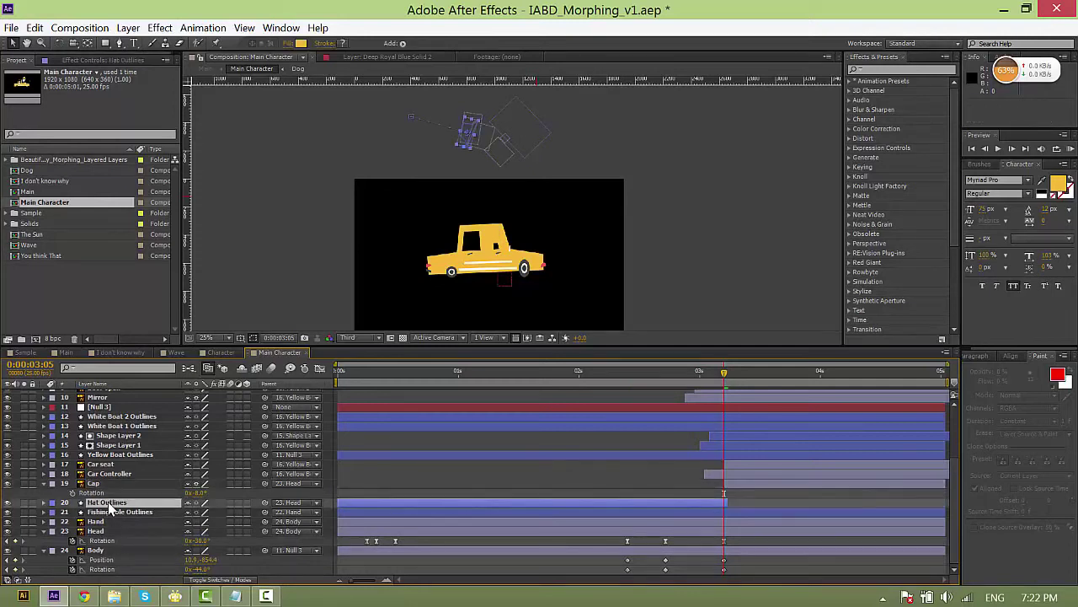
drag(721, 503, 688, 502)
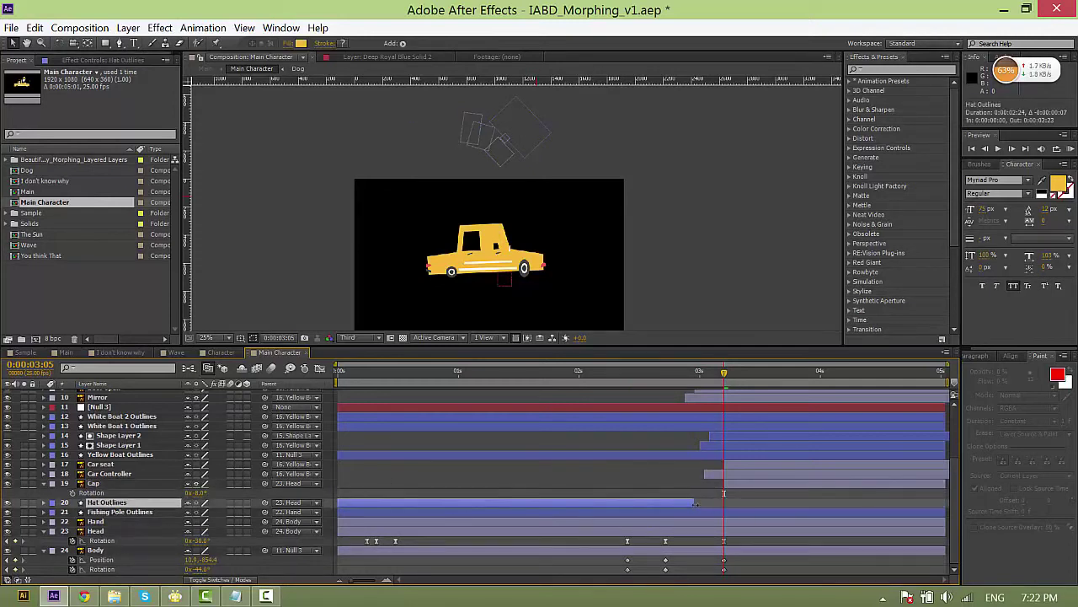
click(692, 467)
Apply Easy Ease to the Body layer's Position and Rotation keyframes at 0:00:02:10 and 0:00:02:18.
click(627, 375)
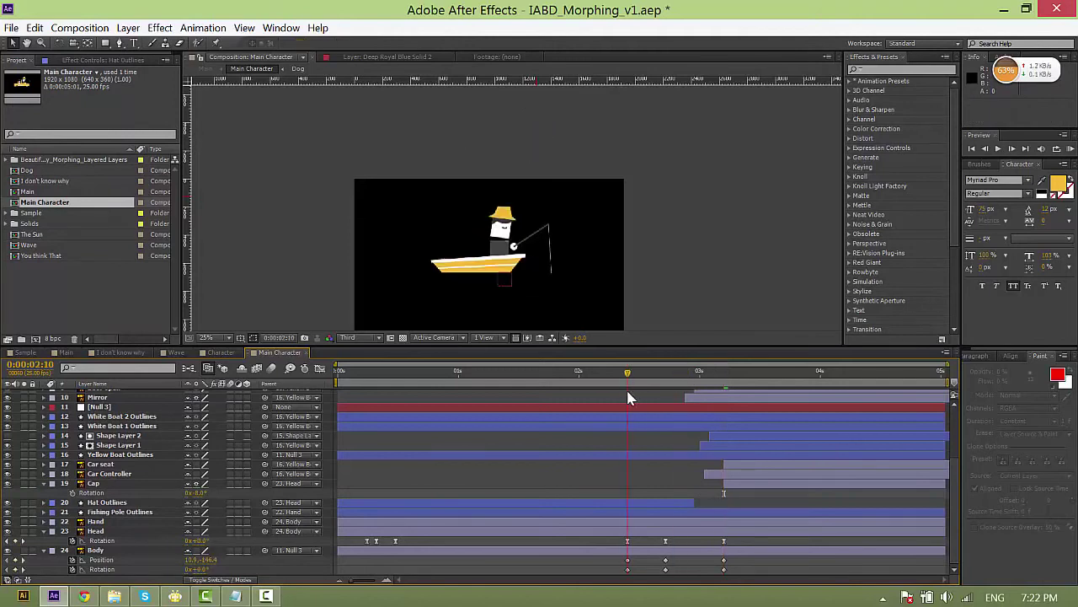
drag(616, 560, 668, 572)
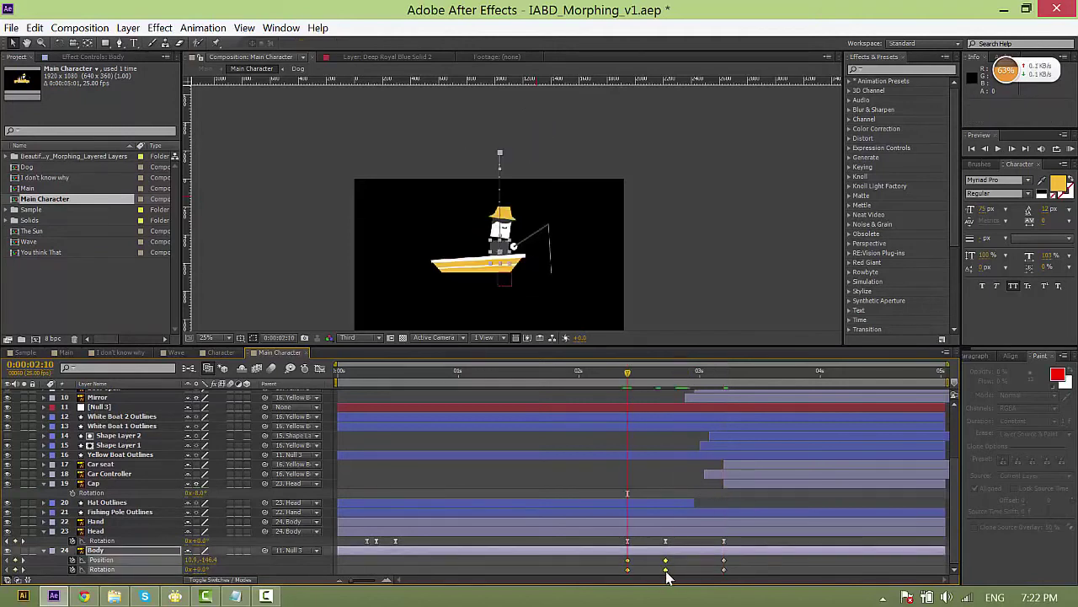
right_click(665, 569)
mouse_move(746, 561)
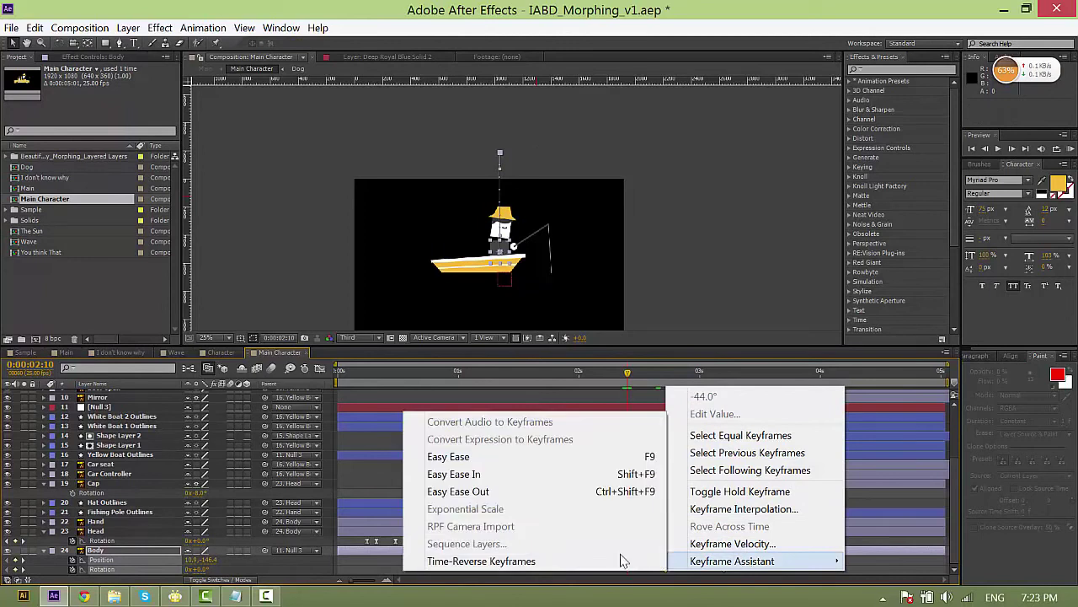
click(606, 474)
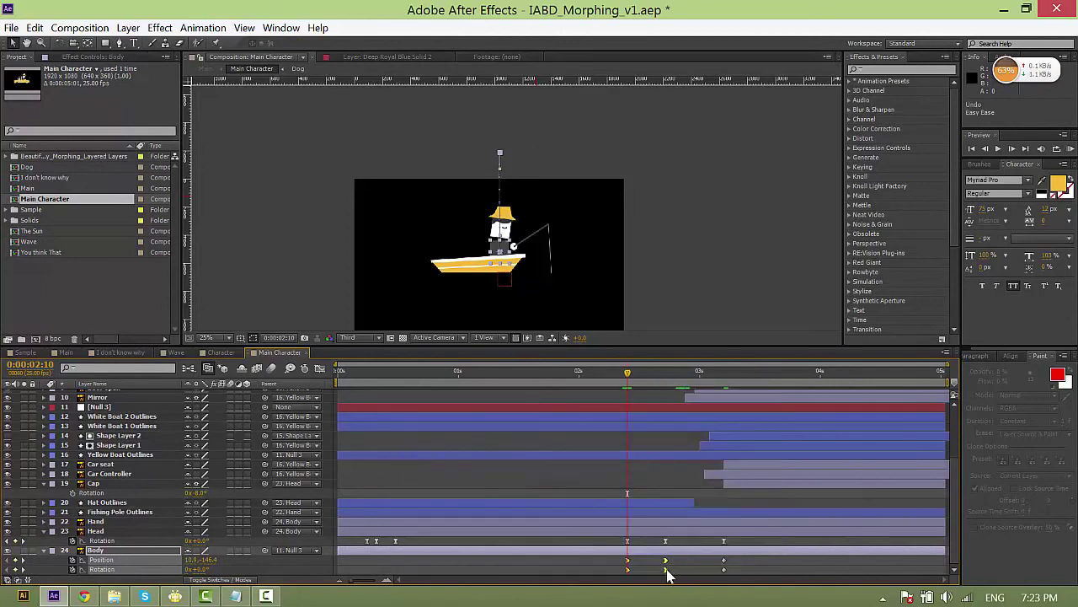
right_click(665, 569)
mouse_move(733, 558)
click(519, 463)
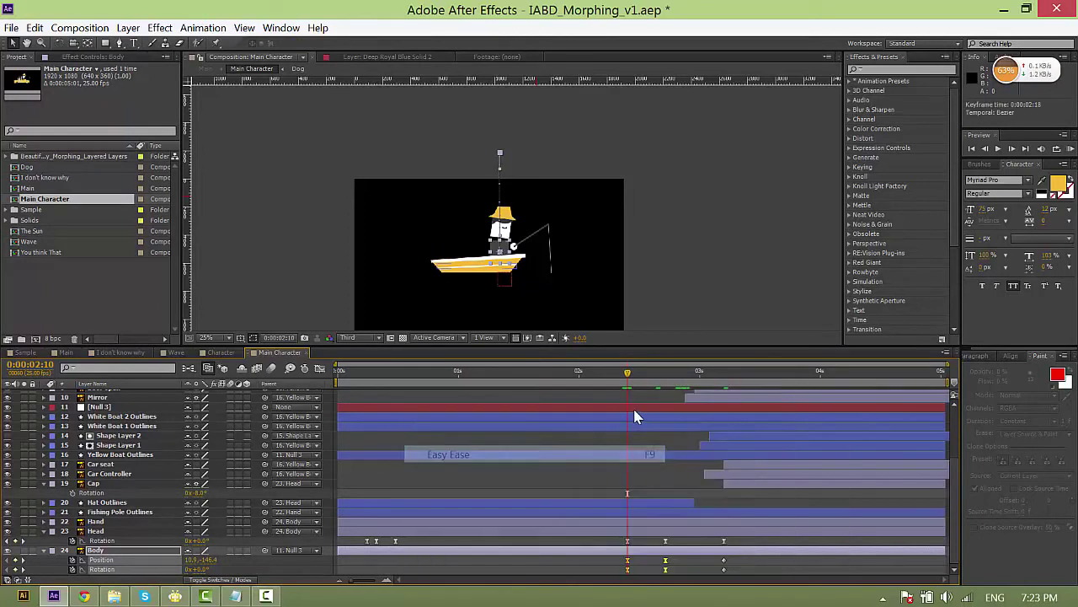
At 0:00:03:13, move the Body straight down to the car, to about 10.9, -242.4.
drag(631, 379, 764, 407)
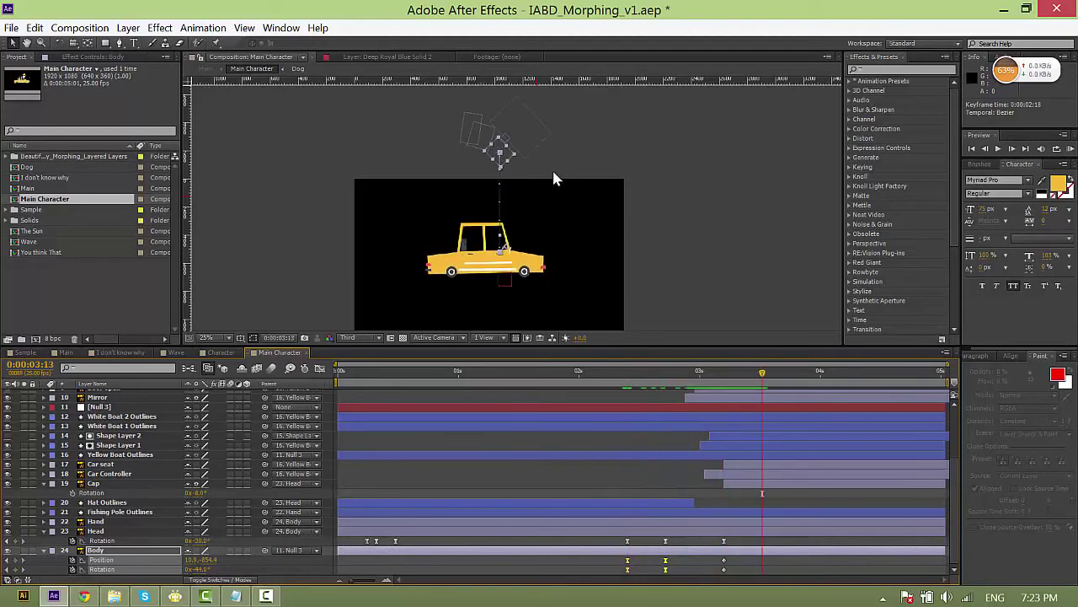
key(period)
drag(495, 108, 532, 210)
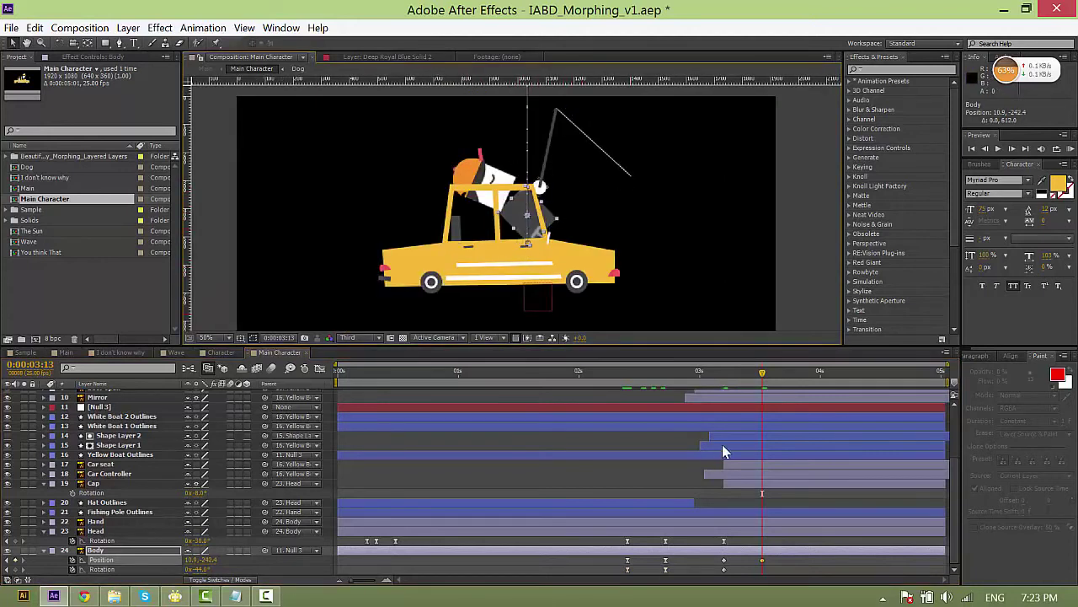
Add Scale keyframes to the Body layer, with 100% at 0:00:03:04 and 65% at 0:00:03:05.
click(724, 373)
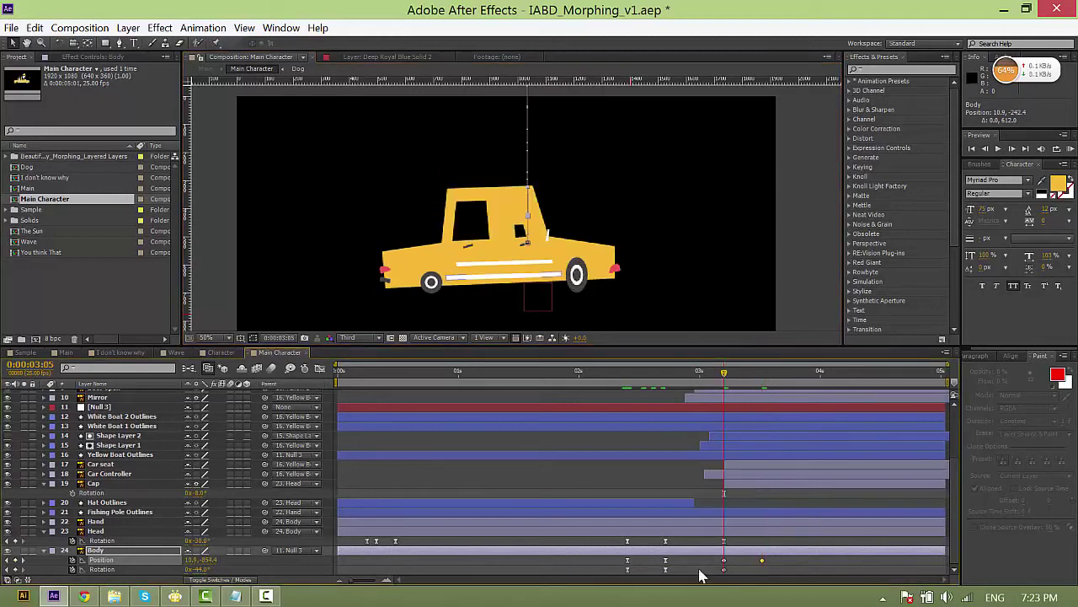
key(shift+s)
key(shift+r)
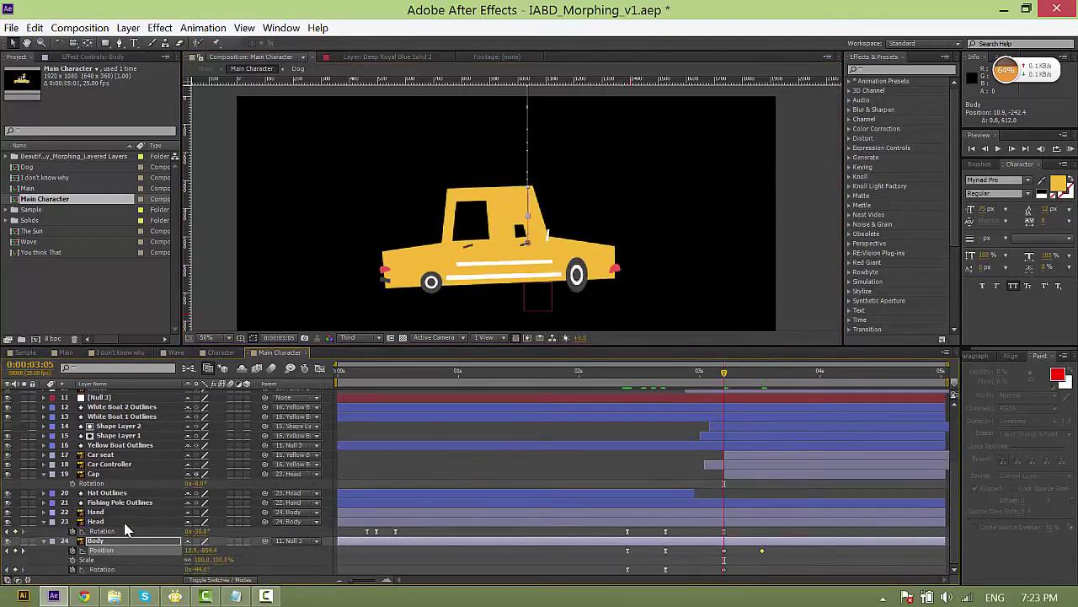
click(84, 559)
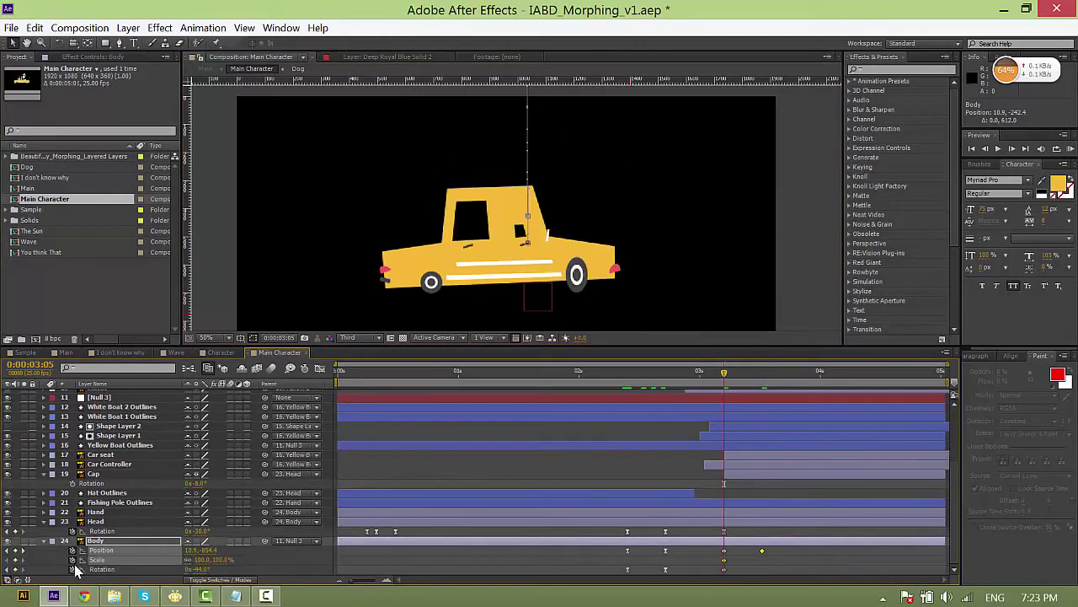
click(724, 561)
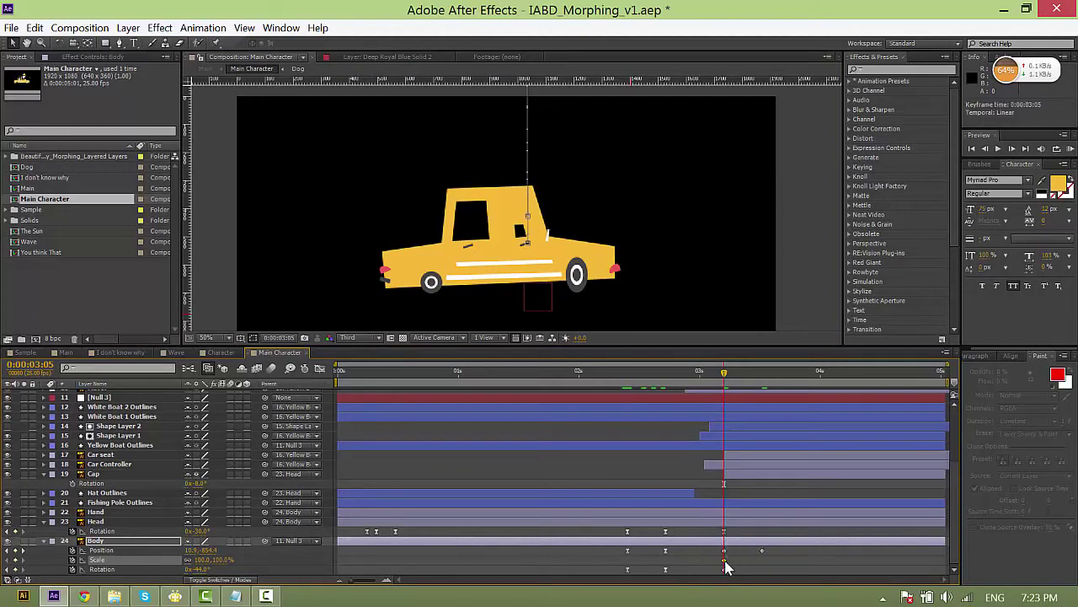
scroll(555, 166, down, 2)
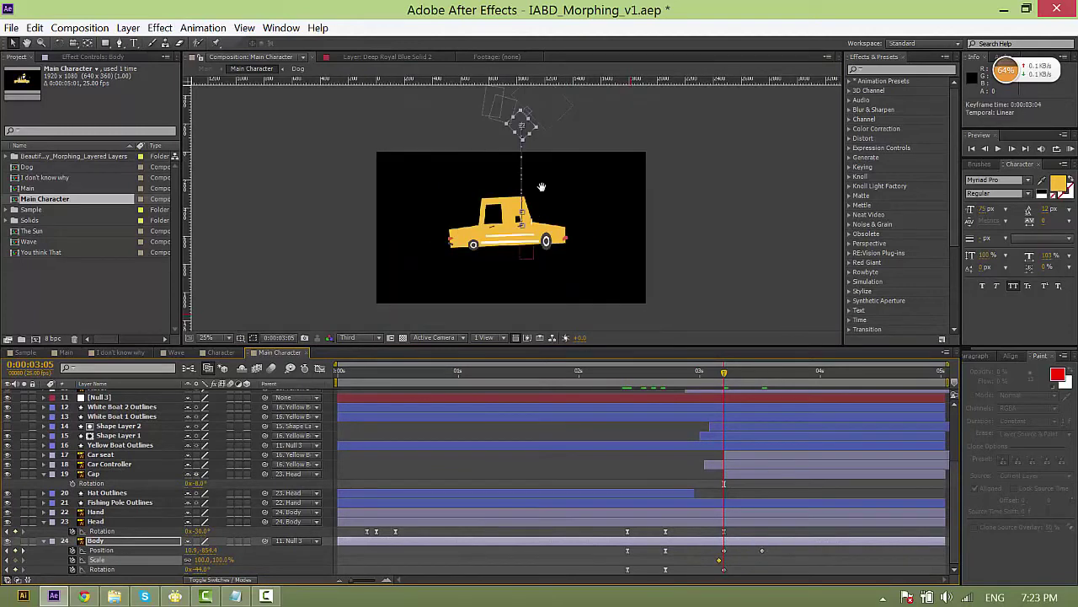
click(222, 559)
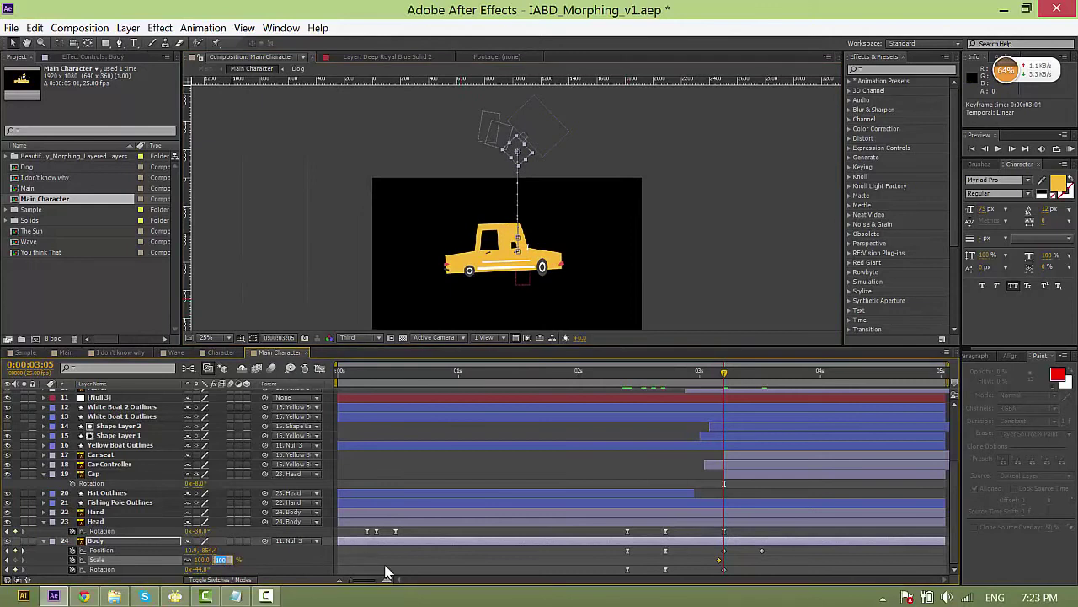
text(65)
key(Return)
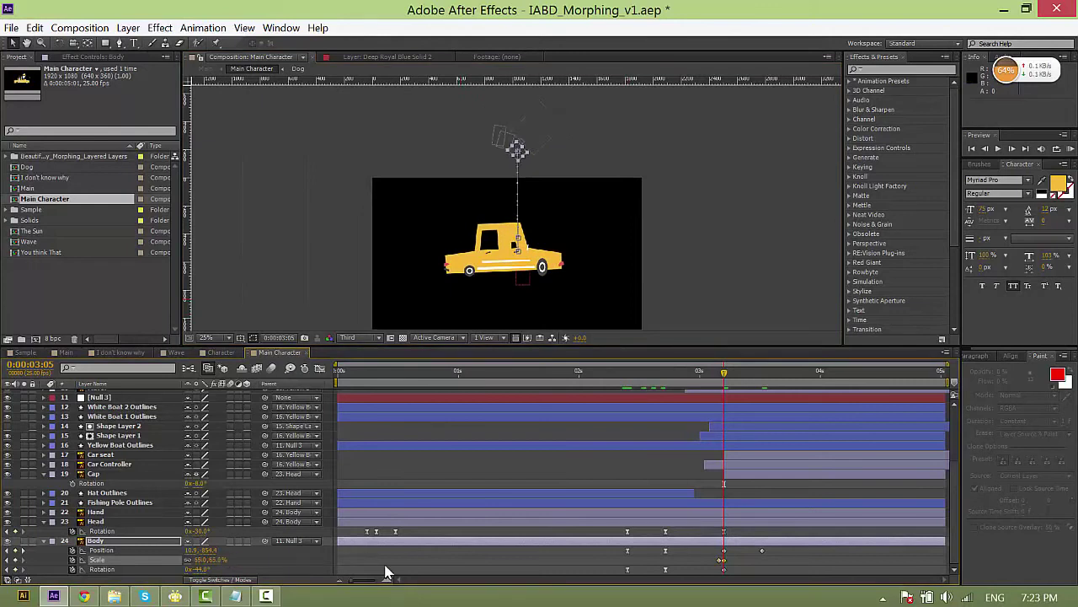
At 0:00:03:13, rotate the Body to 12° and place it behind the car's front window at about -37.1, -184.4.
drag(724, 372, 763, 390)
scroll(659, 286, up, 2)
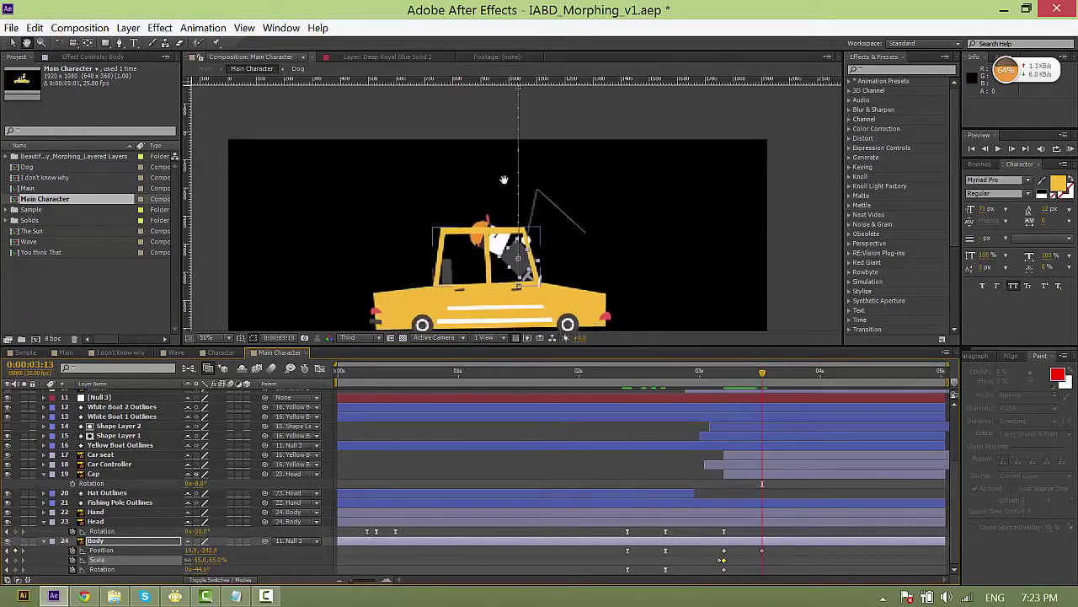
drag(202, 573, 212, 573)
drag(518, 223, 499, 247)
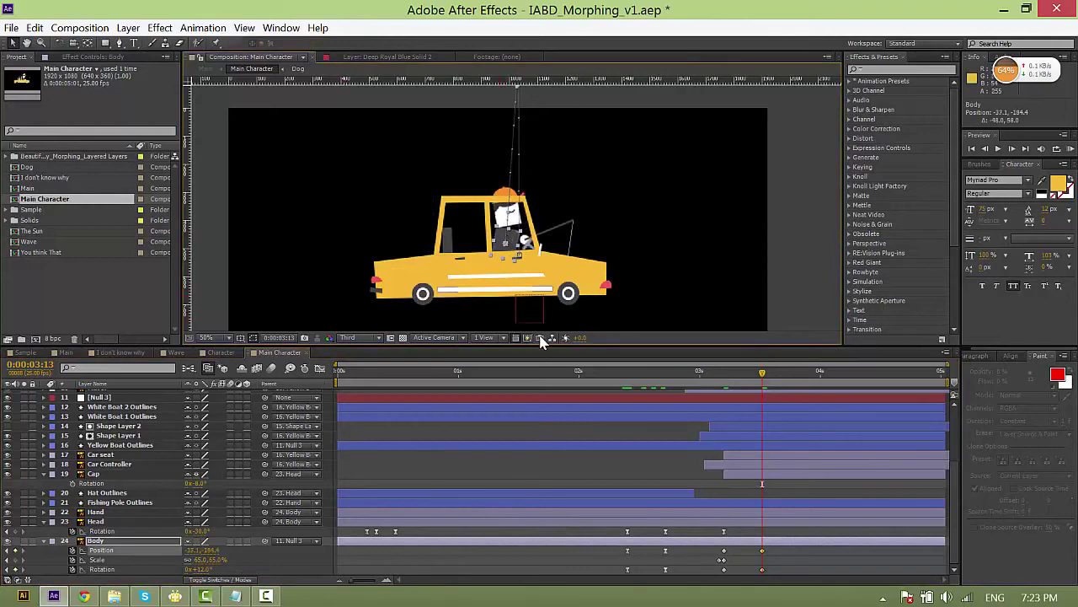
drag(588, 241, 532, 209)
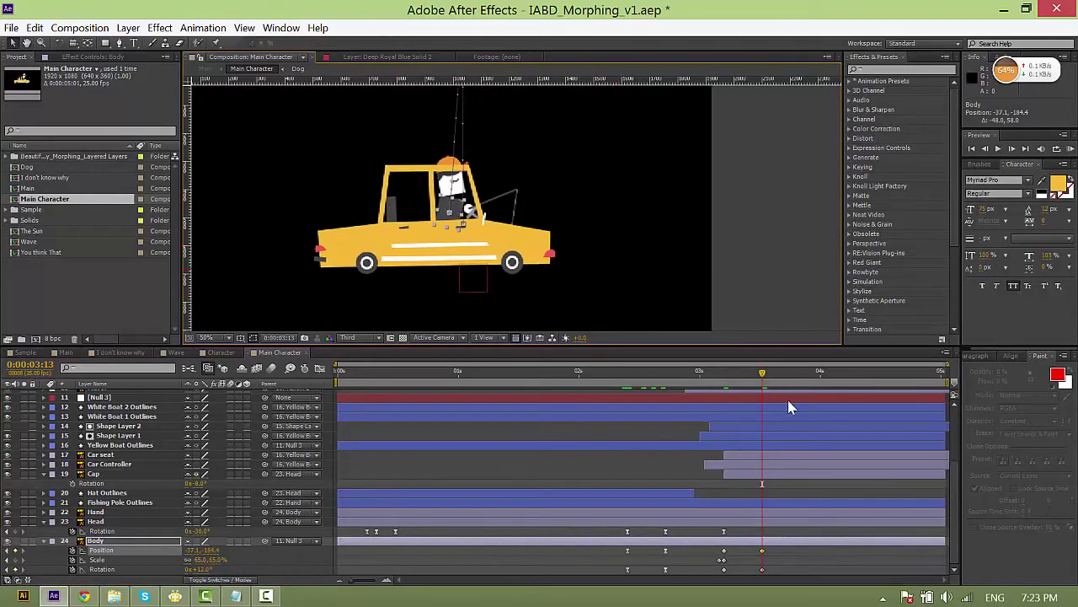
Examine how the character sits in the car in the Sample composition up to 0:00:03:15, and return to the Main Character composition.
click(25, 352)
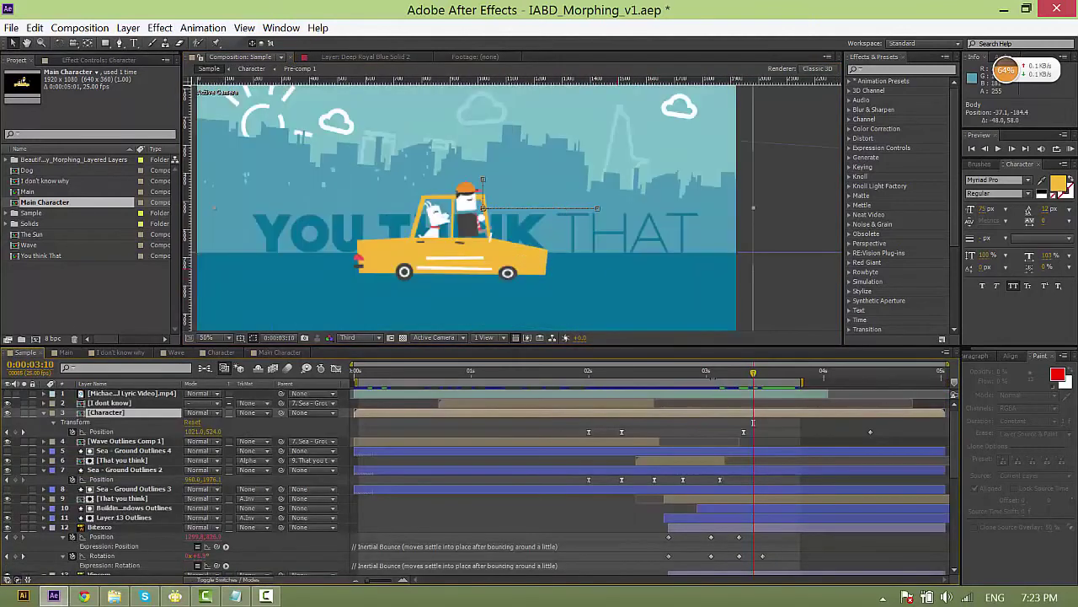
drag(691, 381, 779, 383)
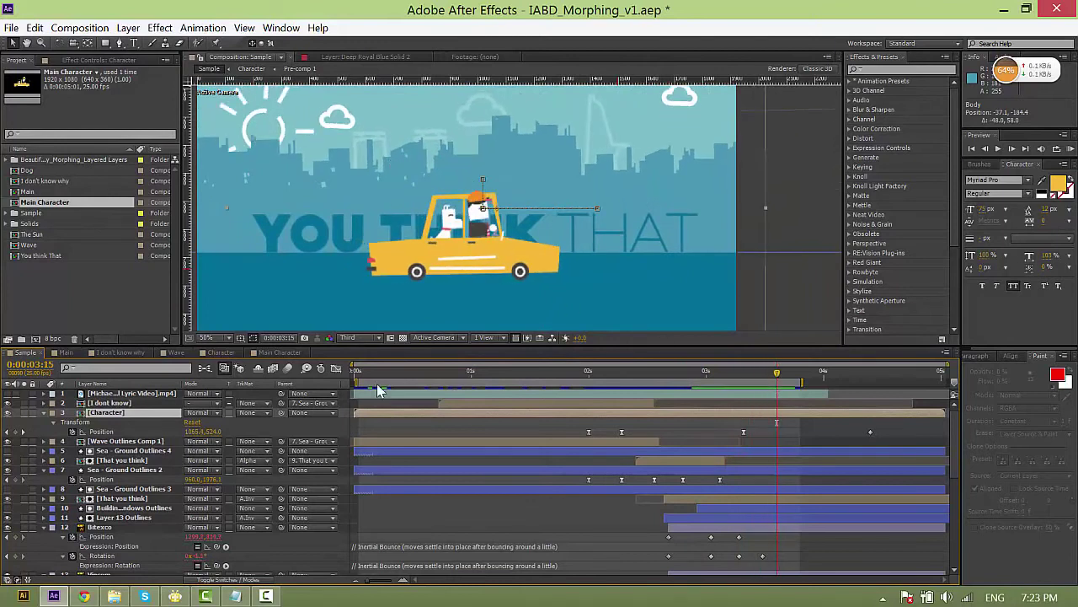
click(278, 353)
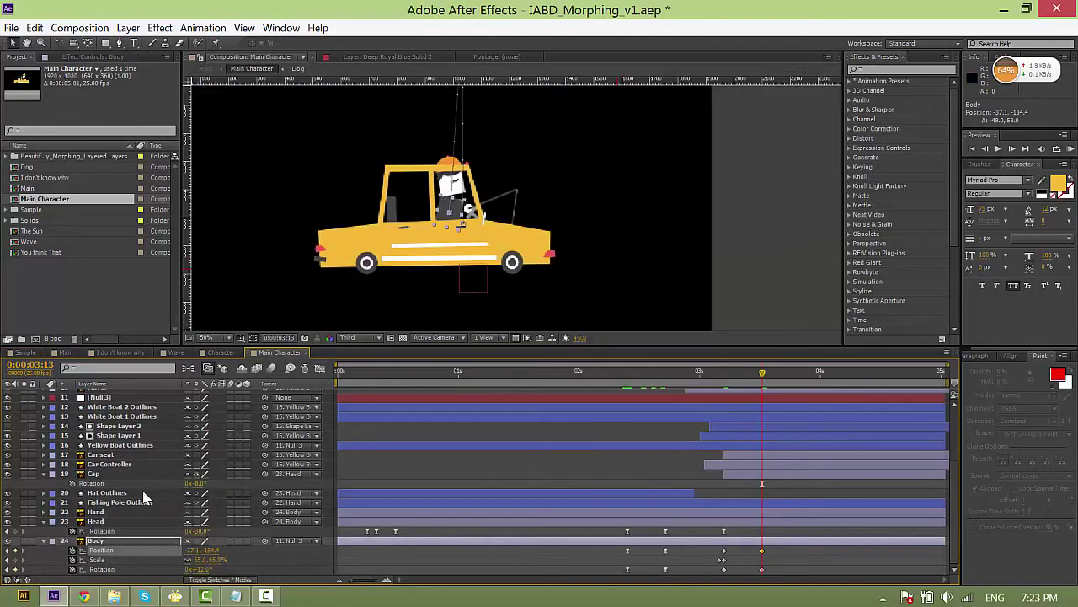
Move Shape Layer 1 and Shape Layer 2 below the Body layer in the layer stack.
click(102, 475)
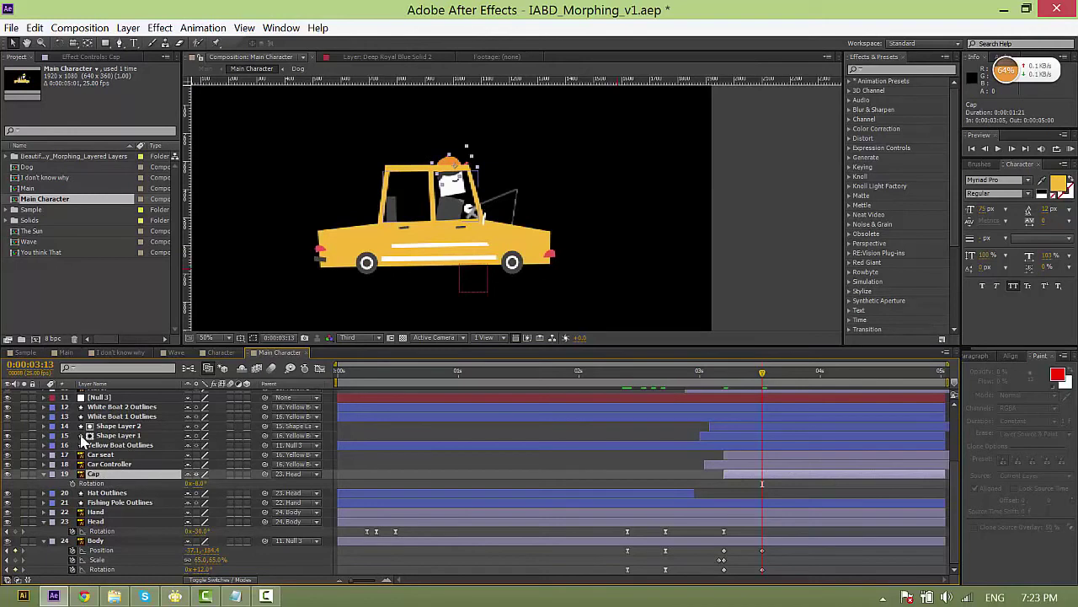
click(127, 436)
ctrl+click(126, 427)
drag(128, 437, 133, 573)
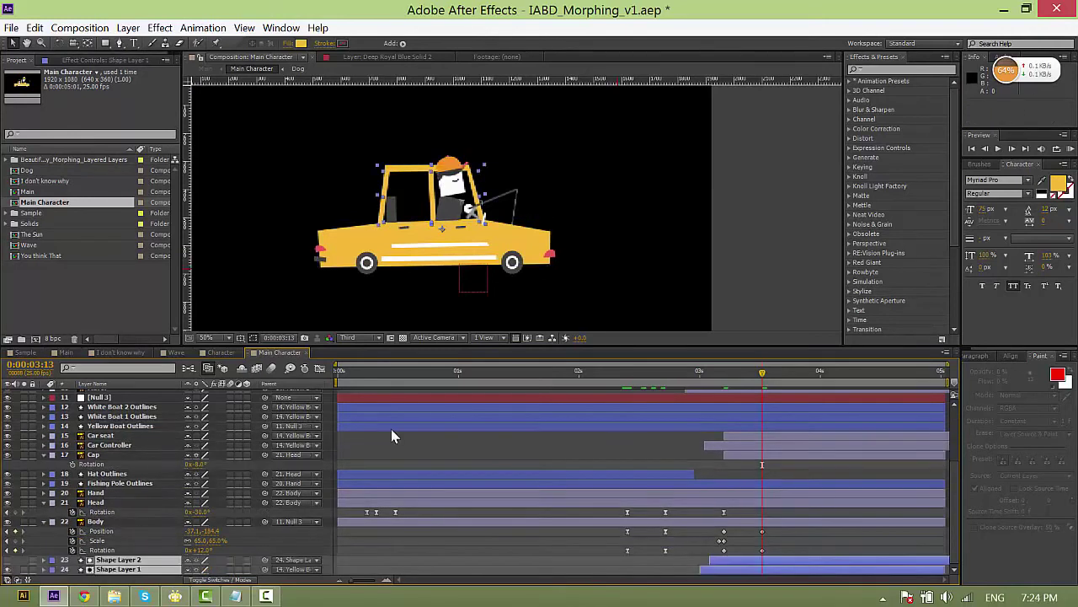
click(792, 536)
Move the Car Controller and Car seat layers to the end of the layer stack, below Shape Layer 1, and go to 0:00:03:05.
click(471, 214)
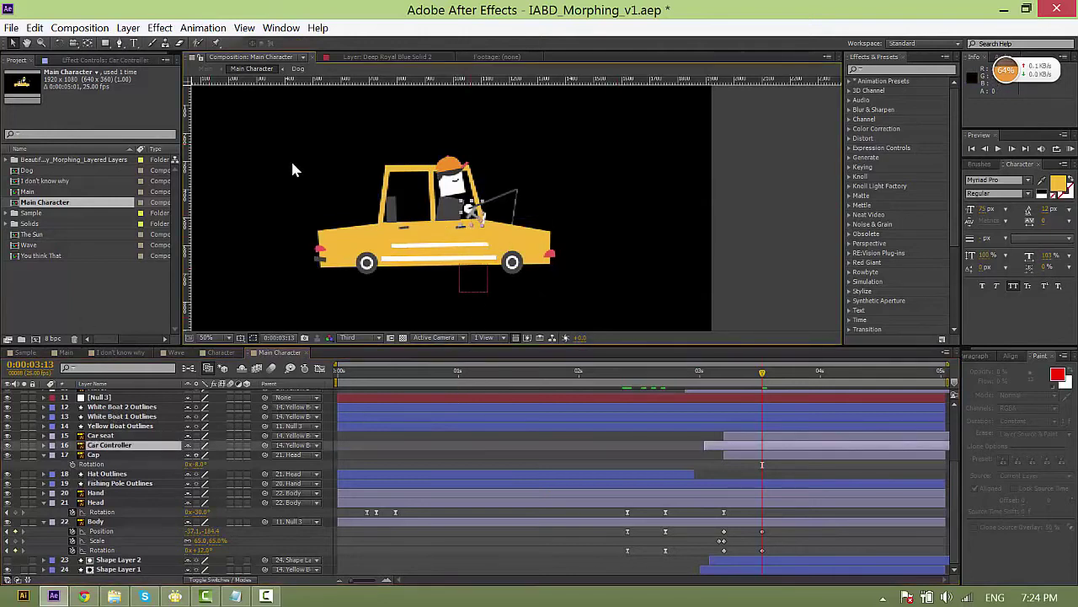
drag(117, 444, 117, 491)
key(ctrl+shift+bracketleft)
drag(101, 434, 122, 577)
drag(746, 380, 724, 381)
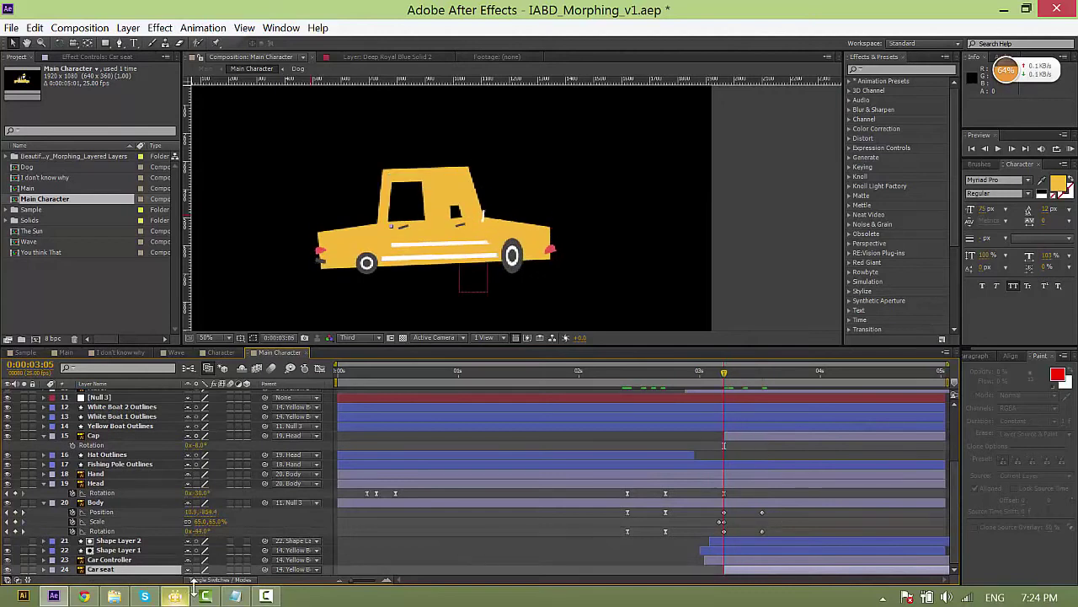
Apply the Inertial Bounce expression from the Kinetic Expression note in Notepad to the Body's Position and preview the landing.
click(236, 595)
click(608, 239)
key(ctrl+a)
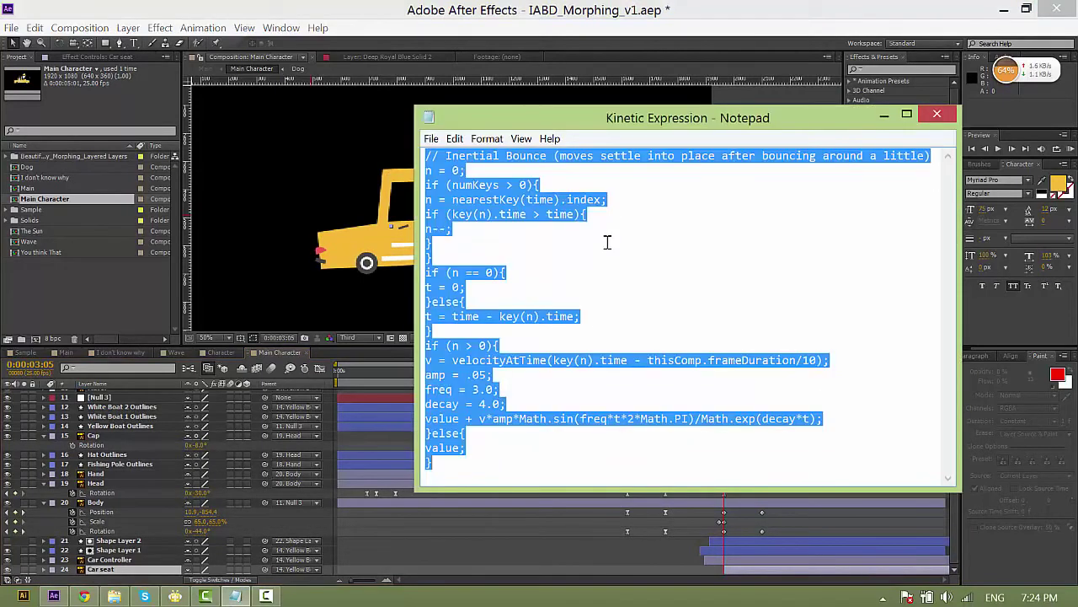
click(116, 513)
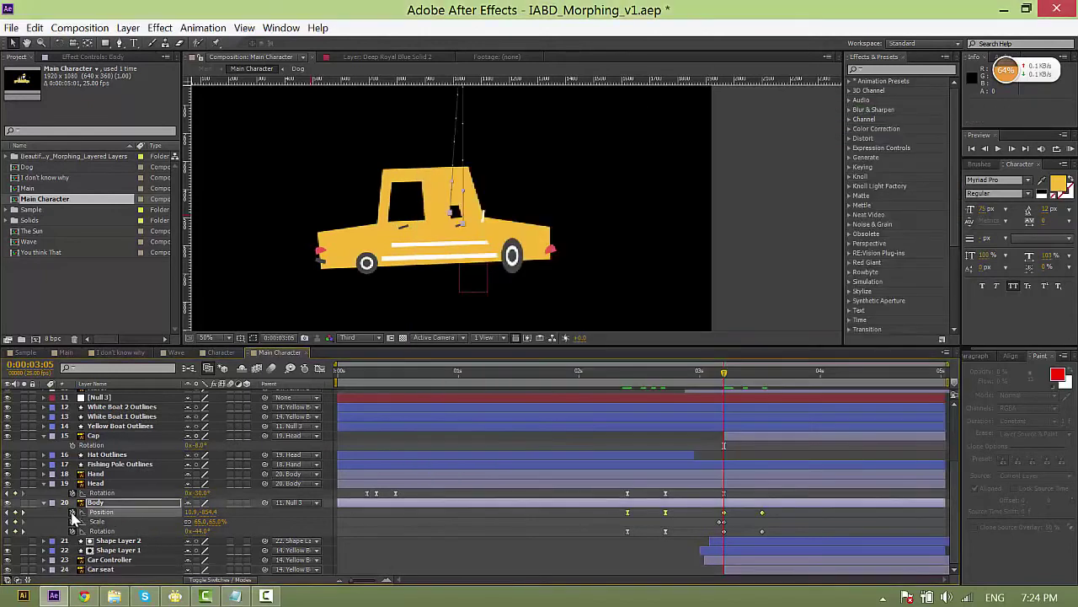
alt+click(73, 512)
key(ctrl+v)
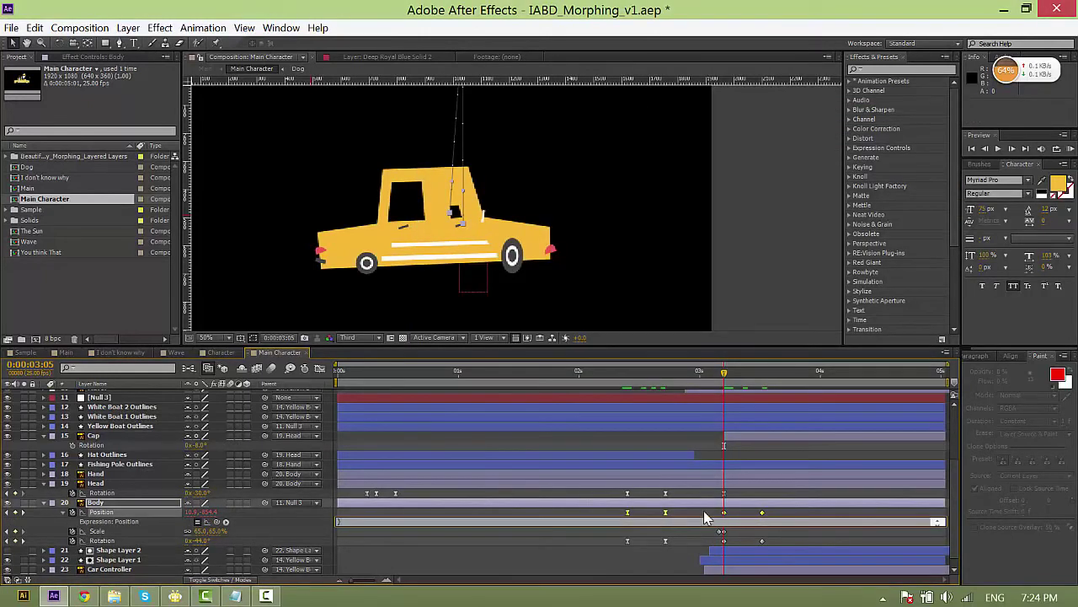
click(704, 511)
key(KP_0)
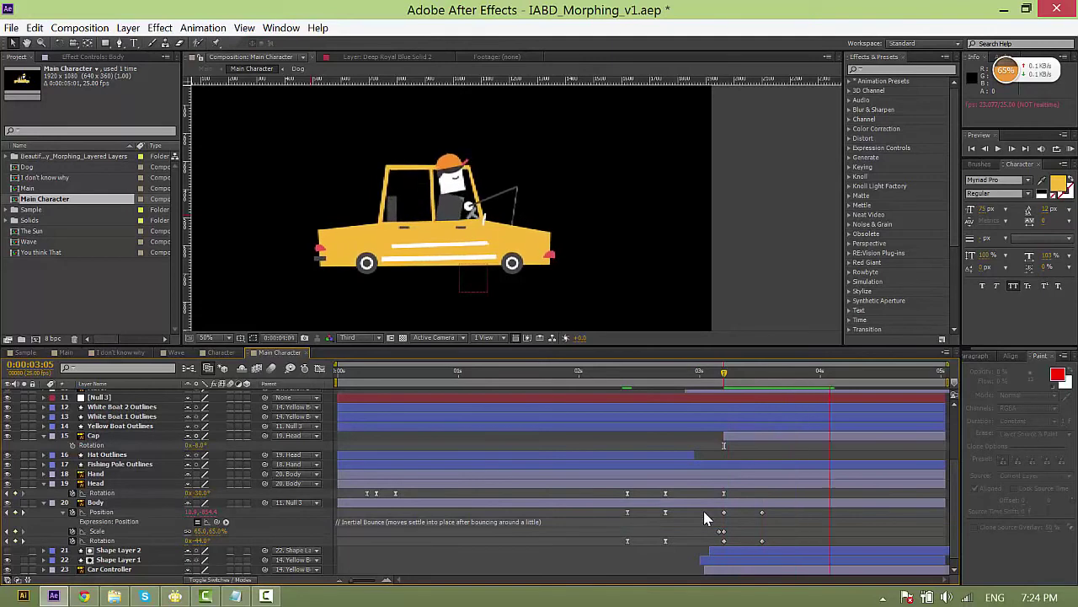
Shift the Body's 12° rotation keyframe to 0:00:03:15 and key the rotation at -7.2° on 0:00:03:13.
drag(769, 383, 763, 385)
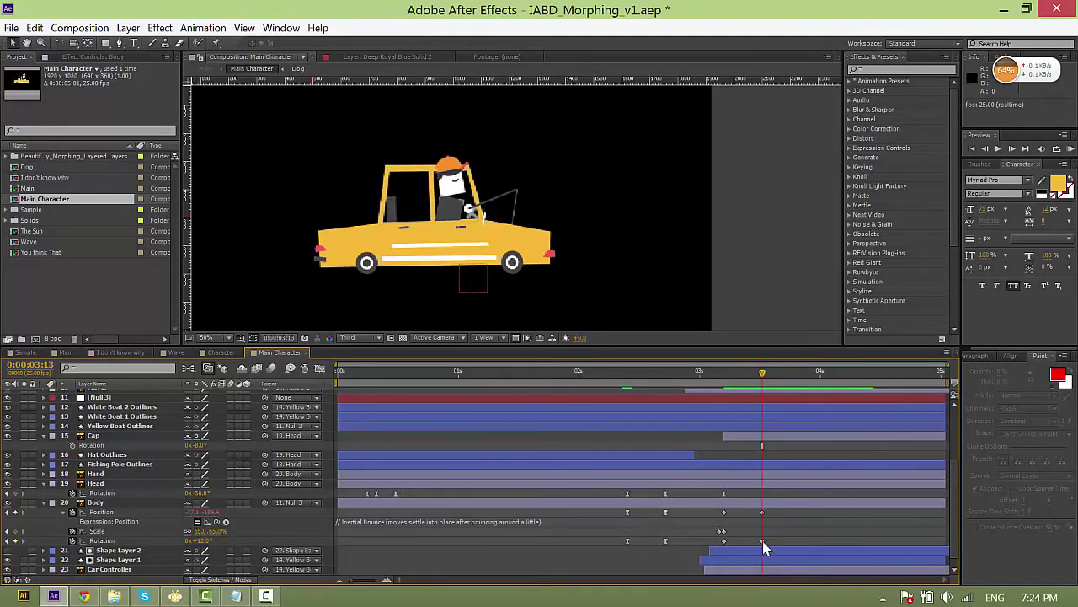
drag(763, 541, 772, 541)
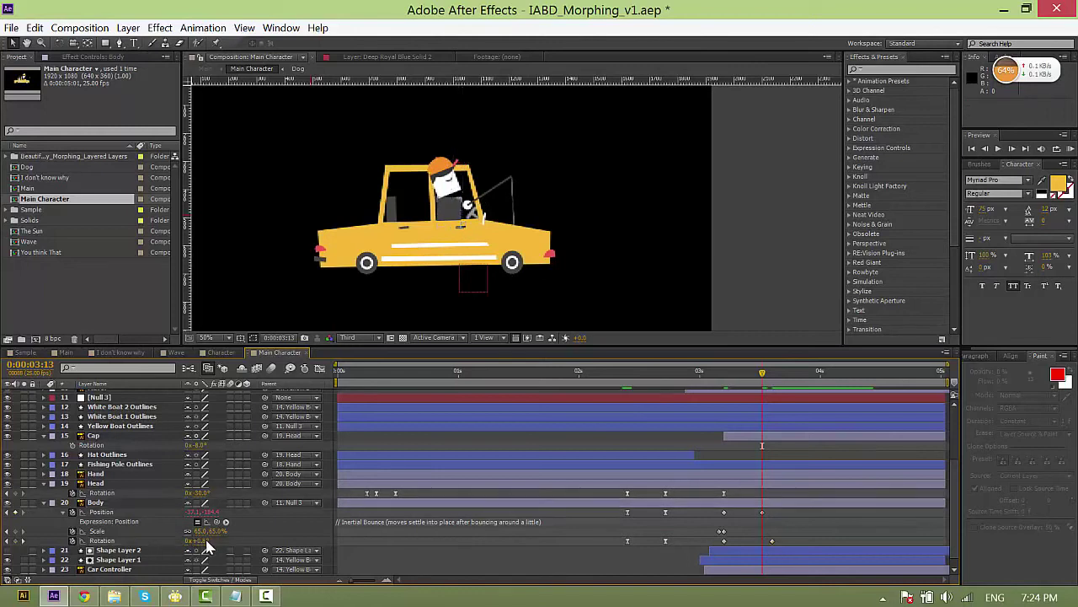
Apply the Inertial Bounce expression from Notepad to the Body's Rotation and preview the jump from 0:00:02:10.
click(236, 595)
click(585, 333)
key(ctrl+a)
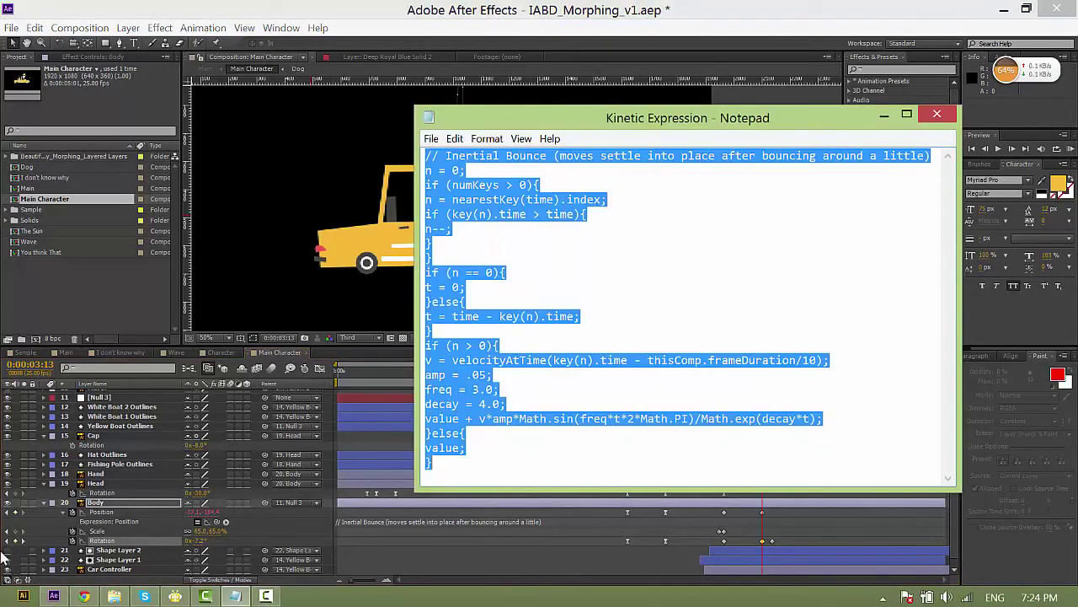
alt+click(74, 540)
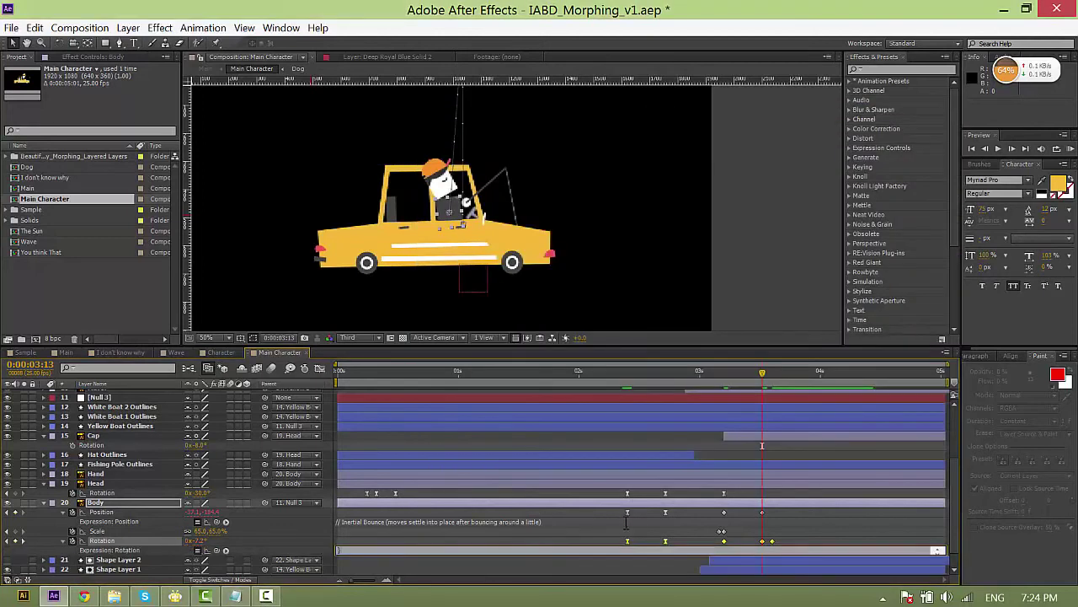
key(ctrl+v)
click(625, 372)
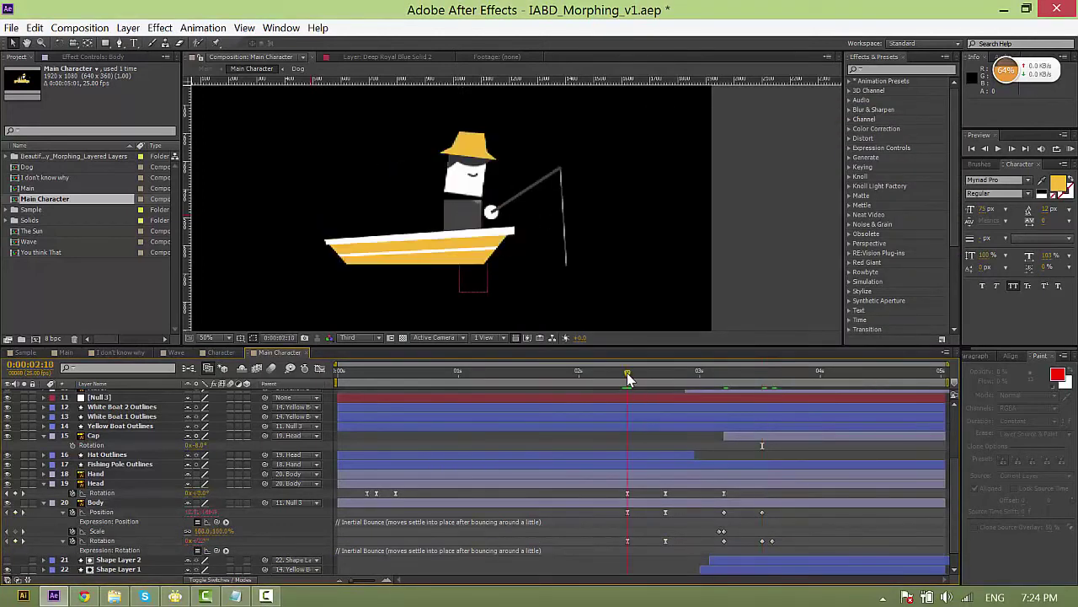
key(space)
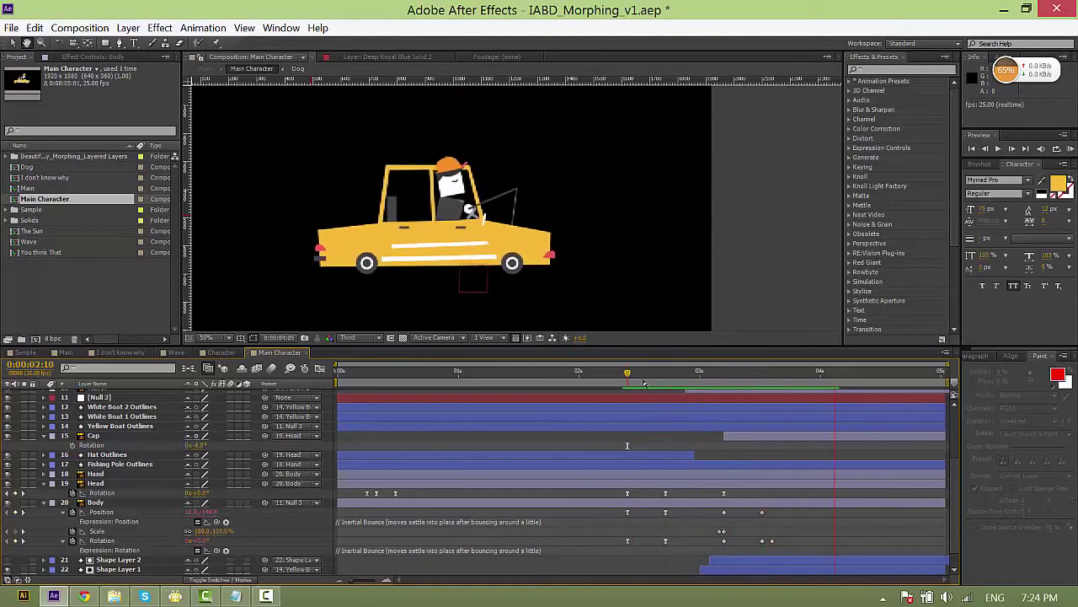
Rotate the Head to about 6° at 0:00:03:13 and preview the landing from 0:00:03:05.
click(772, 379)
click(98, 483)
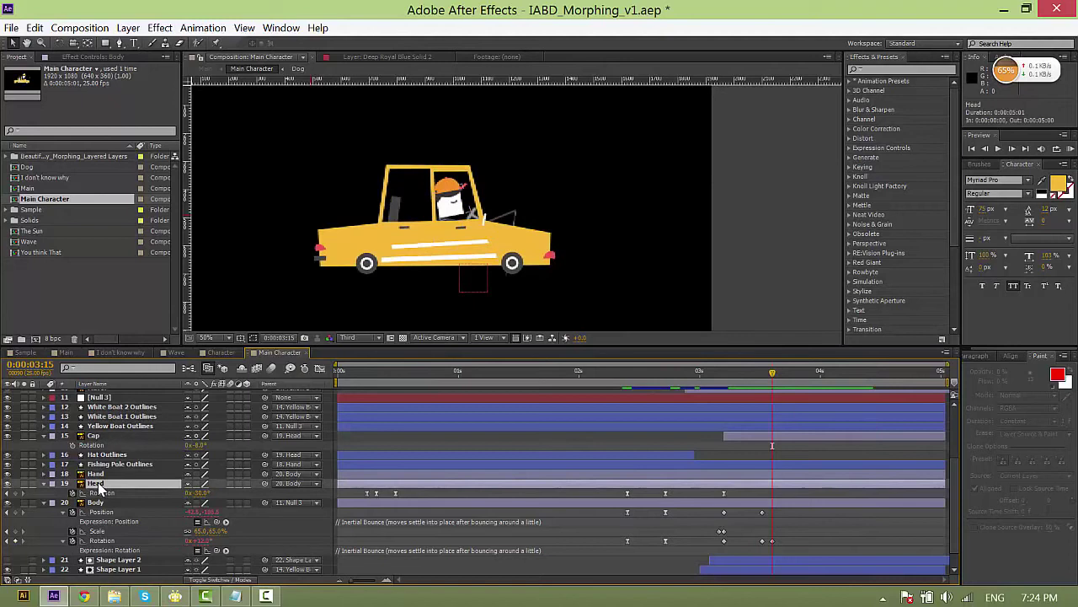
click(762, 373)
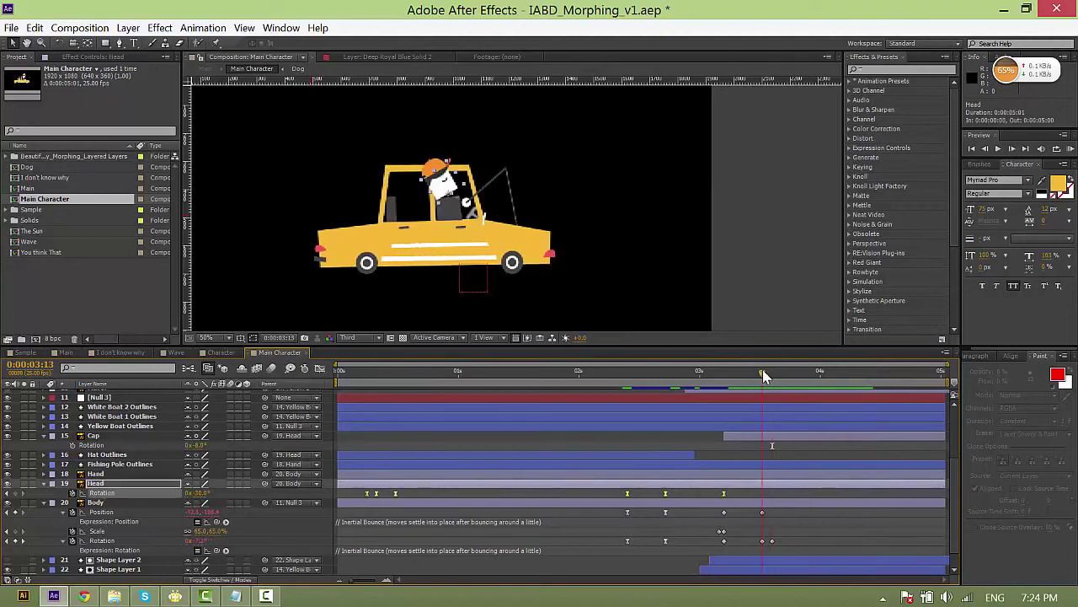
drag(200, 500, 226, 502)
click(724, 374)
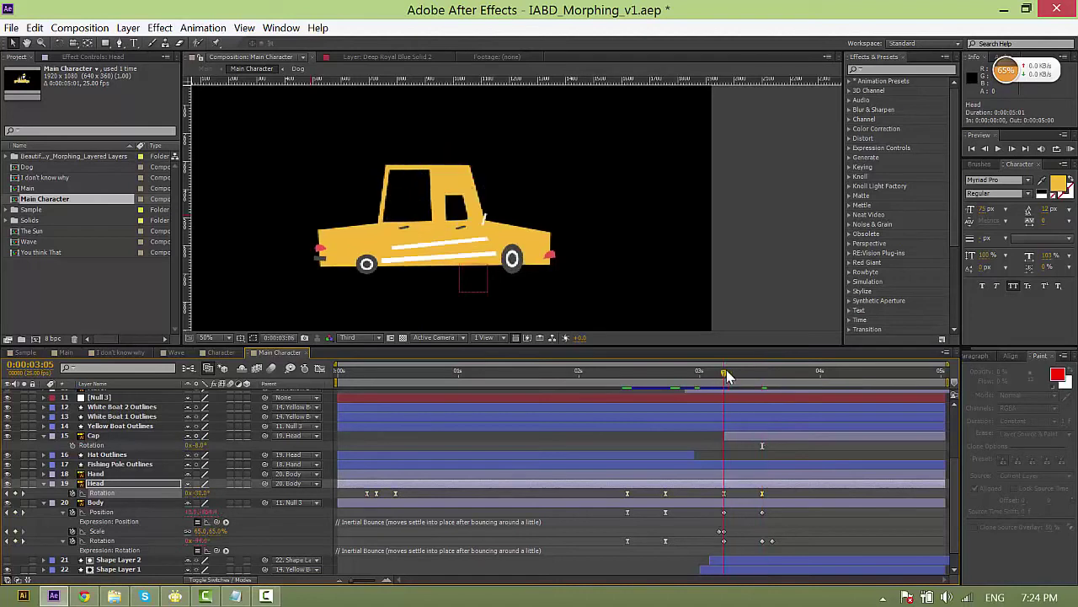
key(space)
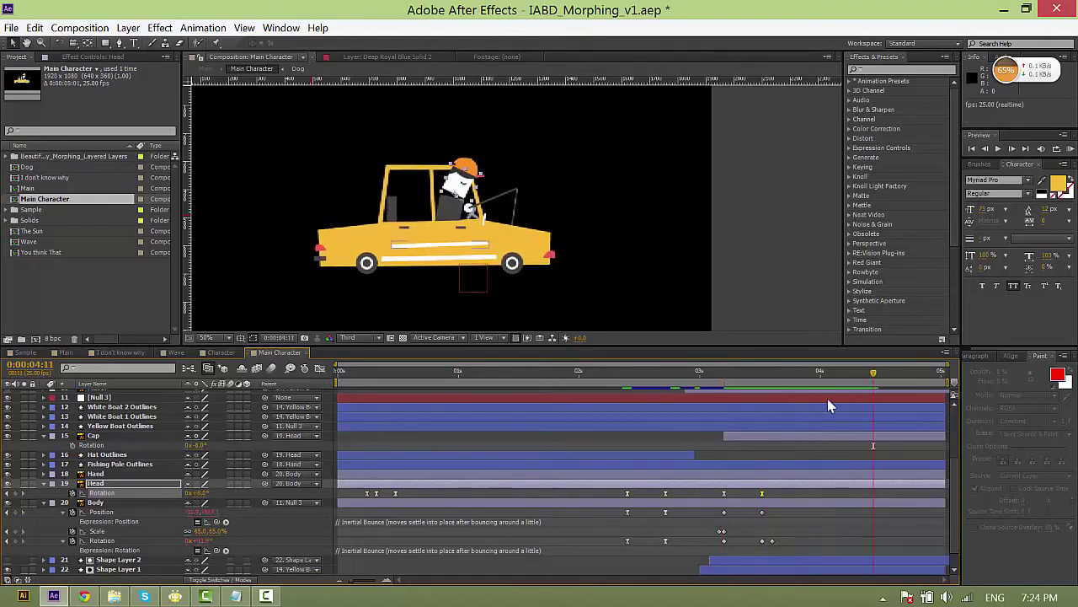
Set the Head's landing rotation to -9.0° with a linear keyframe at 0:00:03:13.
drag(196, 500, 189, 500)
drag(875, 494, 772, 493)
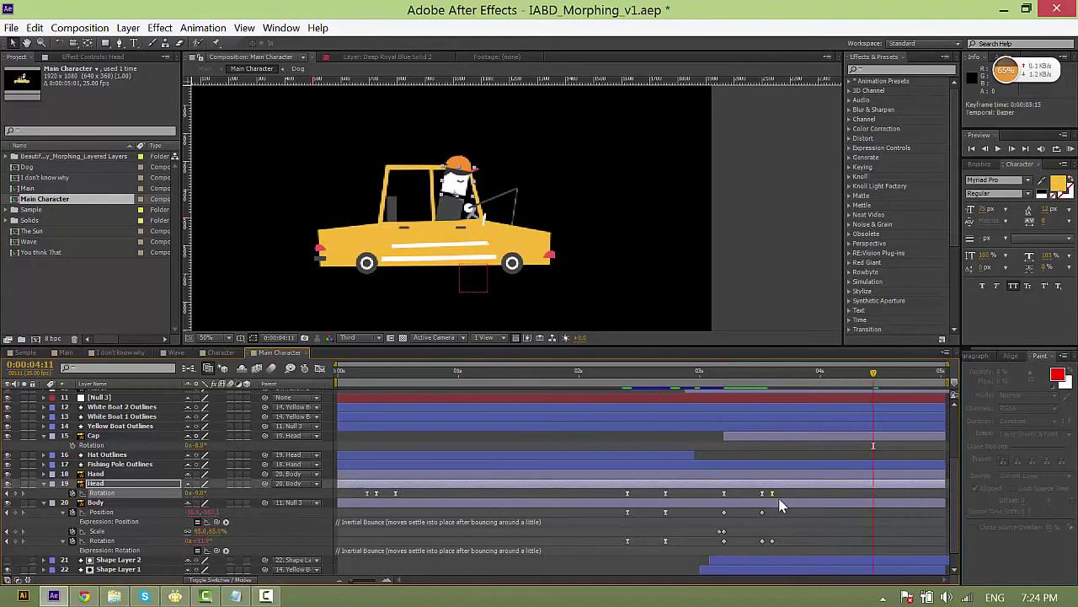
ctrl+click(762, 494)
Apply the Inertial Bounce expression to the Head's Rotation and preview the landing from 0:00:03:05.
key(ctrl+v)
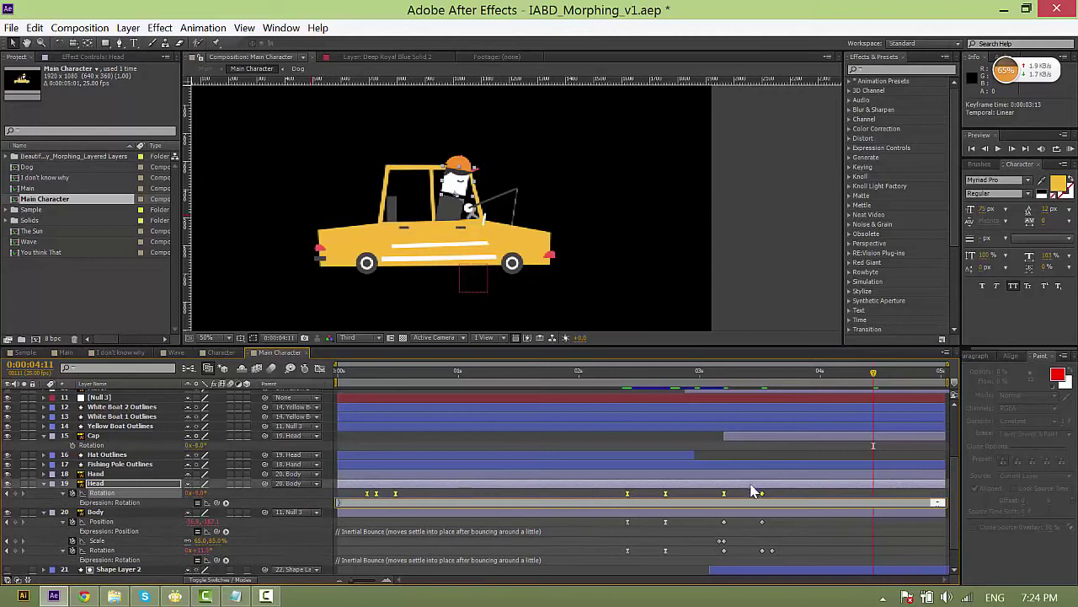
click(726, 379)
key(space)
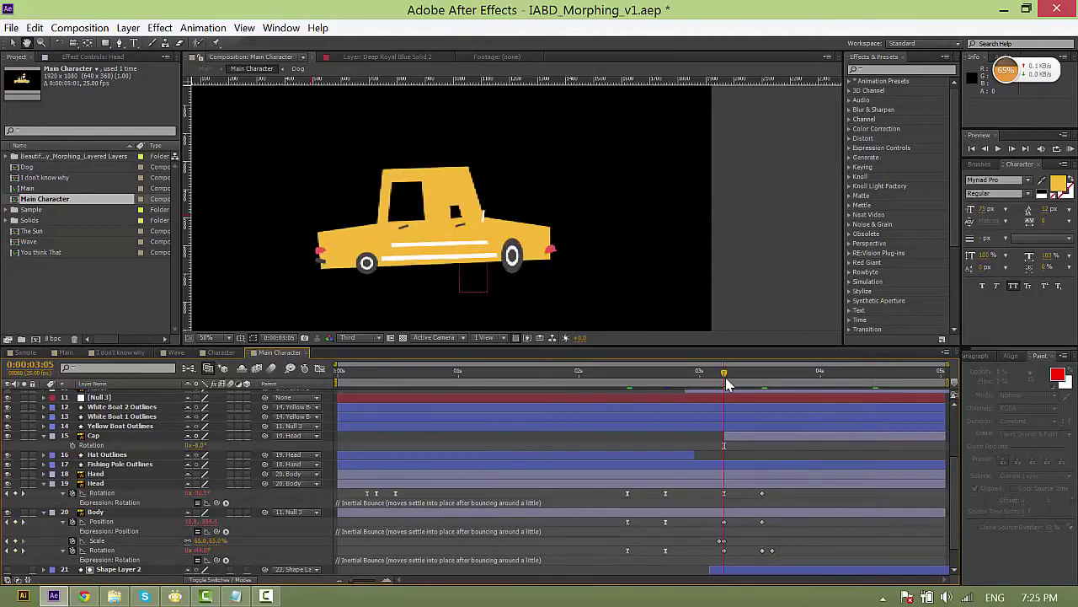
key(space)
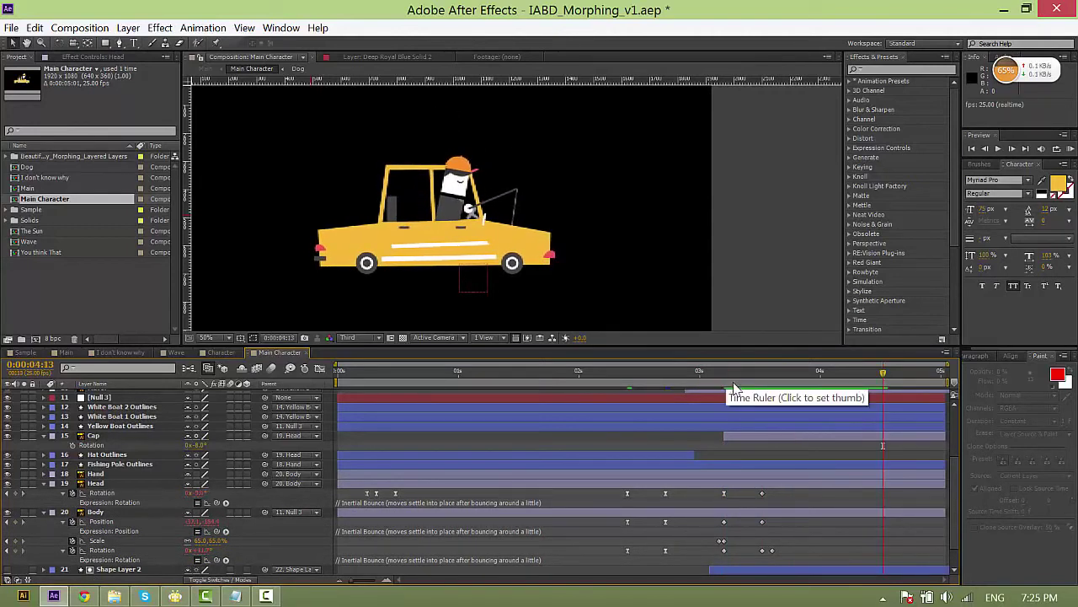
Examine the amp, freq and decay lines of the Body's Position expression and preview the animation from 0:00:02:20.
click(468, 531)
click(435, 544)
scroll(435, 545, down, 5)
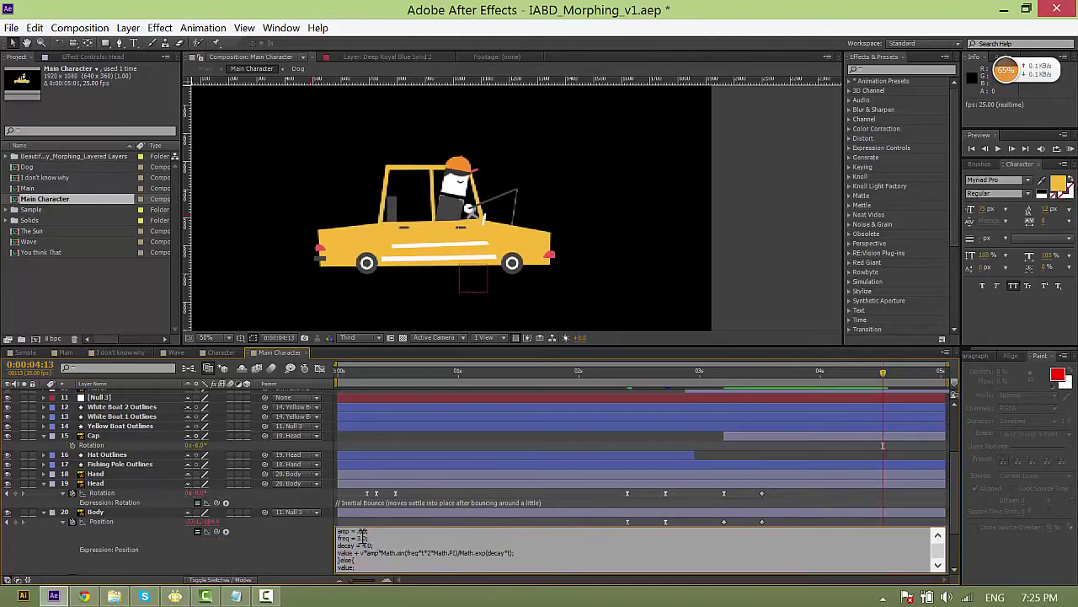
click(408, 515)
click(675, 370)
key(space)
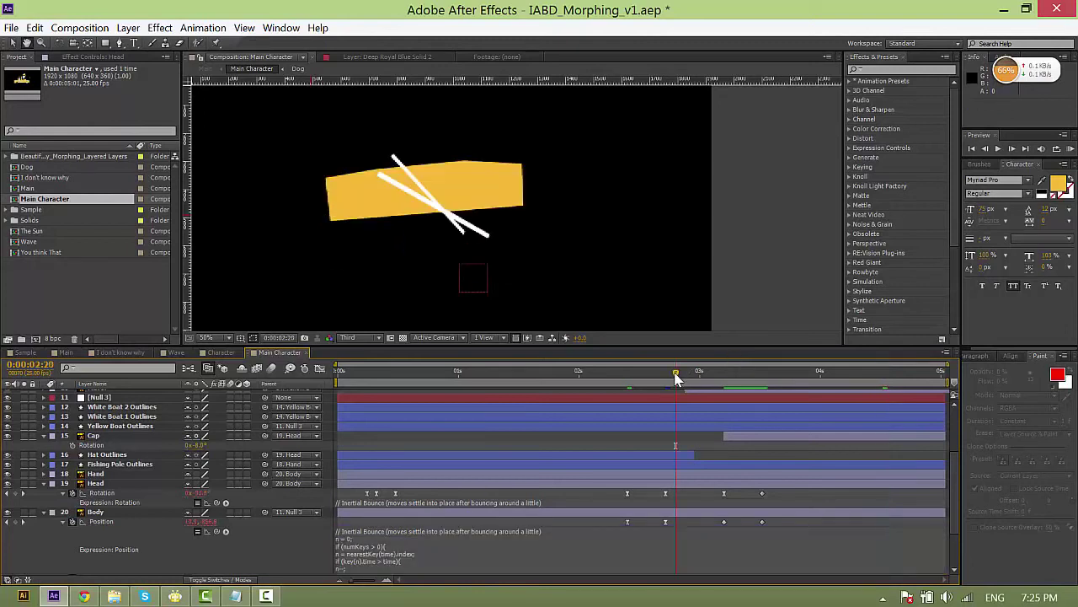
Trim the end of the Fishing Pole Outlines layer to 0:00:02:24, matching the Hat Outlines layer.
click(501, 199)
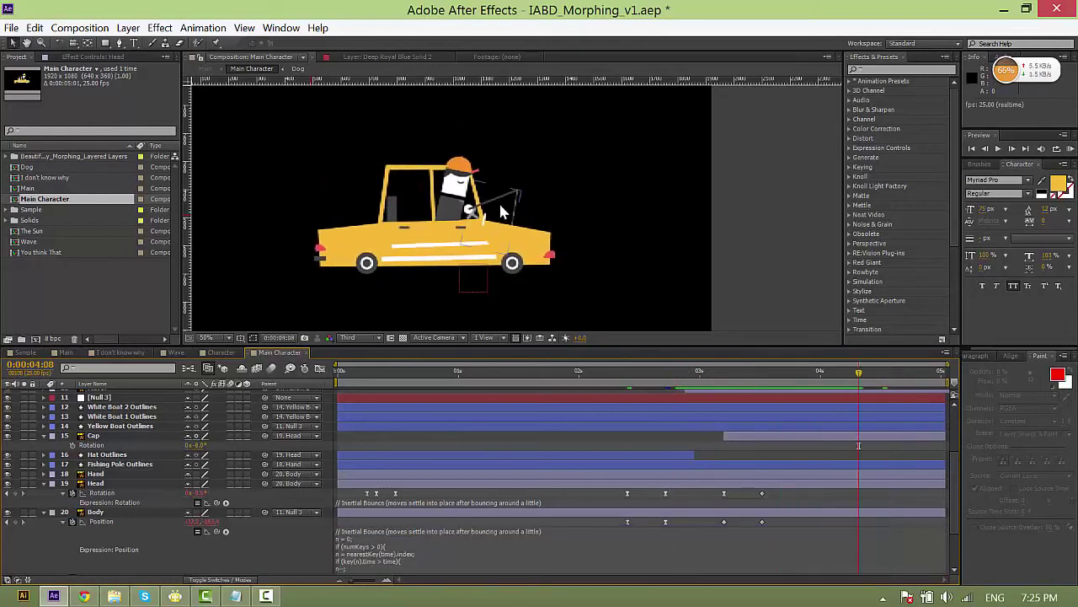
click(695, 371)
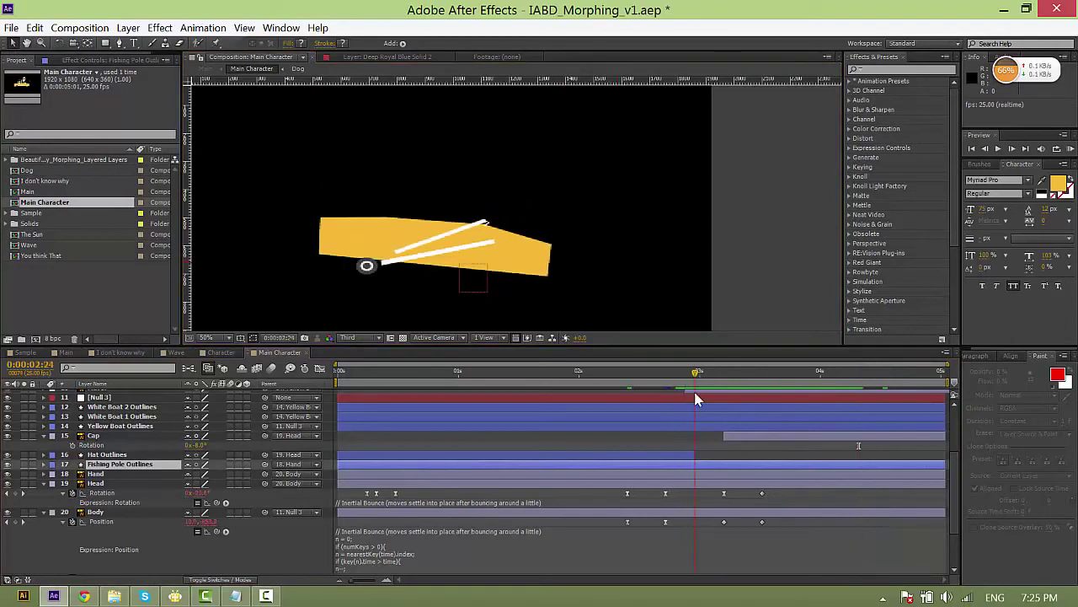
key(alt+bracketright)
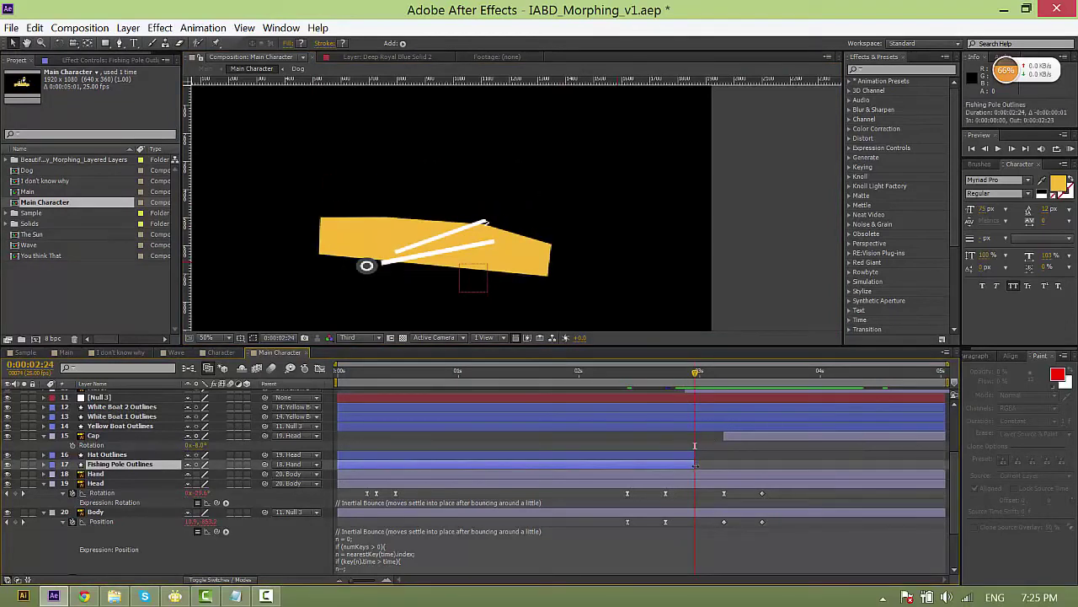
Key both Fishing Pole Outlines paths at 0:00:02:10 and delete their last keyframes just before 0:00:02:24.
click(631, 375)
drag(632, 378, 642, 380)
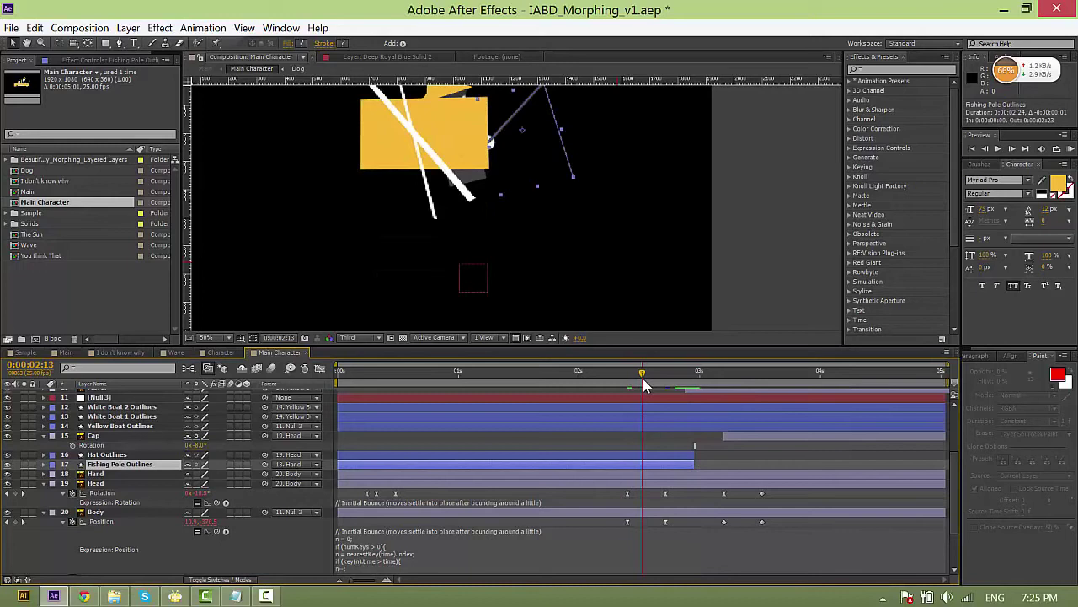
key(u)
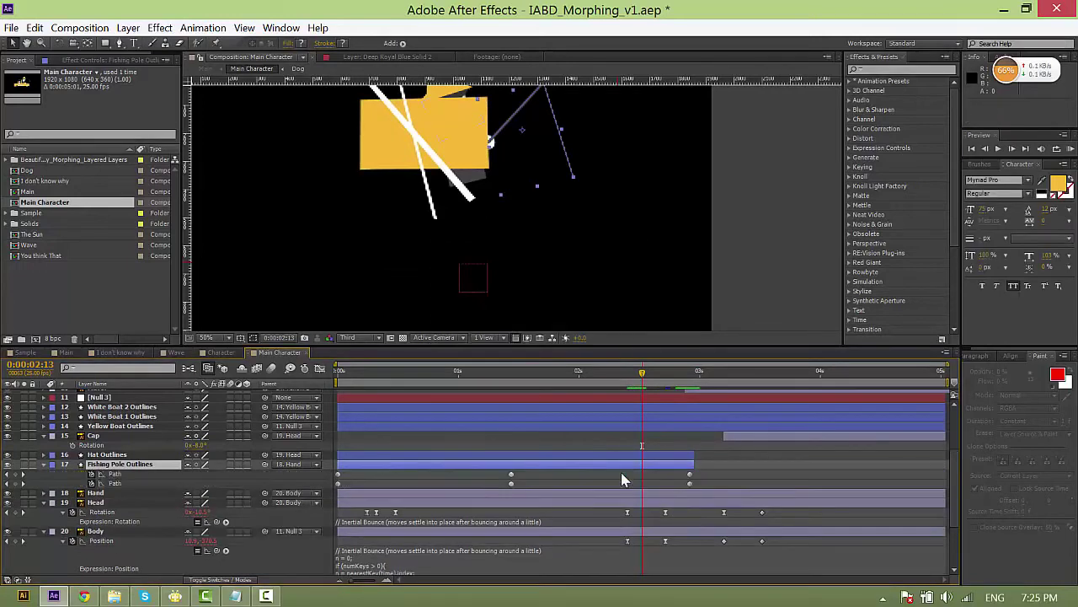
click(139, 474)
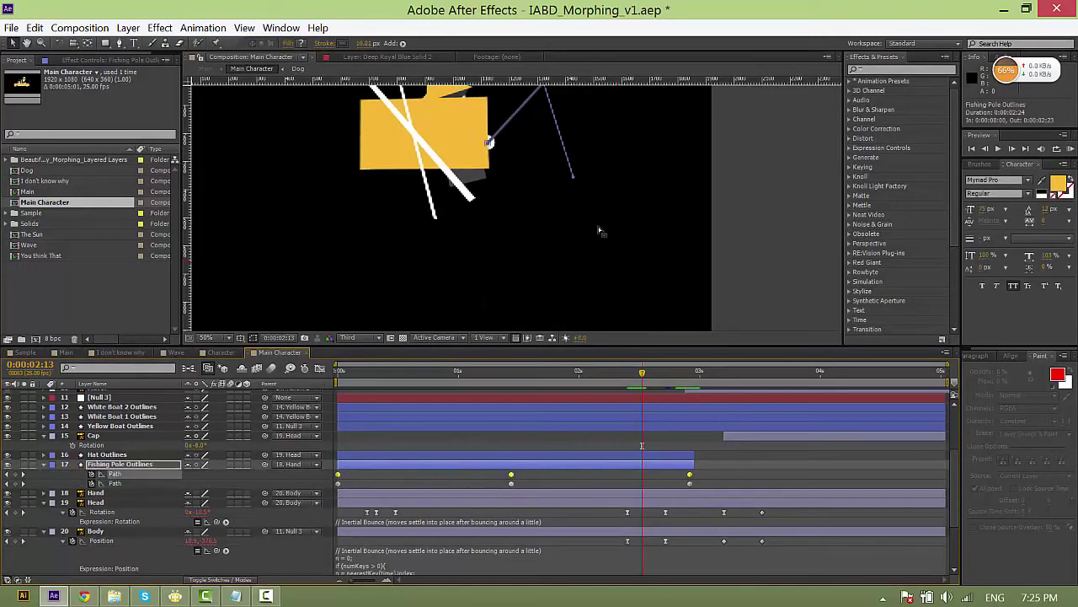
drag(582, 214, 577, 279)
click(563, 246)
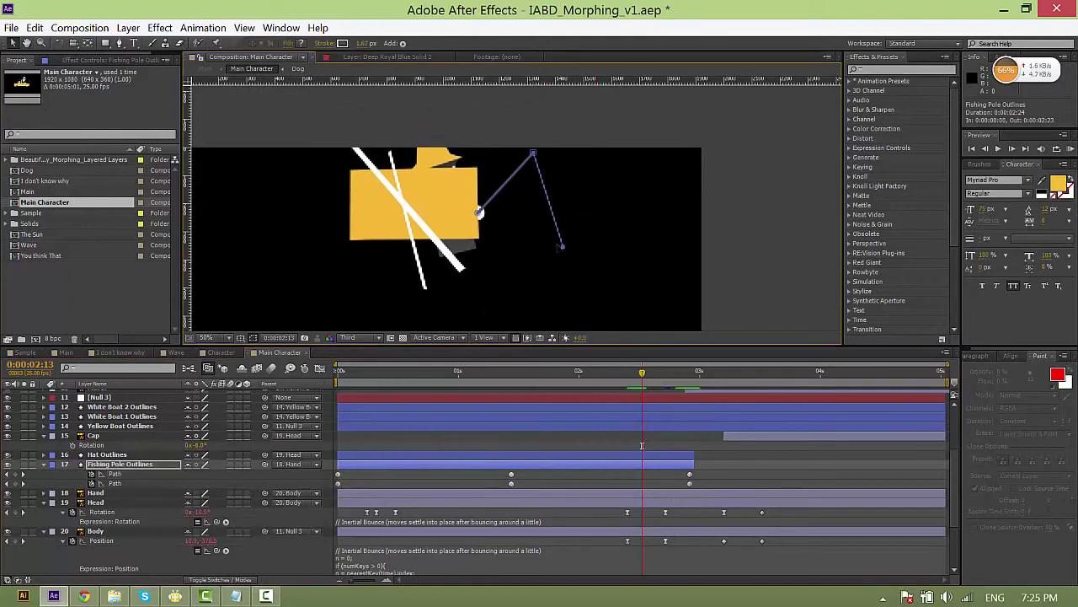
click(627, 373)
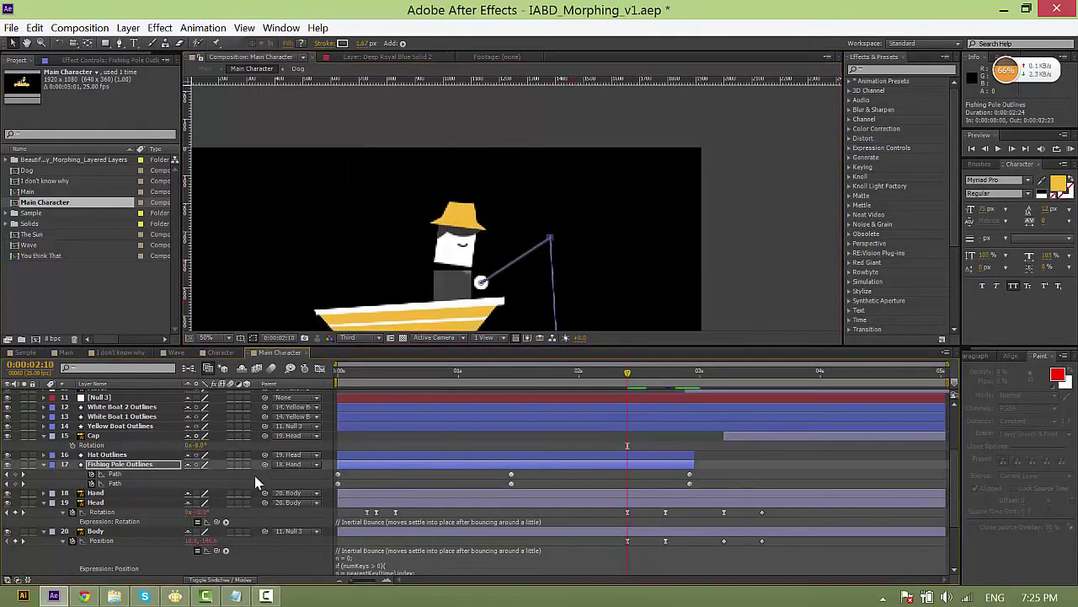
click(16, 473)
click(16, 482)
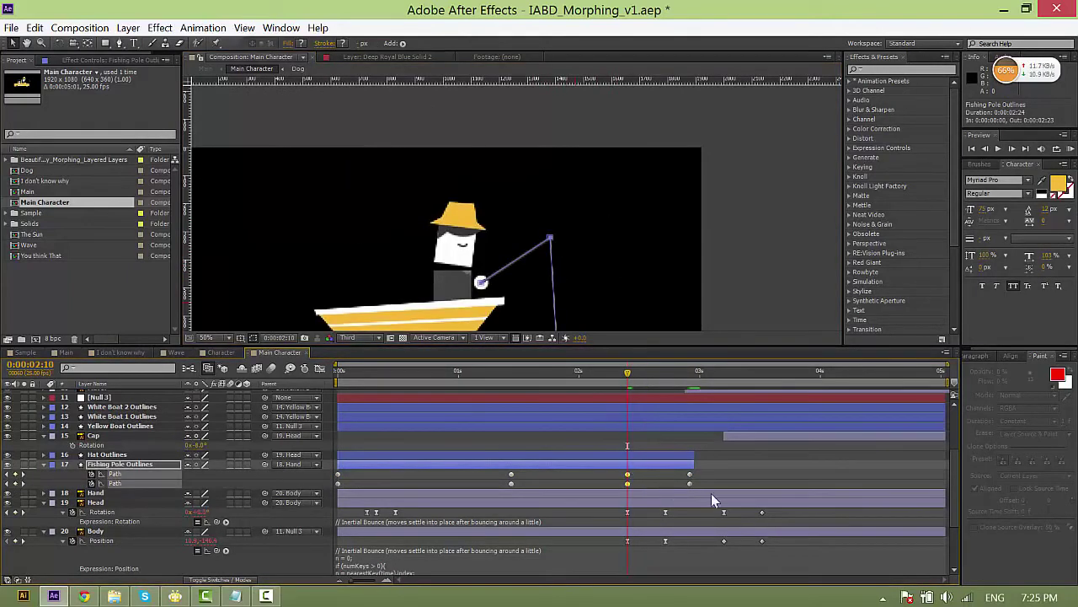
drag(682, 470, 700, 489)
key(Delete)
At 0:00:02:14, swing the free end of the fishing line upward and outward, and shift that path keyframe to about 0:00:02:16.
mouse_move(643, 380)
mouse_down()
mouse_move(667, 381)
mouse_move(646, 380)
mouse_up()
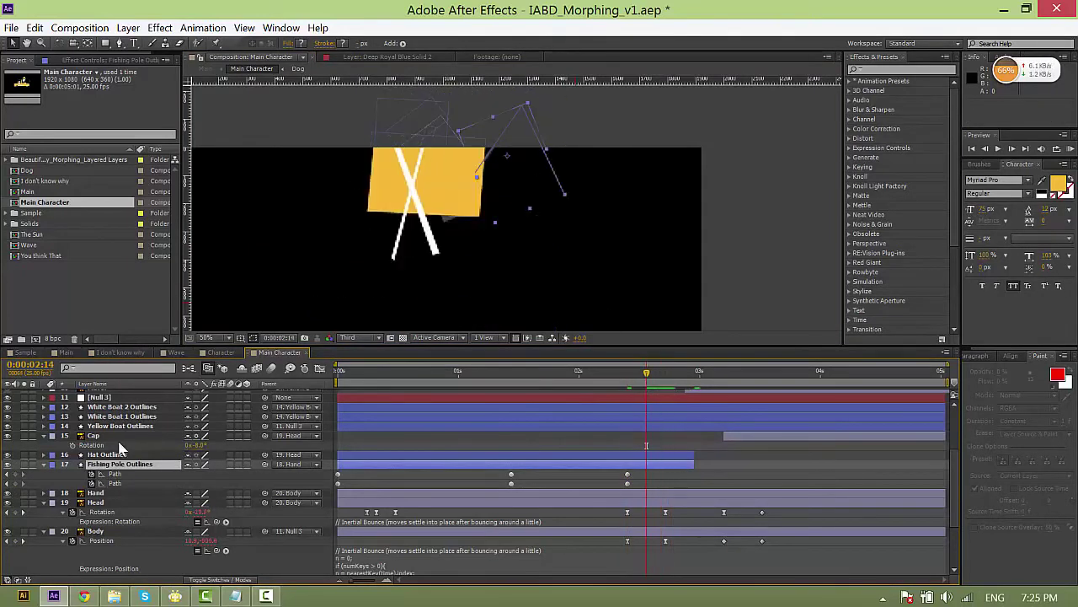
click(126, 473)
drag(564, 194, 604, 65)
drag(567, 135, 632, 289)
drag(646, 484, 657, 487)
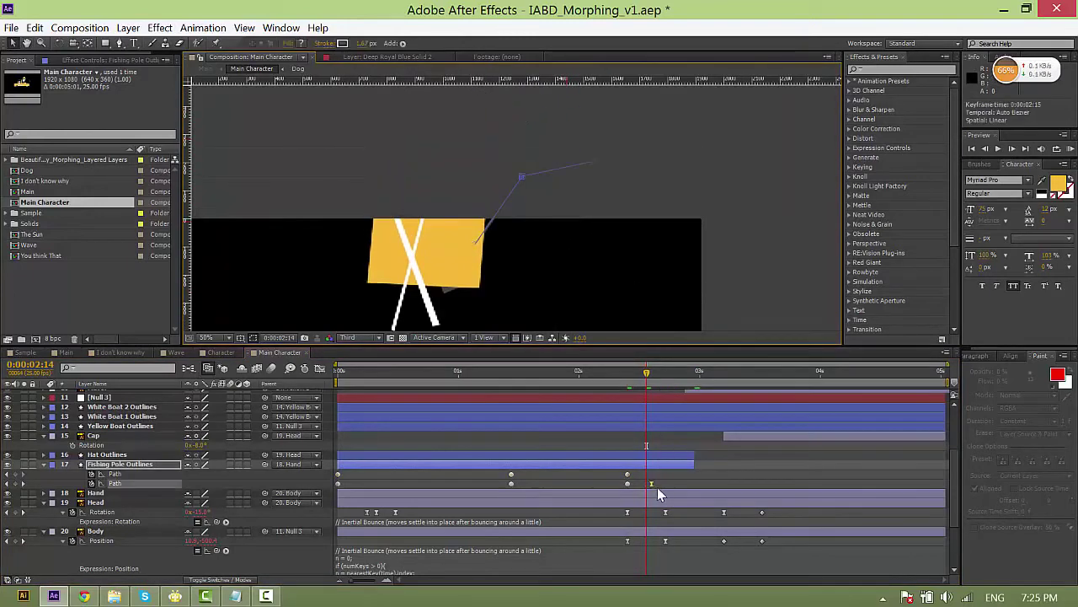
click(657, 487)
Preview the boat-to-car jump from 0:00:02:10 and save the project.
click(626, 374)
scroll(641, 244, down, 4)
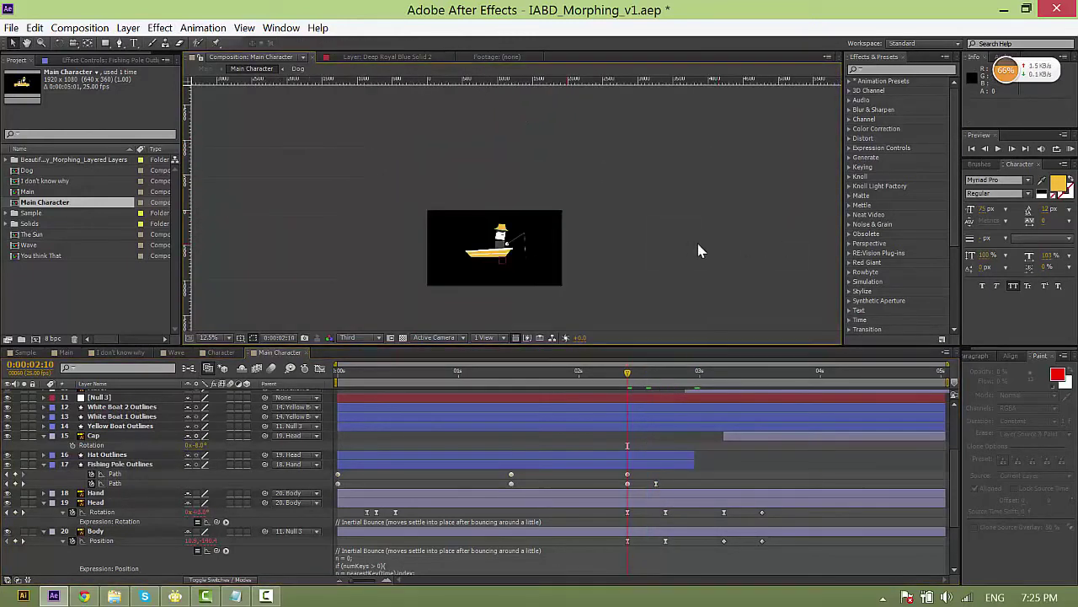
scroll(482, 250, up, 2)
key(space)
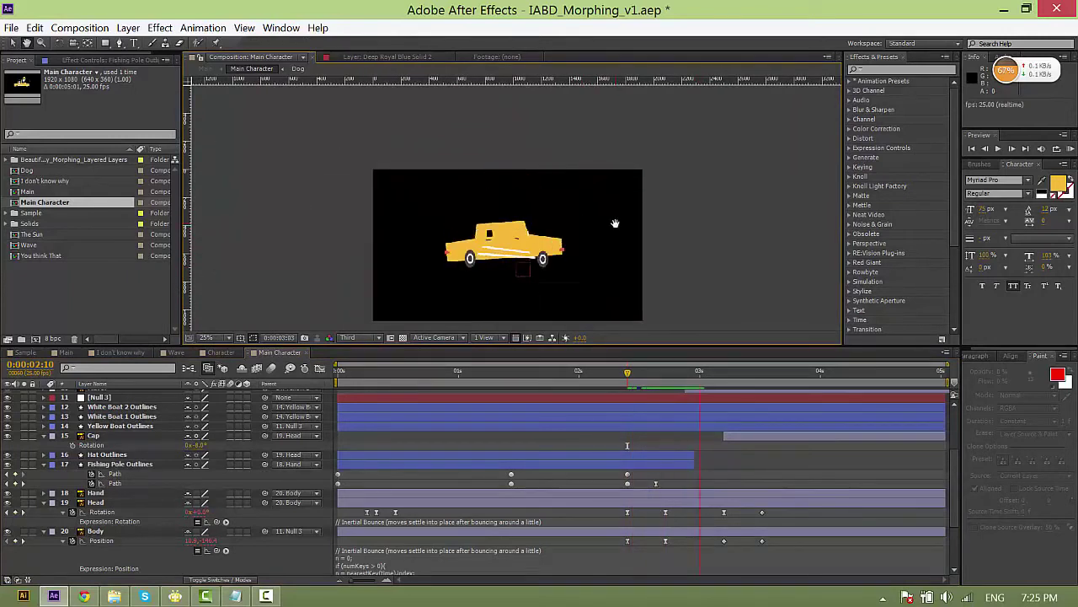
scroll(641, 244, up, 2)
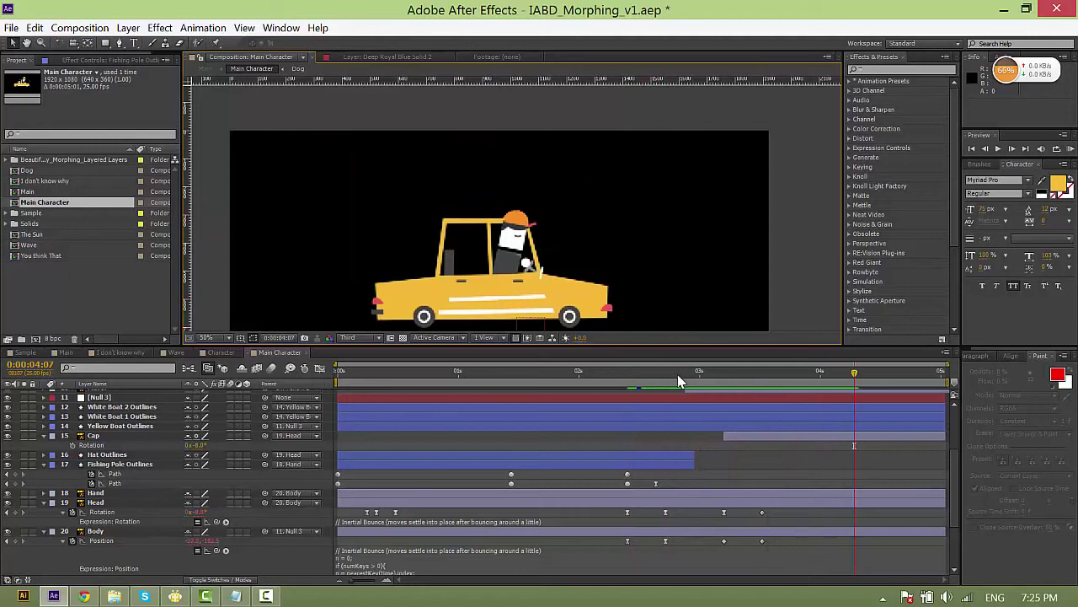
key(ctrl+s)
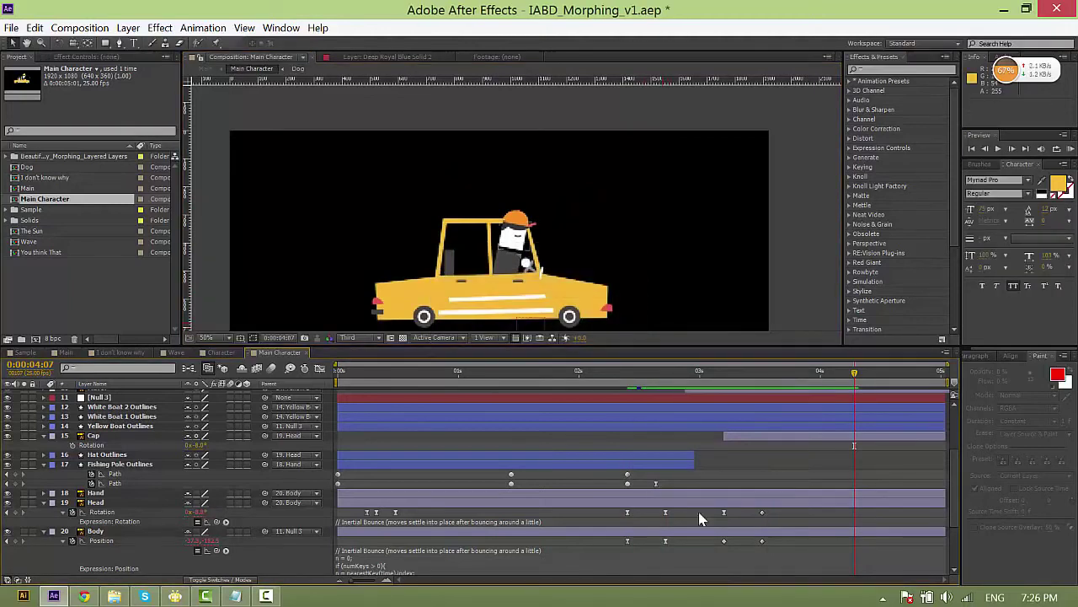
Solo the Caravat layer to check it, move it directly above the Body layer in the stack, and turn its solo off.
scroll(724, 514, down, 3)
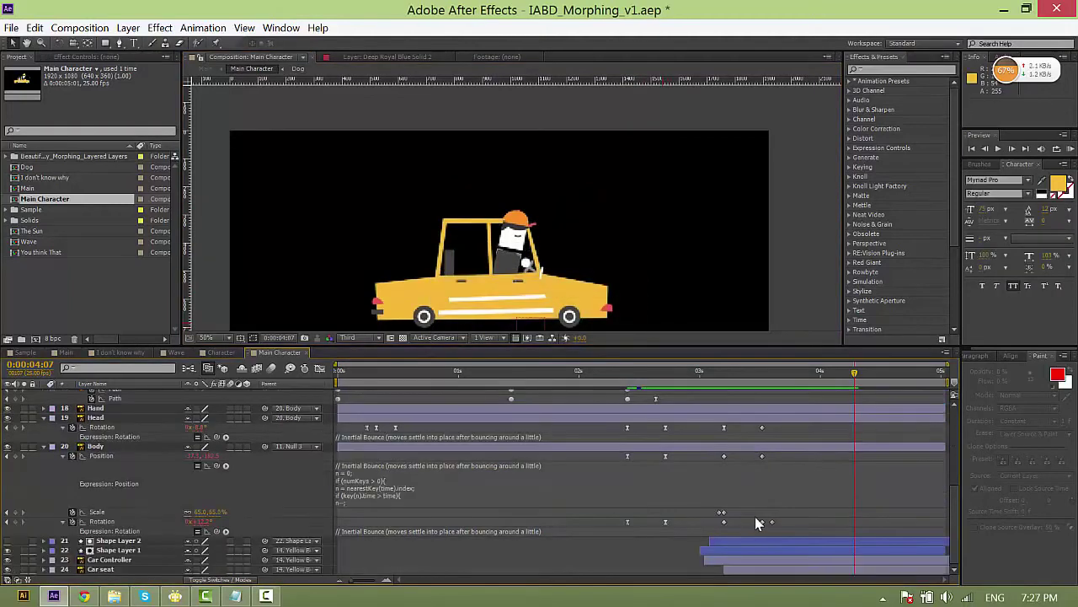
scroll(203, 493, up, 5)
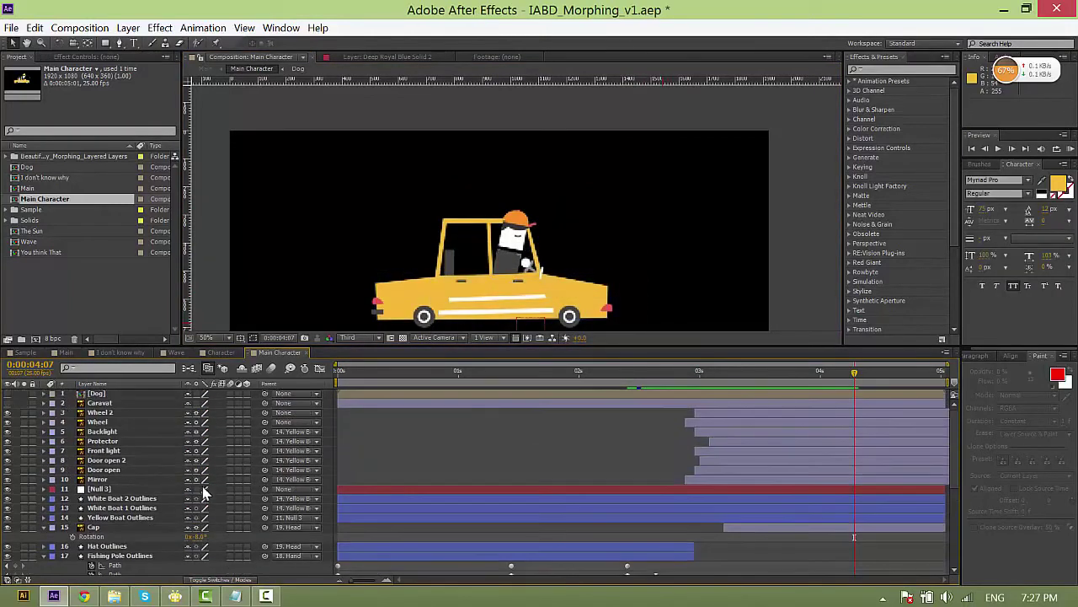
click(24, 403)
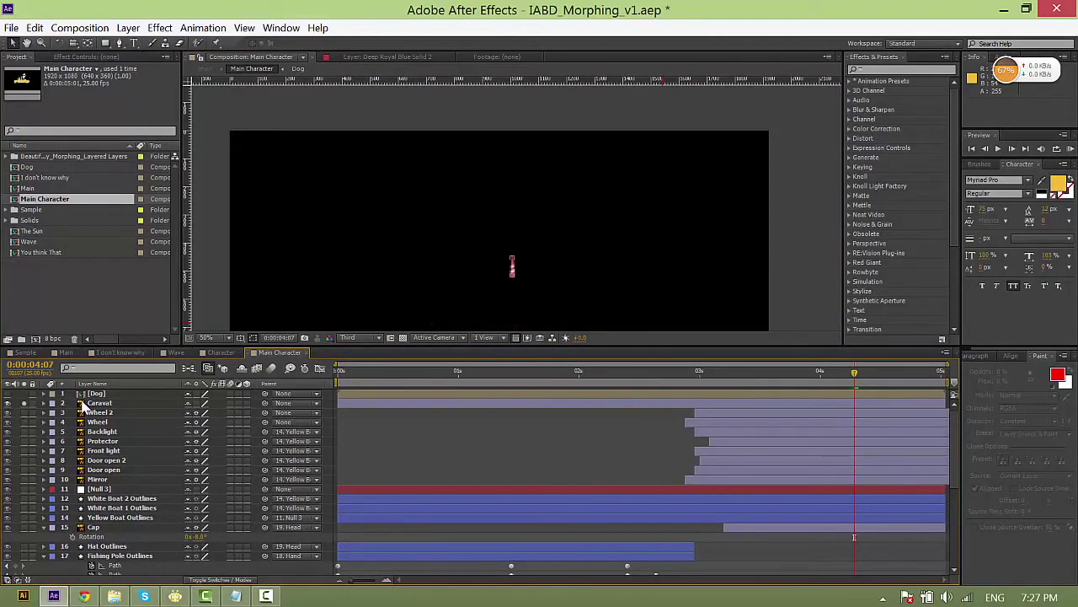
click(100, 404)
drag(99, 403, 160, 576)
scroll(155, 445, down, 1)
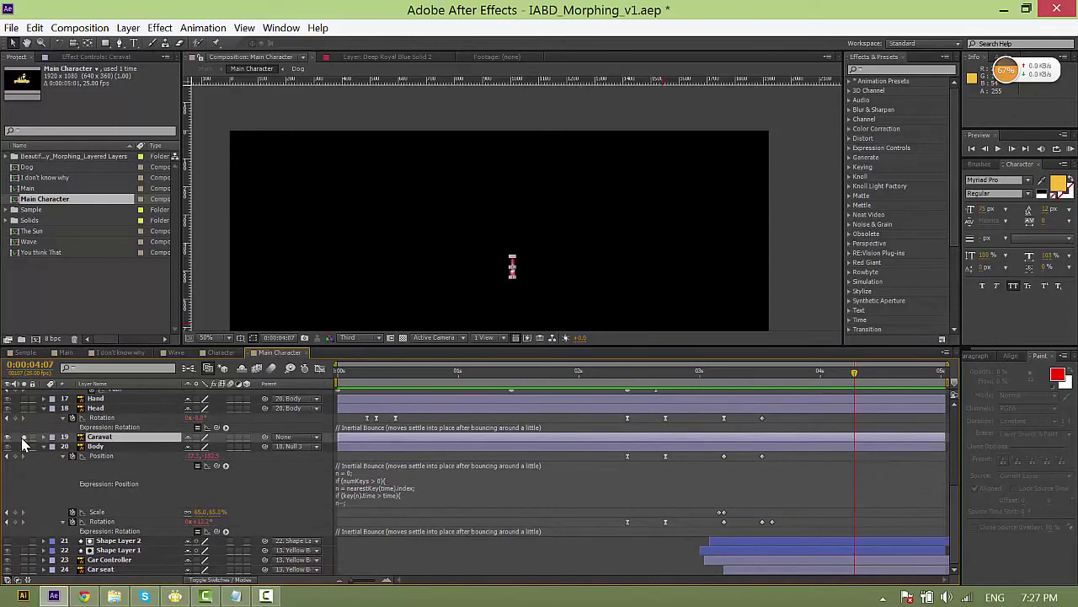
click(24, 436)
Set the preview resolution to Full, move the Caravat's anchor point to the tie's top end and align the tie on the body's front.
scroll(549, 253, up, 3)
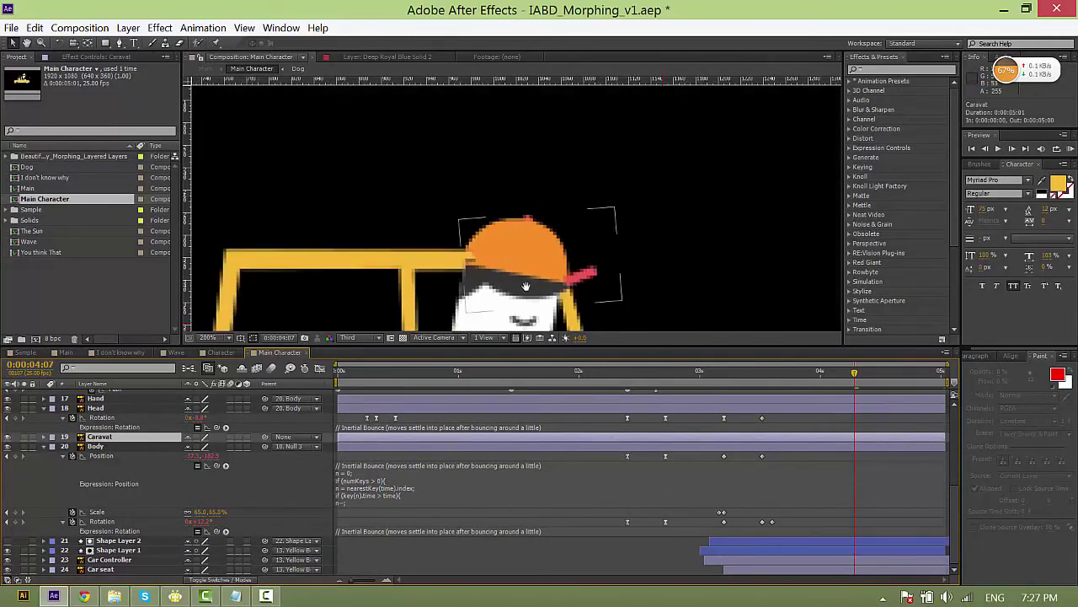
drag(431, 289, 461, 280)
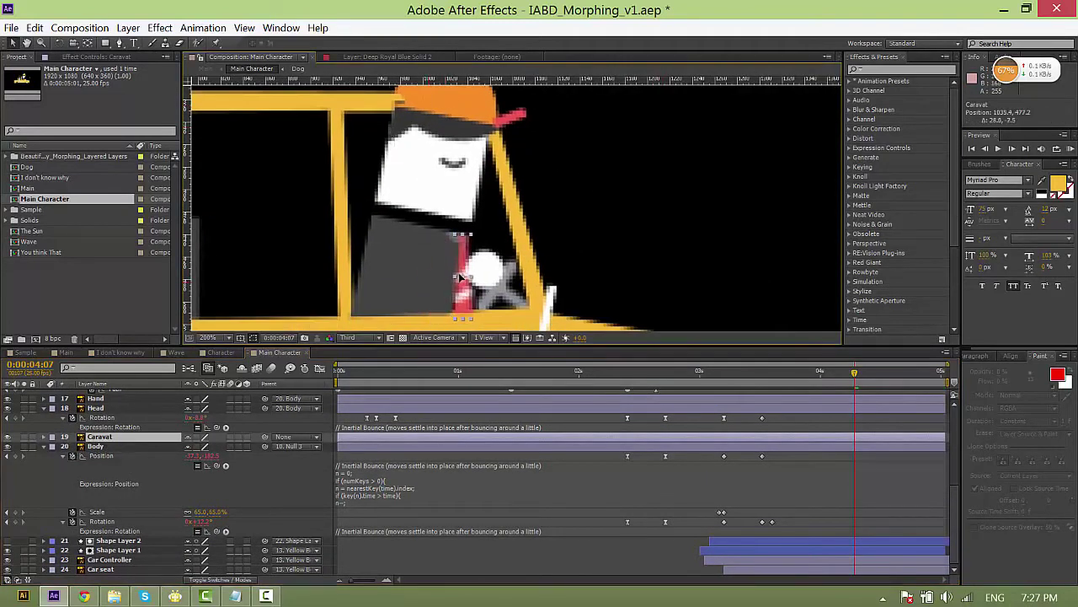
click(362, 337)
click(364, 373)
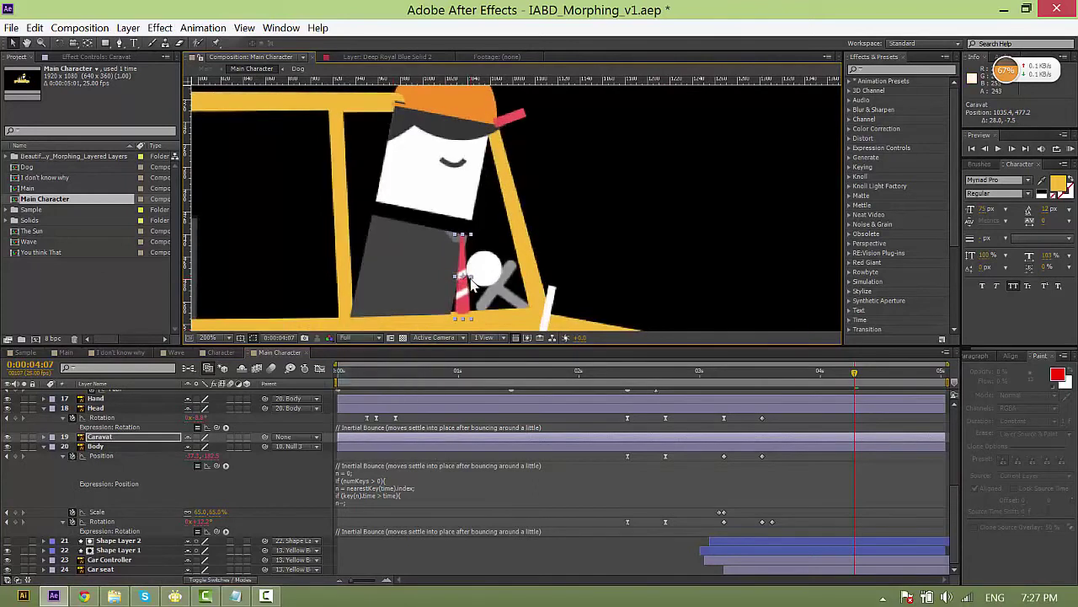
drag(463, 278, 467, 241)
key(v)
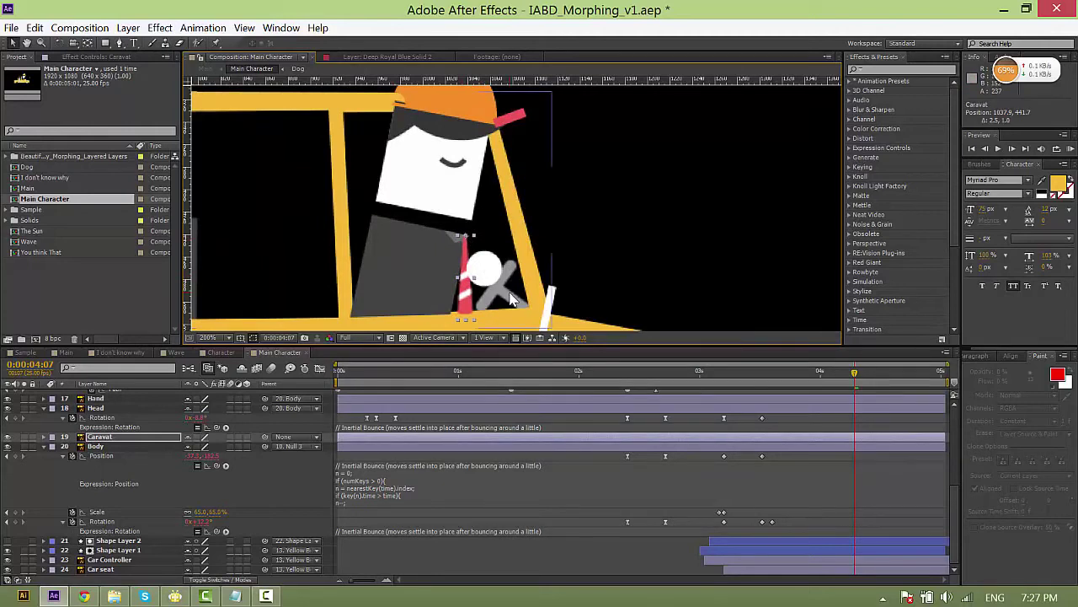
Switch to Chrome, search for "pendulum script", open MotionScript.com's Pendulum page and copy its veloc, amplitude and decay expression.
click(85, 595)
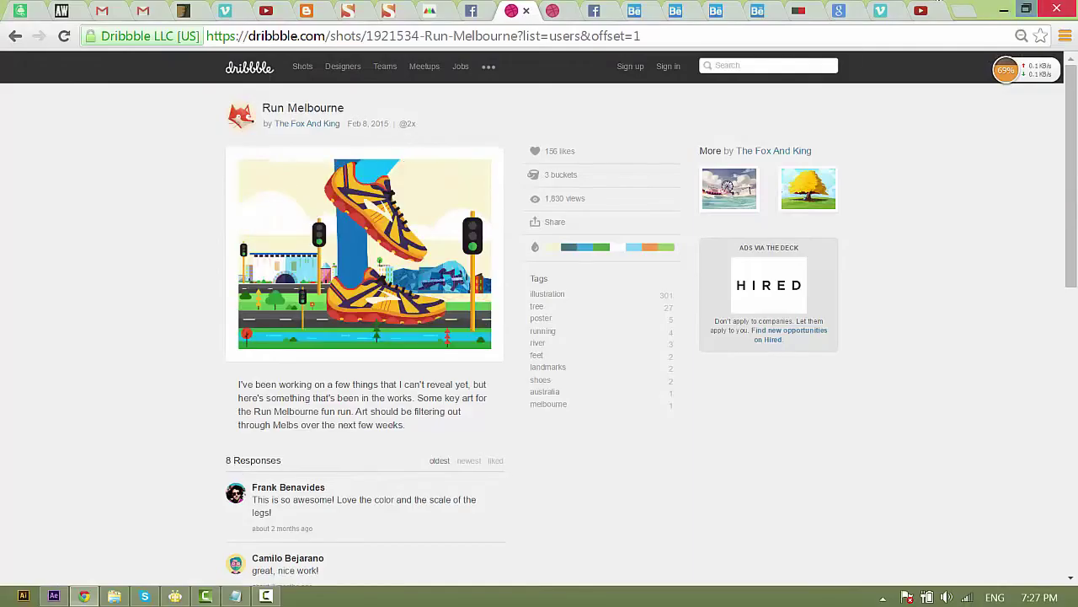
click(967, 12)
text(pendulum)
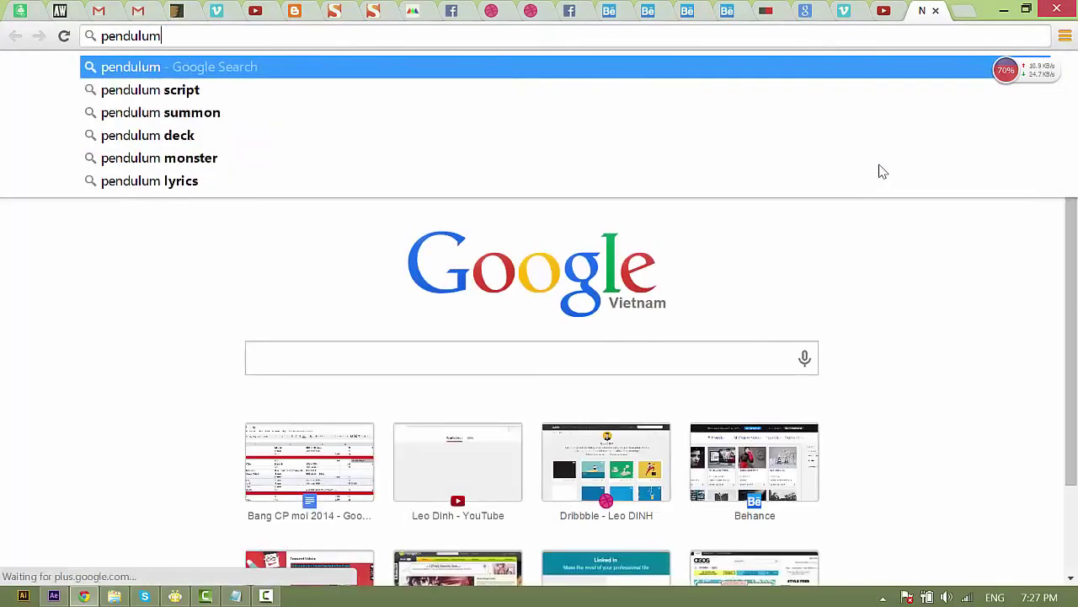
key(Down)
key(Return)
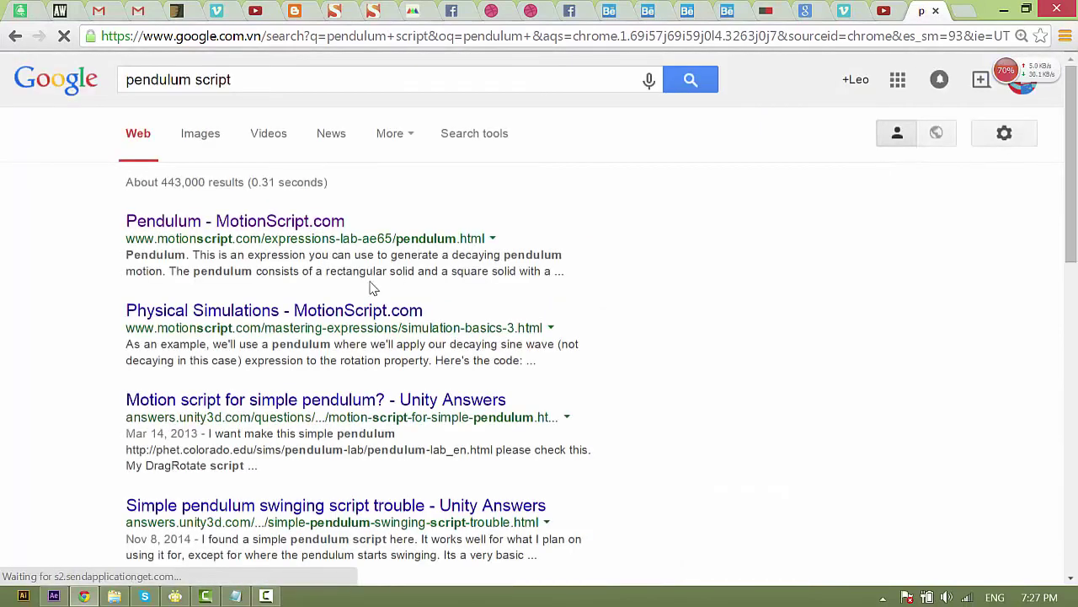
click(290, 225)
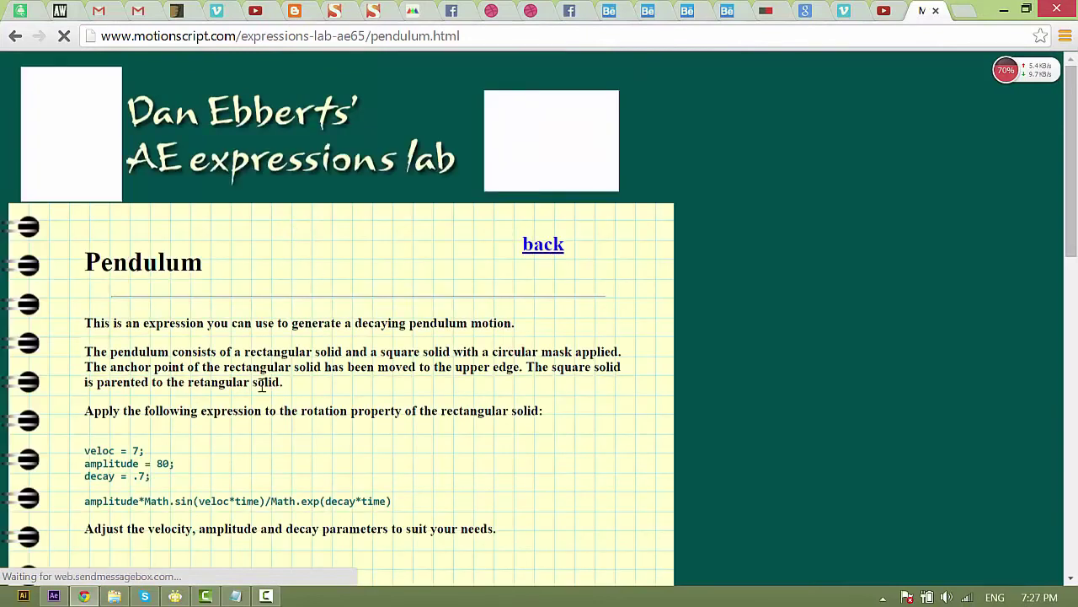
scroll(265, 380, down, 1)
drag(359, 410, 399, 416)
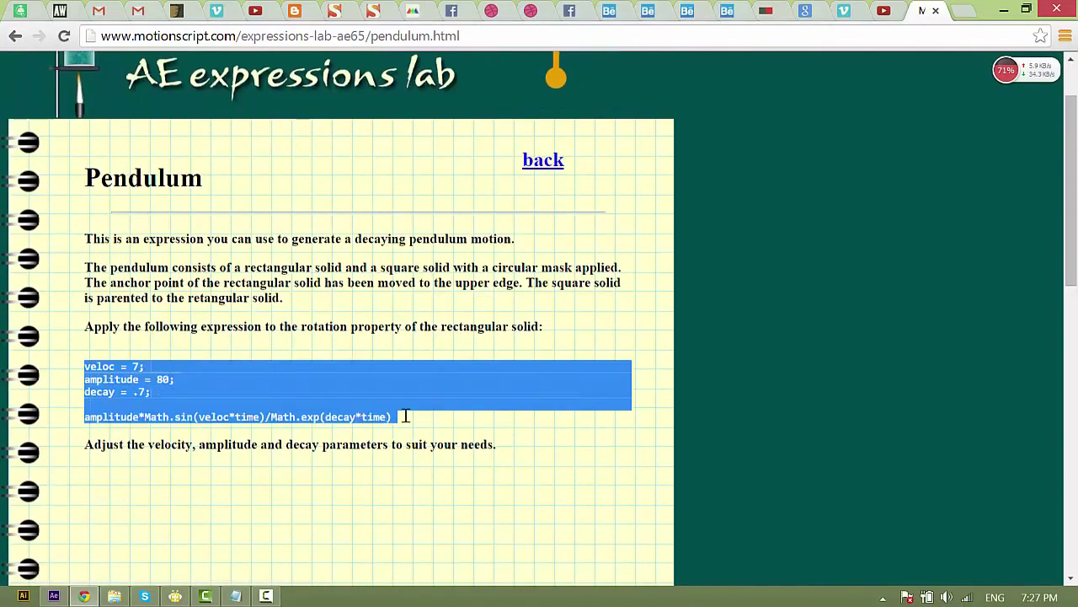
Back in After Effects, add an expression to the Caravat layer's Rotation and paste the copied pendulum code into it.
click(54, 596)
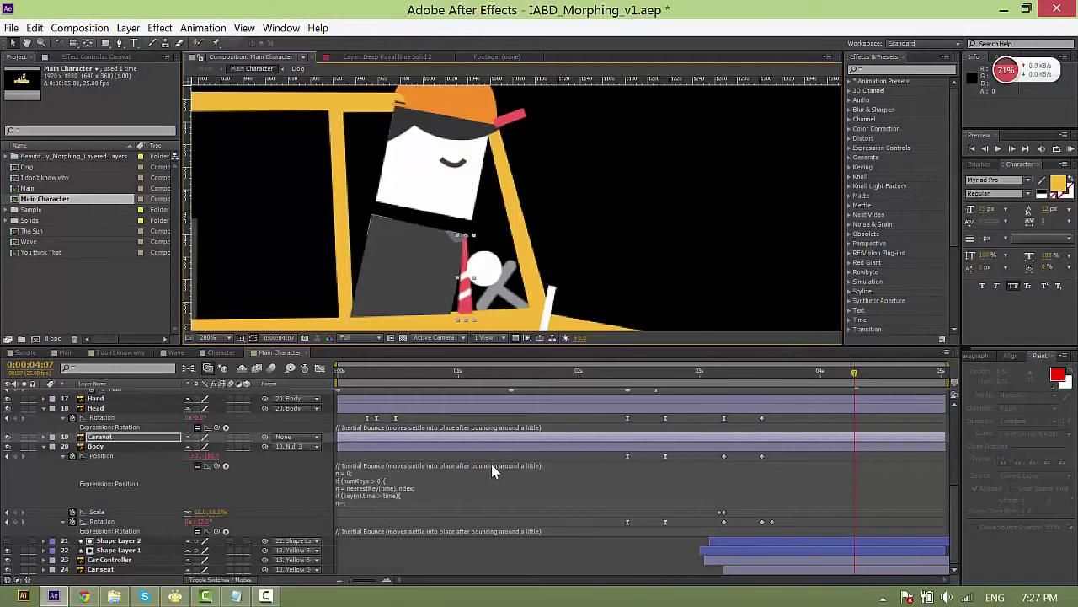
key(r)
alt+click(73, 446)
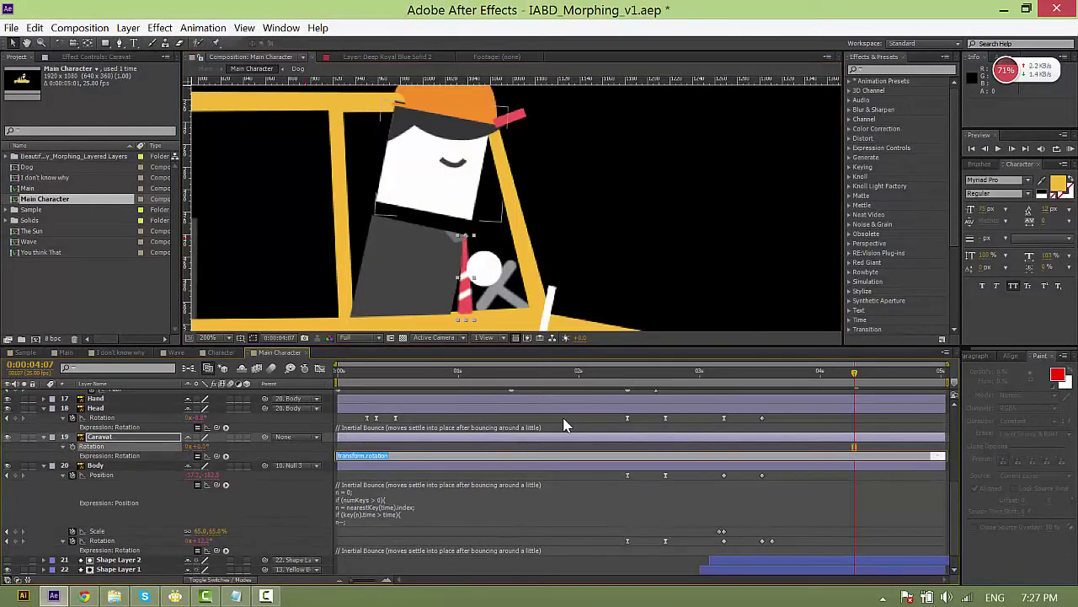
key(ctrl+v)
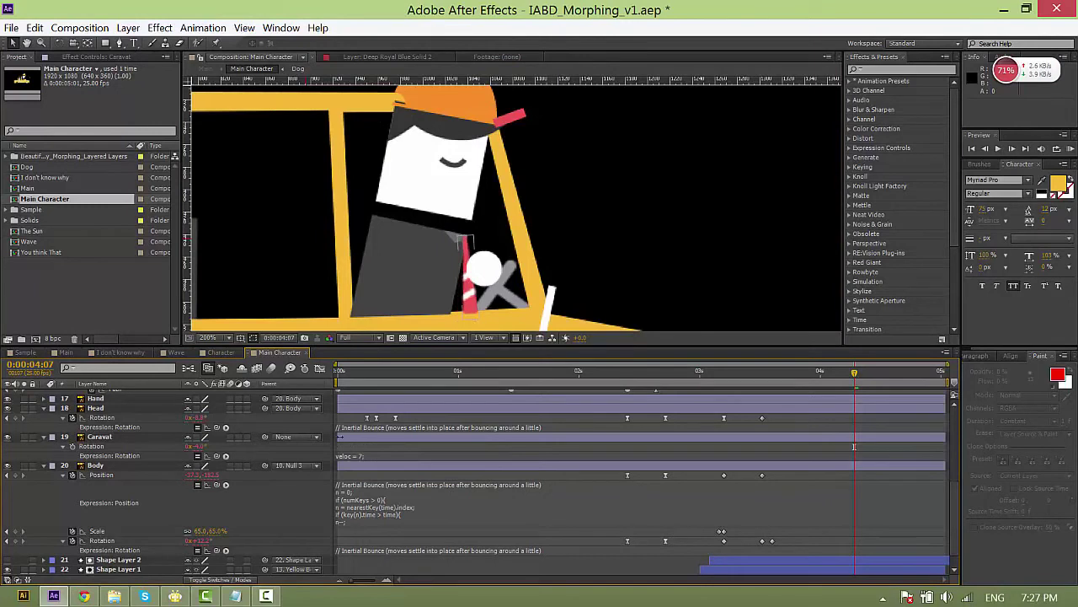
Trim the start of the Caravat layer to 0:00:03:06 and parent the layer to Body.
click(853, 446)
click(290, 438)
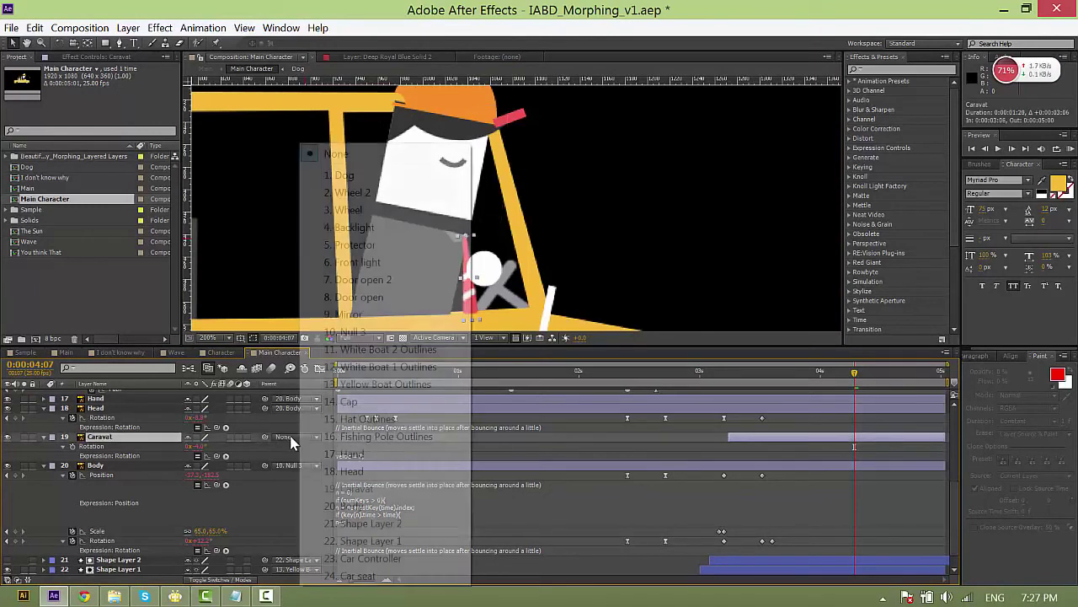
click(353, 504)
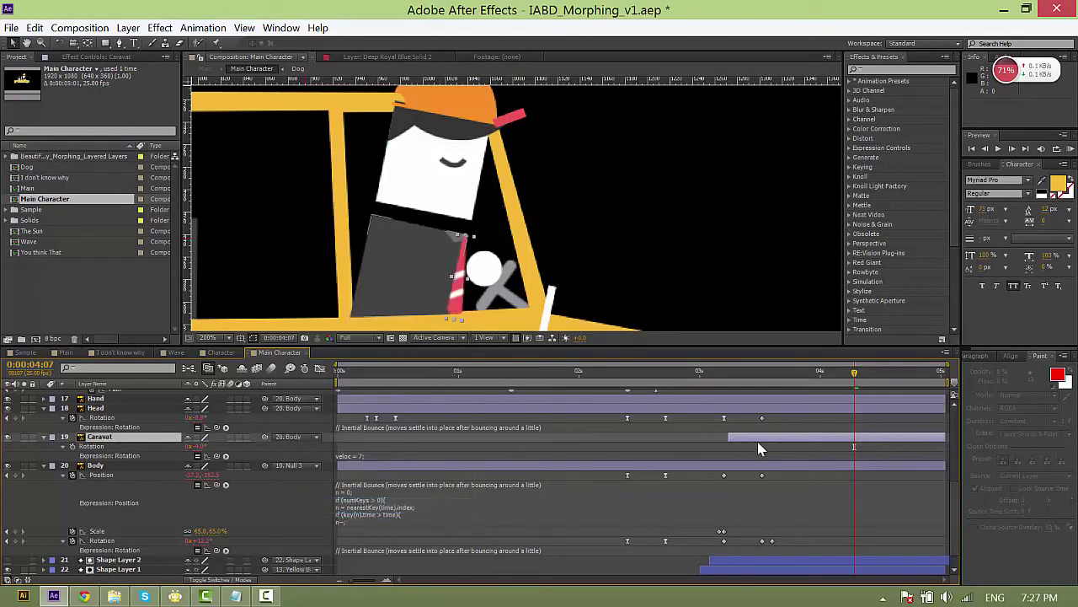
Scrub through the driver's landing from 0:00:03:06, then preview the tie's swing at Third resolution.
scroll(759, 448, down, 1)
click(729, 372)
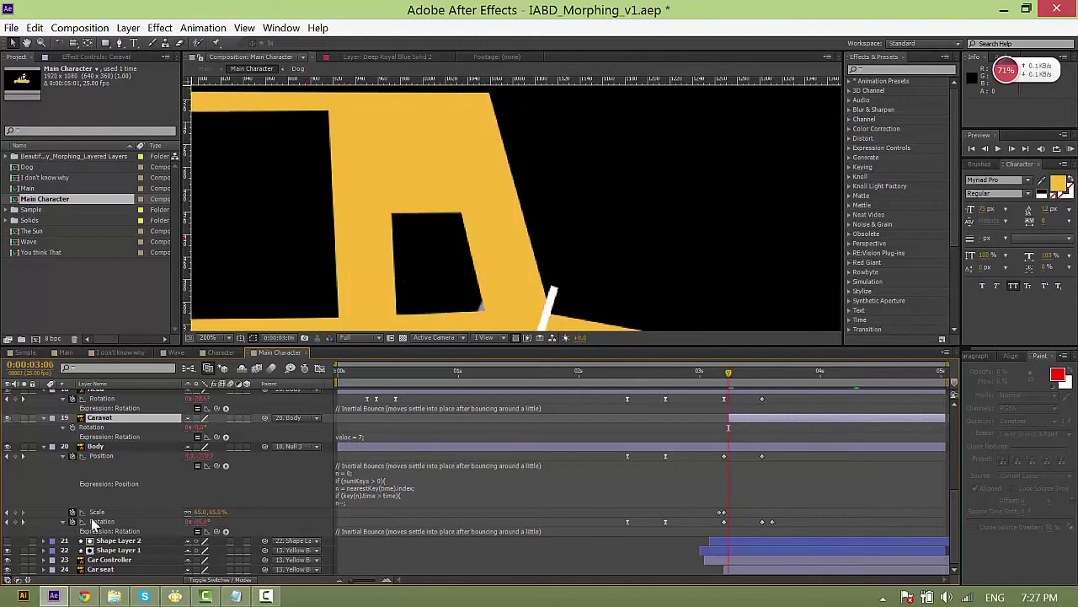
scroll(337, 212, down, 3)
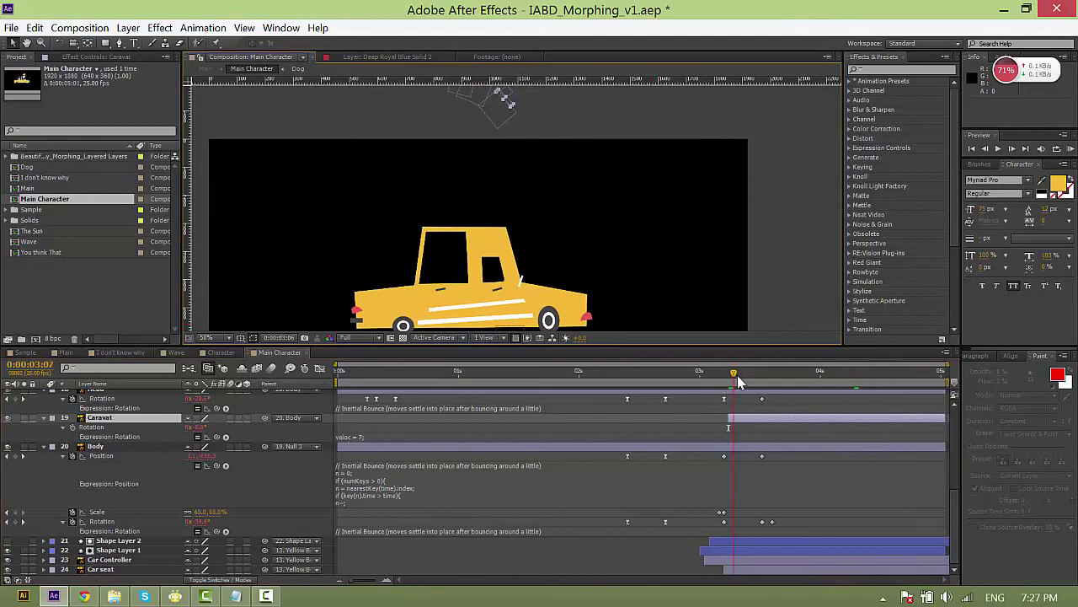
drag(737, 375, 751, 380)
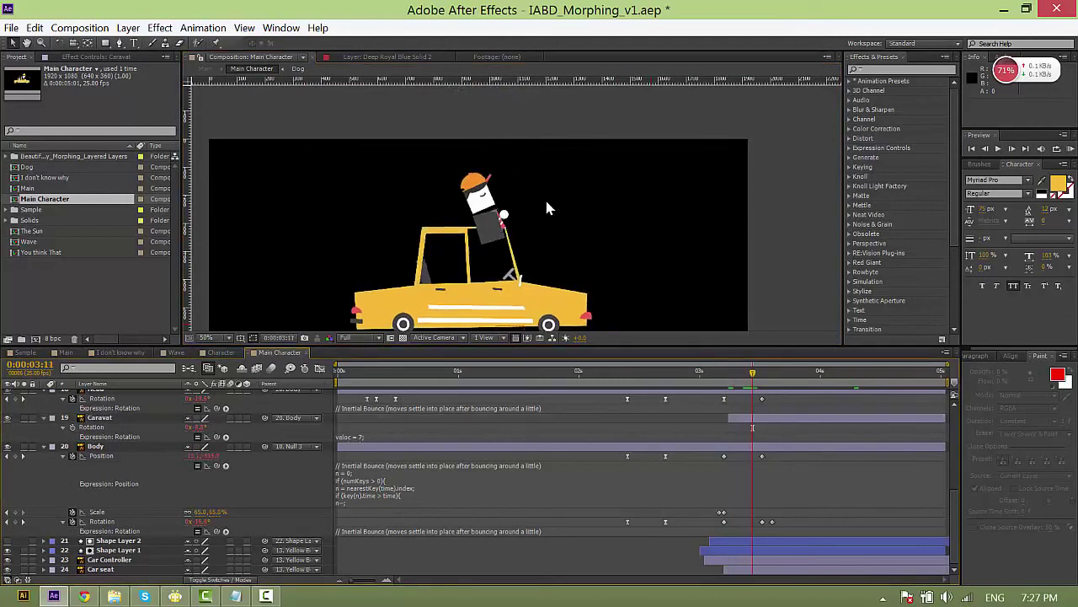
scroll(522, 221, down, 1)
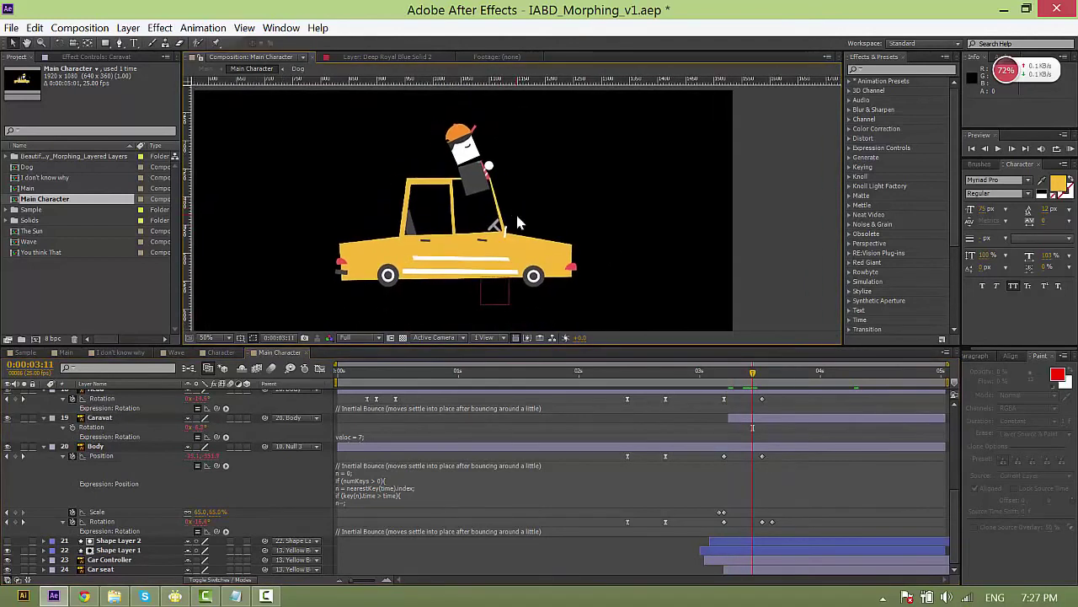
scroll(531, 229, up, 2)
key(Page_Down)
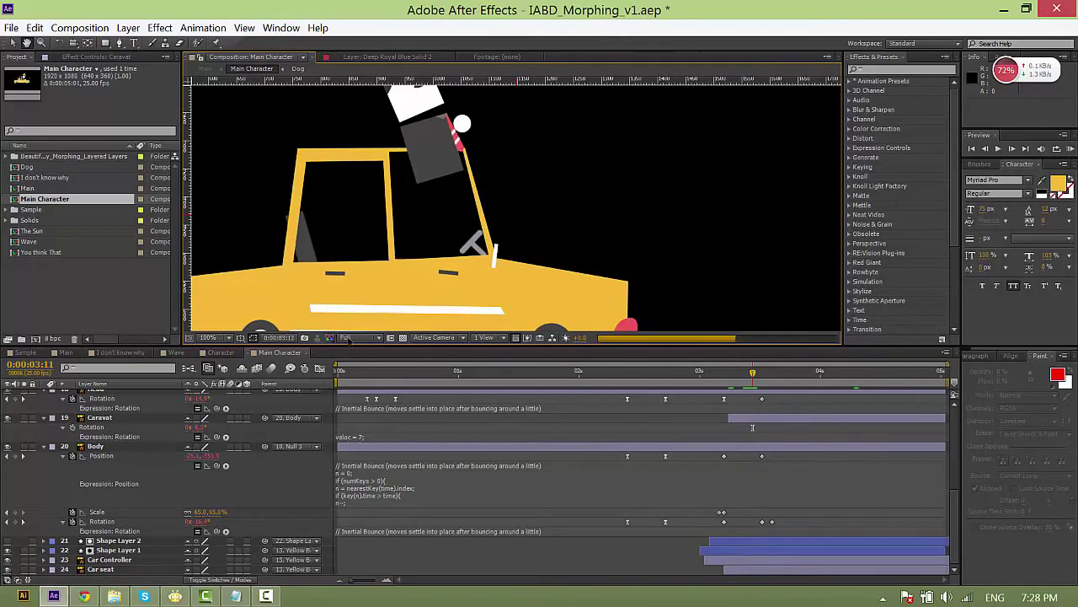
click(361, 337)
click(373, 409)
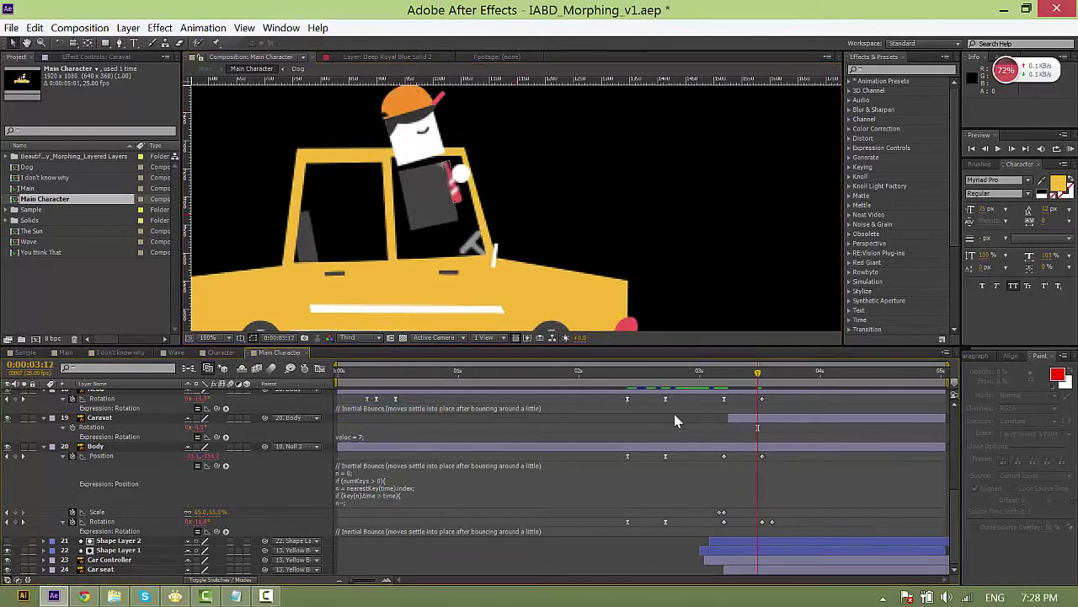
key(space)
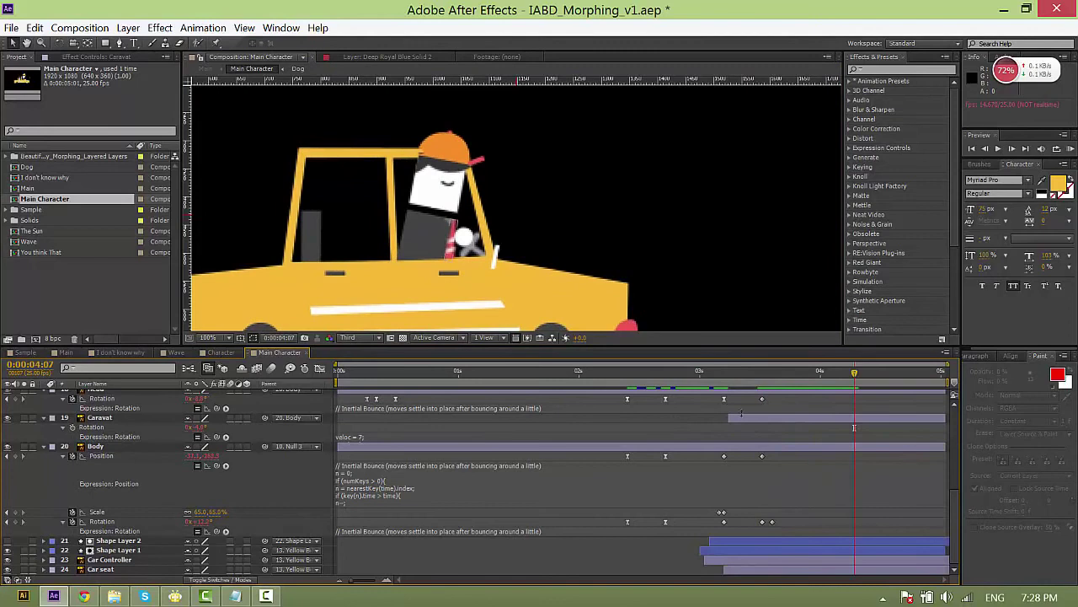
Shift the Caravat layer one frame earlier to start at 0:00:03:05 and preview the tie up close.
drag(747, 425, 742, 425)
scroll(448, 275, up, 1)
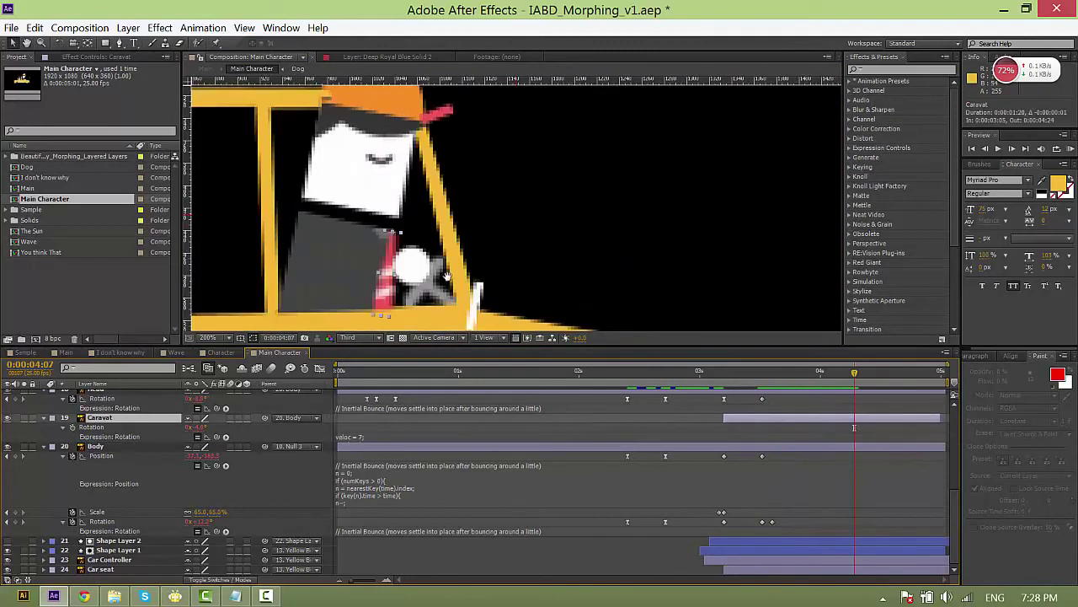
drag(447, 275, 435, 221)
key(space)
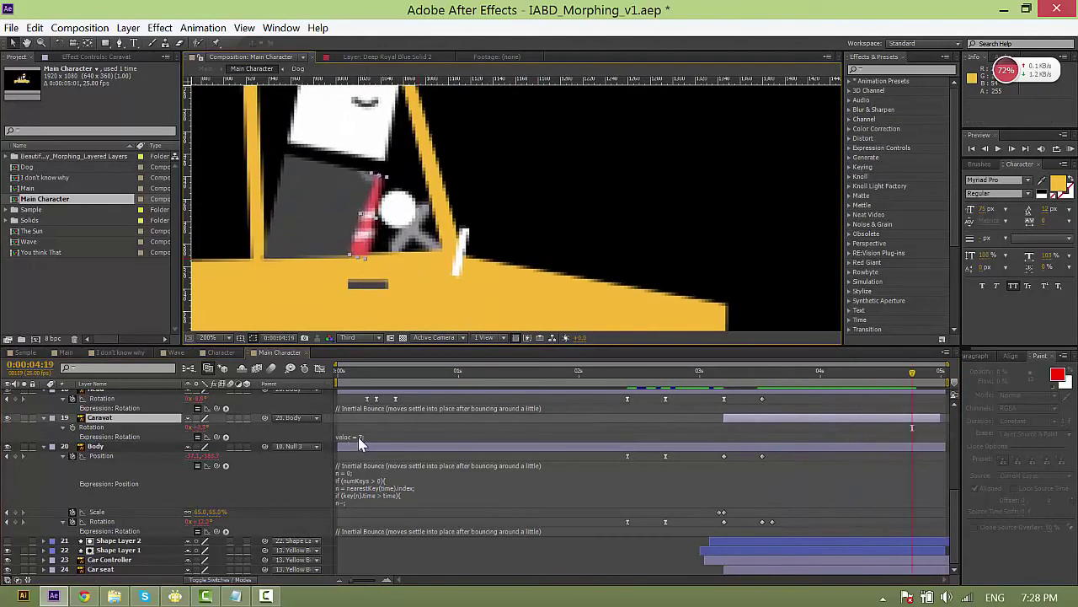
In the Caravat's Rotation expression, set veloc to 15 and amplitude to 100.
click(359, 437)
click(361, 435)
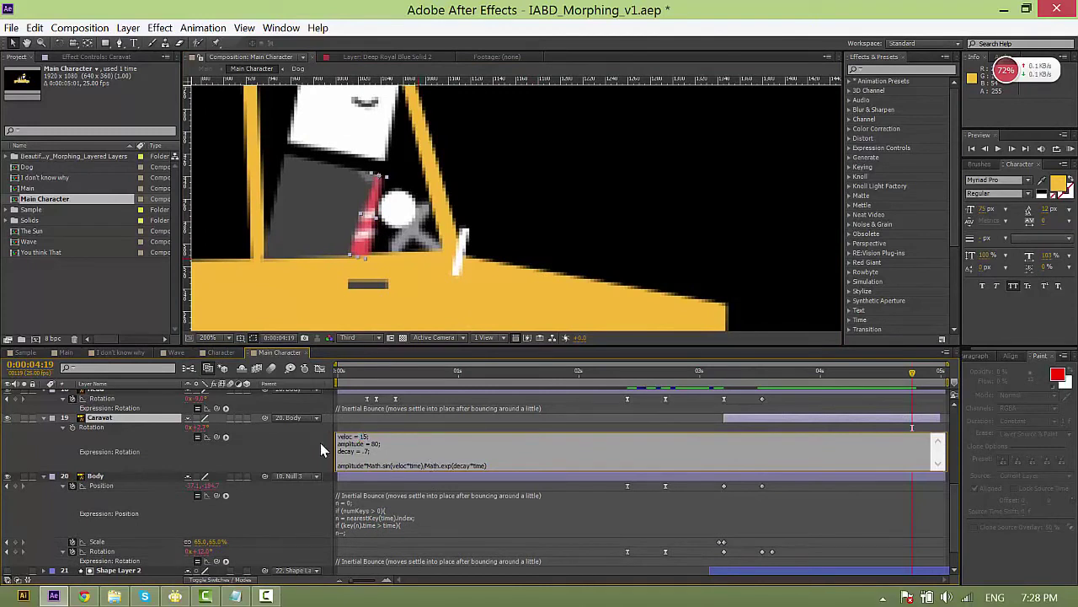
drag(372, 444, 374, 439)
click(408, 514)
click(679, 418)
Preview the tie's swing with the whole car cabin in view, starting from 0:00:03:02.
click(709, 371)
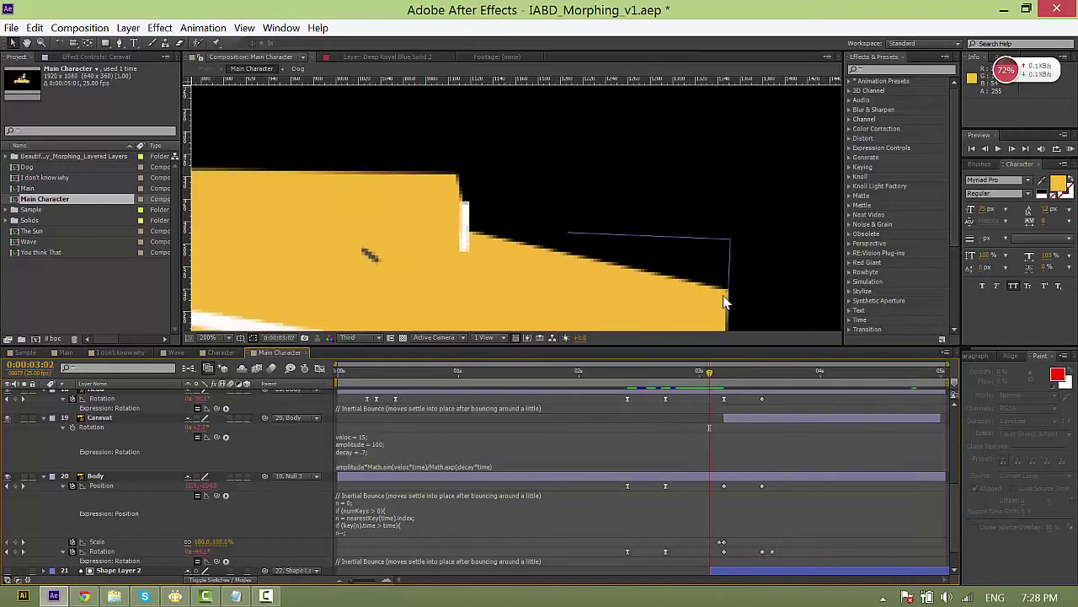
scroll(725, 301, down, 1)
key(space)
key(space)
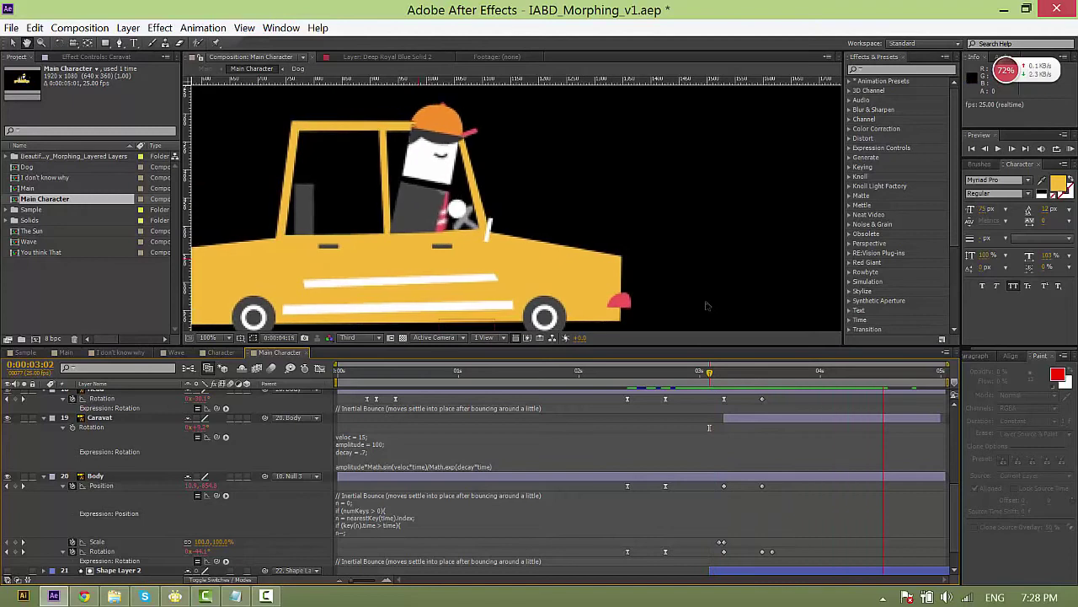
Move to 0:00:03:24 and set the amplitude in the Caravat's Rotation expression to 70.
drag(712, 371, 813, 395)
click(383, 448)
double_click(377, 444)
text(70)
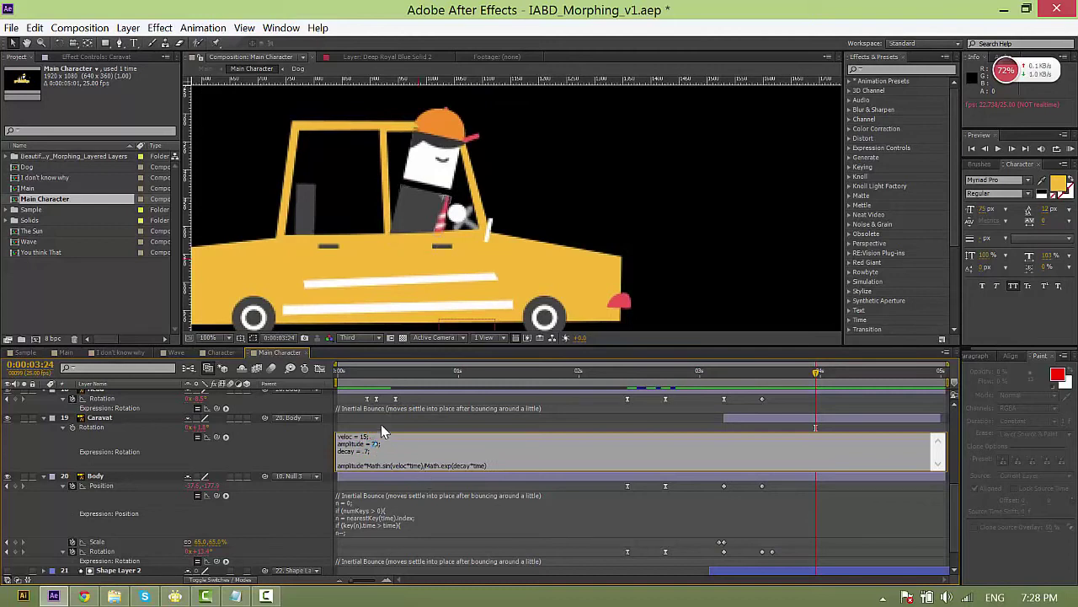
click(381, 424)
Tilt the Body back to a slight negative angle at its 0:00:03:15 Rotation keyframe and preview the landing.
scroll(770, 459, down, 1)
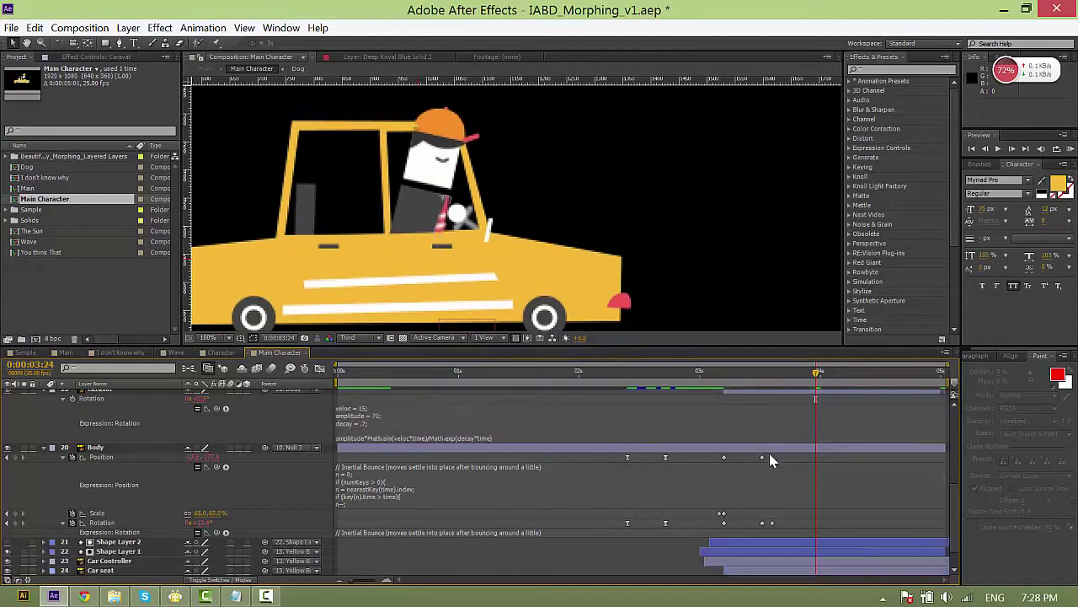
click(773, 522)
click(771, 373)
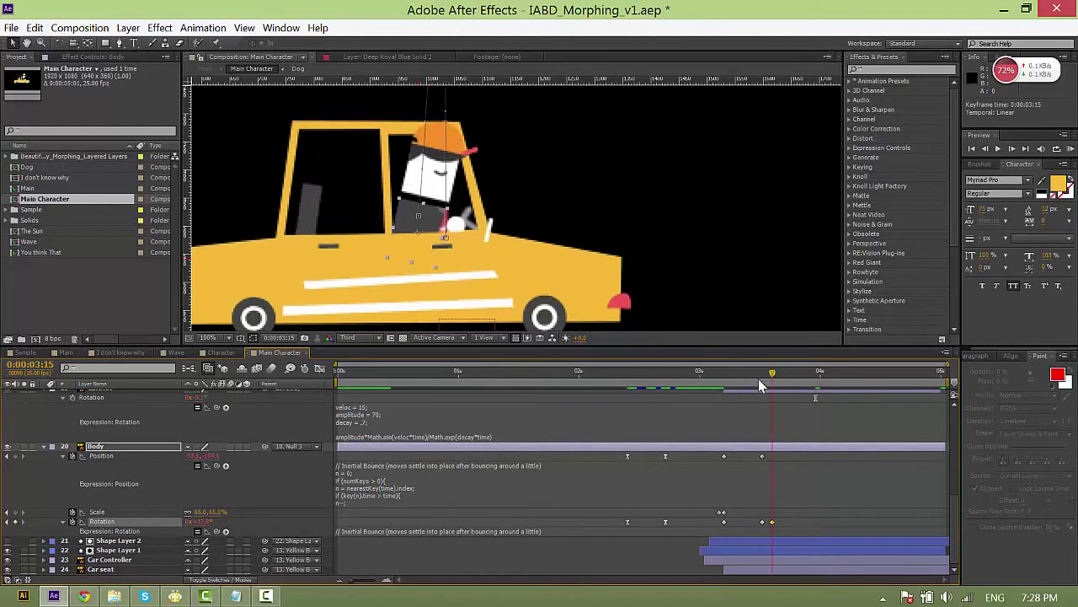
drag(203, 524, 202, 529)
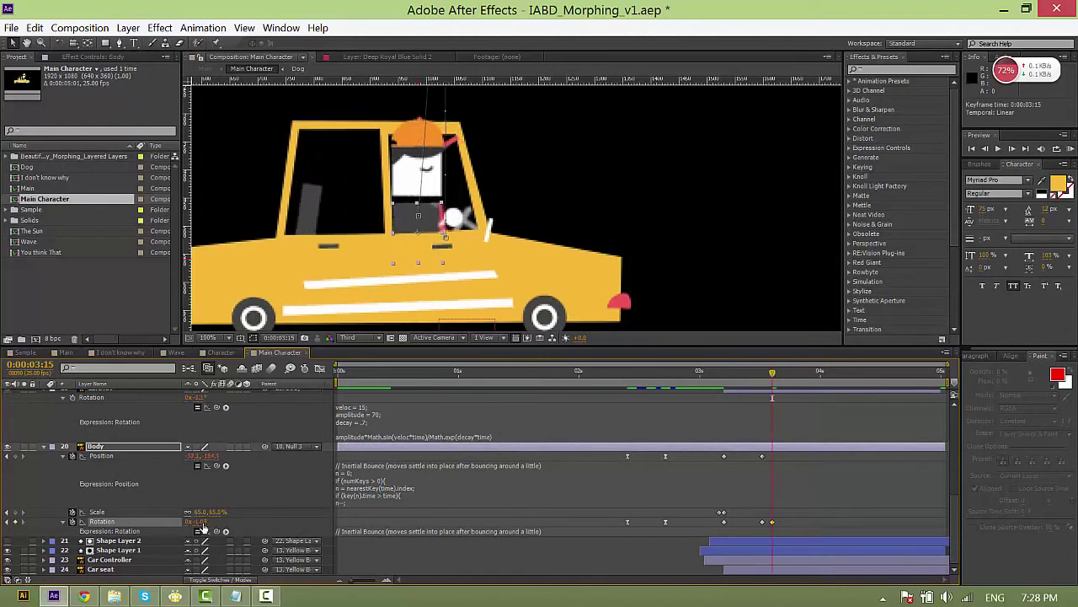
click(202, 523)
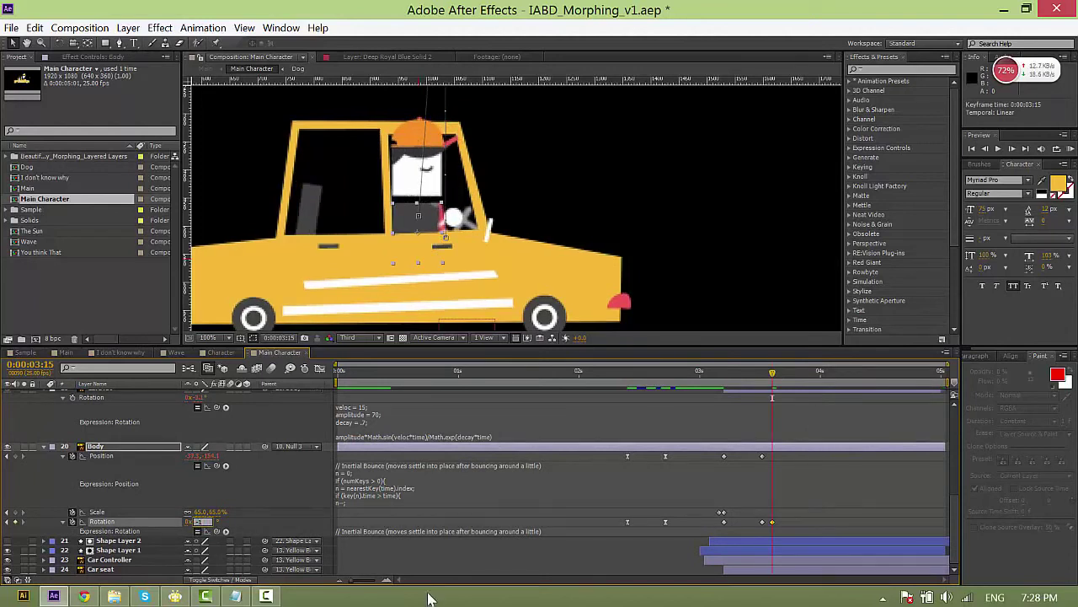
key(Return)
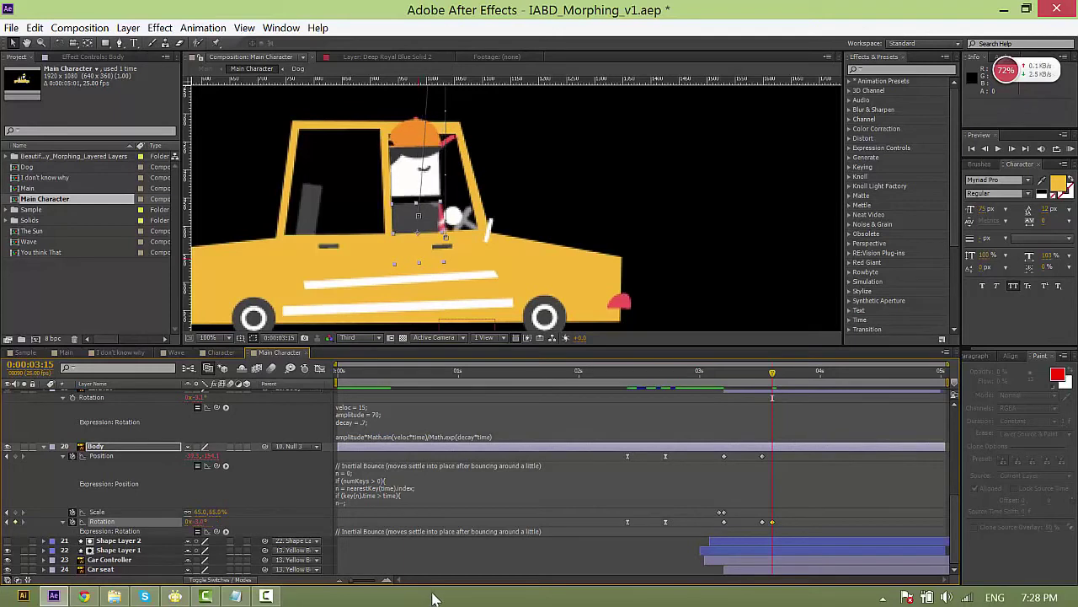
key(space)
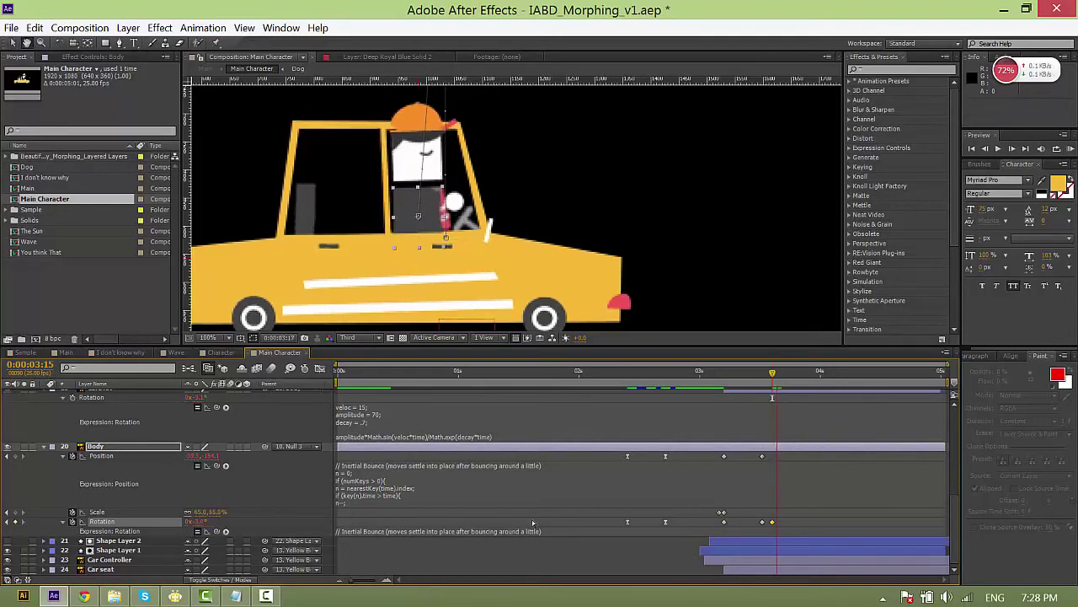
click(754, 475)
scroll(816, 267, down, 2)
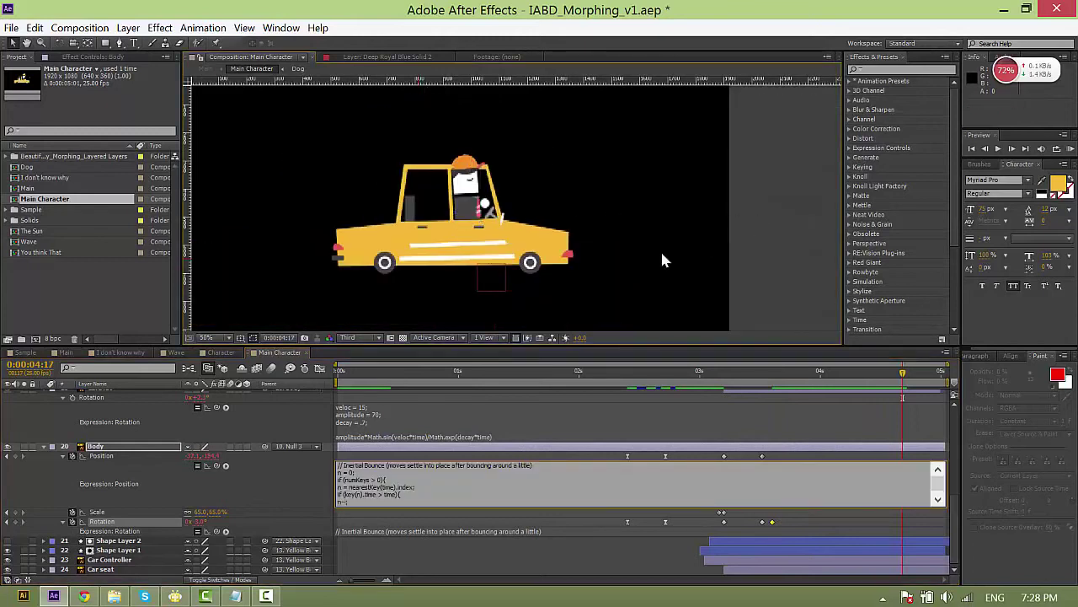
Open the Dog composition and set its preview resolution to Full.
click(156, 484)
scroll(123, 518, up, 6)
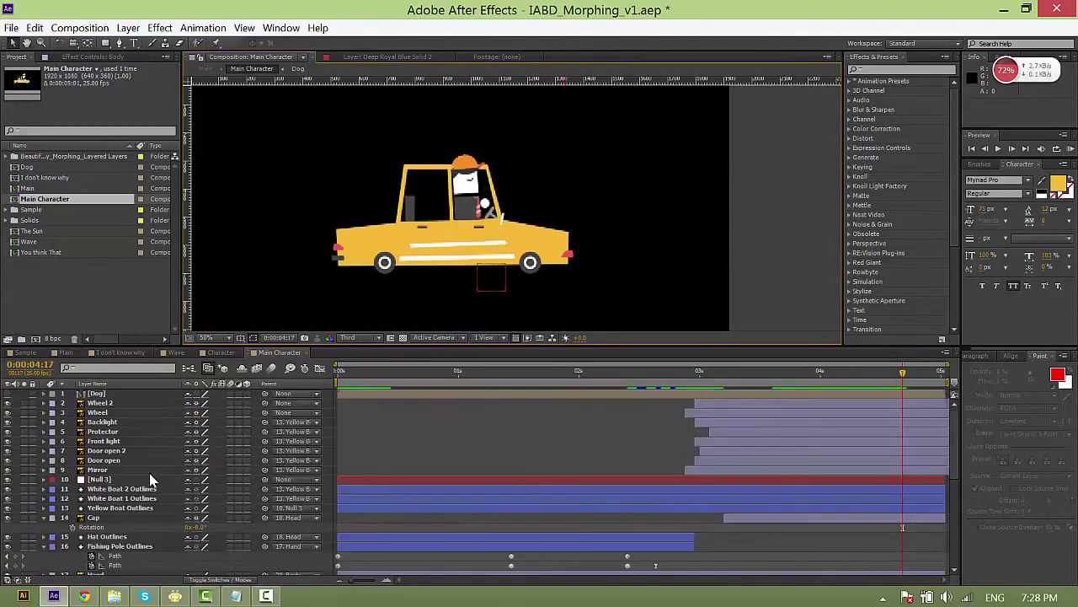
double_click(110, 393)
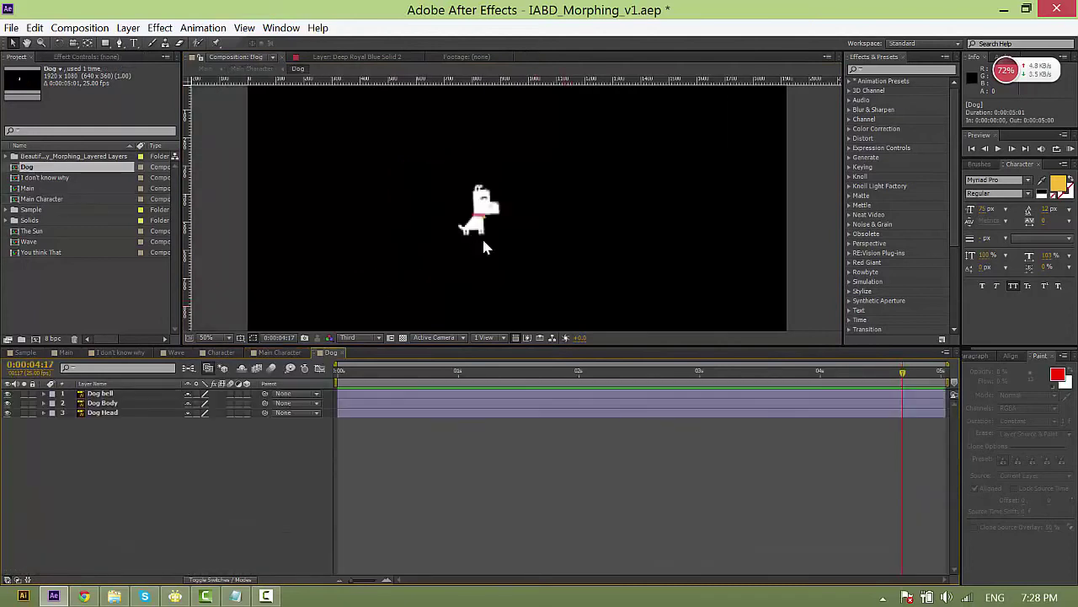
click(455, 215)
key(period)
key(period)
key(period)
key(period)
click(364, 337)
click(368, 374)
Examine the dog up close with the bounds and anchor points of all its layers shown.
scroll(420, 211, down, 1)
click(493, 255)
key(h)
drag(349, 260, 458, 219)
key(v)
scroll(551, 208, up, 1)
scroll(426, 243, down, 1)
key(ctrl+a)
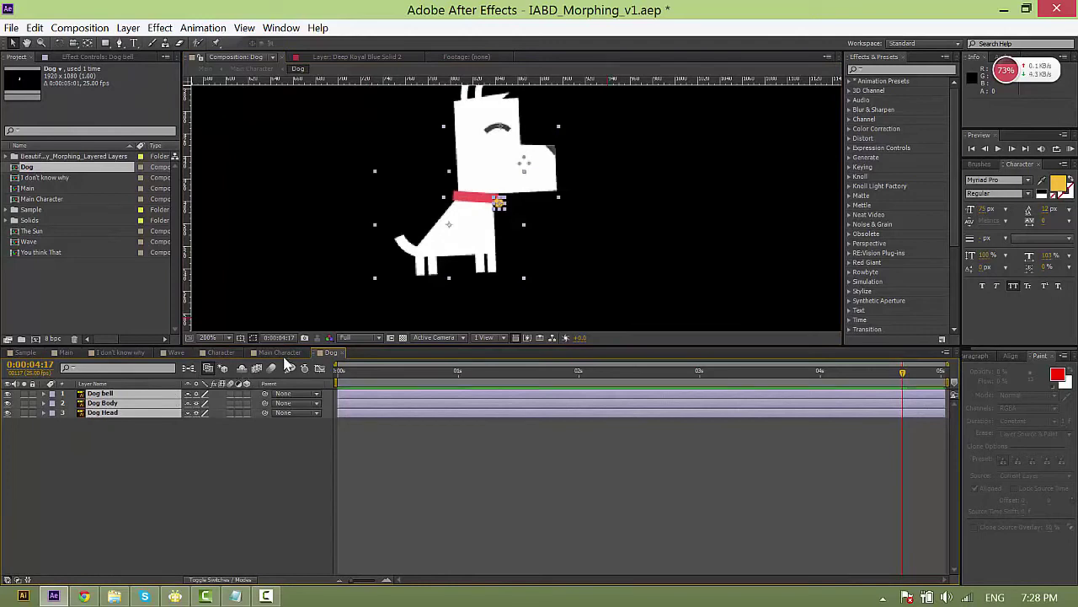
click(552, 256)
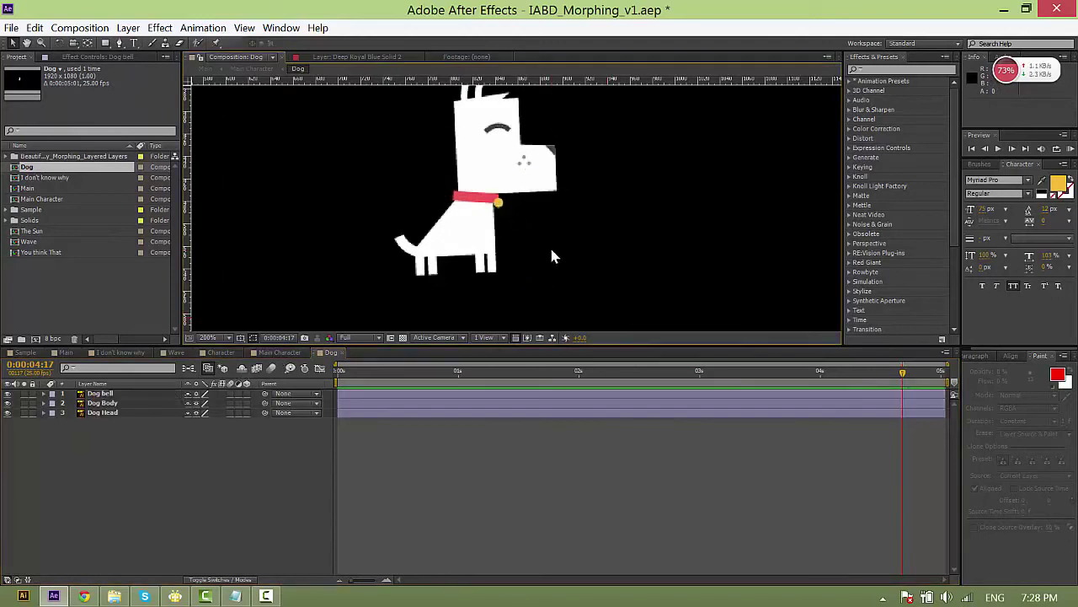
Move the Dog bell's anchor point slightly up and left from its centre, towards the red collar.
click(502, 205)
key(period)
key(period)
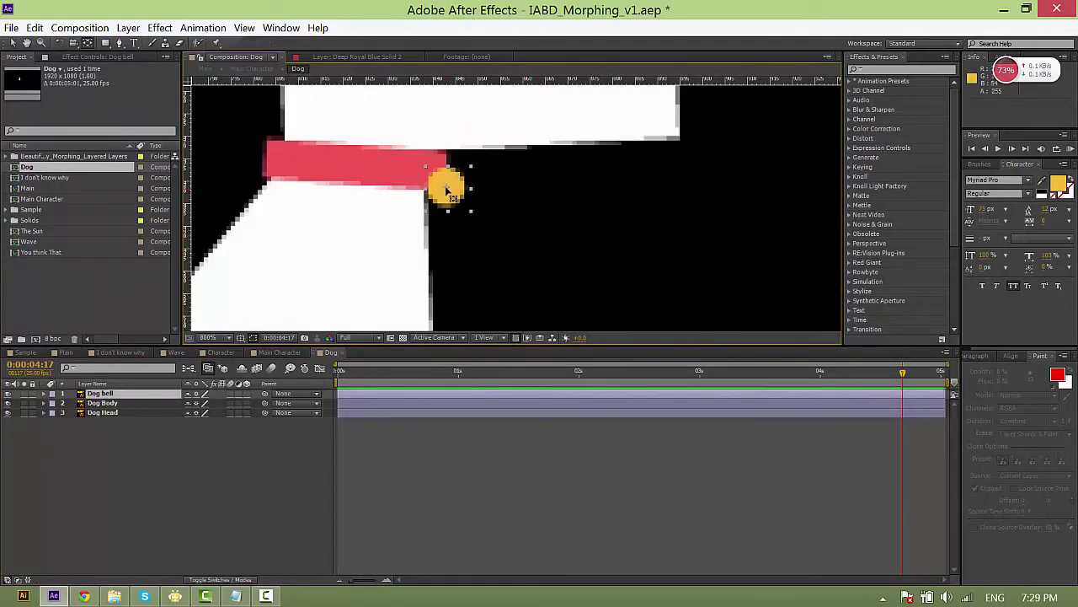
drag(442, 180, 440, 179)
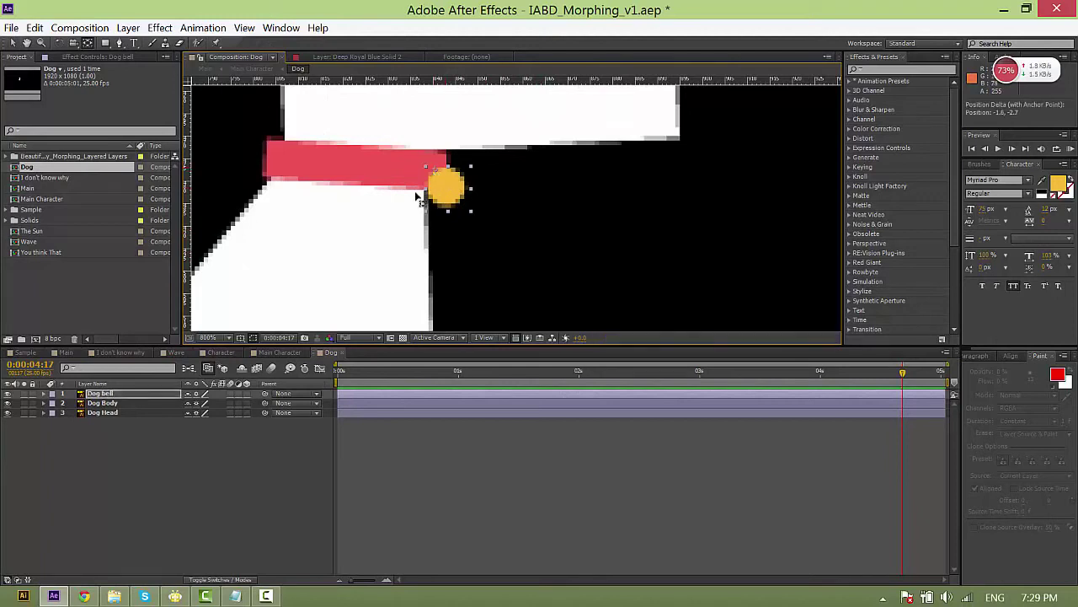
Paste the swing expression beginning with veloc = 7 onto the Dog bell's Rotation.
click(100, 395)
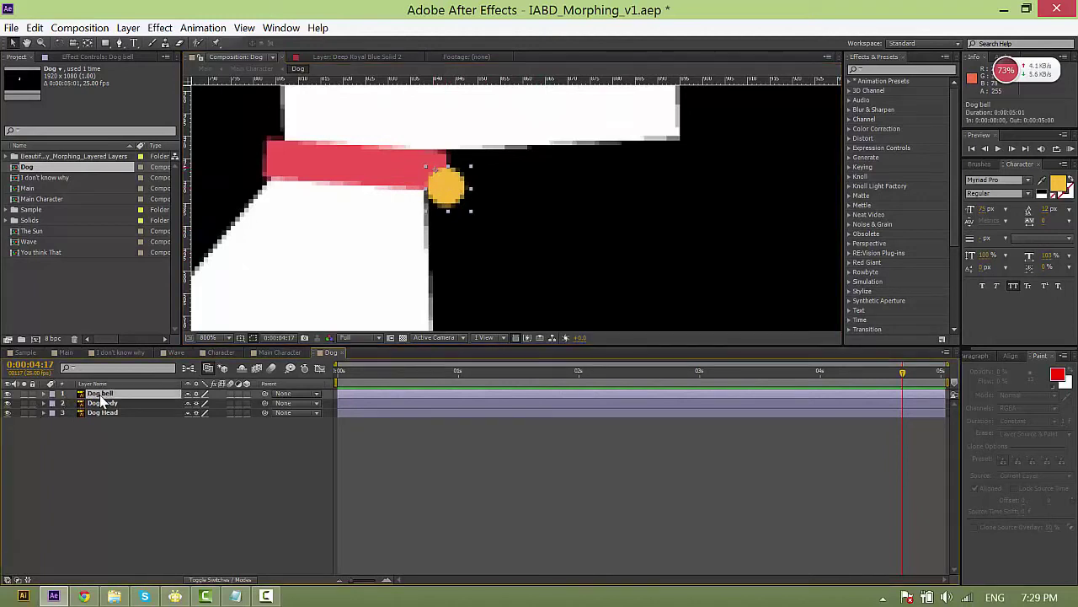
key(r)
alt+click(71, 404)
key(ctrl+v)
click(456, 490)
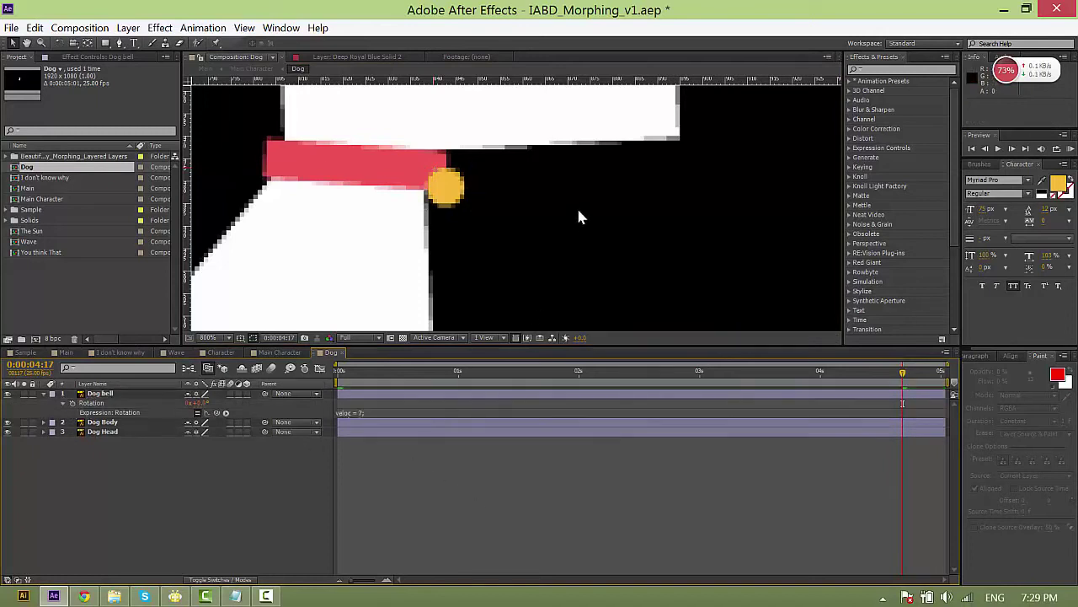
Move the Dog Head's anchor point to the back of the neck just above the collar and test its rotation.
scroll(576, 216, down, 1)
drag(567, 233, 553, 329)
click(505, 245)
scroll(532, 228, down, 1)
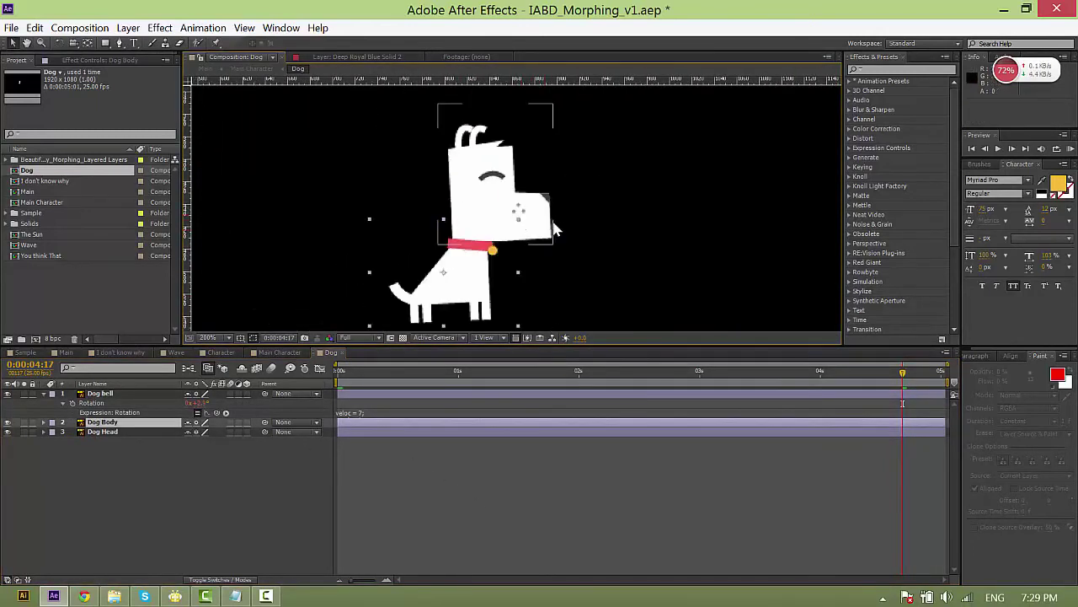
click(507, 158)
key(y)
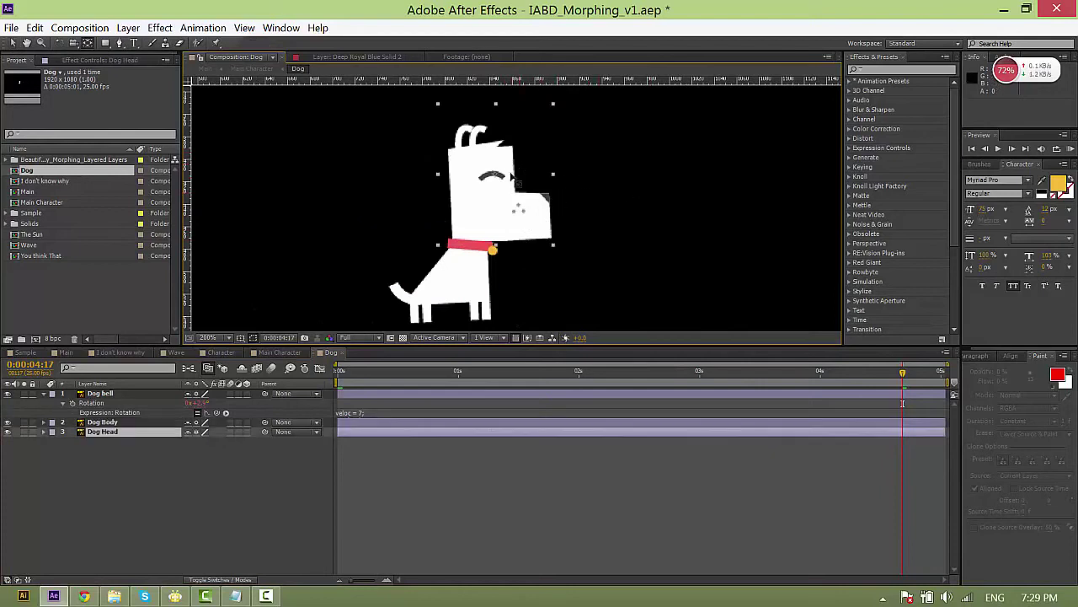
drag(495, 175, 453, 240)
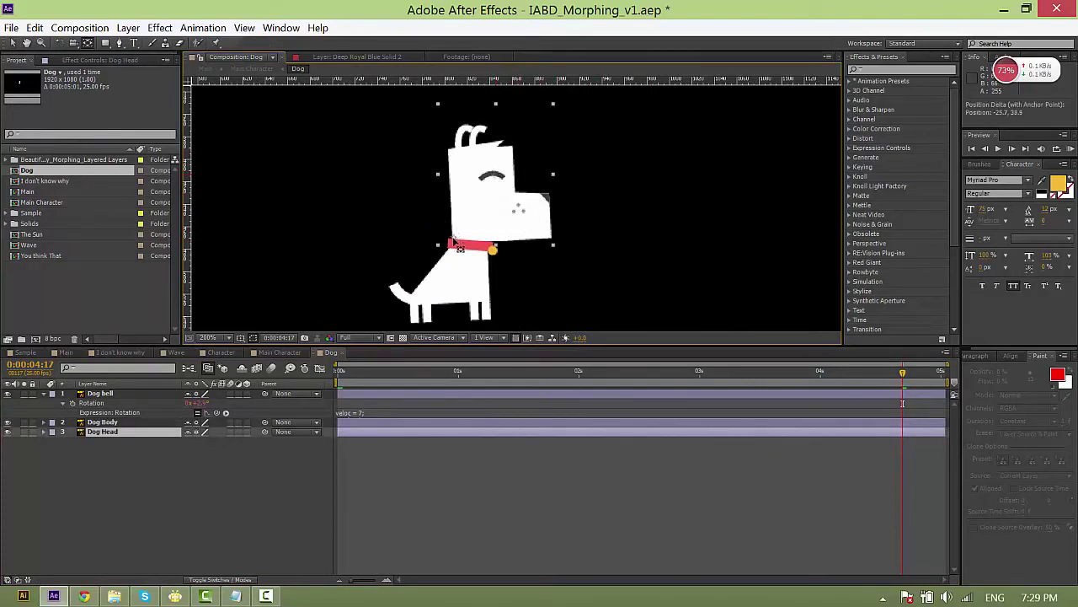
key(r)
drag(202, 443, 210, 434)
key(ctrl+z)
Convert the Dog Head layer into an editable shape layer of its outlines.
right_click(150, 433)
click(188, 480)
click(91, 403)
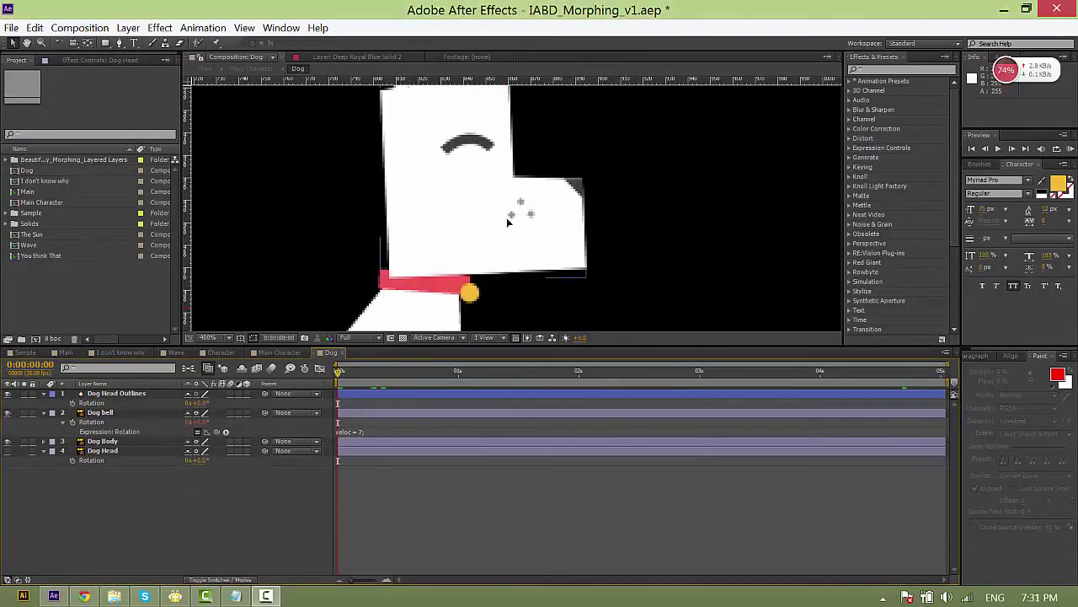
Replace the original Dog Head with Dog Head Outlines beneath Dog Body, deleting the original and repositioning the outlined head on the collar.
click(506, 217)
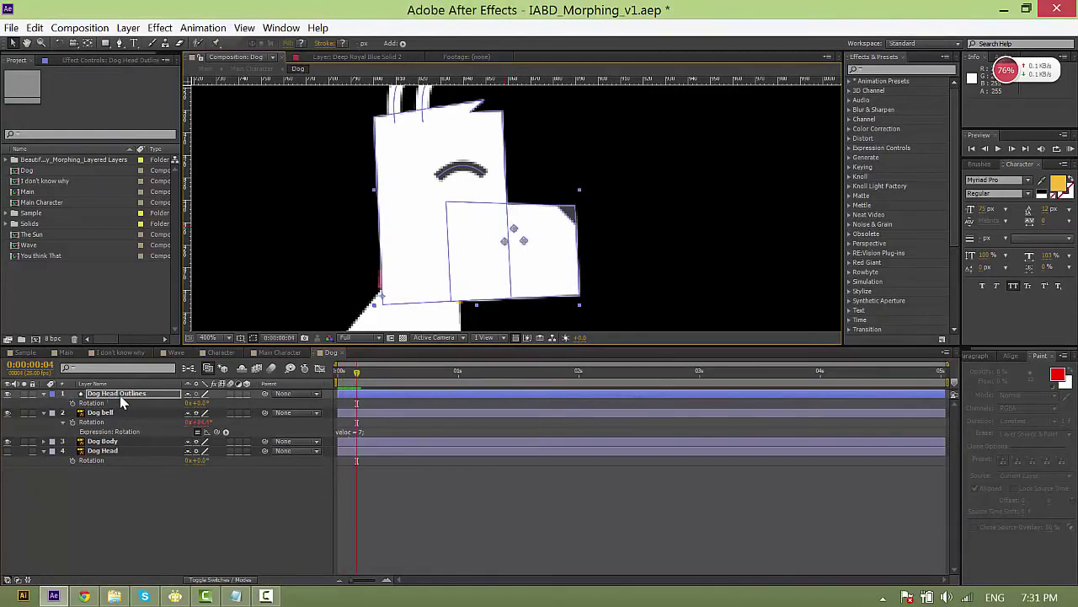
drag(122, 402, 108, 455)
click(108, 452)
key(Delete)
drag(541, 262, 510, 282)
Lower the Dog composition's preview resolution to Half.
click(346, 337)
click(384, 413)
scroll(513, 250, down, 1)
click(346, 337)
click(369, 392)
scroll(596, 201, up, 2)
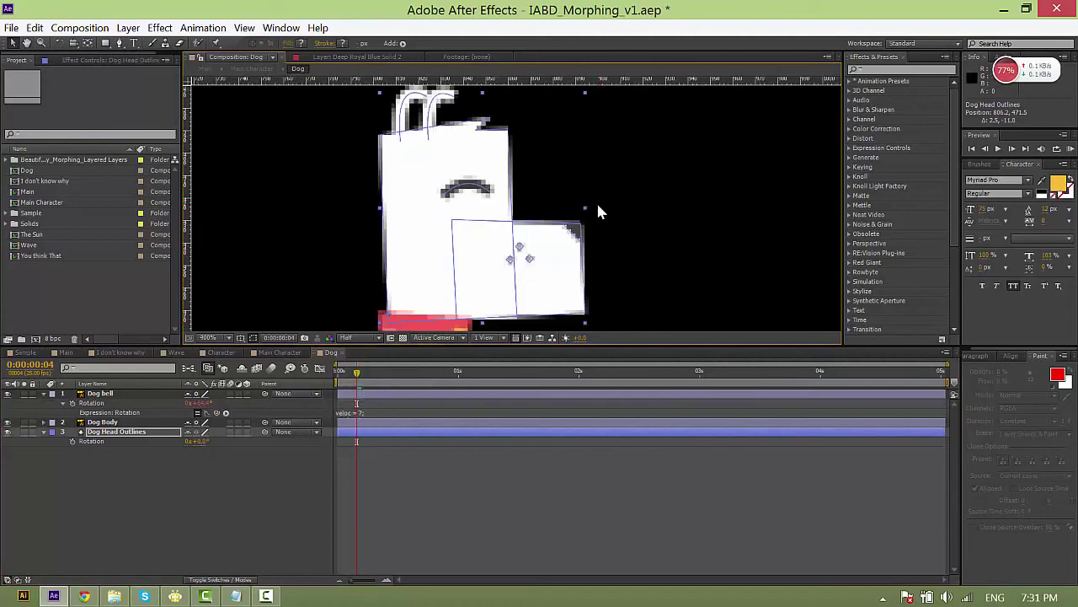
Animate the Dog Head Outlines' Rotation from a starting keyframe at 0:00:00:14 to -14° at 0:00:01:01.
drag(353, 368, 462, 383)
click(73, 440)
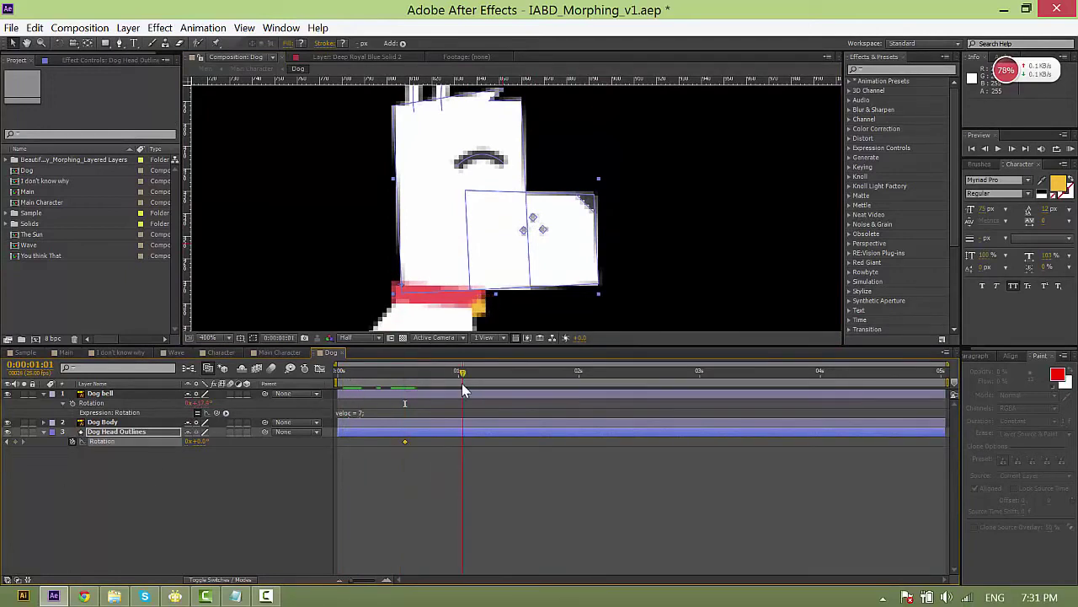
drag(205, 444, 196, 444)
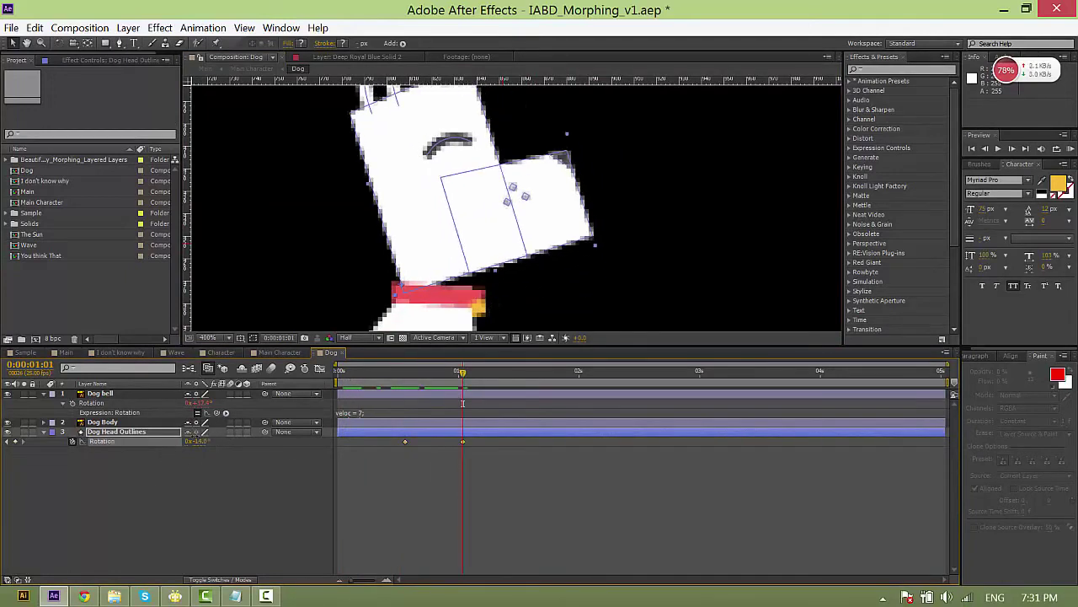
Hold the head's -14° rotation with a keyframe at 0:00:01:04 and copy the starting Rotation keyframe to 0:00:01:11.
drag(464, 381, 482, 373)
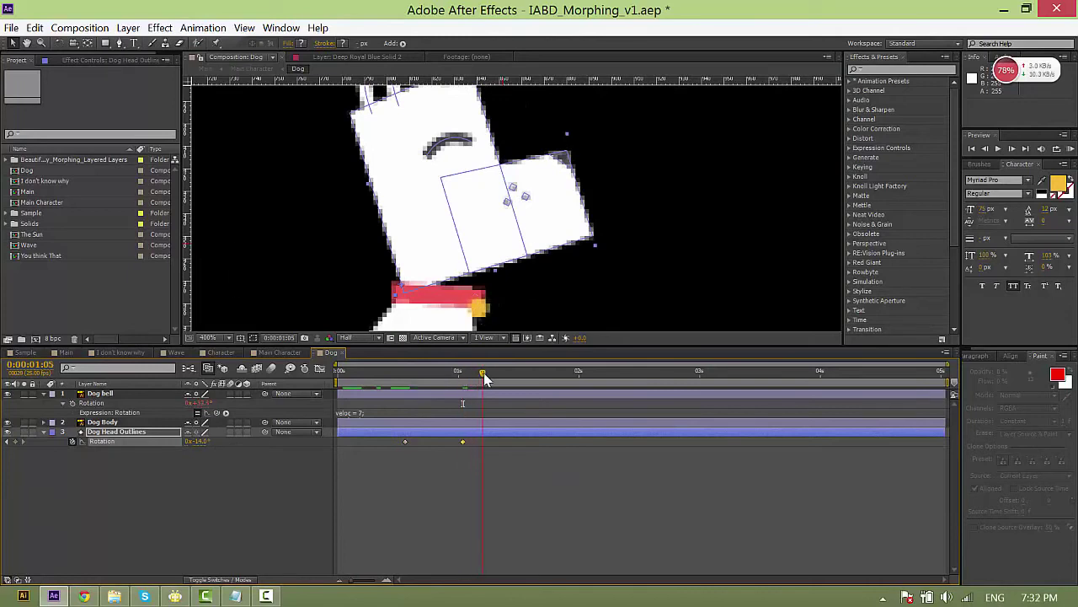
drag(477, 442, 475, 439)
drag(482, 372, 514, 385)
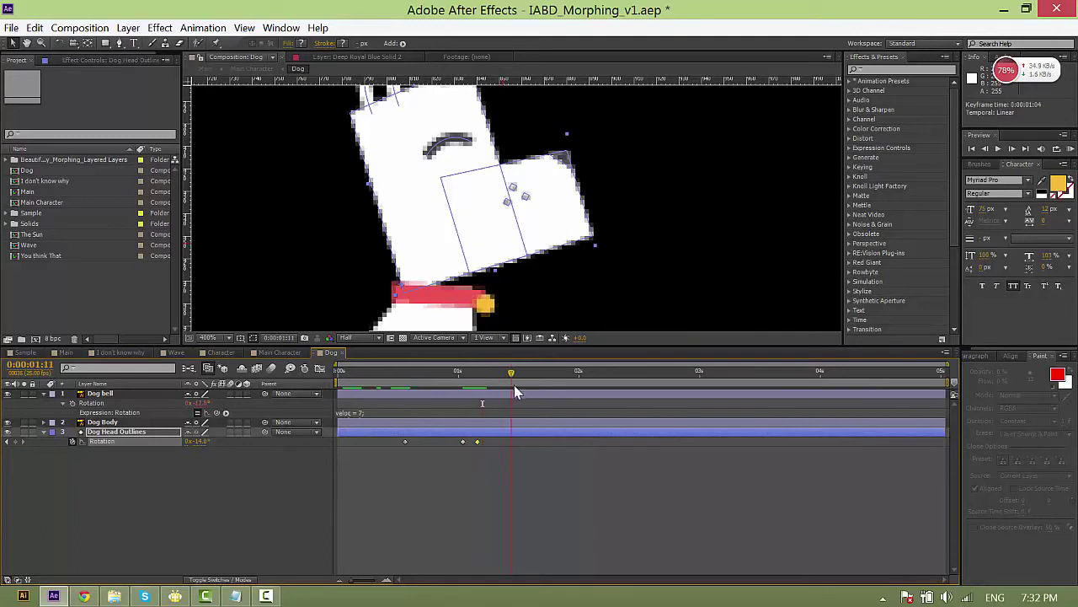
key(ctrl+c)
key(ctrl+v)
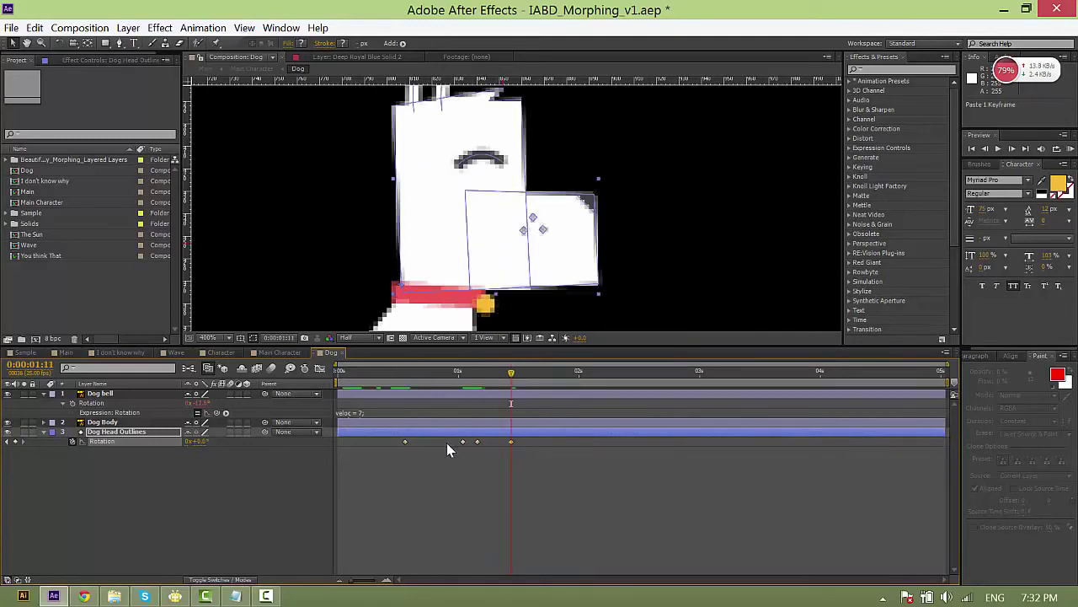
Expand the Dog Head Outlines' contents and add a Path keyframe to Group 8 at 0:00:00:14.
click(411, 375)
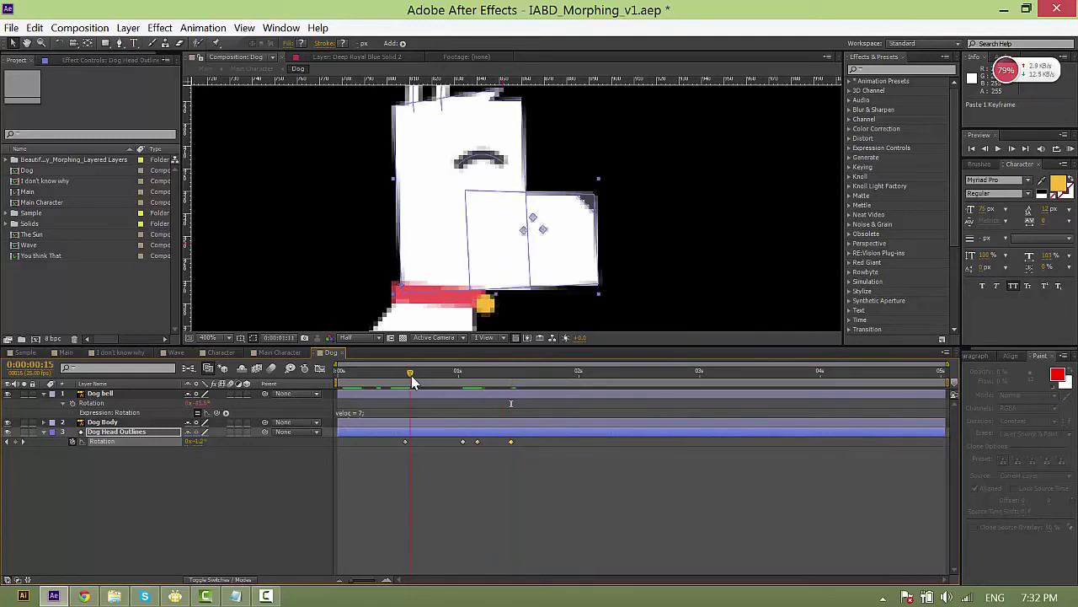
click(43, 433)
click(44, 433)
click(53, 442)
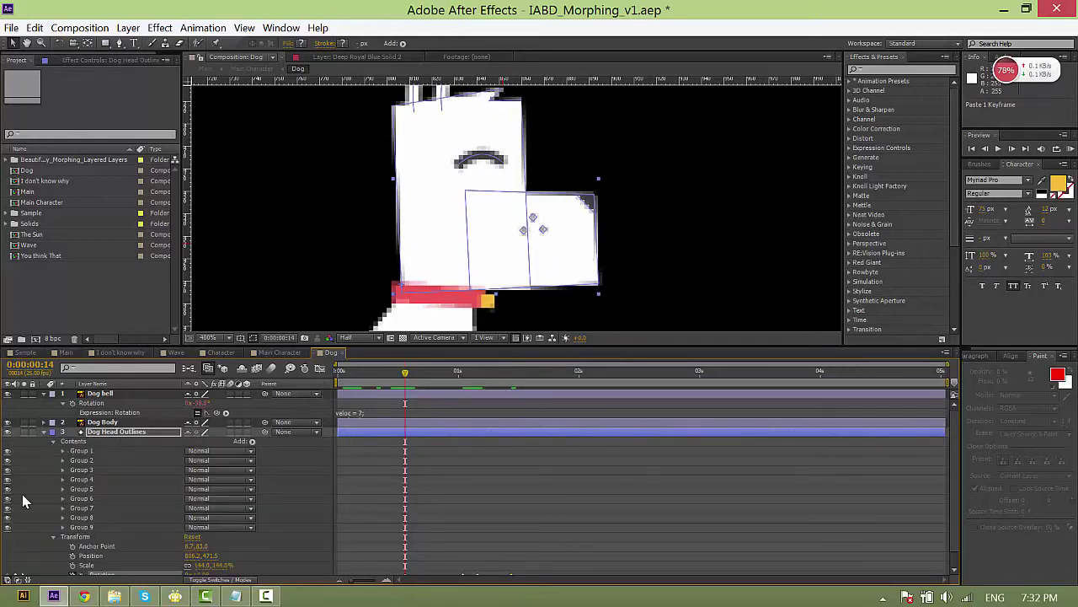
click(80, 527)
click(582, 254)
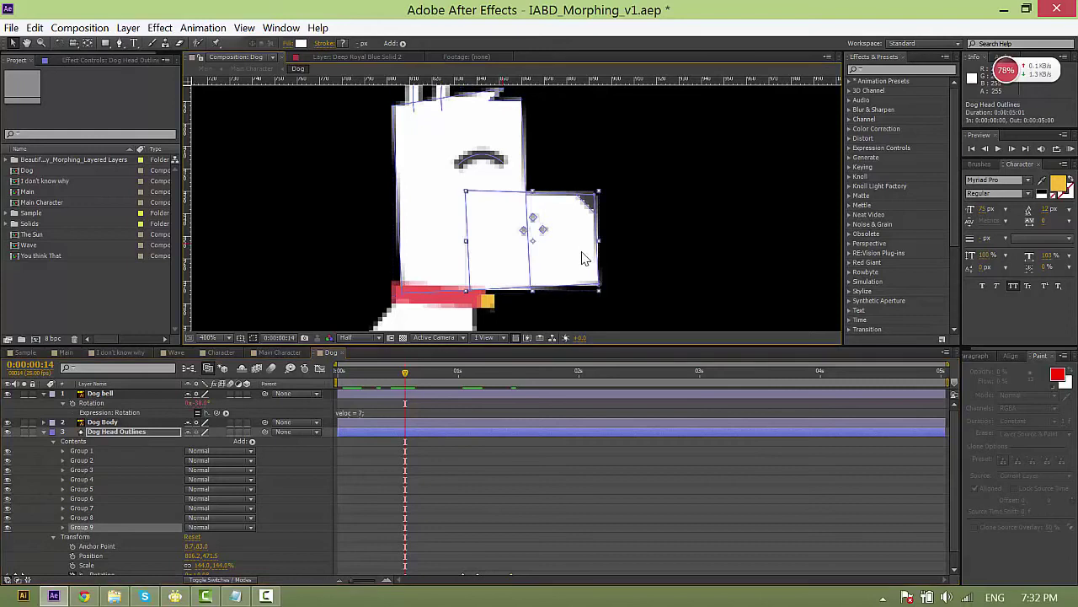
click(62, 517)
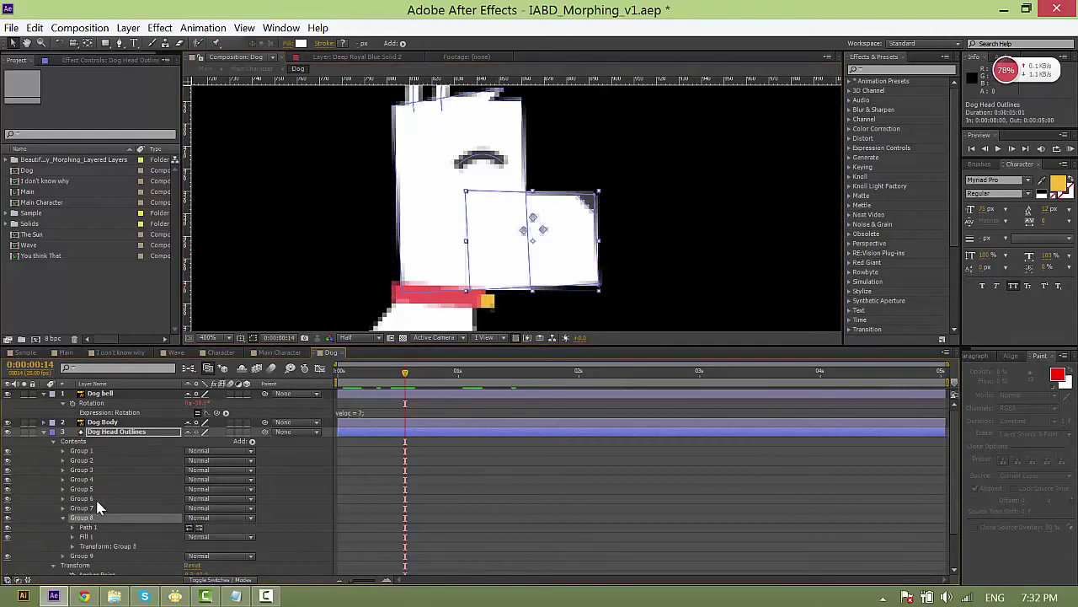
scroll(96, 502, down, 1)
drag(87, 498, 75, 498)
click(72, 498)
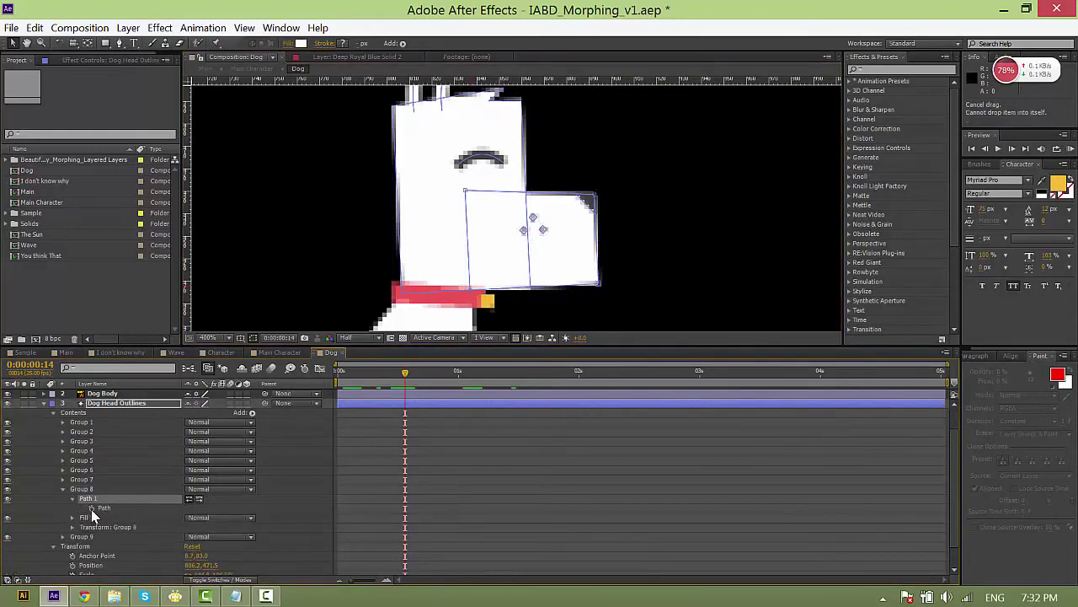
click(91, 508)
Find the shape groups that form the dog's two ears and select Group 5 and Group 6.
drag(521, 181, 509, 271)
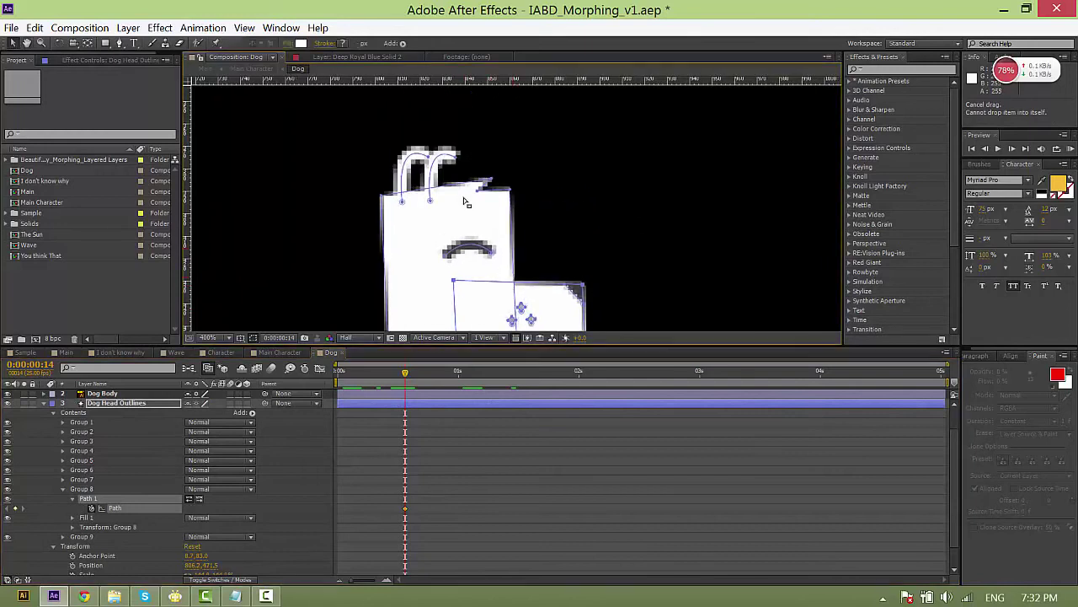
click(456, 158)
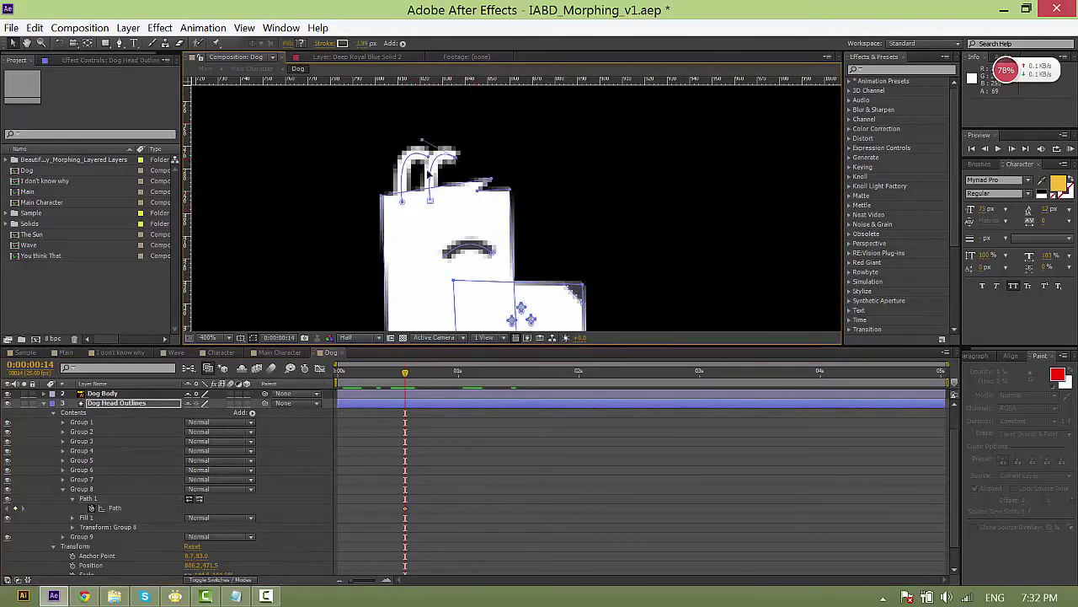
key(space)
mouse_move(191, 492)
mouse_down()
mouse_move(192, 474)
mouse_move(191, 488)
mouse_up()
click(428, 175)
click(84, 421)
click(82, 428)
click(82, 438)
click(82, 447)
scroll(96, 469, down, 1)
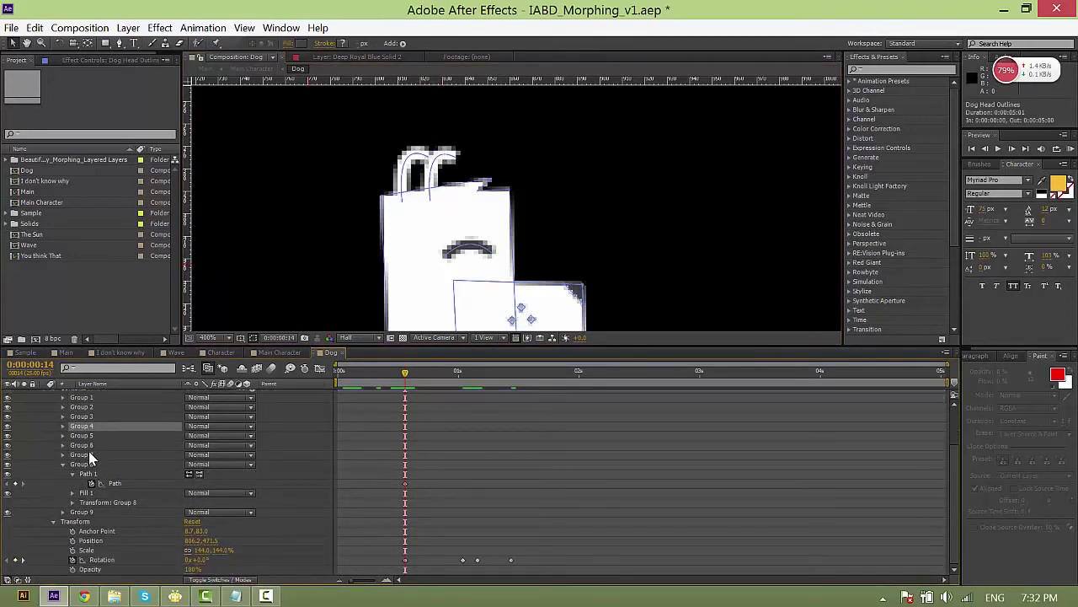
click(81, 464)
click(82, 454)
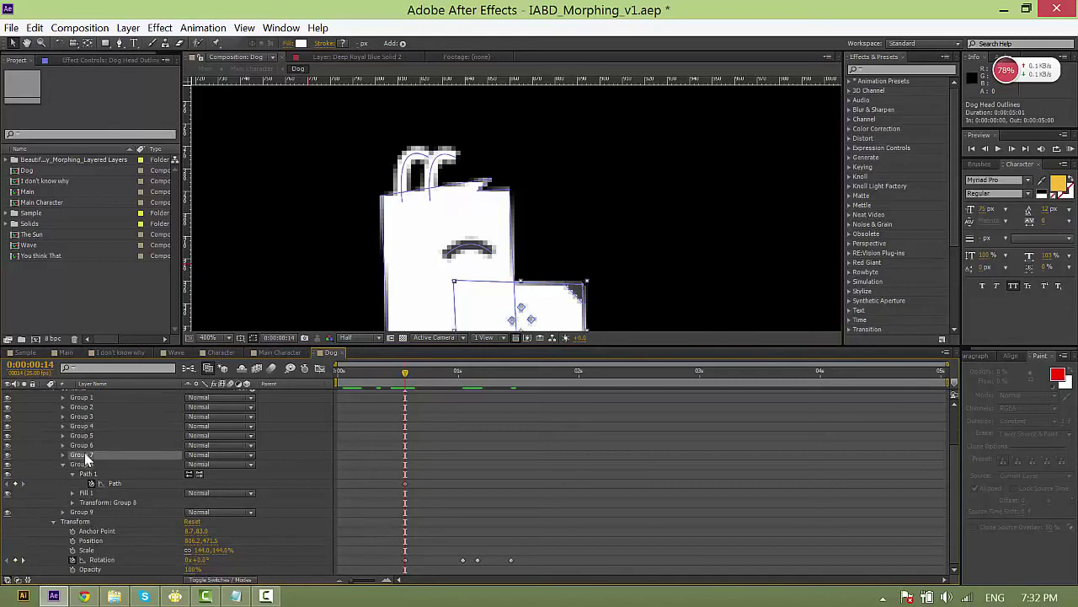
click(84, 445)
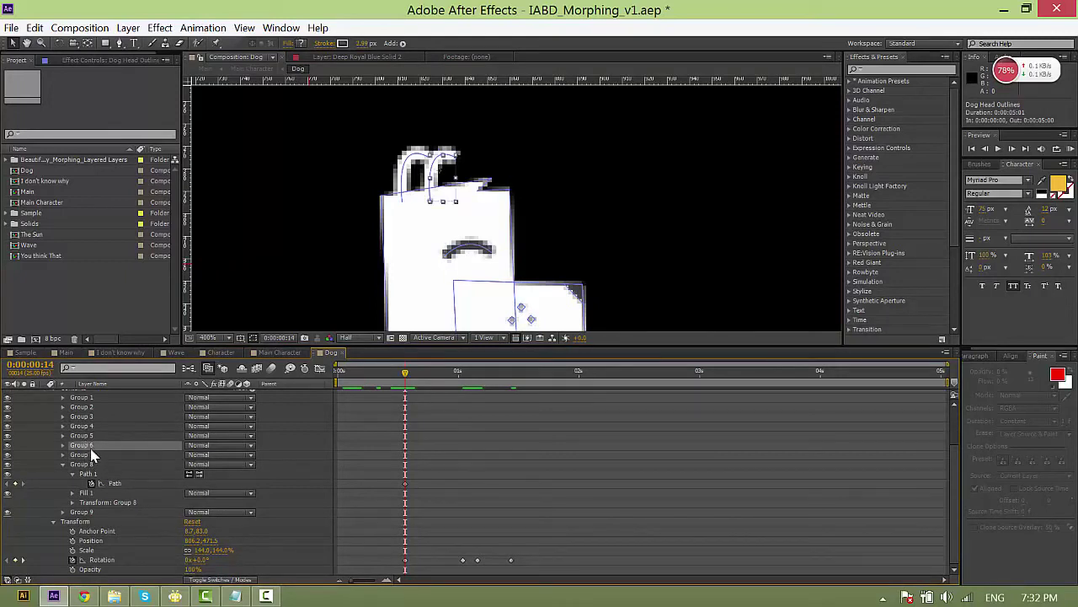
click(86, 436)
shift+click(89, 446)
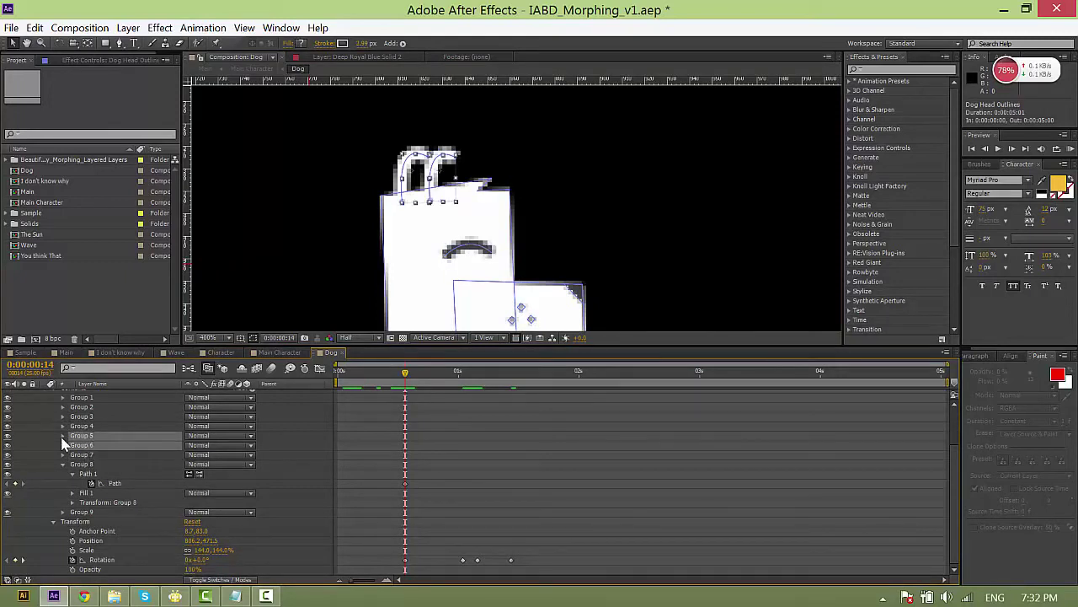
Add a Path keyframe to both Group 5 and Group 6 at 0:00:00:14.
click(63, 436)
click(72, 445)
click(92, 456)
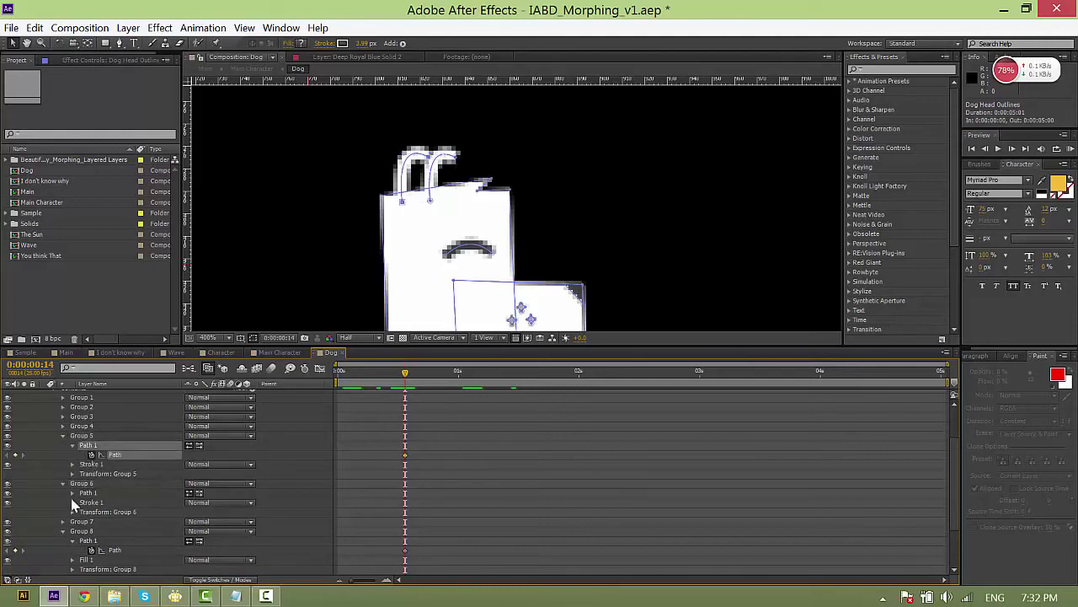
click(73, 492)
click(114, 502)
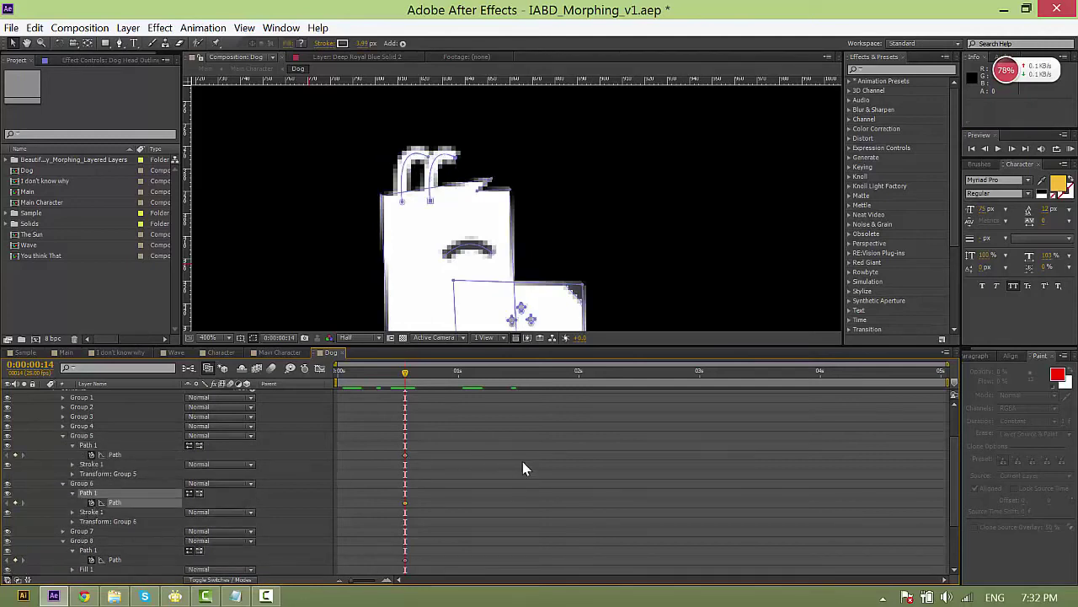
Show only the keyframed properties and bend both ear tips backward at 0:00:01:01.
key(u)
drag(406, 374, 462, 388)
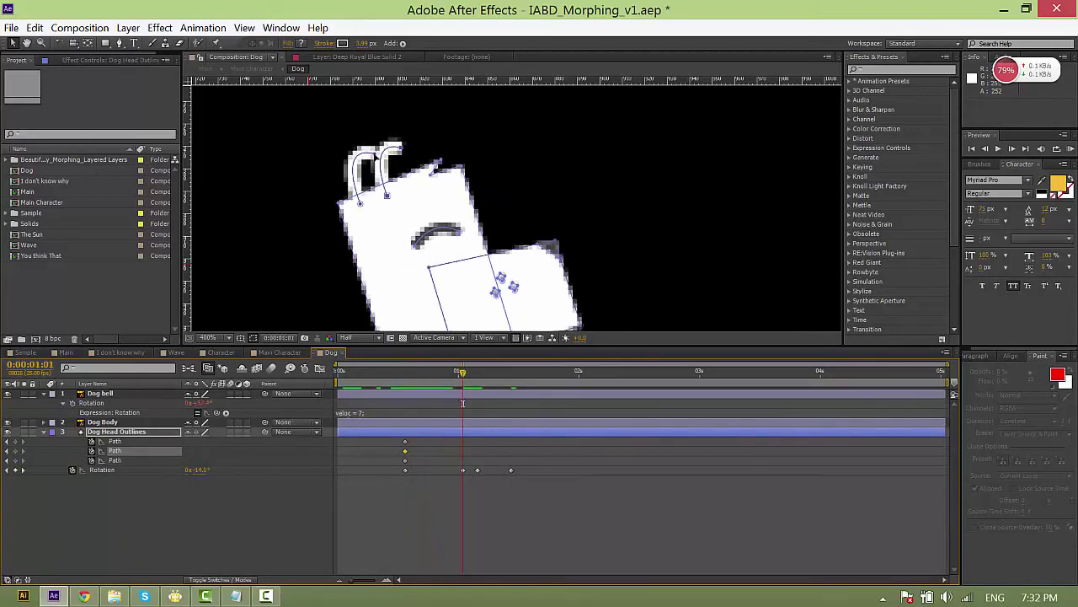
drag(370, 154, 311, 159)
drag(401, 148, 339, 144)
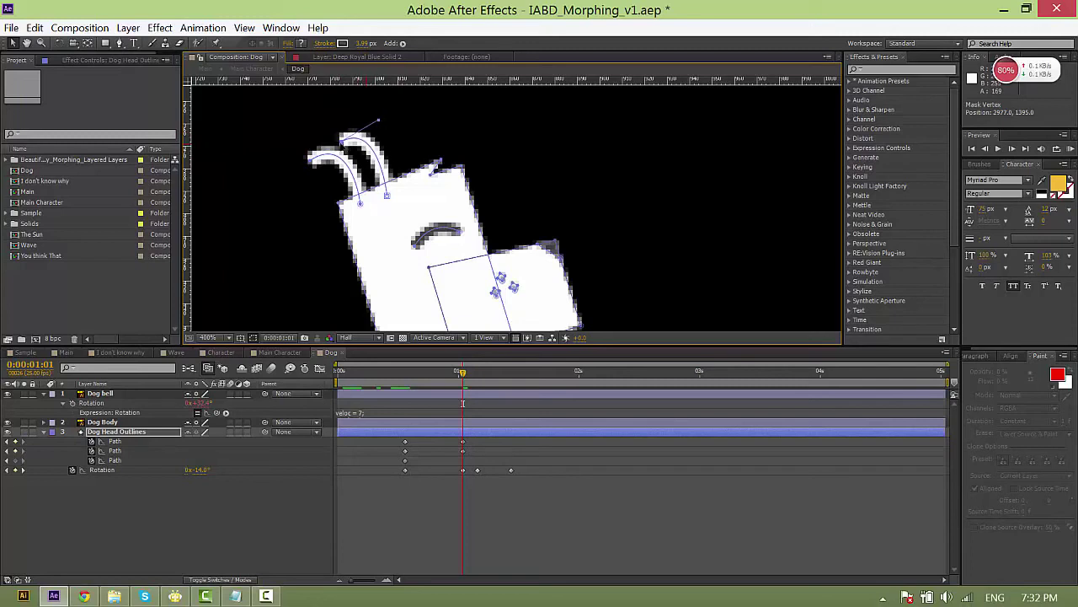
Raise both ear tips at 0:00:00:20 and retime the ears' middle and last Path keyframes to 0:00:00:19 and 0:00:00:23.
drag(461, 383, 433, 383)
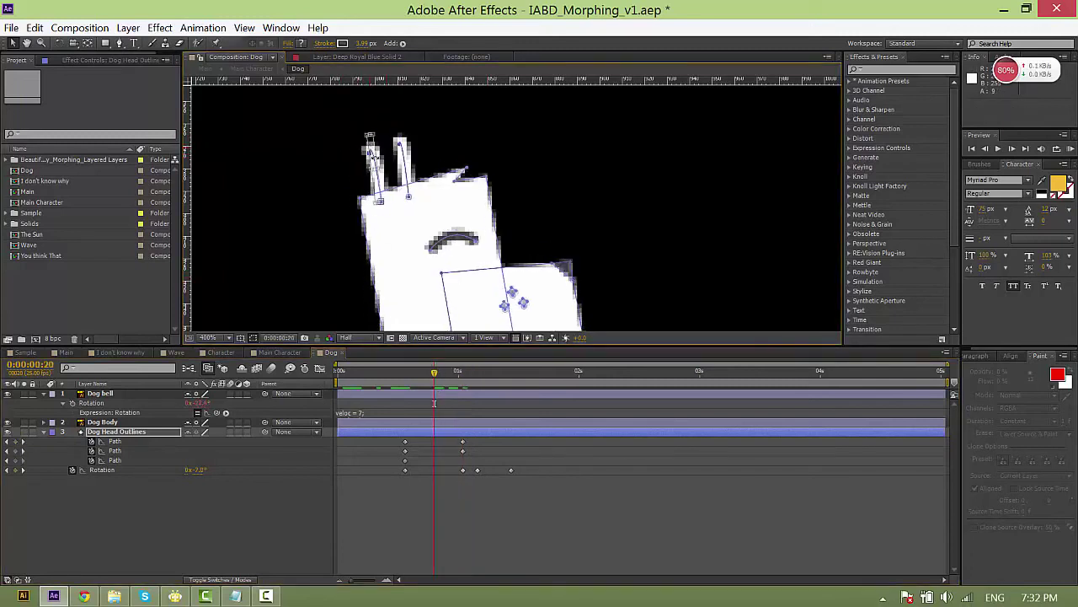
key(Escape)
drag(370, 153, 395, 120)
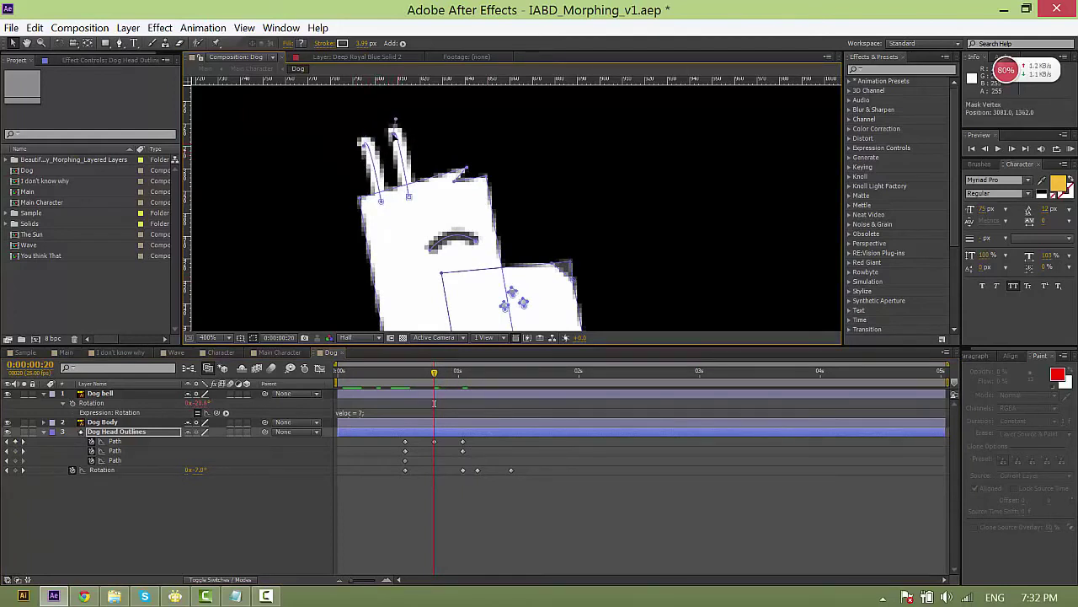
mouse_move(426, 438)
mouse_down()
mouse_move(442, 457)
mouse_move(428, 451)
mouse_up()
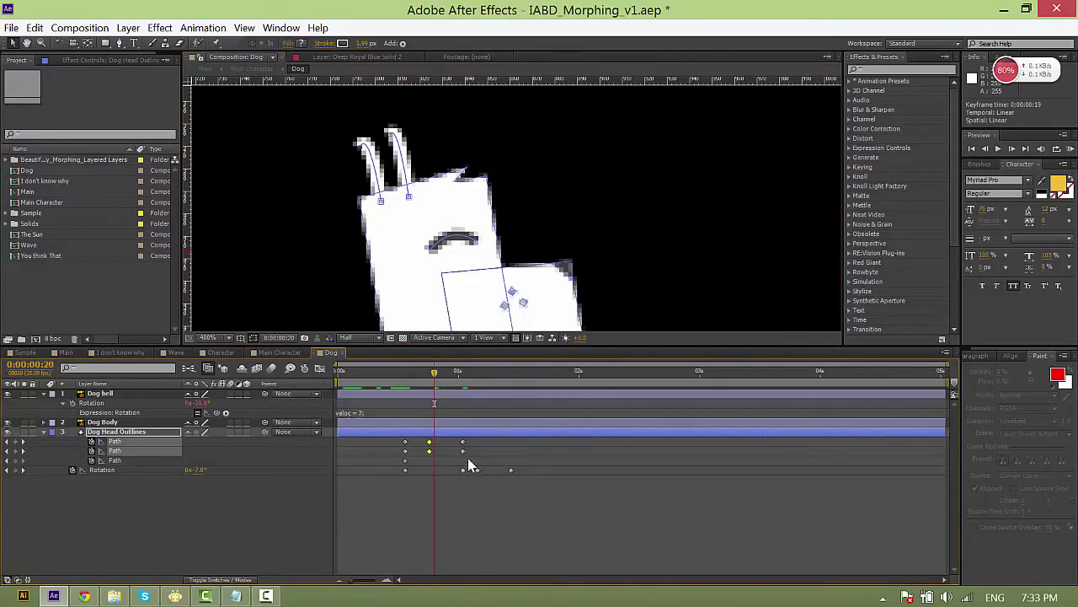
click(468, 451)
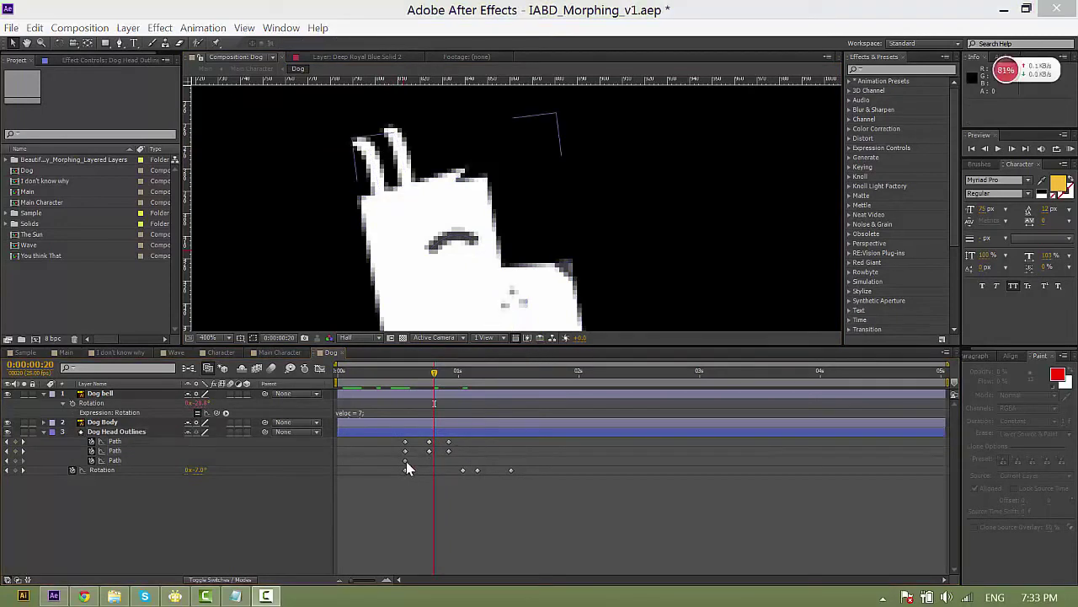
At 0:00:00:19, add vertices to the snout path with the Pen tool and pull one inward to open the mouth.
click(405, 460)
drag(503, 177, 490, 130)
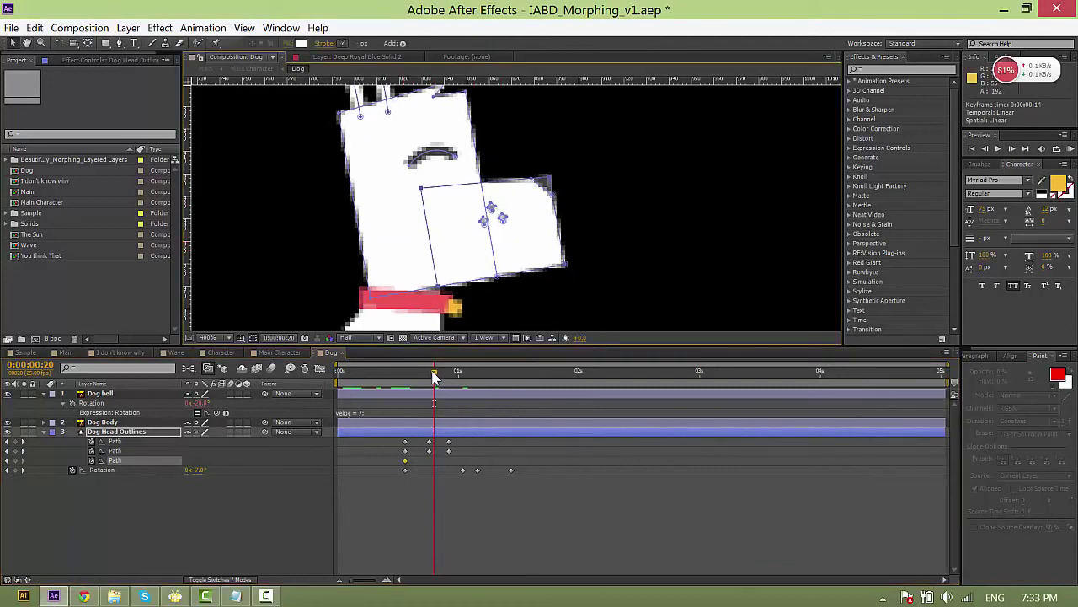
drag(433, 372, 428, 372)
drag(119, 43, 153, 48)
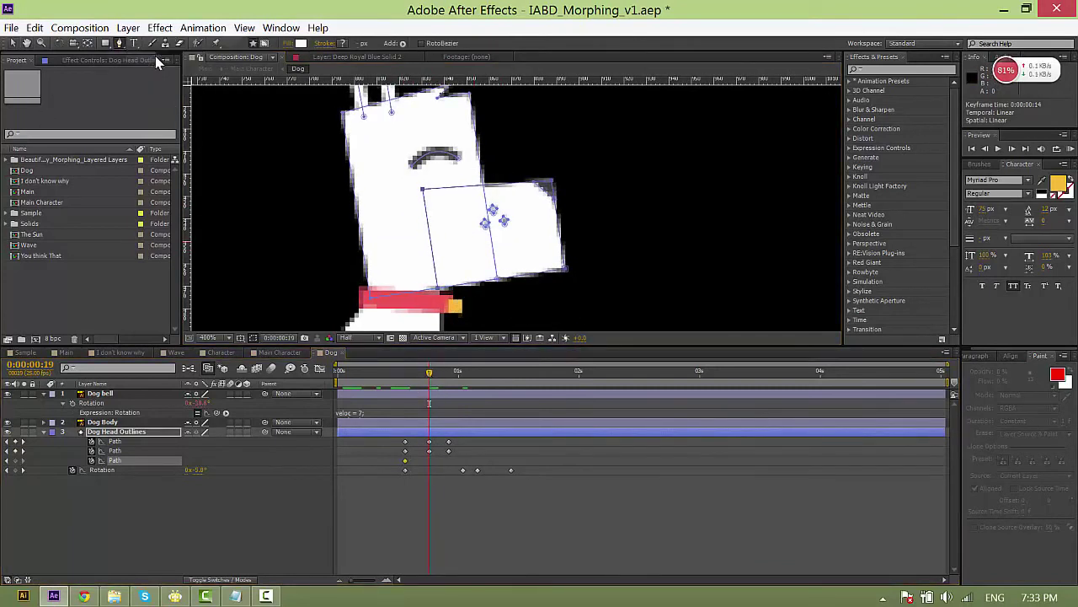
click(541, 273)
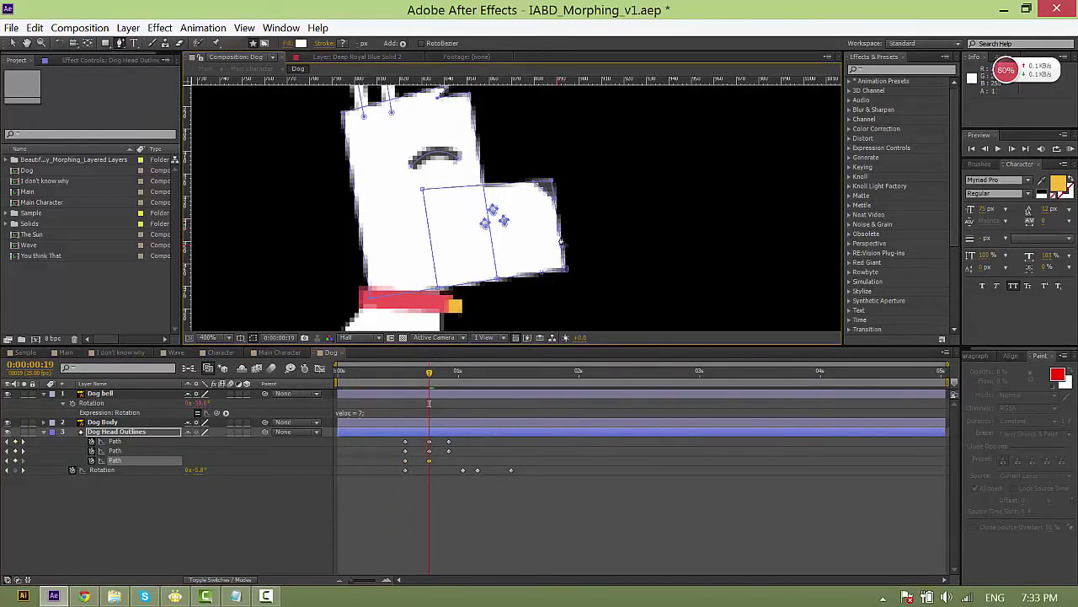
key(v)
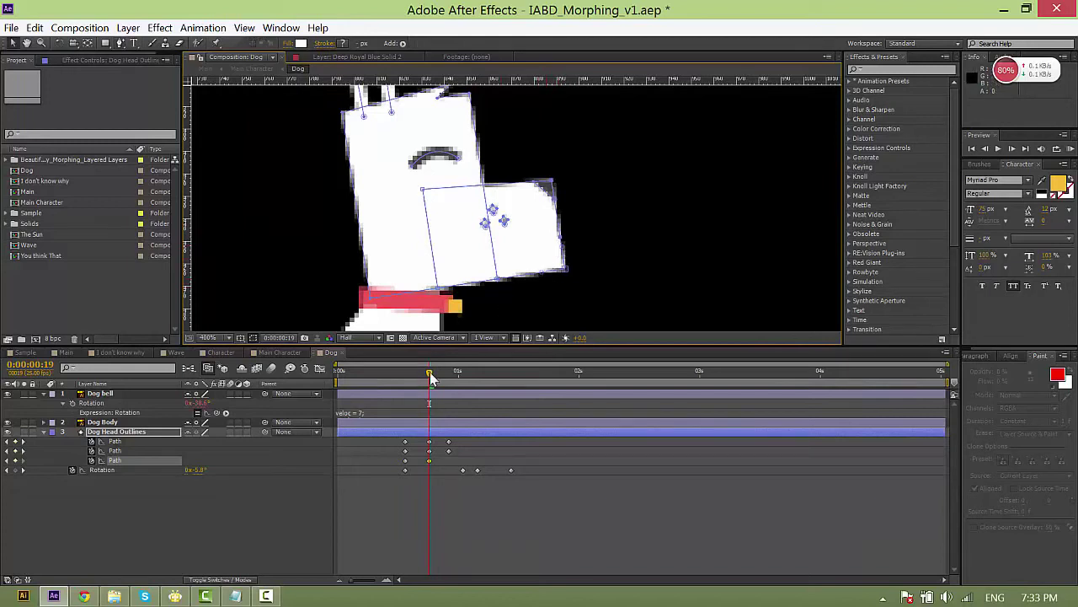
drag(560, 242, 533, 248)
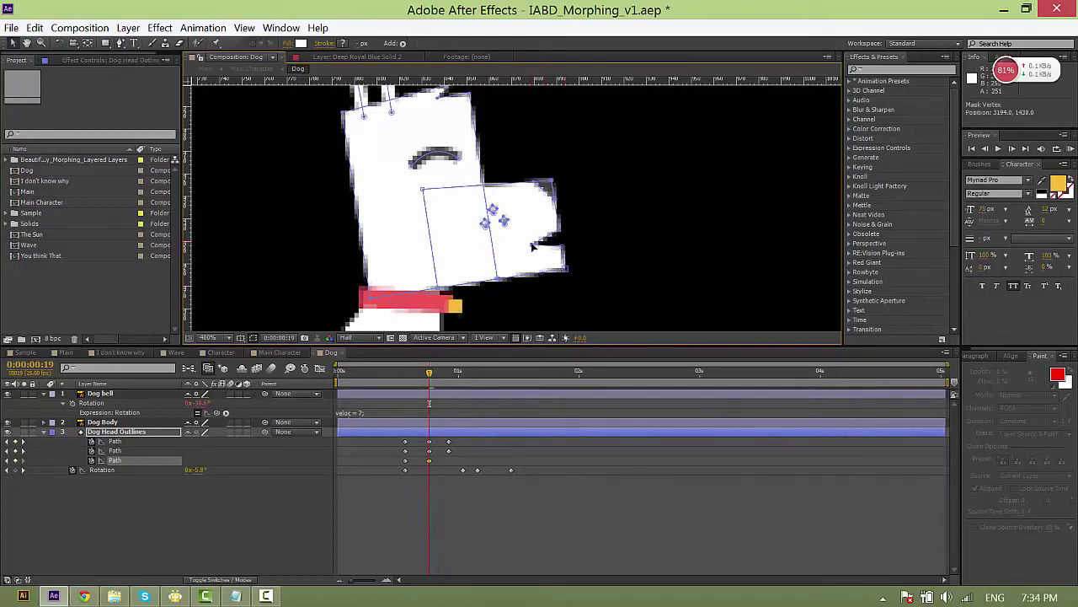
click(549, 275)
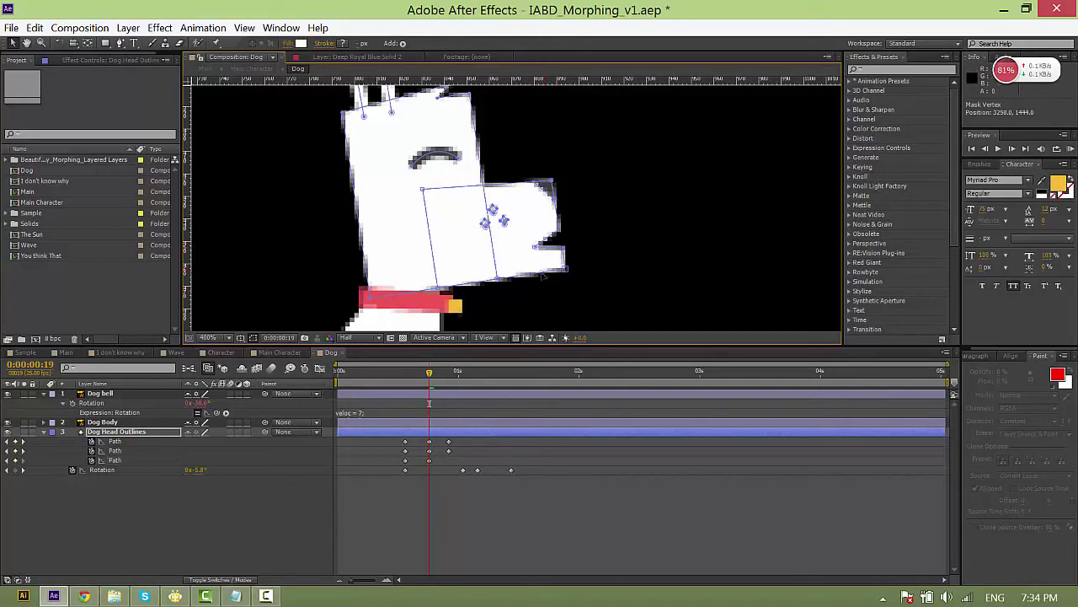
Widen the dog's mouth opening at 0:00:00:23 by moving the snout path's vertices.
drag(429, 379, 448, 378)
drag(563, 259, 564, 240)
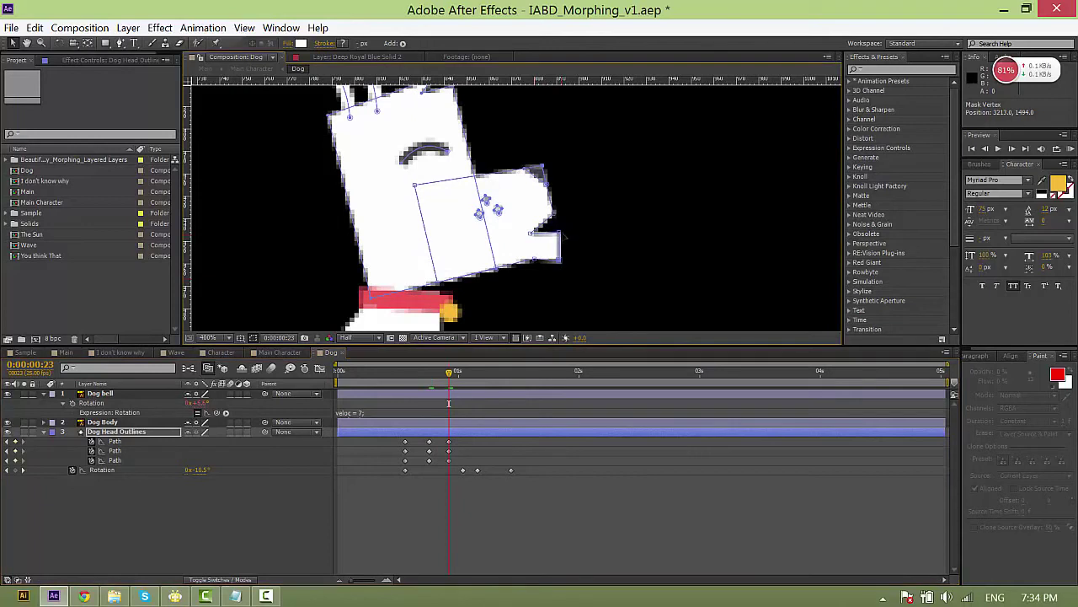
drag(560, 241, 529, 262)
click(469, 444)
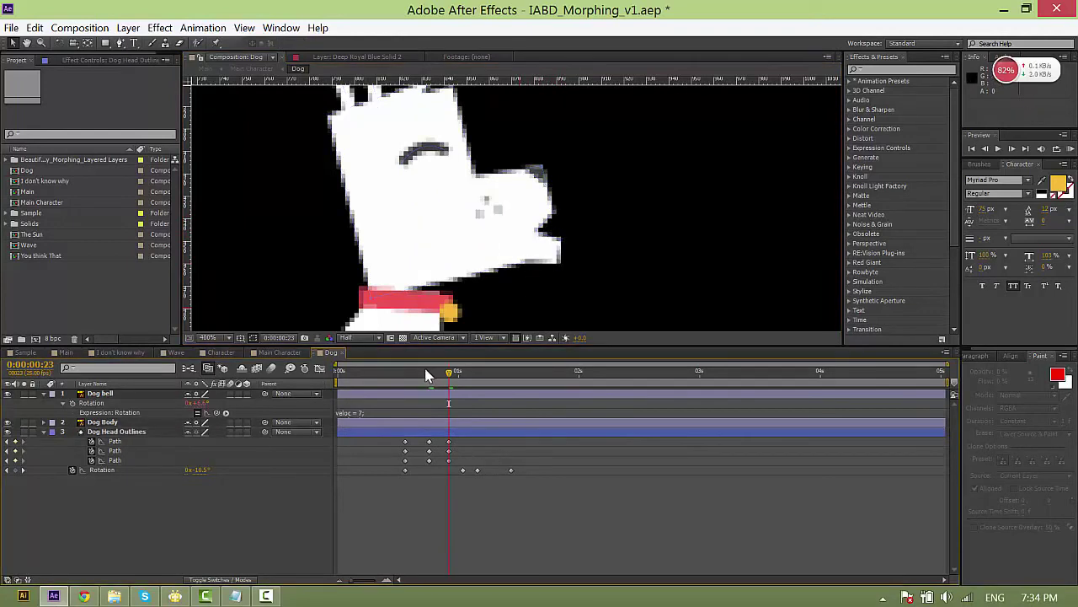
Preview the dog's ear, mouth and head motion from 0:00:00:14.
click(406, 371)
scroll(491, 287, down, 2)
key(space)
key(space)
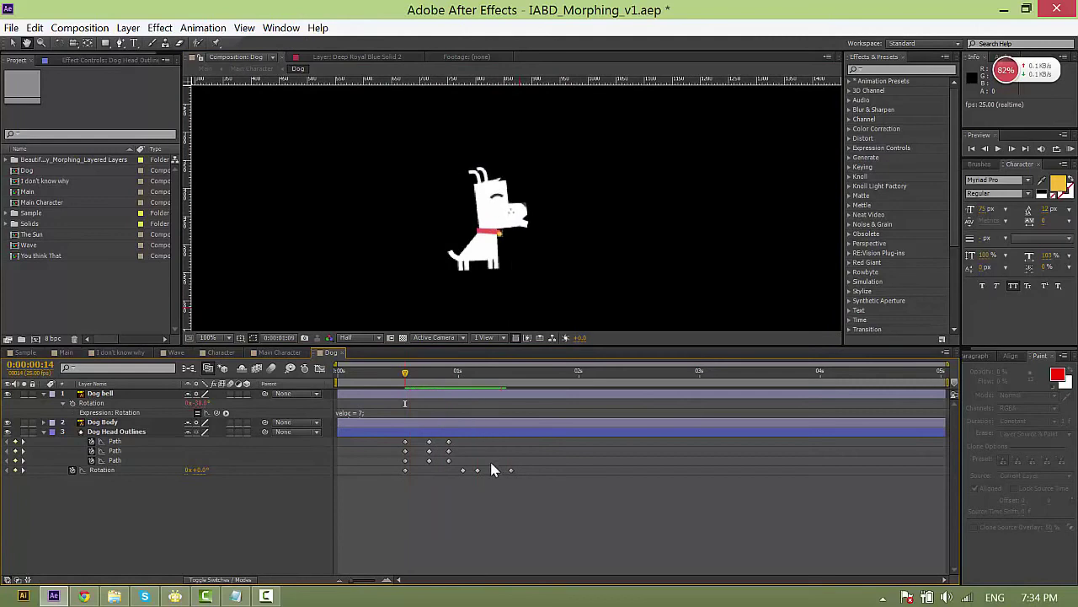
Retime the later Path keyframes to 0:00:00:17 and 0:00:00:20, and the Rotation keyframes to 0:00:00:22, 0:00:01:00 and 0:00:01:04.
scroll(488, 281, up, 2)
drag(423, 441, 501, 473)
drag(433, 439, 483, 477)
click(475, 458)
Copy the three Path keyframes at 0:00:00:20 to 0:00:01:00.
scroll(553, 263, up, 2)
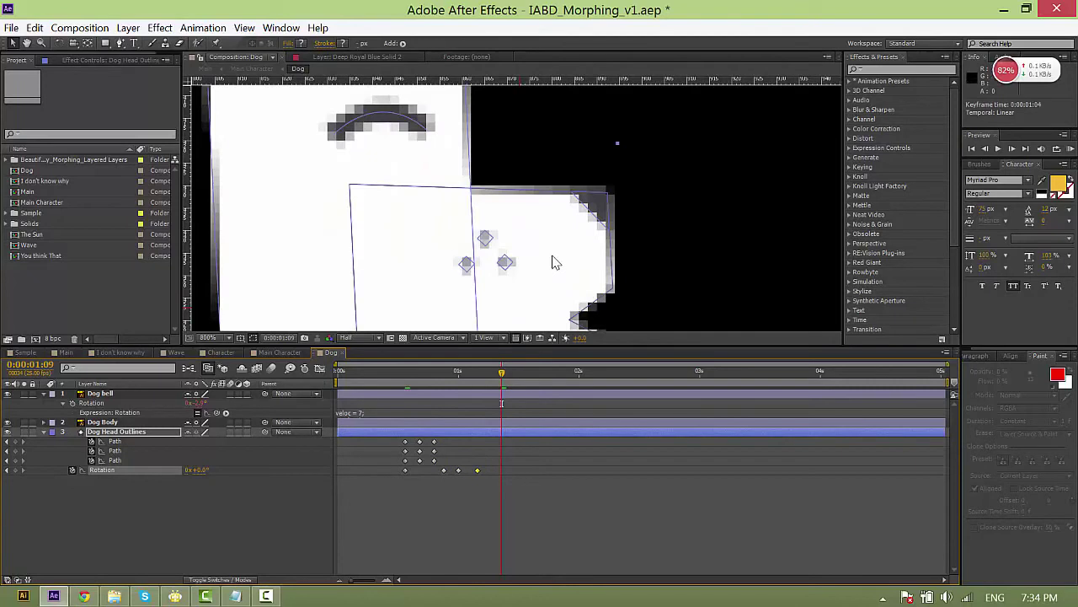
scroll(552, 210, down, 1)
drag(552, 209, 572, 243)
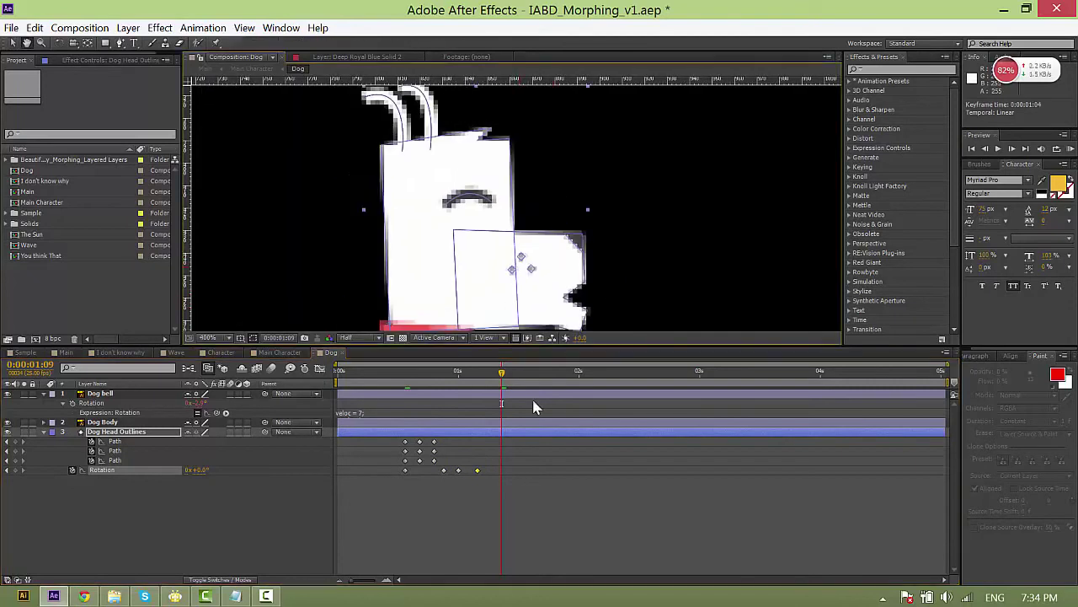
click(460, 377)
drag(424, 441, 435, 461)
key(ctrl+c)
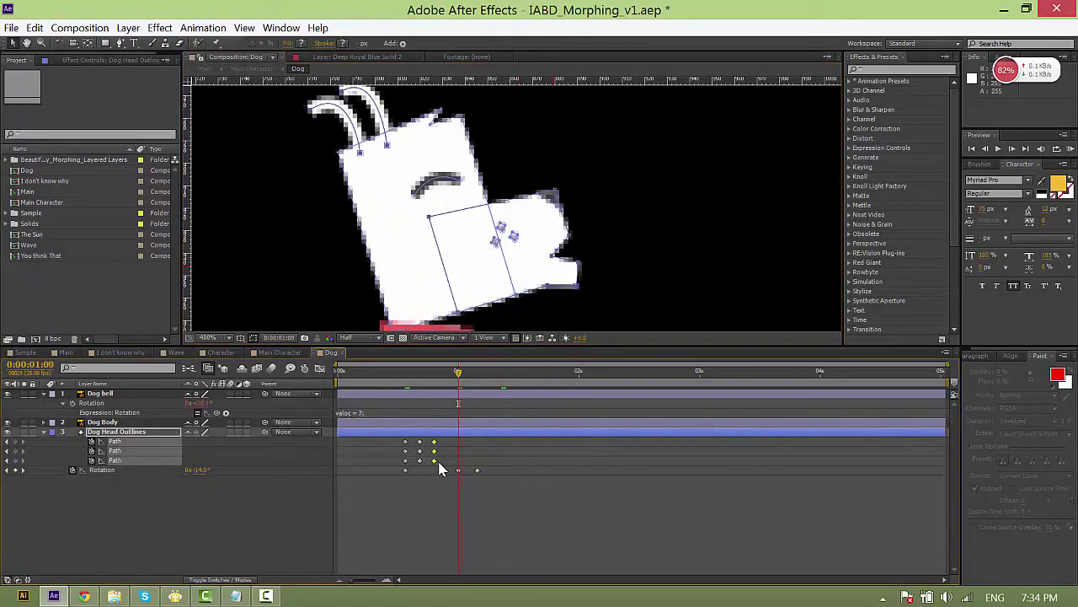
key(ctrl+v)
Copy the three starting Path keyframes from 0:00:00:14 to 0:00:01:04.
click(472, 372)
drag(474, 381, 477, 382)
drag(393, 440, 412, 460)
key(ctrl+c)
key(ctrl+v)
Copy the three in-between Path keyframes from 0:00:00:17 to 0:00:01:02.
mouse_move(459, 379)
mouse_down()
mouse_move(477, 387)
mouse_move(466, 394)
mouse_up()
mouse_move(409, 439)
mouse_down()
mouse_move(429, 472)
mouse_move(397, 444)
mouse_up()
key(ctrl+c)
key(ctrl+v)
Apply Easy Ease to all of the dog head's Path and Rotation keyframes.
right_click(407, 443)
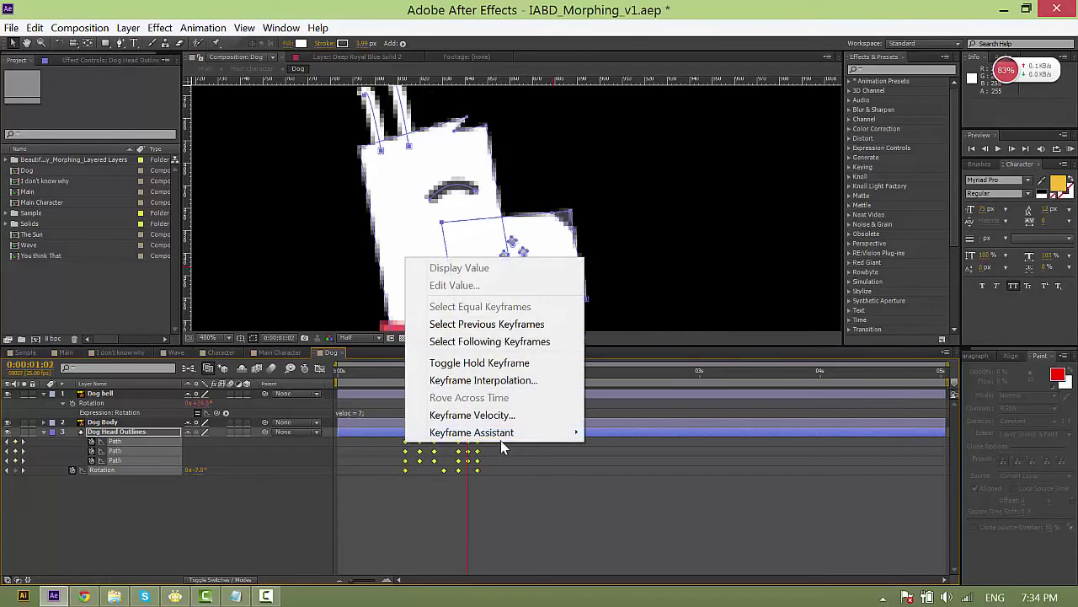
mouse_move(501, 447)
click(636, 464)
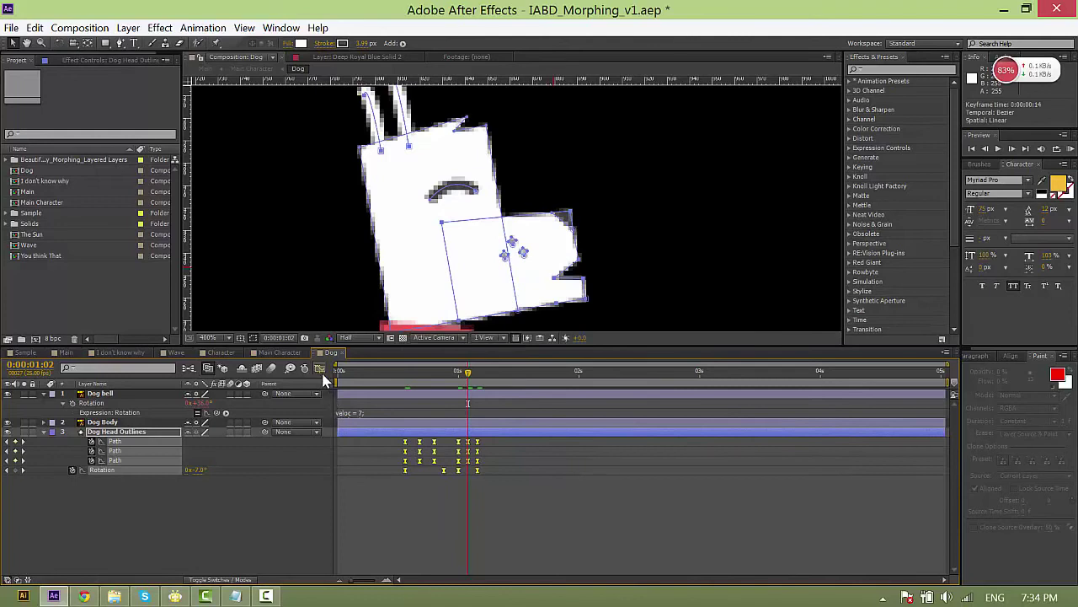
Adjust the easing handles of the selected Path and Rotation keyframes in the Graph Editor.
click(320, 370)
drag(378, 488, 573, 517)
drag(357, 579, 378, 583)
drag(468, 500, 529, 505)
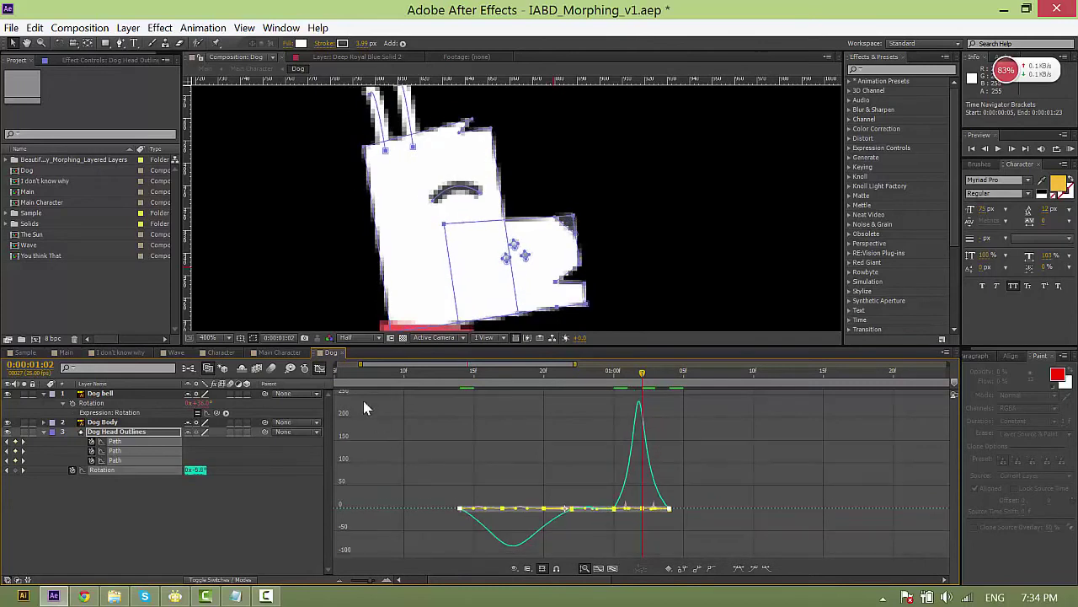
click(321, 369)
Preview the eased dog animation from 0:00:00:14 and check the pose at 0:00:00:18.
click(460, 371)
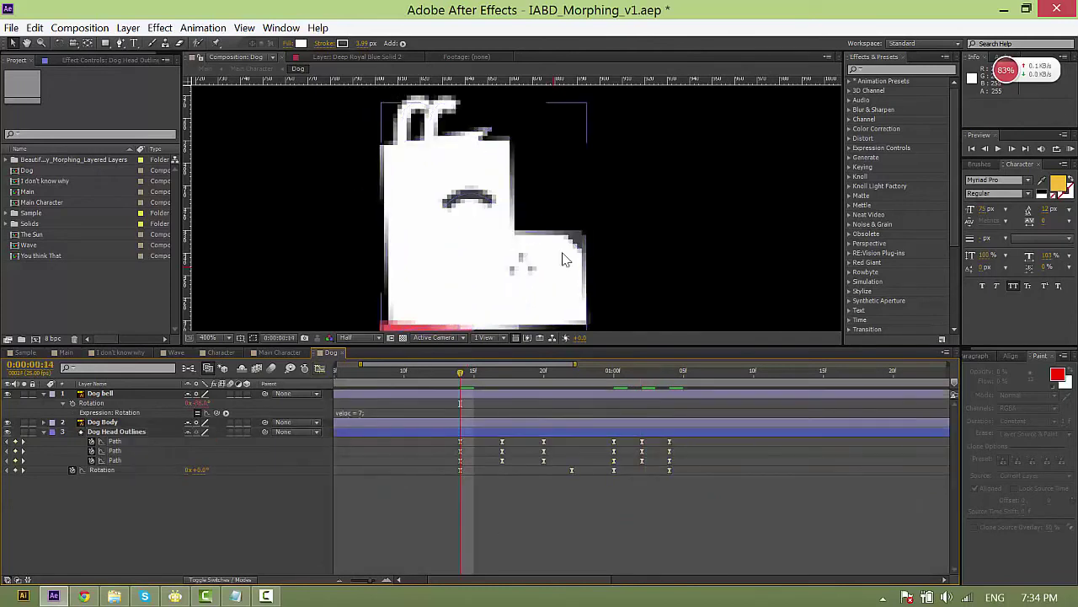
scroll(573, 240, down, 2)
scroll(576, 239, down, 2)
key(space)
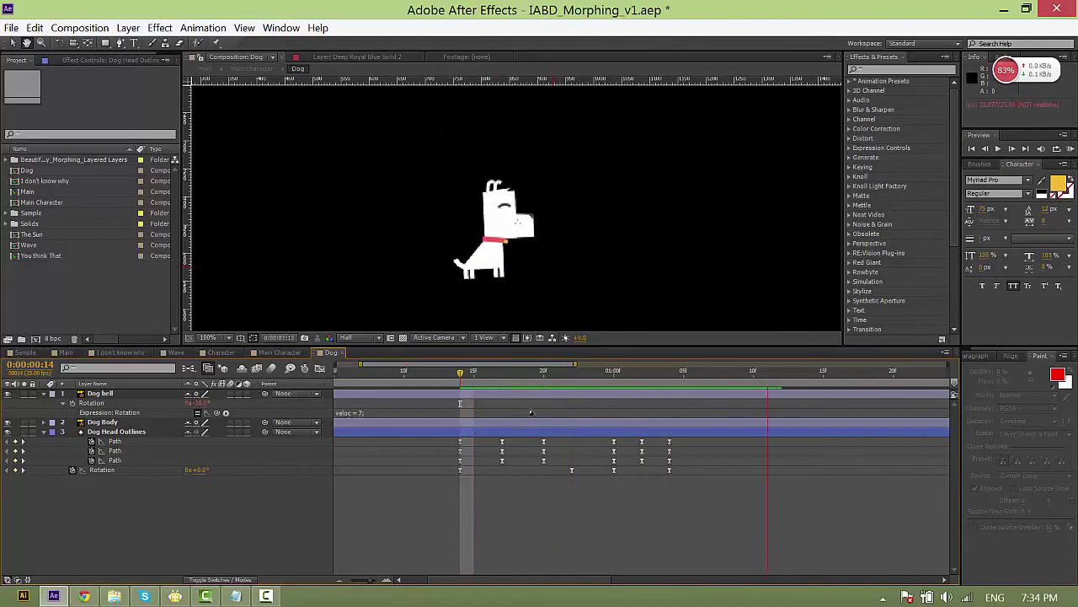
click(465, 376)
key(space)
click(463, 376)
drag(462, 375, 516, 376)
Retime the closing Path keyframes to 0:00:00:24, 0:00:01:01 and 0:00:01:03, and the Rotation keyframes to 0:00:00:20, 0:00:00:24 and 0:00:01:03.
drag(486, 439, 671, 483)
click(568, 484)
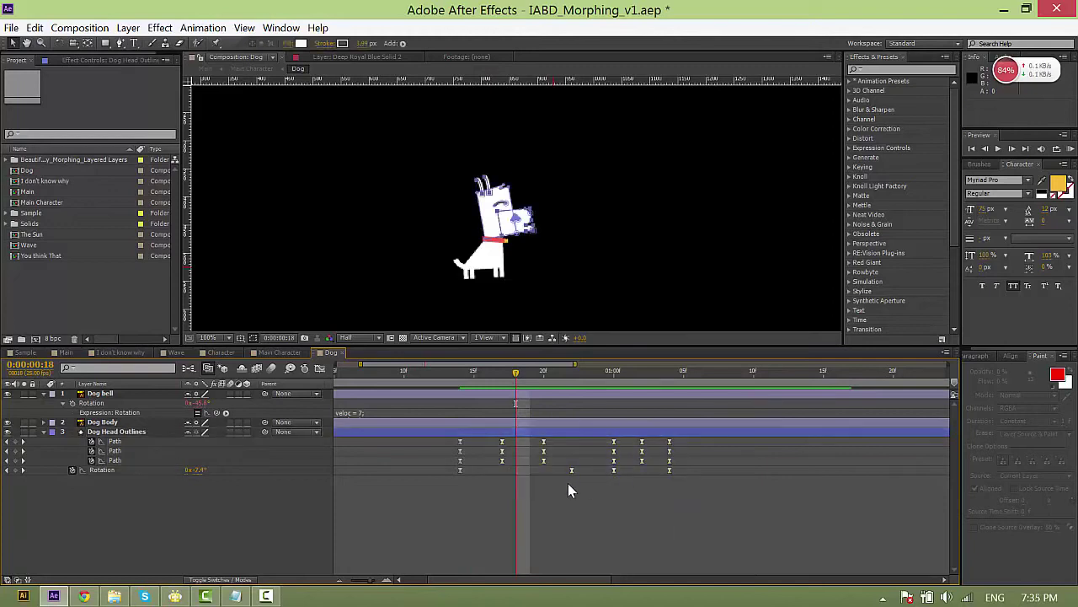
drag(566, 441, 654, 478)
drag(641, 471, 656, 474)
click(587, 476)
Preview the retimed bark from 0:00:00:14 and show a longer span of the timeline.
click(460, 373)
key(space)
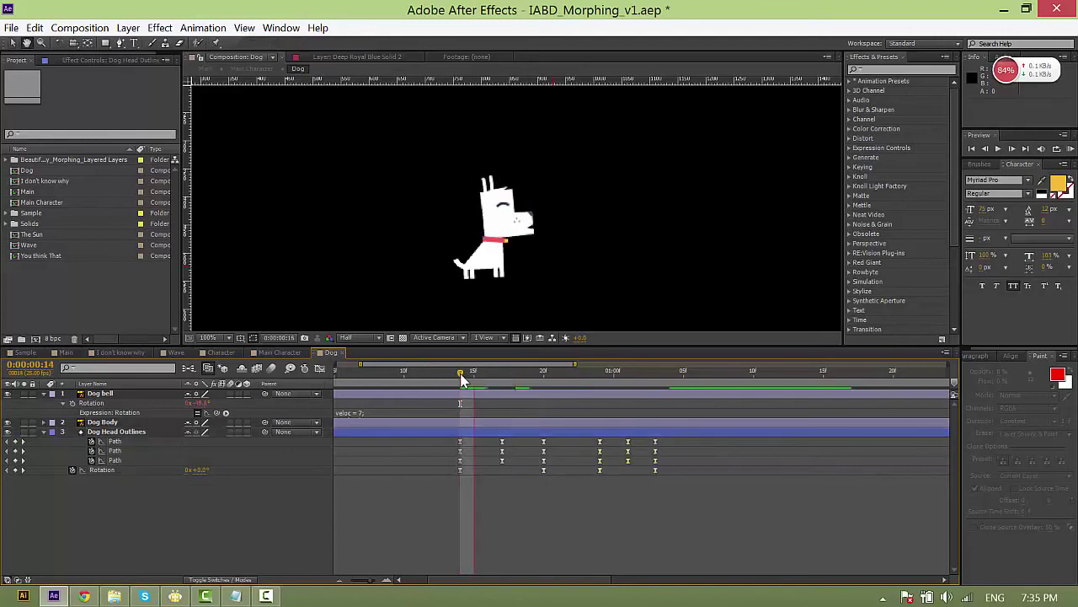
key(space)
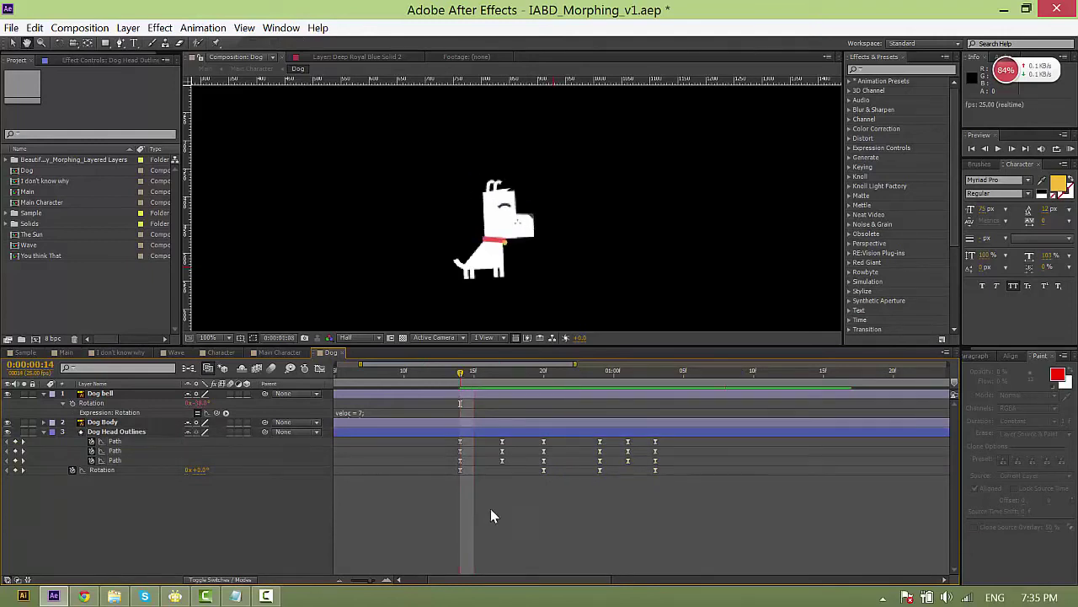
key(space)
drag(369, 587, 360, 578)
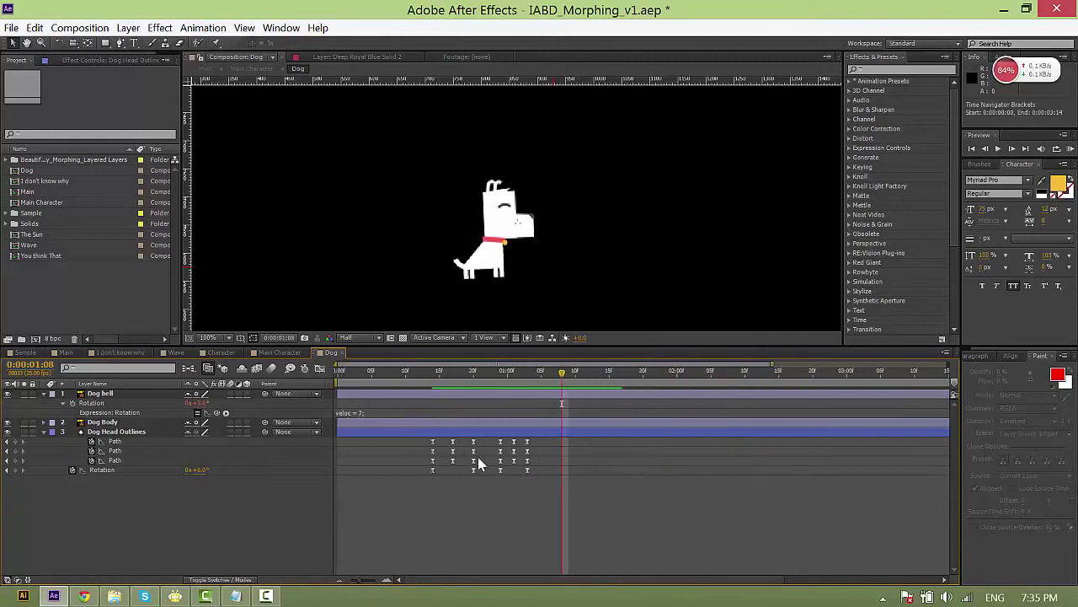
Paste a copy of the Dog Head Outlines Path and Rotation keyframes at 0:00:01:13 and preview the repeated bark.
drag(561, 372, 595, 371)
drag(419, 435, 548, 506)
key(ctrl+v)
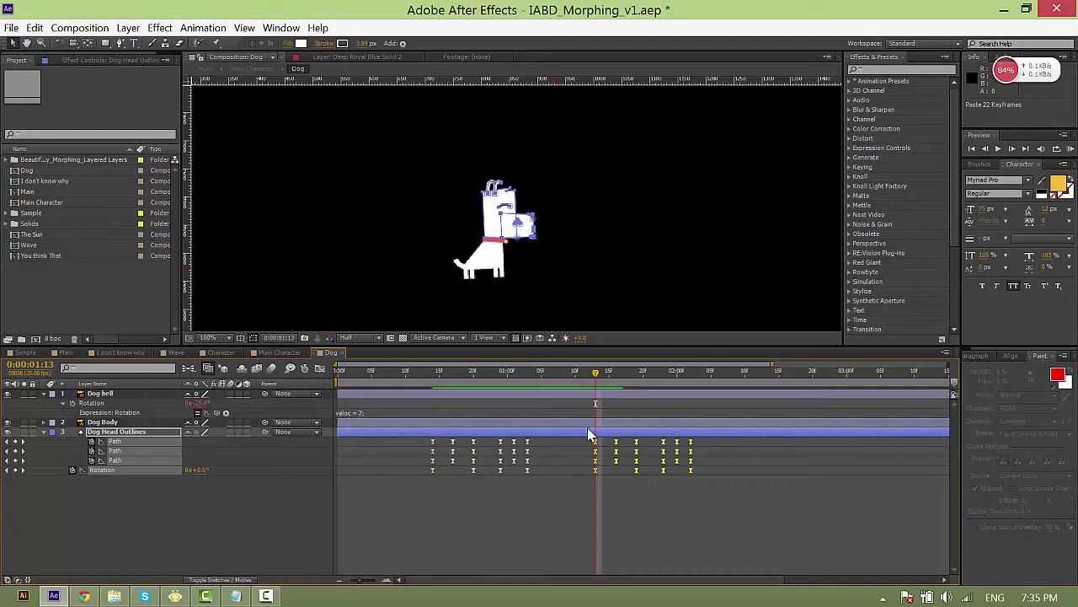
click(488, 373)
click(528, 484)
key(space)
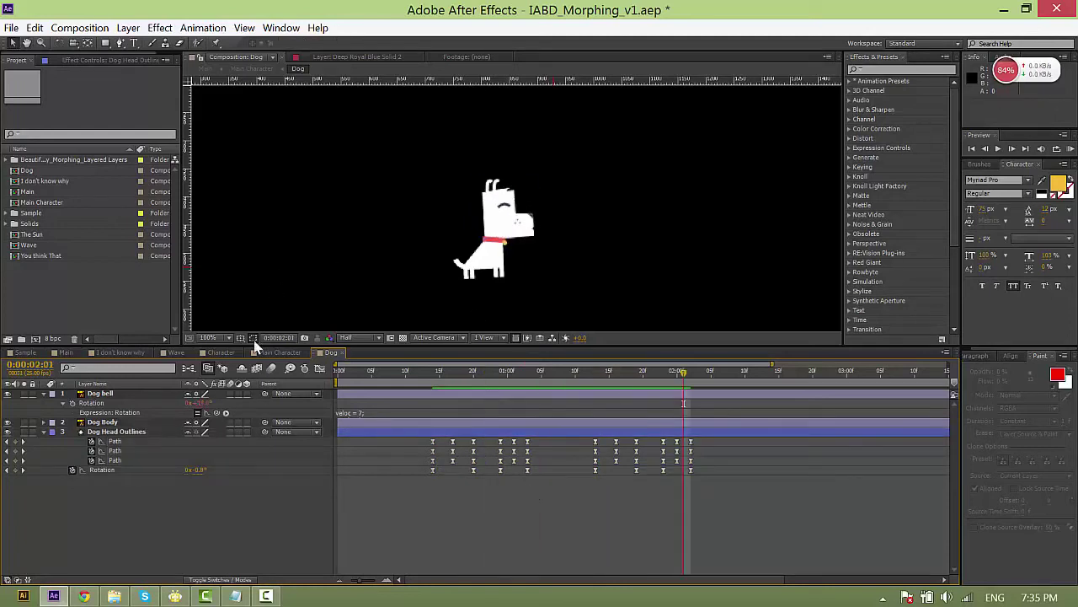
In the Main Character composition, make the Dog layer visible and place it between the Car Controller and Car seat layers.
click(278, 352)
key(comma)
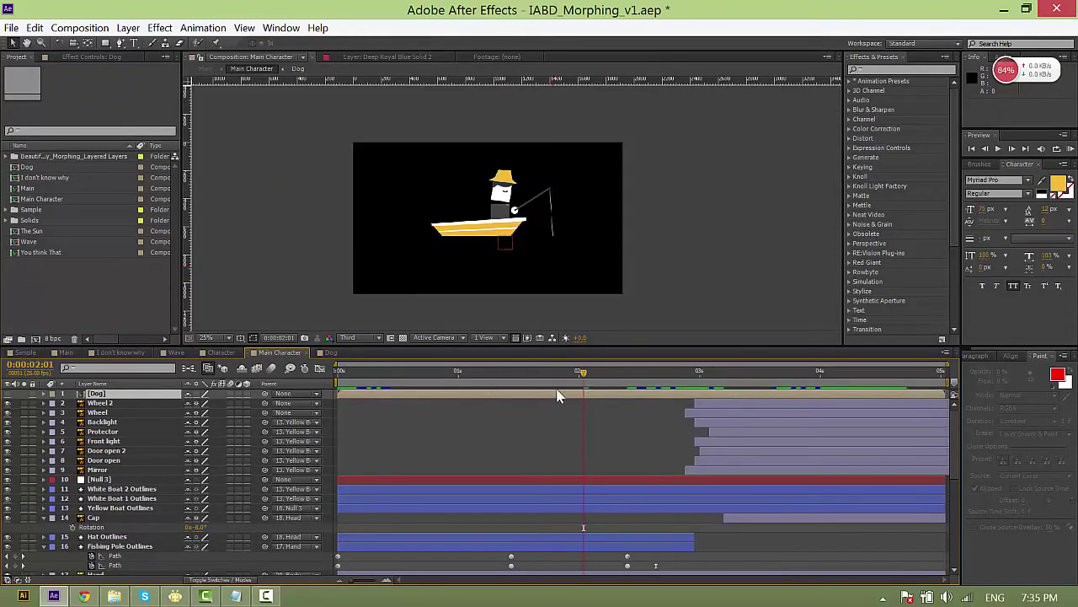
click(8, 393)
drag(96, 393, 144, 572)
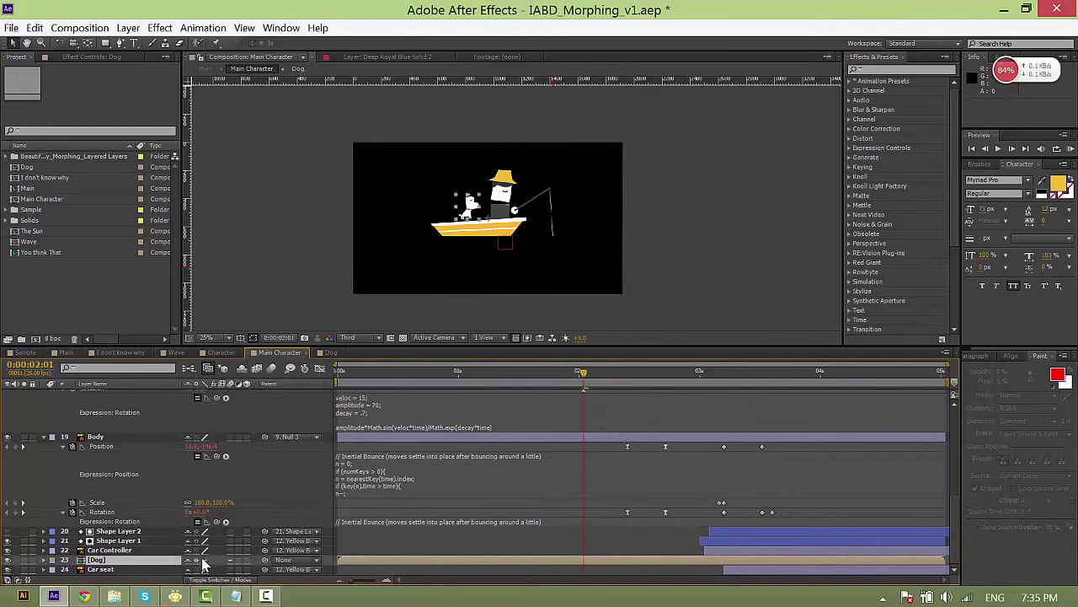
scroll(193, 500, up, 2)
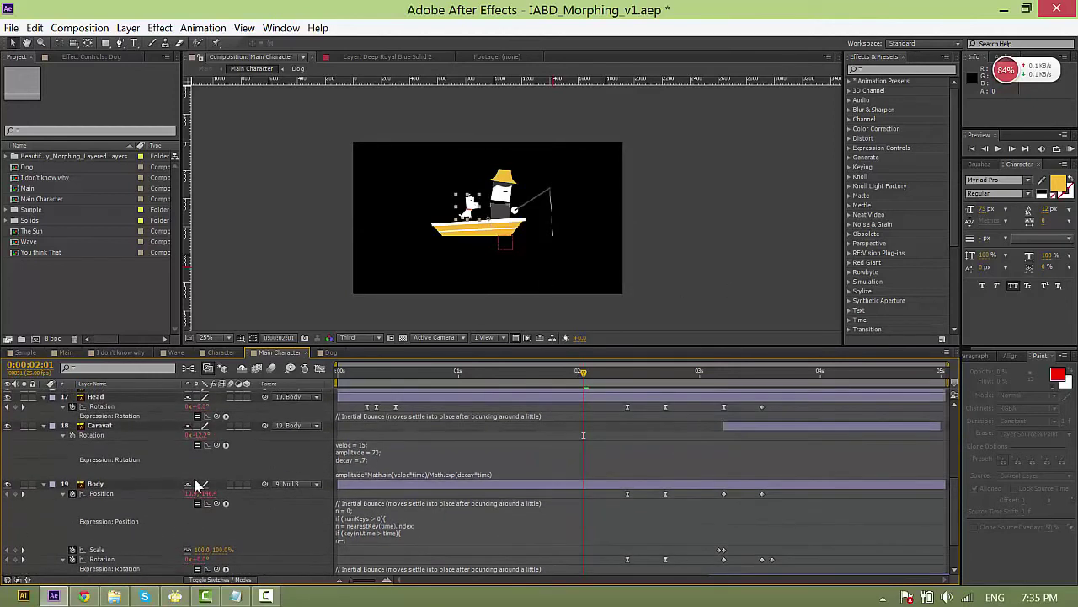
scroll(200, 491, up, 4)
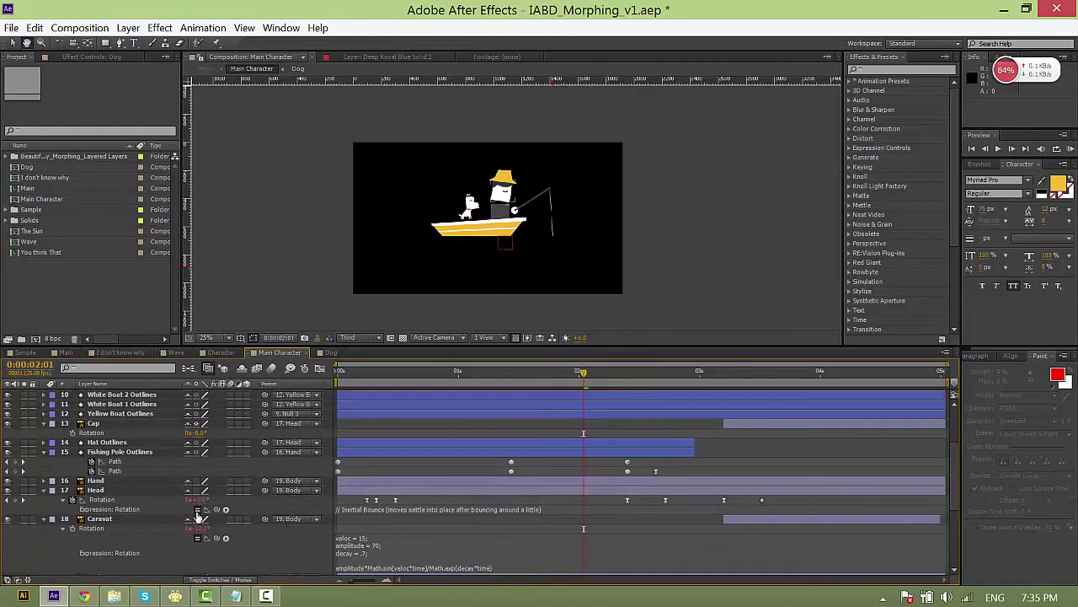
scroll(218, 511, up, 4)
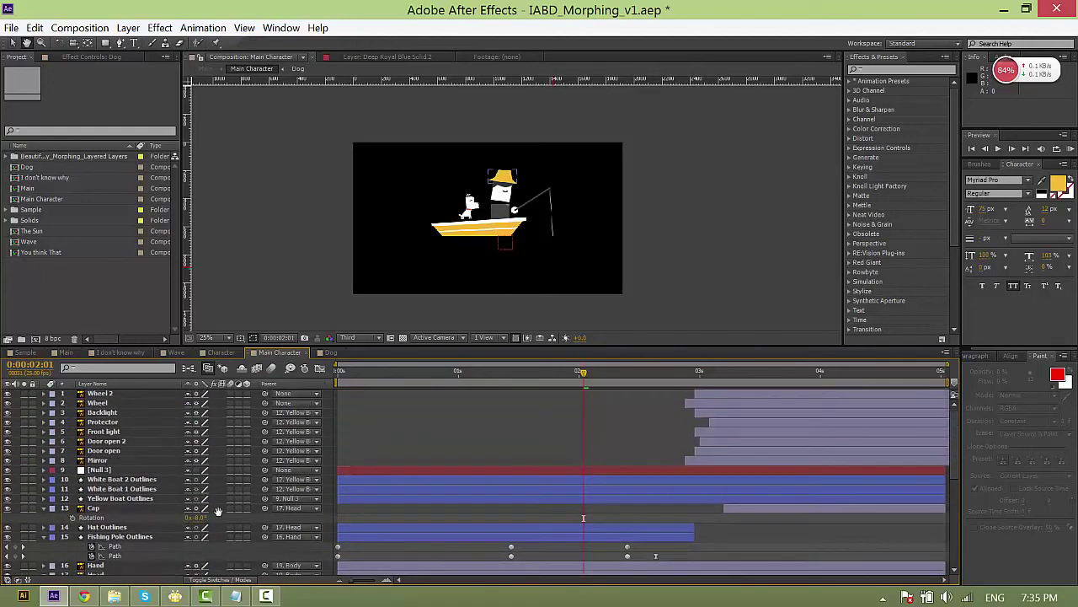
scroll(226, 543, down, 15)
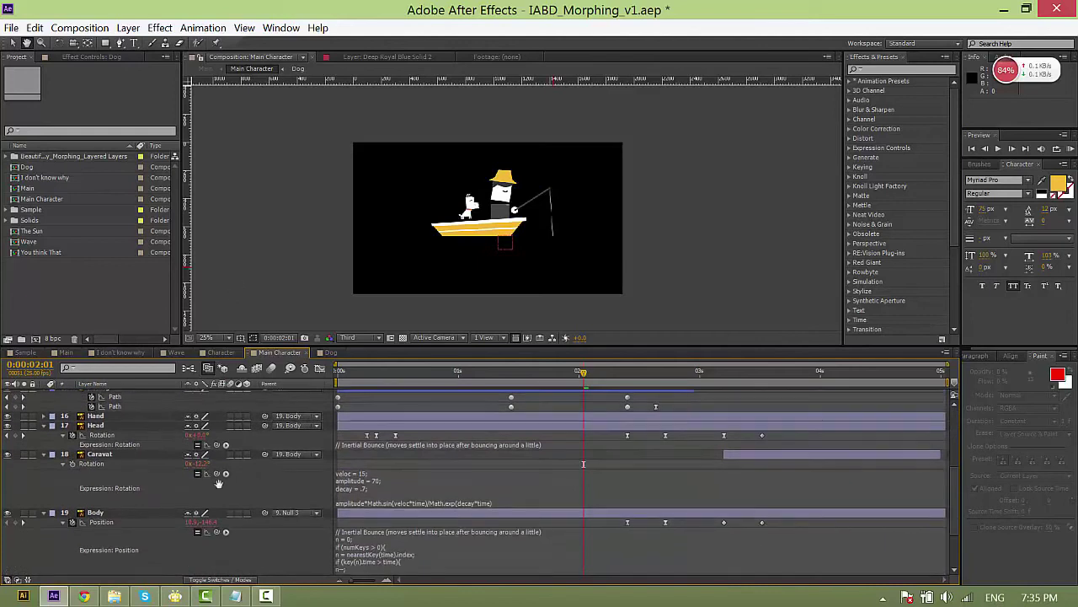
scroll(118, 448, up, 4)
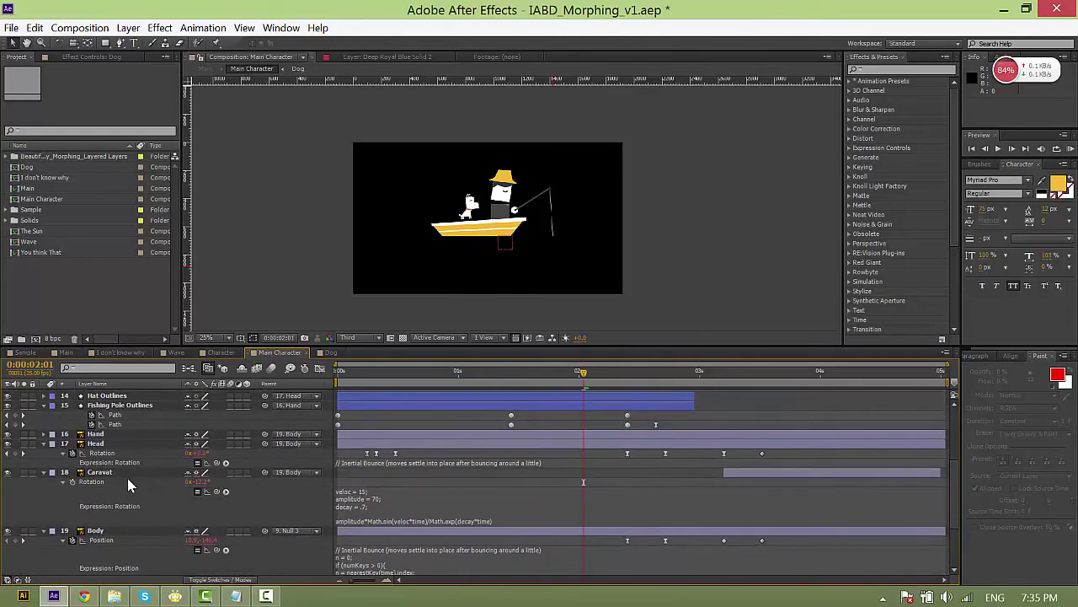
scroll(552, 278, up, 2)
Shift the Dog layer to start at 0:00:03:01 and add a Position keyframe at 0:00:03:16.
drag(613, 383, 778, 397)
scroll(720, 542, down, 4)
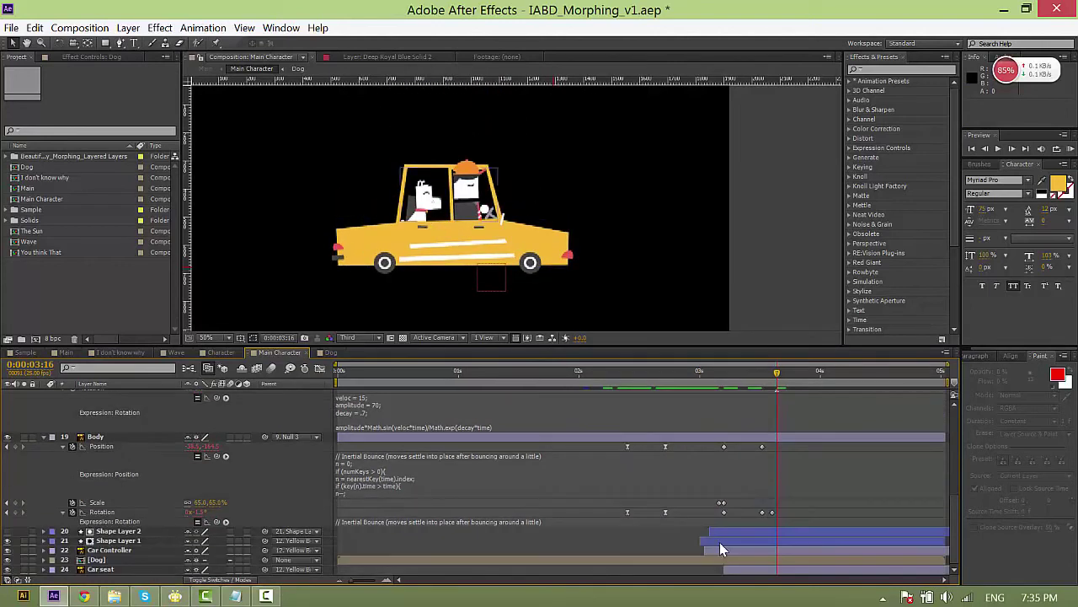
click(697, 560)
drag(361, 560, 741, 573)
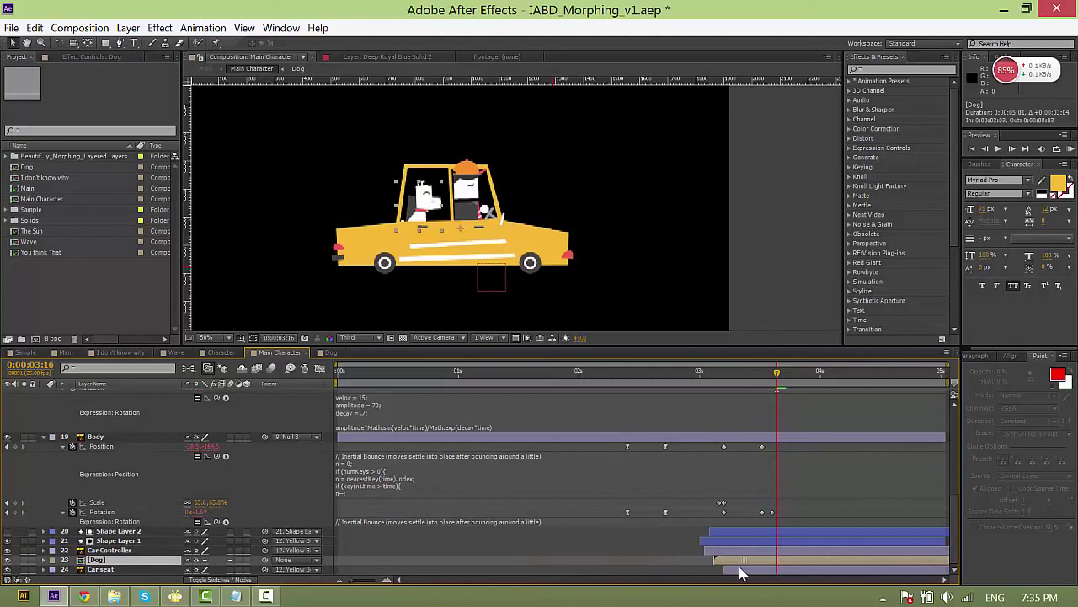
key(p)
drag(771, 383, 704, 388)
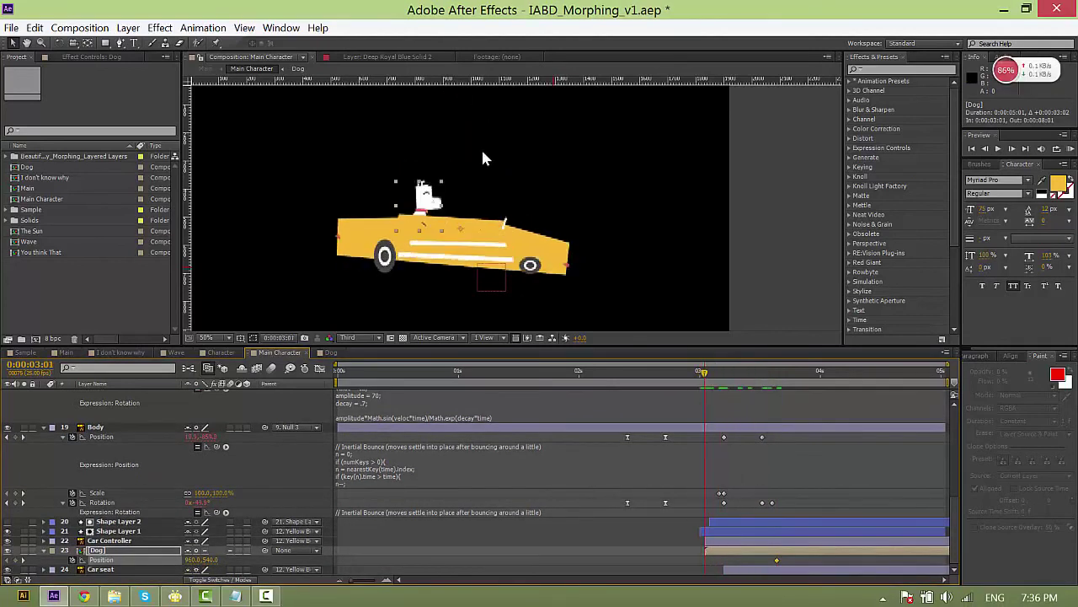
Move the Dog layer's anchor point to the base of the dog at 0:00:03:16.
scroll(584, 292, up, 2)
drag(755, 386, 775, 383)
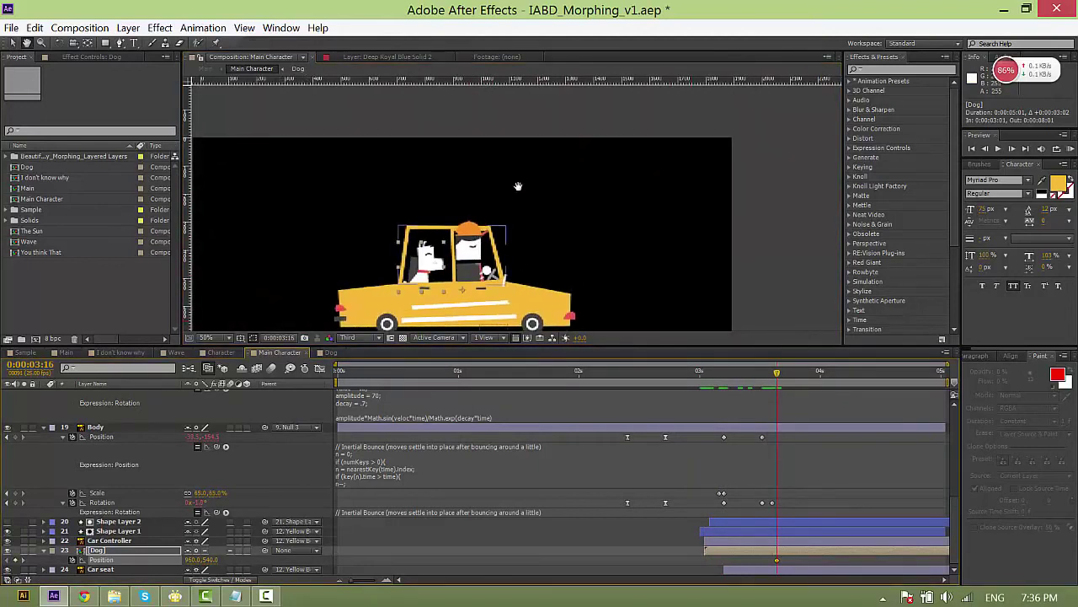
scroll(489, 269, up, 2)
drag(497, 261, 412, 252)
key(v)
Keyframe the dog's Position at 0:00:03:01 straight above the frame, at about 812, -53.
drag(721, 375, 704, 375)
scroll(539, 197, down, 2)
drag(472, 230, 465, 120)
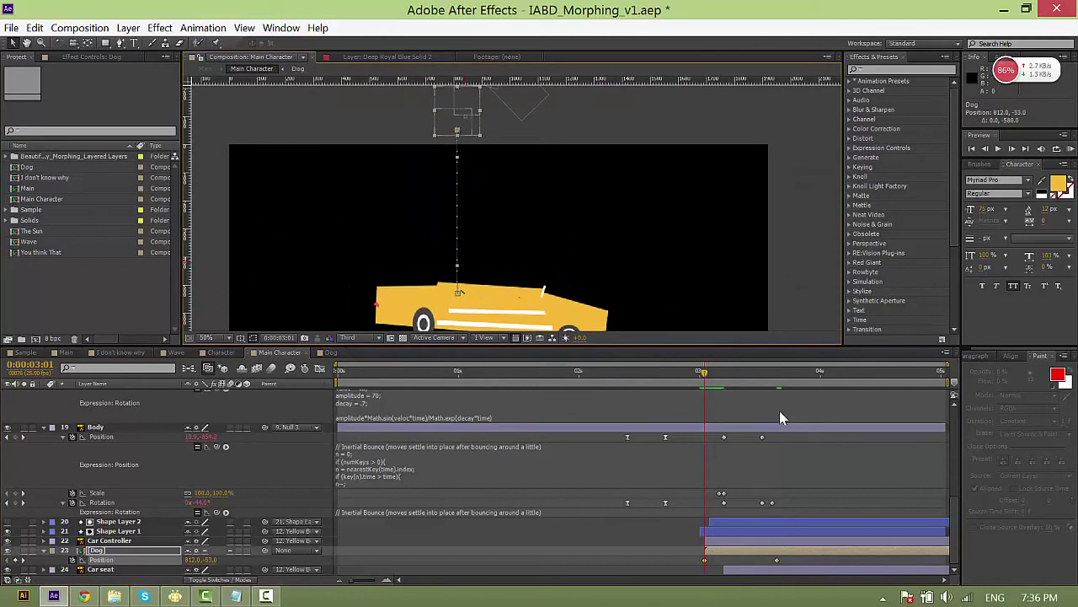
Keyframe the Dog layer's Rotation from -19° at 0:00:03:01 to 0° at 0:00:03:08.
key(shift+r)
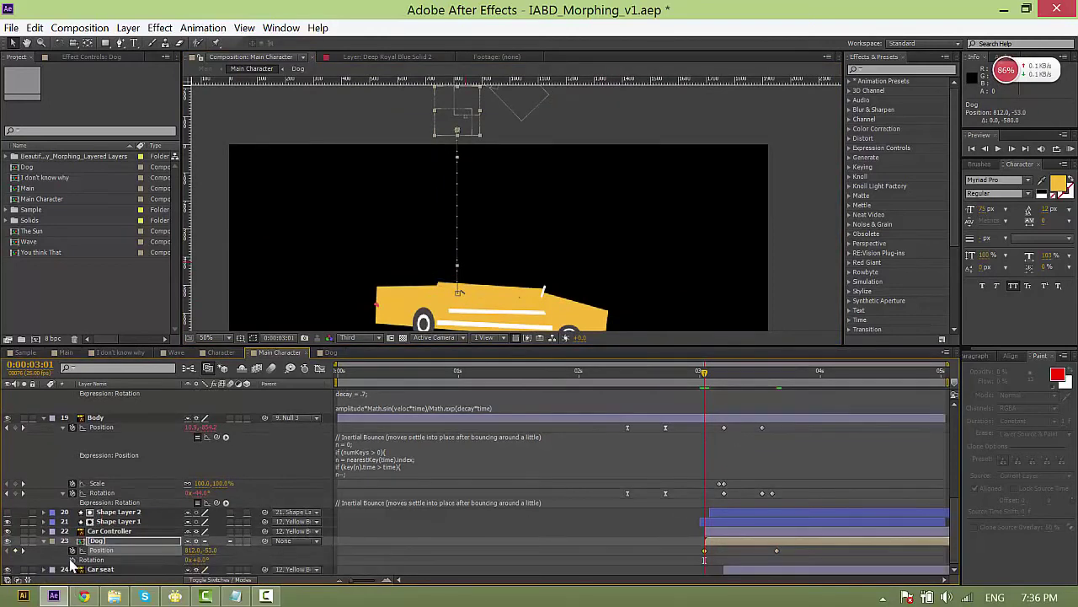
click(73, 560)
drag(704, 560, 738, 559)
drag(201, 565, 186, 564)
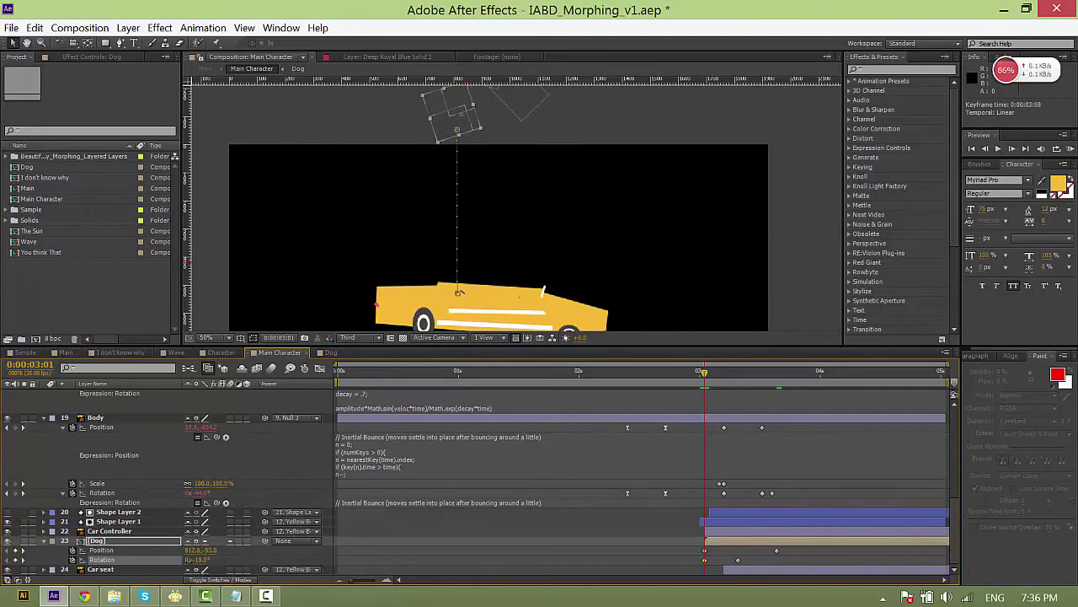
click(436, 544)
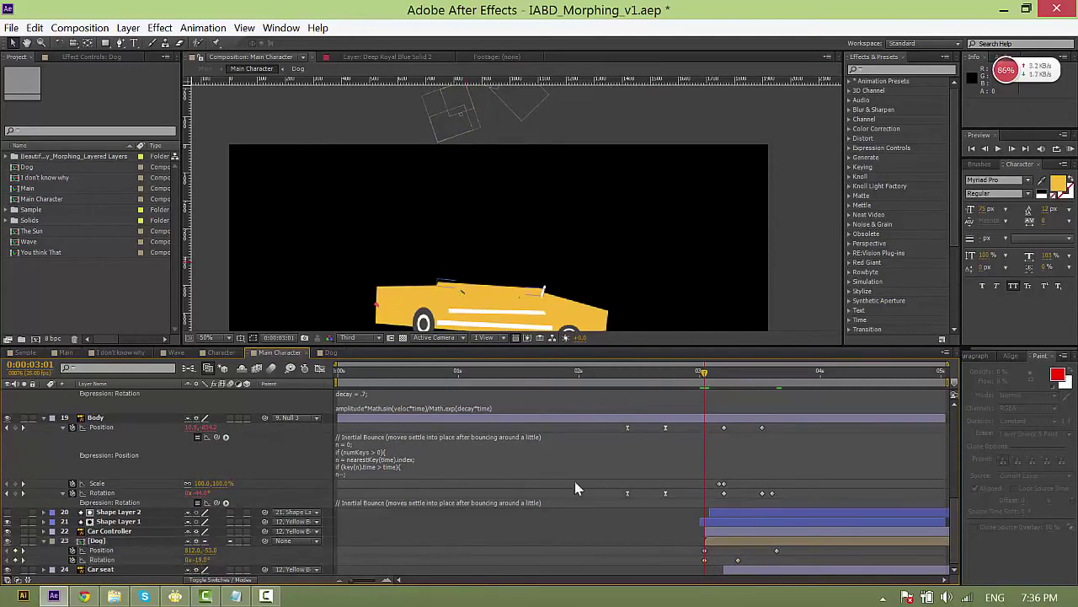
Switch to the Kinetic Expression file in Notepad, set amp to .02 and copy the whole Inertial Bounce expression.
click(236, 596)
click(531, 388)
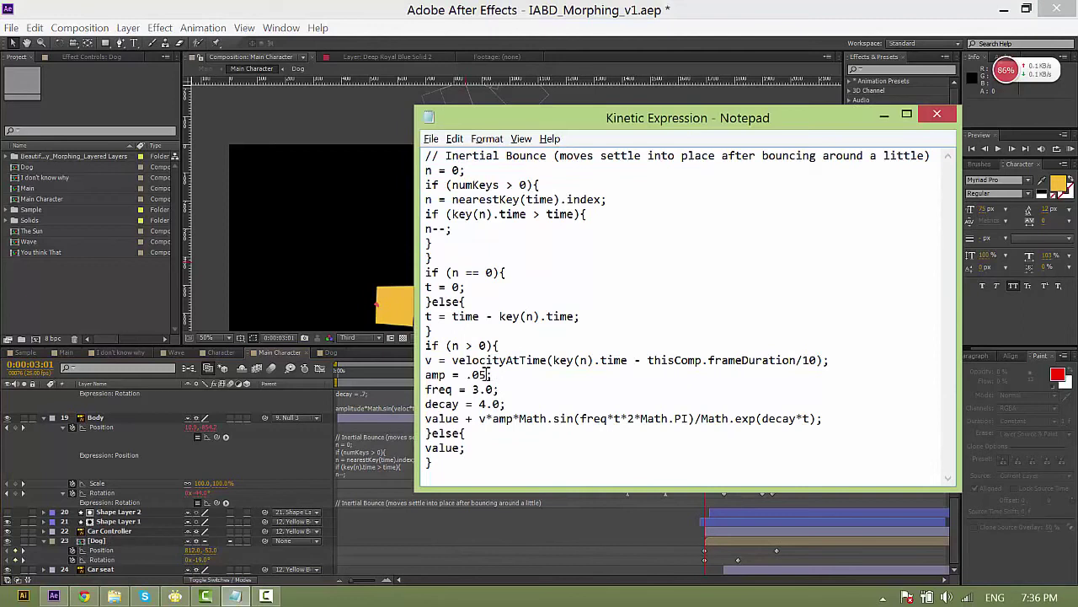
key(ctrl+a)
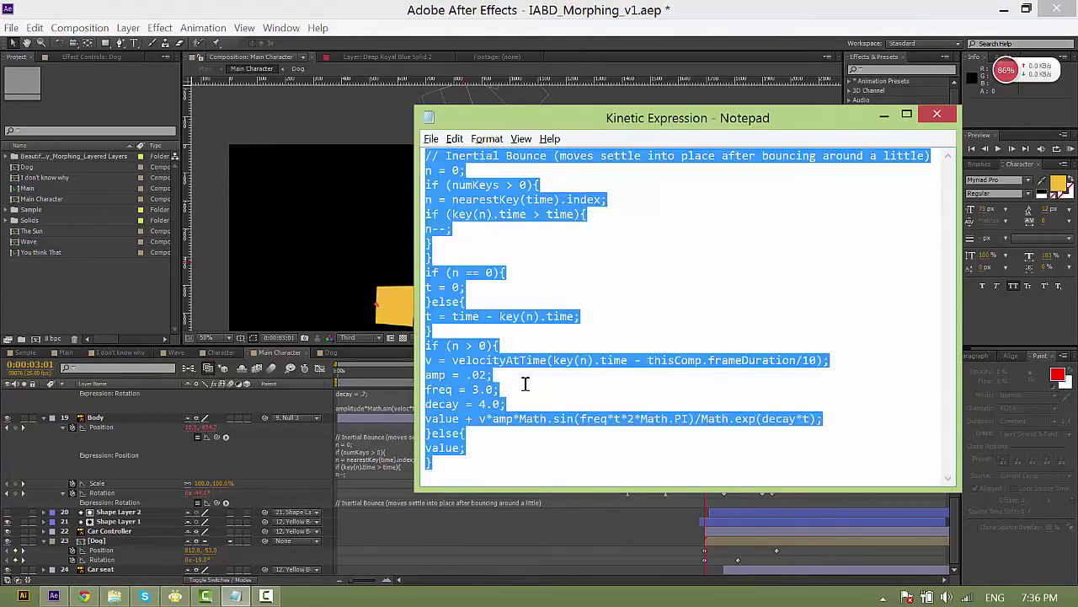
Back in After Effects, apply the copied Inertial Bounce expression to the Dog layer's Position and Rotation, and preview the drop.
click(124, 540)
alt+click(71, 549)
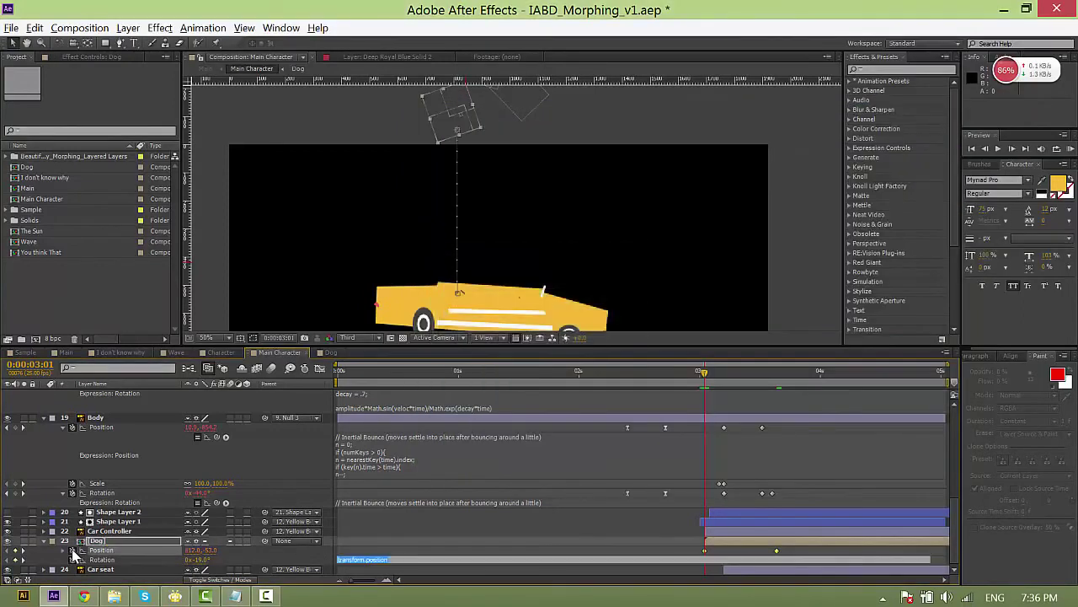
key(ctrl+v)
alt+click(72, 569)
key(ctrl+v)
key(space)
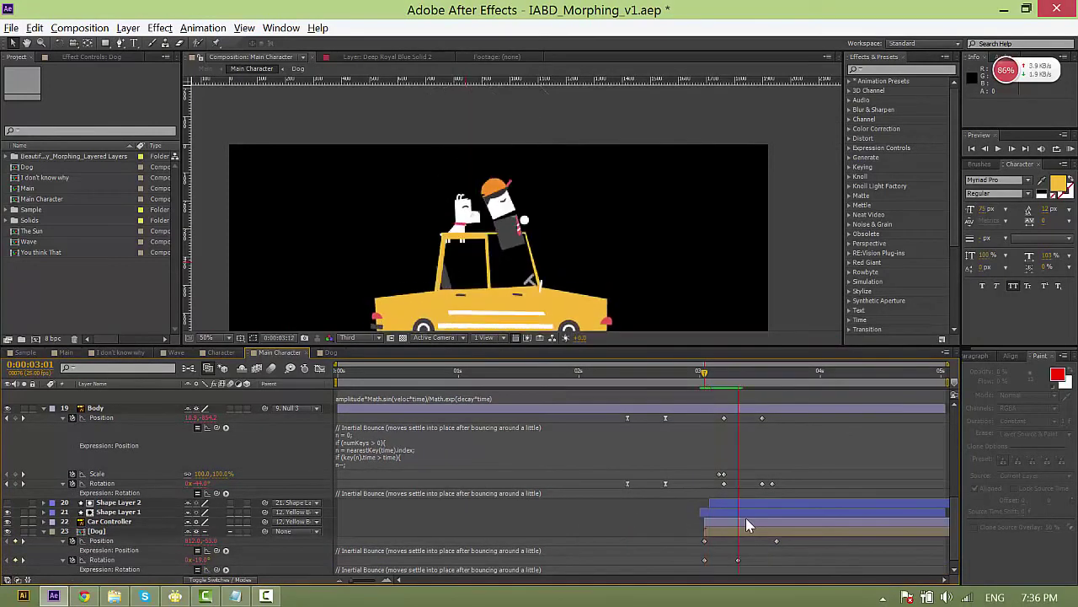
Retime the Dog layer's closing Position keyframe to 0:00:03:08 and preview the dog dropping into the car.
drag(776, 540, 734, 542)
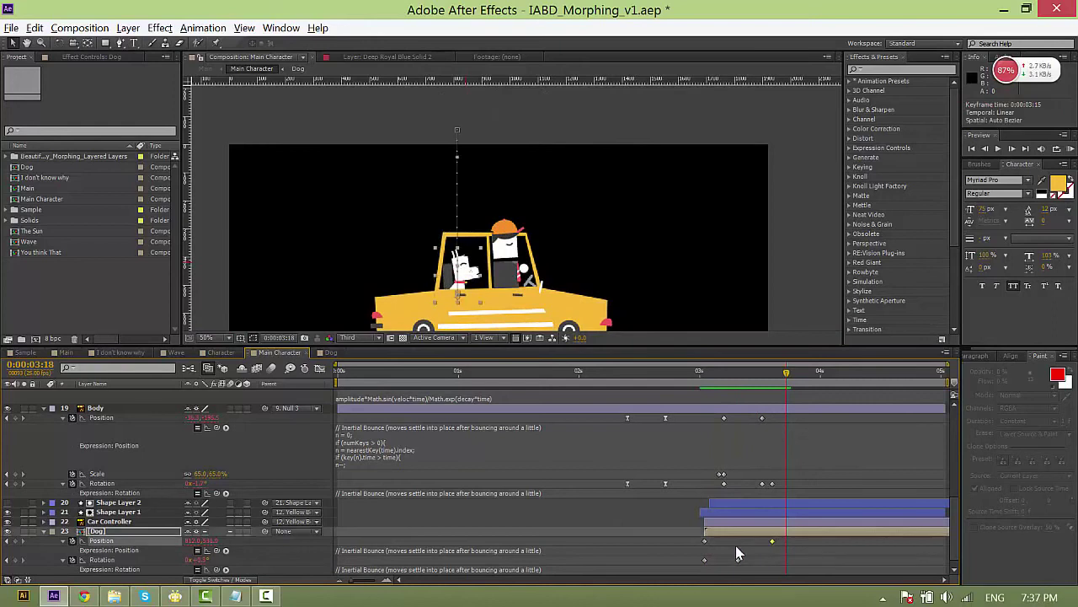
click(702, 375)
key(space)
key(space)
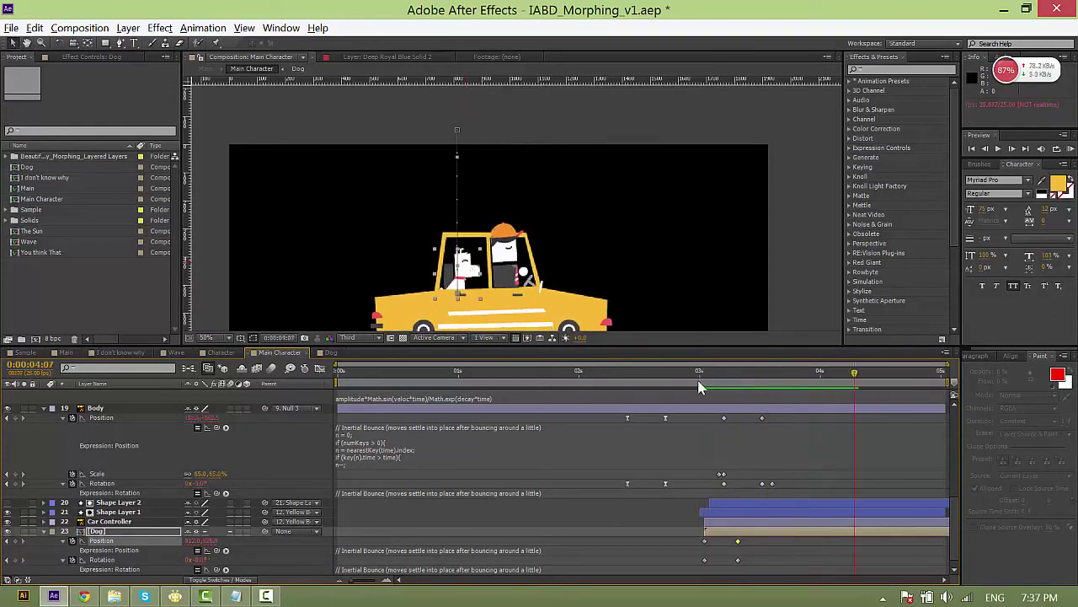
click(696, 377)
key(space)
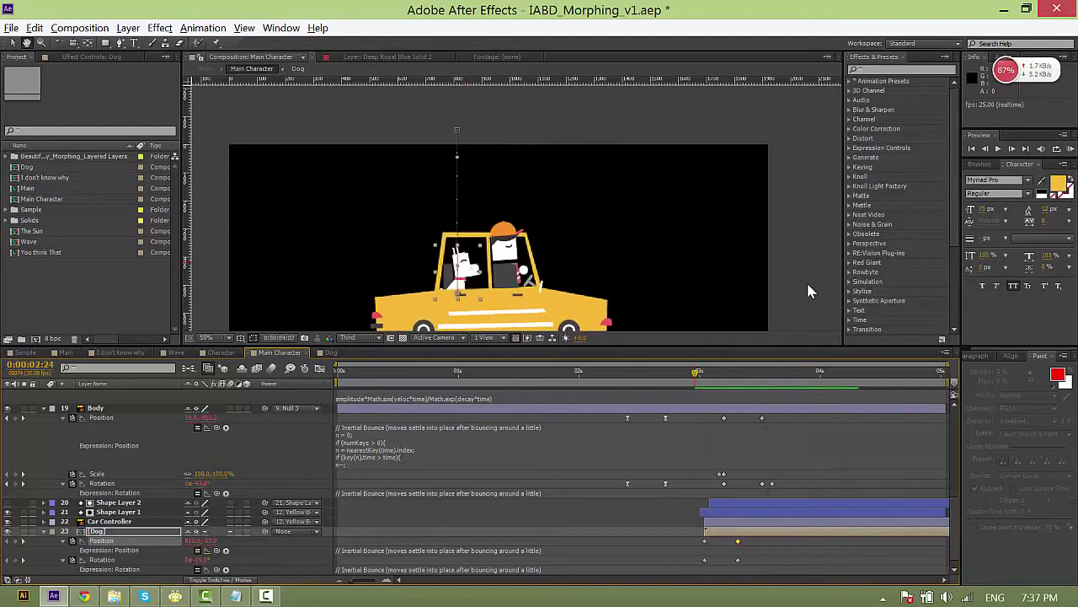
click(806, 281)
scroll(747, 273, down, 1)
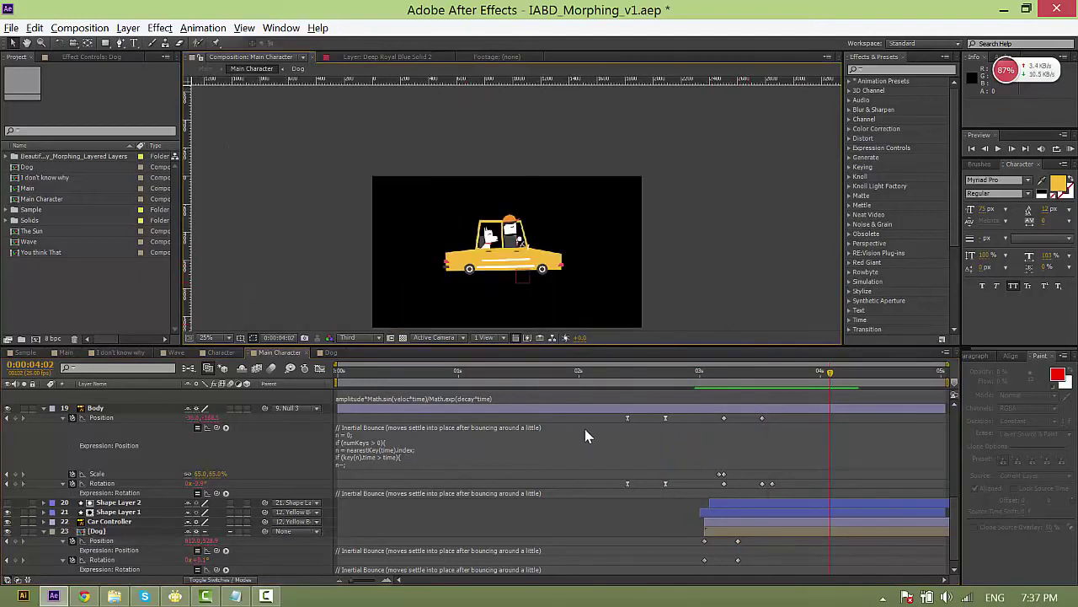
Collapse the properties of all layers in the Main Character composition.
scroll(495, 453, up, 3)
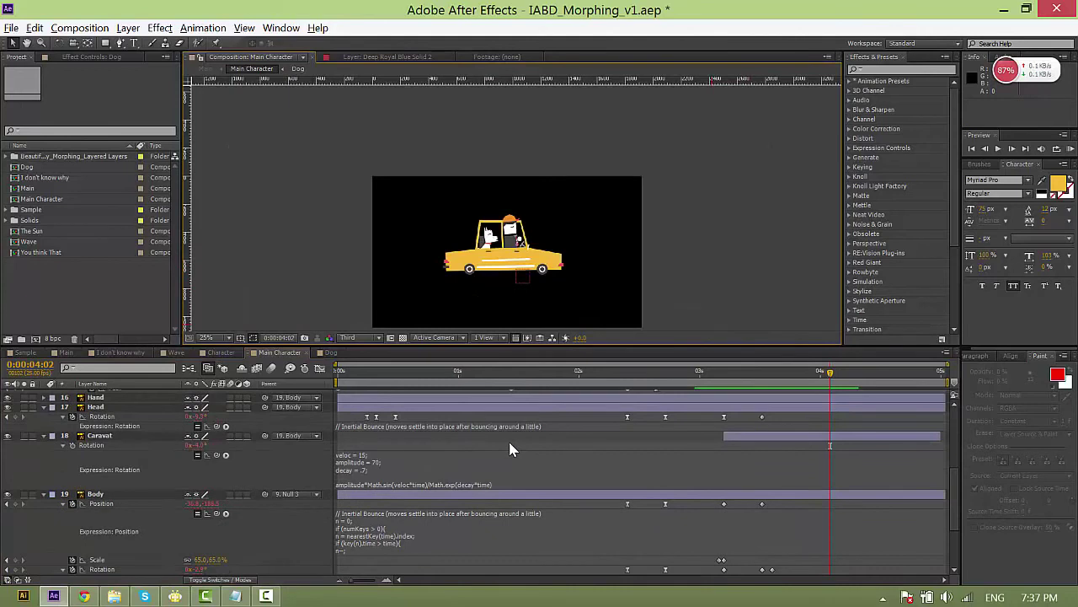
key(ctrl+a)
key(ctrl+grave)
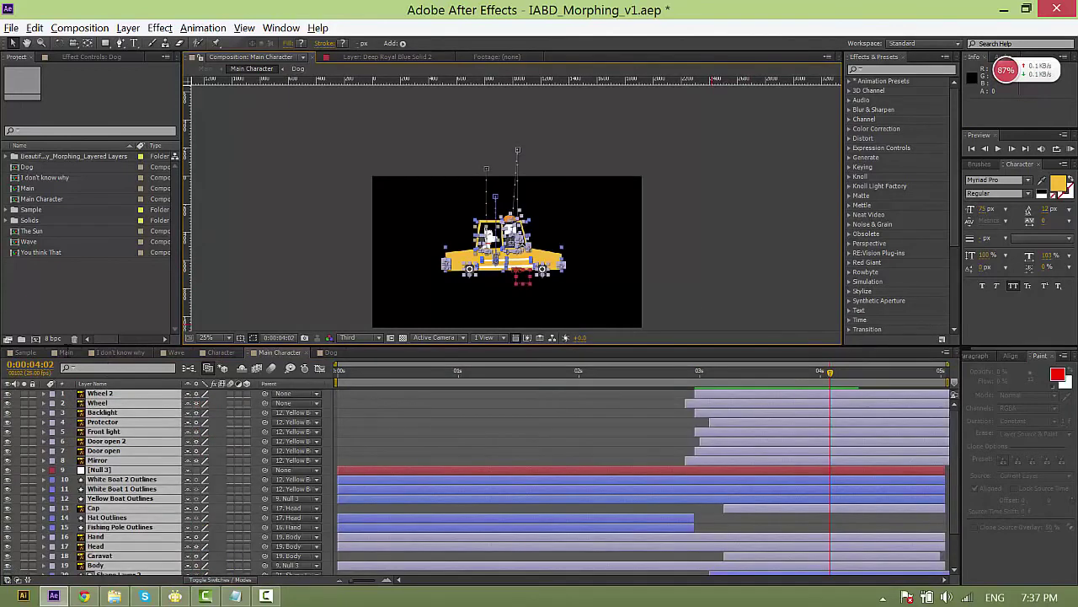
Collapse the properties of all layers in the Main composition and preview the car scene from 0:00:02:20.
click(65, 351)
scroll(696, 466, up, 7)
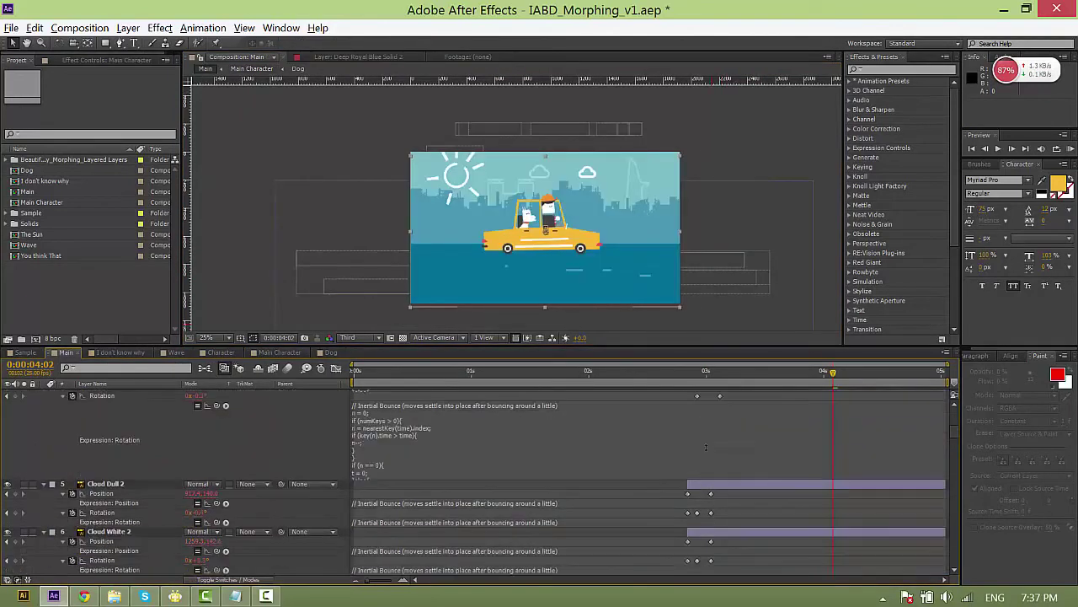
click(683, 373)
key(ctrl+a)
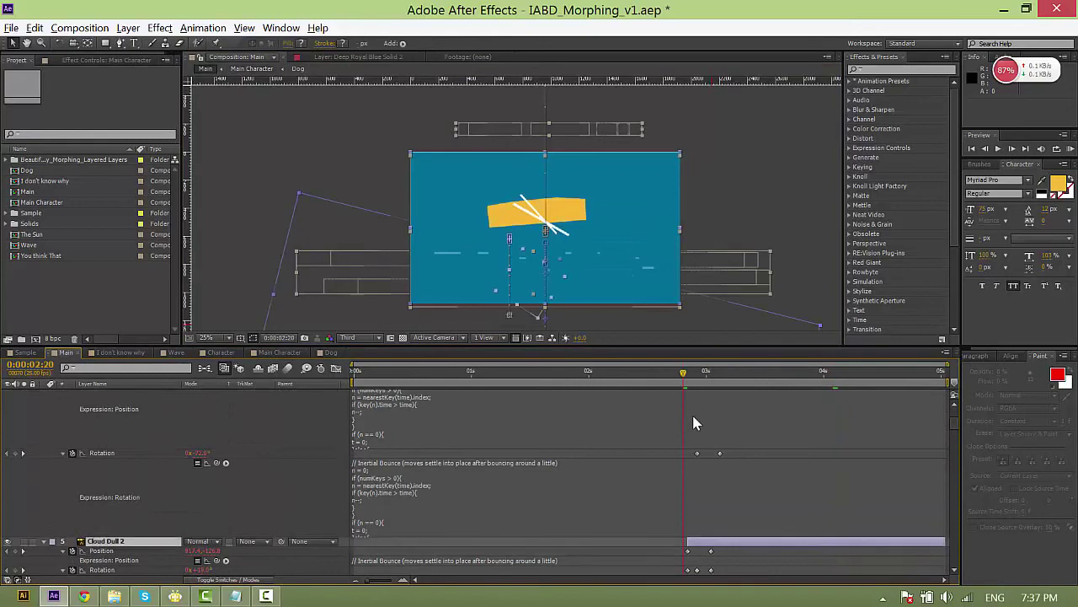
key(u)
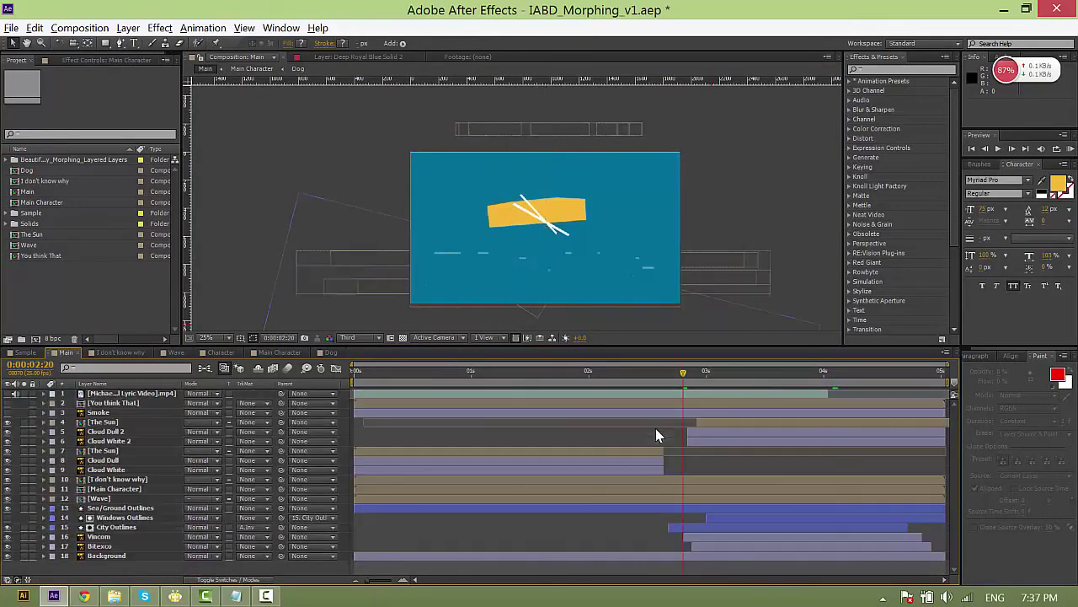
key(space)
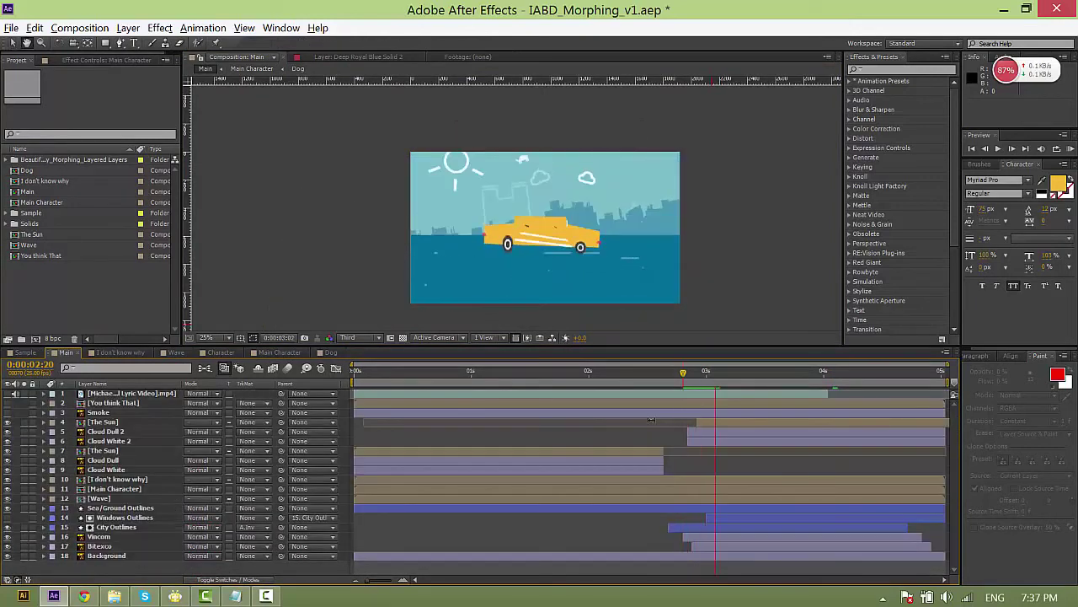
key(space)
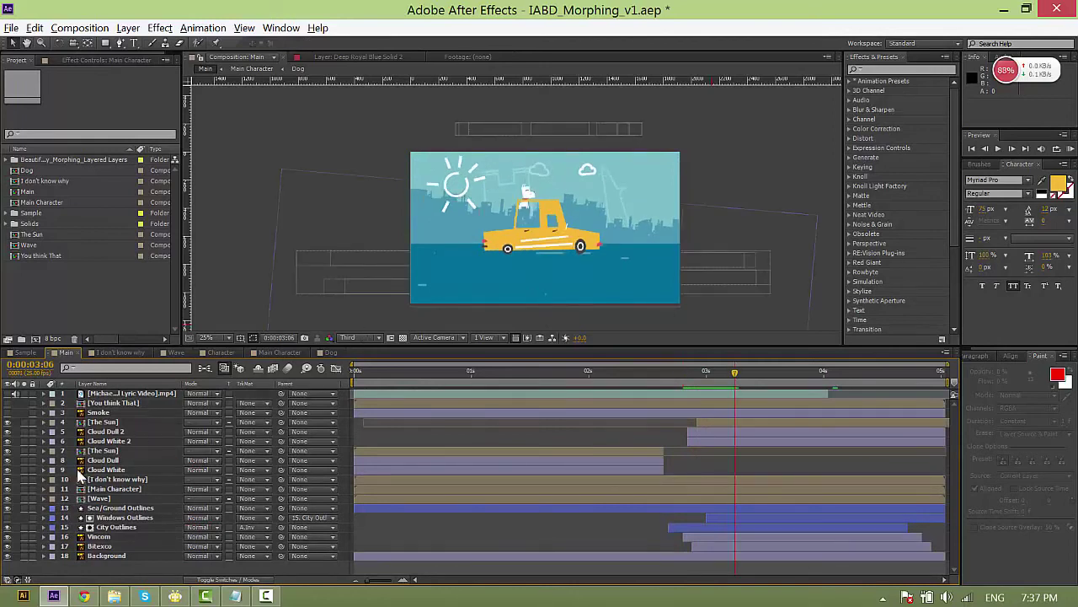
Reveal the Sea/Ground Outlines layer's Path keyframes and the Wave layer's Position property in the Main composition.
click(220, 497)
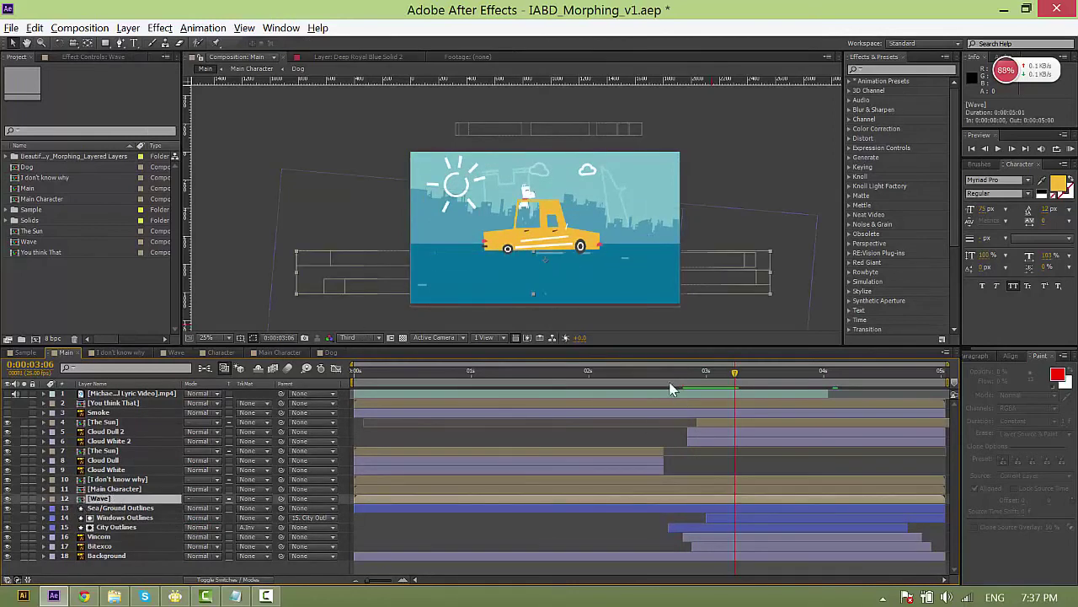
mouse_move(666, 377)
mouse_down()
mouse_move(640, 385)
mouse_move(653, 390)
mouse_up()
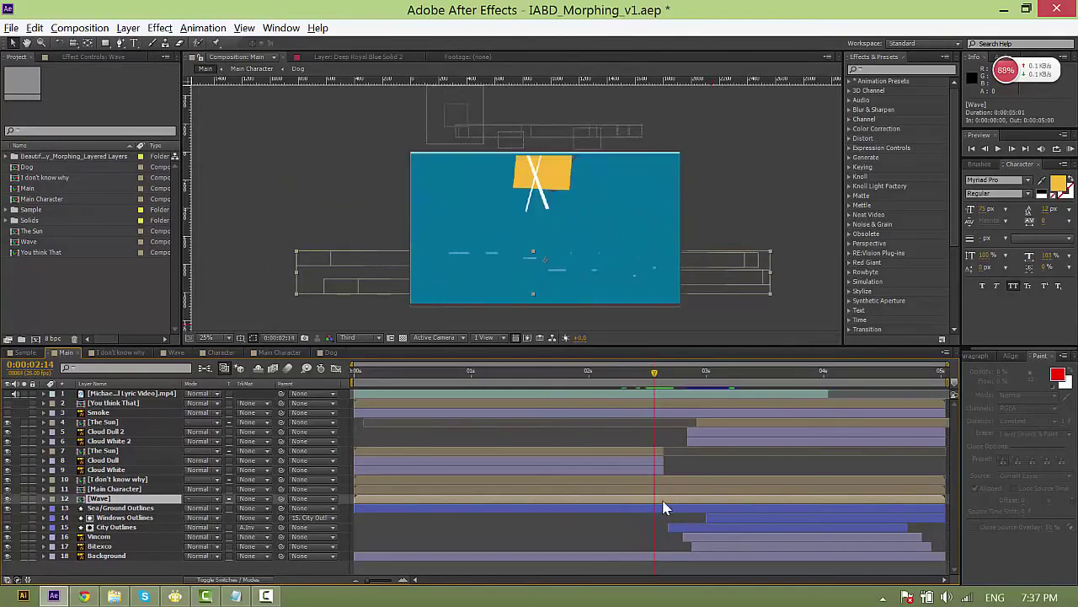
click(108, 507)
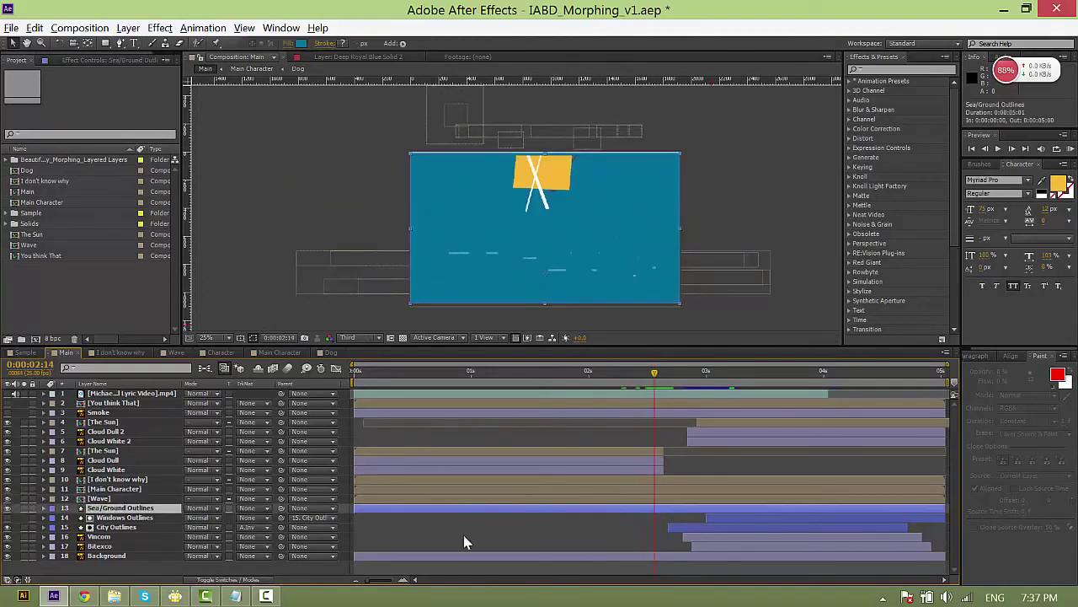
key(u)
click(631, 496)
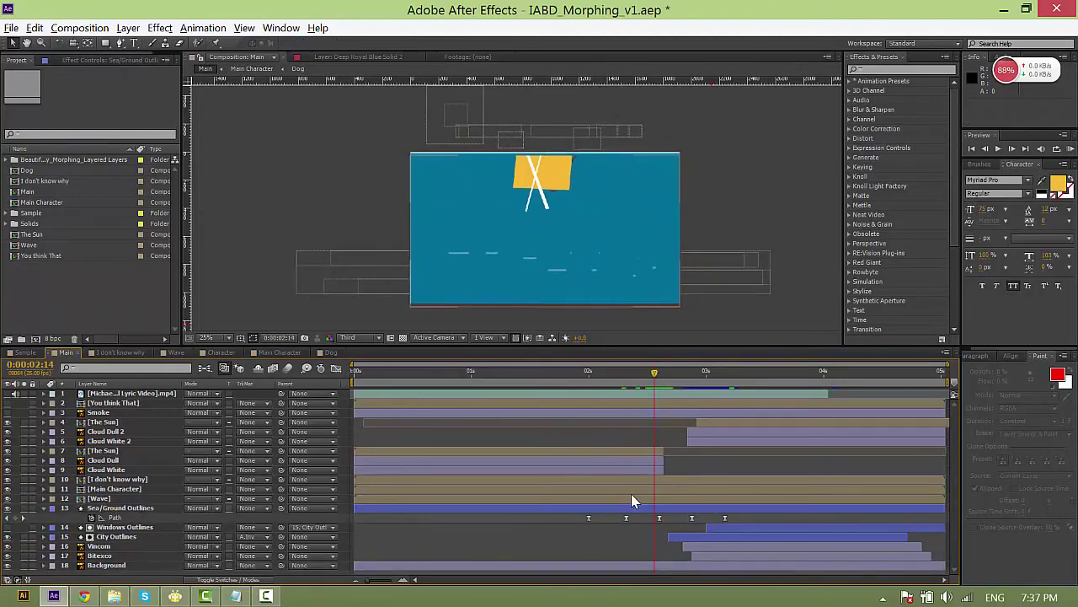
key(alt+shift+p)
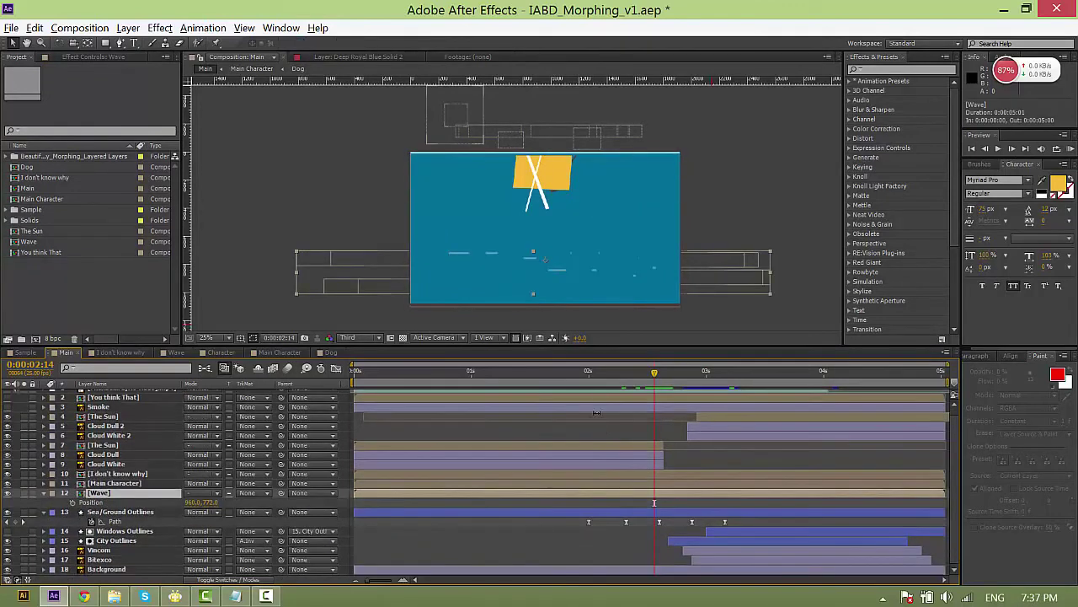
Keyframe the Wave layer's Position from 0:00:02:08 and raise it above the frame to 960, -272 at 0:00:02:15.
click(590, 387)
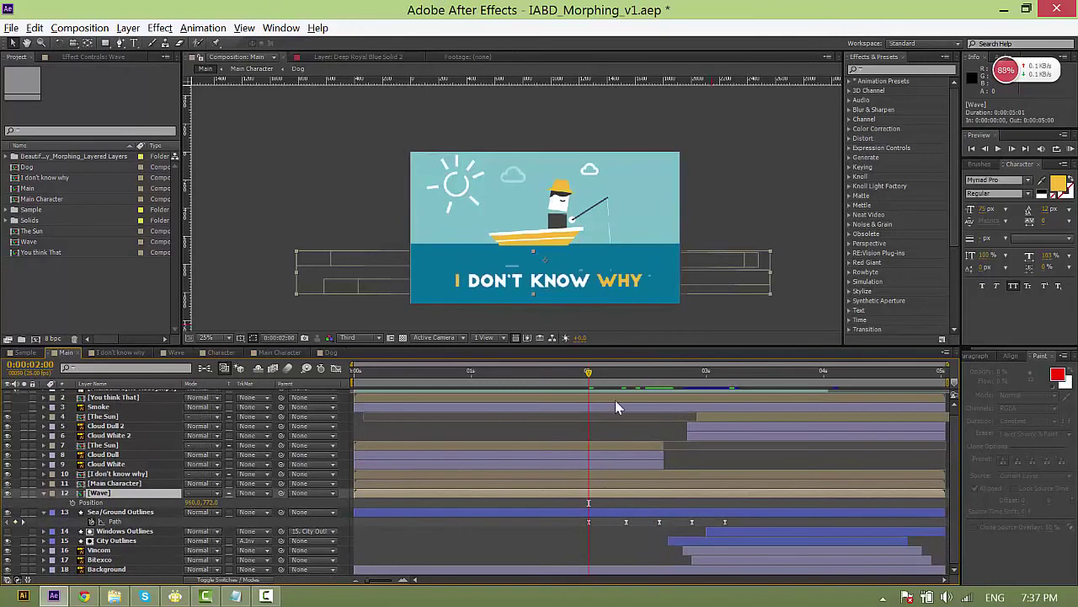
drag(637, 388, 693, 386)
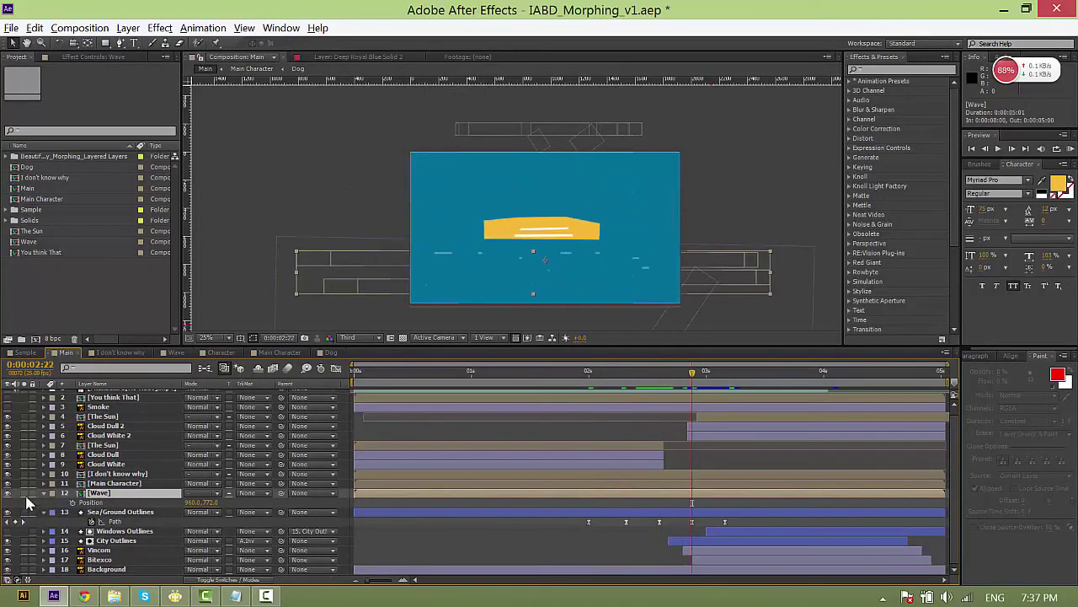
click(75, 503)
drag(692, 503, 629, 505)
click(660, 380)
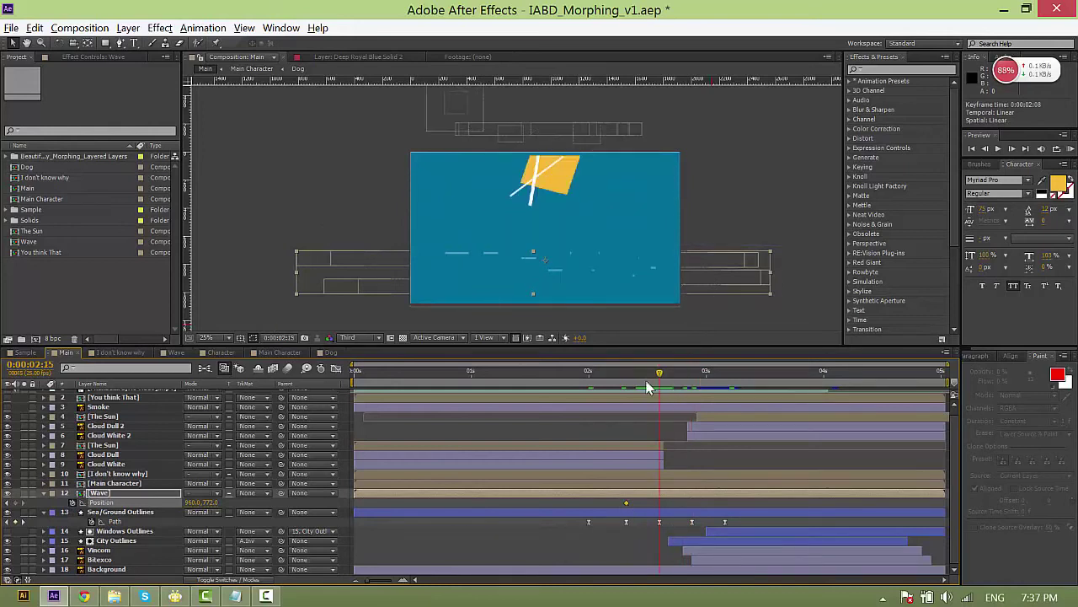
drag(716, 271, 727, 179)
drag(736, 123, 735, 118)
Apply Easy Ease to the Wave layer's Position keyframes and trim the layer's end at 0:00:02:15.
right_click(626, 505)
mouse_move(704, 491)
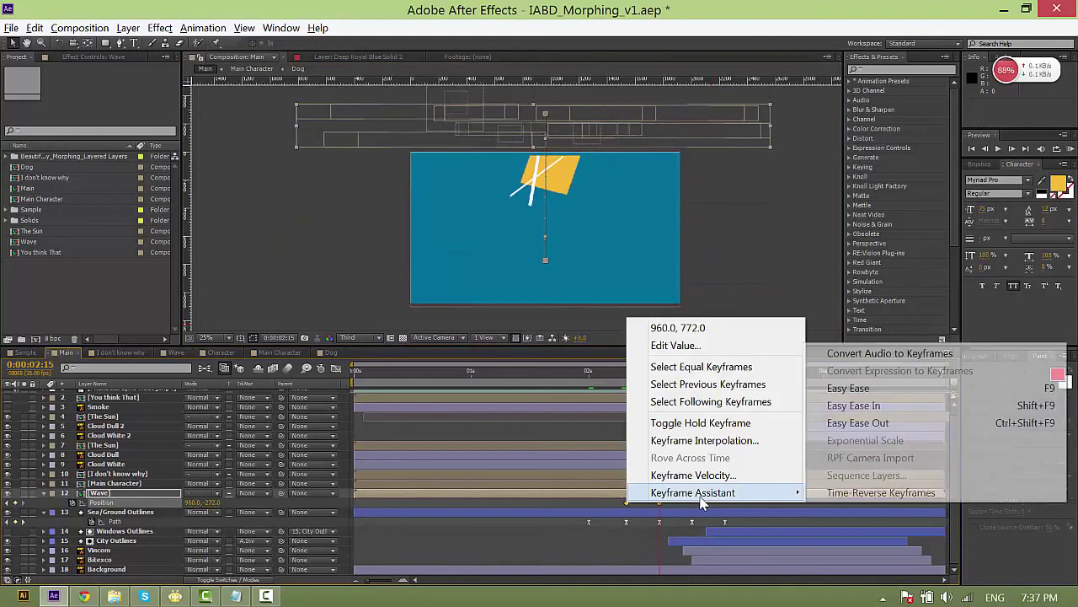
click(904, 388)
key(alt+])
Adjust the speed curve between the Wave layer's two Position keyframes in the Graph Editor.
click(335, 370)
drag(617, 525, 696, 570)
mouse_move(636, 543)
mouse_down()
mouse_move(652, 542)
mouse_move(638, 544)
mouse_up()
click(336, 369)
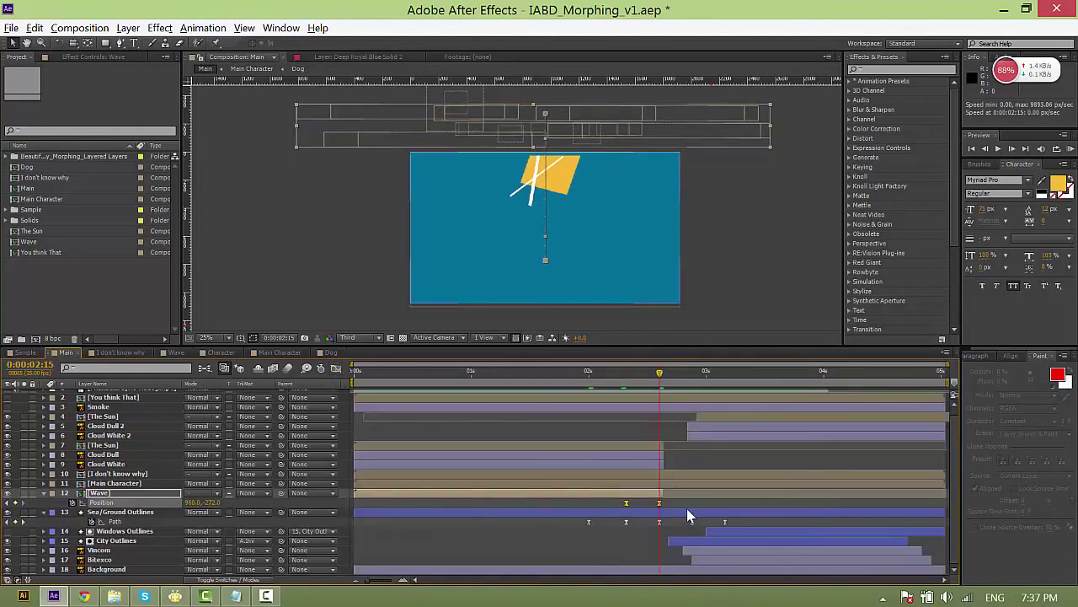
Preview the wave lines rising with the sea into the car scene and save the project.
click(690, 501)
key(space)
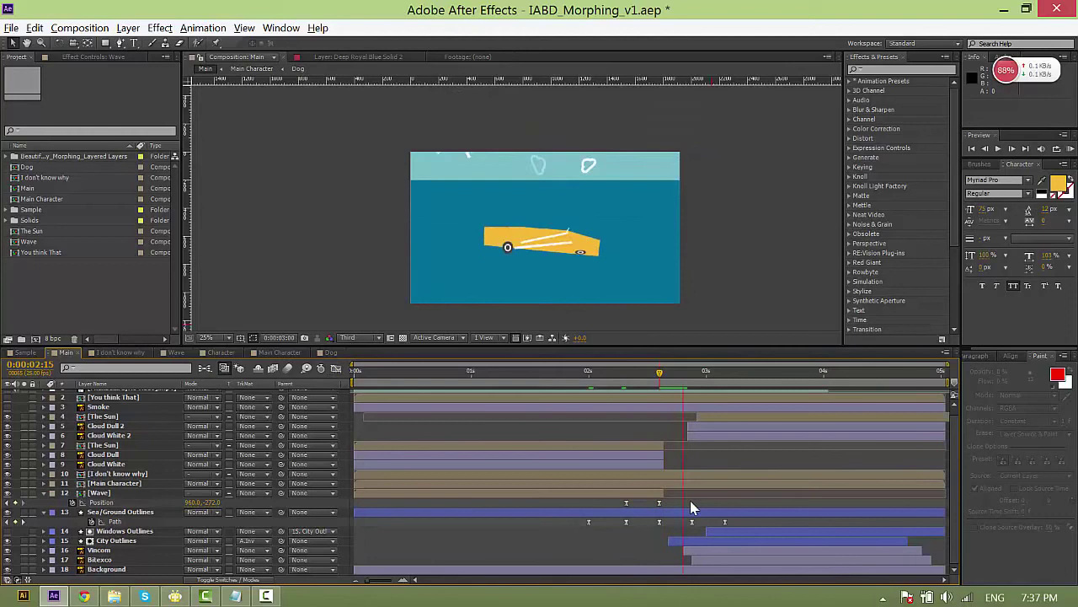
click(646, 378)
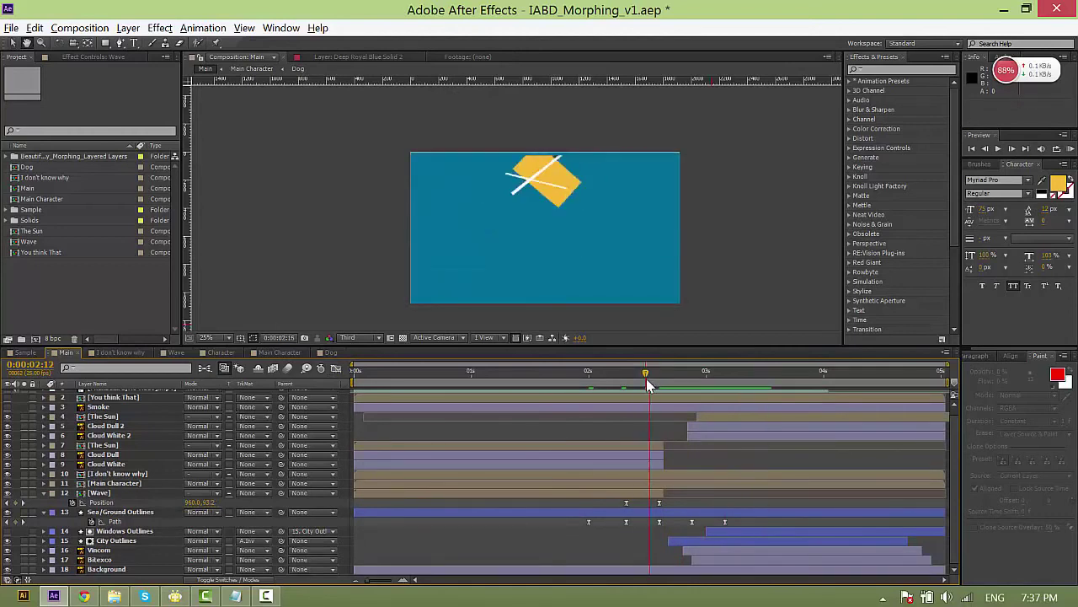
key(space)
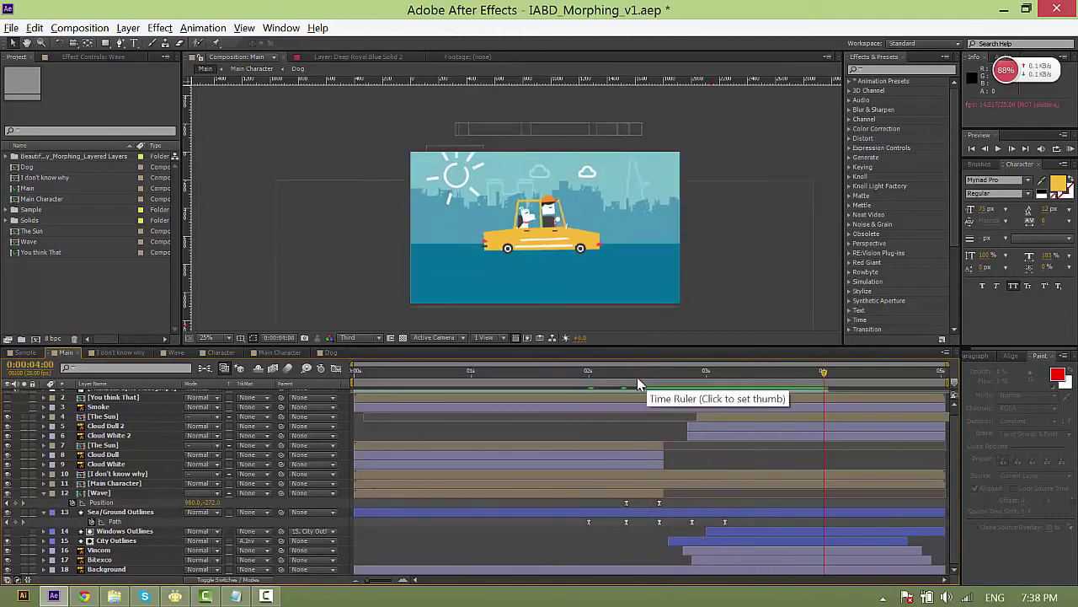
click(605, 377)
key(space)
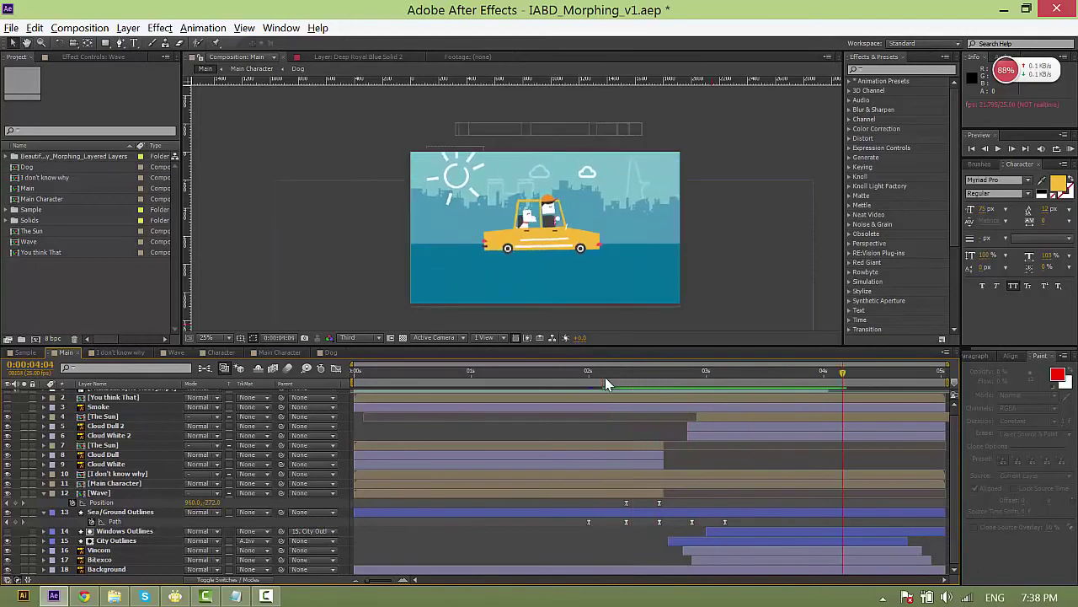
key(ctrl+s)
Make the You think That layer visible in Main and open its composition at the first frame.
scroll(797, 503, up, 1)
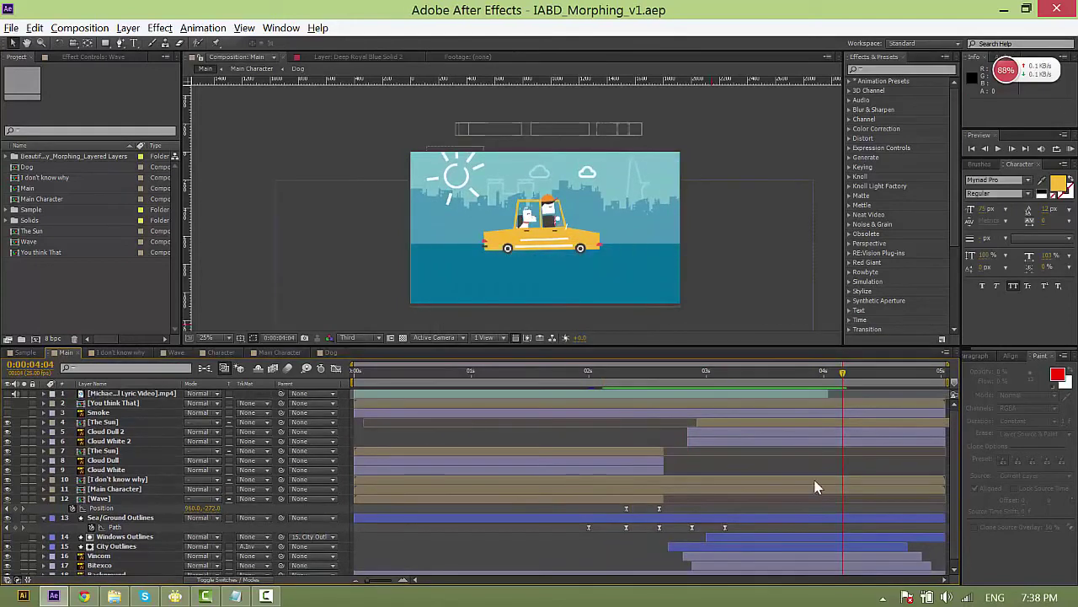
click(8, 412)
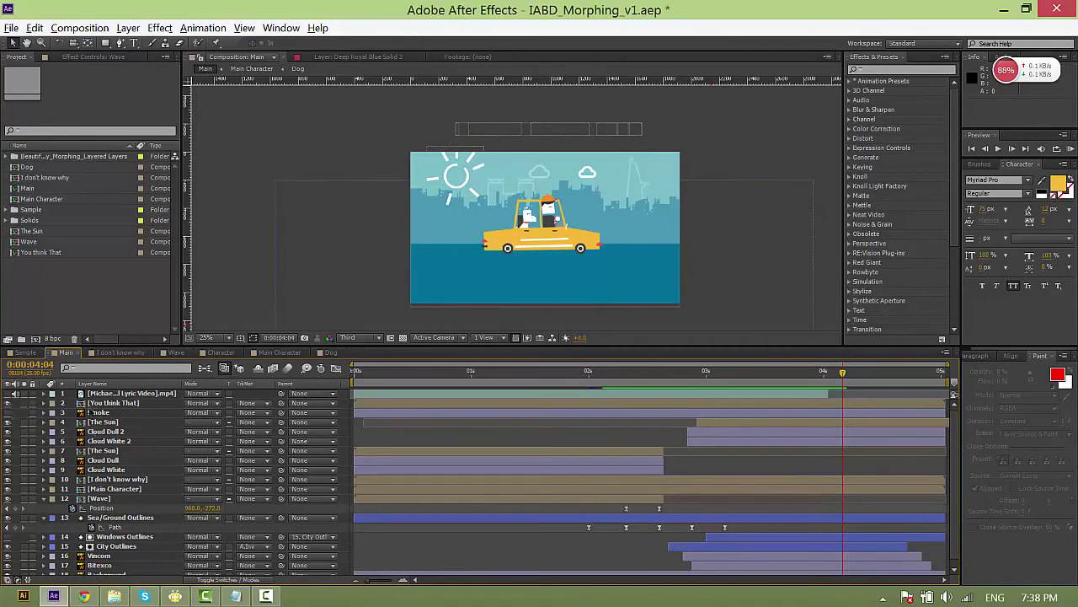
double_click(127, 406)
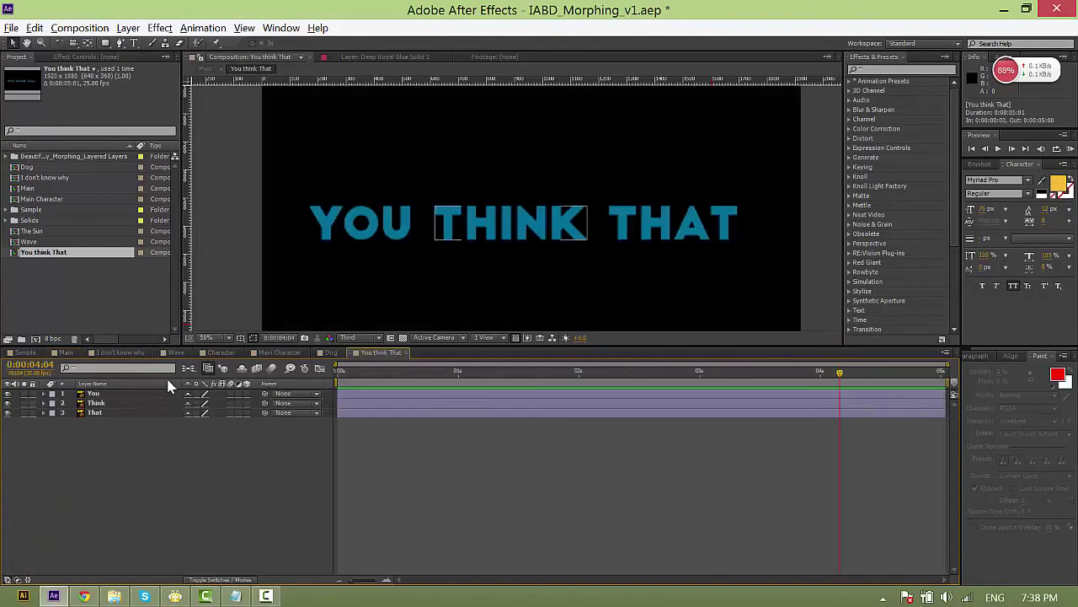
drag(362, 371, 323, 348)
Add Scale and Rotation keyframes to the You layer and move both to 0:00:00:06.
click(369, 216)
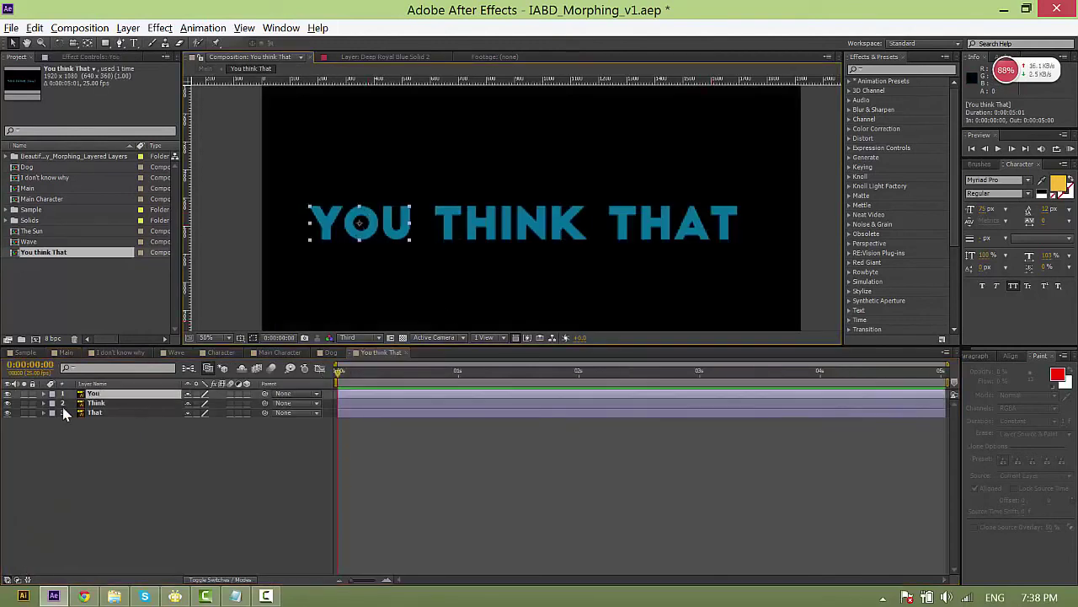
key(s)
key(shift+r)
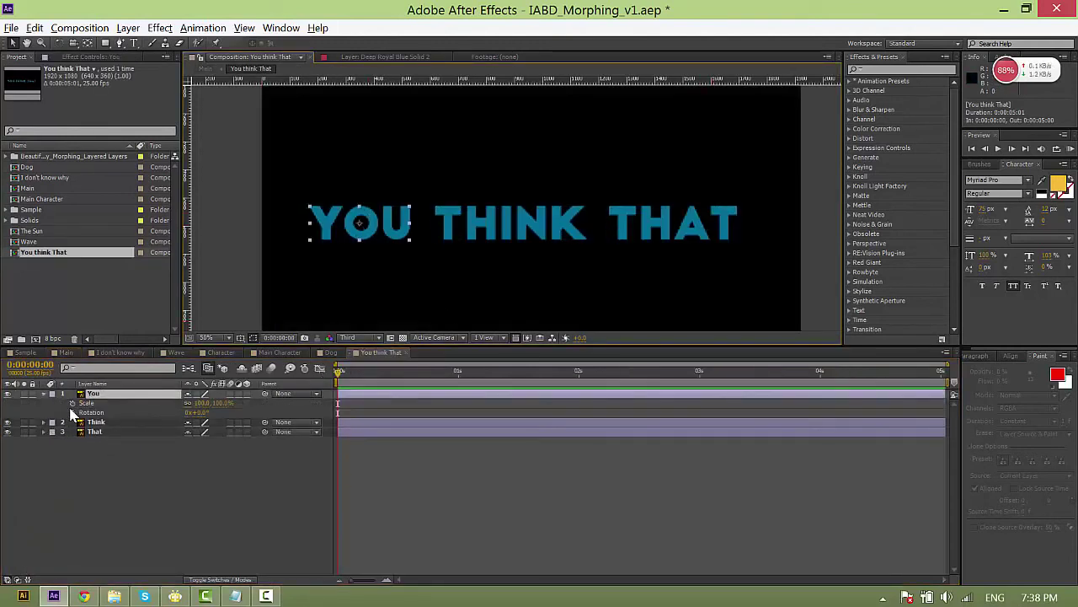
click(72, 412)
drag(343, 408, 365, 410)
click(373, 409)
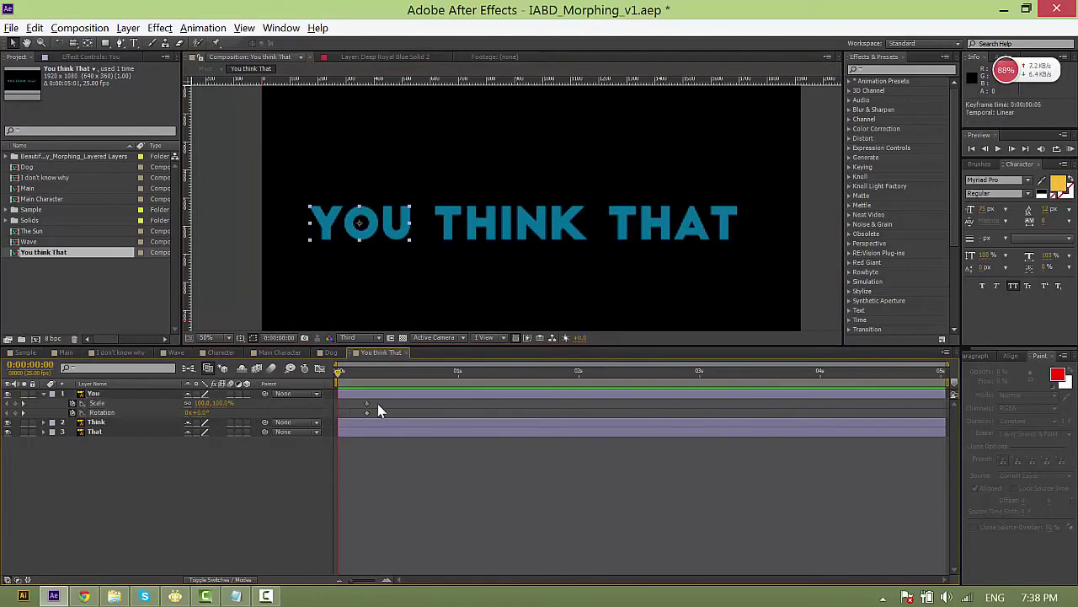
Set the You layer's Rotation to -48° and Scale to 0% at 0:00:00:00.
drag(196, 413, 156, 413)
click(222, 402)
text(0)
key(Return)
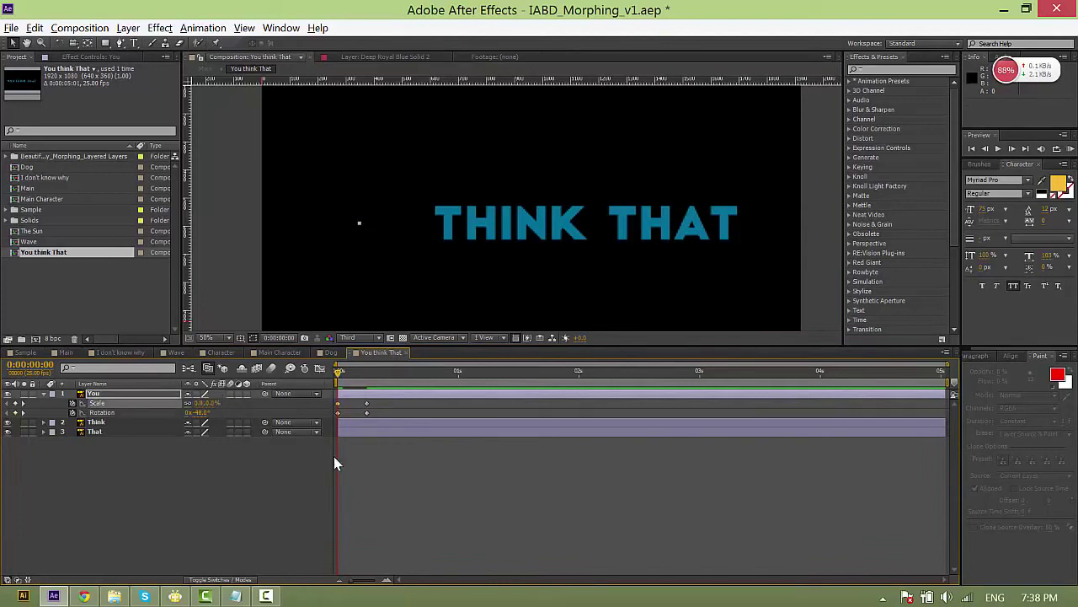
Copy the Inertial Bounce expression from the Kinetic Expression file in Notepad and apply it to the You layer's Rotation and Scale in After Effects.
click(235, 596)
click(590, 319)
key(ctrl+a)
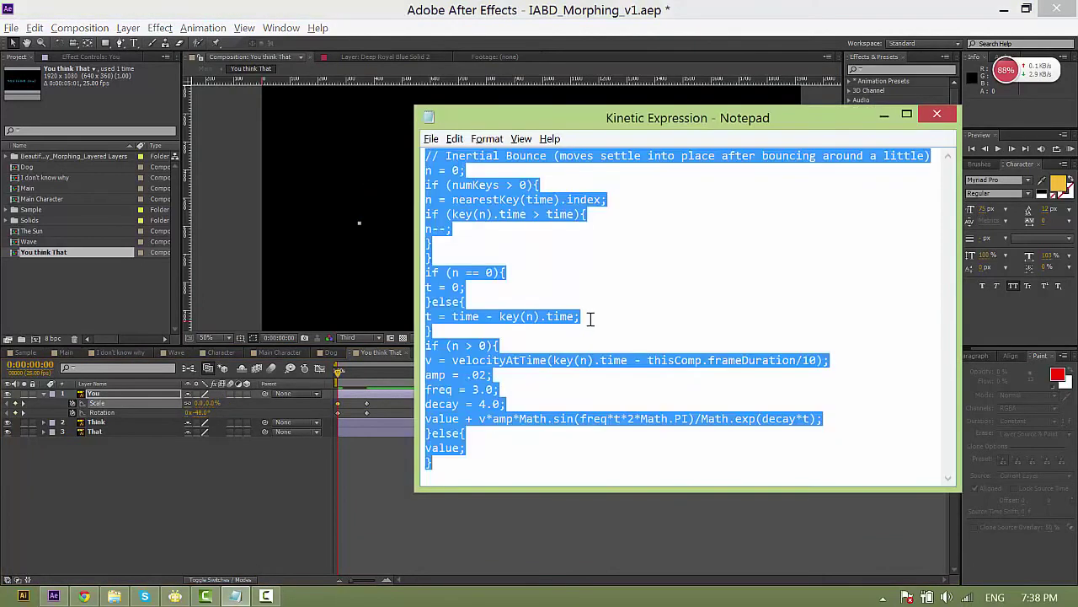
click(207, 483)
alt+click(73, 412)
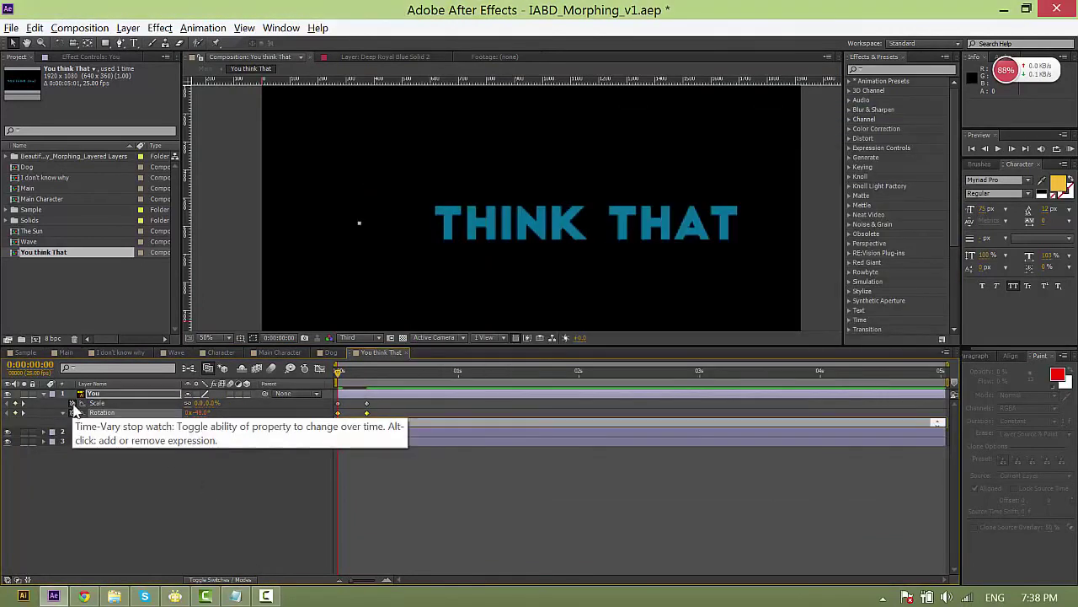
key(ctrl+v)
alt+click(72, 403)
key(ctrl+v)
Preview the You layer's bounce and bring its closing Scale and Rotation keyframes slightly earlier.
click(531, 479)
key(space)
key(space)
Copy the You layer's four Scale and Rotation keyframes with their expressions to the Think and That layers at 0:00:00:00.
drag(361, 399, 330, 428)
key(ctrl+c)
drag(354, 372, 336, 372)
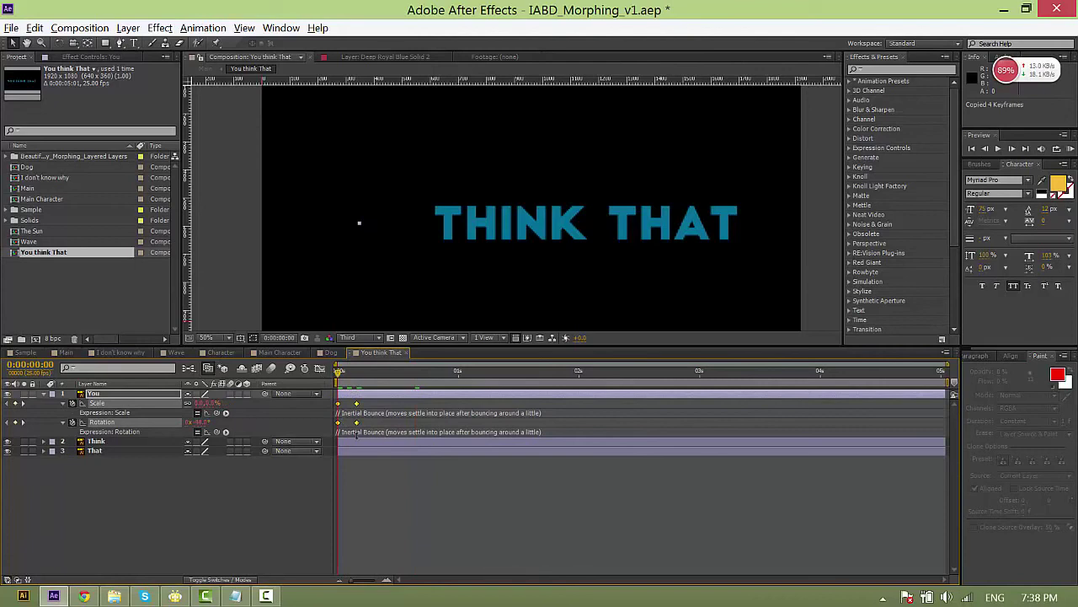
click(355, 441)
shift+click(353, 450)
key(ctrl+v)
click(430, 495)
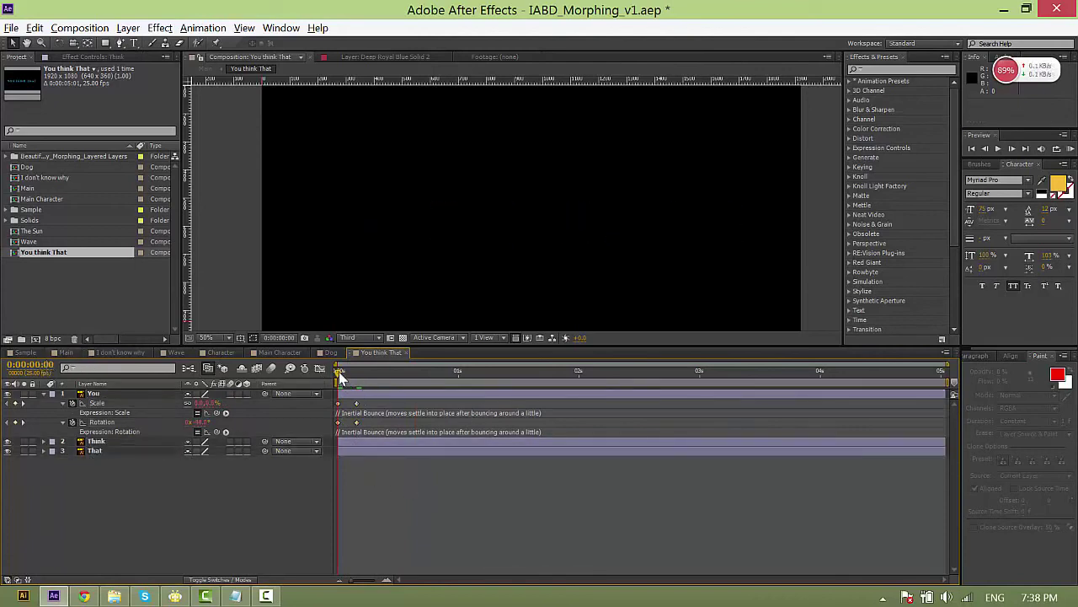
Return to the Main composition and display the lyric video layer's audio waveform.
click(67, 353)
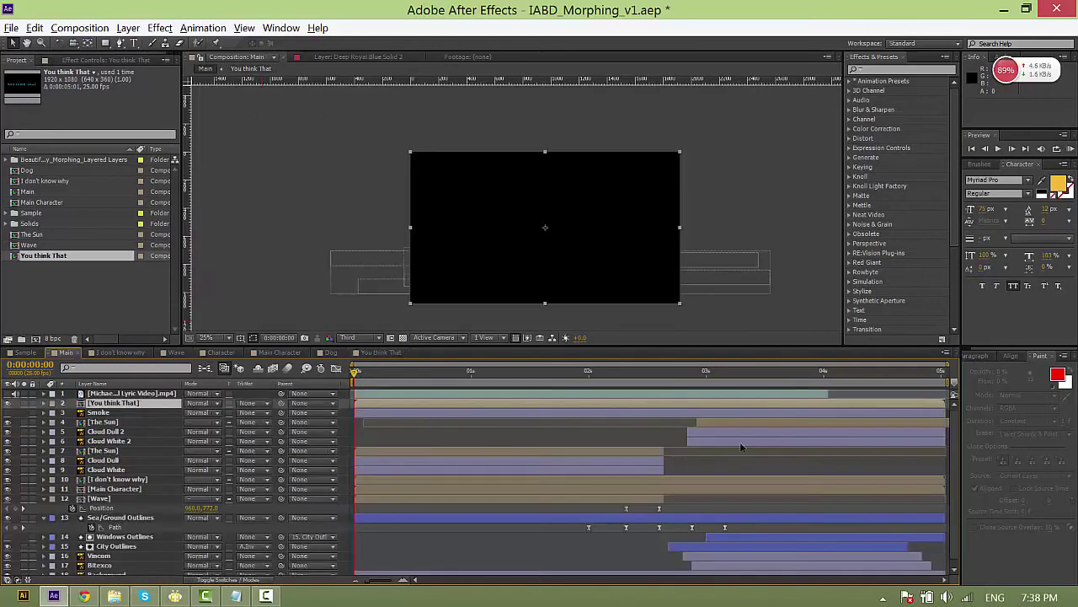
click(674, 377)
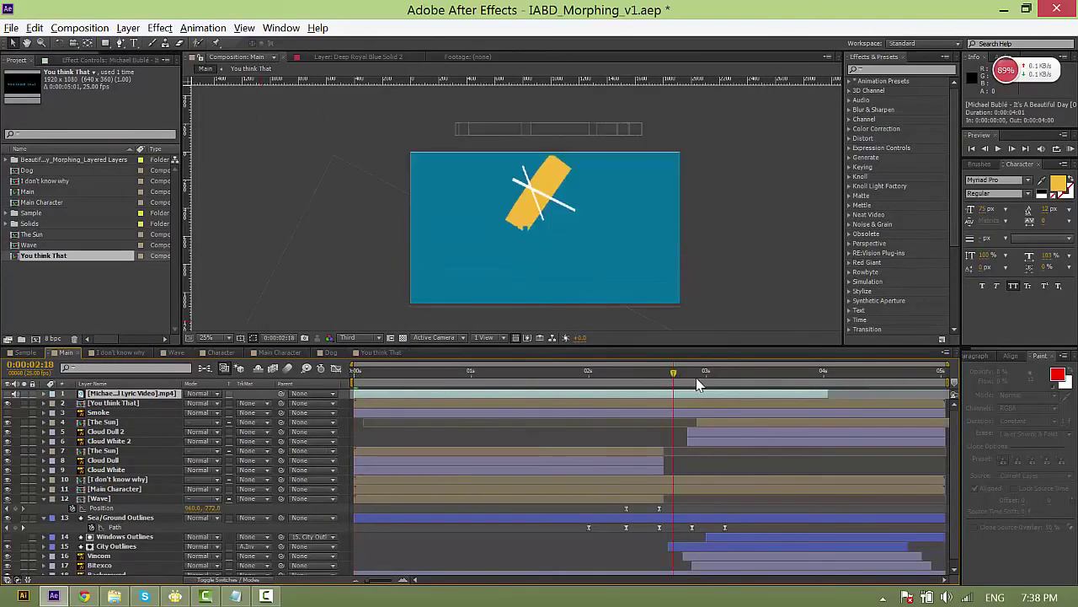
drag(697, 384, 706, 401)
key(l)
key(l)
Move the You think That layer so that it starts at 0:00:02:10, where the vocal begins.
mouse_move(645, 380)
mouse_down()
mouse_move(657, 383)
mouse_move(624, 386)
mouse_move(685, 390)
mouse_move(593, 385)
mouse_move(637, 392)
mouse_up()
click(413, 455)
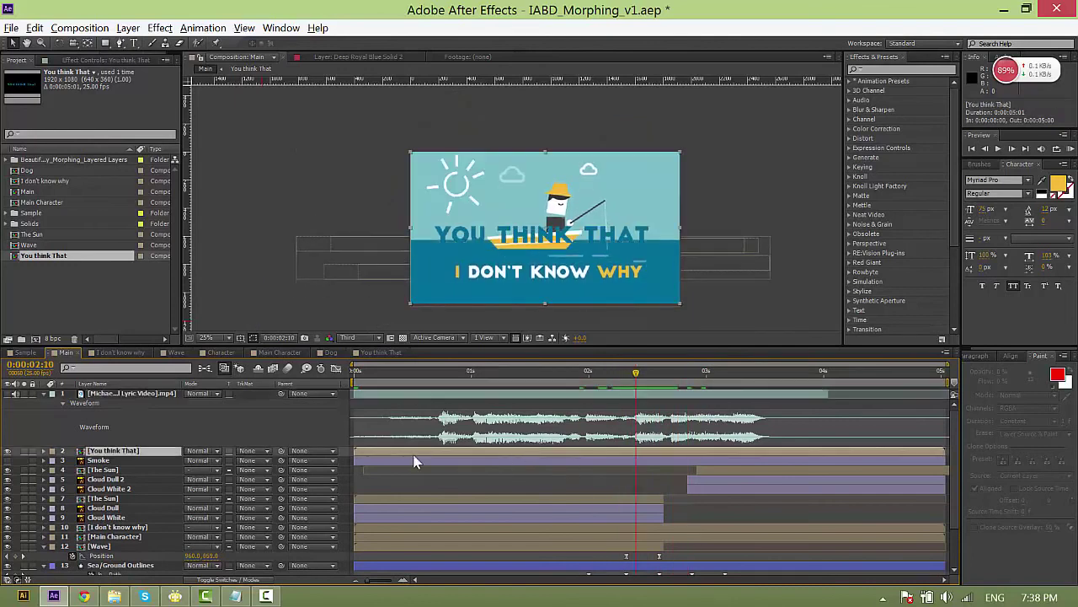
drag(377, 455, 659, 459)
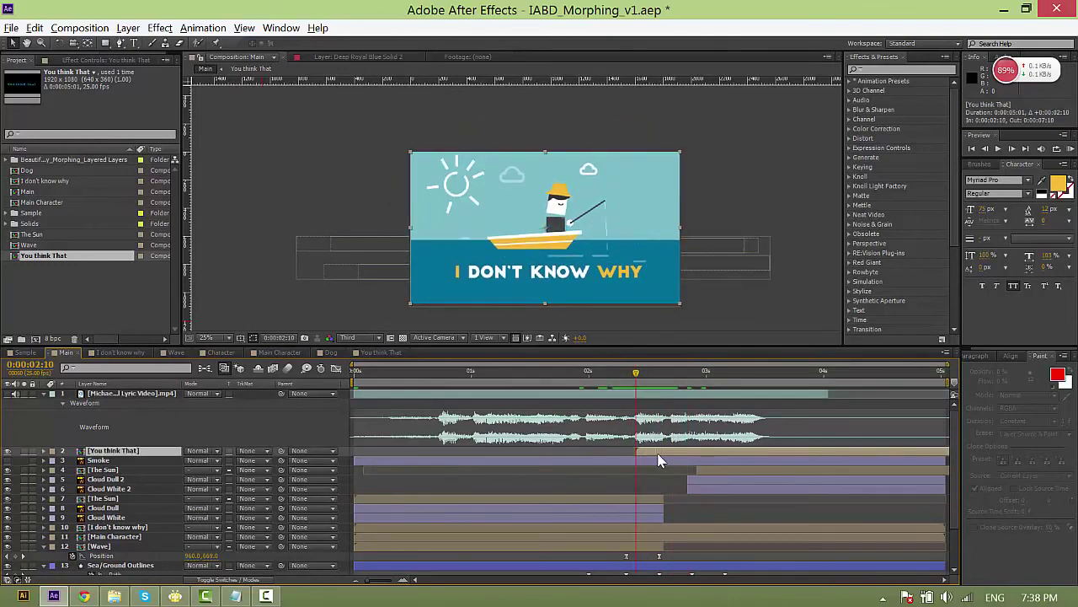
Check the lyric timing around 0:00:02:18, and shift the Think layer to a later start within the You think That composition.
drag(637, 386, 673, 387)
double_click(668, 459)
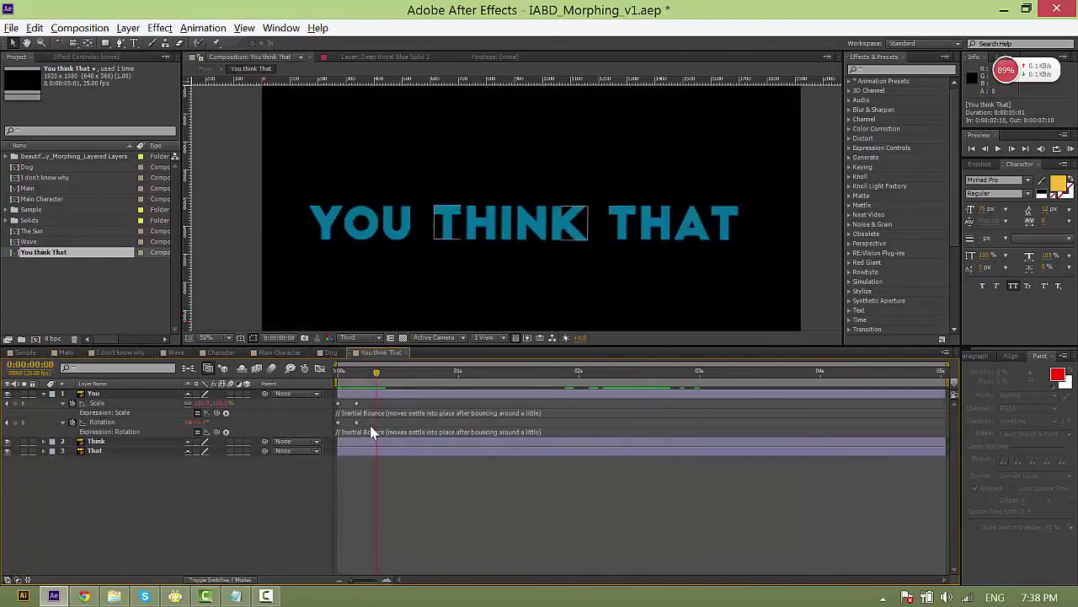
click(369, 444)
drag(363, 442, 393, 451)
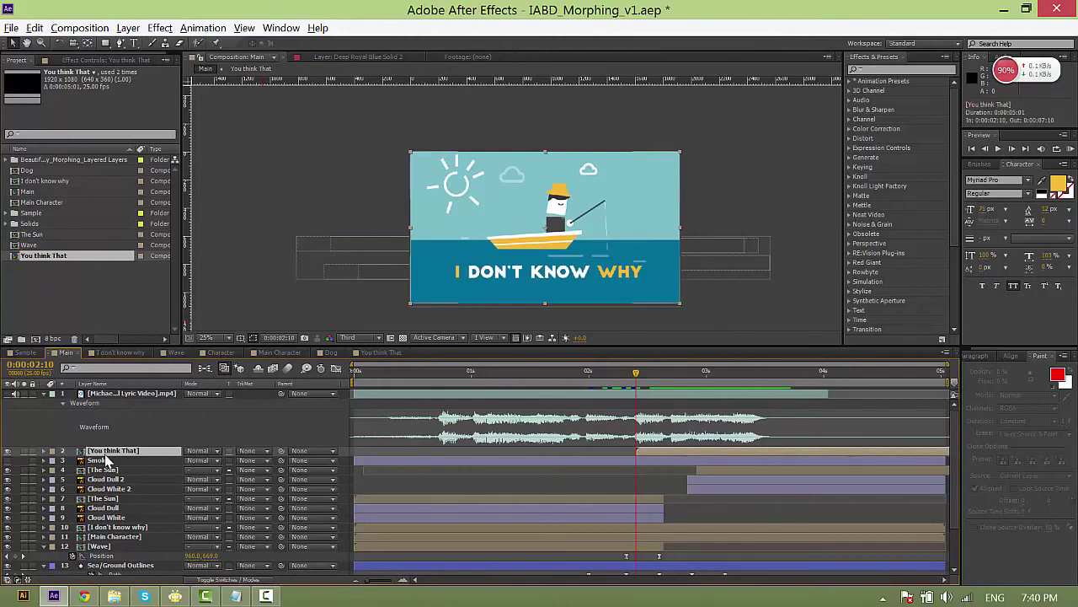
Duplicate the You think That layer in the Main composition and apply a white (FFFFFF) Fill effect to the upper copy.
key(ctrl+d)
click(876, 69)
text(f)
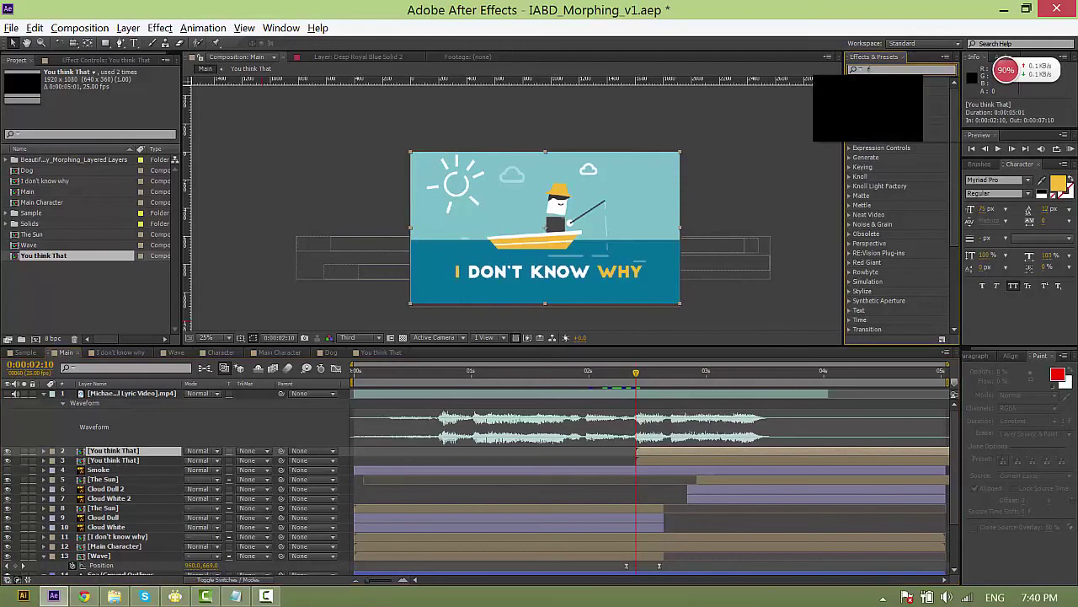
text(ill)
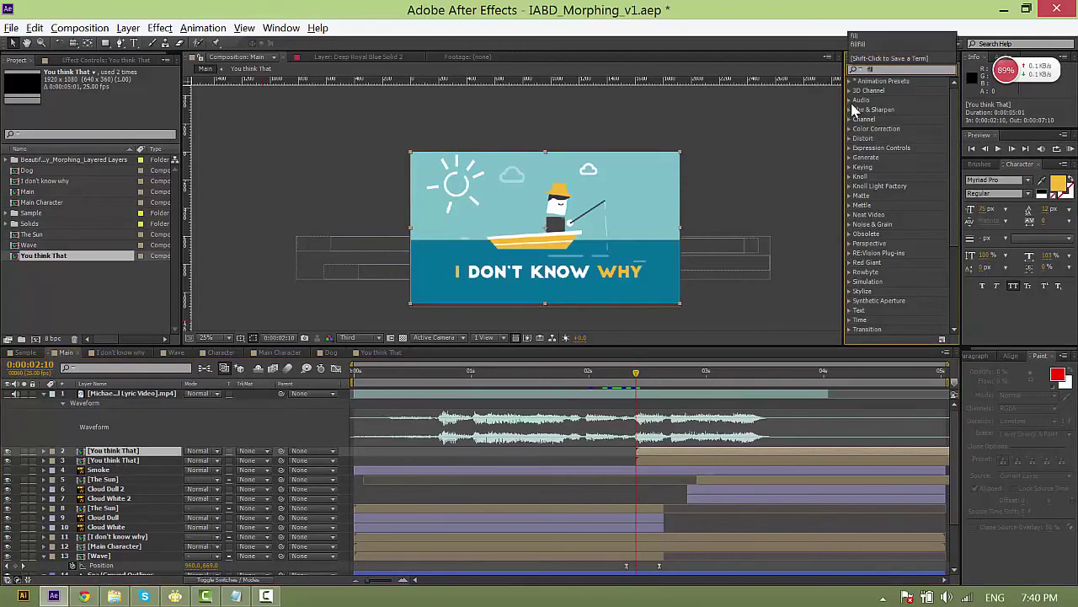
drag(876, 149, 693, 448)
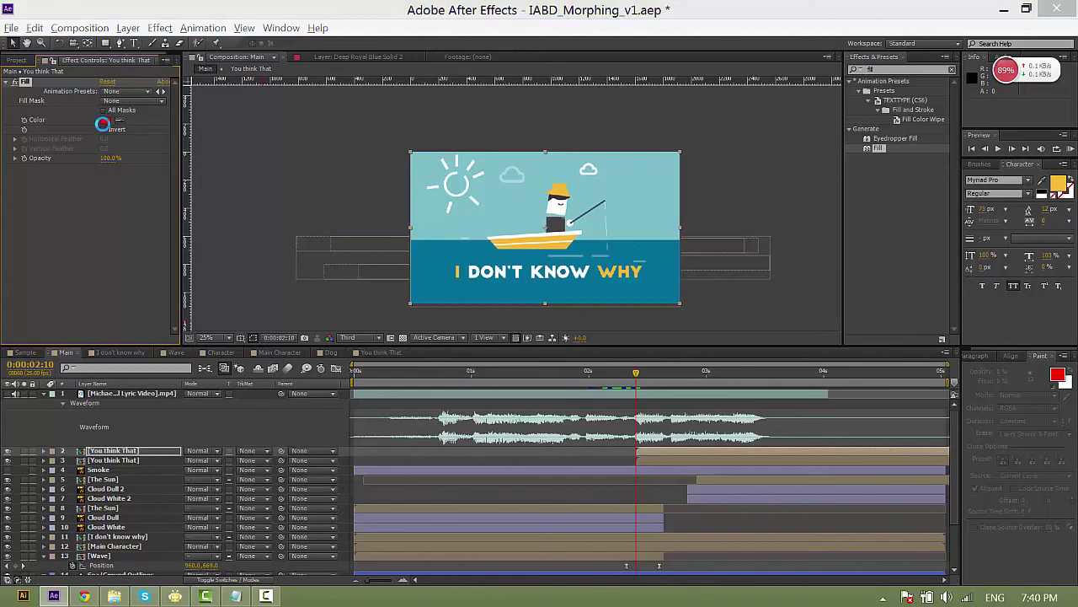
click(104, 120)
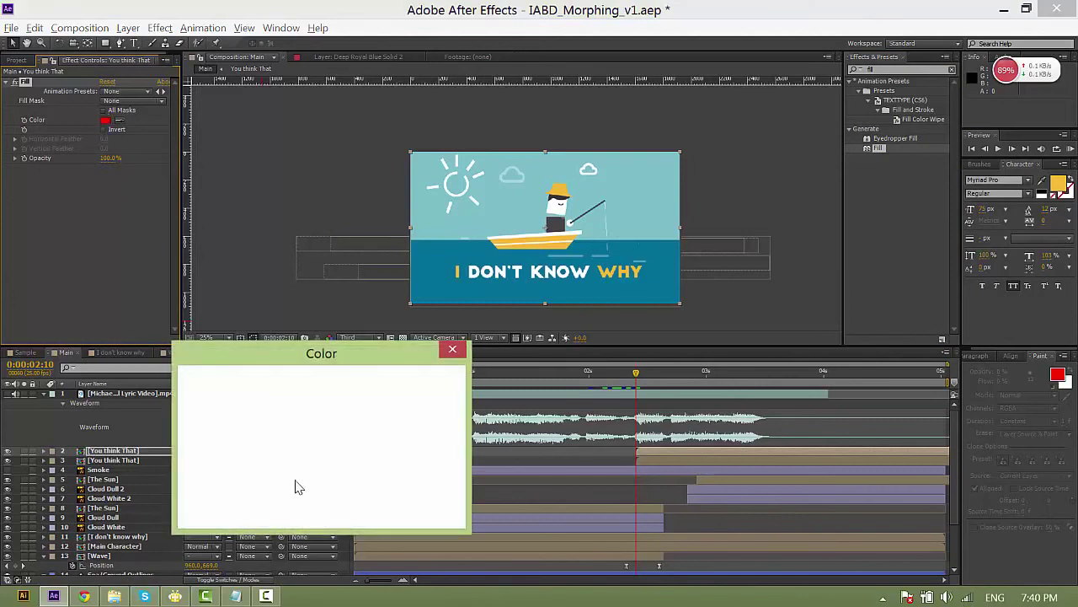
drag(195, 379, 180, 368)
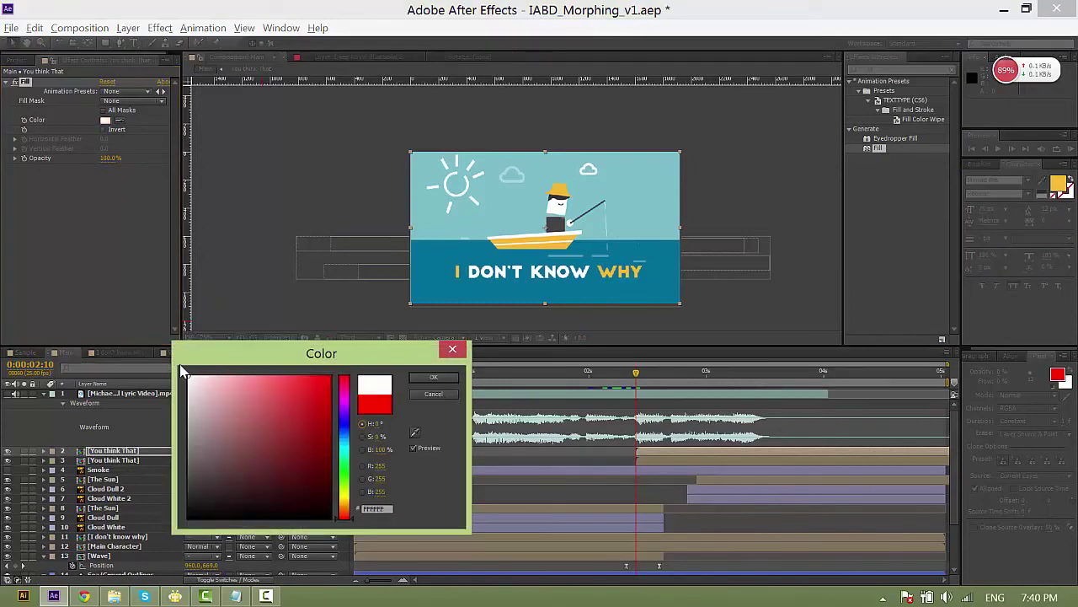
key(Return)
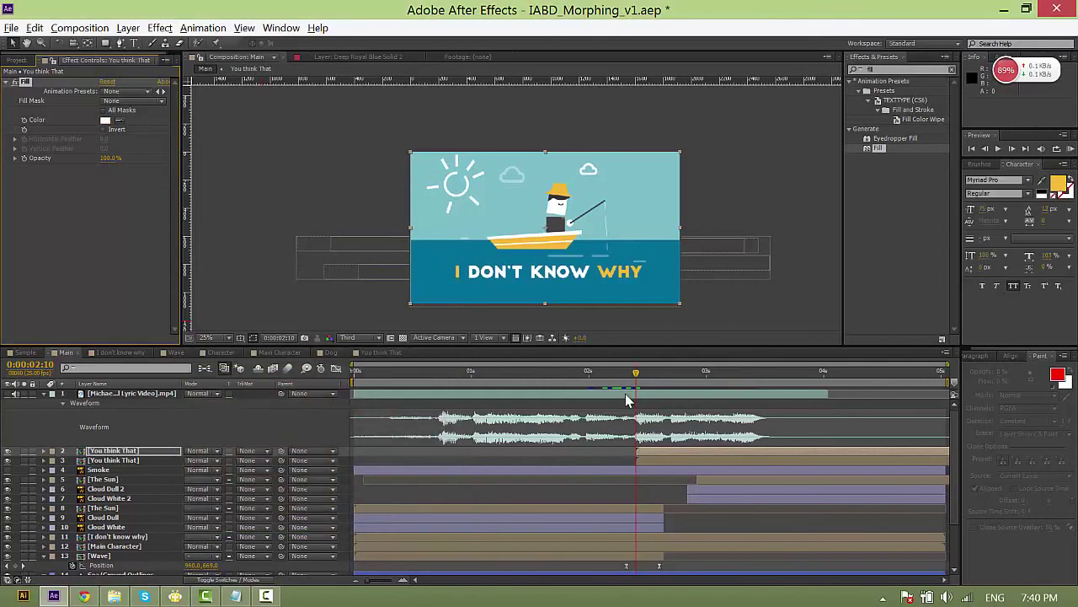
Hide the lower You think That copy and preview the white lyric from 0:00:02:10.
click(7, 460)
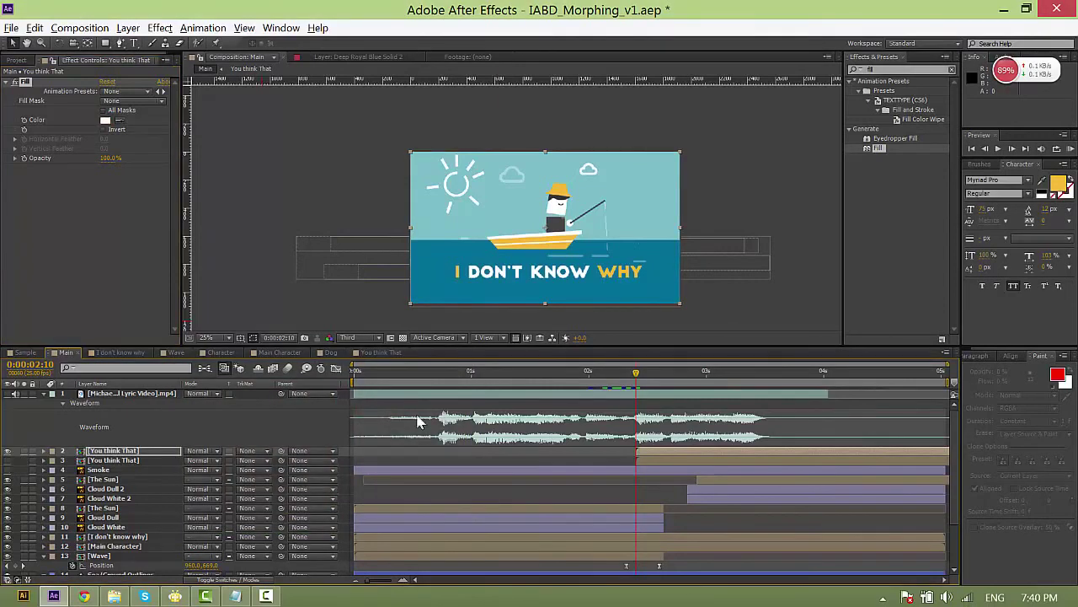
click(641, 380)
click(636, 375)
key(space)
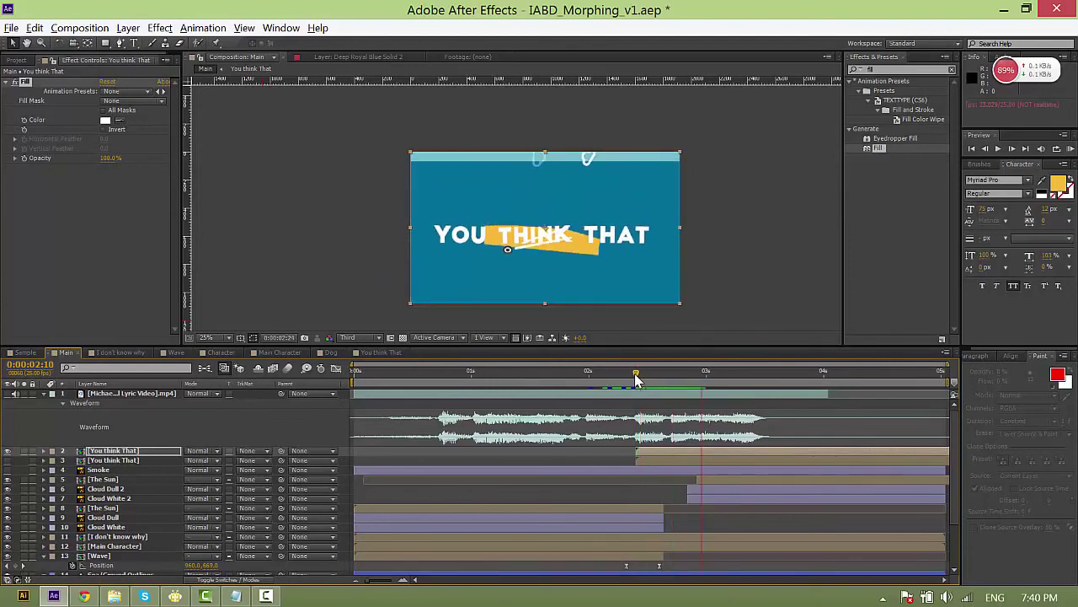
click(636, 379)
Move both You think That layers between Wave and Sea/Ground Outlines in the stack, and make the lower copy visible.
drag(637, 380, 714, 421)
ctrl+click(110, 461)
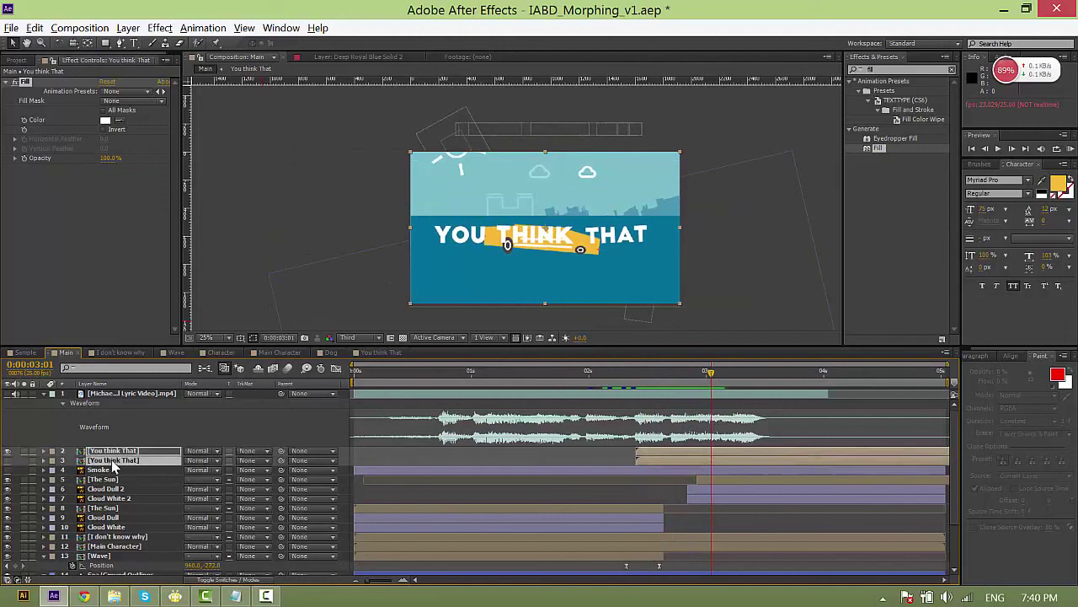
drag(139, 472, 176, 516)
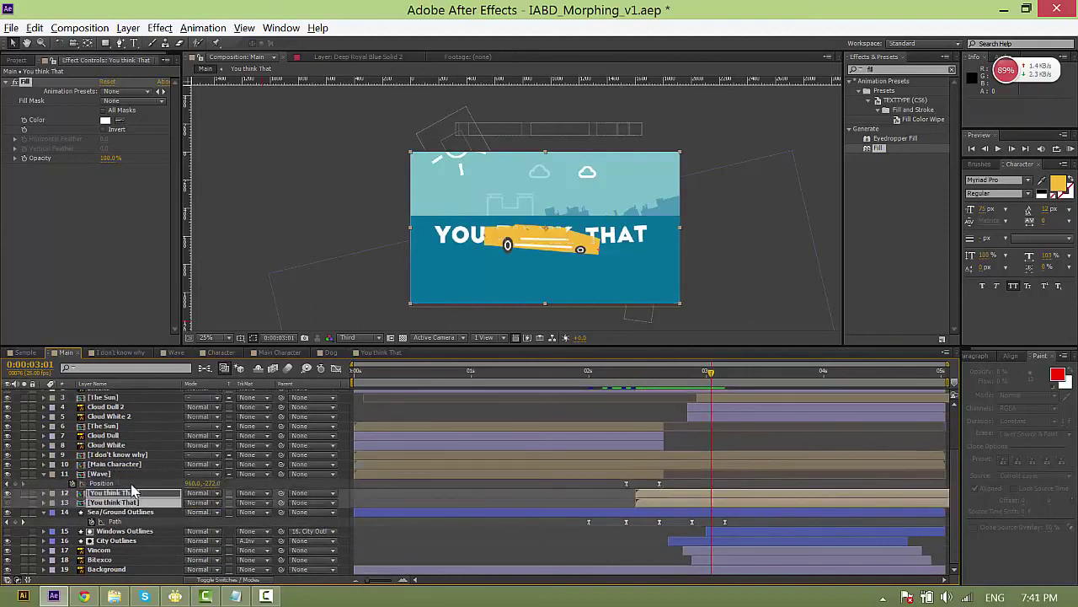
click(128, 497)
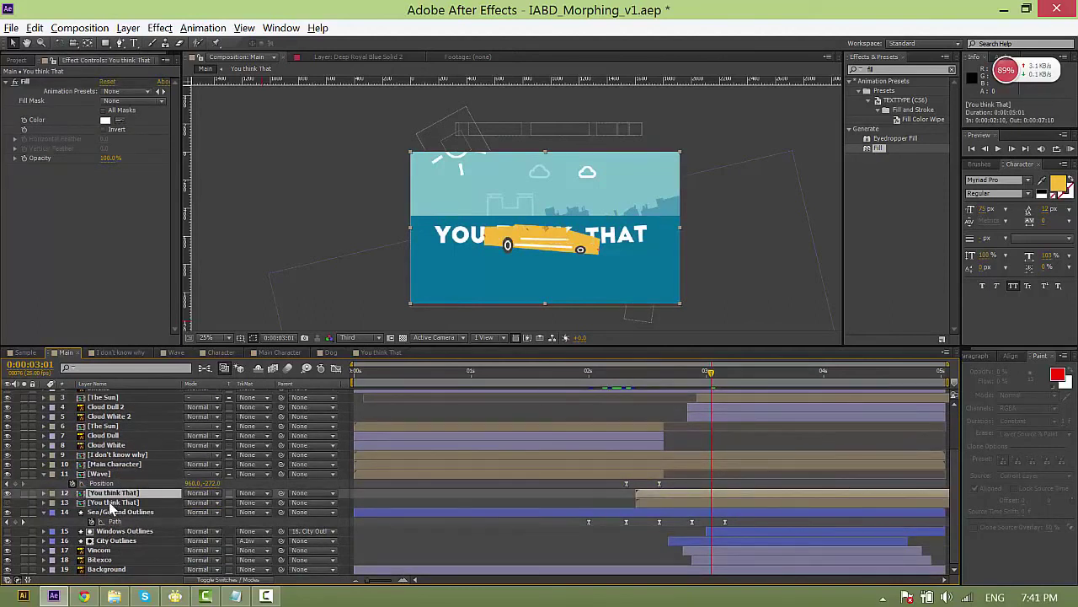
click(87, 504)
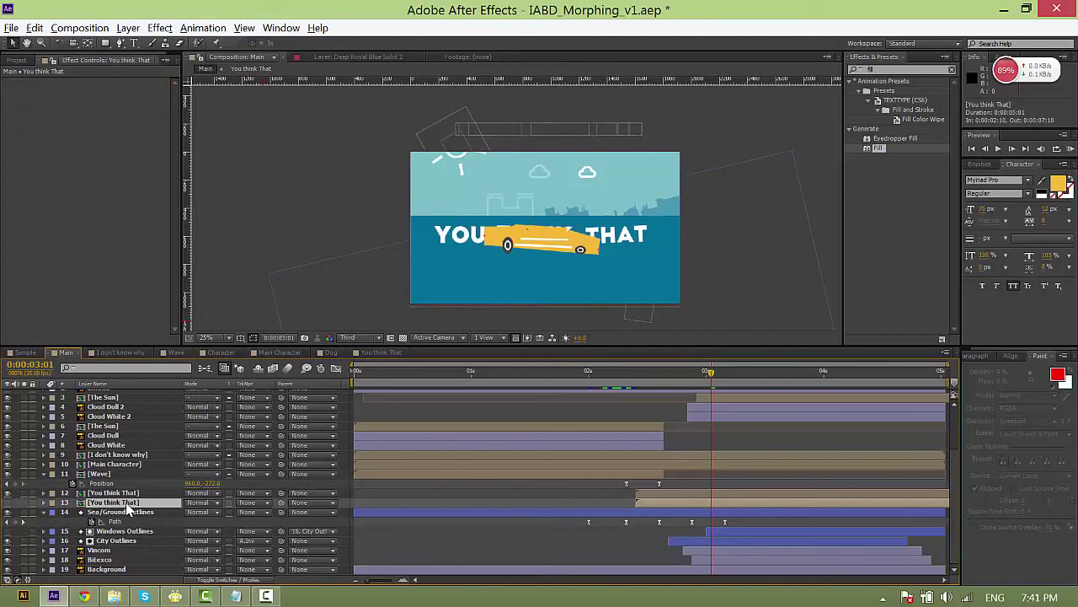
drag(127, 505, 121, 506)
click(7, 503)
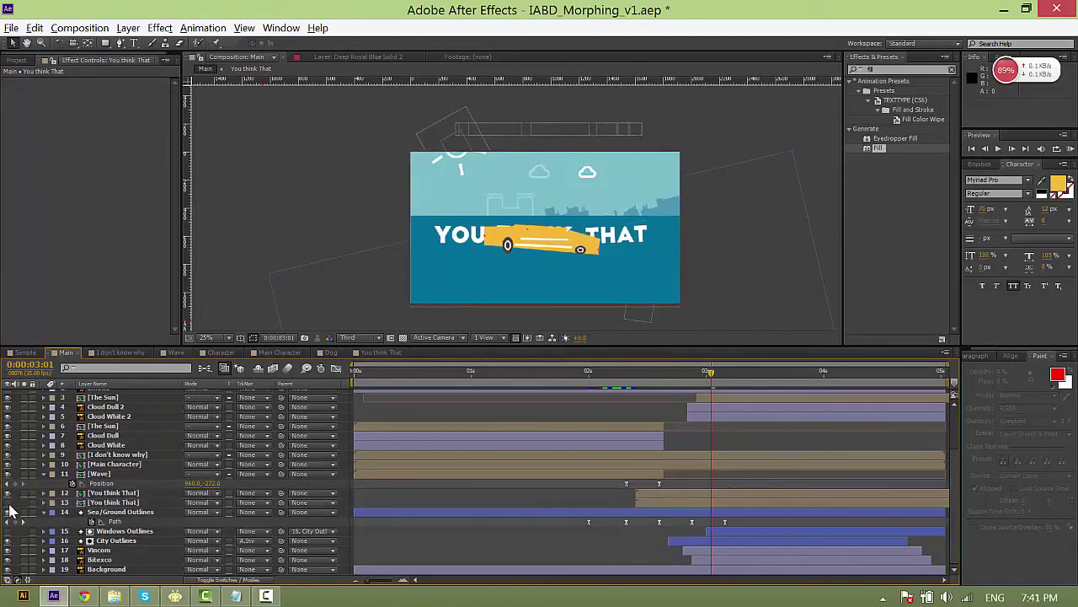
click(125, 502)
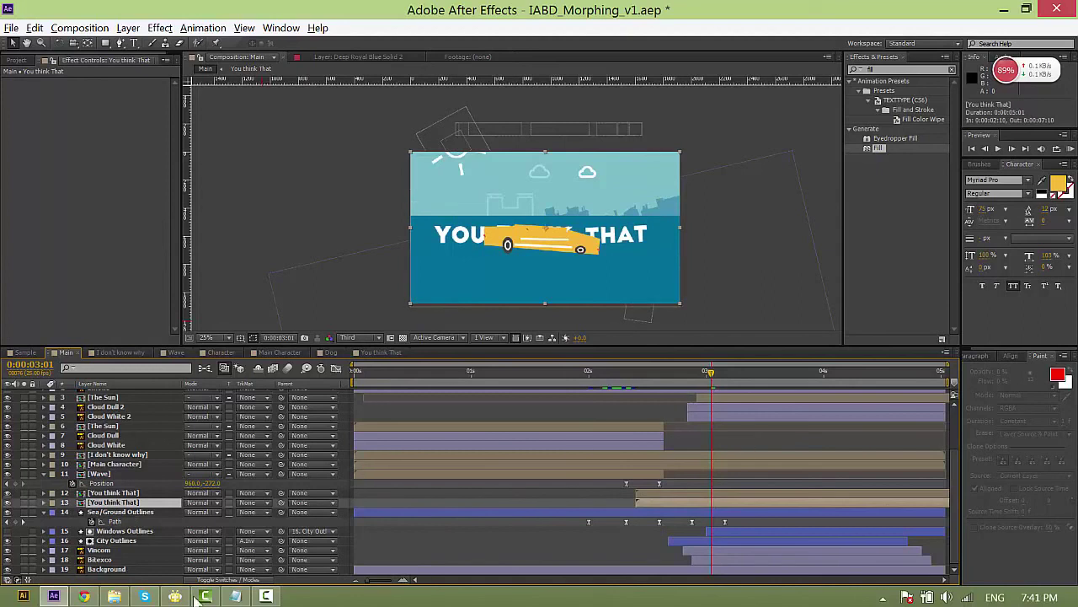
Duplicate Sea/Ground Outlines above the lower You think That layer and use the duplicate as that layer's Alpha Inverted Matte.
click(114, 512)
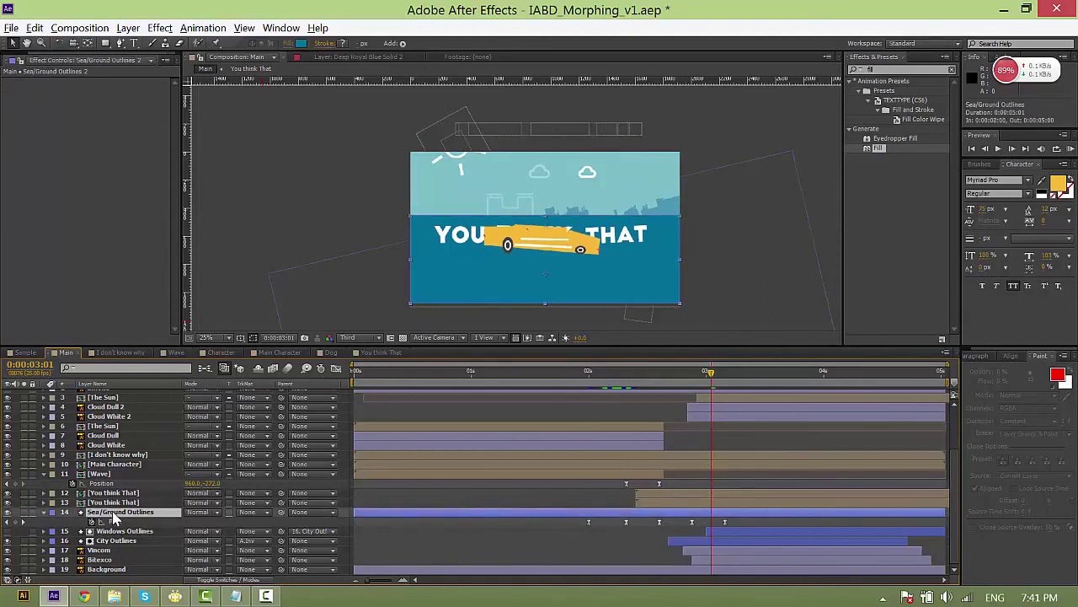
key(ctrl+d)
key(ctrl+bracketright)
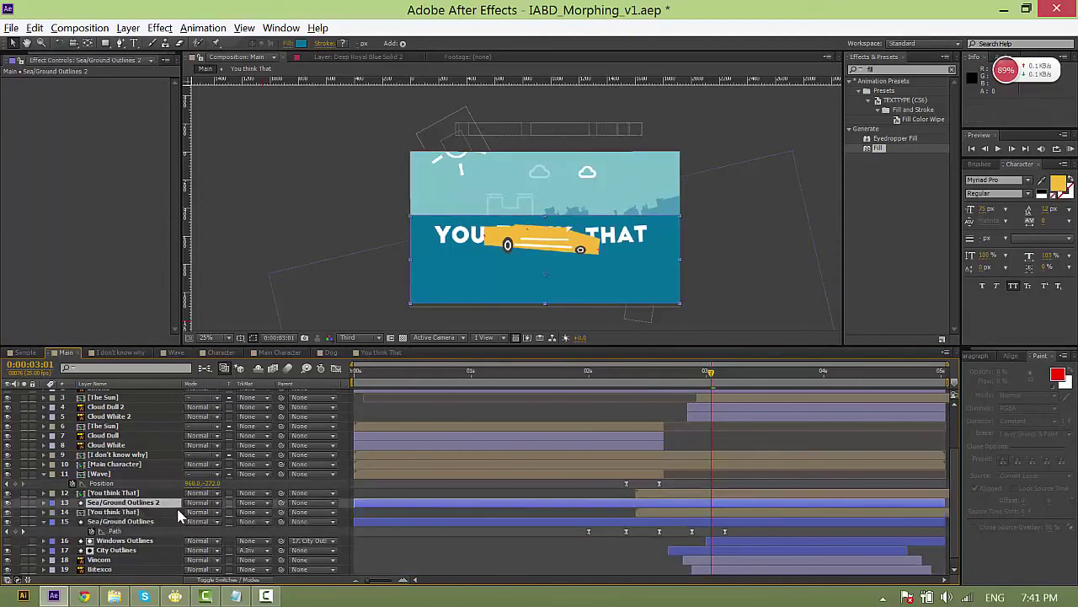
click(180, 514)
click(250, 511)
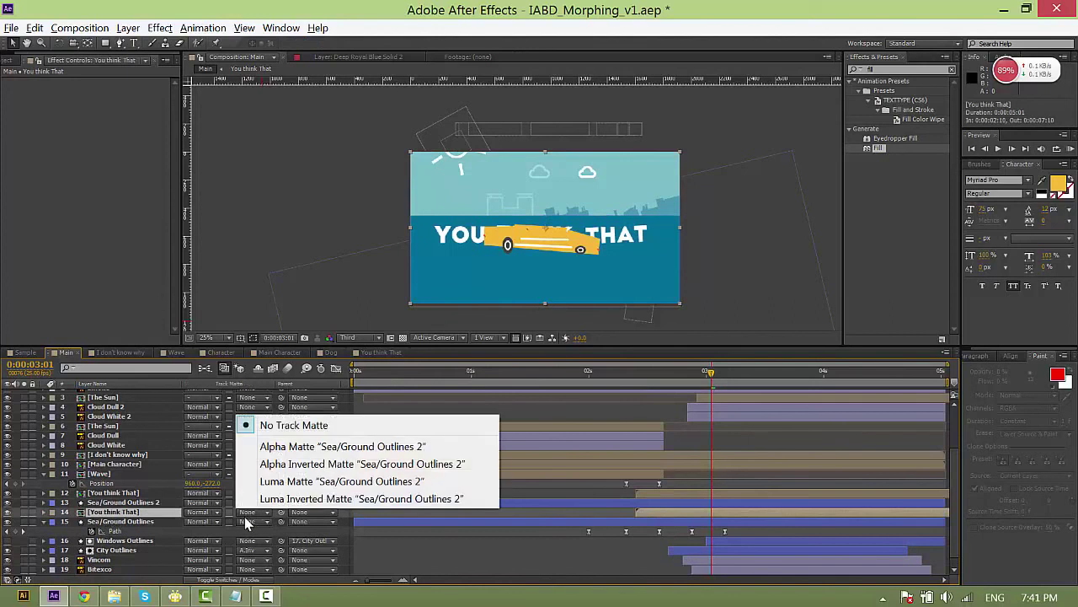
click(308, 448)
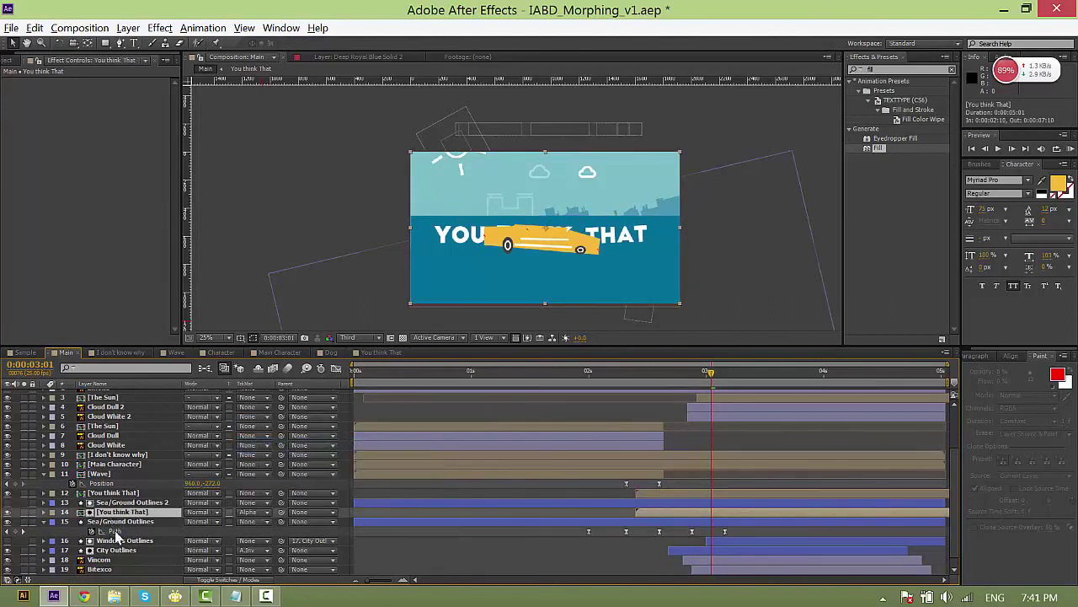
click(252, 512)
click(337, 463)
Check the lyric at 0:00:03:04 and move the white-filled You think That layer beneath the matted You think That layer.
drag(693, 379, 728, 392)
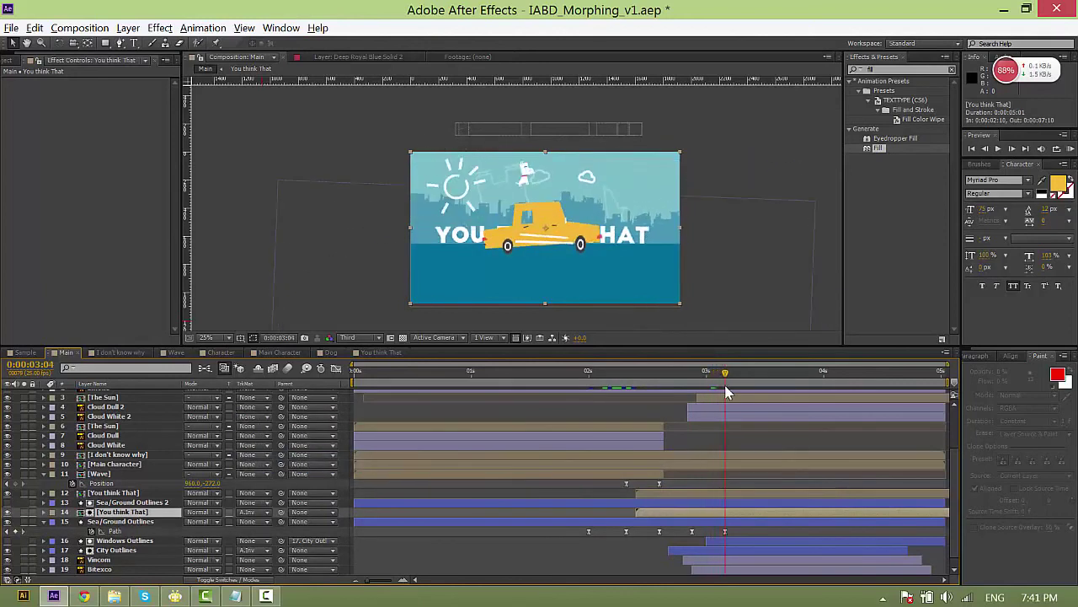
click(118, 492)
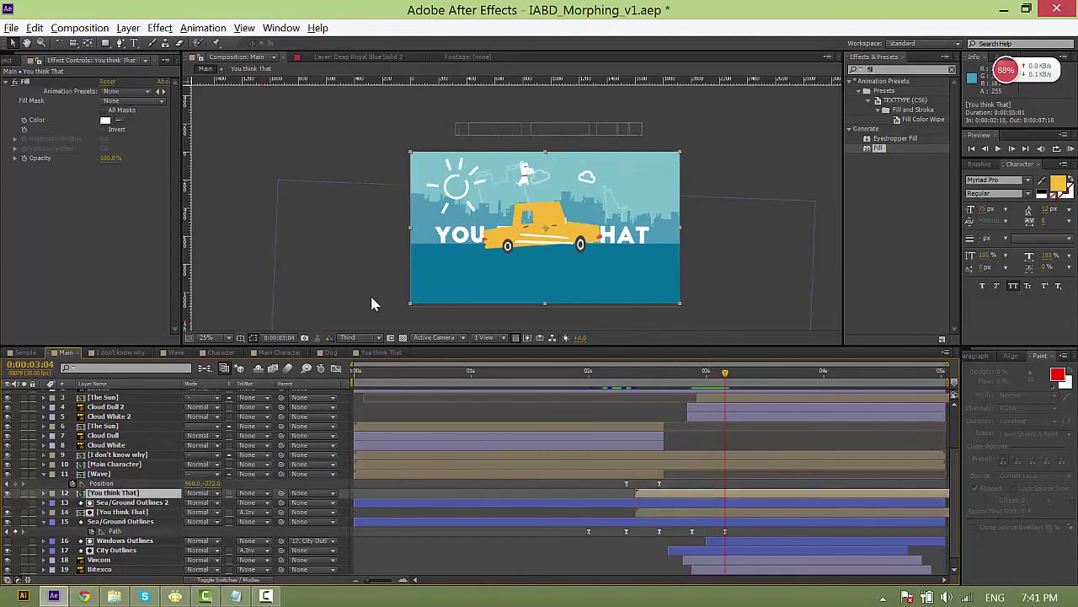
drag(135, 504, 138, 520)
click(122, 503)
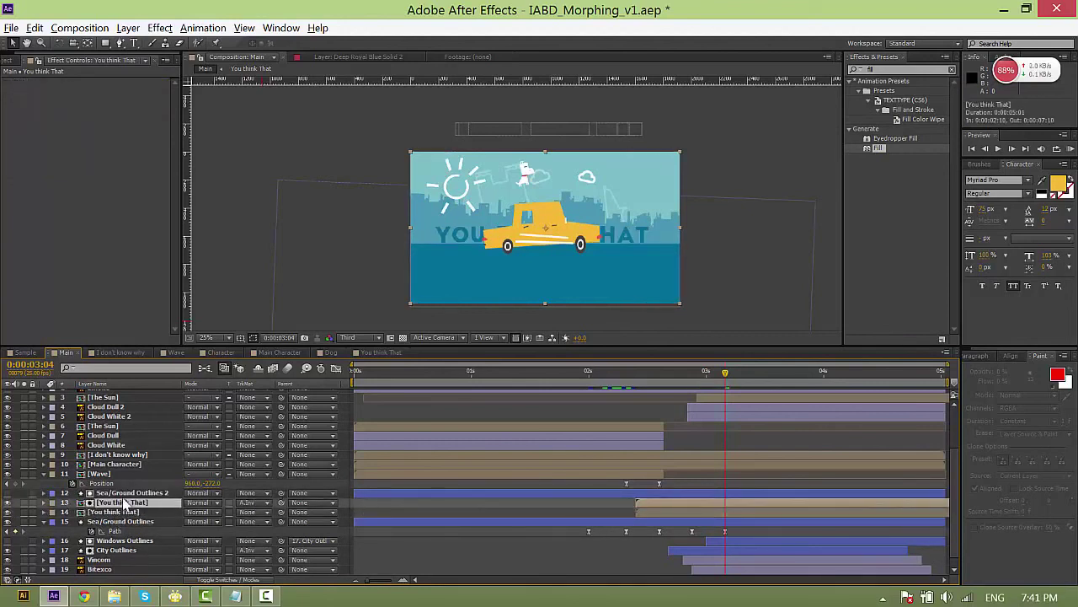
Trim the start of the matted You think That layer to 0:00:03:01, where the sea drops below the lyric.
drag(636, 504, 722, 504)
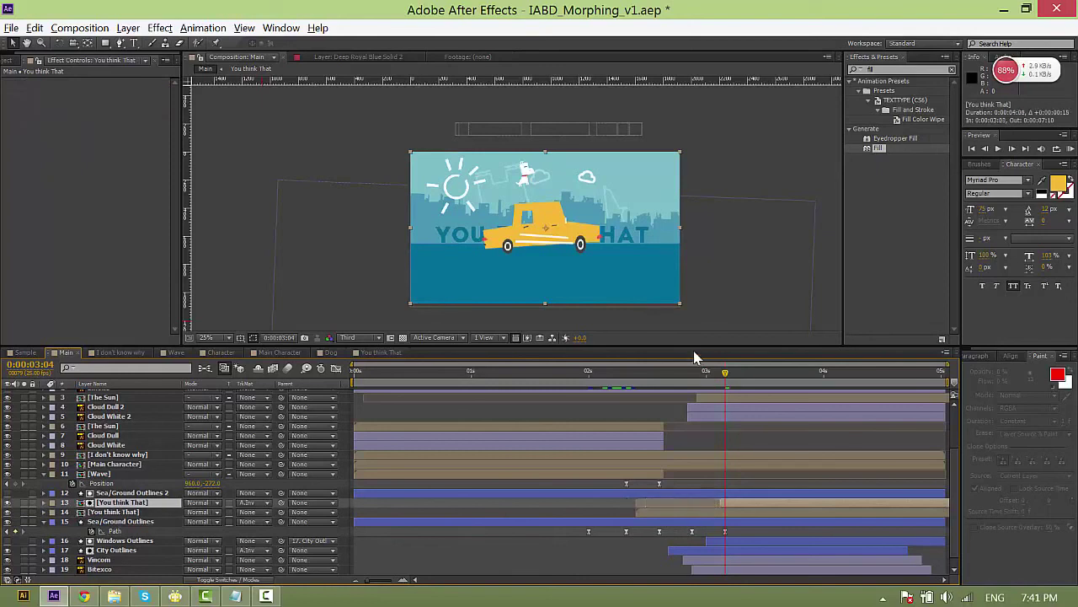
drag(671, 381, 715, 389)
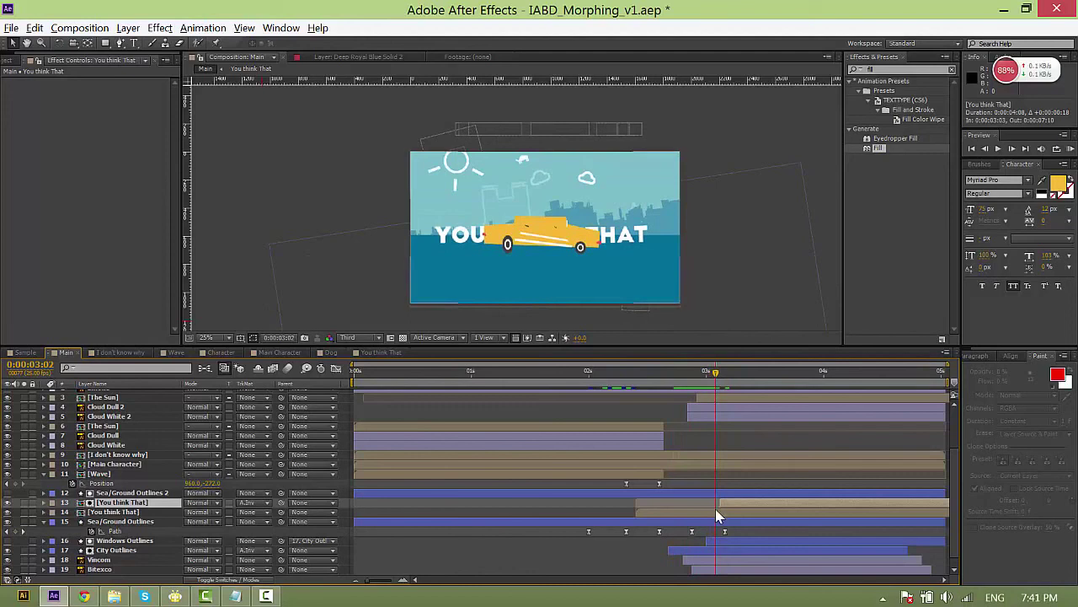
drag(719, 503, 715, 503)
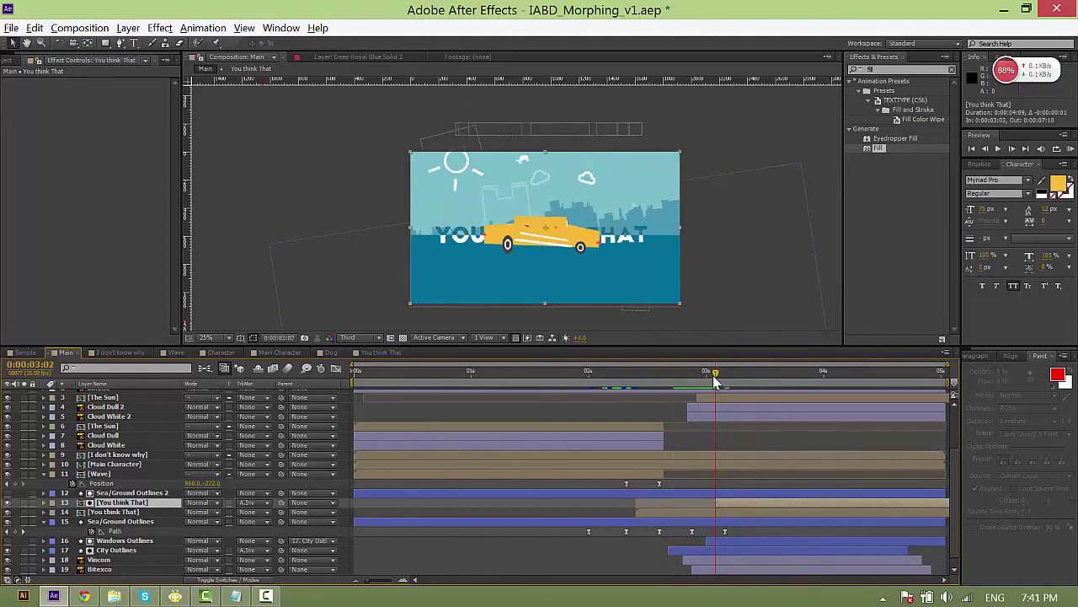
drag(713, 375, 710, 393)
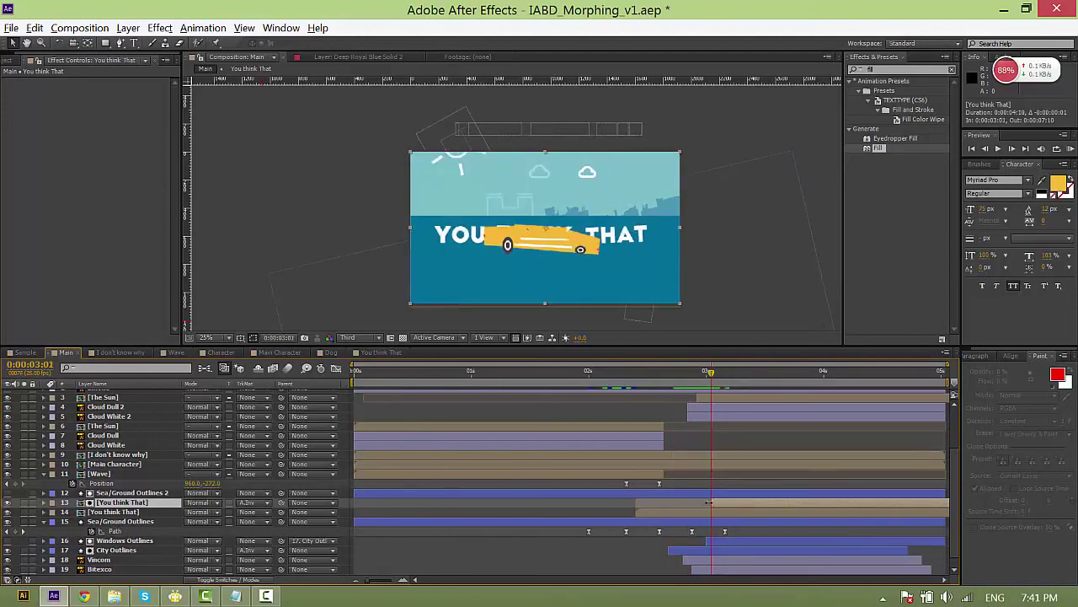
click(616, 504)
Preview the lyric's color change during the sea transition and save the project.
key(space)
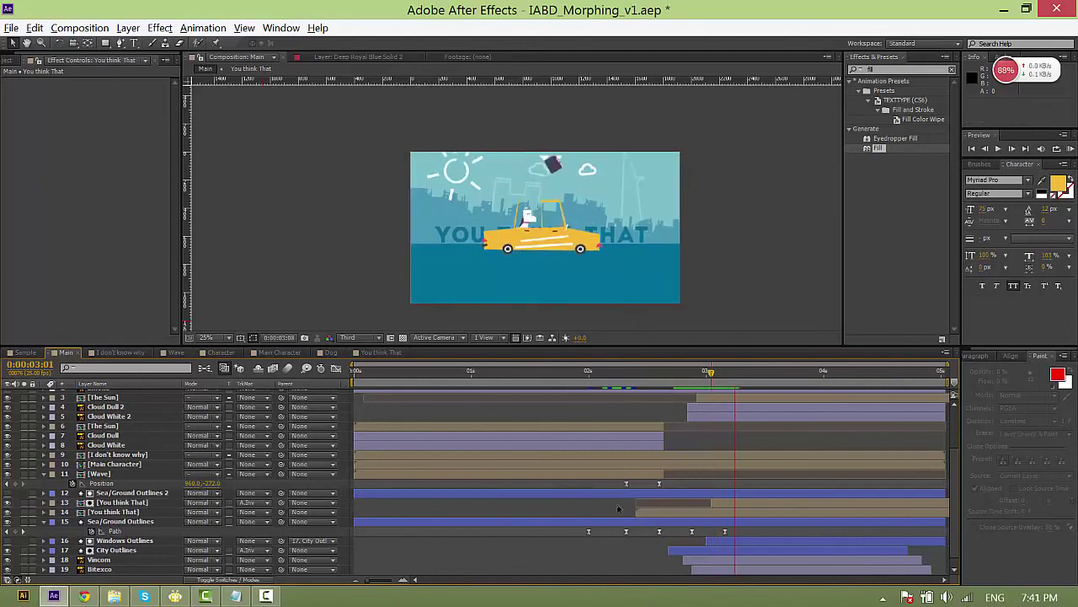
click(679, 375)
key(space)
key(ctrl+s)
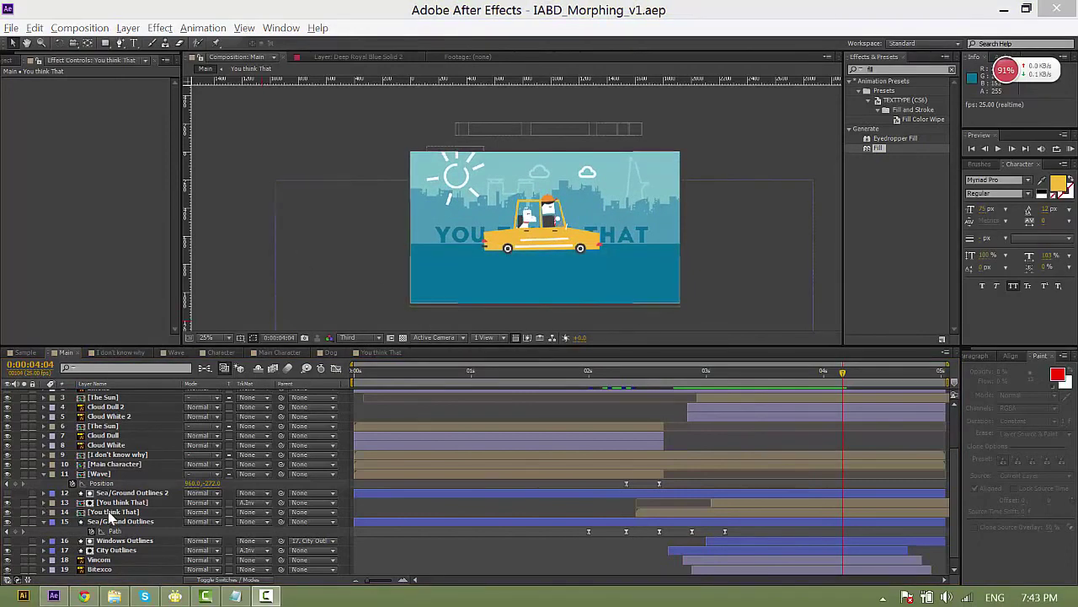
Nudge the two You think That layers vertically so the lettering sits just above the sea's horizon line.
shift+click(109, 512)
key(Down)
key(Down)
key(Down)
key(Down)
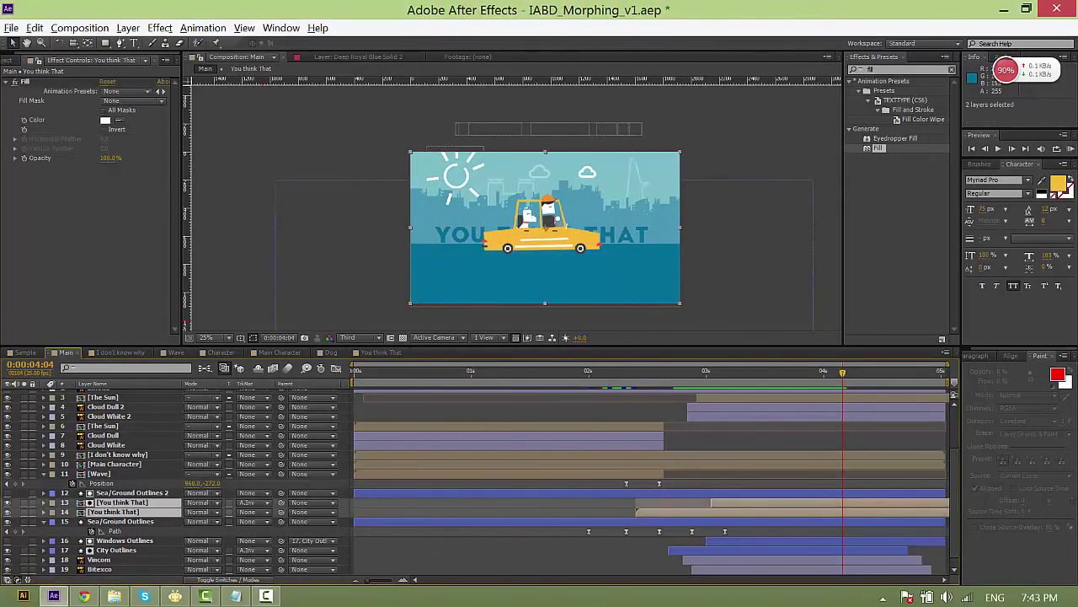
key(shift+Up)
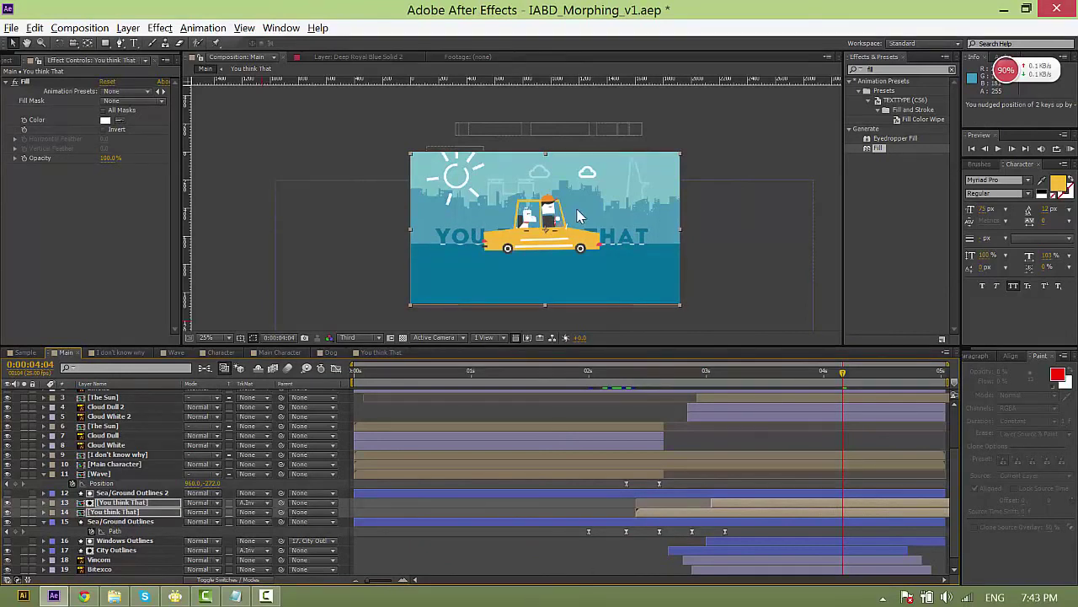
scroll(578, 216, up, 2)
drag(602, 296, 602, 275)
click(110, 513)
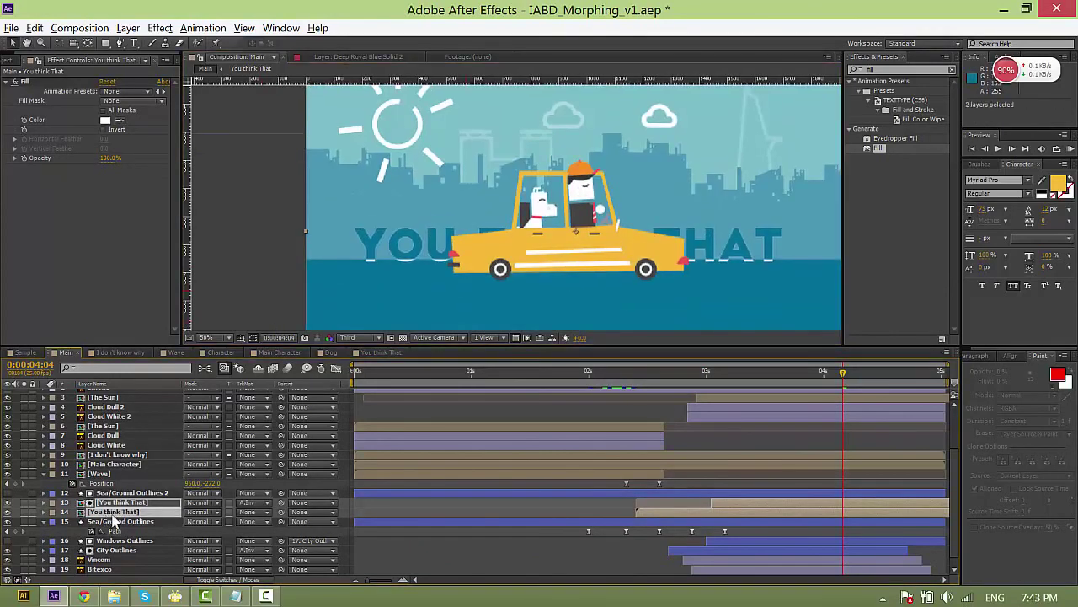
key(Up)
key(Up)
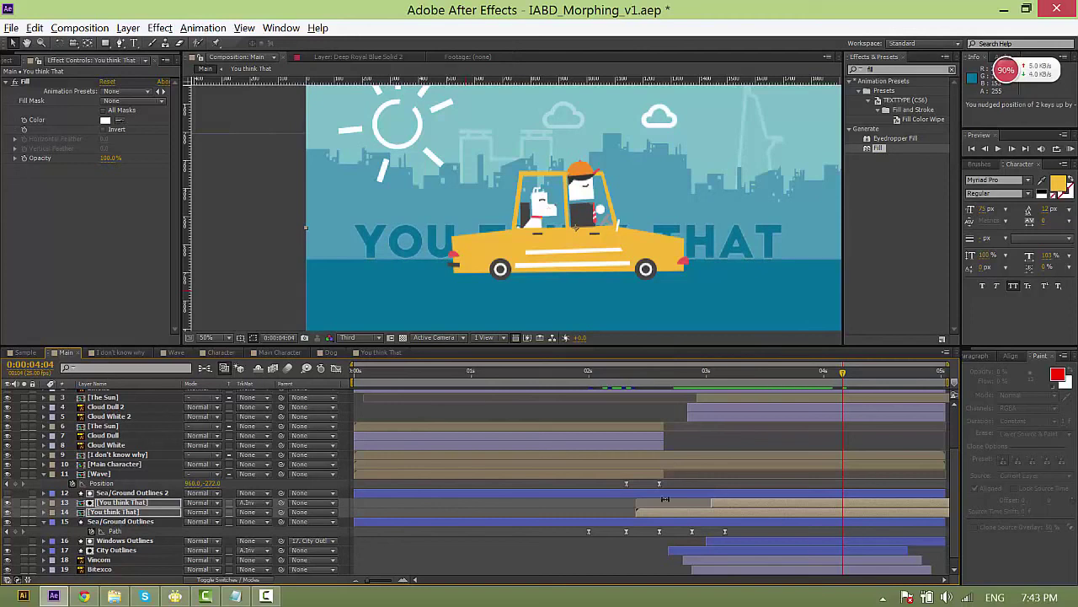
Trim the end of the white-filled You think That layer to 0:00:03:00 and preview the transition.
click(628, 512)
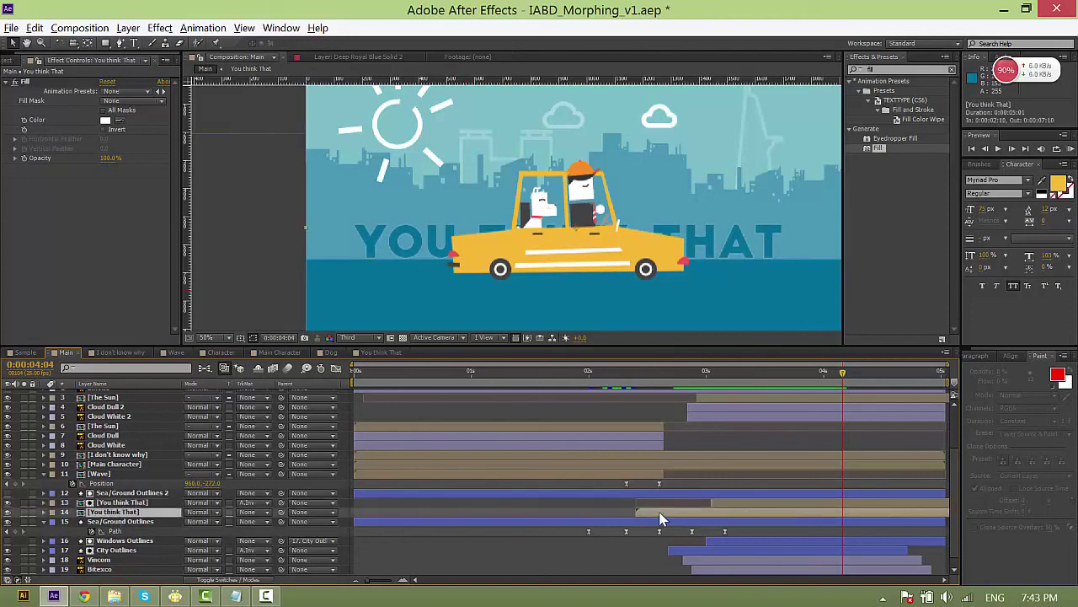
key(alt+])
drag(845, 510, 725, 507)
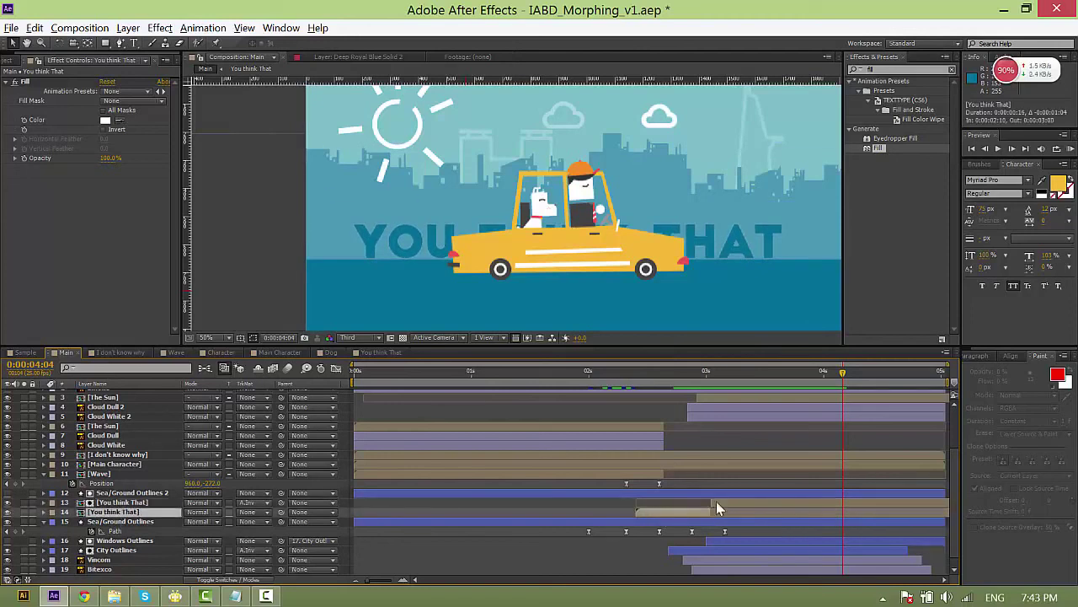
click(695, 377)
key(space)
key(space)
Extend the end of the white-filled You think That layer a few frames past 0:00:03:00 and replay the transition.
drag(712, 510, 729, 511)
drag(728, 377, 726, 381)
scroll(664, 139, down, 2)
key(space)
key(space)
Reveal the layers' Position properties and add a Position keyframe to the Main Character layer at 0:00:04:01.
scroll(781, 455, up, 3)
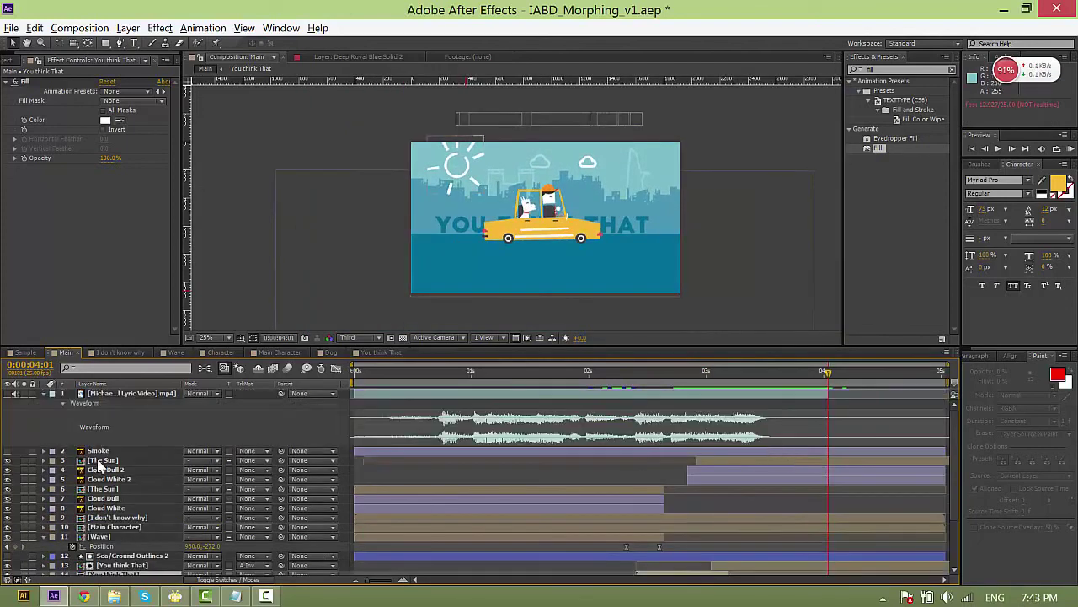
scroll(167, 431, down, 3)
click(119, 471)
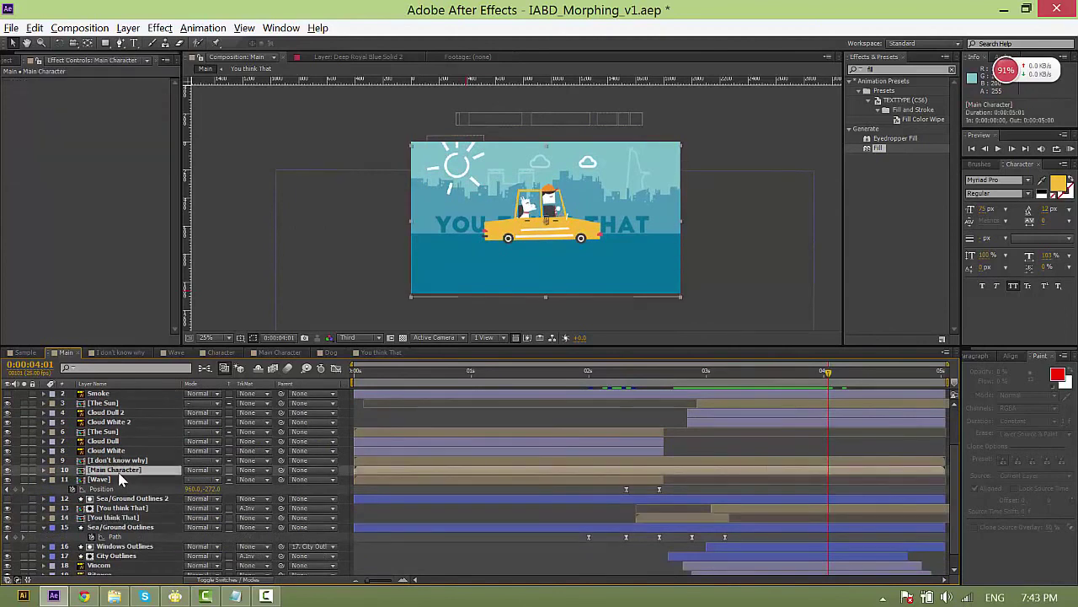
click(616, 492)
key(u)
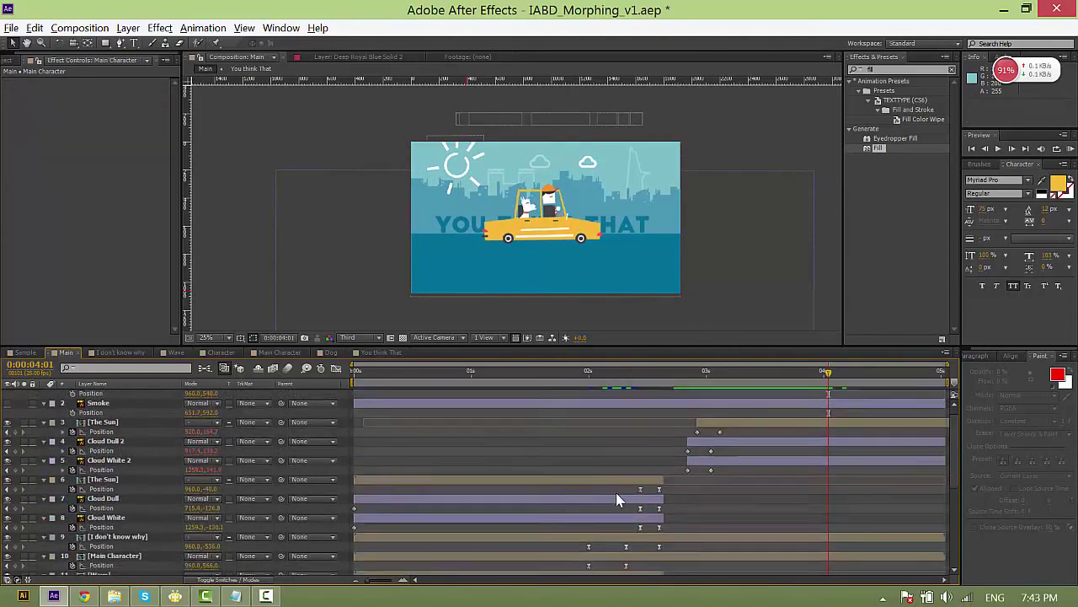
scroll(758, 467, down, 1)
scroll(185, 498, down, 3)
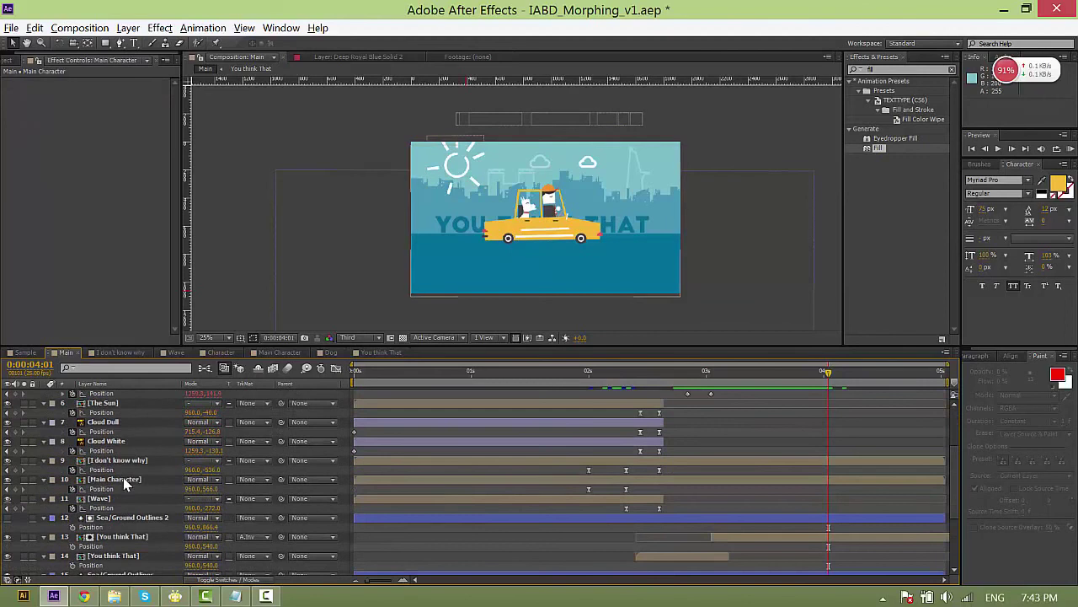
click(118, 460)
click(115, 478)
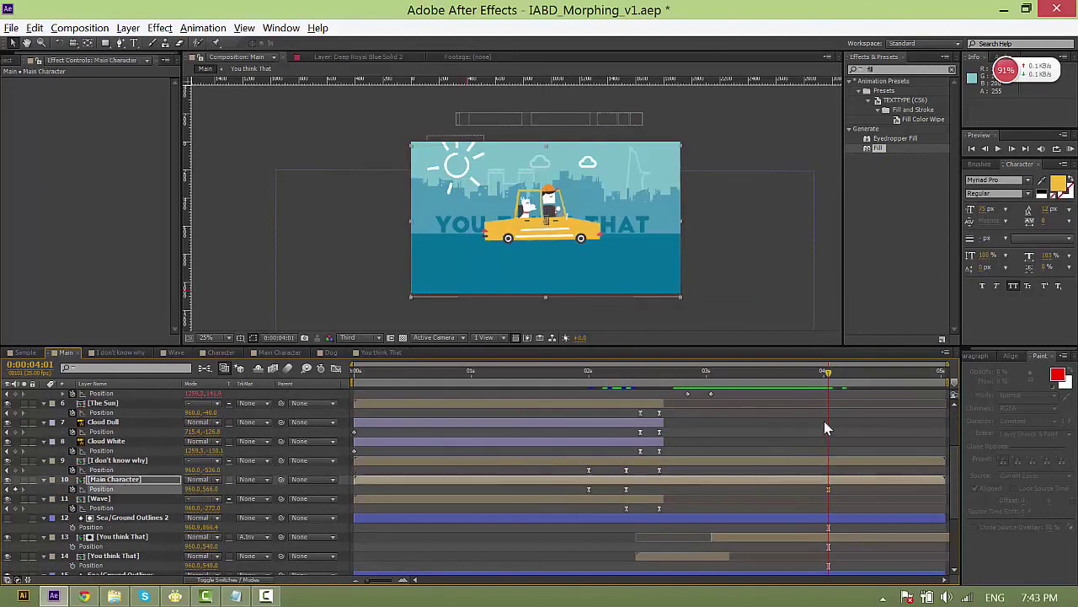
Retime the newly added Main Character Position keyframe to 0:00:03:15, just after the character settles in the car.
click(702, 375)
drag(715, 385, 758, 390)
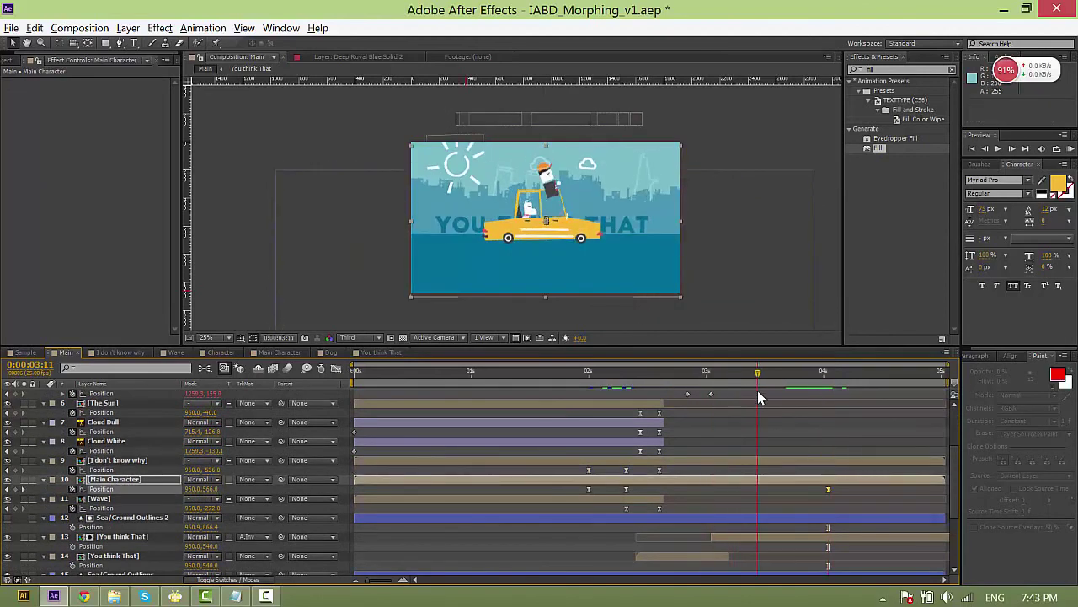
drag(789, 495, 777, 491)
Animate the car driving out of the frame to the right, with its final Position keyframe shortly before the five-second mark.
drag(758, 371, 852, 386)
drag(610, 238, 750, 238)
click(776, 373)
drag(851, 489, 922, 491)
Preview the car's drive-off from 0:00:03:15 and save the project.
click(905, 497)
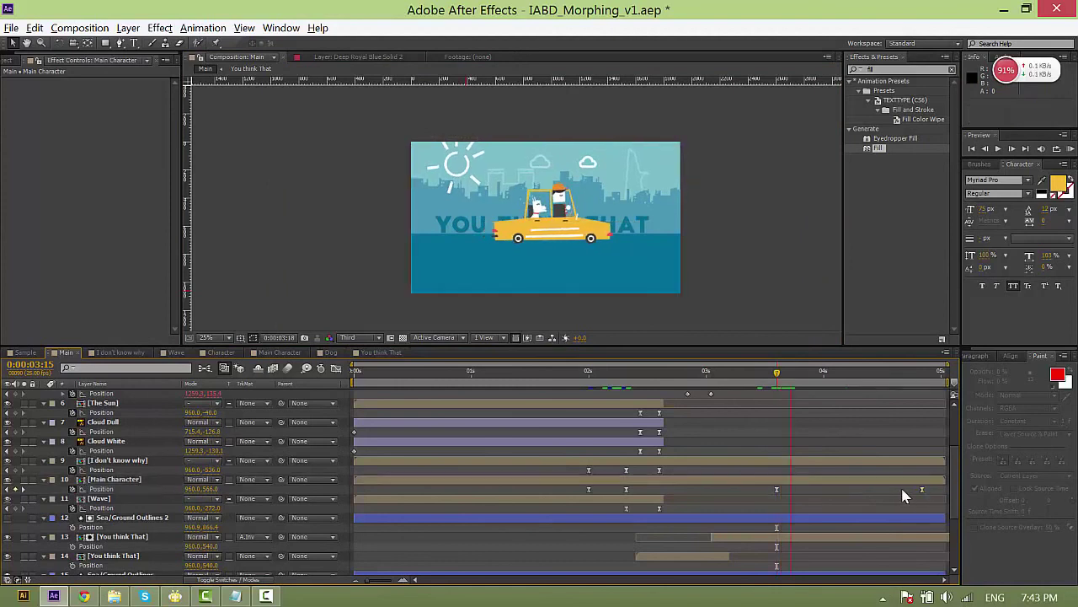
key(space)
key(ctrl+s)
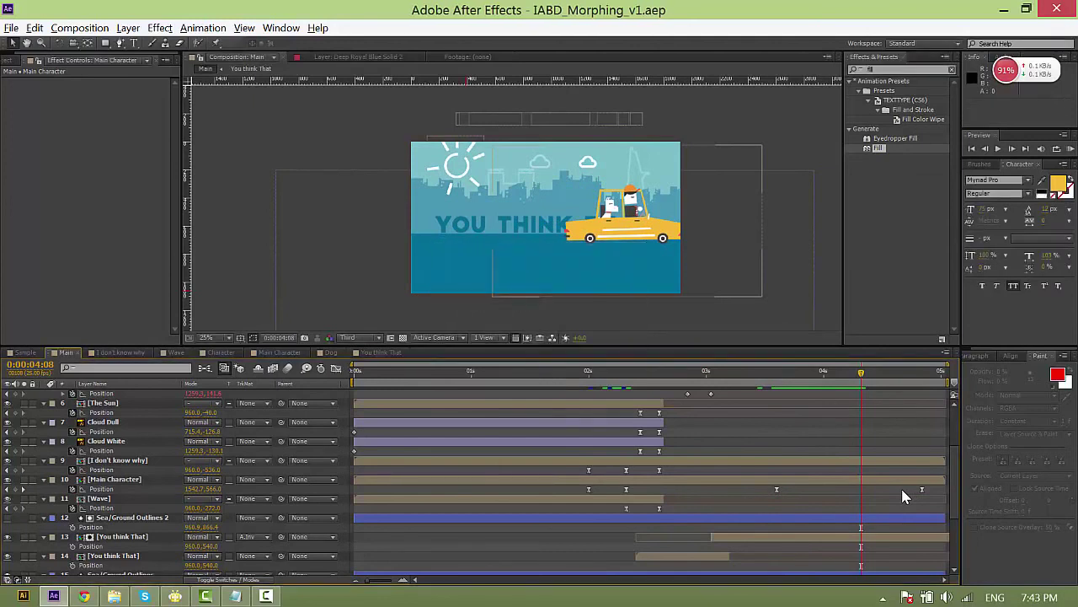
Review the whole Main animation from the first frame through the boat-to-car morph and the car's drive-off.
drag(364, 374, 354, 373)
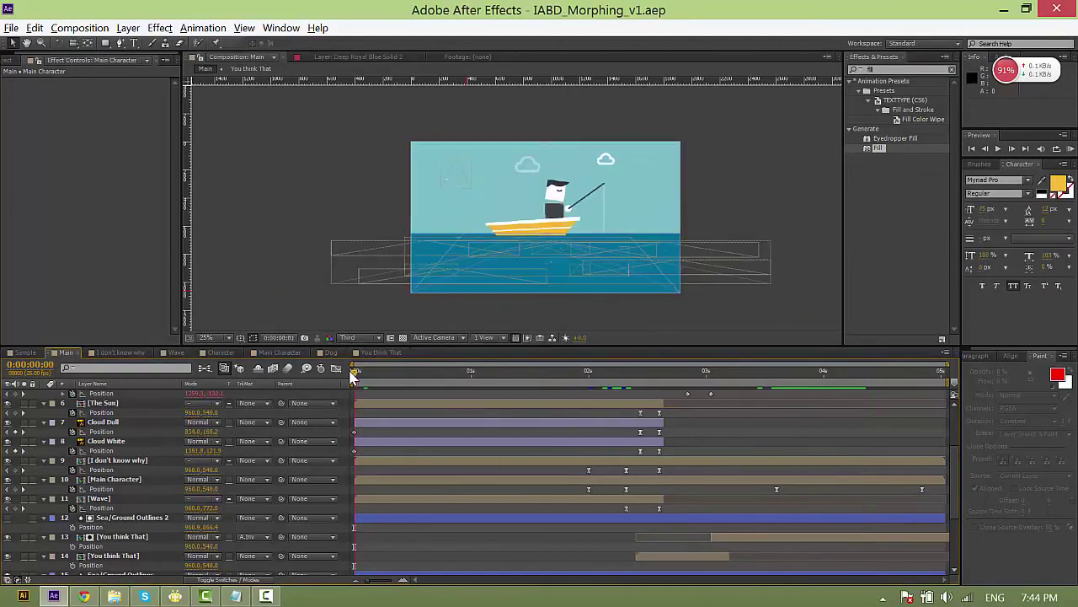
key(space)
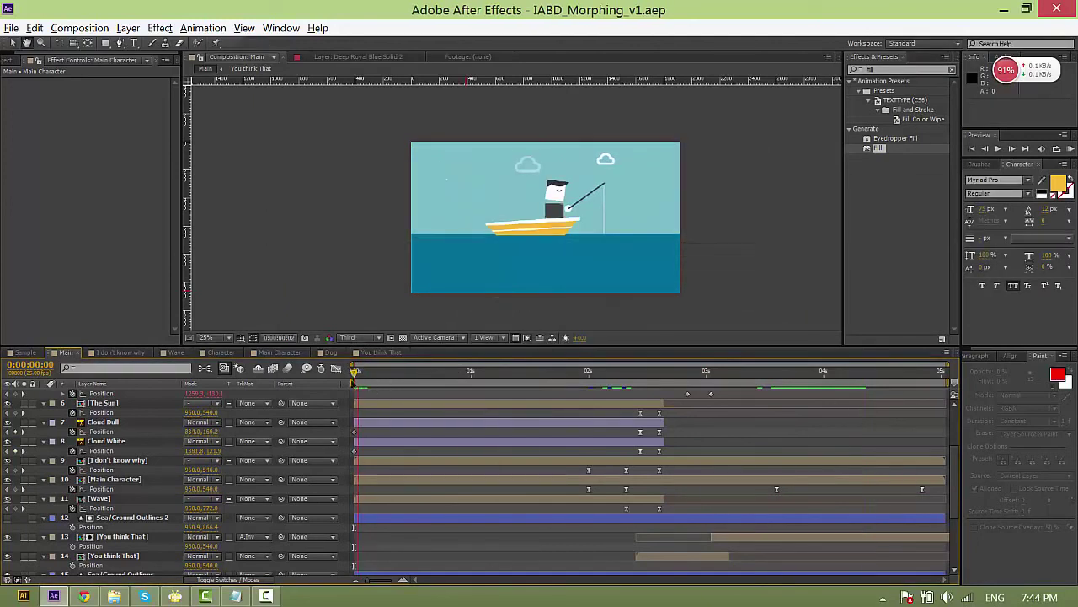
drag(390, 383, 805, 392)
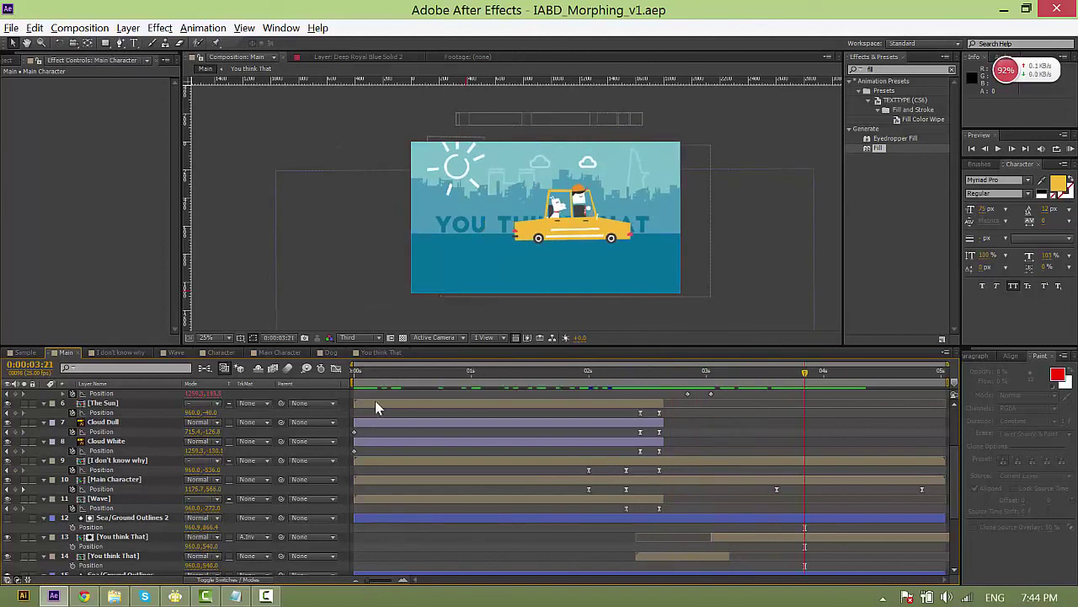
click(364, 373)
drag(374, 380, 401, 376)
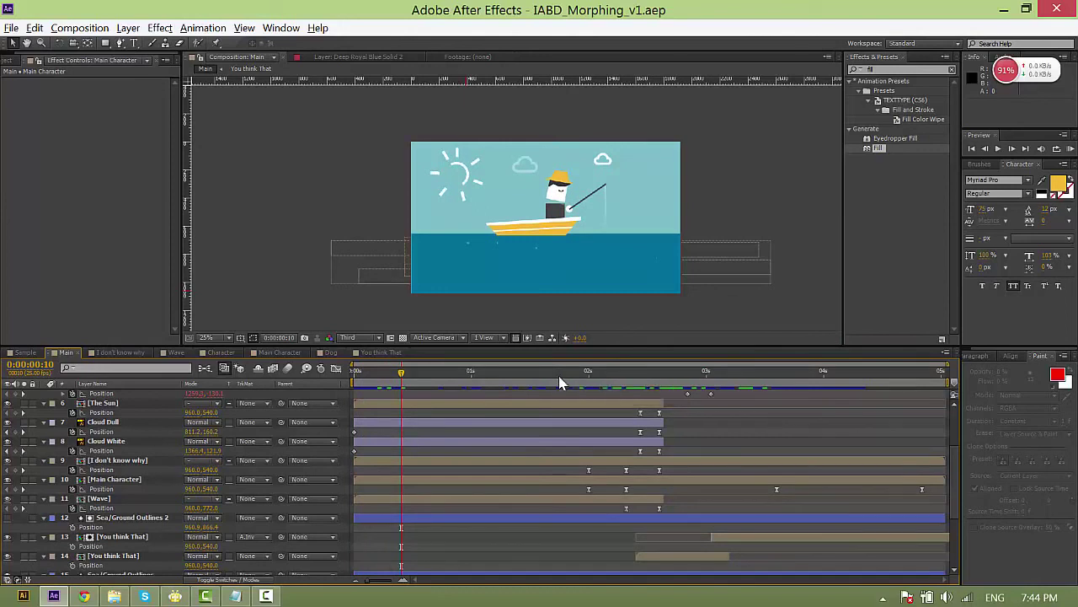
drag(560, 383, 761, 387)
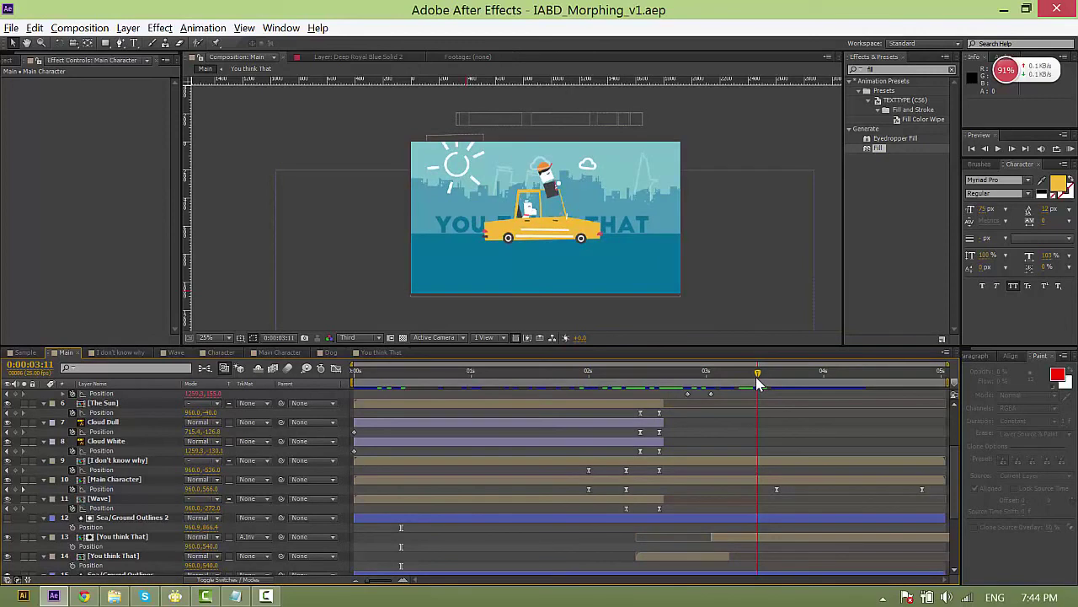
drag(762, 382, 812, 369)
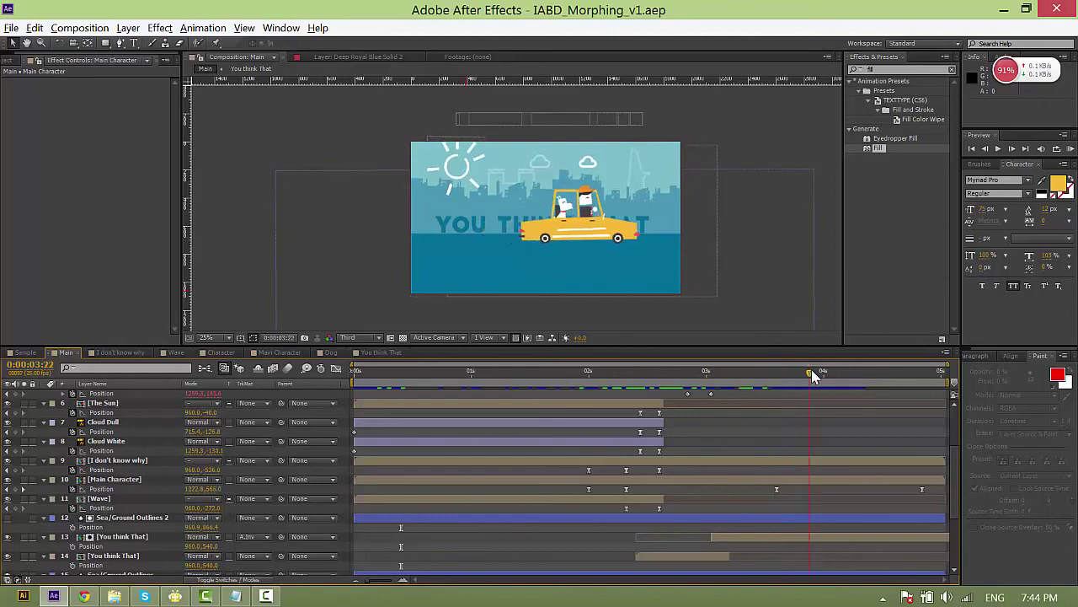